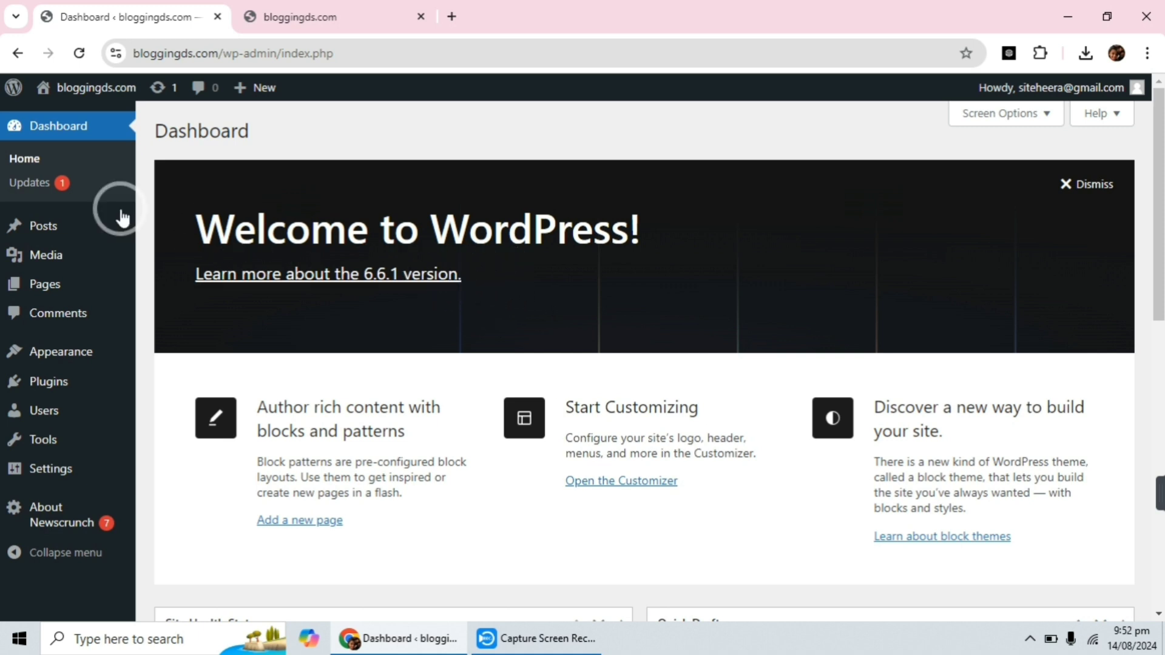
# Open the site's theme customizer from the WordPress dashboard
pyautogui.moveTo(46, 358)
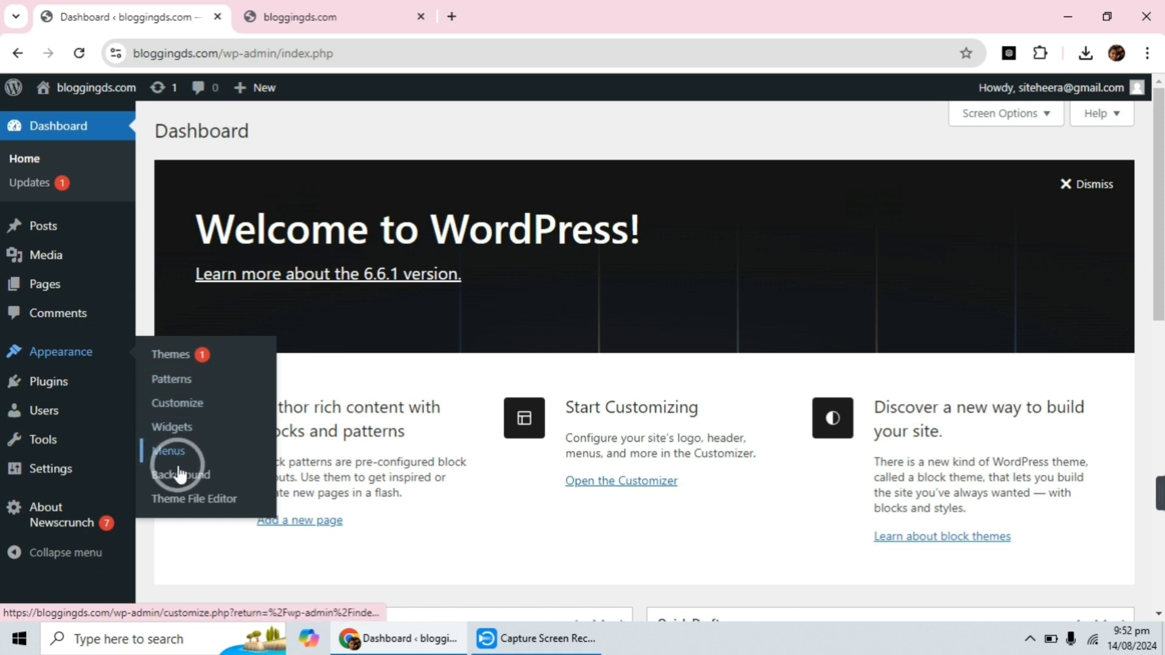
pyautogui.click(189, 399)
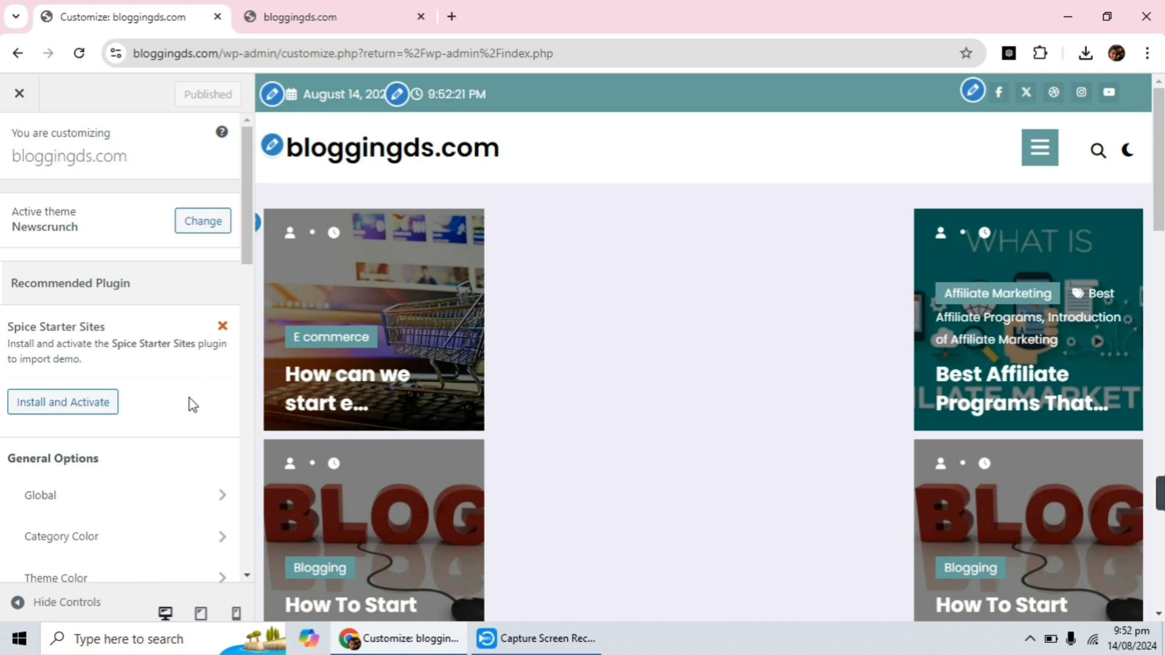
# Examine the customizer's option sections and the homepage preview, including the banner posts, Highlight strip and blog post cards
pyautogui.click(361, 329)
pyautogui.scroll(-15, 637, 222)
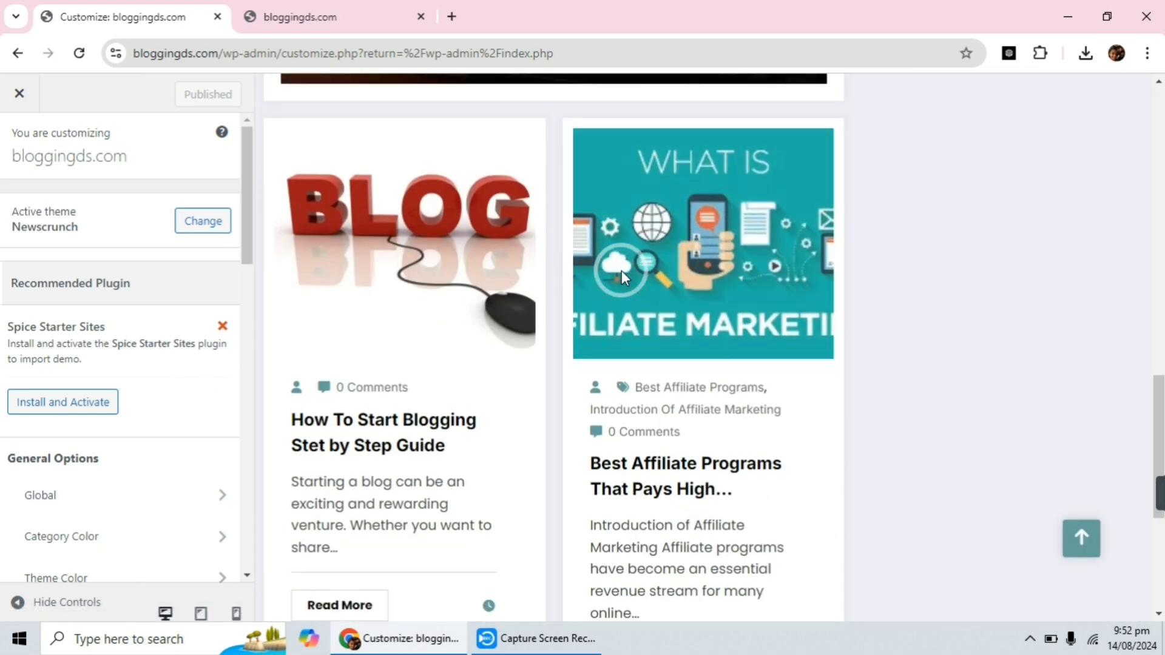
pyautogui.scroll(15, 621, 271)
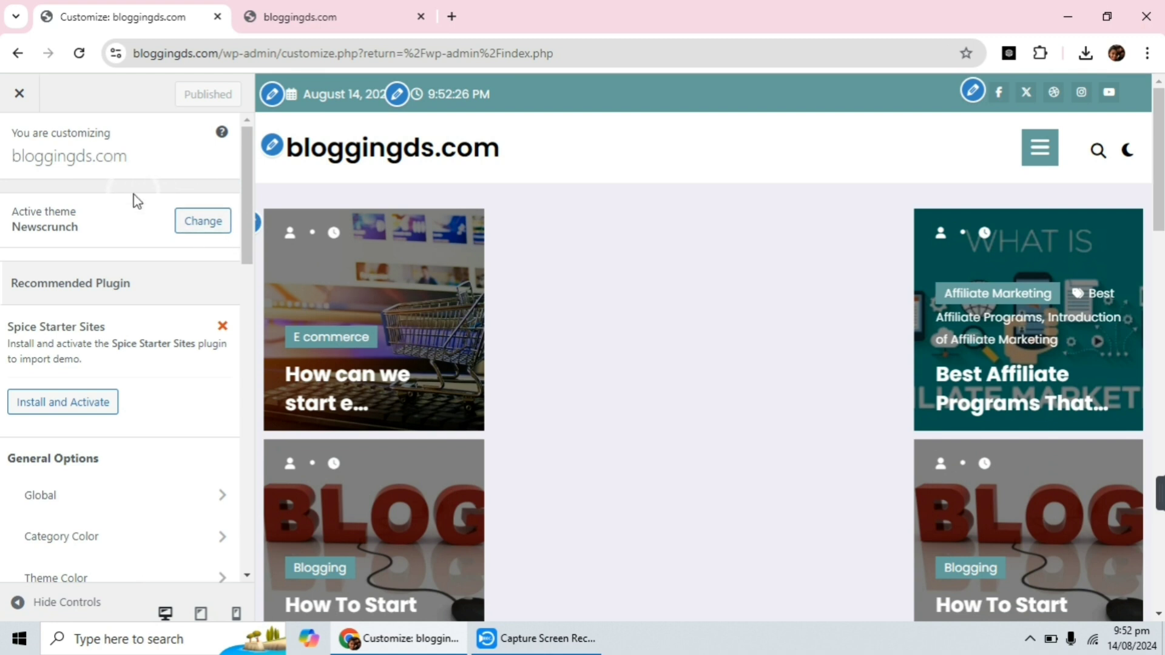
pyautogui.scroll(-15, 127, 240)
pyautogui.scroll(8, 107, 364)
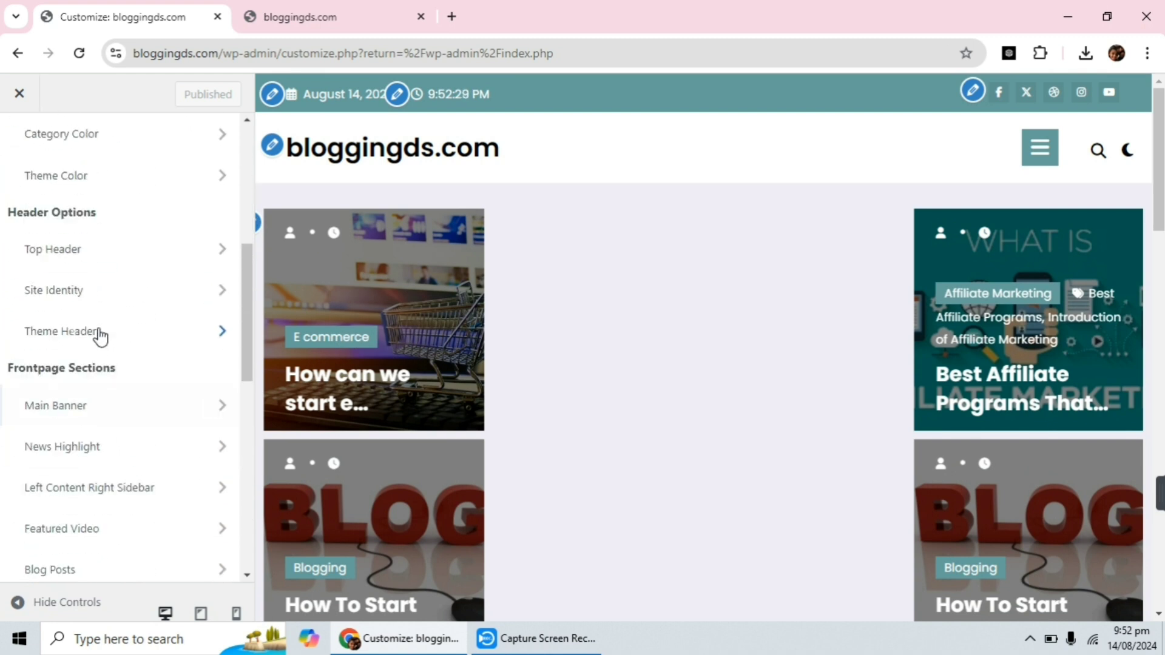
pyautogui.scroll(6, 100, 336)
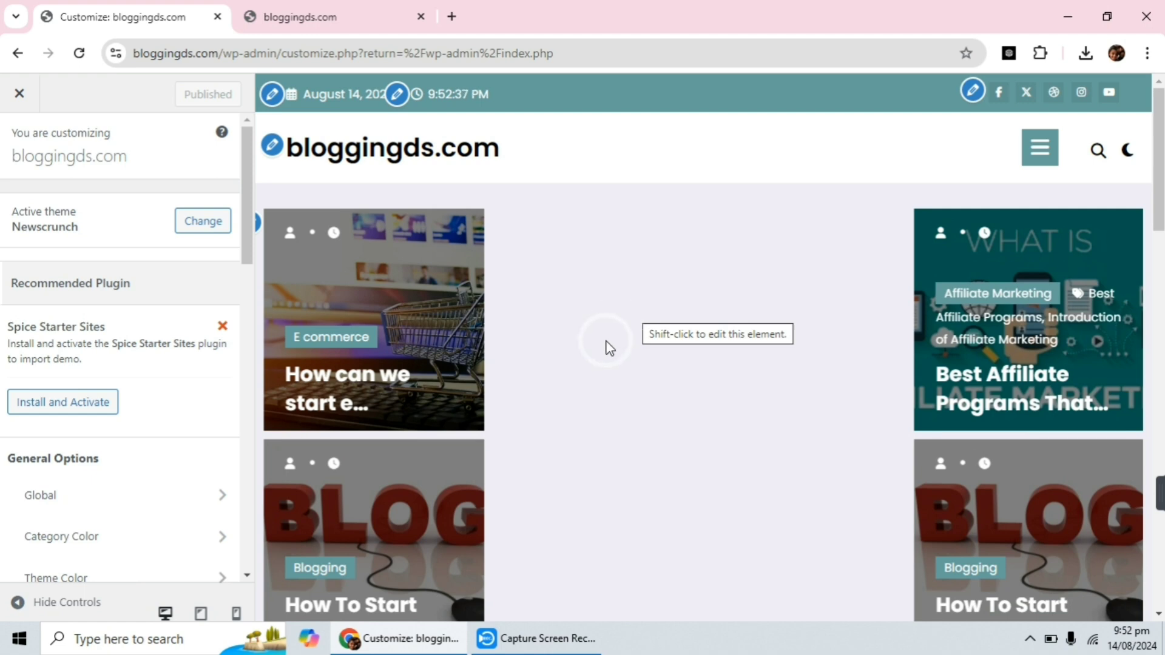
pyautogui.scroll(-5, 581, 265)
pyautogui.scroll(5, 581, 265)
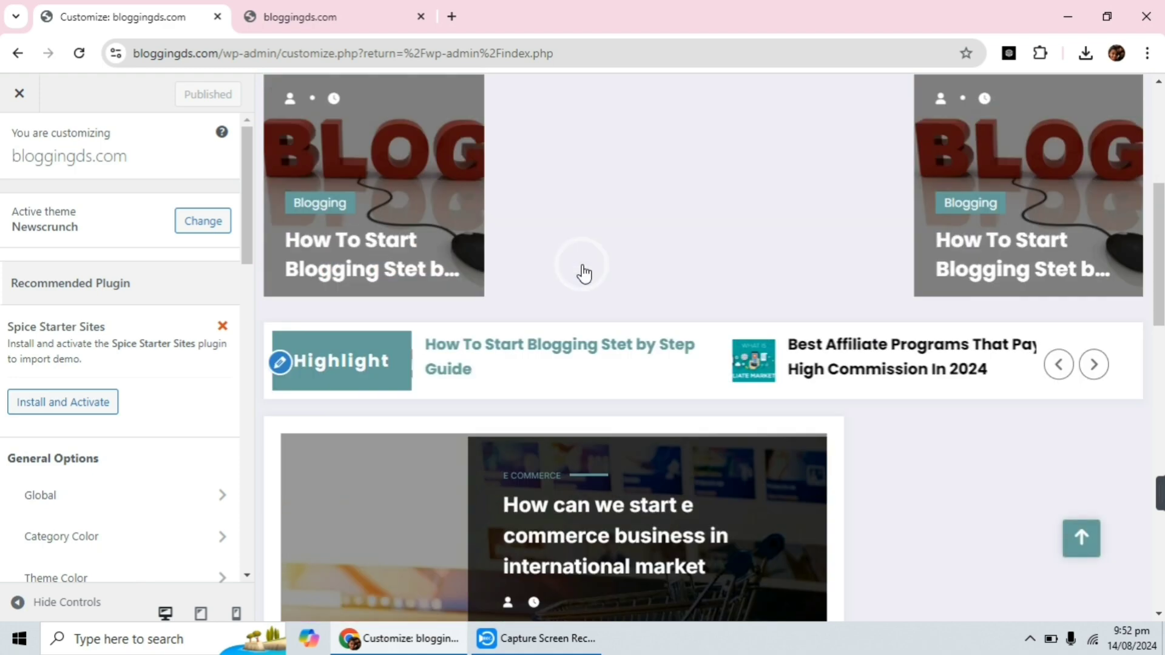
pyautogui.scroll(-8, 584, 273)
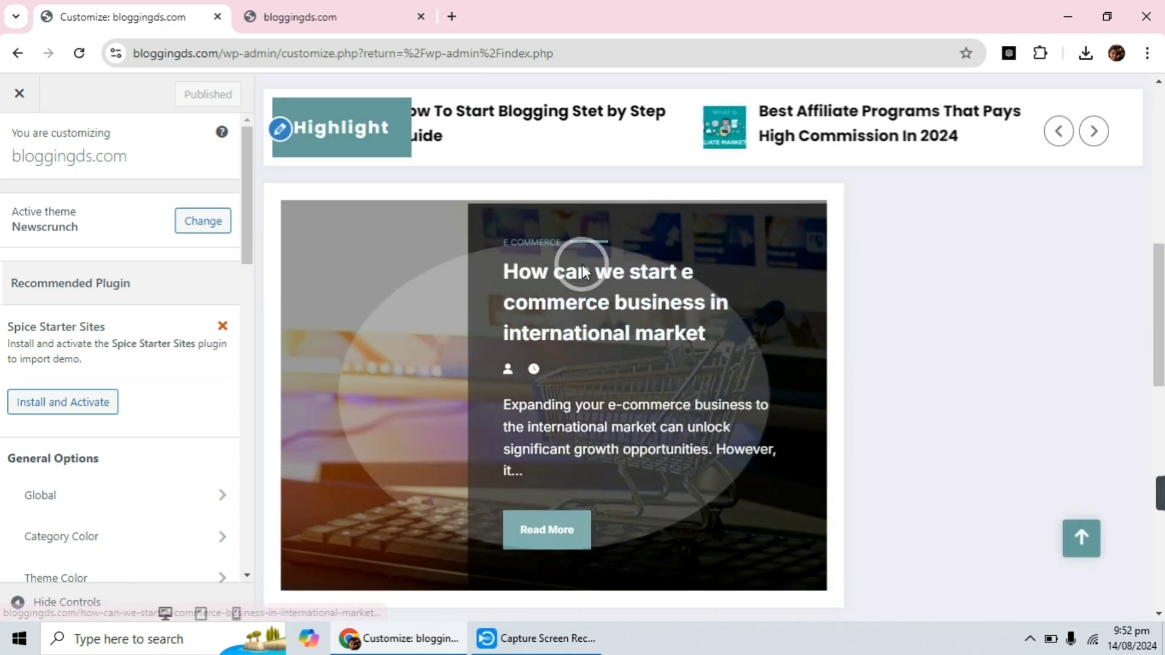
pyautogui.scroll(5, 584, 271)
pyautogui.scroll(2, 581, 265)
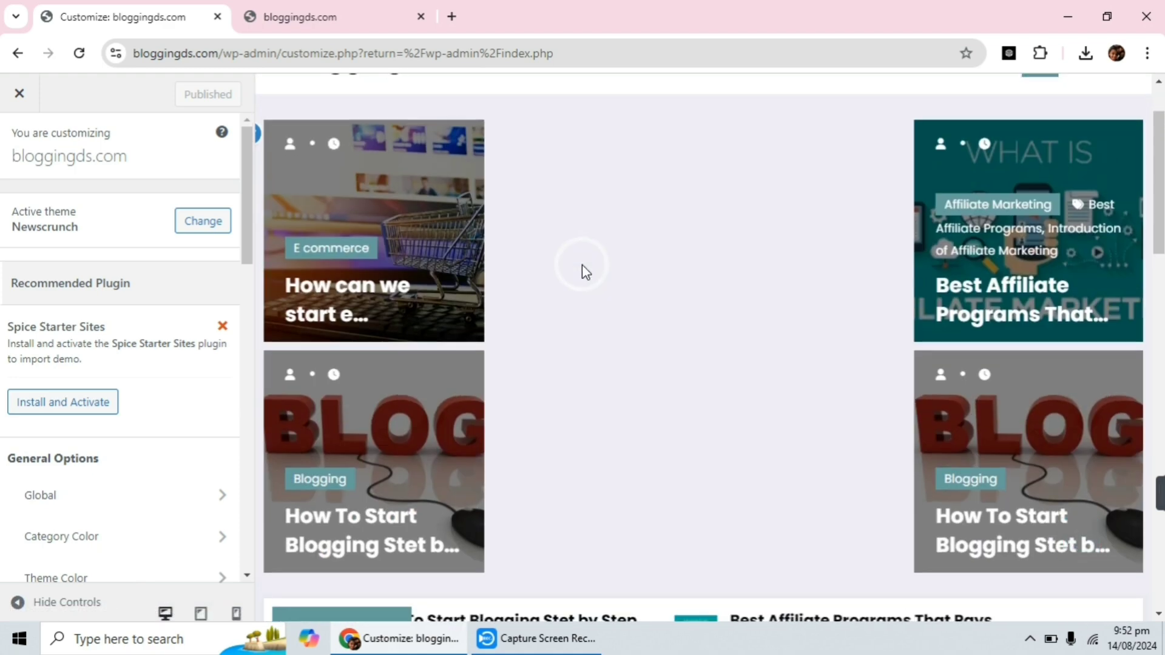
pyautogui.scroll(-6, 581, 264)
pyautogui.scroll(5, 581, 265)
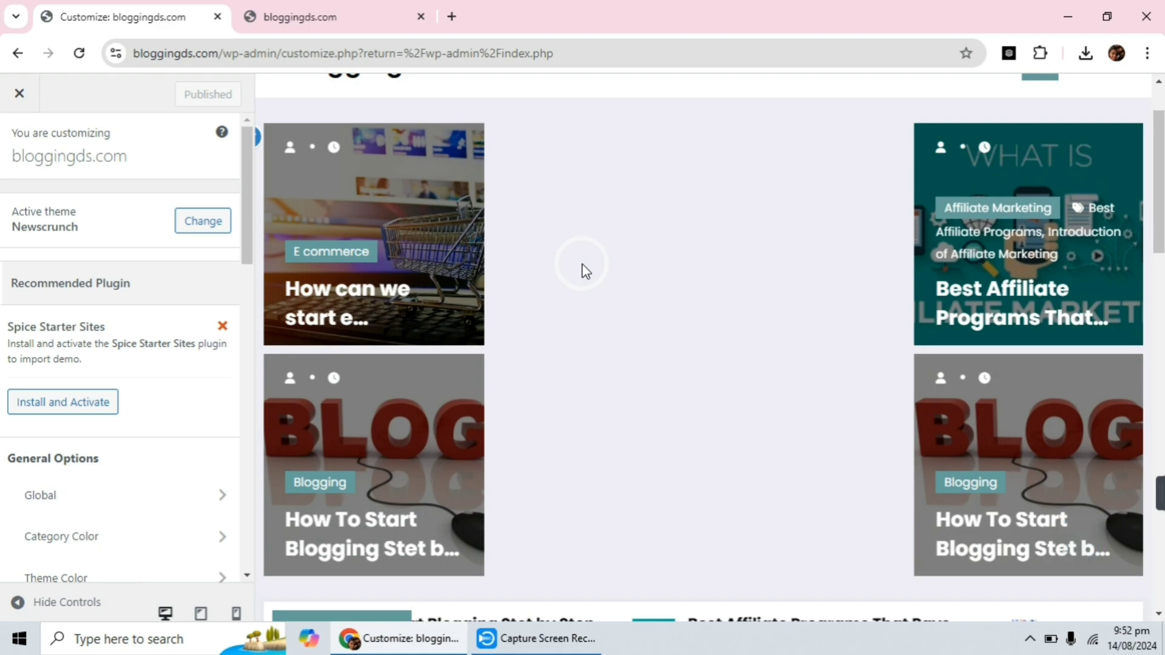
pyautogui.scroll(-7, 582, 263)
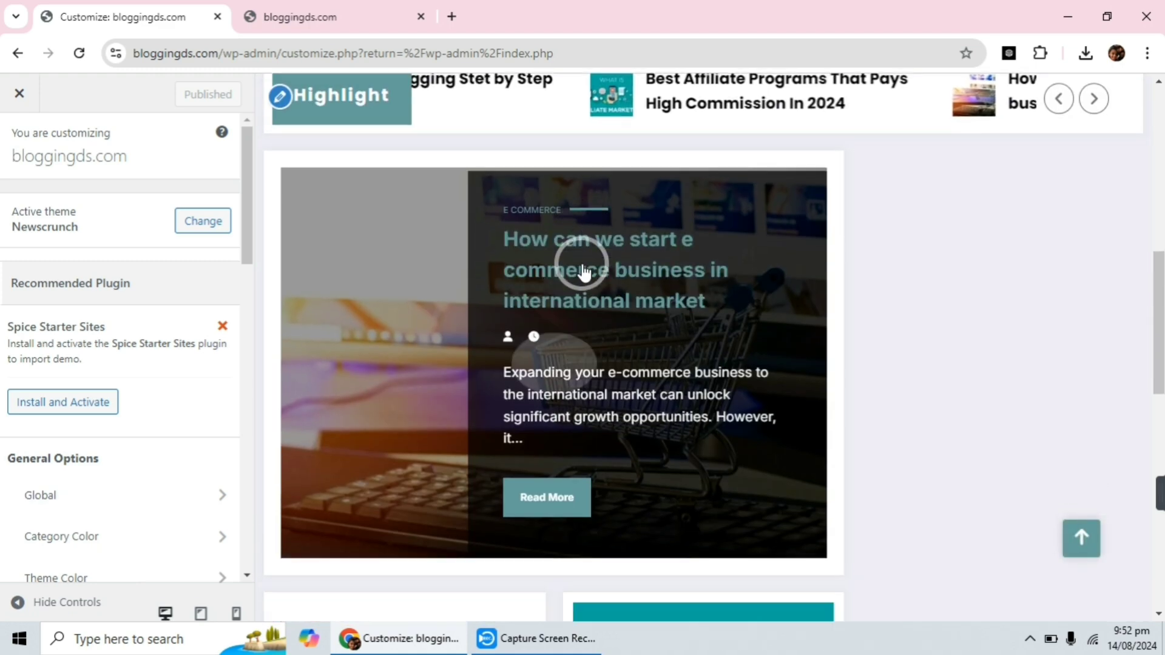
pyautogui.scroll(-4, 581, 263)
pyautogui.scroll(8, 582, 263)
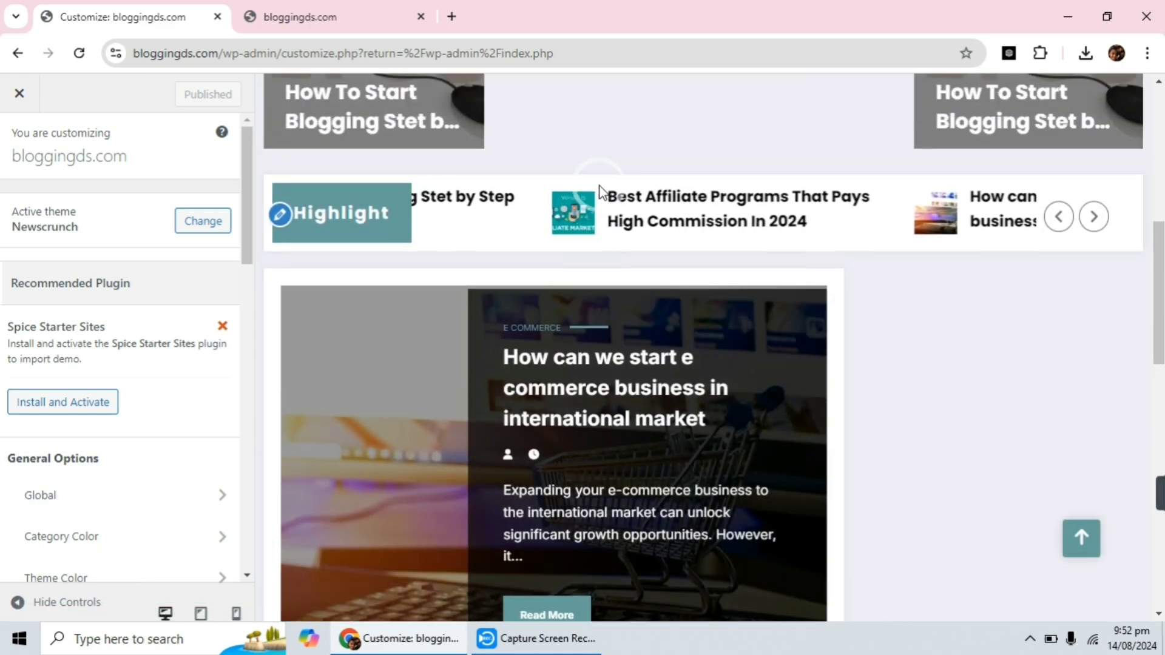
pyautogui.scroll(2, 619, 231)
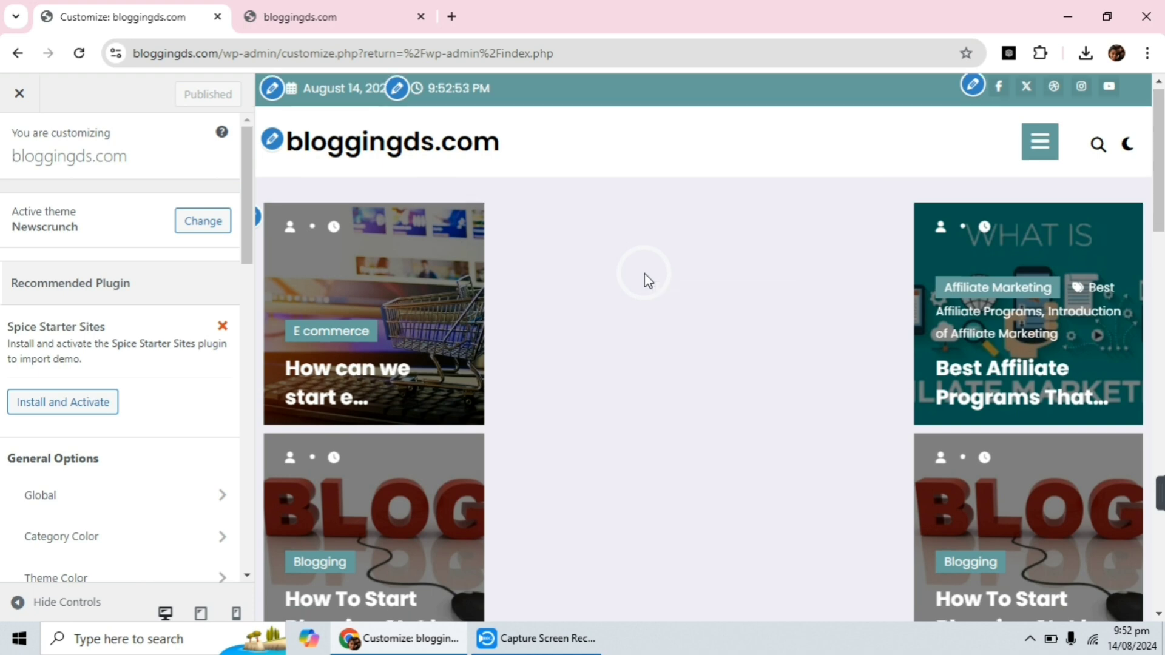
pyautogui.scroll(-5, 644, 277)
pyautogui.scroll(5, 637, 267)
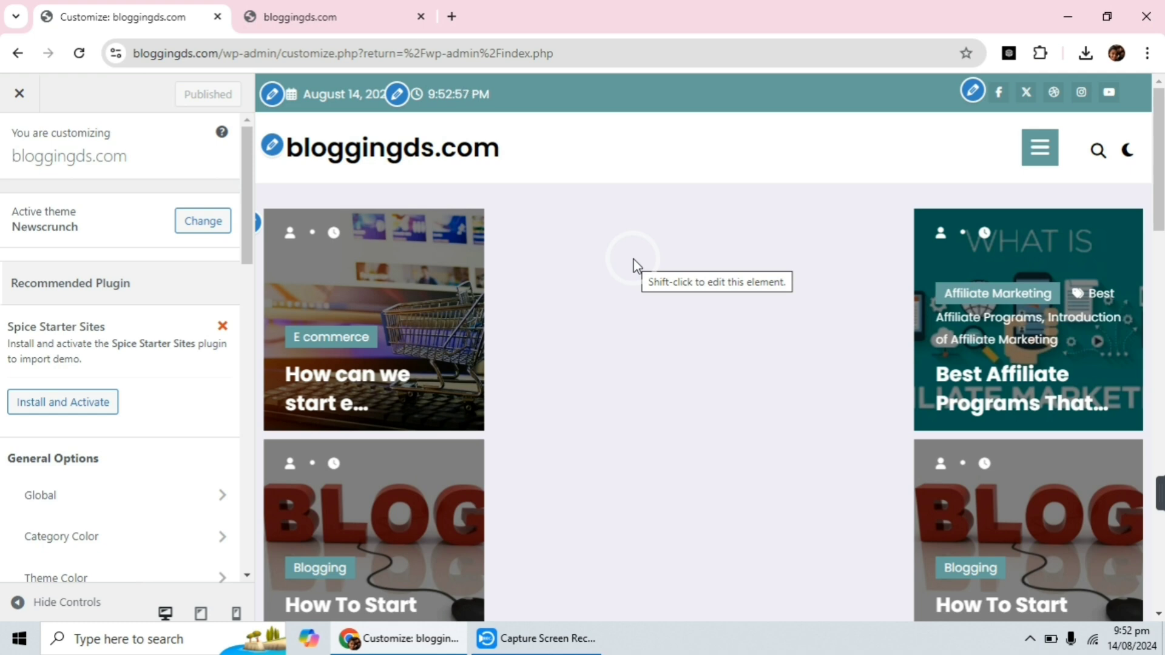
pyautogui.scroll(-4, 599, 263)
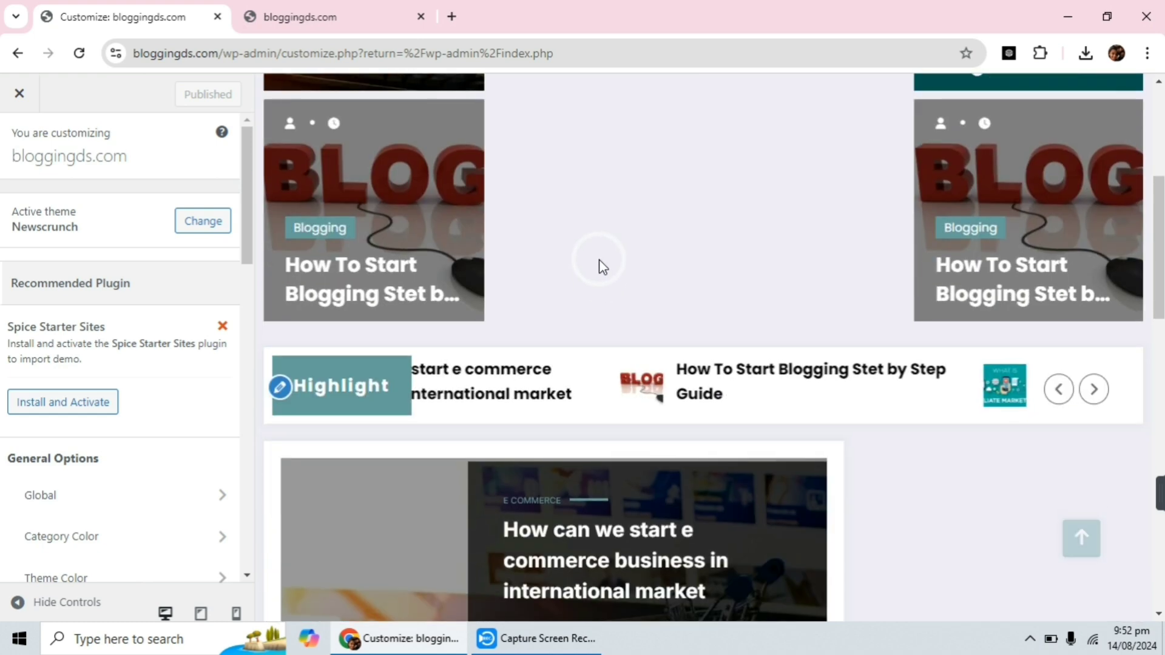
pyautogui.scroll(-5, 598, 206)
pyautogui.scroll(-6, 599, 206)
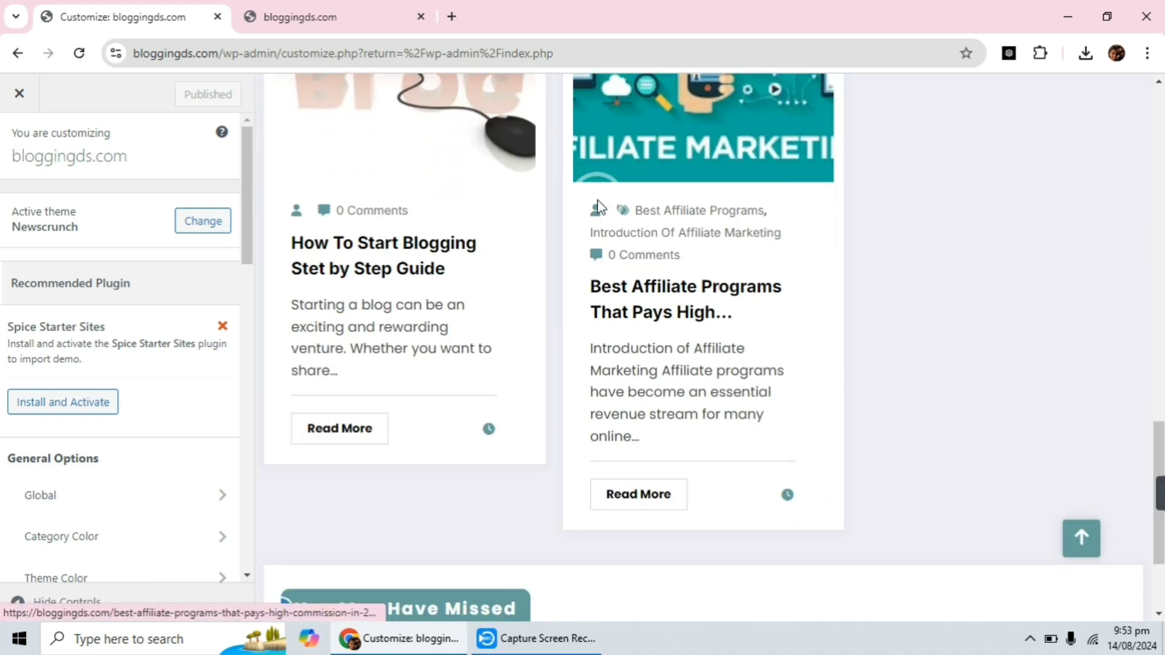
pyautogui.scroll(-2, 598, 199)
pyautogui.scroll(8, 599, 199)
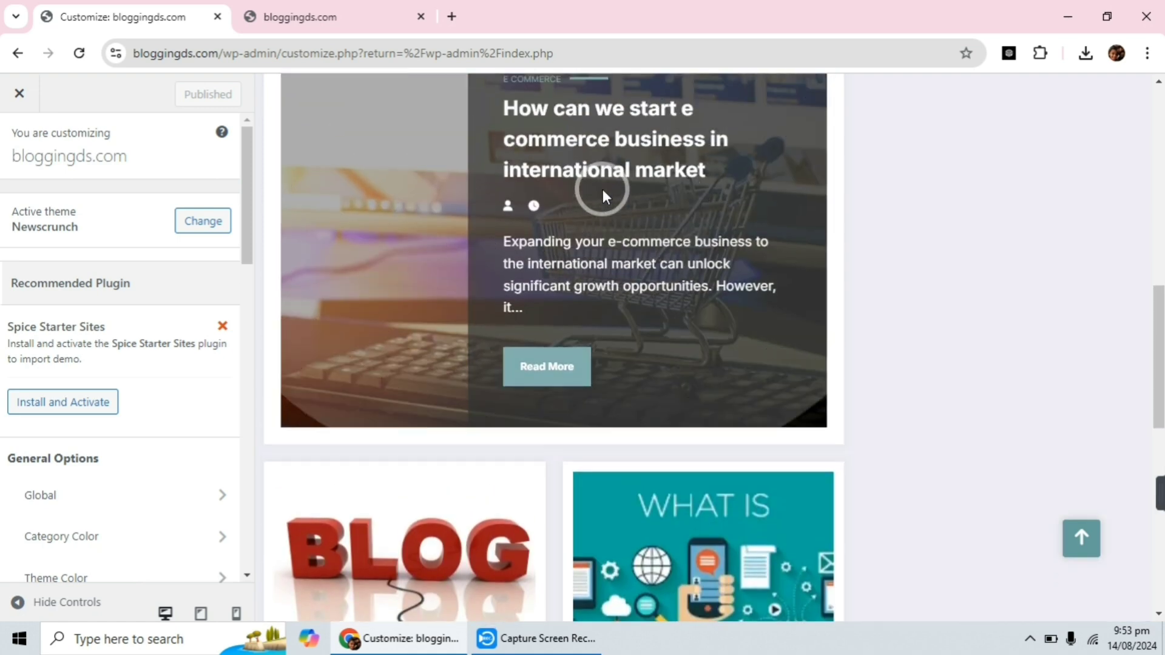
pyautogui.scroll(5, 578, 192)
pyautogui.scroll(5, 610, 182)
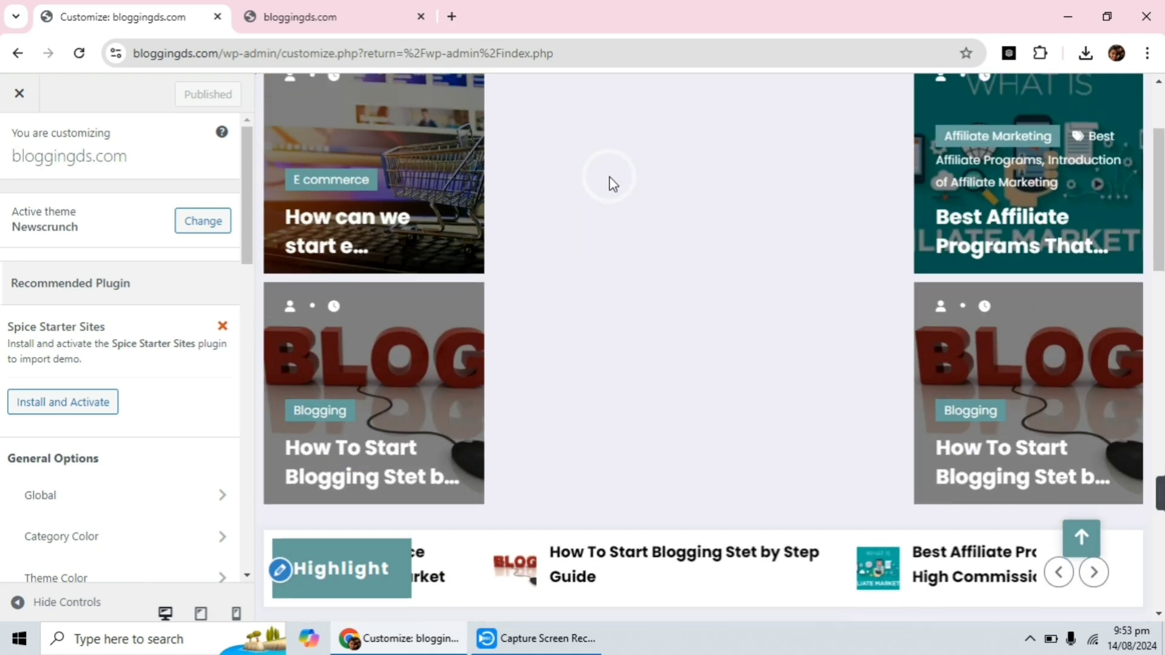
pyautogui.scroll(2, 609, 175)
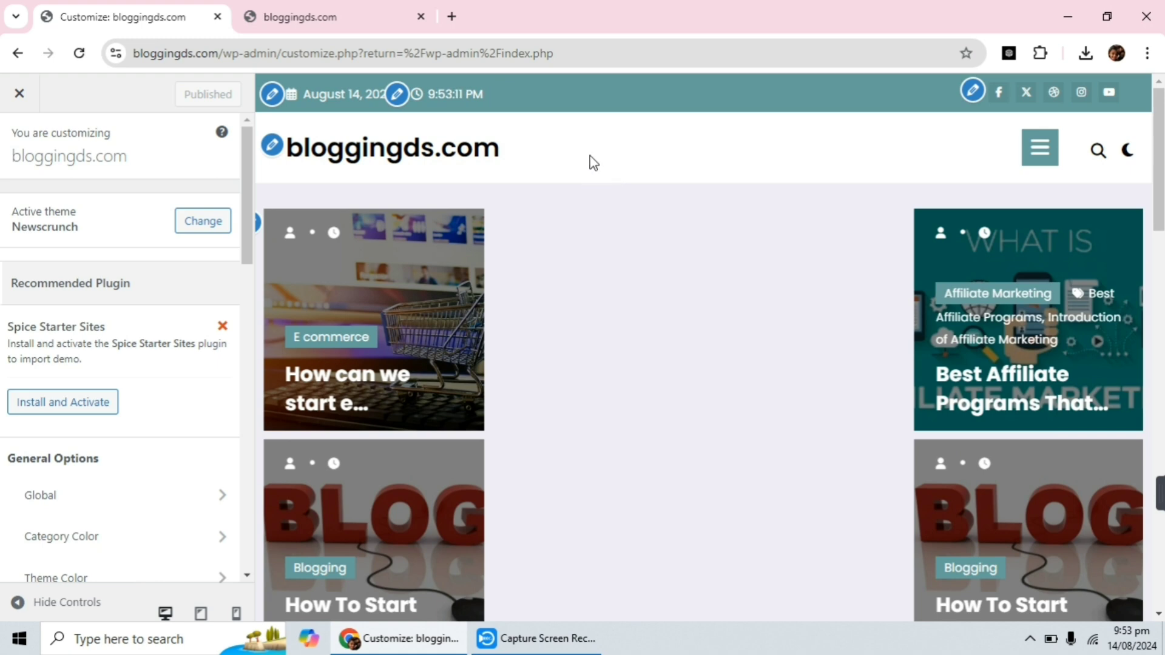
pyautogui.scroll(-5, 589, 162)
pyautogui.scroll(5, 591, 167)
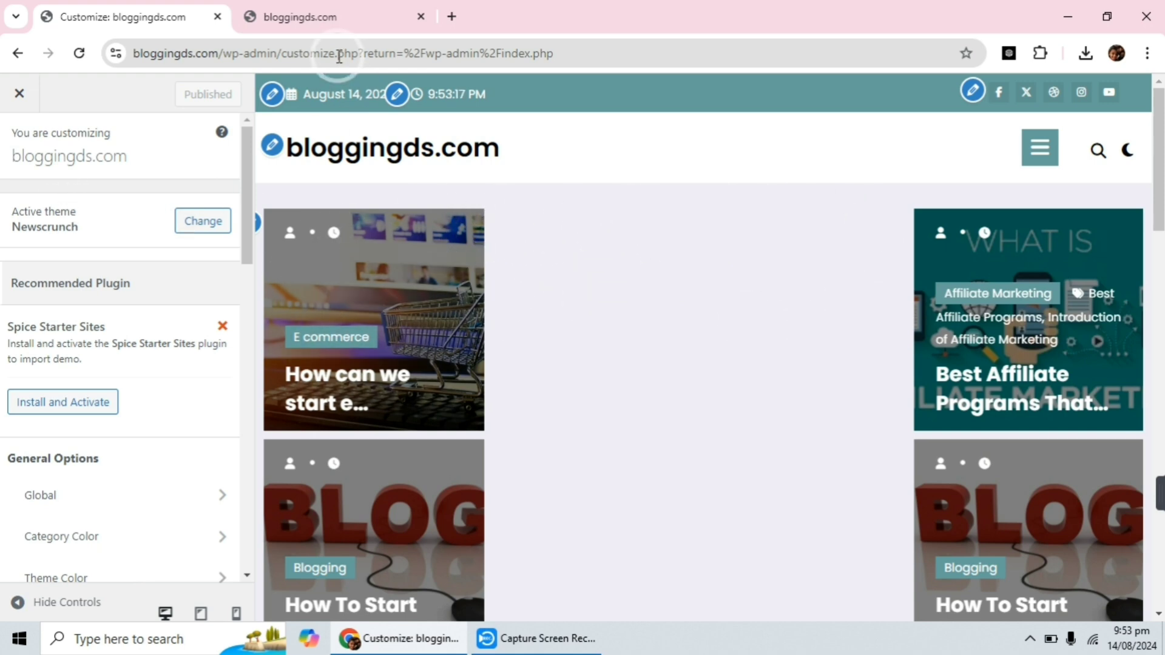
# Review the live bloggingds.com homepage from the header and banner posts down to the blog post cards
pyautogui.click(309, 13)
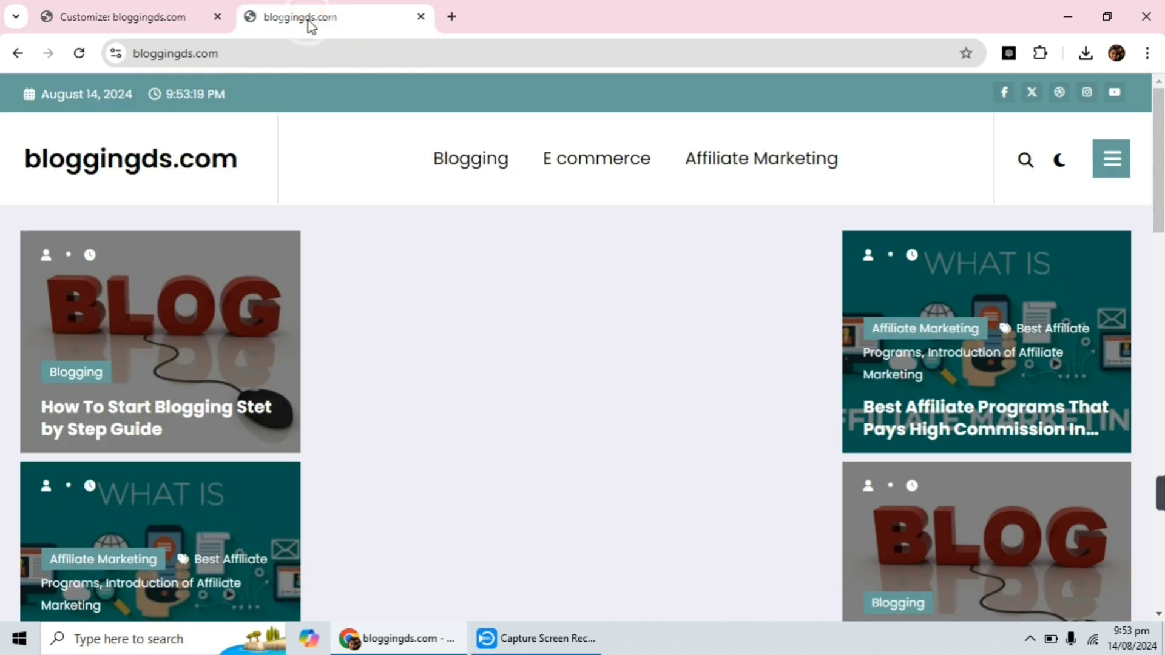
pyautogui.scroll(-6, 601, 255)
pyautogui.scroll(-8, 527, 279)
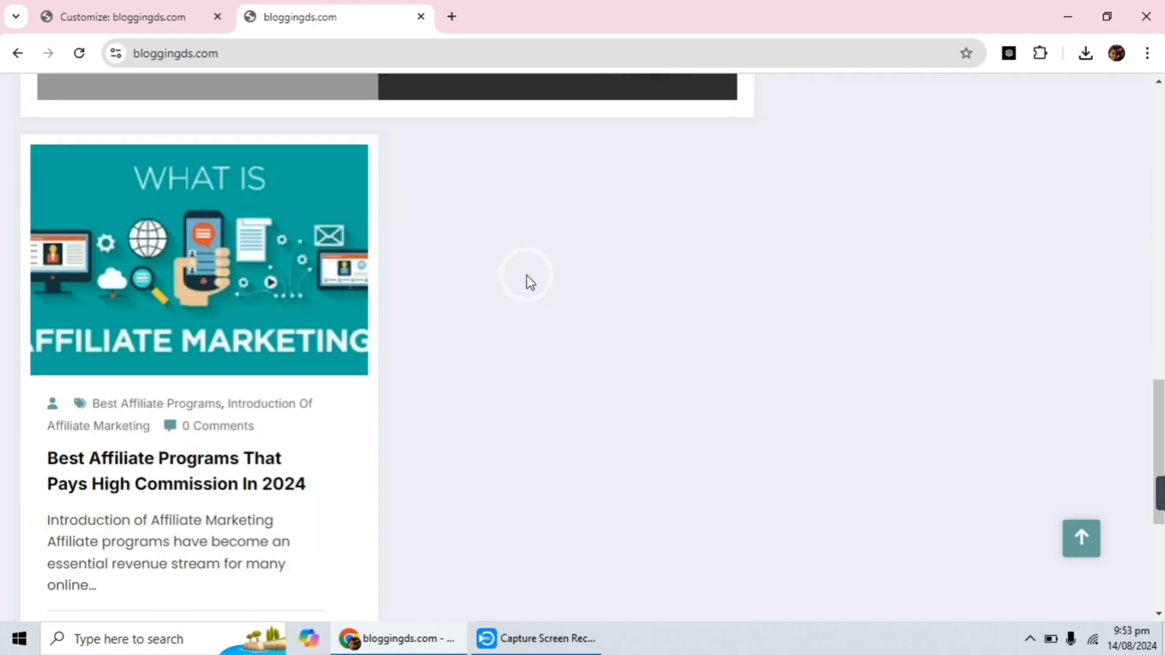
pyautogui.scroll(12, 526, 279)
pyautogui.scroll(6, 376, 346)
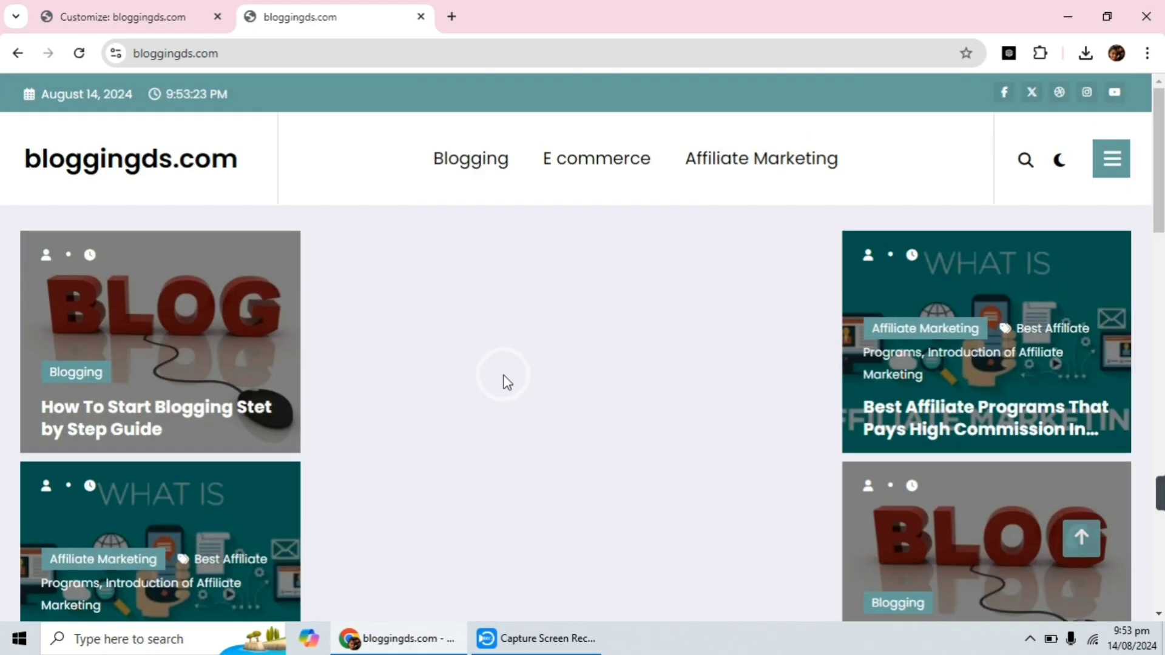
pyautogui.scroll(-10, 593, 318)
pyautogui.scroll(-5, 567, 377)
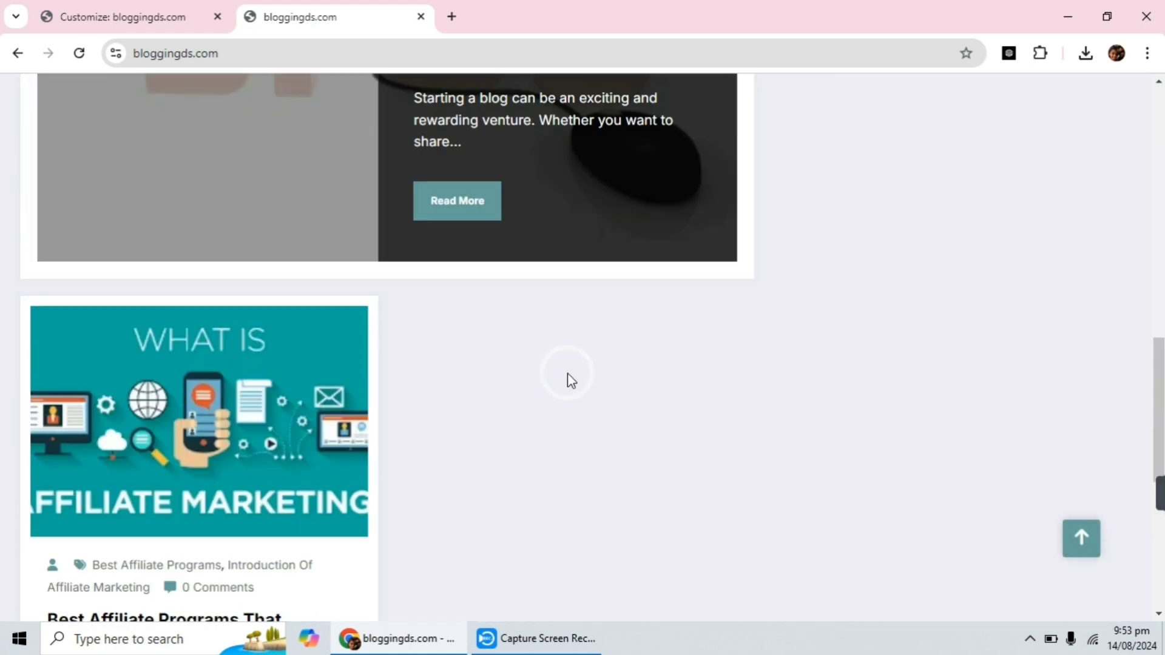
pyautogui.scroll(12, 598, 312)
pyautogui.scroll(-15, 557, 340)
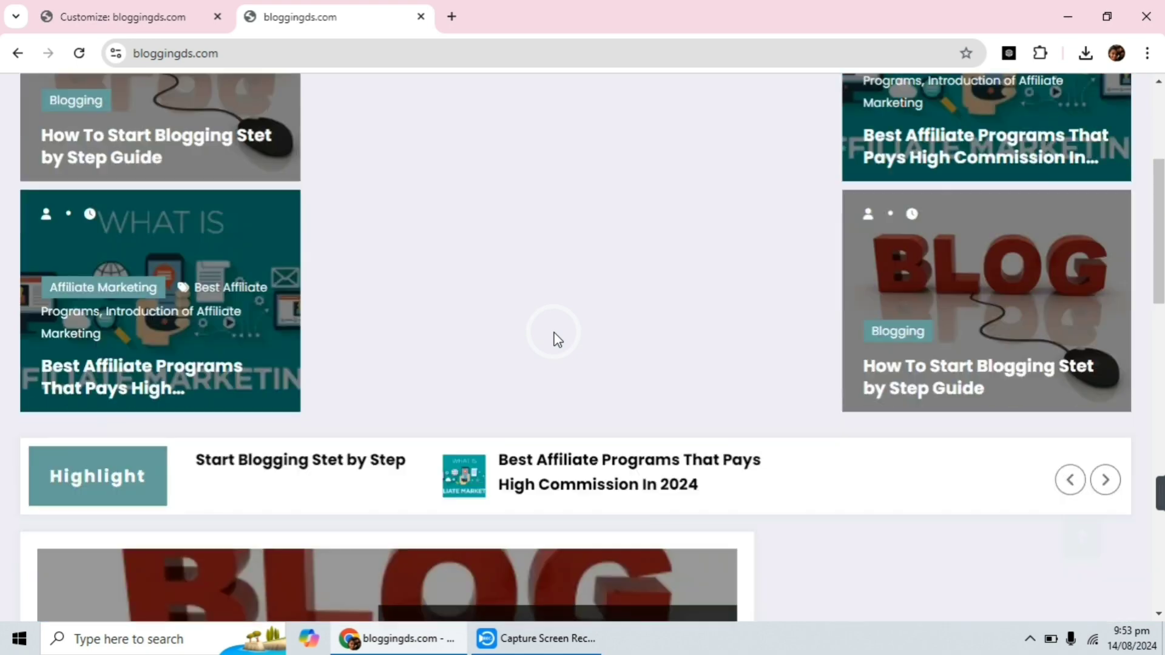
pyautogui.scroll(8, 791, 323)
pyautogui.scroll(5, 790, 317)
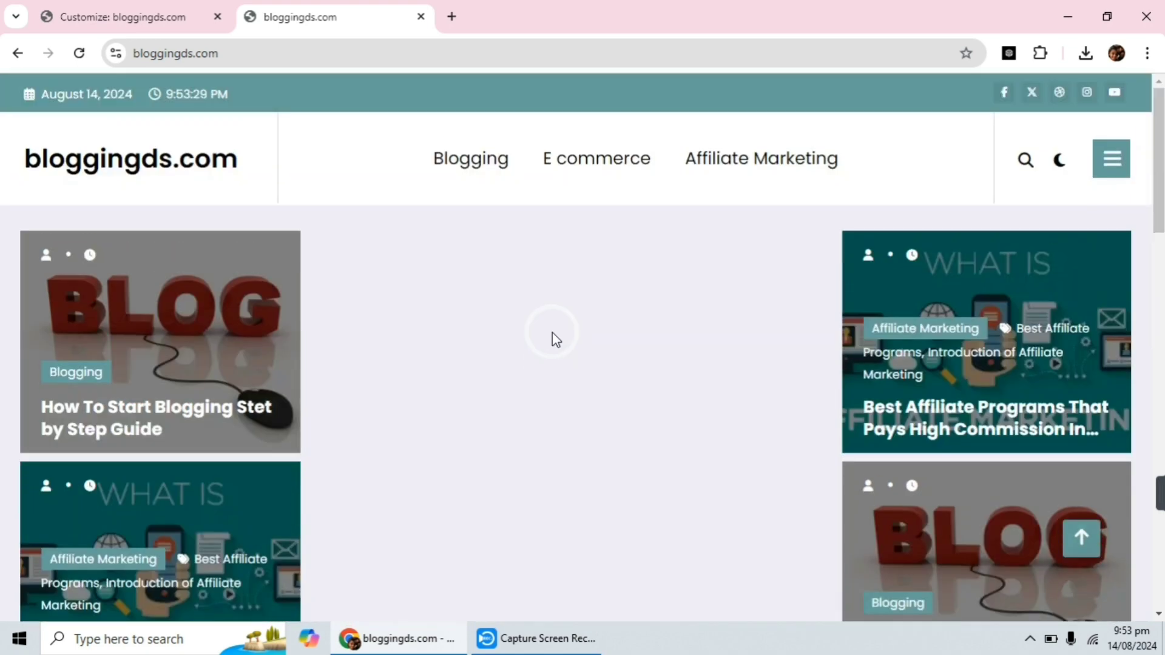
pyautogui.scroll(-20, 416, 335)
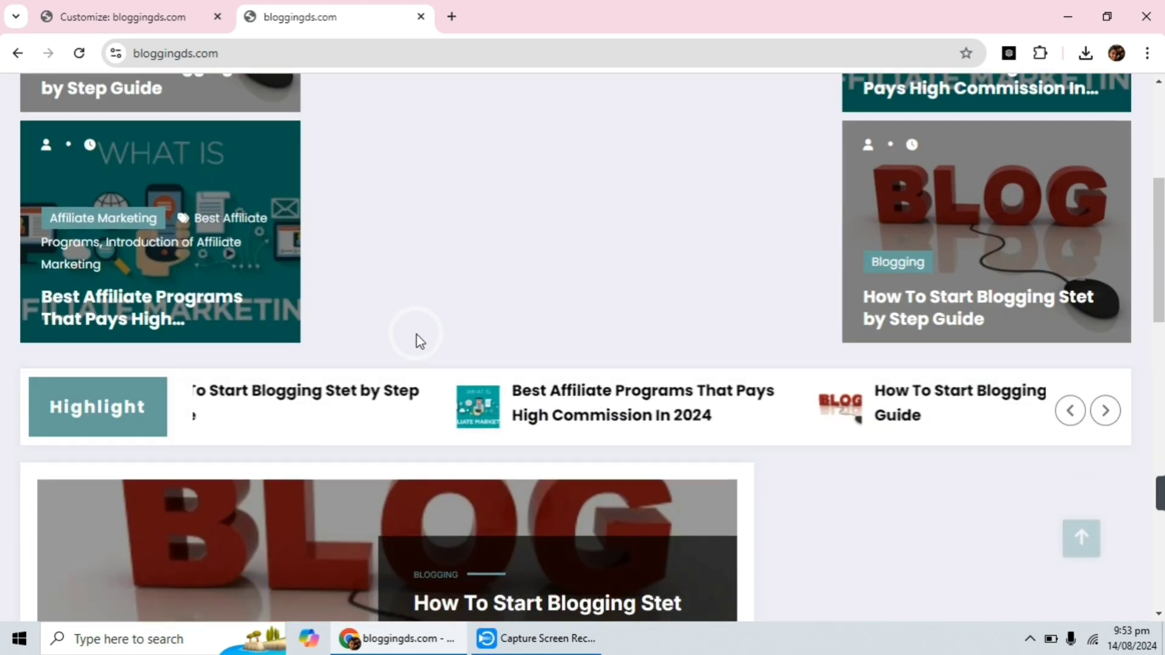
pyautogui.scroll(20, 865, 402)
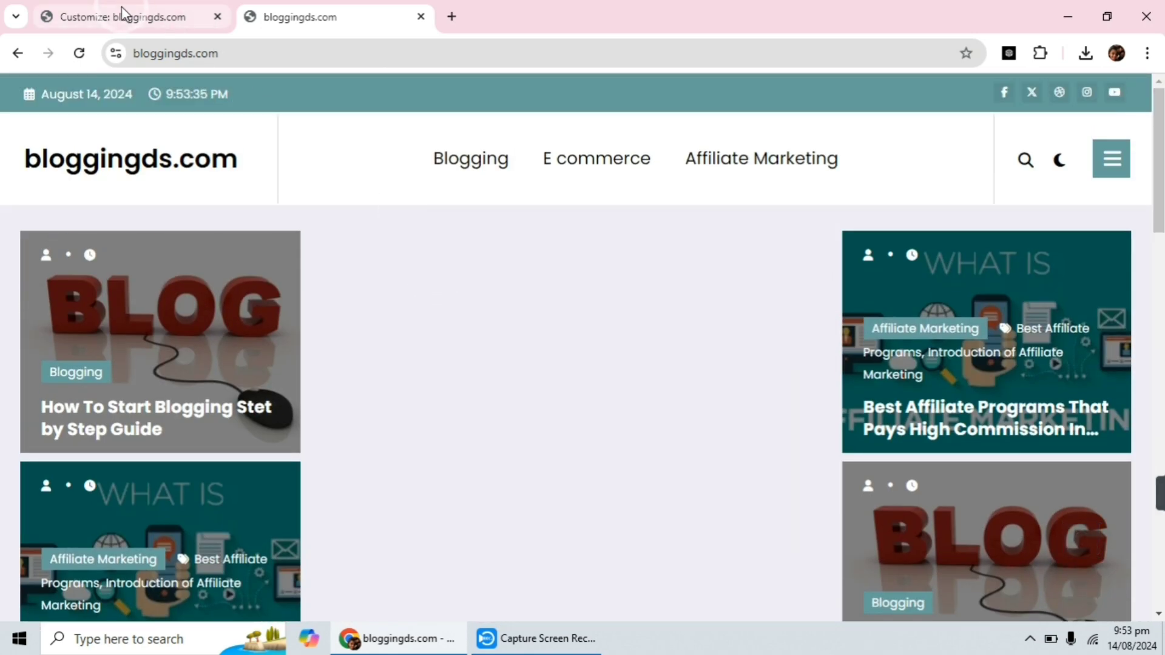
# Return to the customizer and open the Breadcrumb settings within the Global options
pyautogui.click(121, 10)
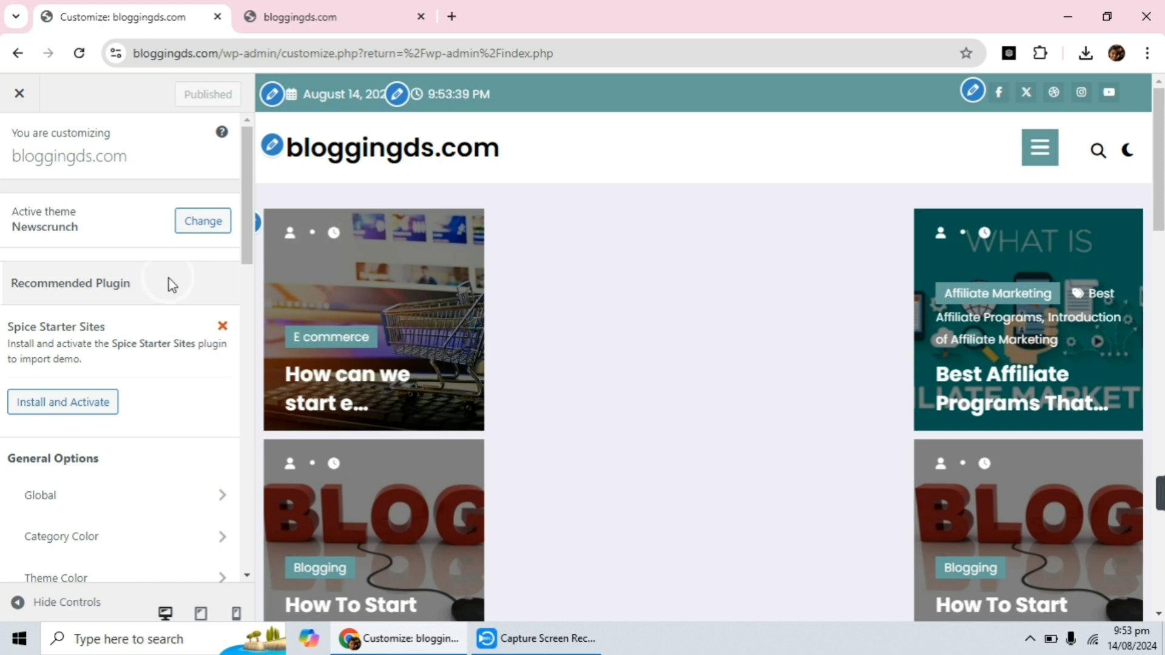
pyautogui.scroll(-4, 138, 234)
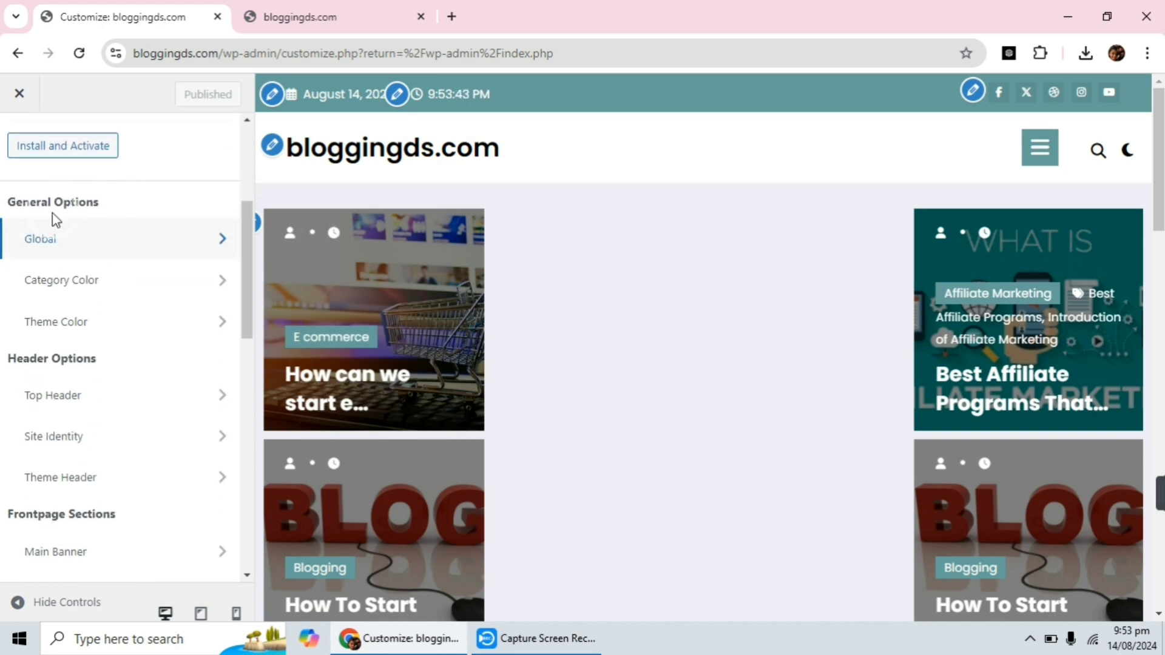
pyautogui.click(71, 243)
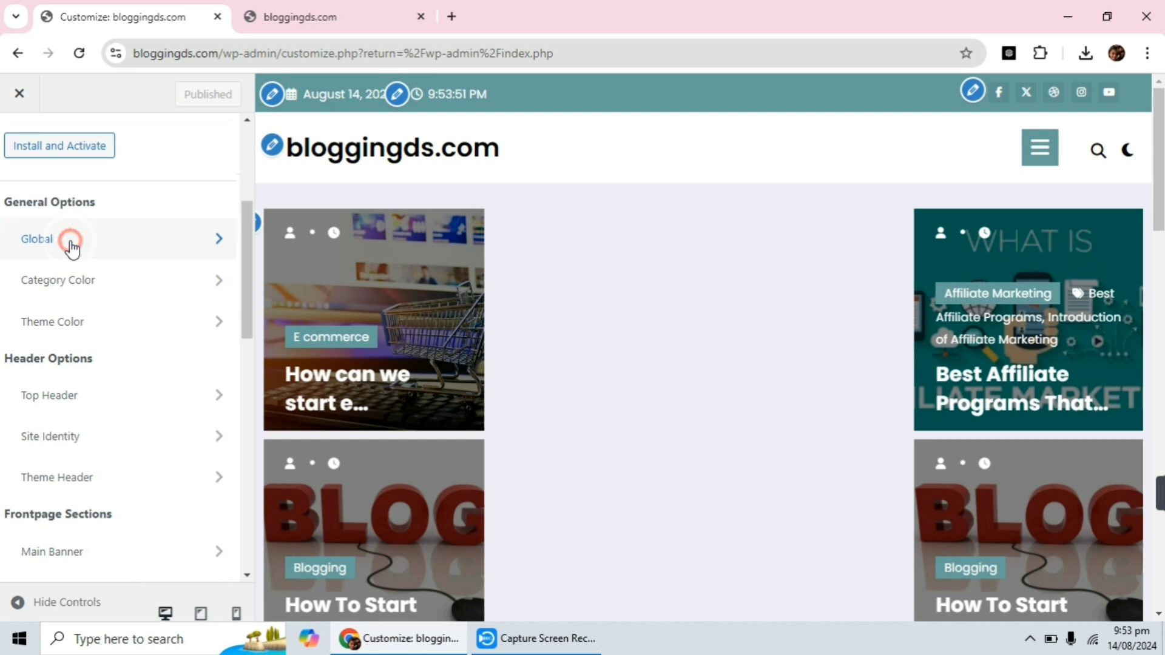
pyautogui.scroll(-1, 173, 202)
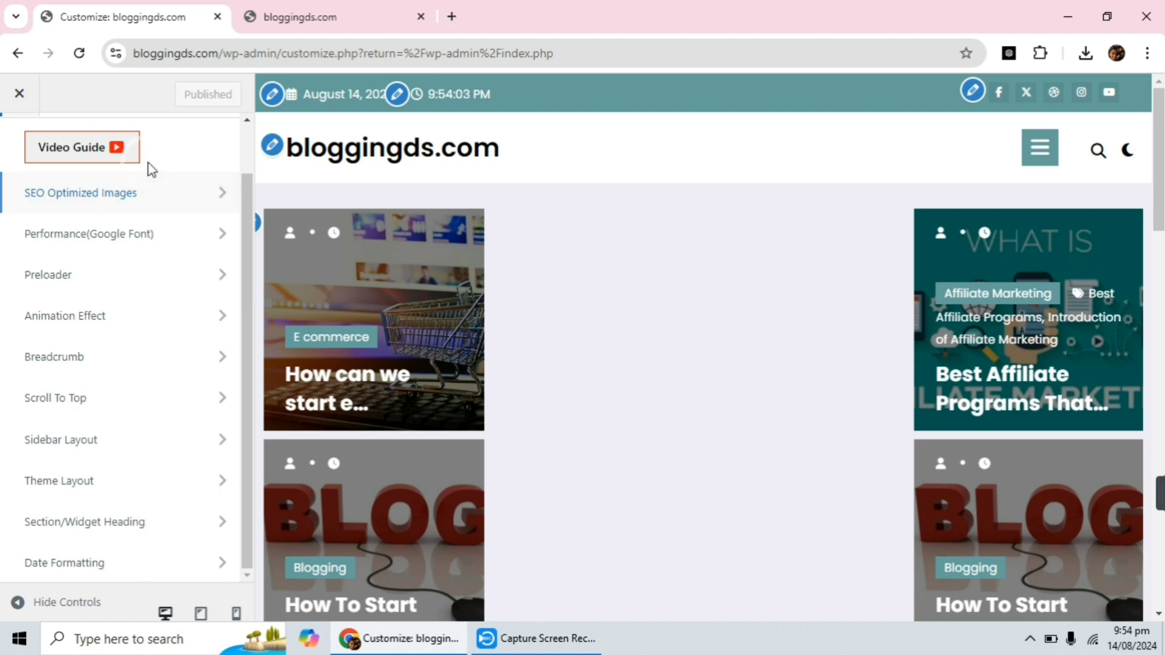
pyautogui.click(85, 358)
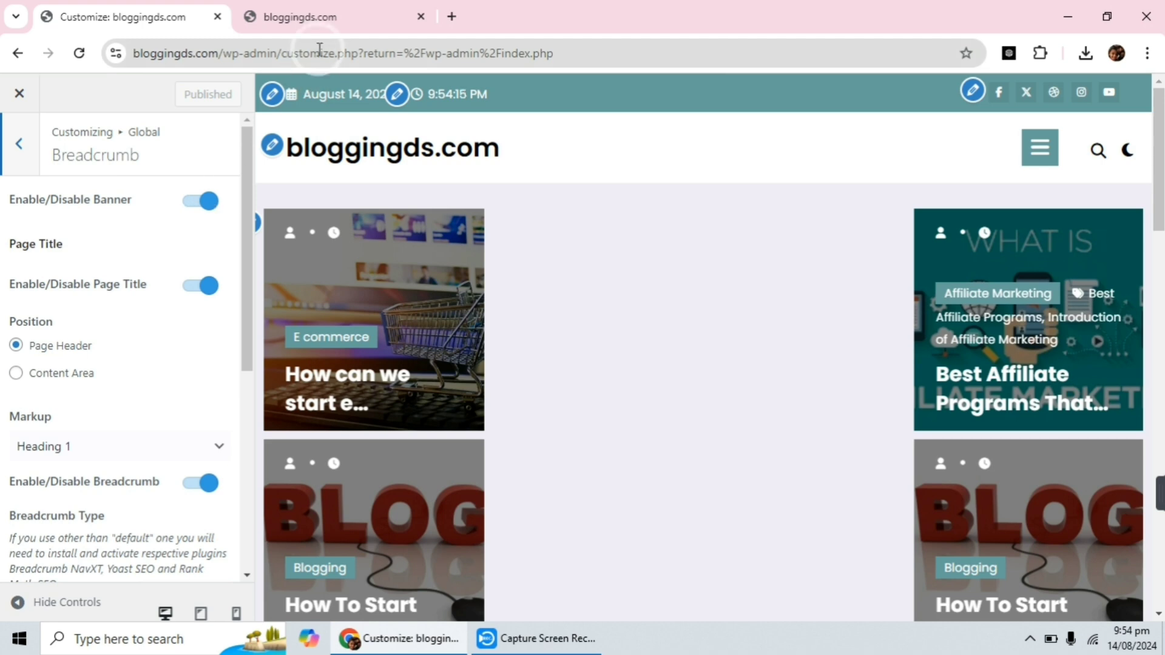
# View the Blogging category page on the live site to check its page title and breadcrumb
pyautogui.click(332, 18)
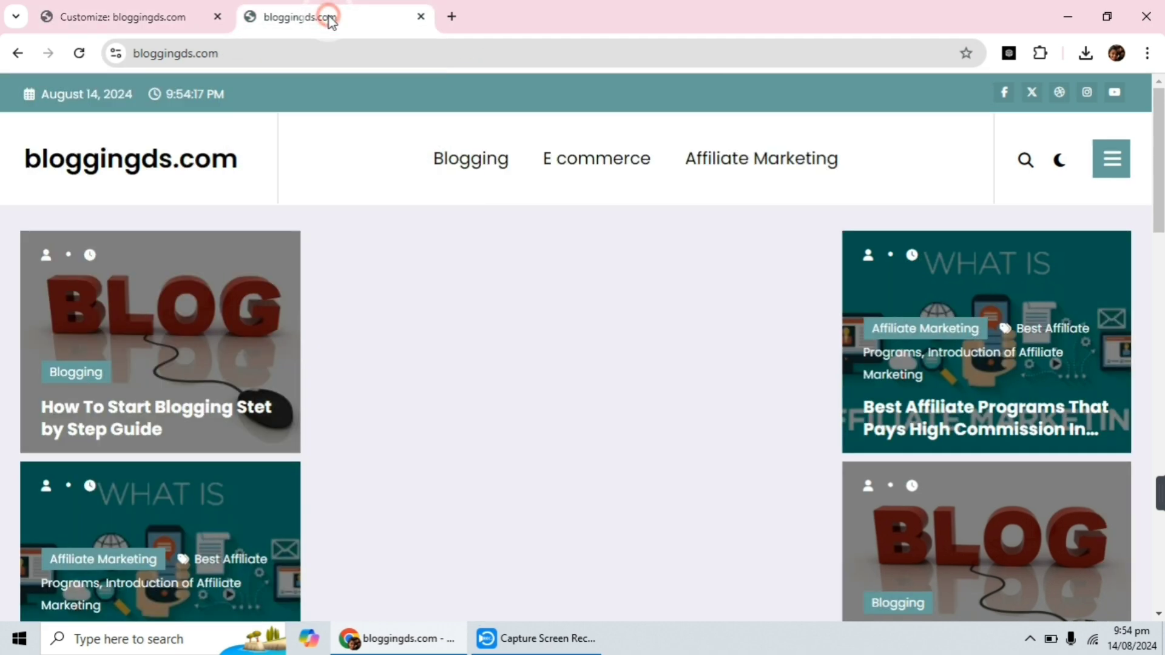
pyautogui.click(478, 161)
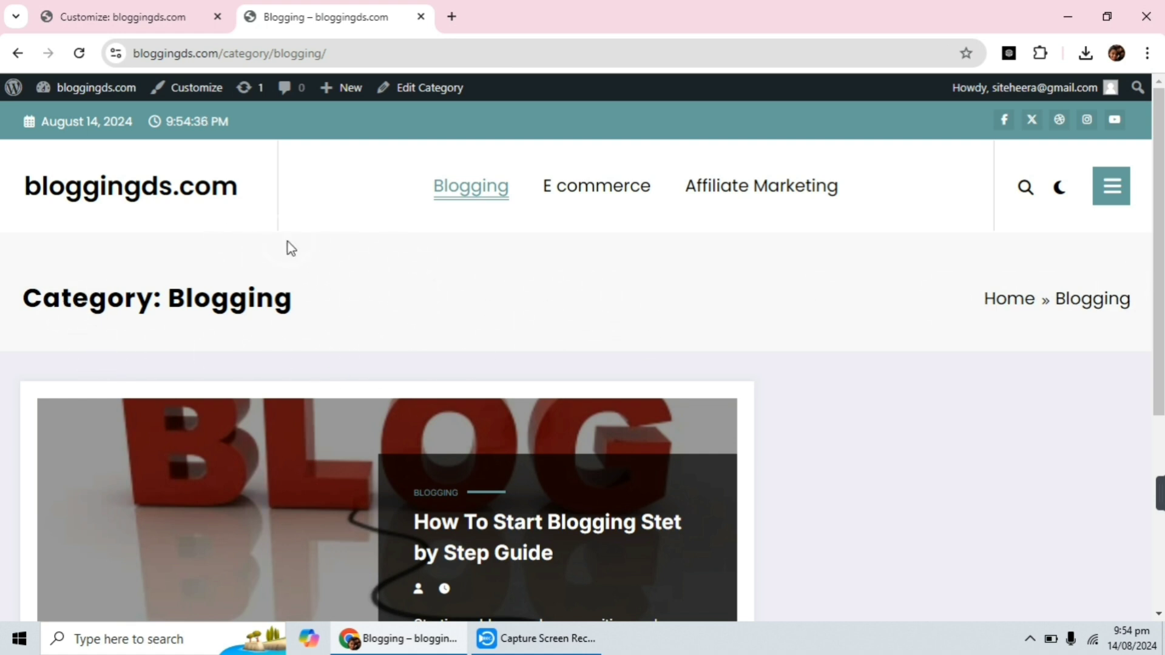
# Publish the Breadcrumb settings with the banner disabled, and check the result on the live Blogging category page
pyautogui.click(129, 22)
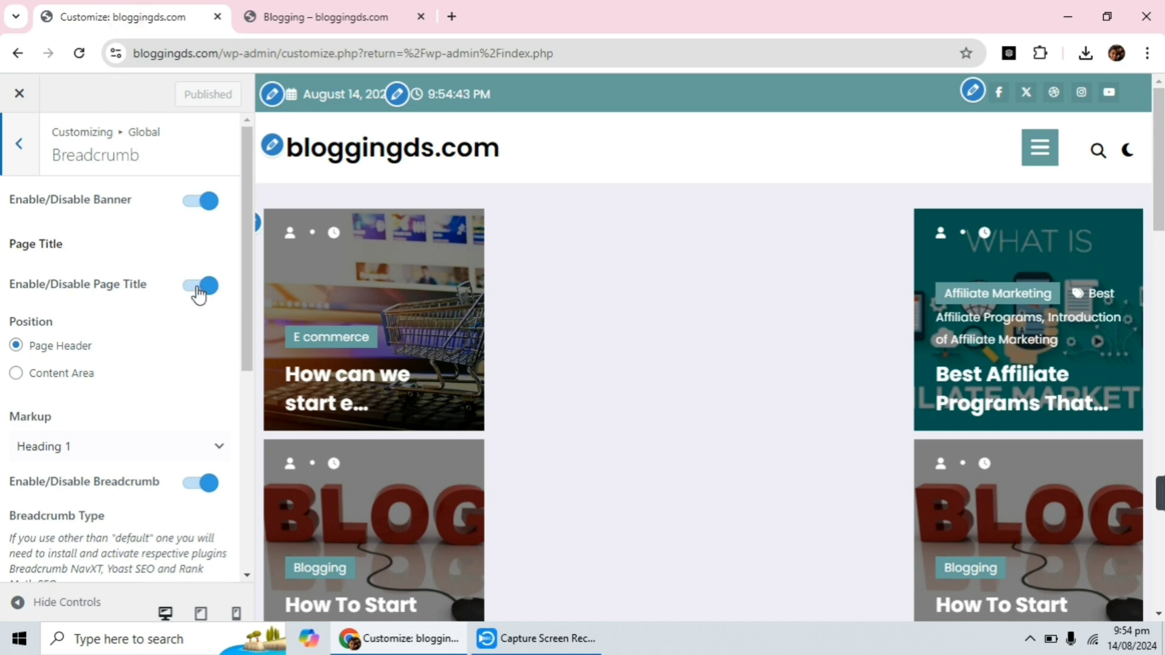
pyautogui.scroll(-3, 162, 323)
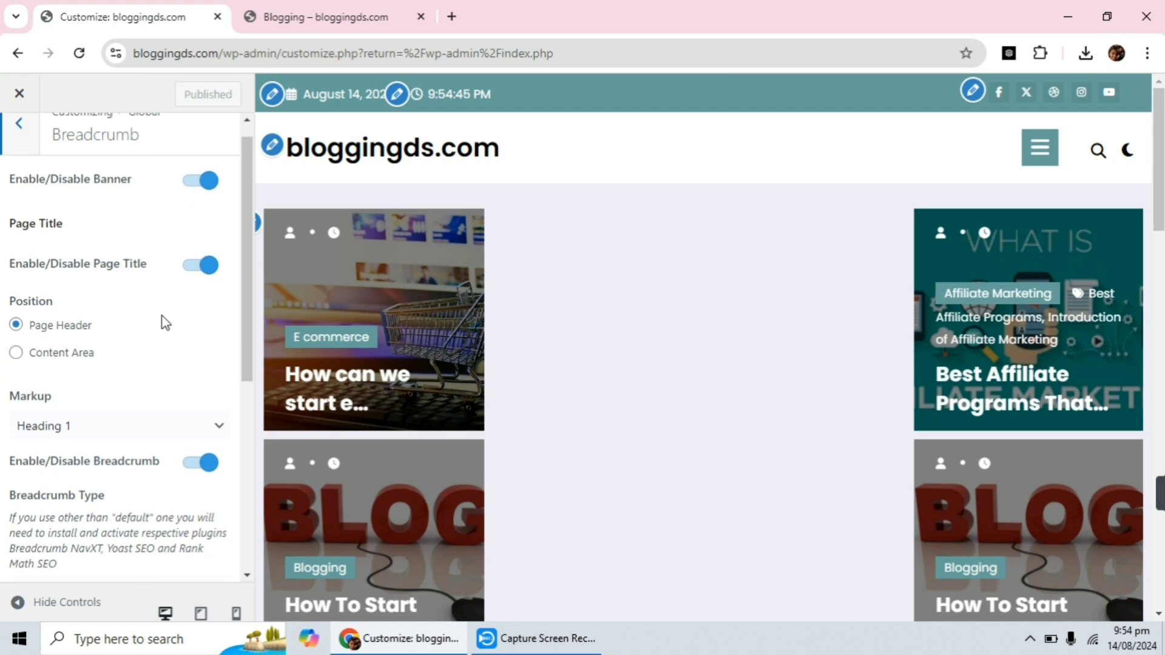
pyautogui.scroll(3, 170, 236)
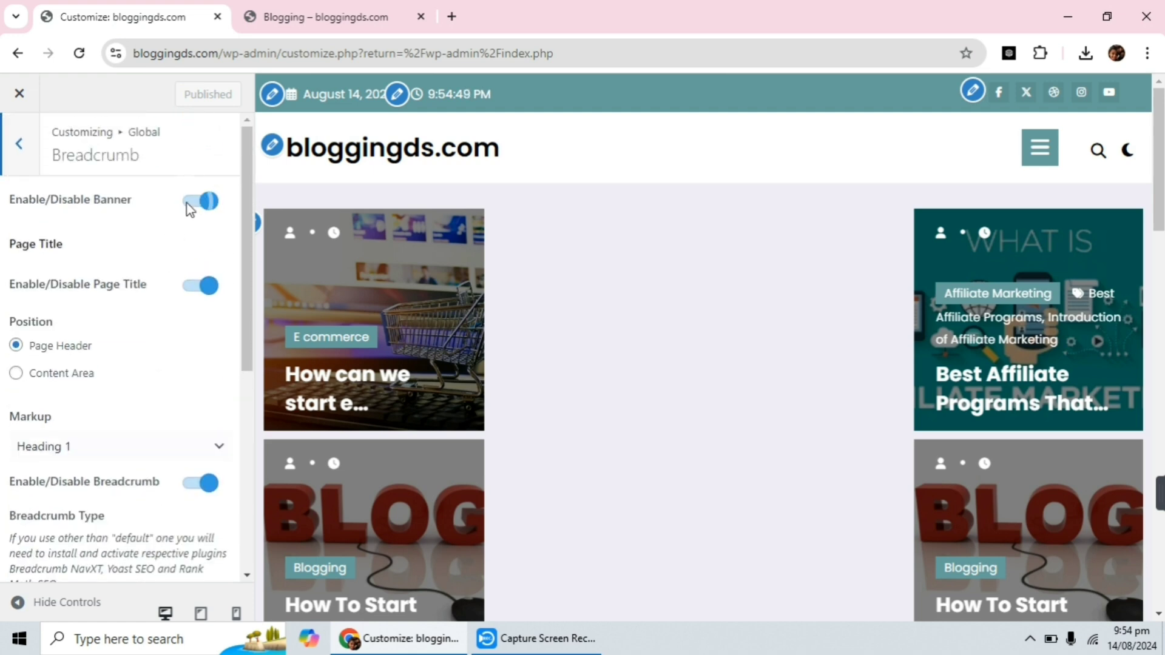
pyautogui.click(201, 201)
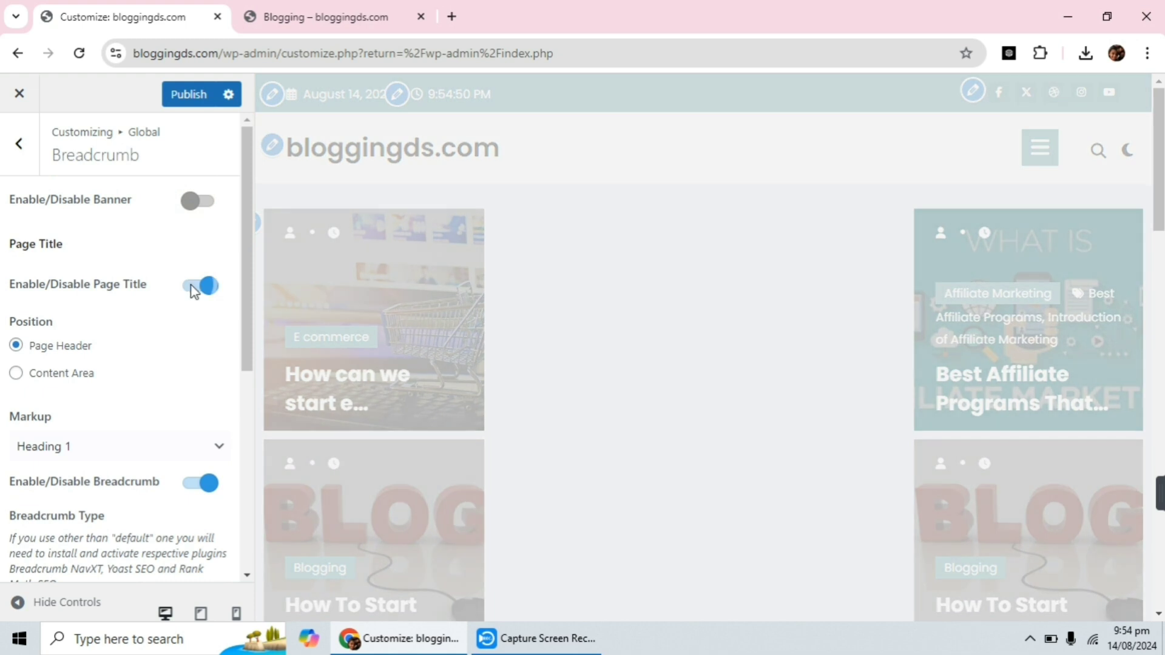
pyautogui.click(192, 287)
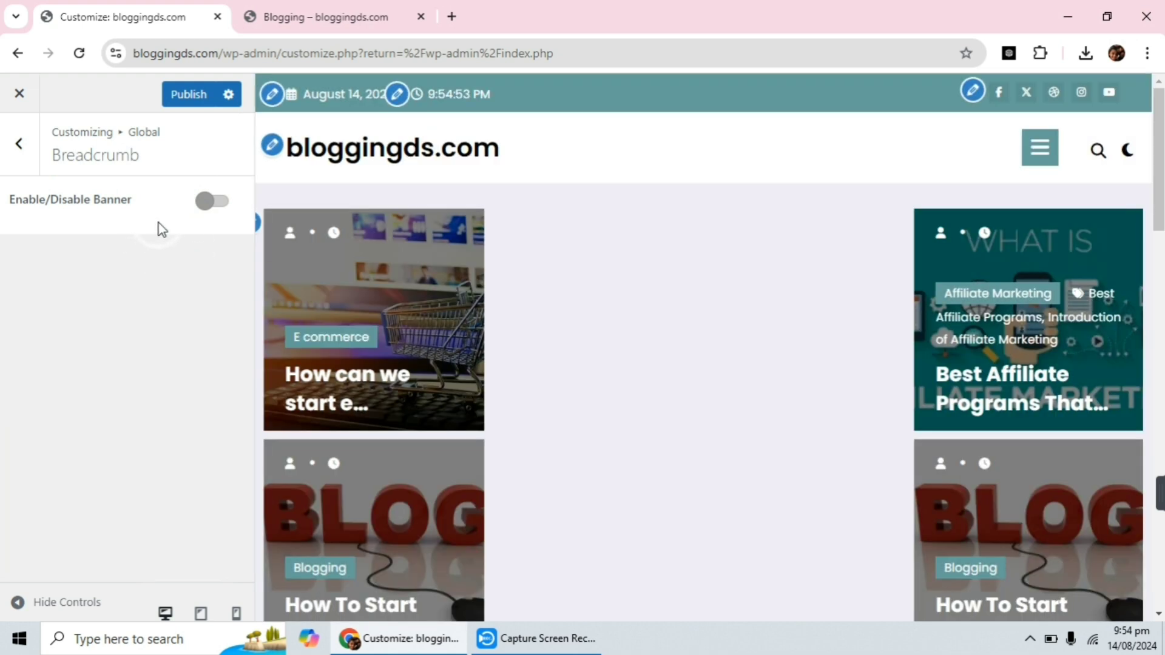
pyautogui.click(173, 91)
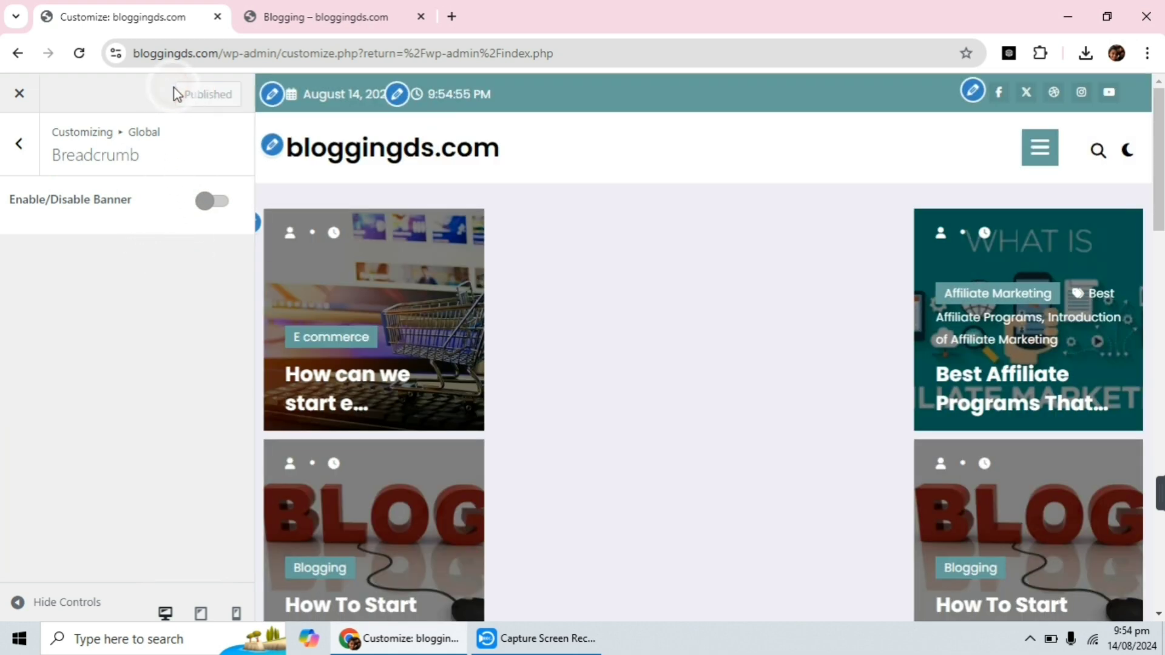
pyautogui.click(310, 17)
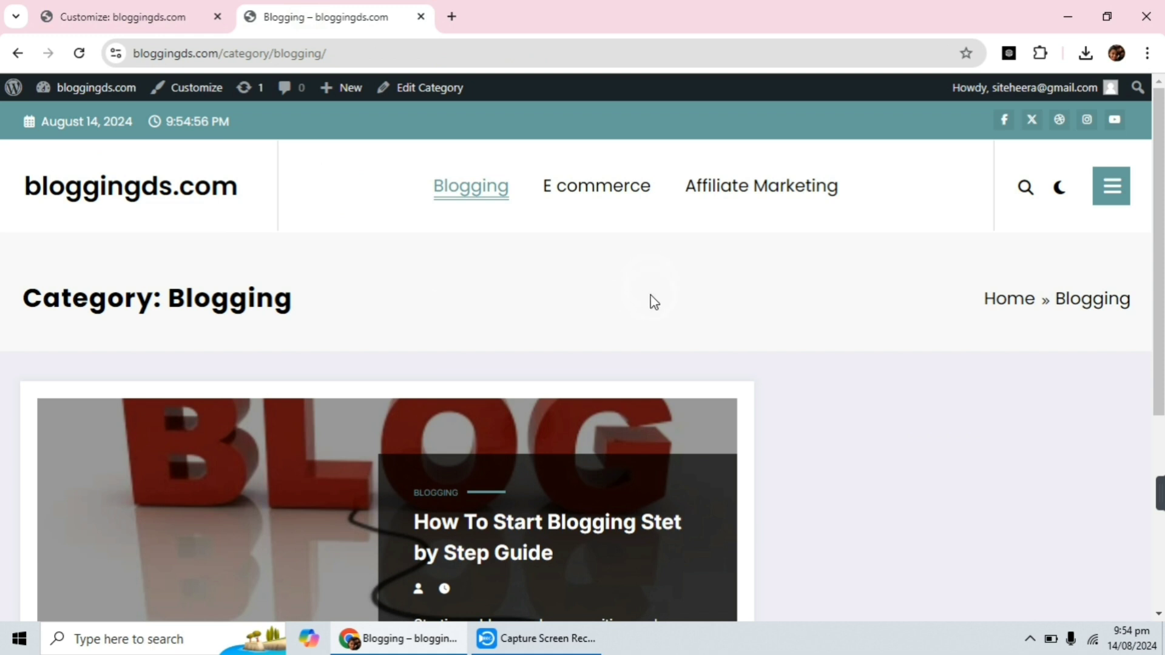
pyautogui.click(79, 53)
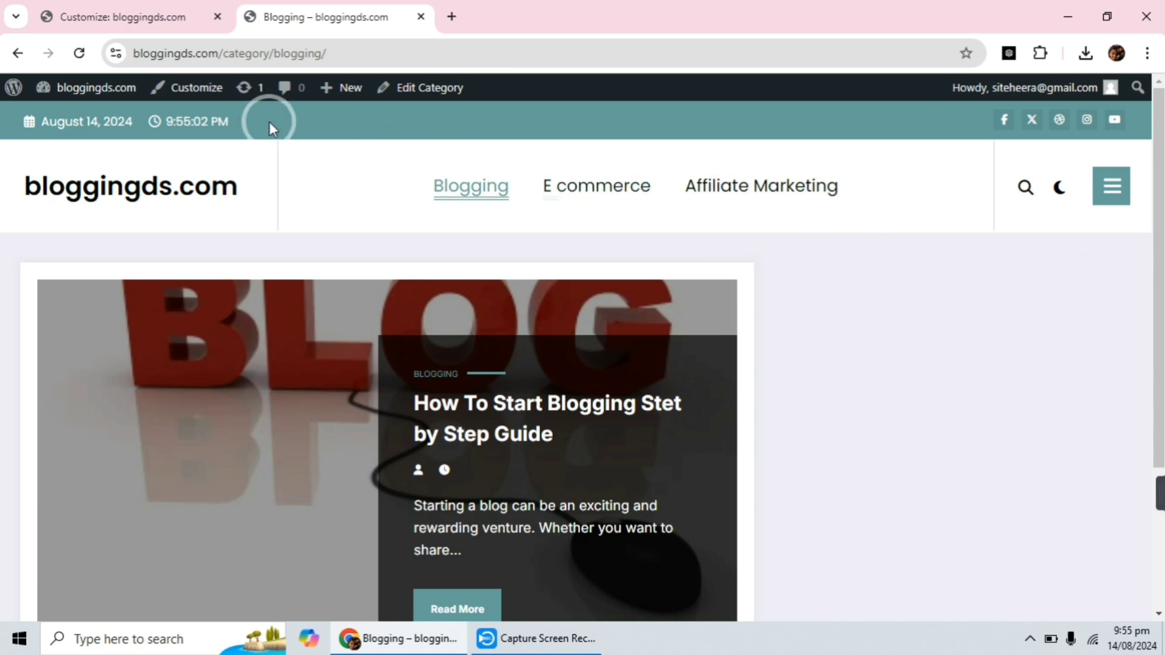
# Re-enable the banner in the Breadcrumb settings, choose the centred alignment layout and publish both changes
pyautogui.click(184, 9)
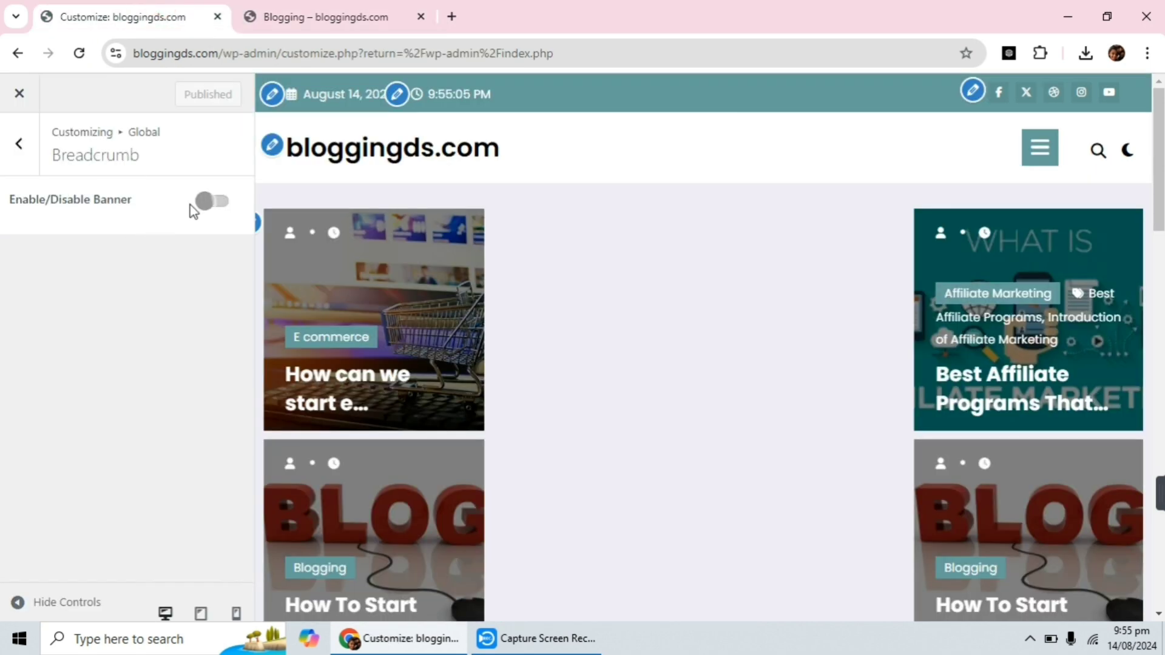
pyautogui.click(219, 202)
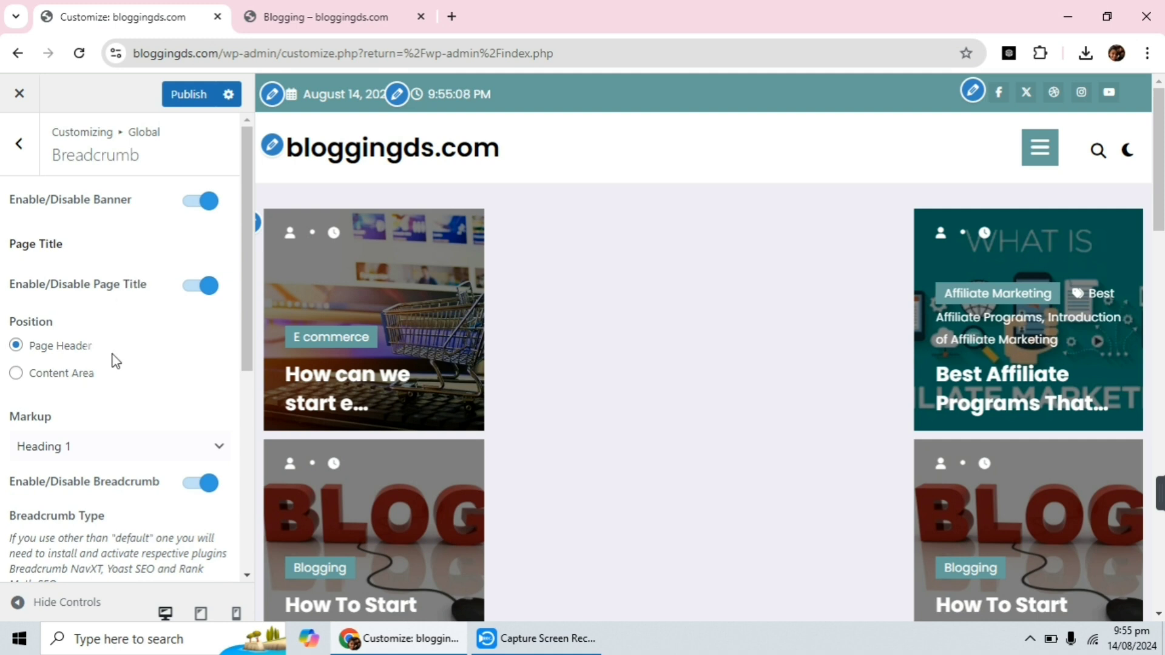
pyautogui.scroll(-3, 111, 361)
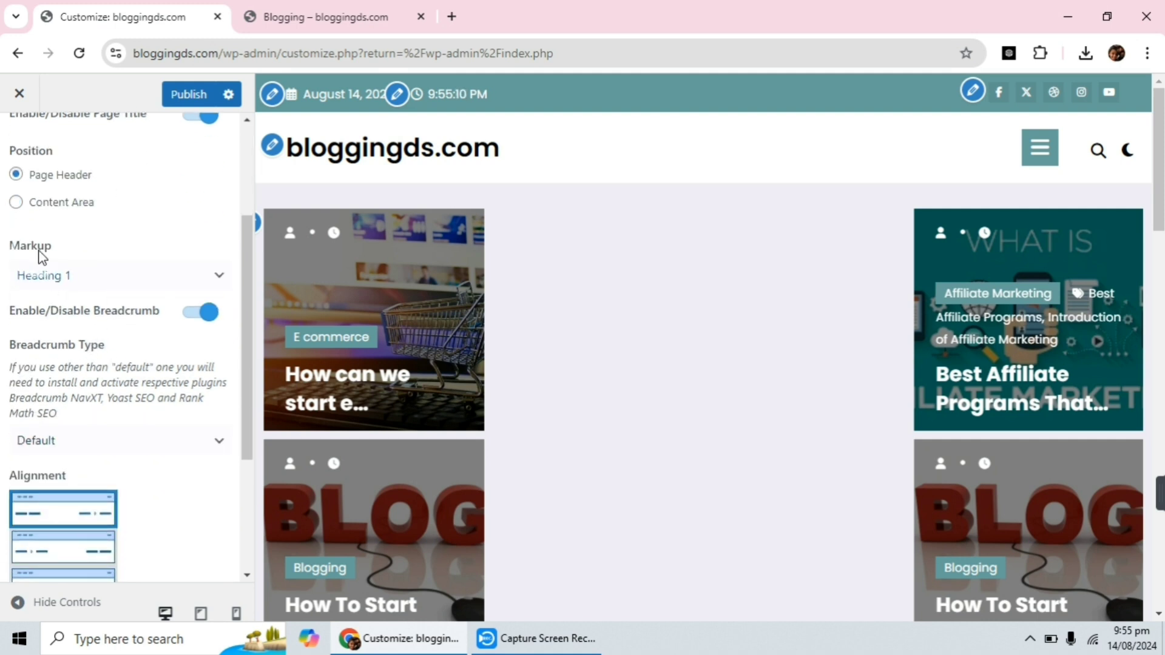
pyautogui.scroll(-3, 136, 324)
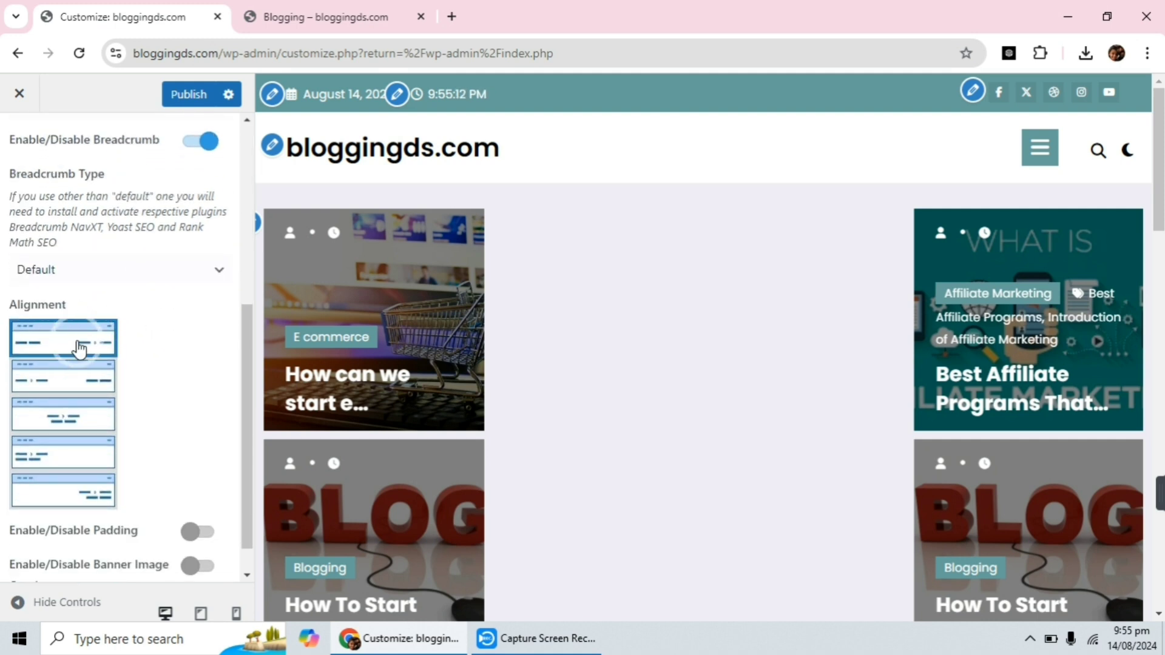
pyautogui.click(65, 381)
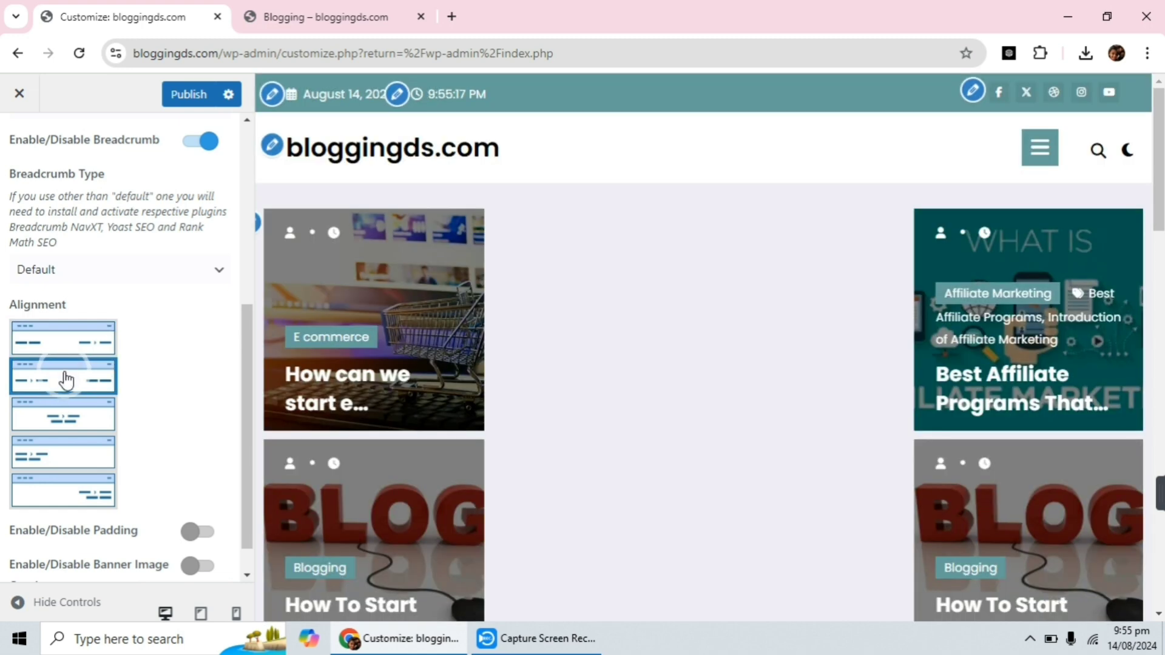
pyautogui.scroll(-1, 65, 381)
pyautogui.click(62, 381)
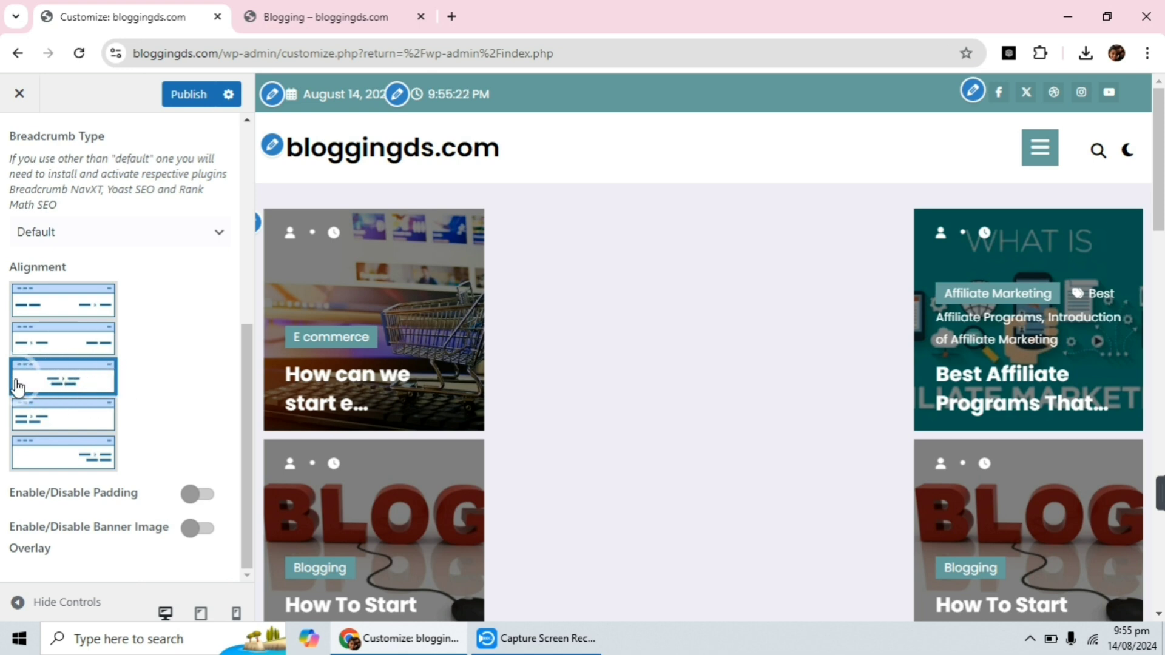
pyautogui.click(173, 98)
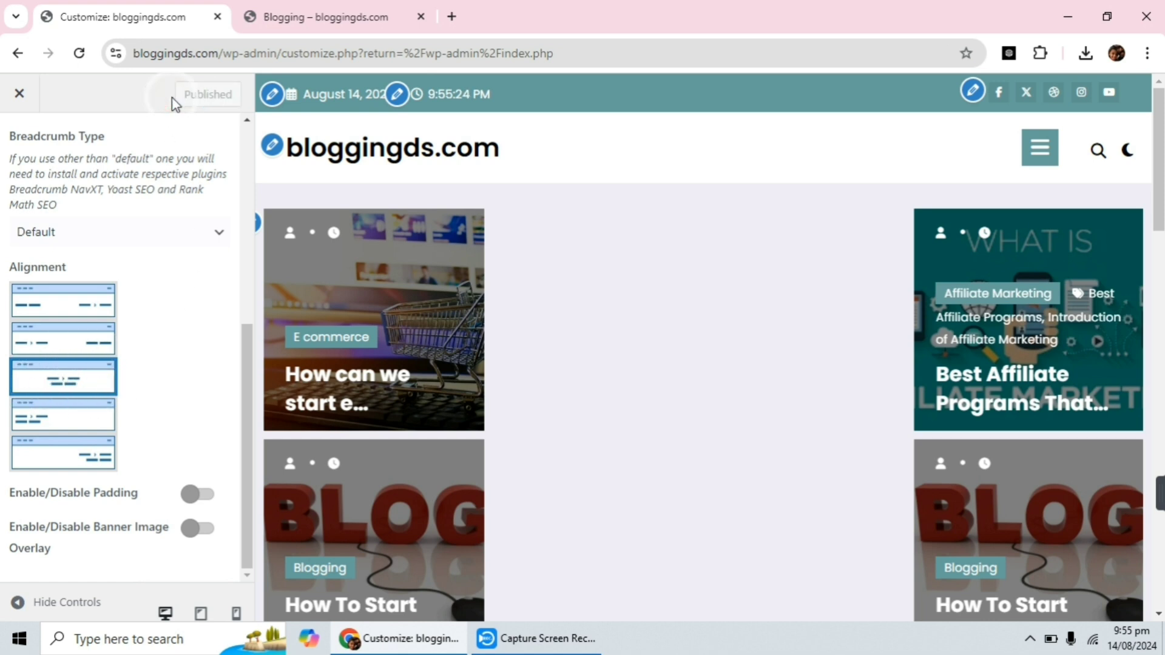
# Reload the live Blogging category page to check the centred breadcrumb and page title
pyautogui.click(312, 18)
pyautogui.click(91, 107)
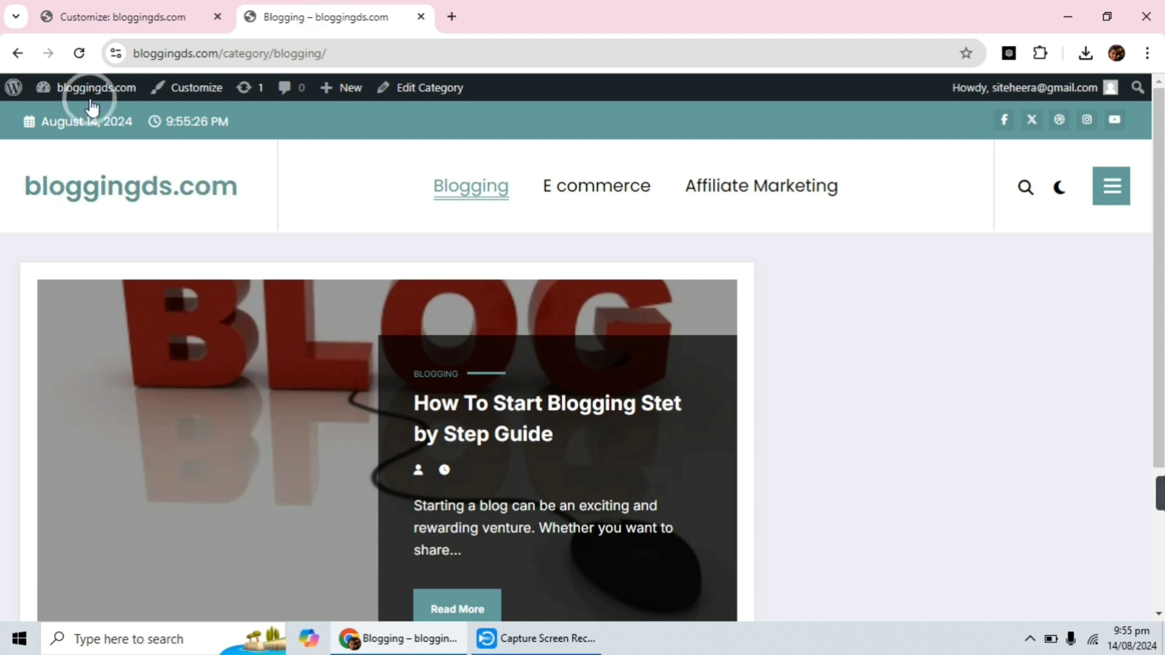
pyautogui.click(79, 54)
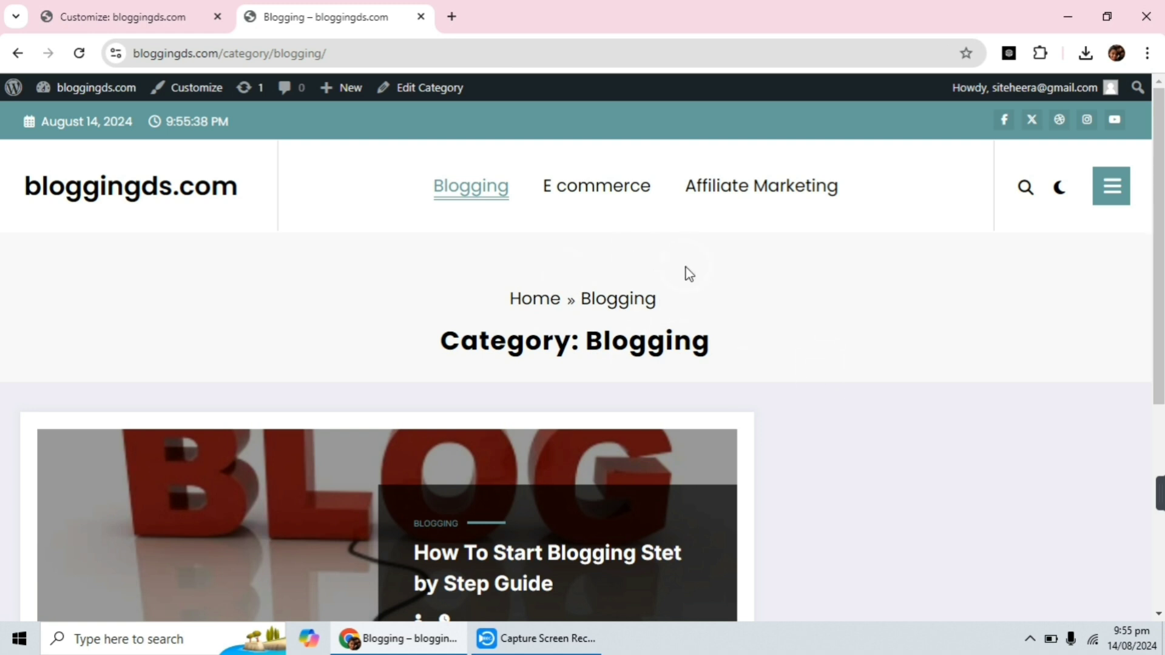
# Set the breadcrumb alignment back to the layout with the title on the left and the breadcrumb on the right, and publish
pyautogui.click(125, 14)
pyautogui.click(53, 380)
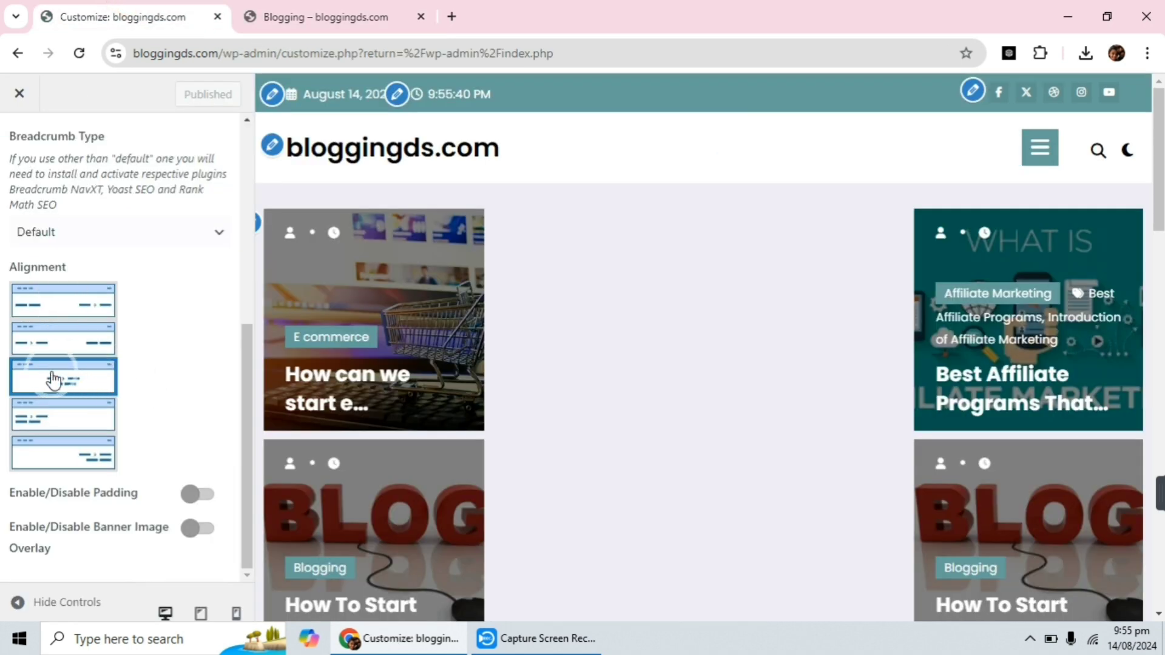
pyautogui.click(73, 431)
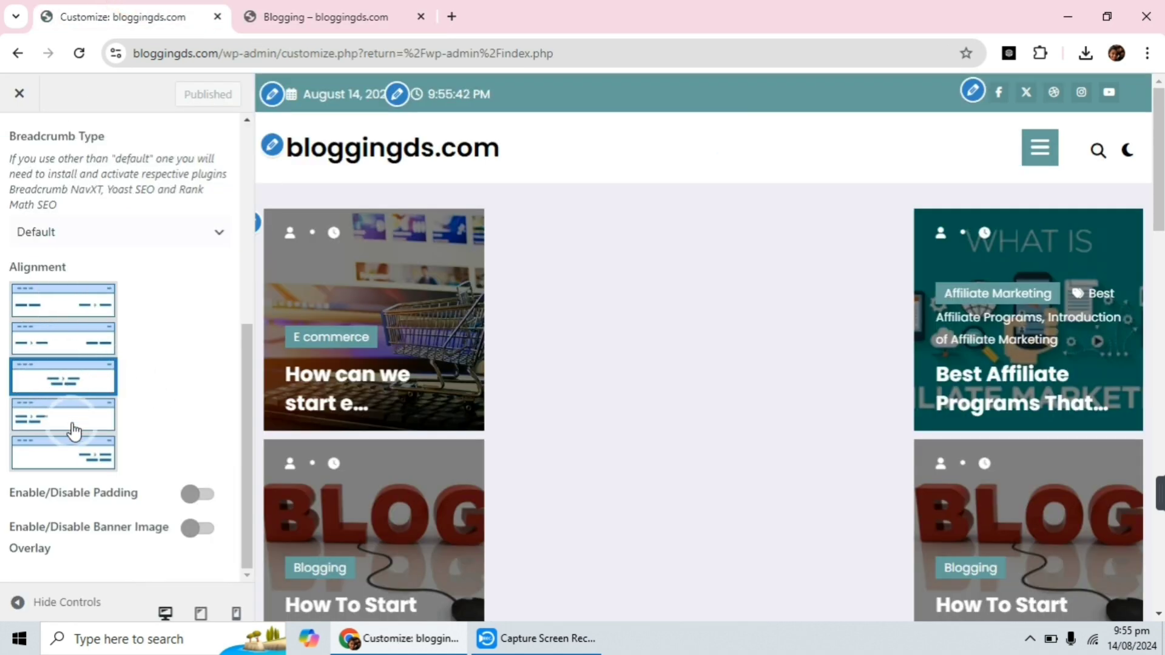
pyautogui.click(81, 304)
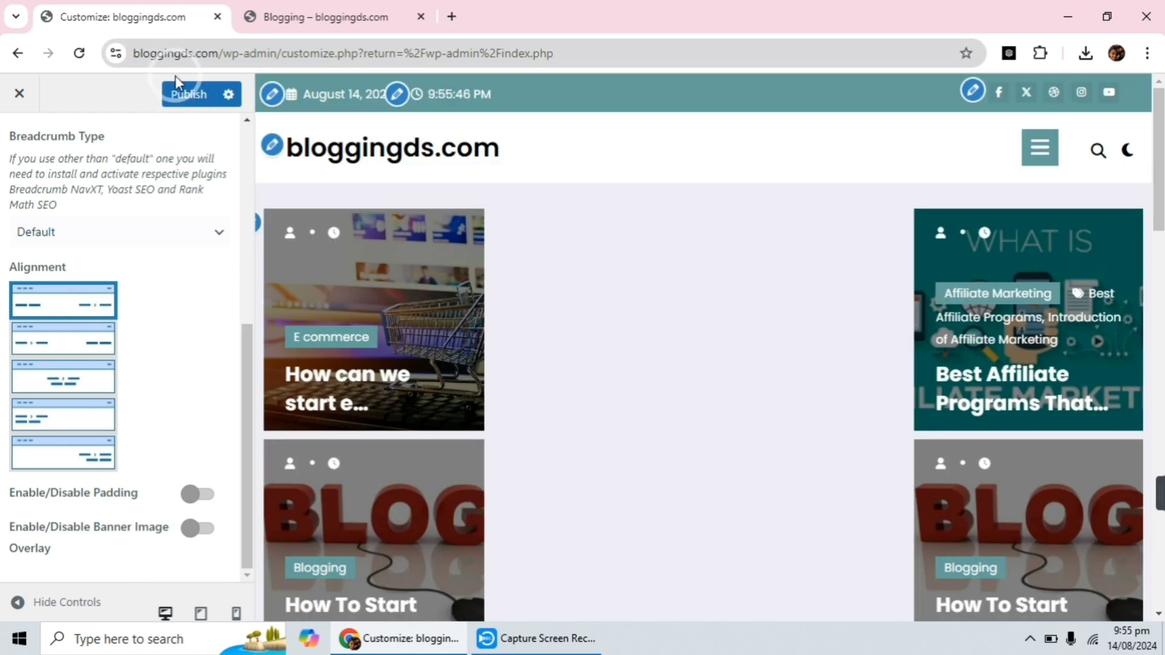
pyautogui.click(179, 104)
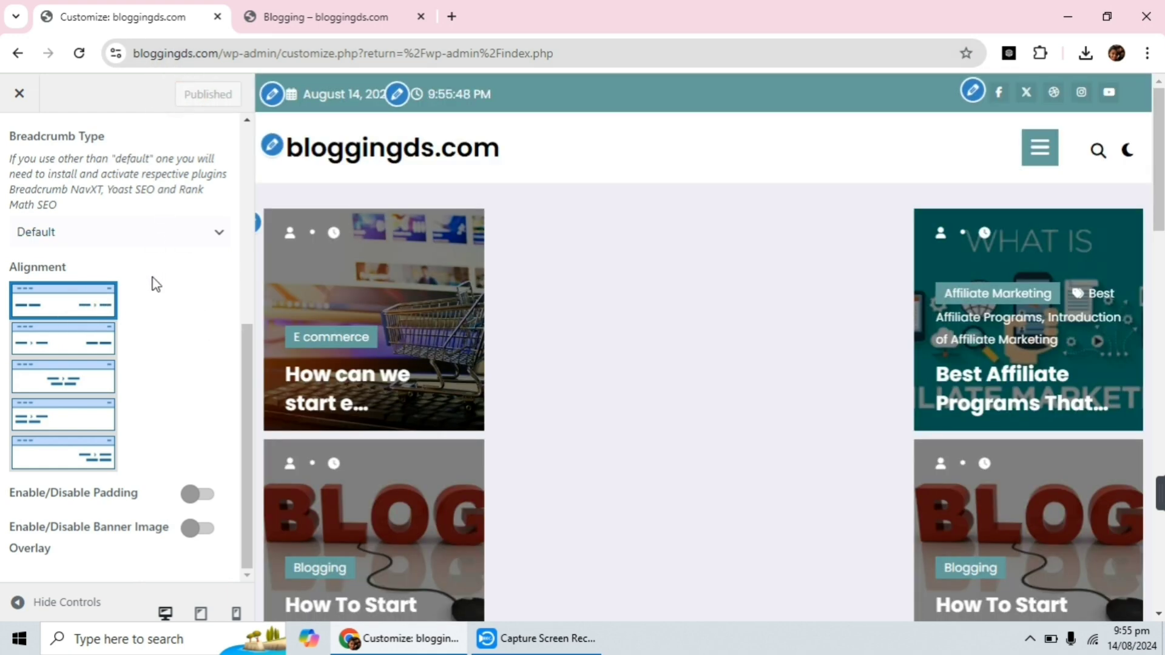
# Enable padding in the Breadcrumb settings and look at the banner spacing on the live Blogging category page
pyautogui.scroll(6, 156, 284)
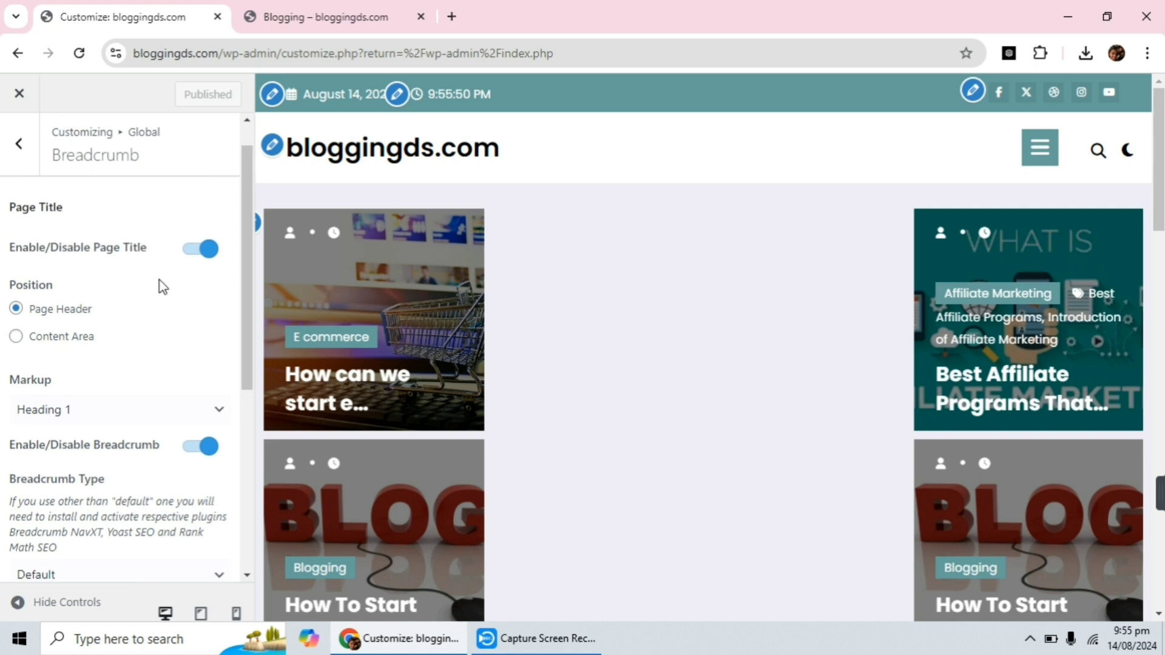
pyautogui.scroll(1, 167, 279)
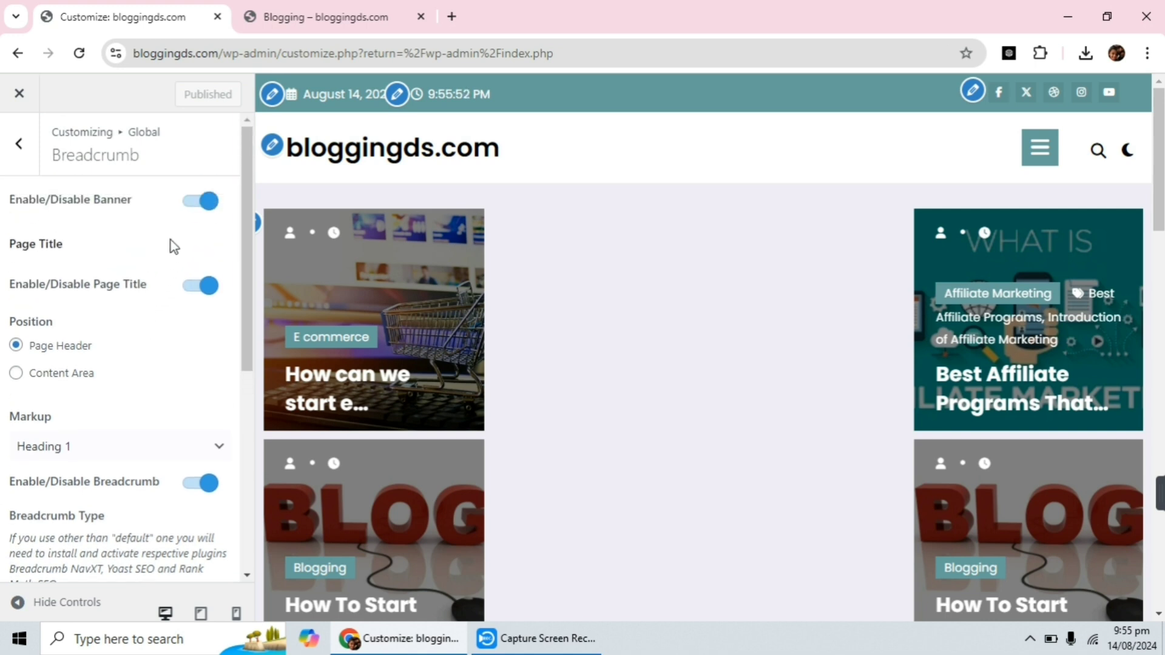
pyautogui.scroll(-5, 128, 312)
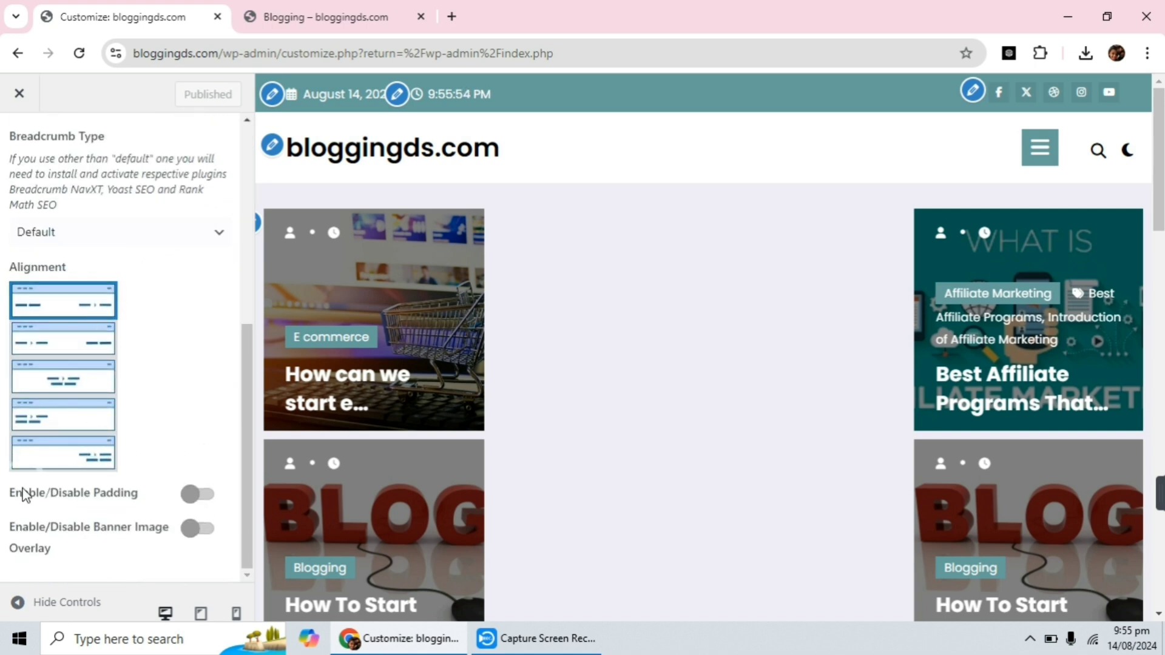
pyautogui.click(209, 493)
pyautogui.scroll(-1, 163, 348)
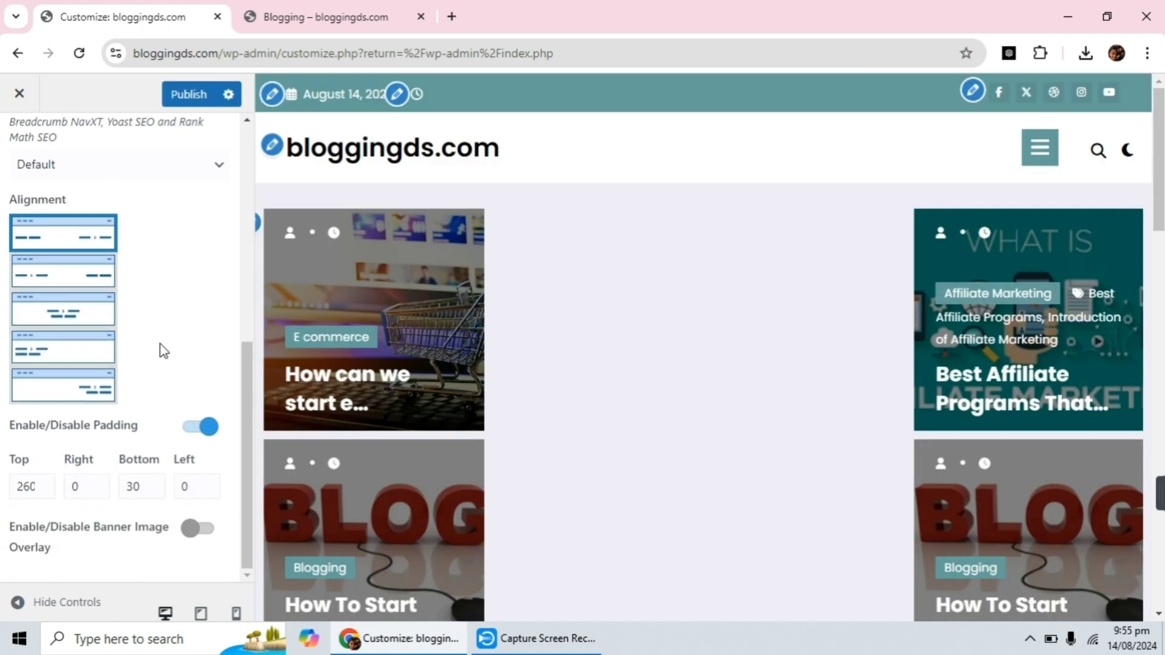
pyautogui.click(347, 13)
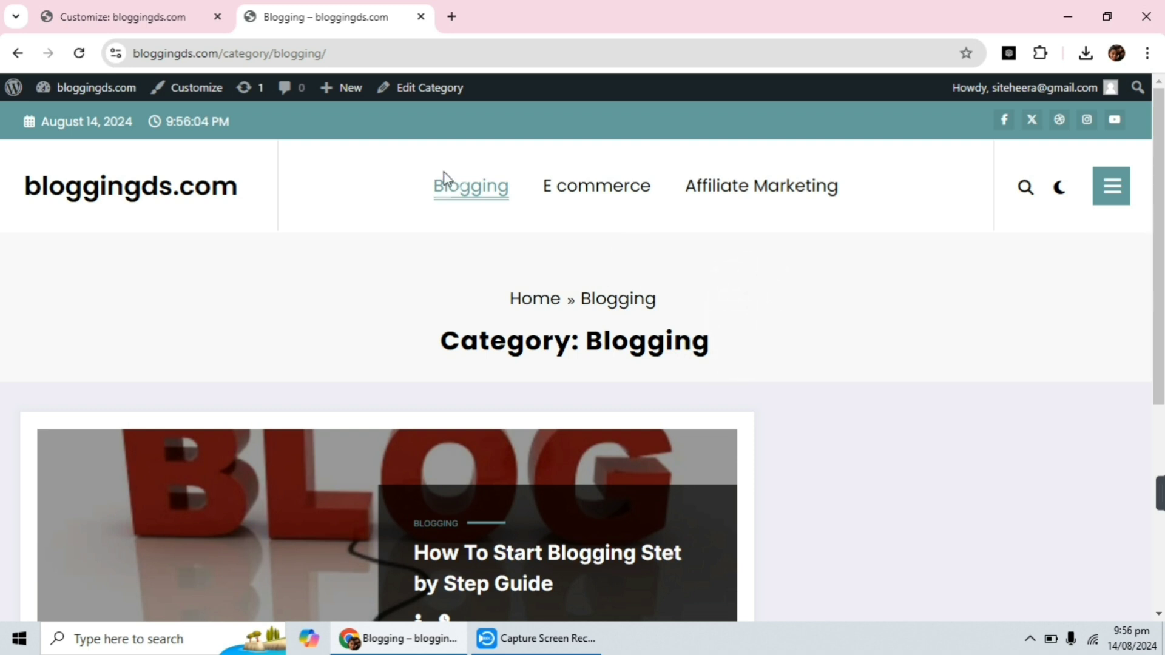
pyautogui.click(58, 8)
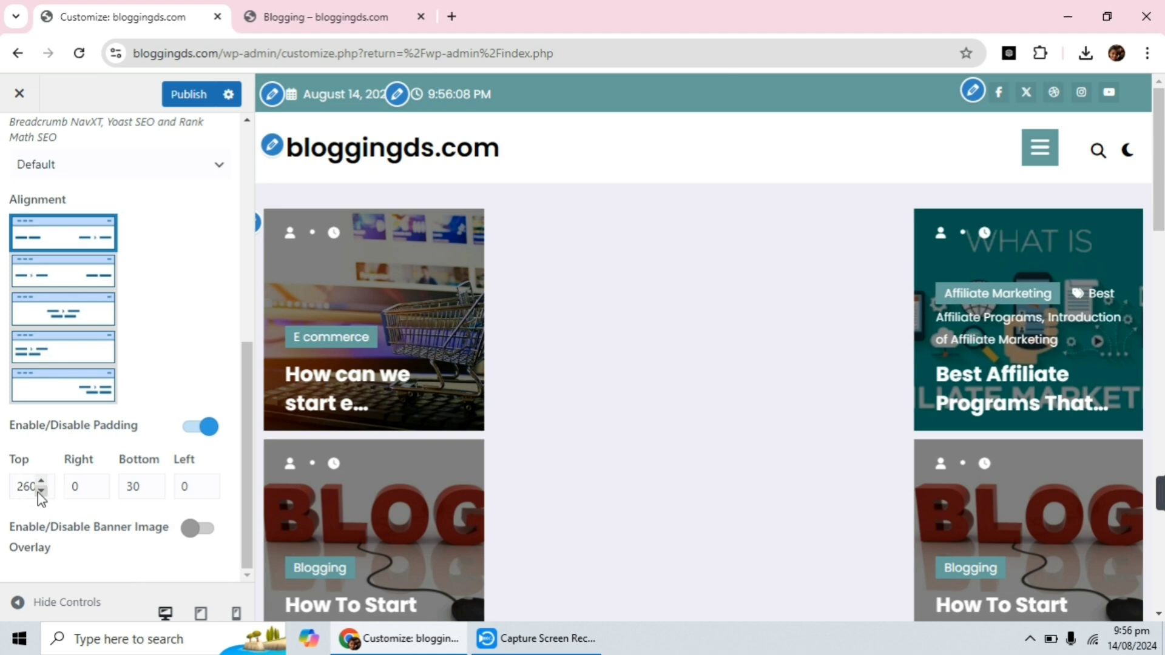
# Publish a top padding of 152 for the breadcrumb banner and check it on the reloaded Blogging category page
pyautogui.click(40, 491)
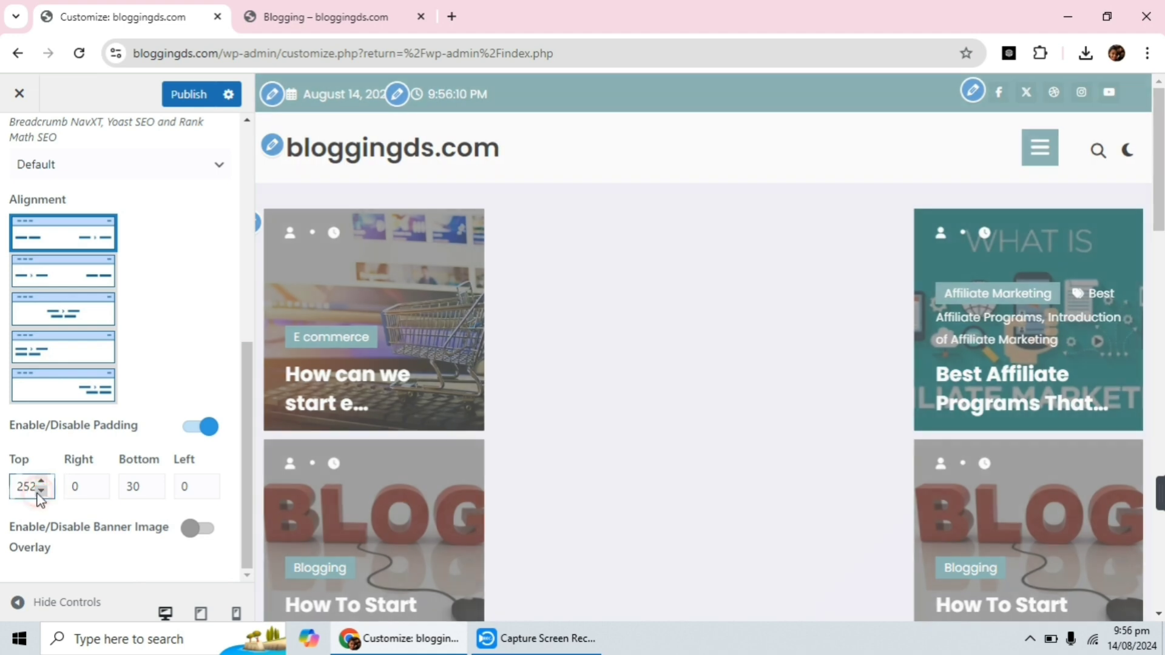
pyautogui.click(40, 491)
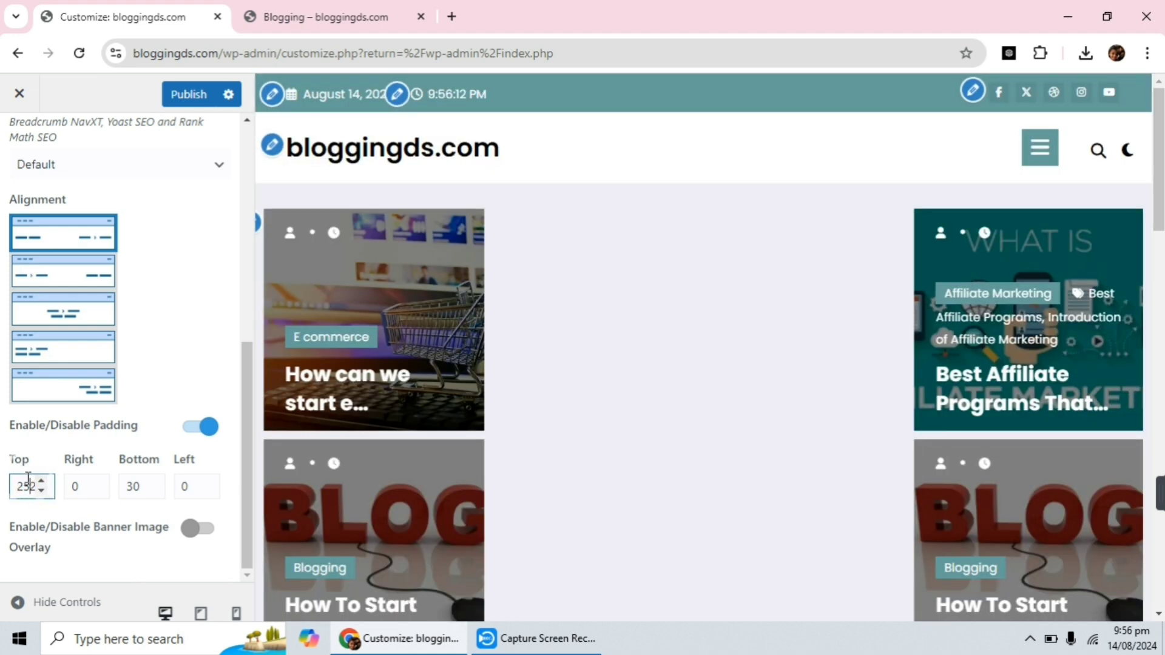
pyautogui.click(27, 480)
pyautogui.press('BackSpace')
pyautogui.write('1')
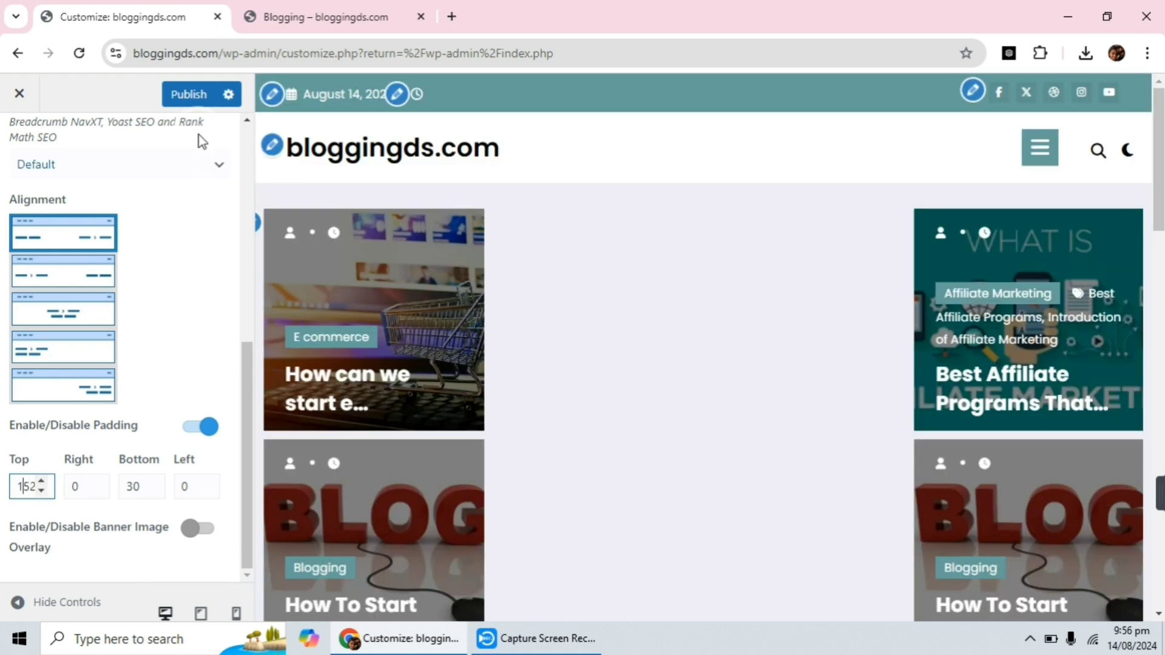
pyautogui.click(193, 96)
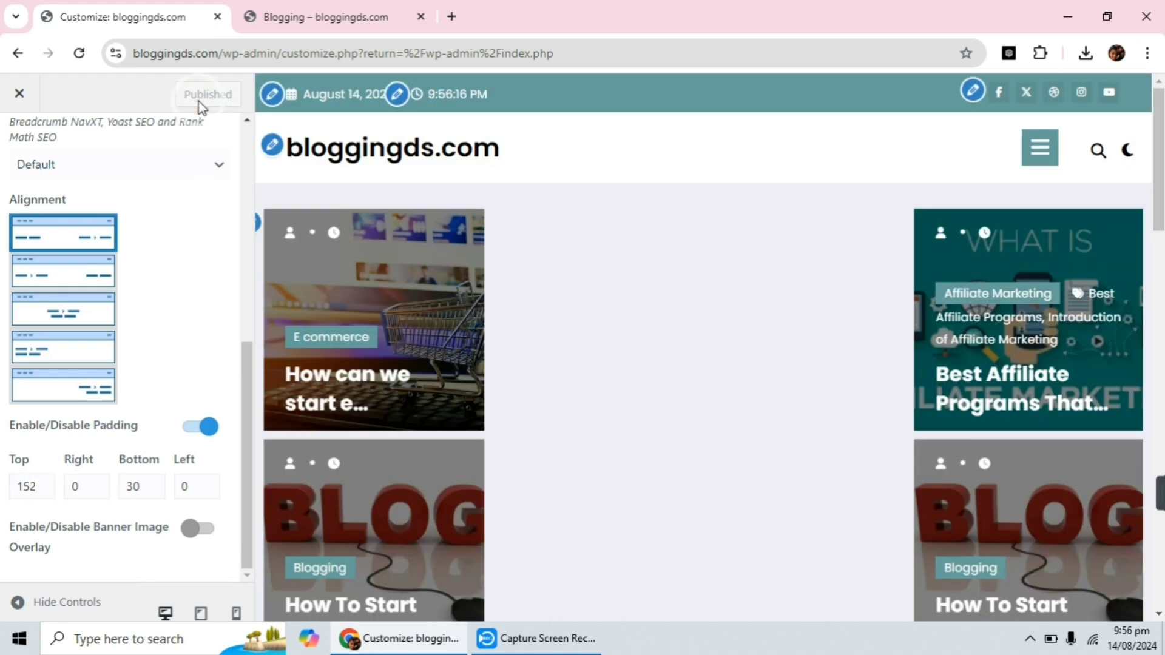
pyautogui.click(298, 16)
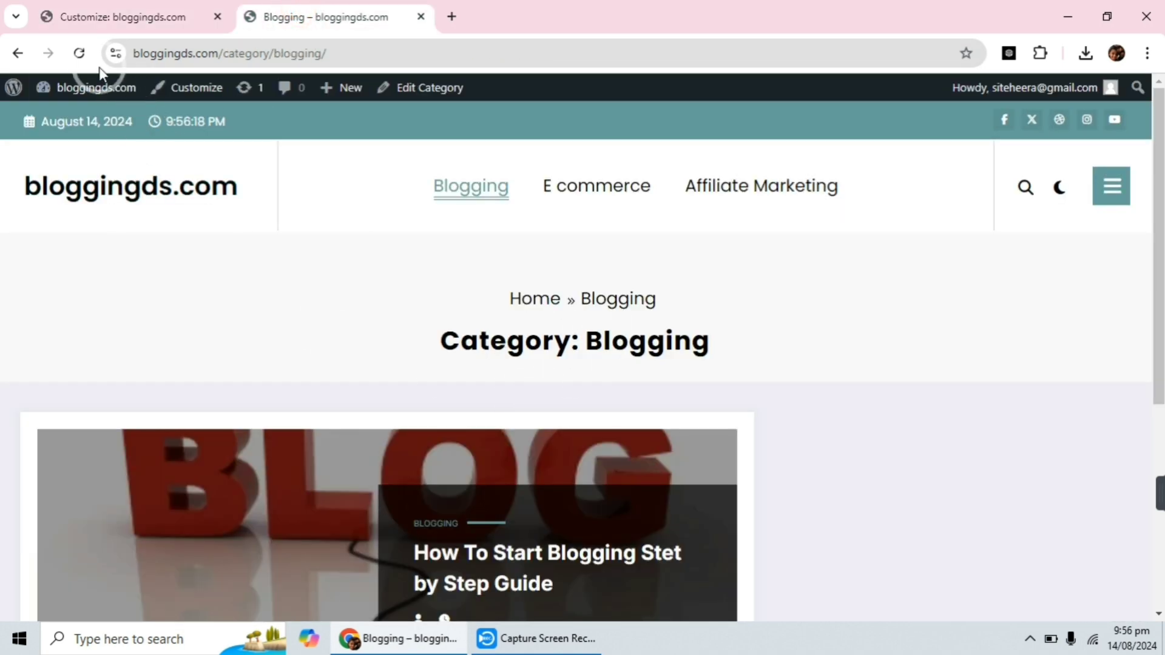
pyautogui.click(85, 54)
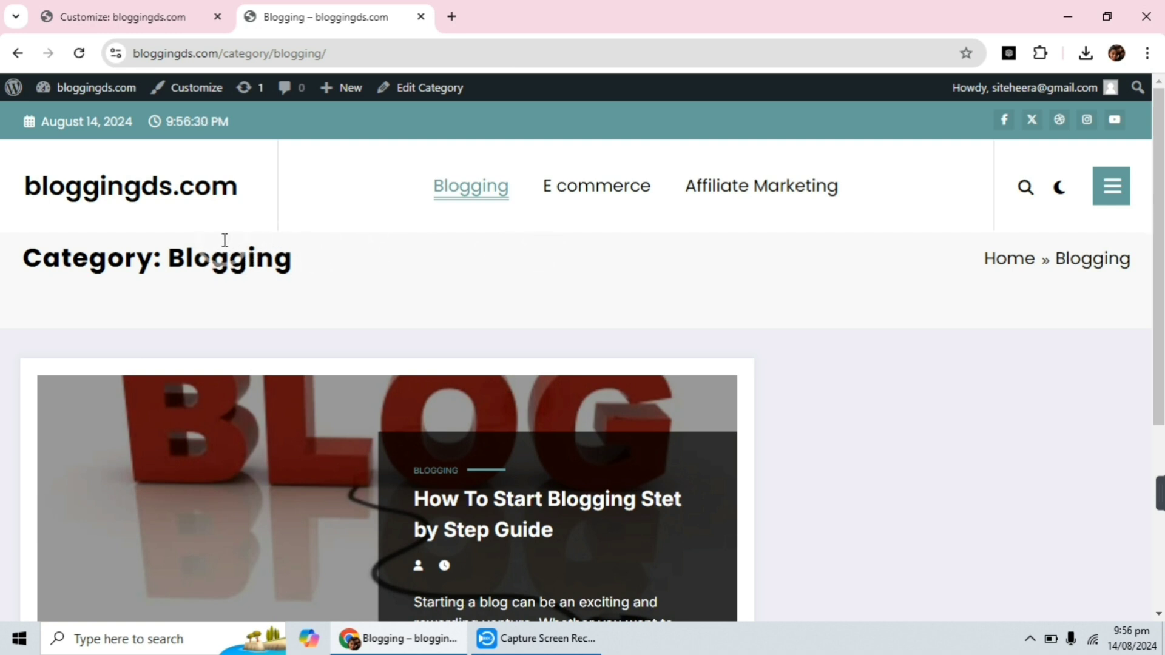
# Set the breadcrumb banner's top padding to 252 in the Customizer and publish the change
pyautogui.click(152, 17)
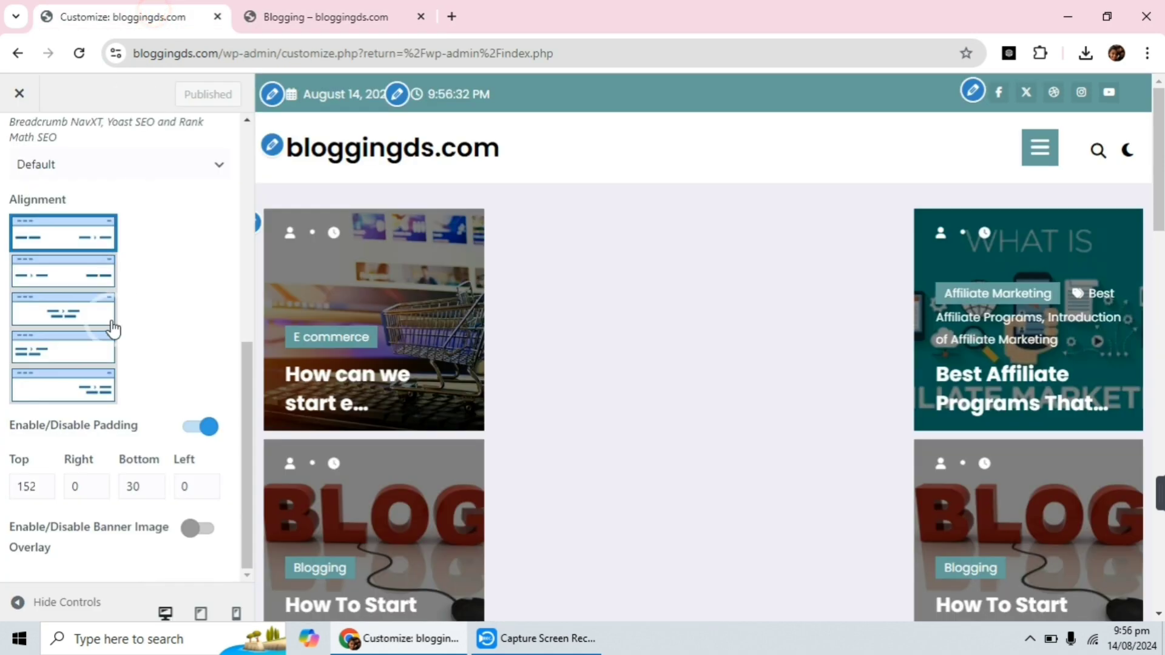
pyautogui.click(24, 487)
pyautogui.press('BackSpace')
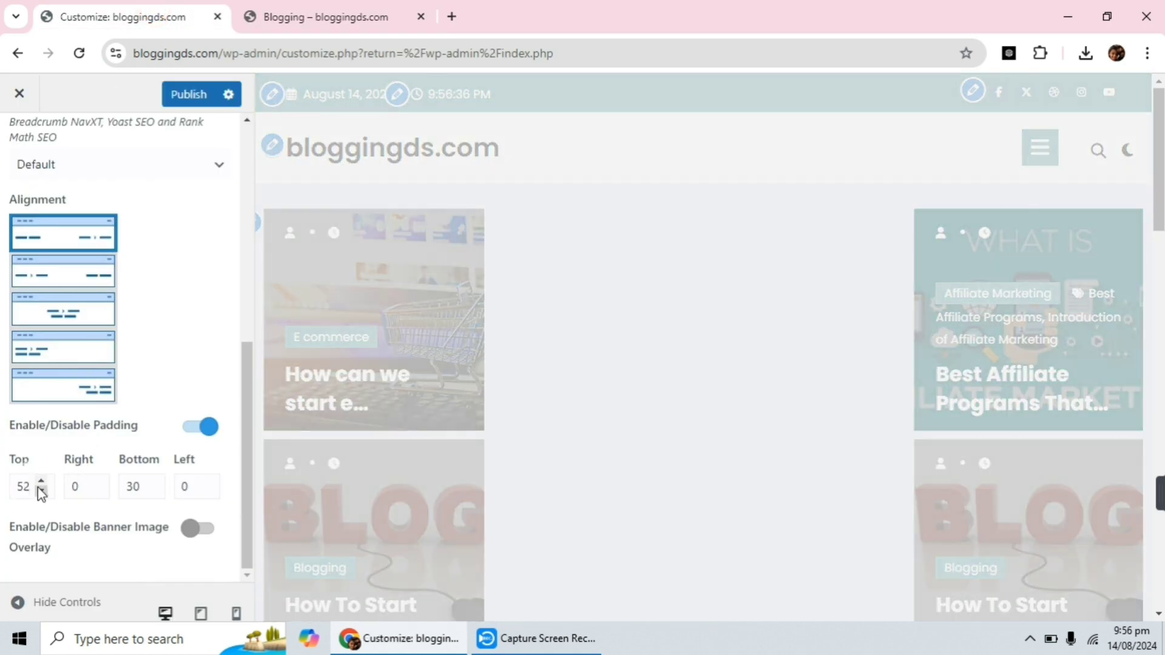
pyautogui.write('2')
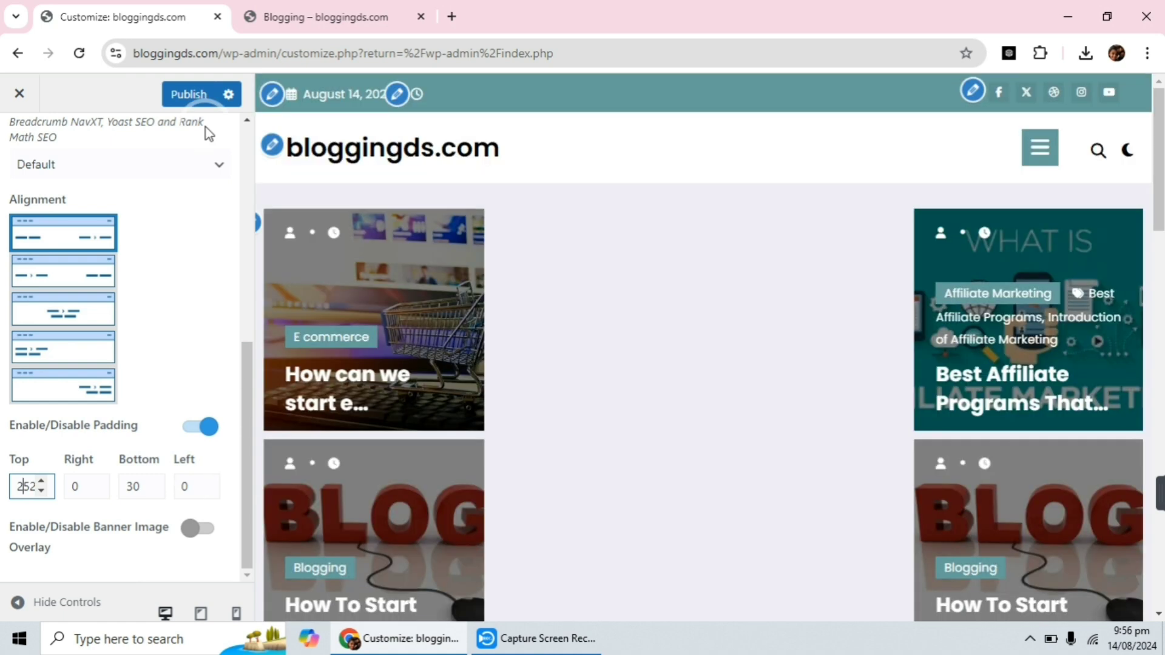
pyautogui.click(166, 96)
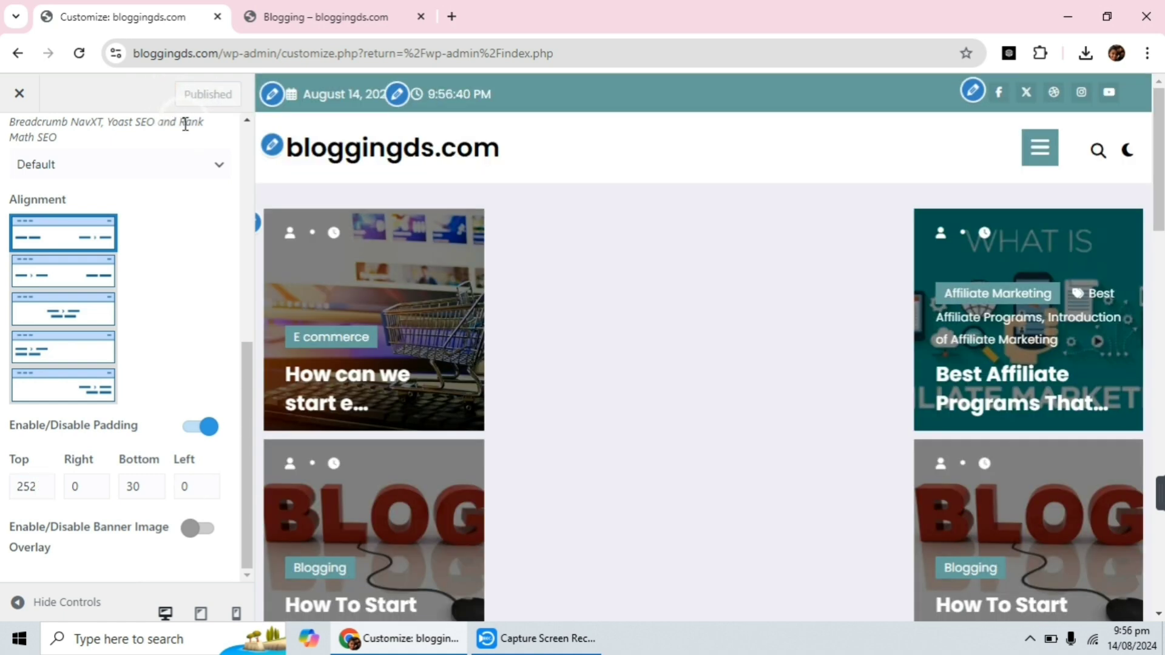
# Open the Global Scroll To Top settings and test the scroll-to-top button in the site preview
pyautogui.scroll(6, 139, 276)
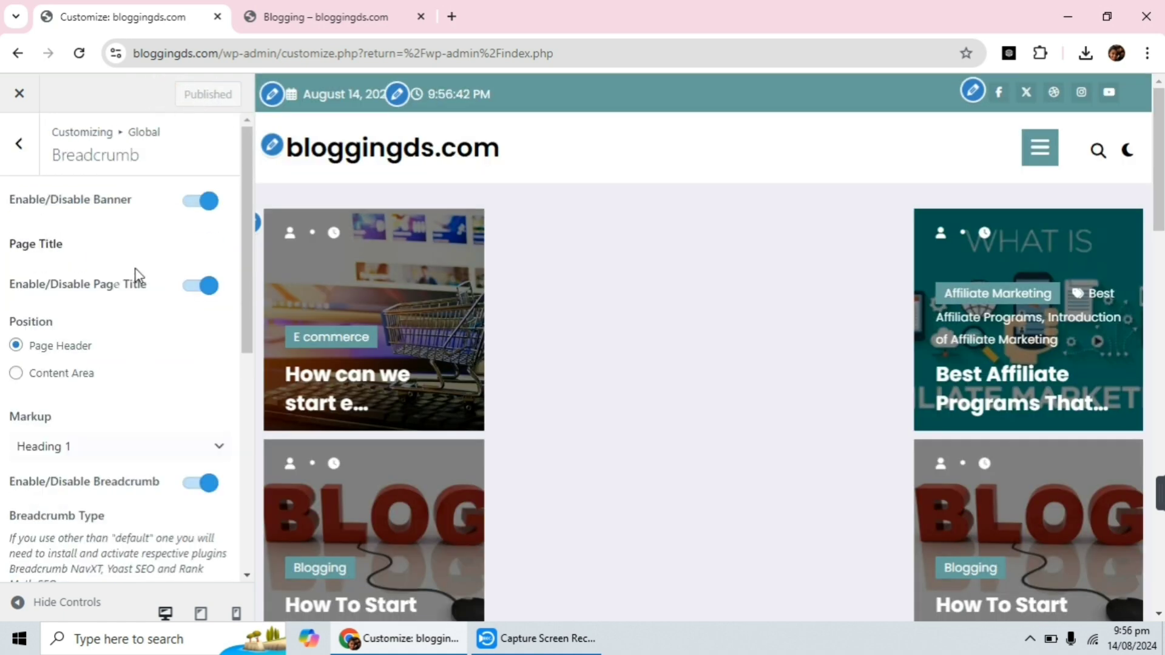
pyautogui.click(22, 160)
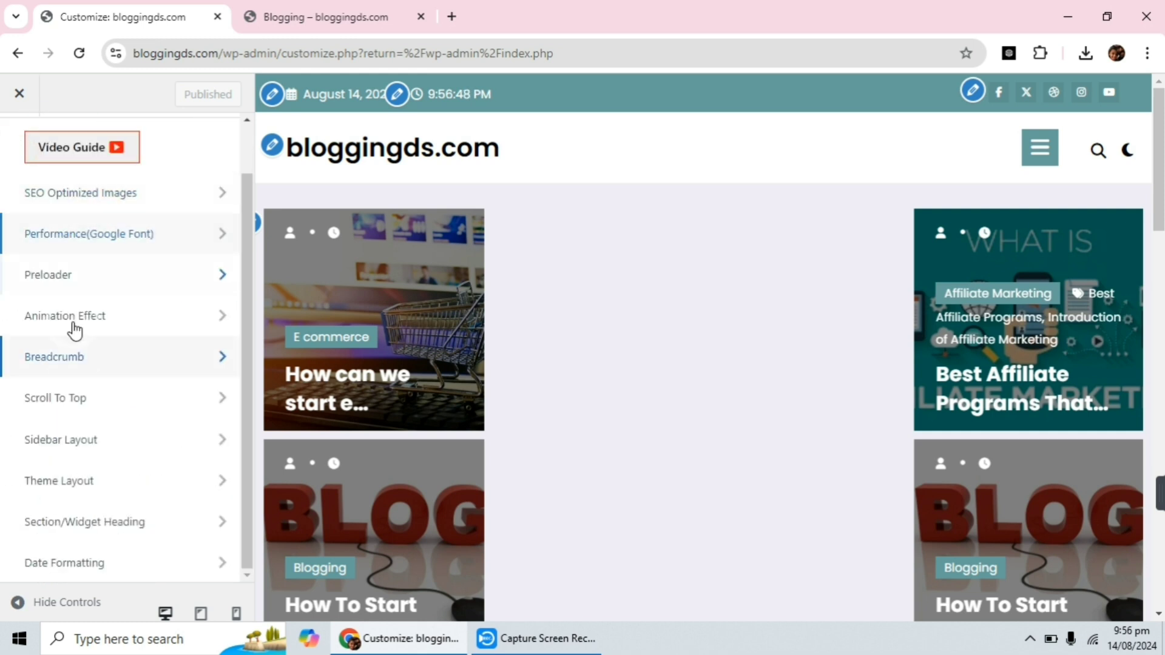
pyautogui.click(94, 410)
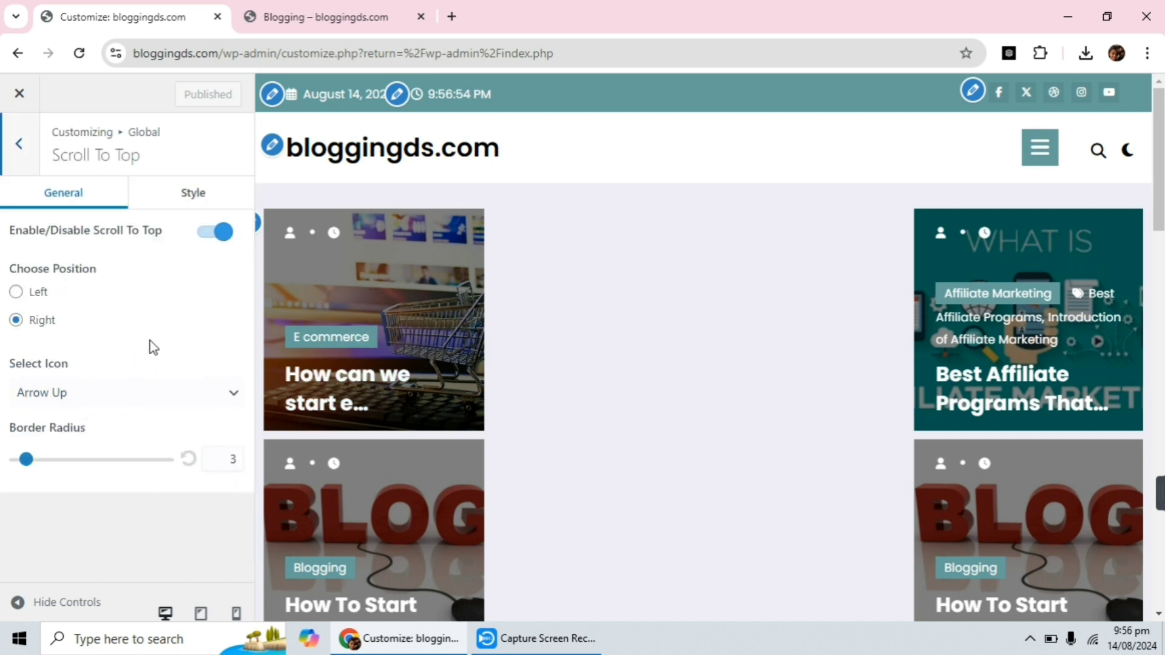
pyautogui.scroll(-9, 630, 285)
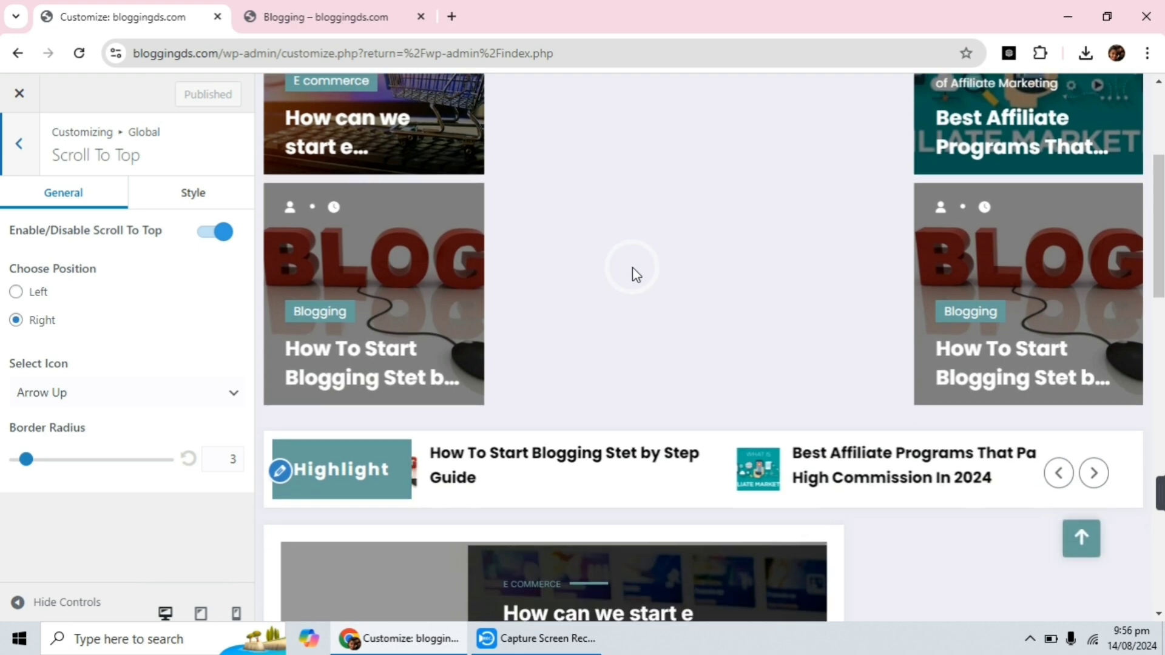
pyautogui.scroll(-5, 632, 267)
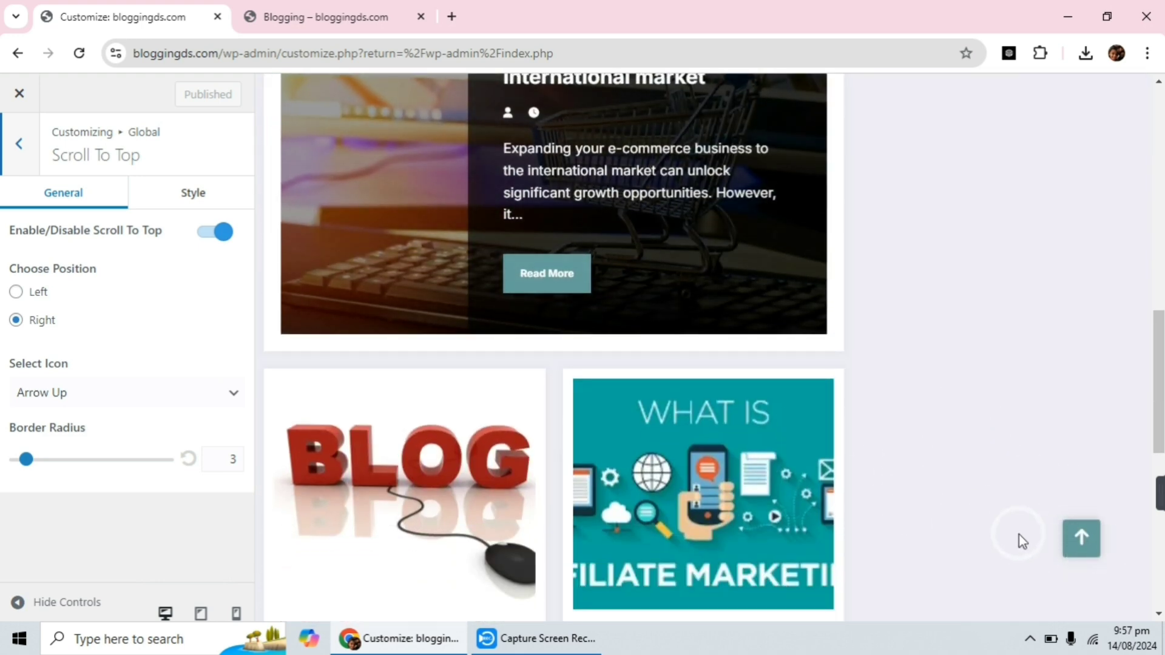
pyautogui.click(1079, 546)
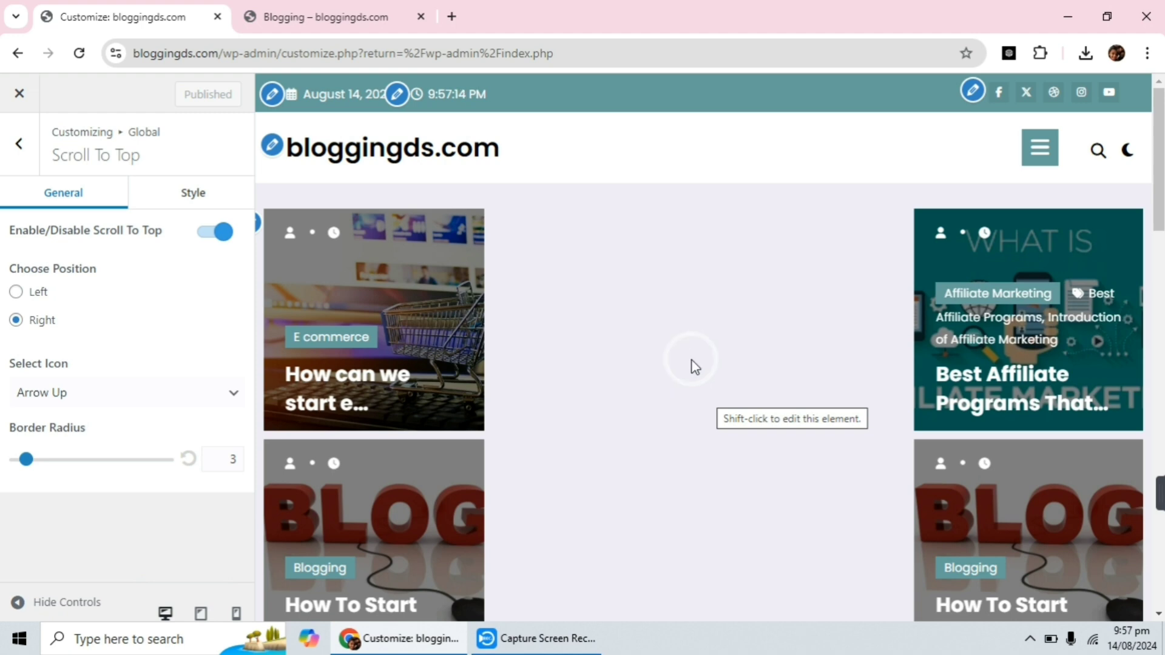
pyautogui.scroll(-10, 690, 359)
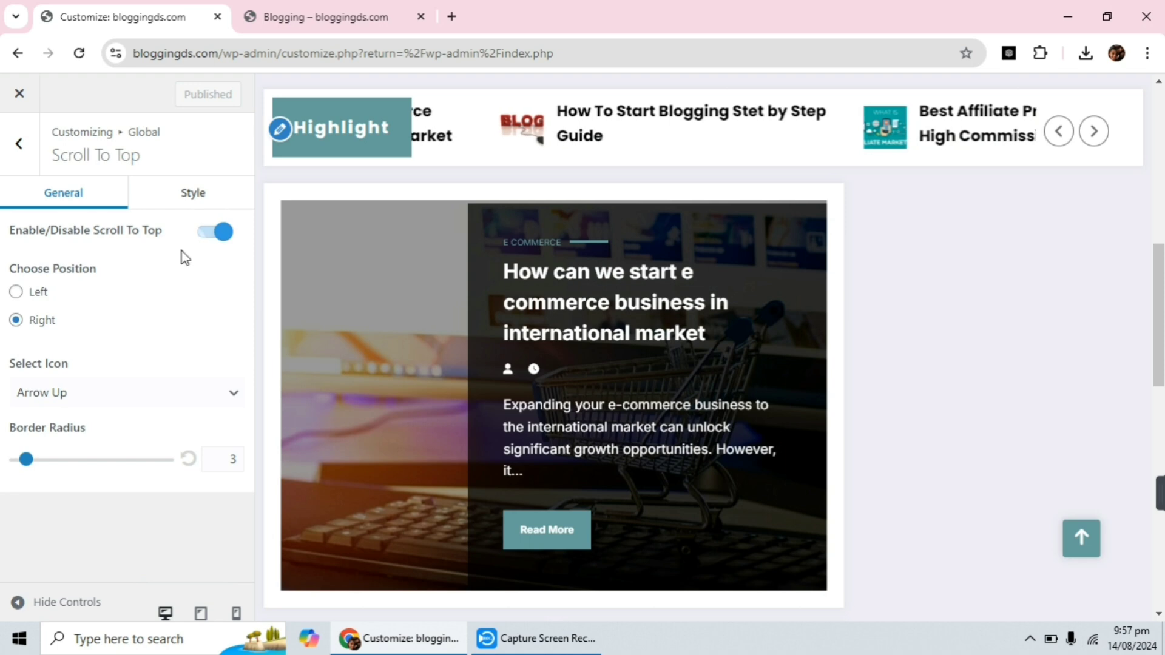
# Try the scroll-to-top button disabled and in the Left position, and restore it to enabled at Right
pyautogui.click(212, 233)
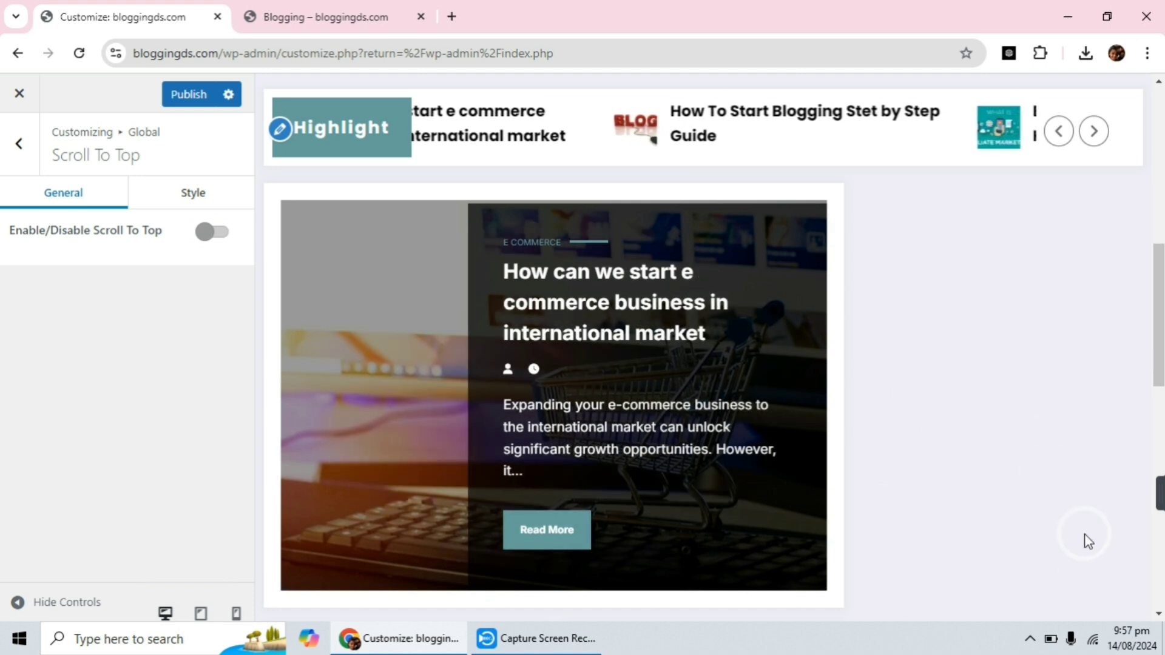
pyautogui.click(209, 233)
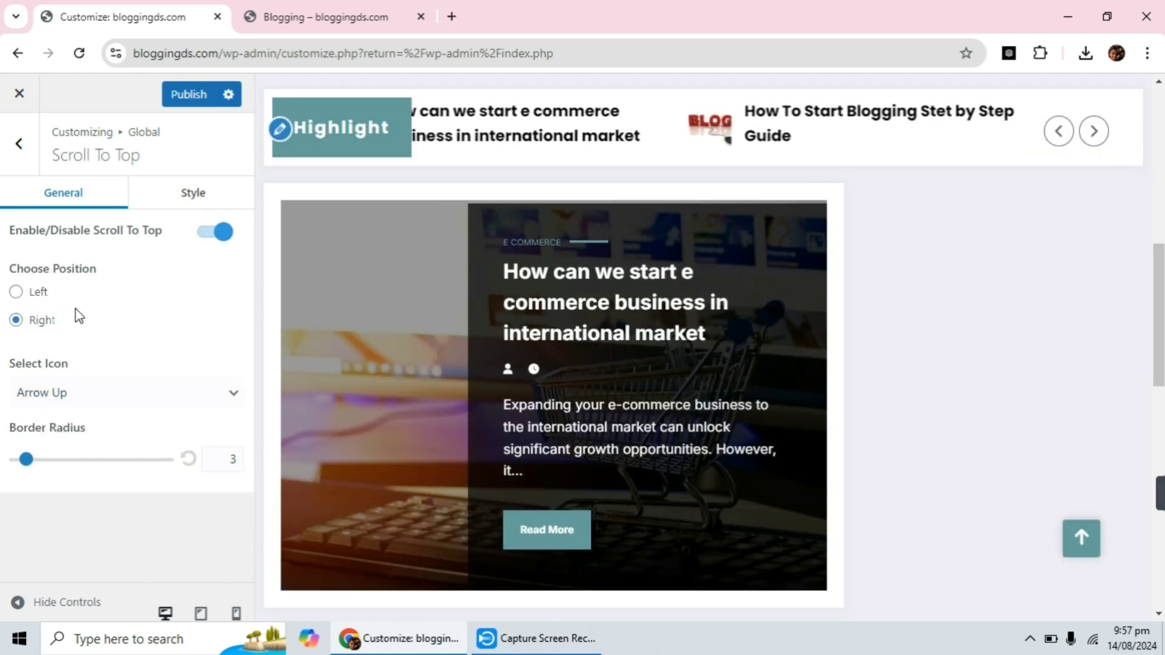
pyautogui.click(16, 293)
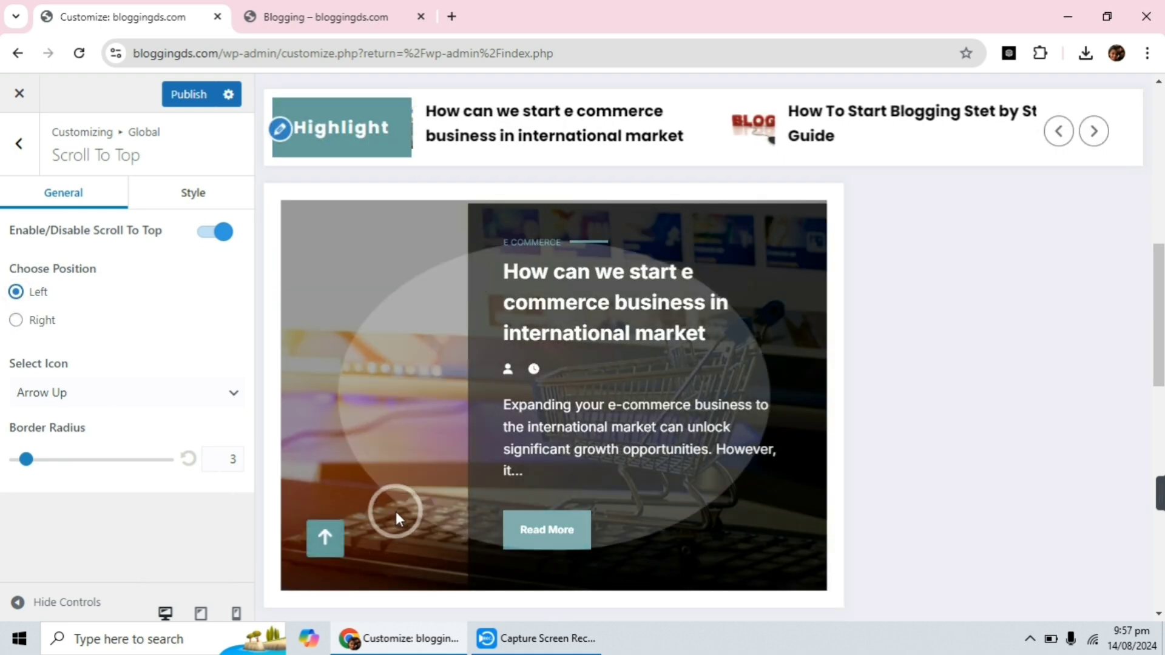
pyautogui.click(42, 320)
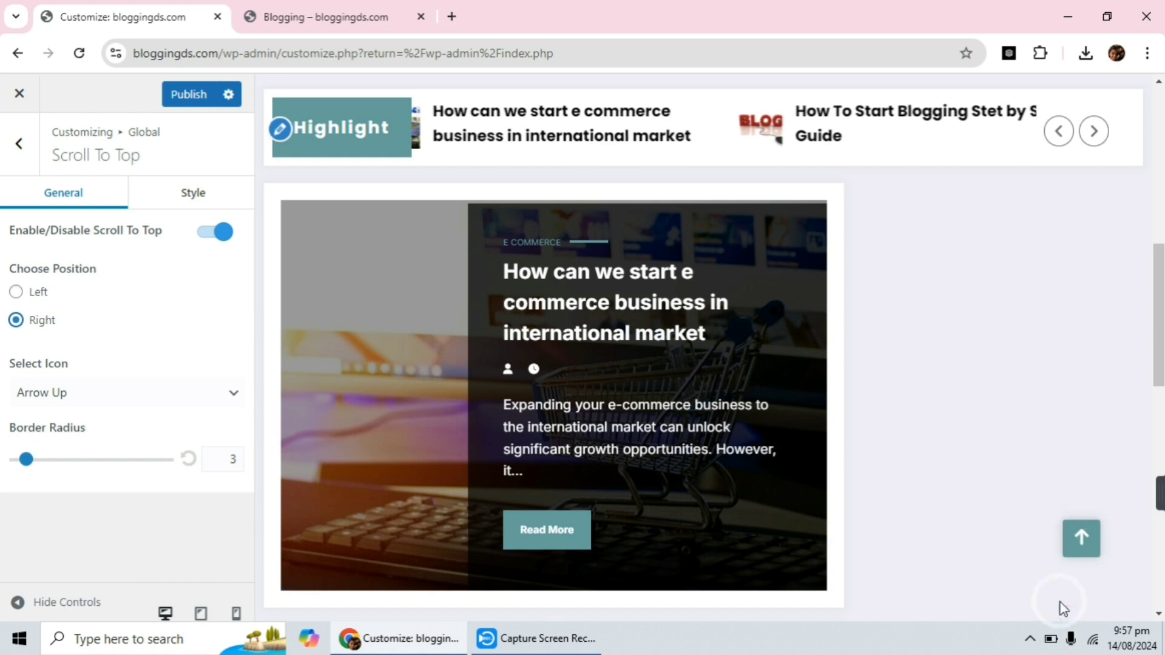
# Change the scroll-to-top icon to Double Arrow Up with a border radius of 9, and publish
pyautogui.click(177, 400)
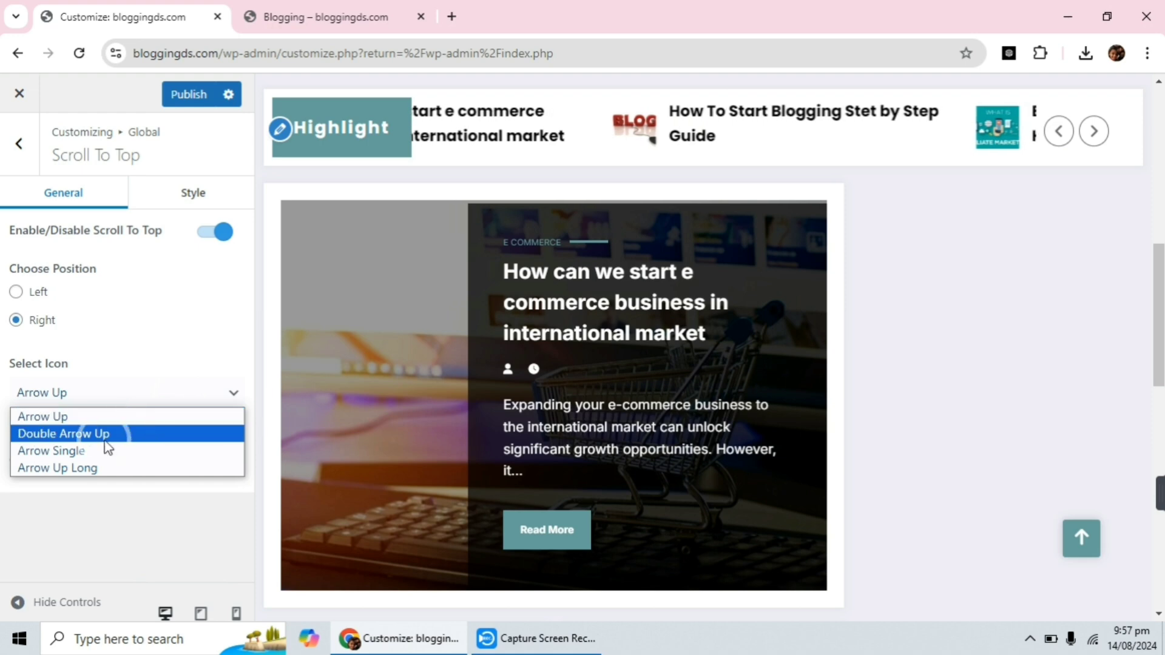
pyautogui.click(93, 440)
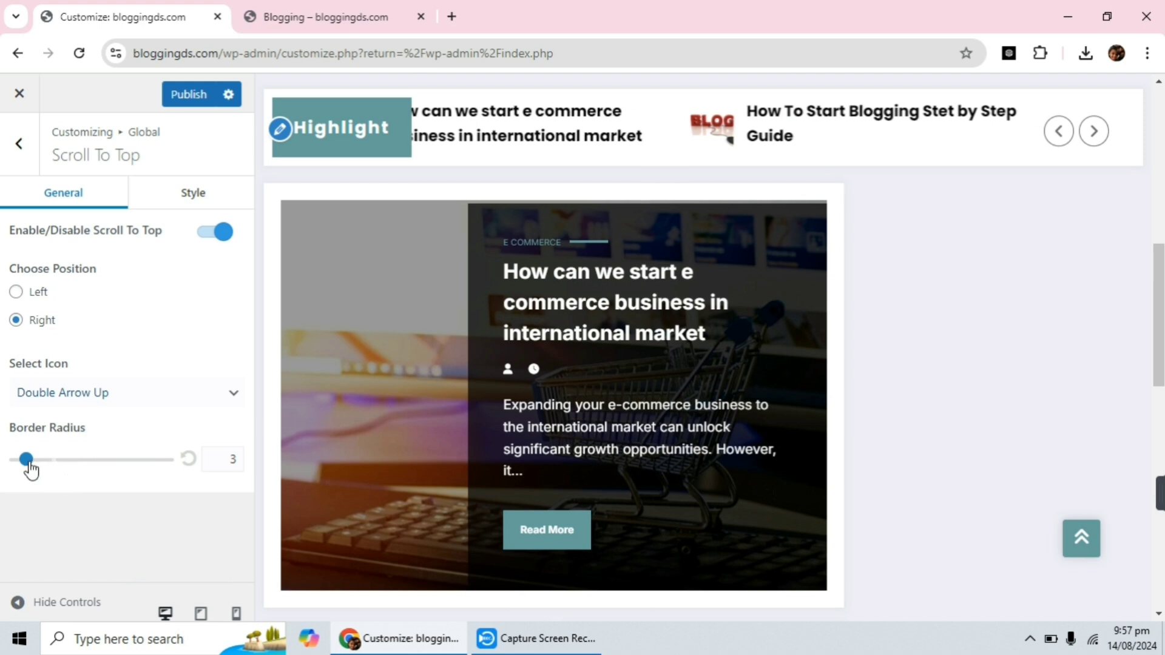
pyautogui.moveTo(29, 464); pyautogui.dragTo(60, 459)
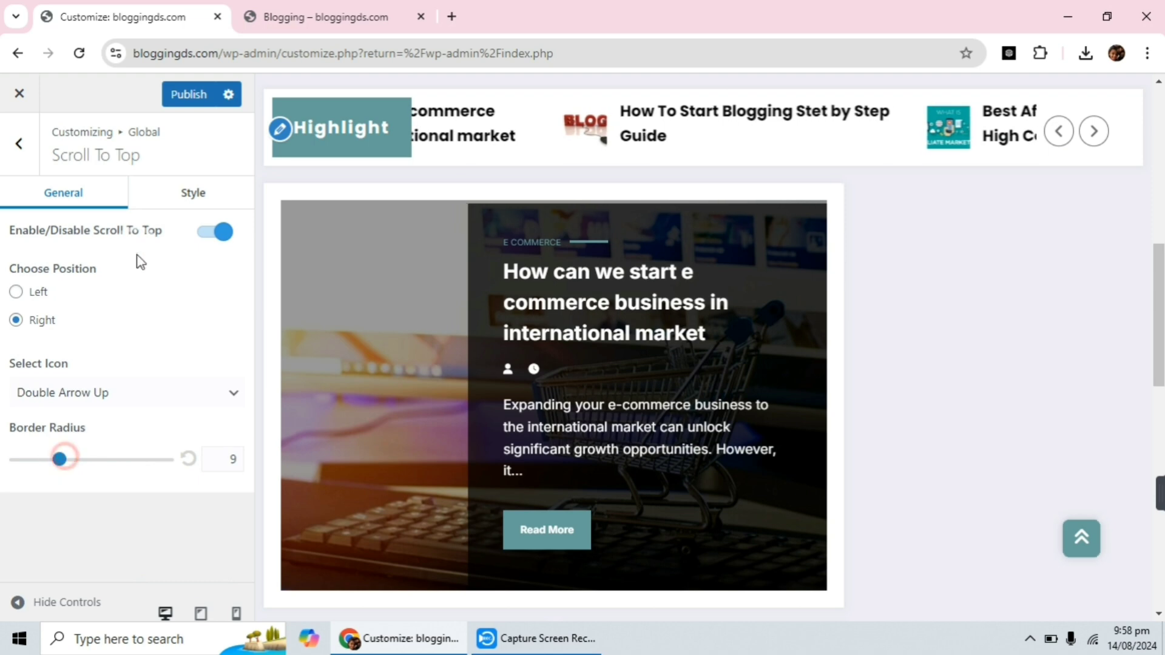
pyautogui.click(192, 96)
# Reload the live Blogging category page and check the breadcrumb spacing and the scroll-to-top button near the footer
pyautogui.click(283, 8)
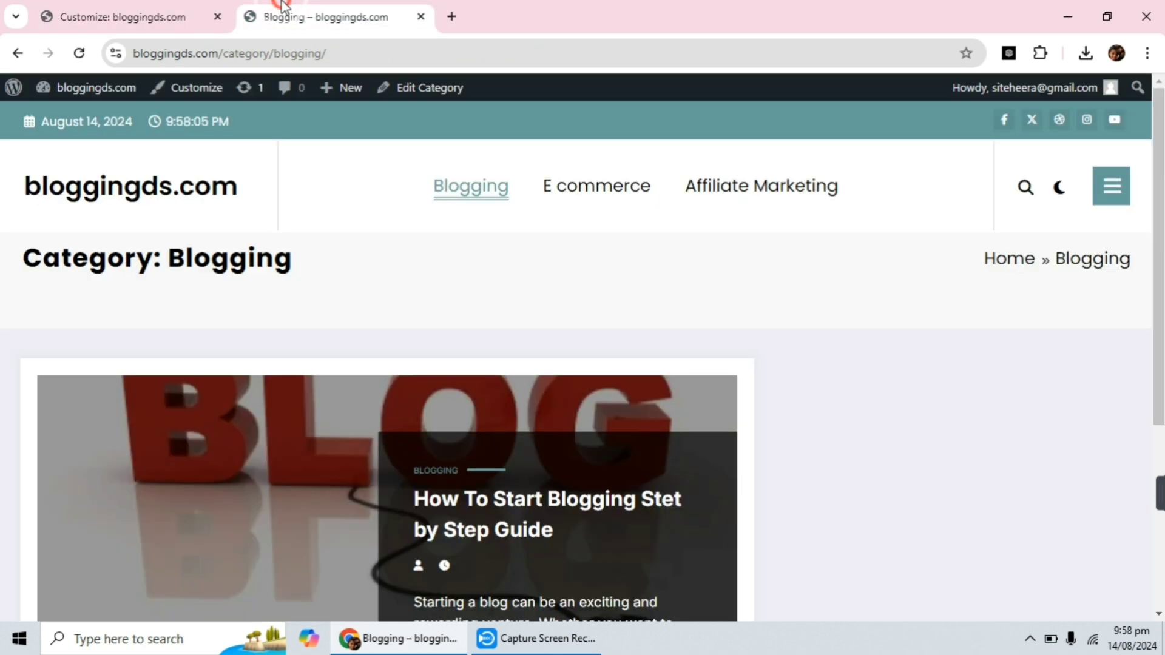
pyautogui.scroll(-5, 377, 168)
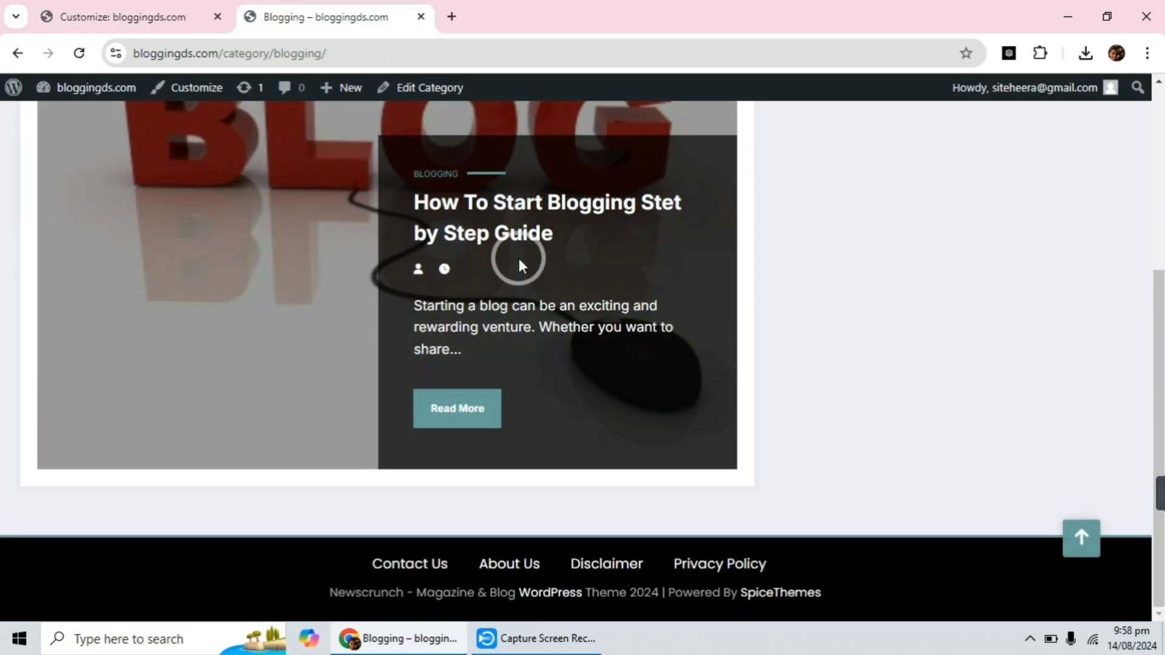
pyautogui.scroll(3, 255, 116)
pyautogui.scroll(2, 256, 116)
pyautogui.click(79, 53)
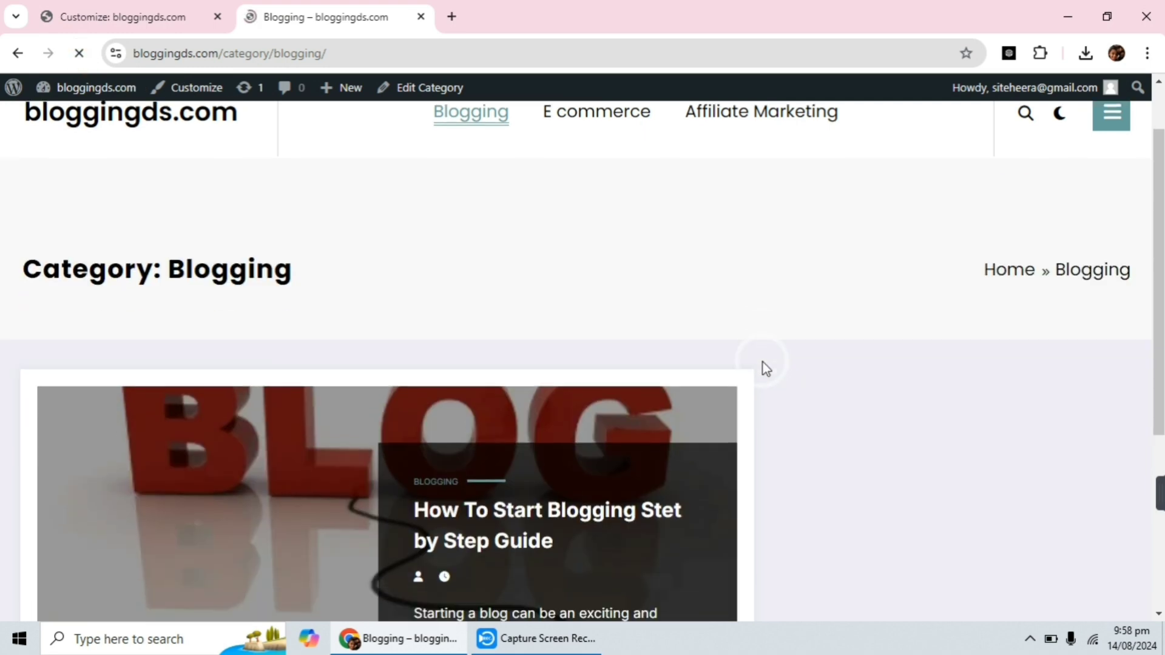
pyautogui.scroll(-5, 687, 315)
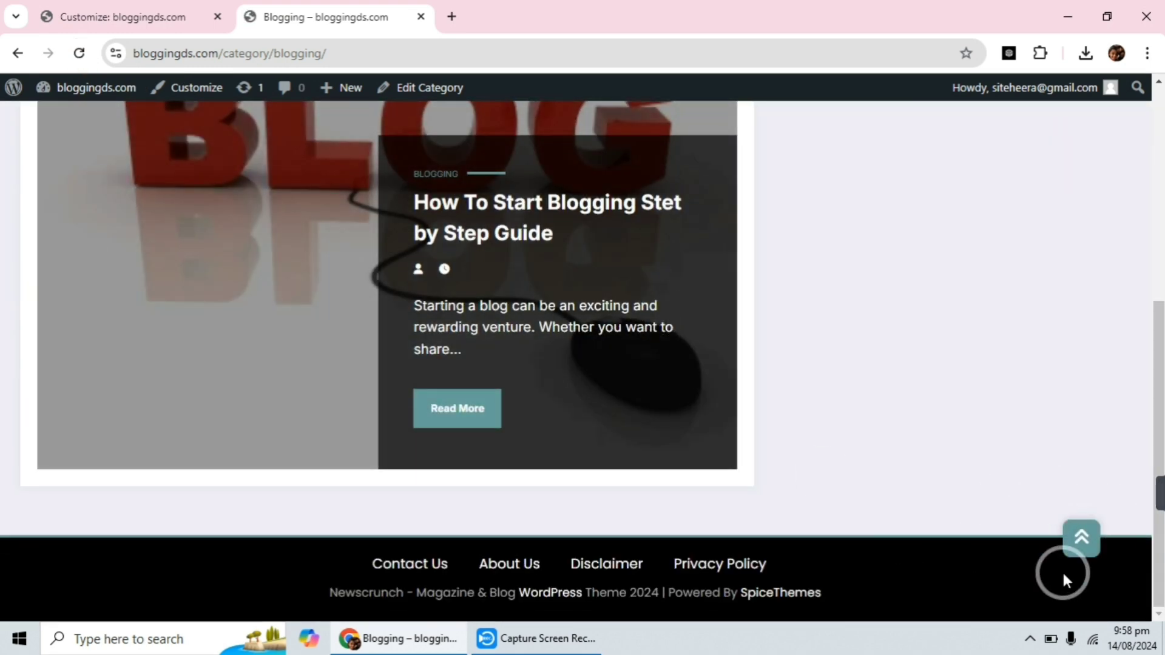
# Return to the Customizer, open the Global Sidebar Layout settings and examine the sidebar area in the homepage preview
pyautogui.click(85, 7)
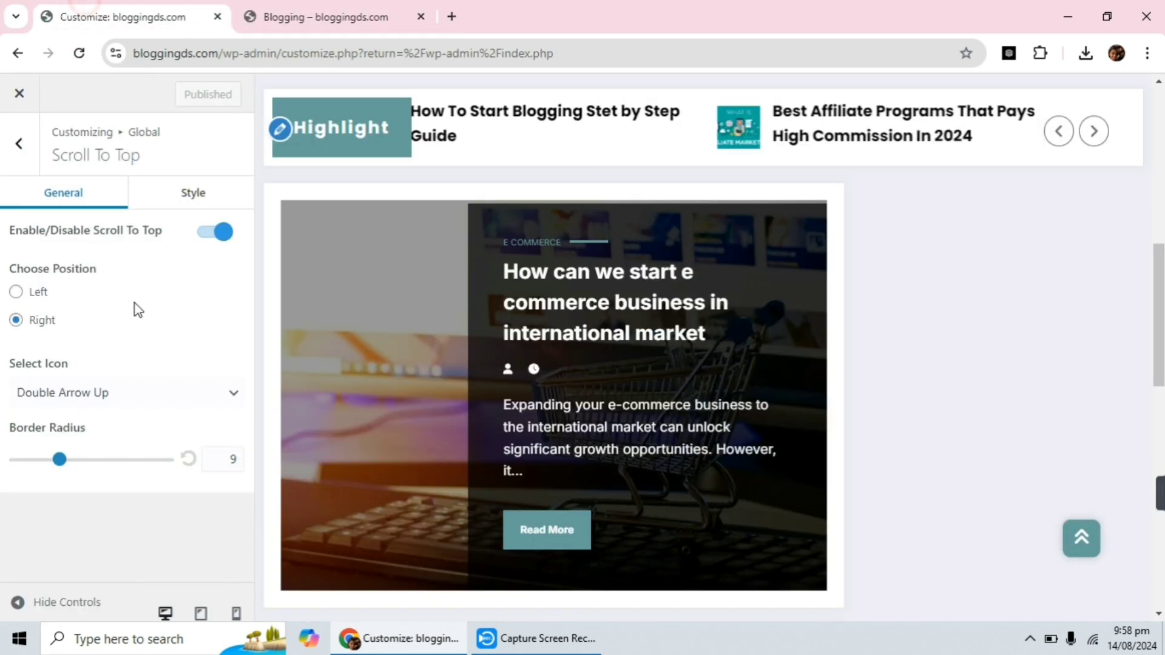
pyautogui.click(13, 144)
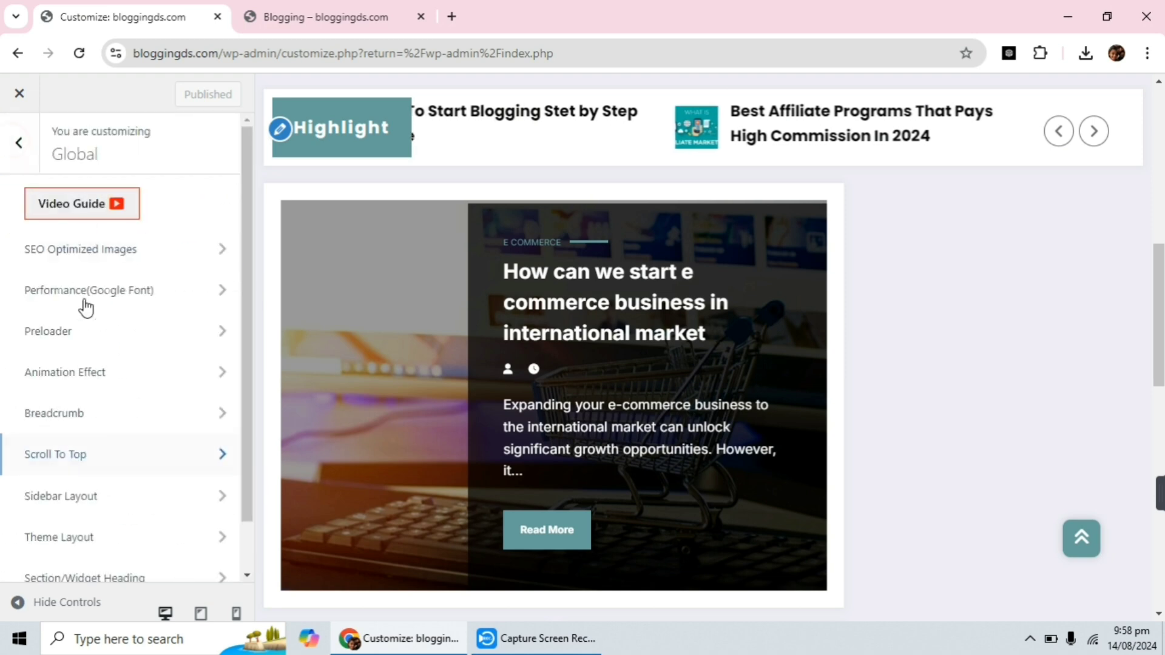
pyautogui.scroll(-1, 94, 373)
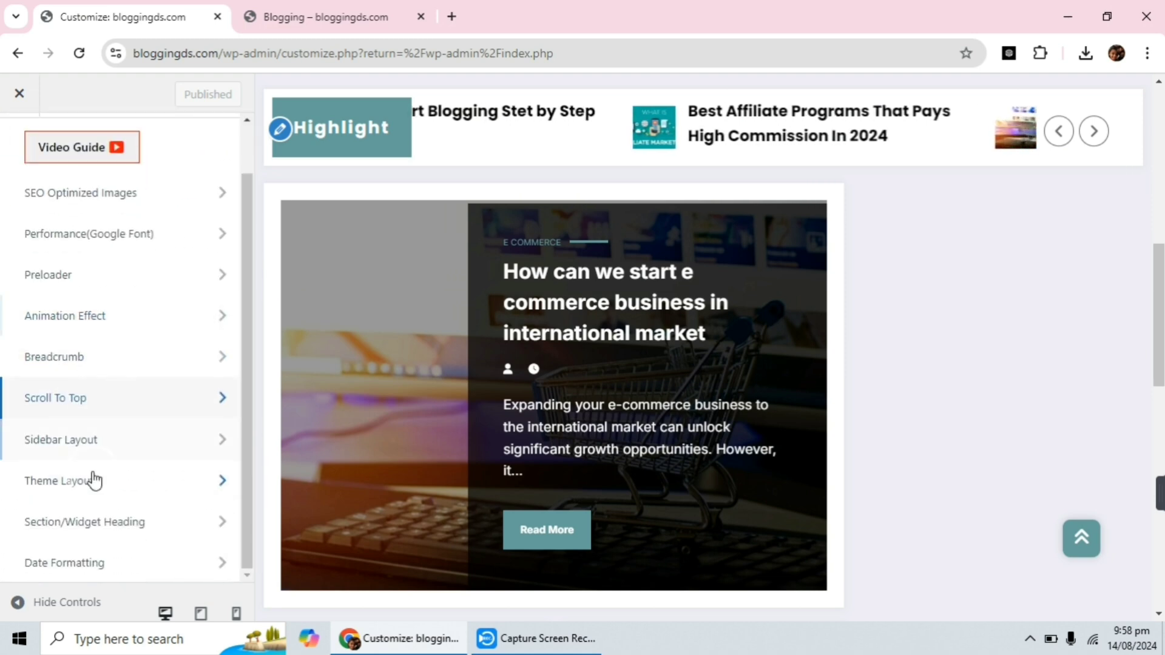
pyautogui.click(91, 445)
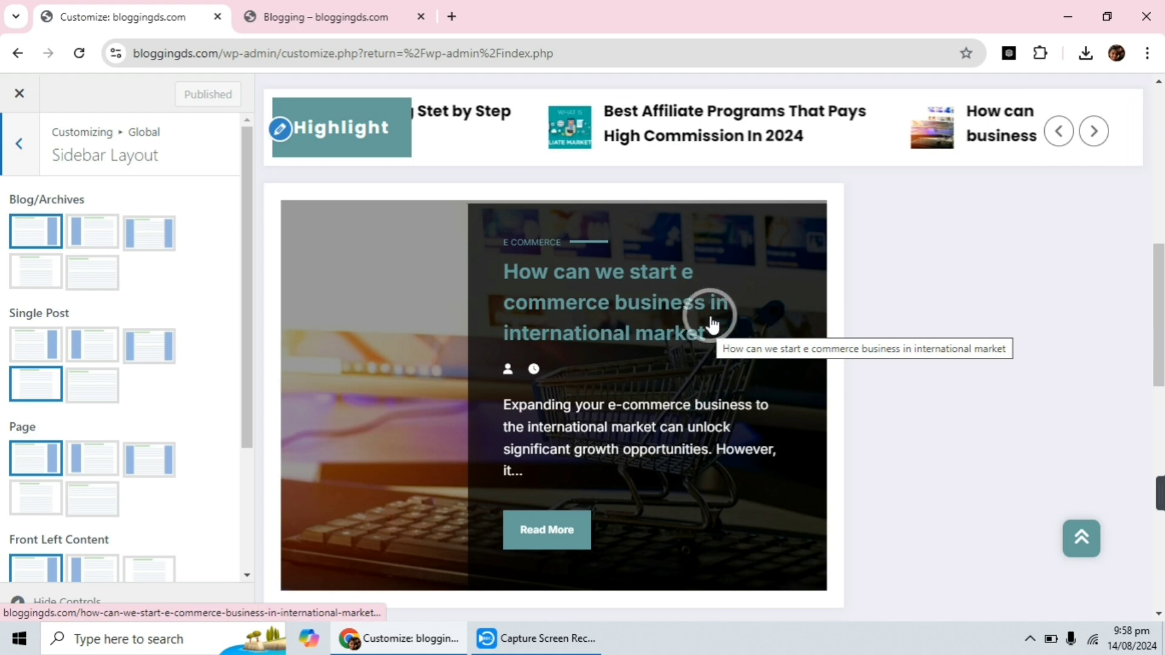
pyautogui.scroll(-10, 710, 332)
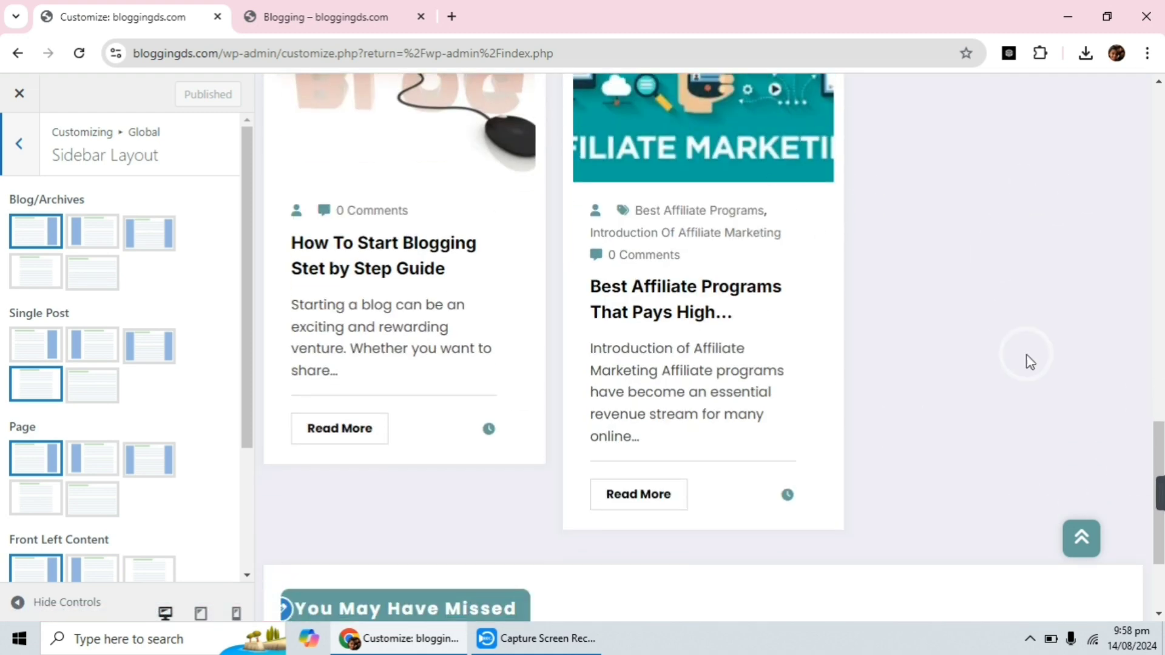
# Open the How To Start Blogging post on the live site and examine its single-post layout
pyautogui.click(389, 21)
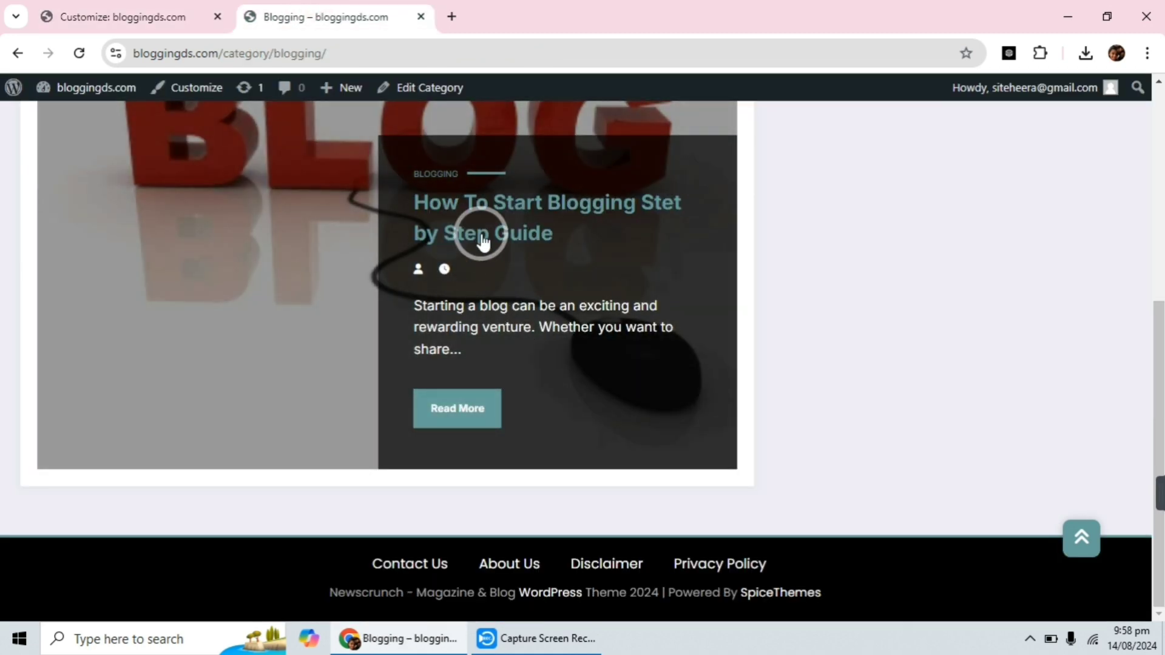
pyautogui.click(482, 241)
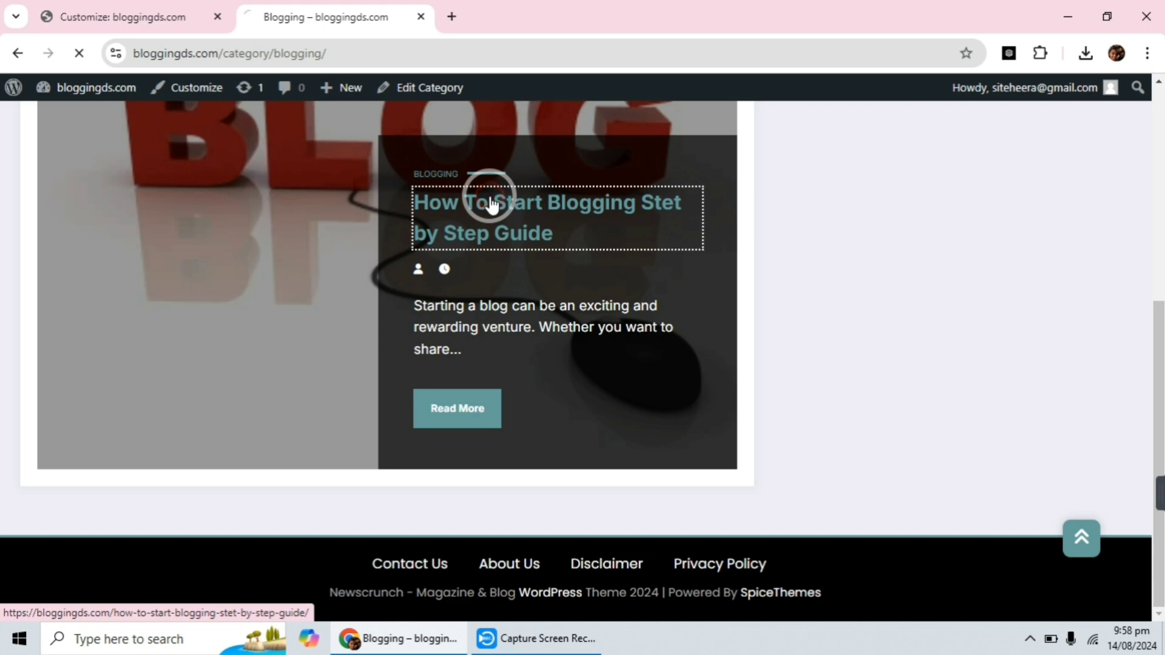
pyautogui.scroll(-10, 582, 271)
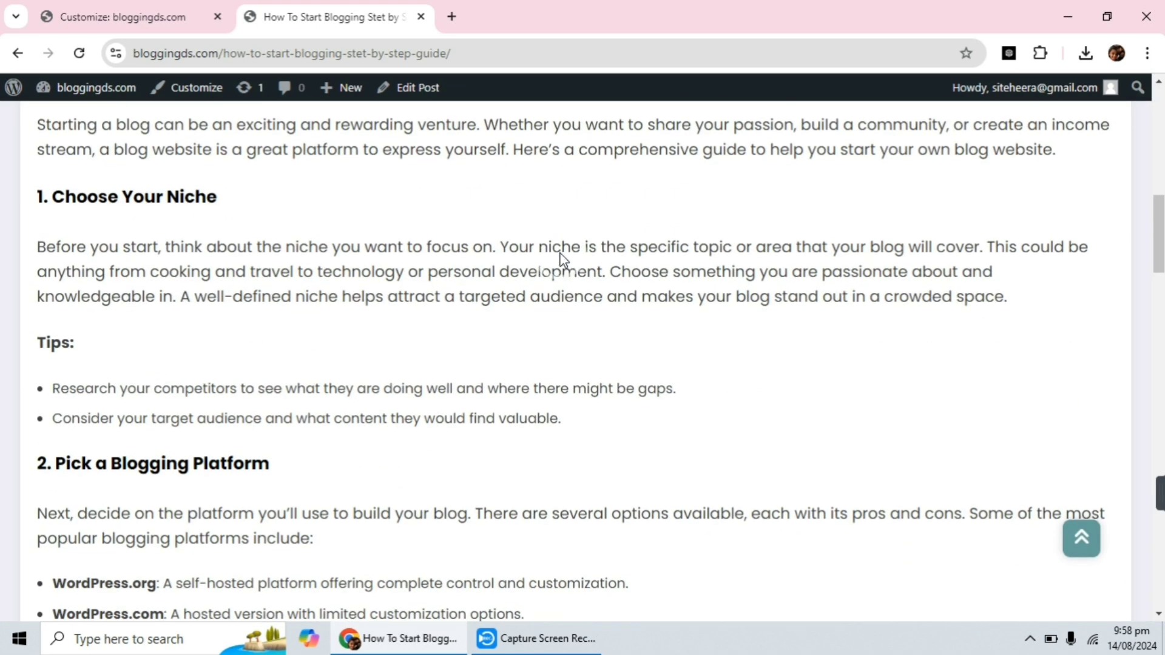
pyautogui.scroll(5, 583, 271)
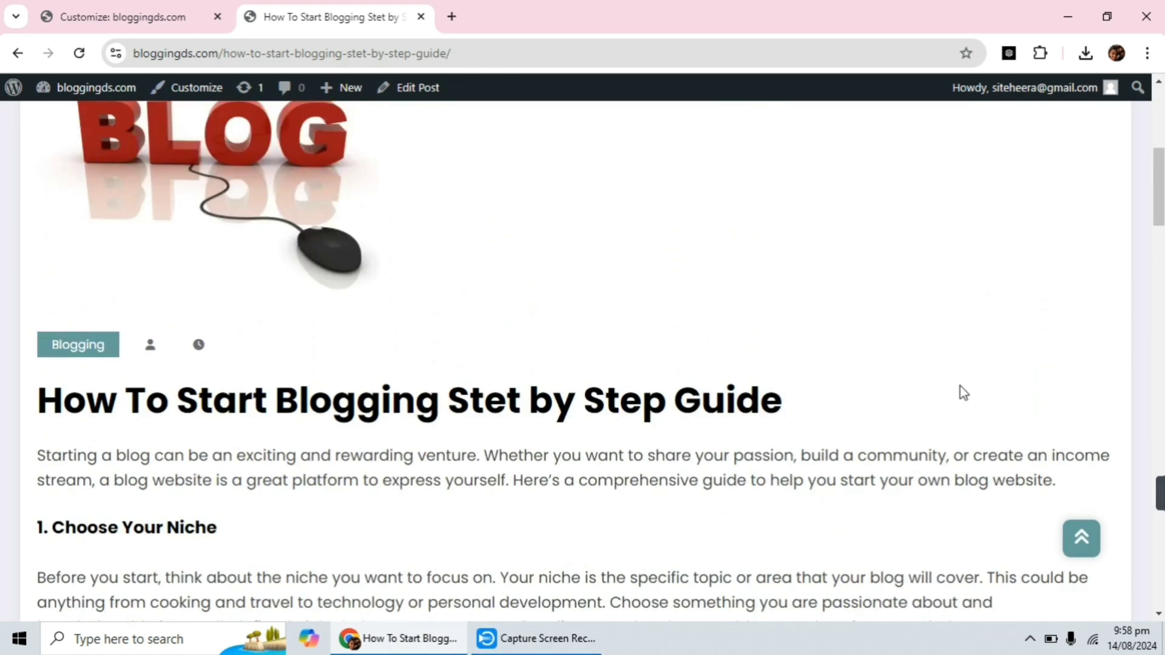
# Set the Blog/Archives sidebar layout to the full-width option without a sidebar and review the posts in the preview
pyautogui.click(139, 9)
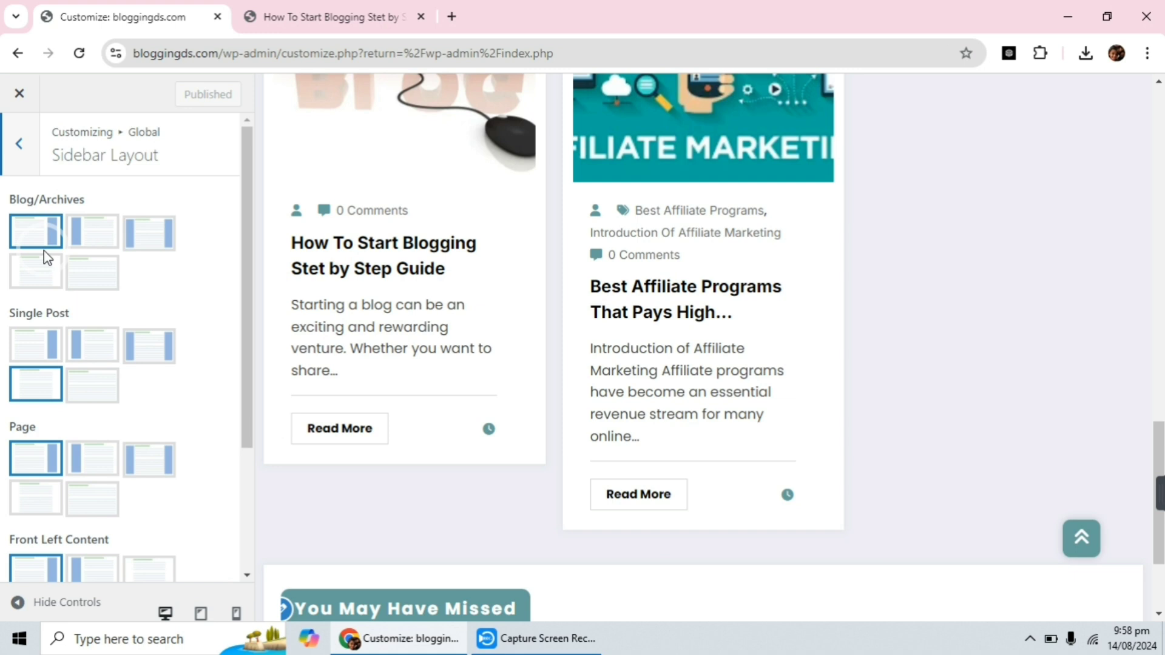
pyautogui.click(866, 226)
pyautogui.click(82, 273)
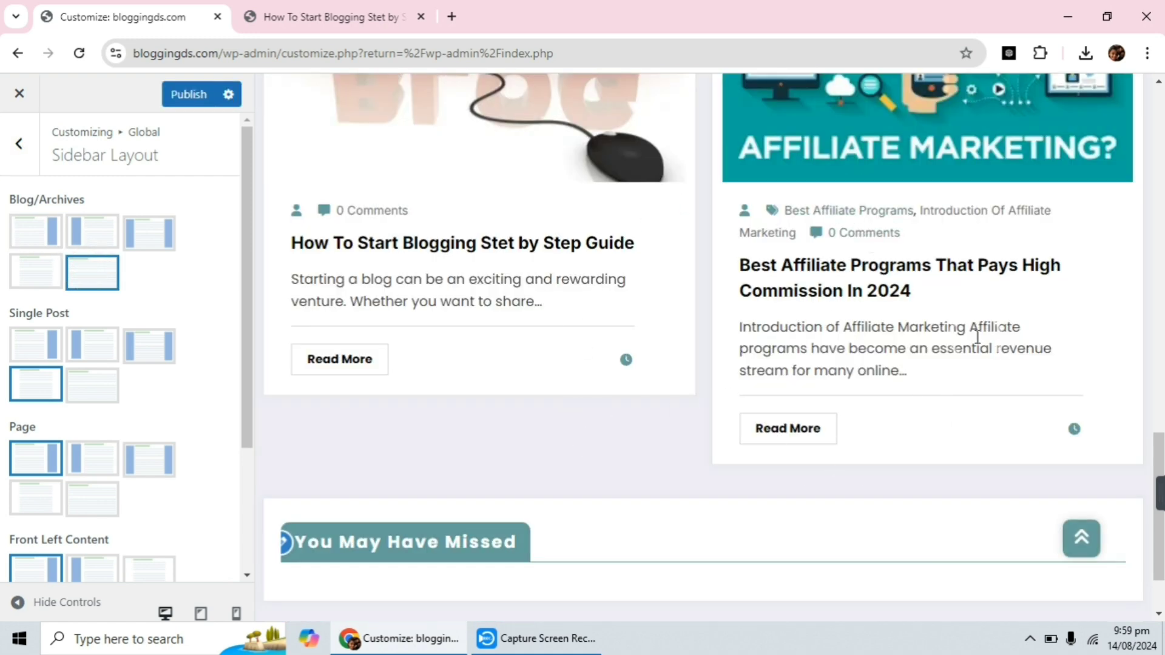
pyautogui.scroll(8, 977, 337)
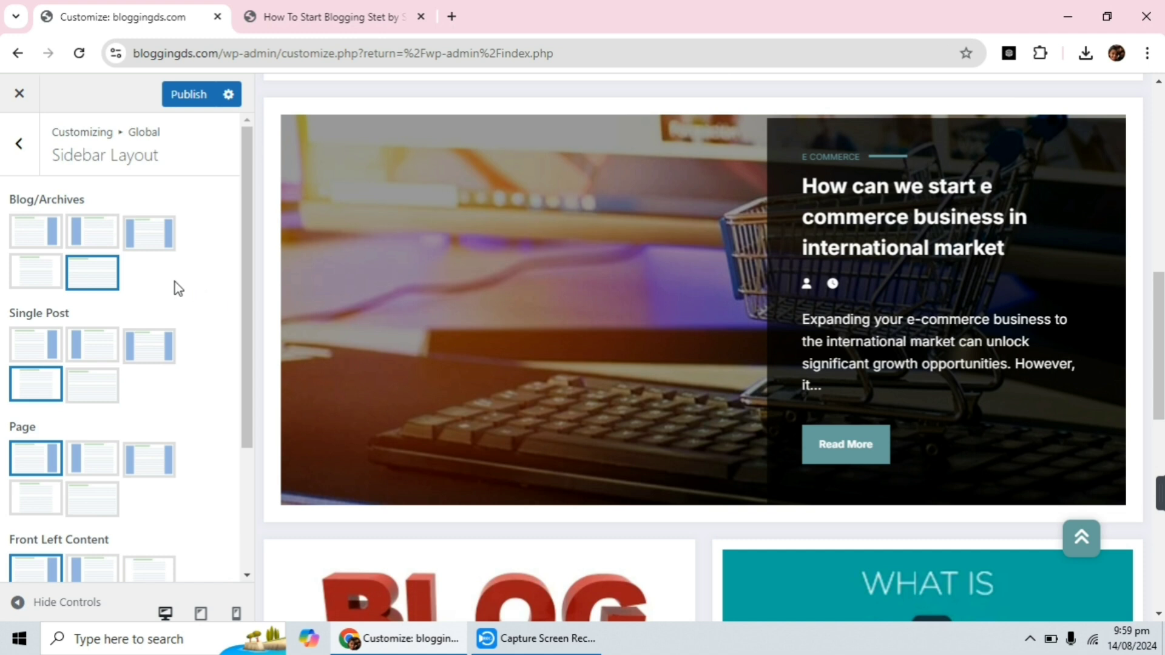
pyautogui.scroll(-3, 176, 288)
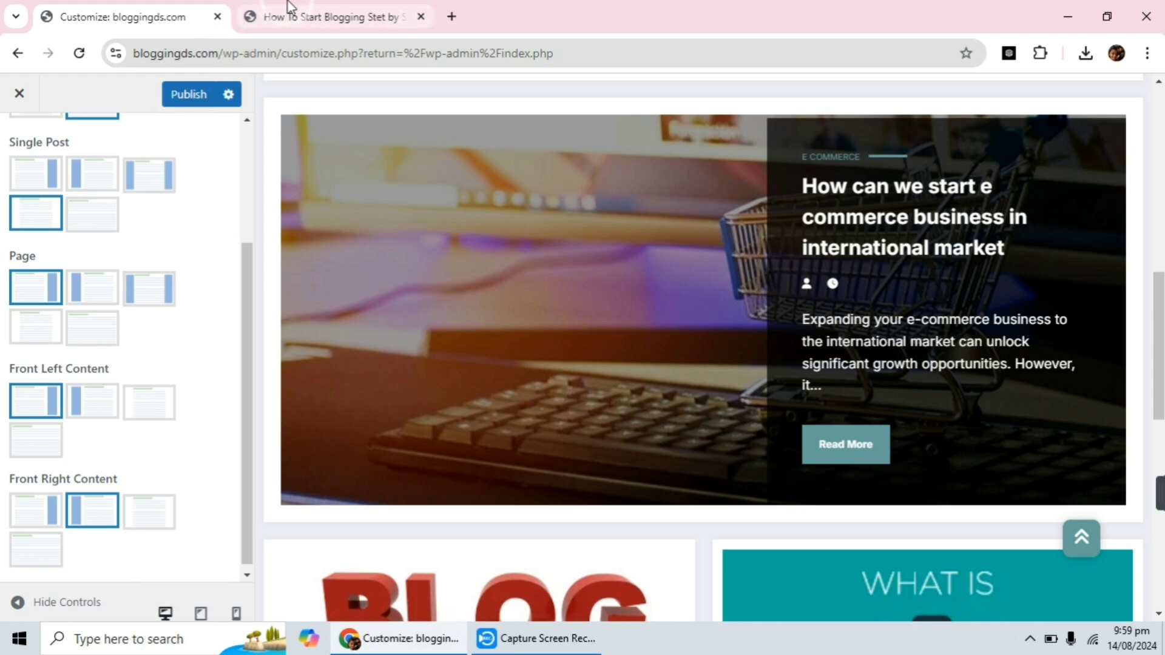
# Examine the How To Start Blogging post on the live site, checking the width of its single-post content area
pyautogui.click(279, 16)
pyautogui.scroll(-5, 743, 362)
pyautogui.scroll(8, 743, 358)
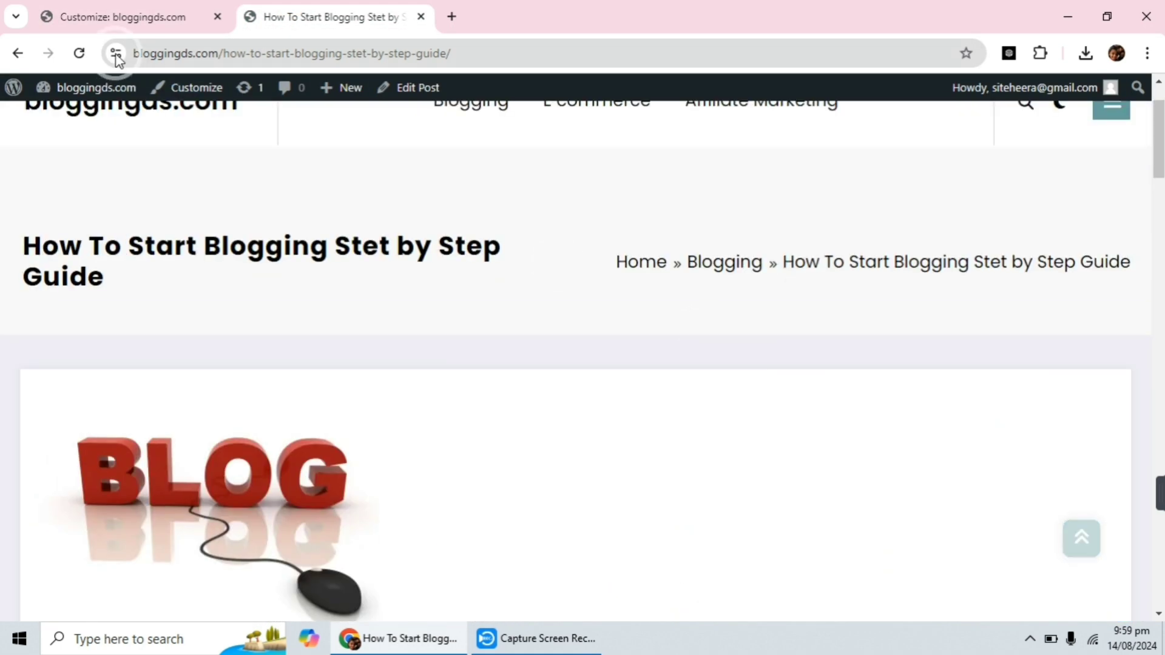
pyautogui.scroll(-11, 882, 481)
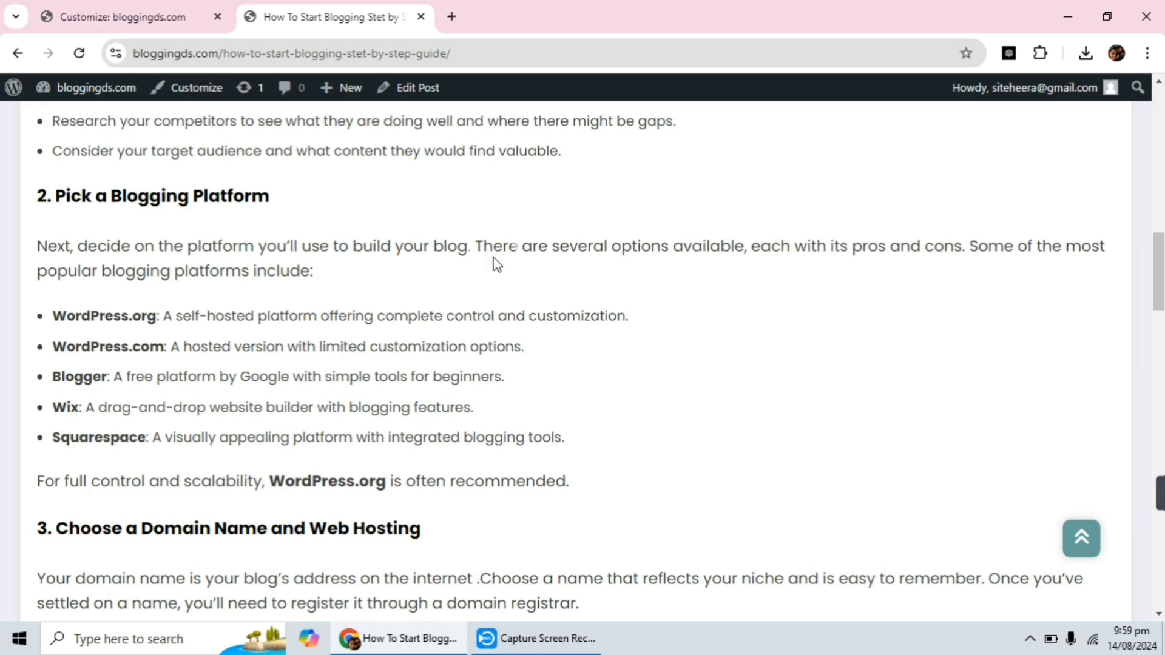
# Set the Single Post sidebar layout to the right-sidebar option in the Customizer and publish the change
pyautogui.click(146, 12)
pyautogui.scroll(3, 88, 224)
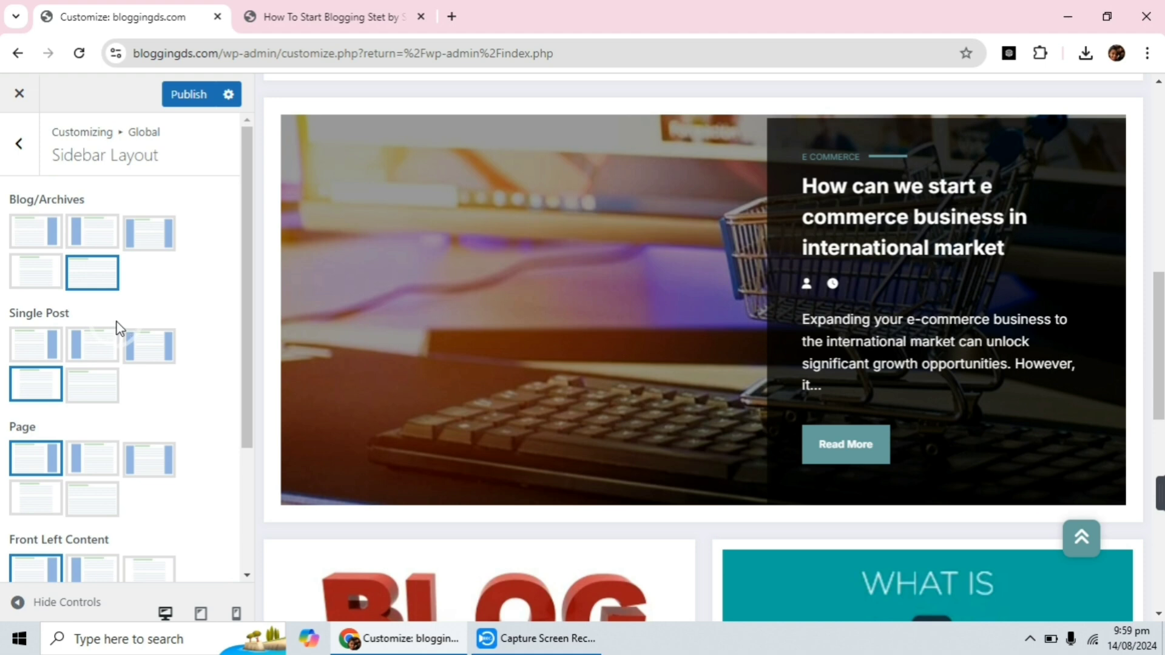
pyautogui.click(32, 349)
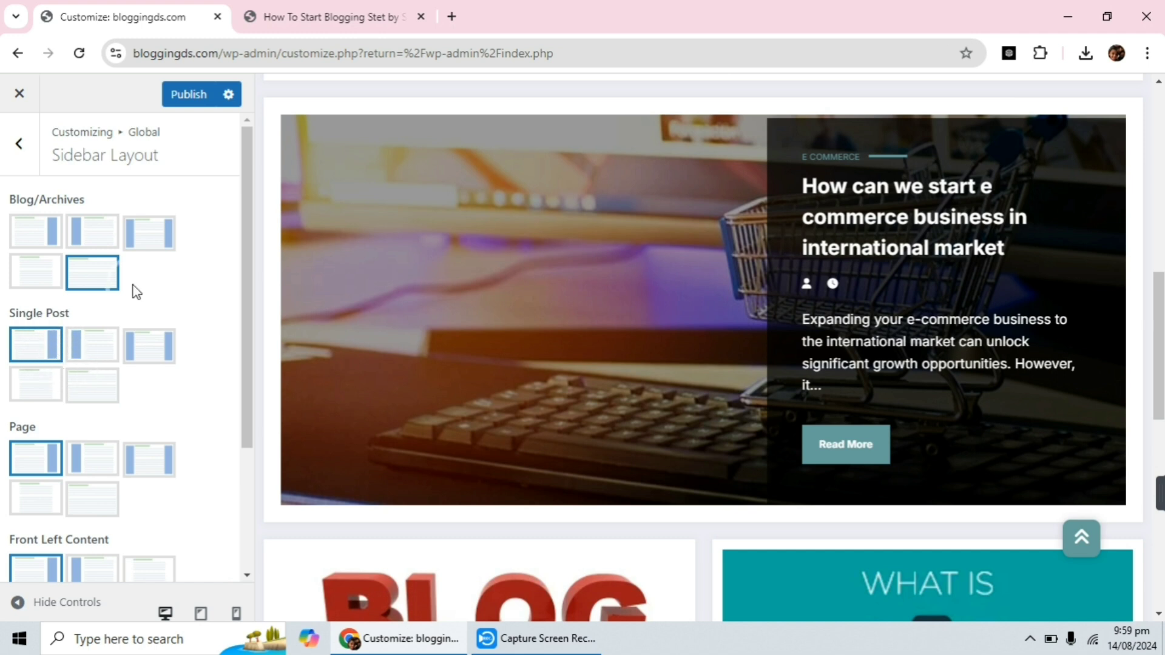
pyautogui.click(187, 97)
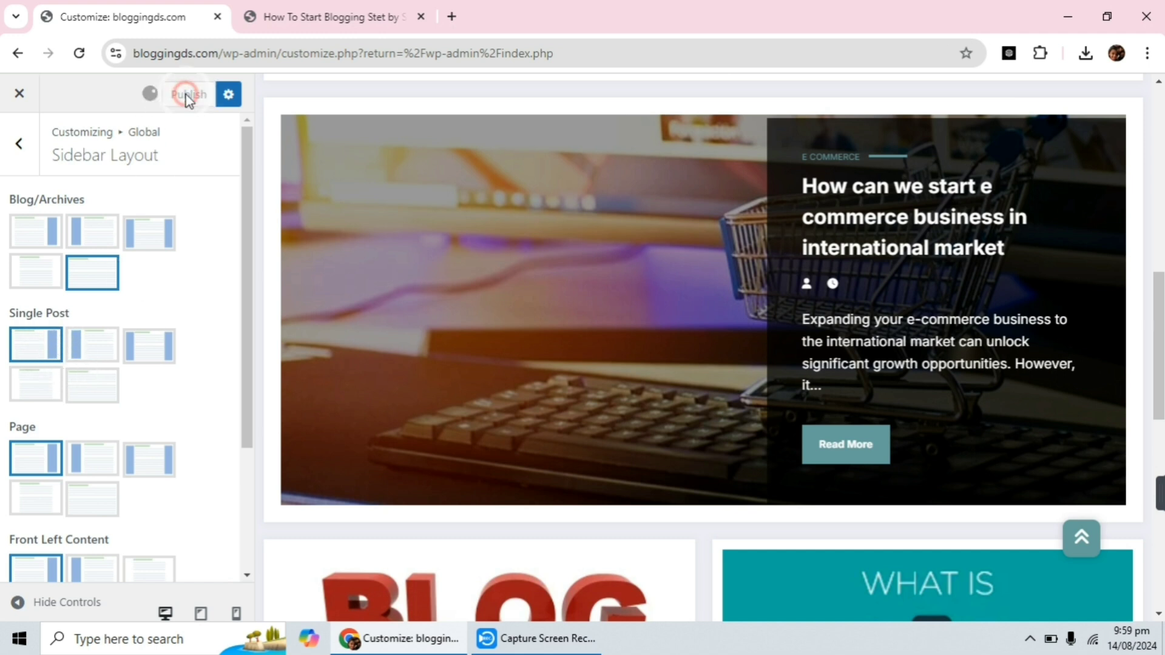
# Reload the live How To Start Blogging post and examine the content width and the sidebar area beside the text
pyautogui.click(283, 21)
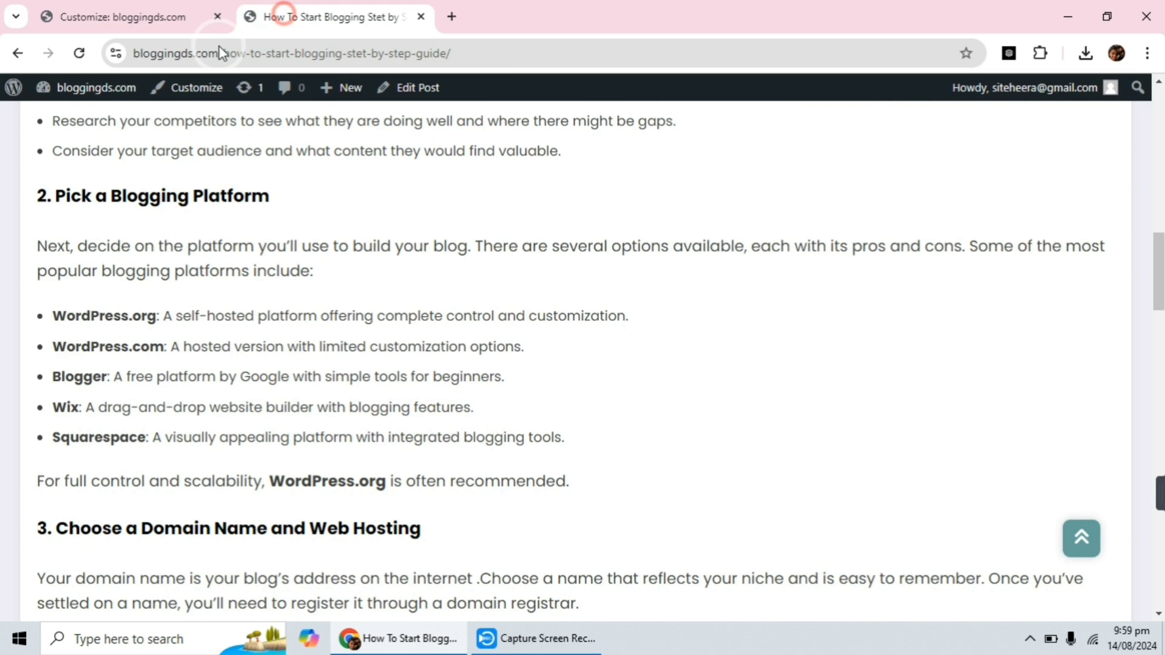
pyautogui.click(79, 53)
pyautogui.scroll(15, 731, 438)
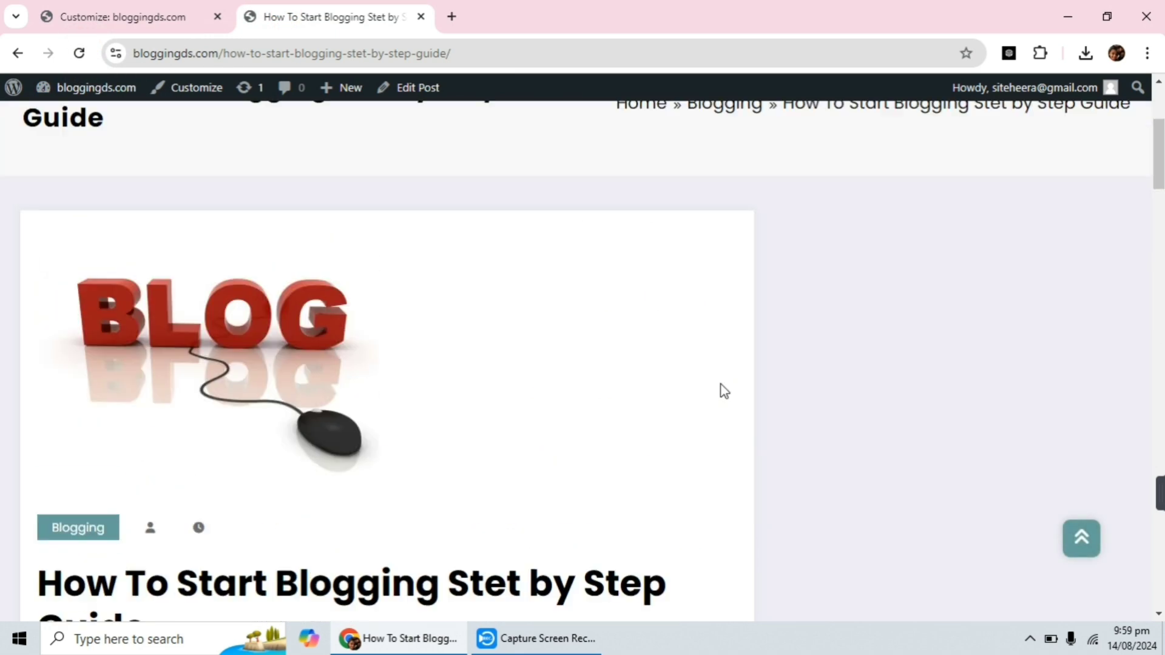
pyautogui.click(875, 282)
pyautogui.scroll(-4, 875, 283)
pyautogui.scroll(-3, 876, 283)
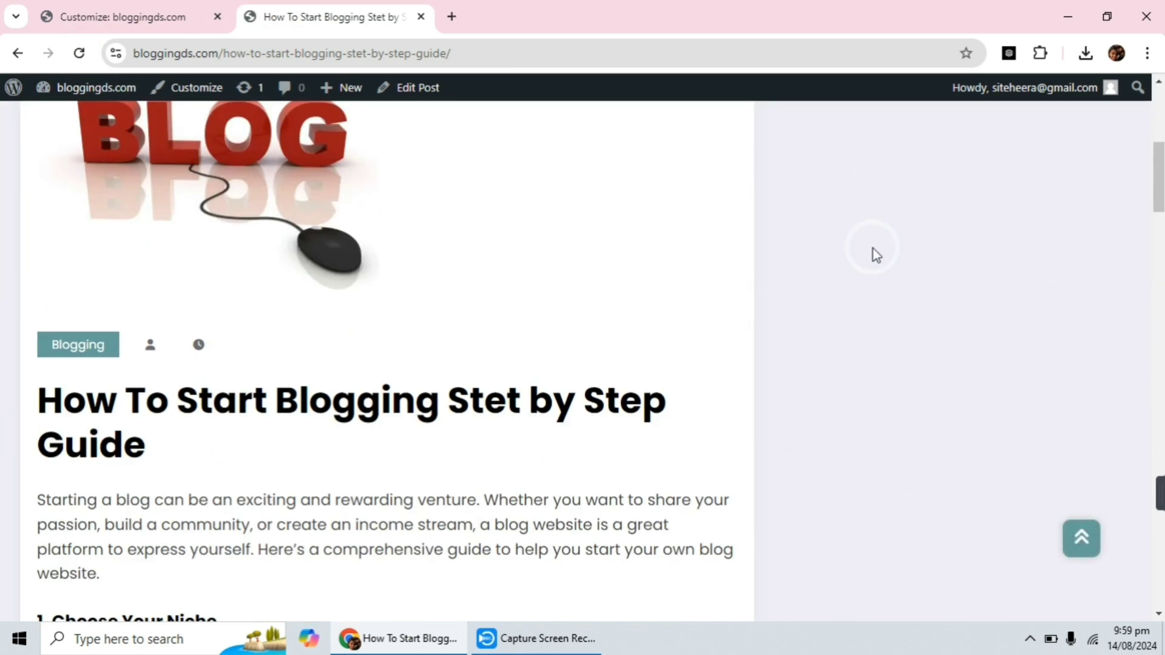
pyautogui.scroll(-5, 892, 243)
pyautogui.scroll(10, 915, 292)
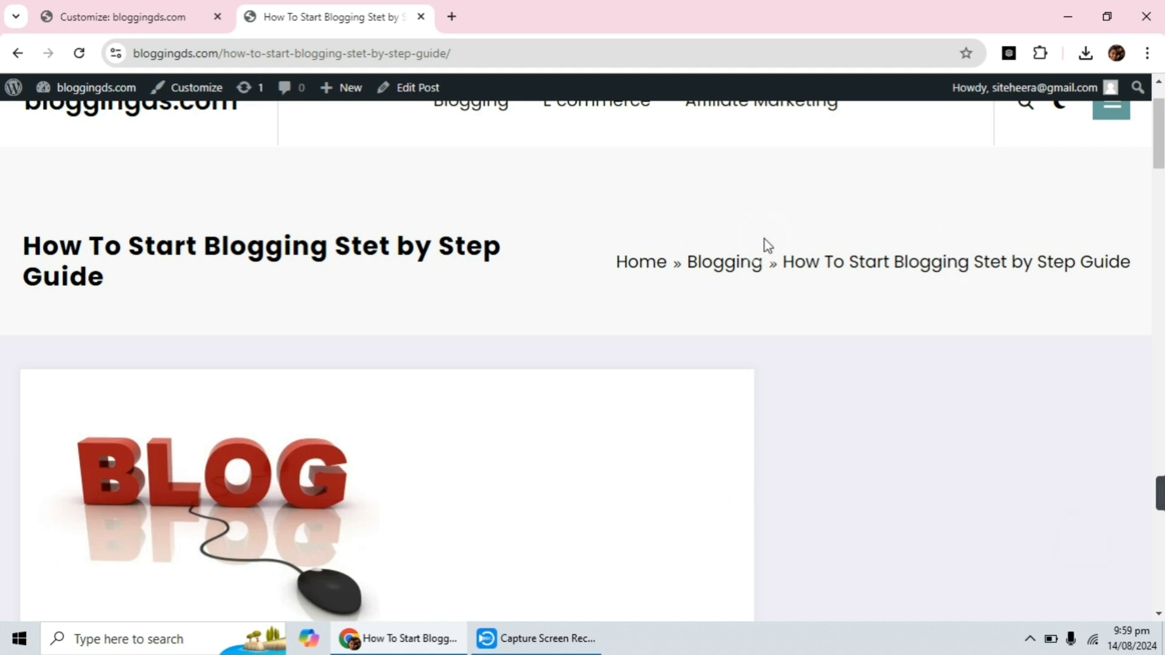
pyautogui.scroll(-2, 190, 219)
pyautogui.scroll(-4, 928, 197)
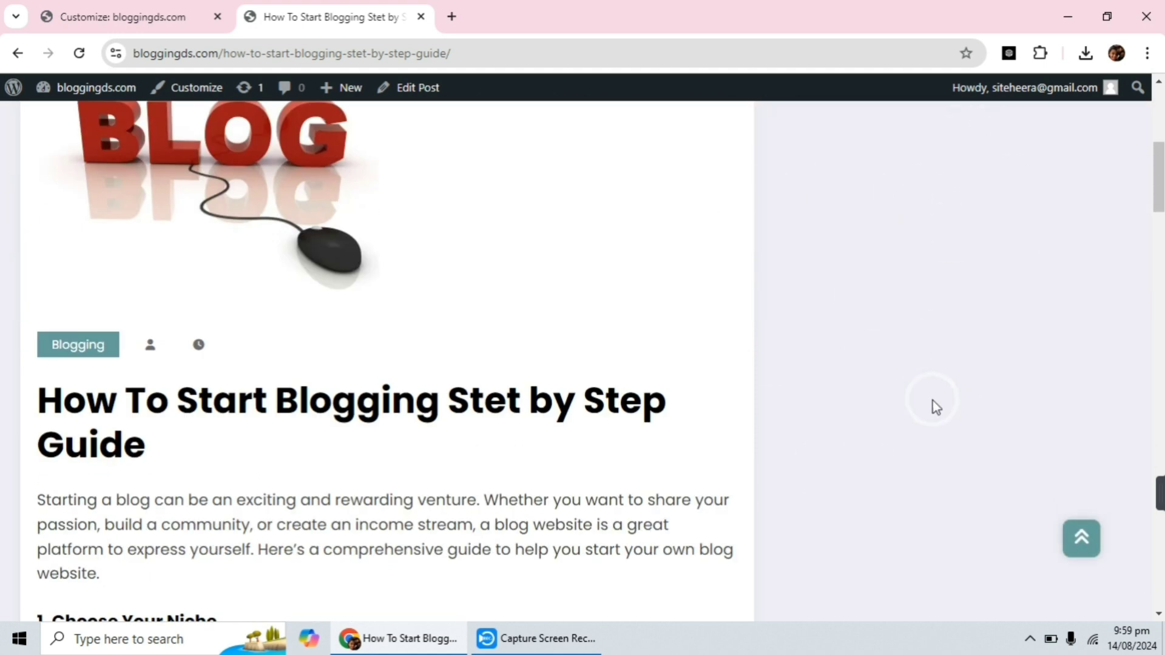
pyautogui.scroll(-4, 340, 229)
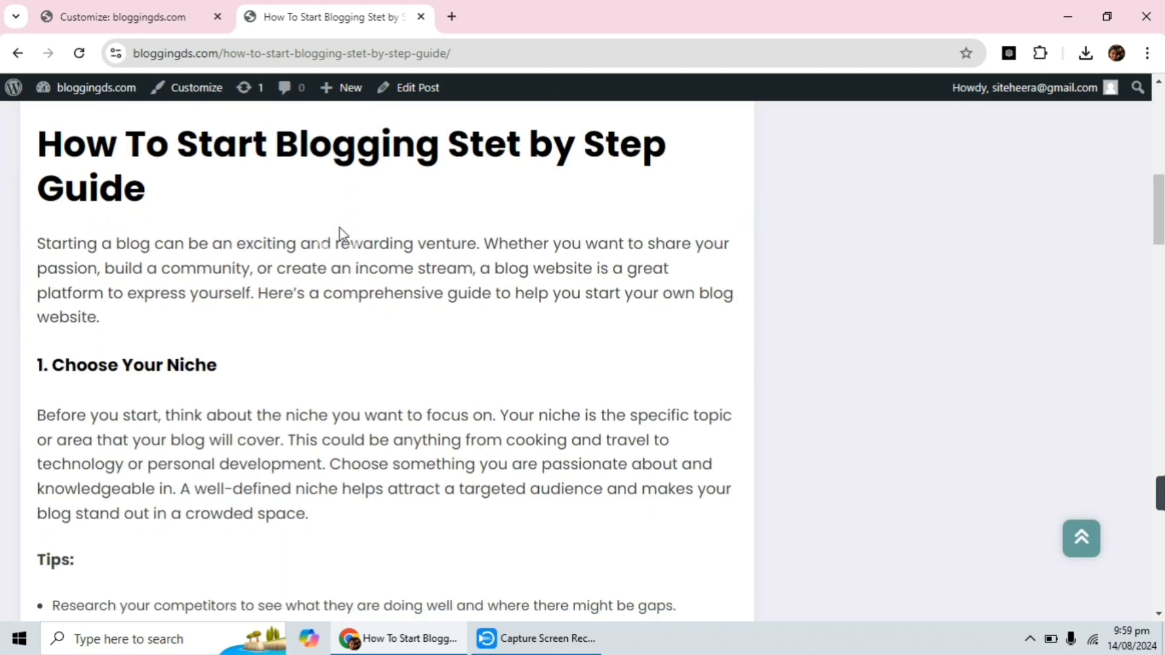
pyautogui.scroll(-4, 495, 246)
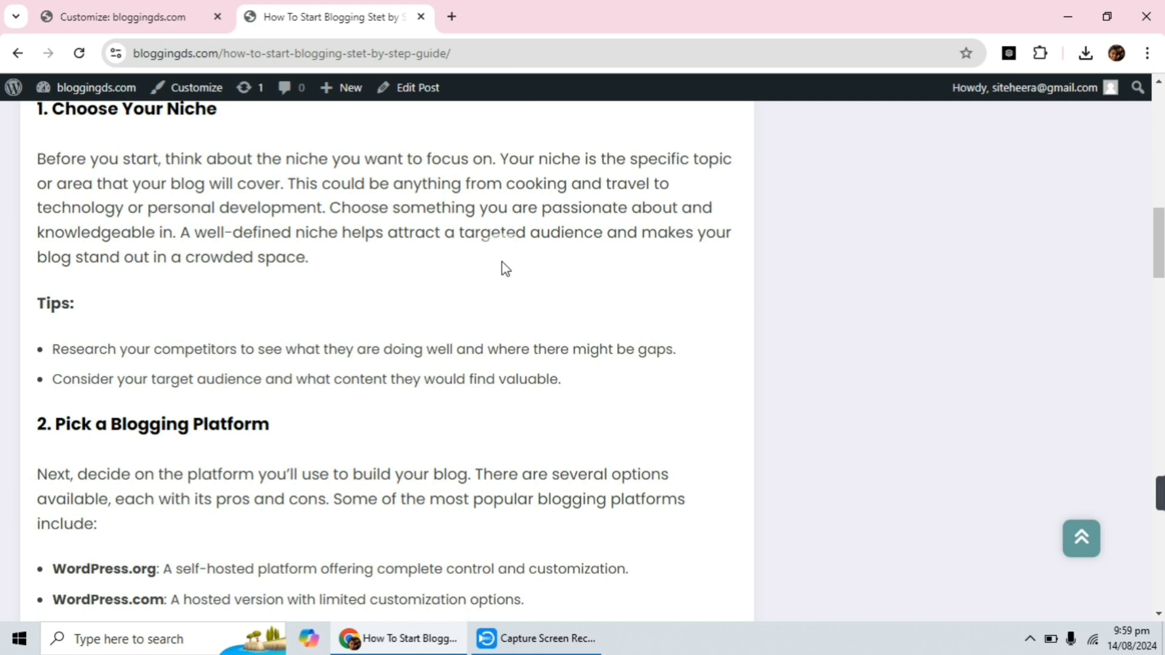
pyautogui.scroll(-7, 501, 261)
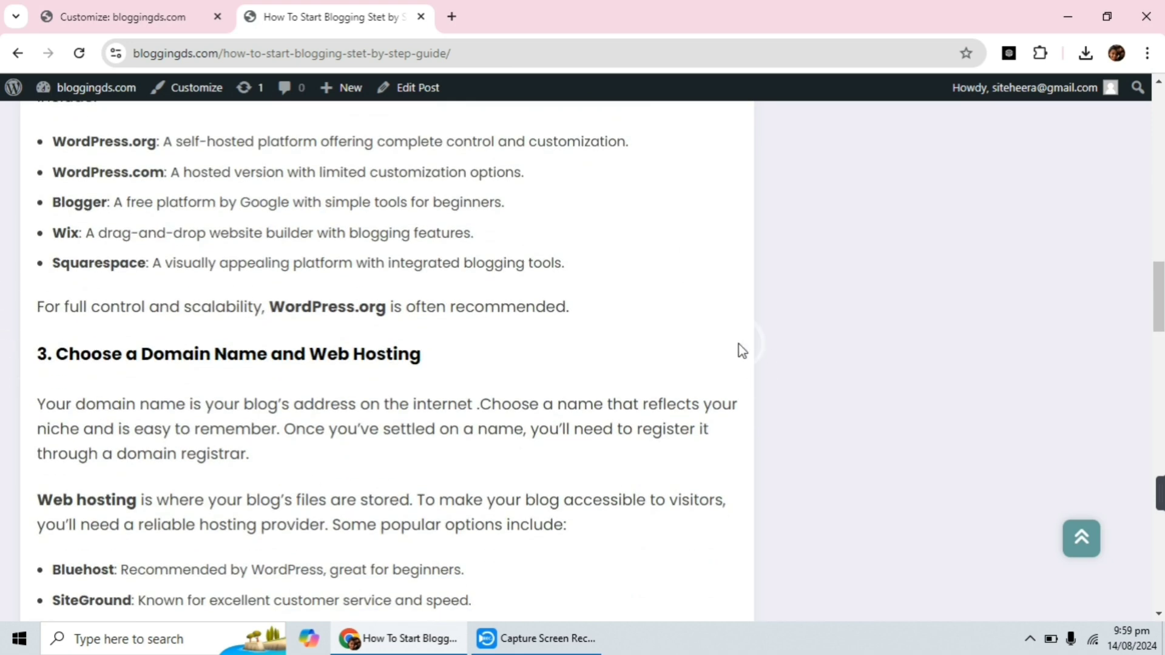
# Set the Page sidebar layout to the full-width option without a sidebar in the Customizer and publish it
pyautogui.click(116, 13)
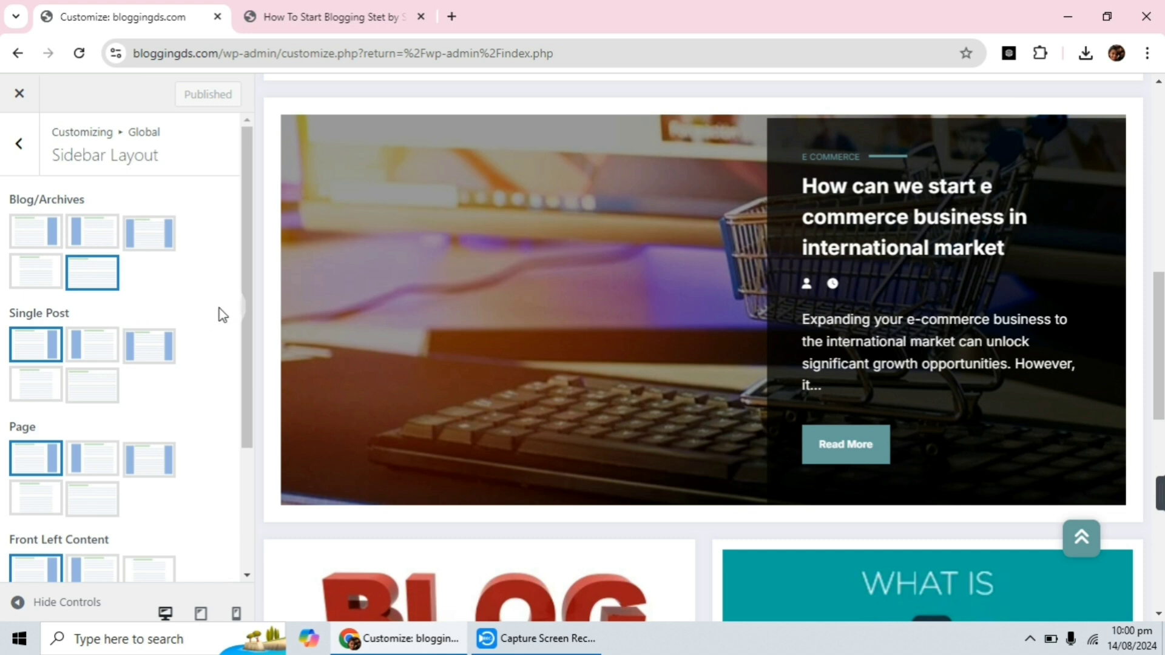
pyautogui.scroll(-3, 223, 315)
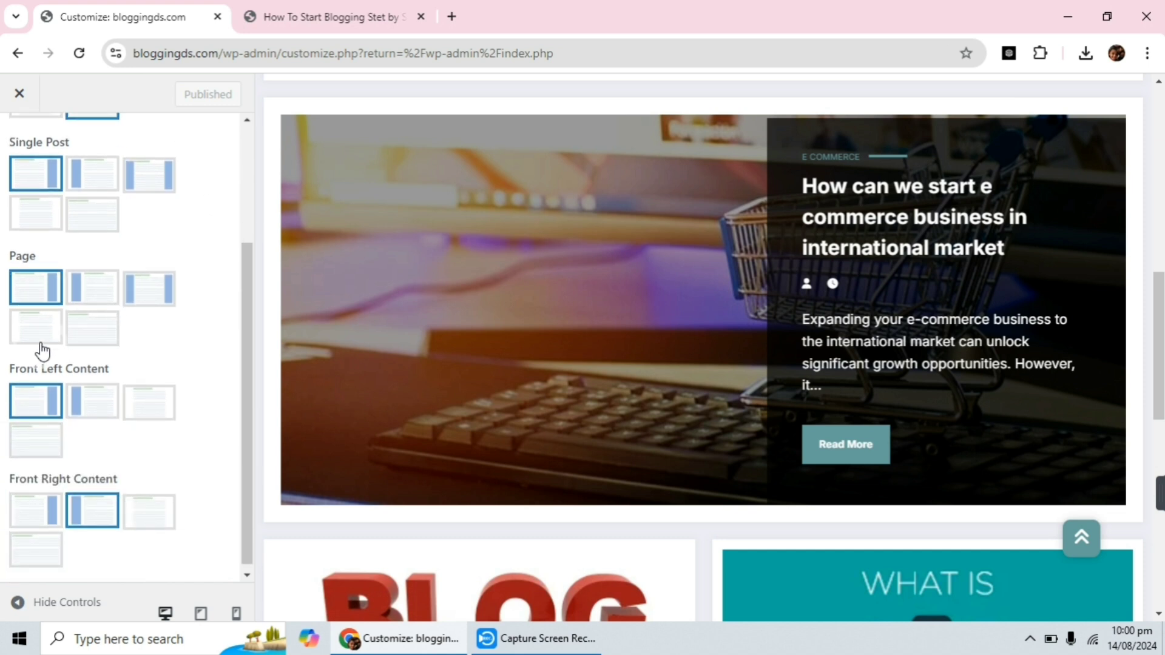
pyautogui.click(84, 344)
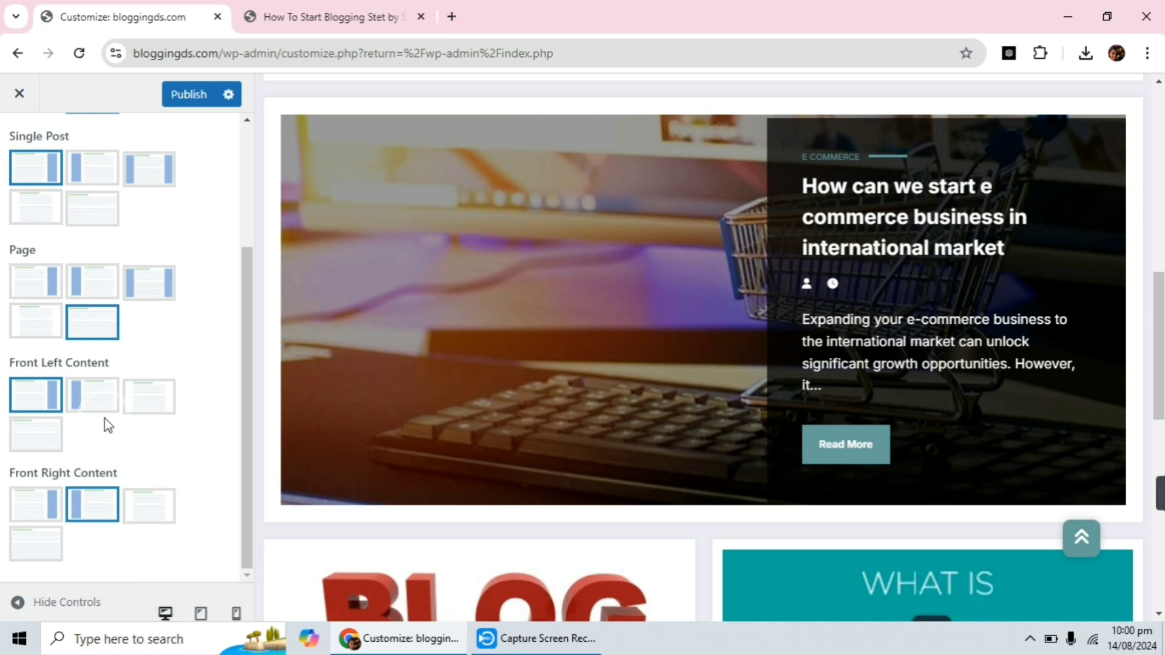
pyautogui.scroll(3, 105, 419)
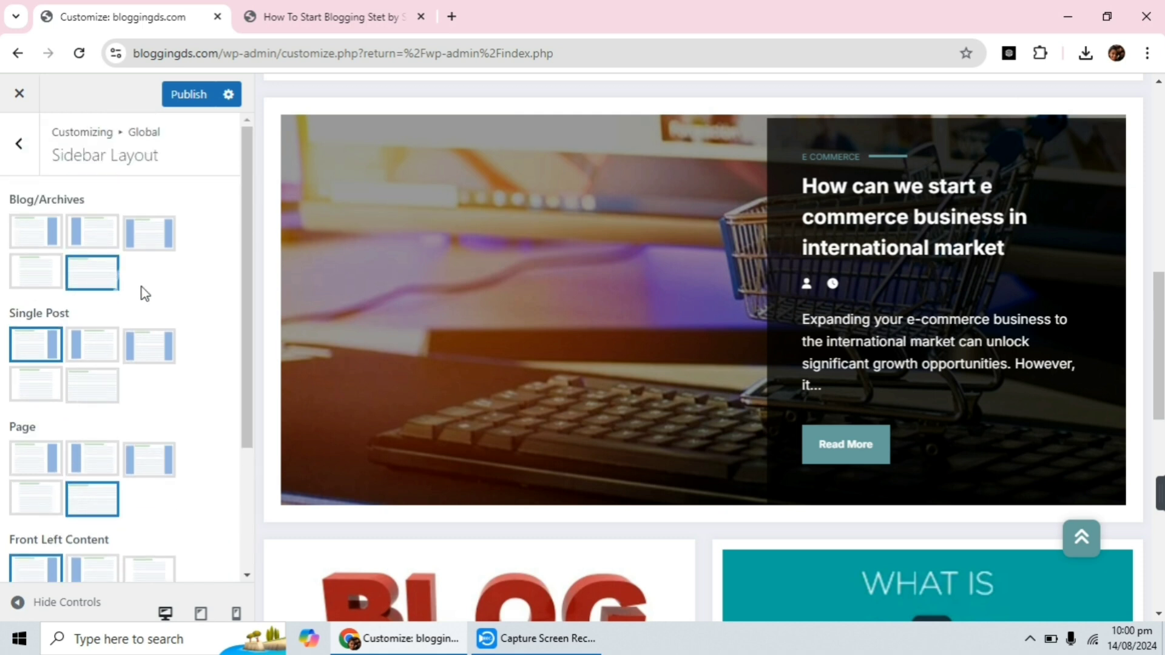
pyautogui.click(189, 97)
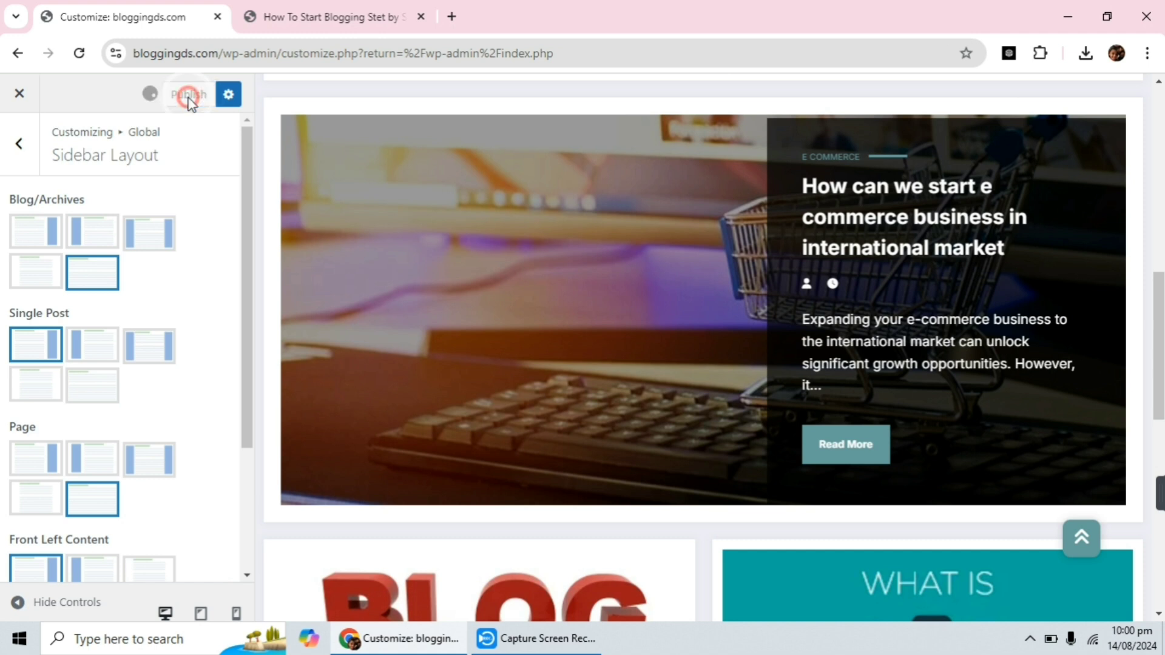
# Open the Global Theme Layout settings and view the live site's homepage to check its overall page width
pyautogui.click(25, 169)
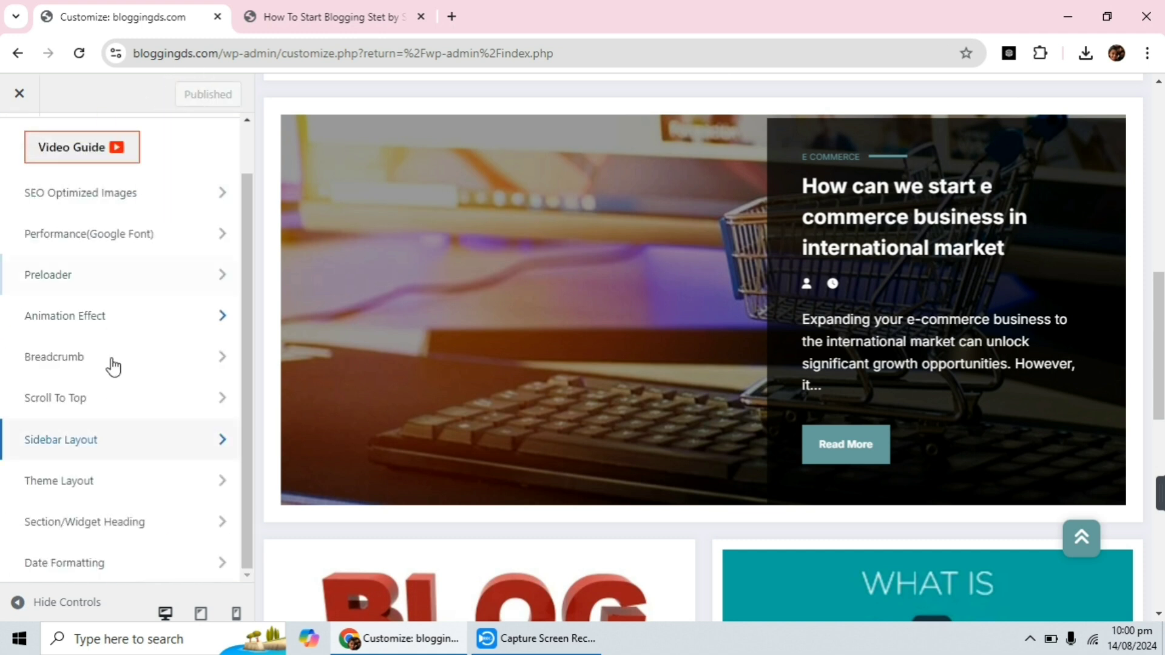
pyautogui.click(122, 478)
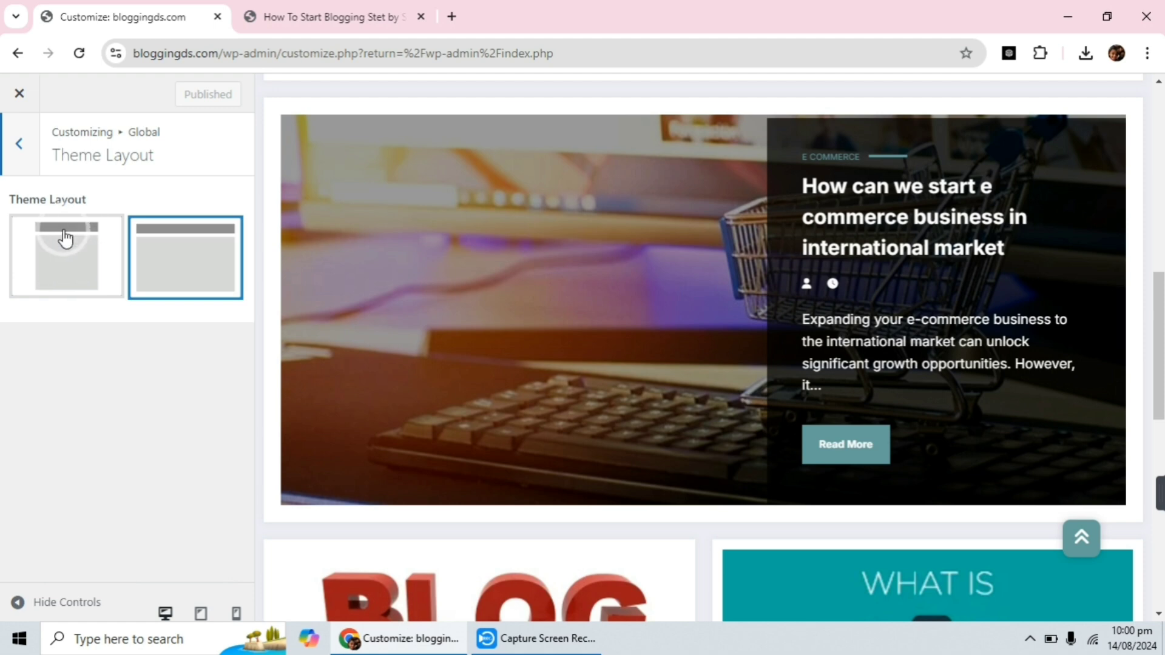
pyautogui.click(375, 19)
pyautogui.scroll(15, 843, 340)
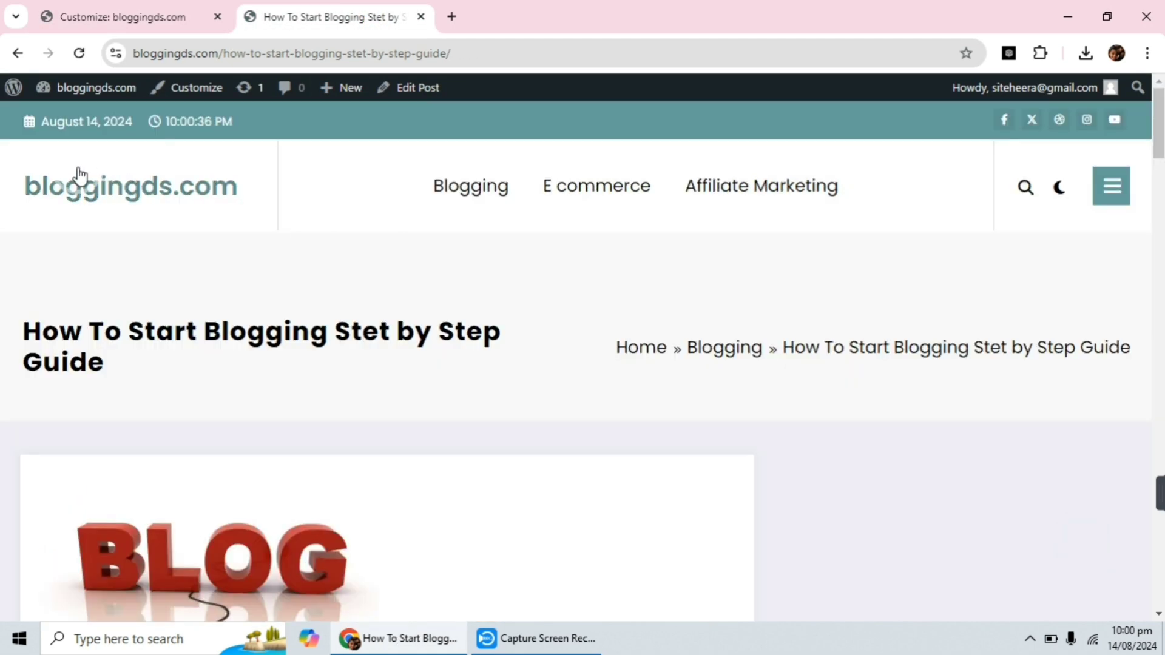
pyautogui.click(88, 176)
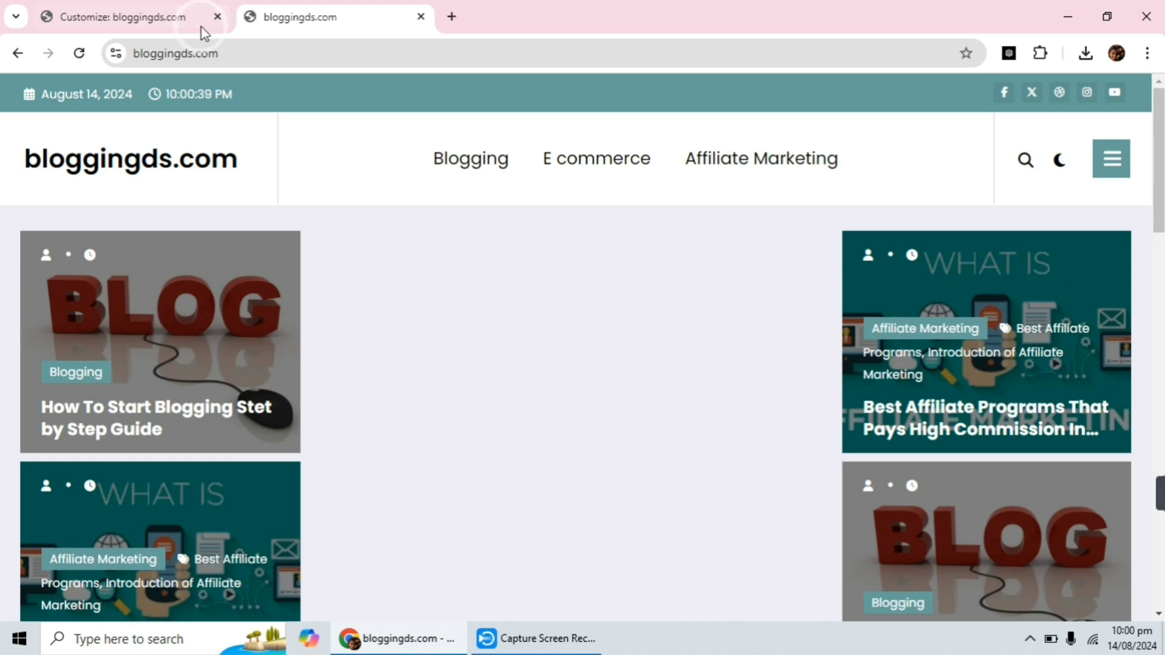
# Set the Theme Layout to the boxed option in the Customizer and publish the change
pyautogui.click(149, 13)
pyautogui.click(60, 264)
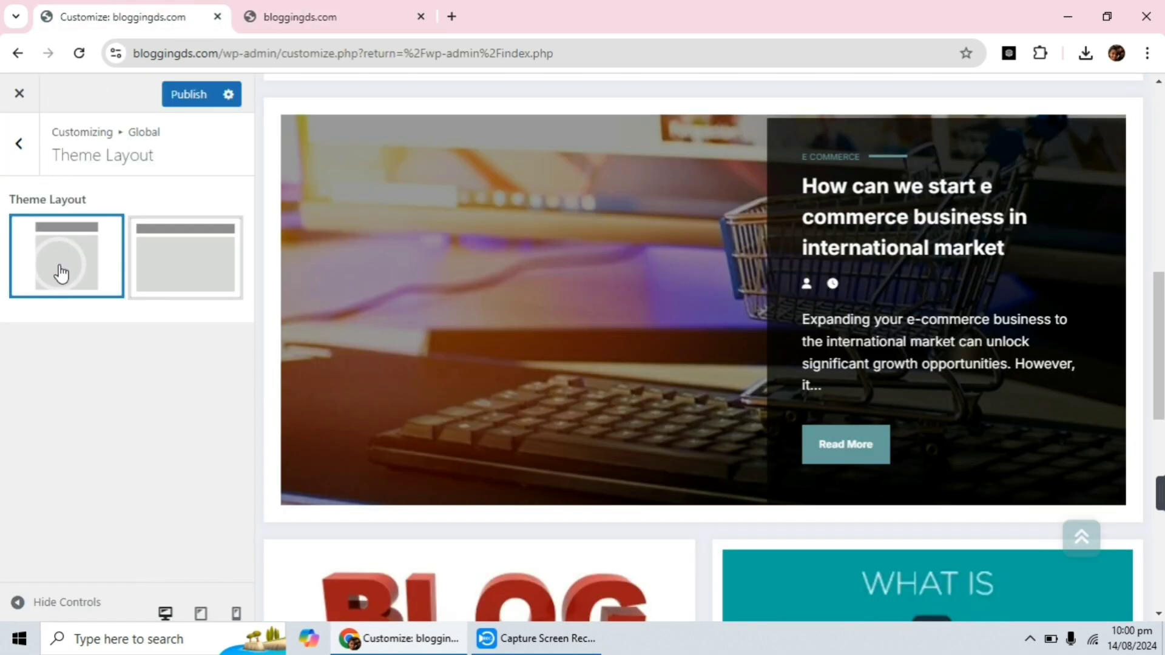
pyautogui.click(188, 92)
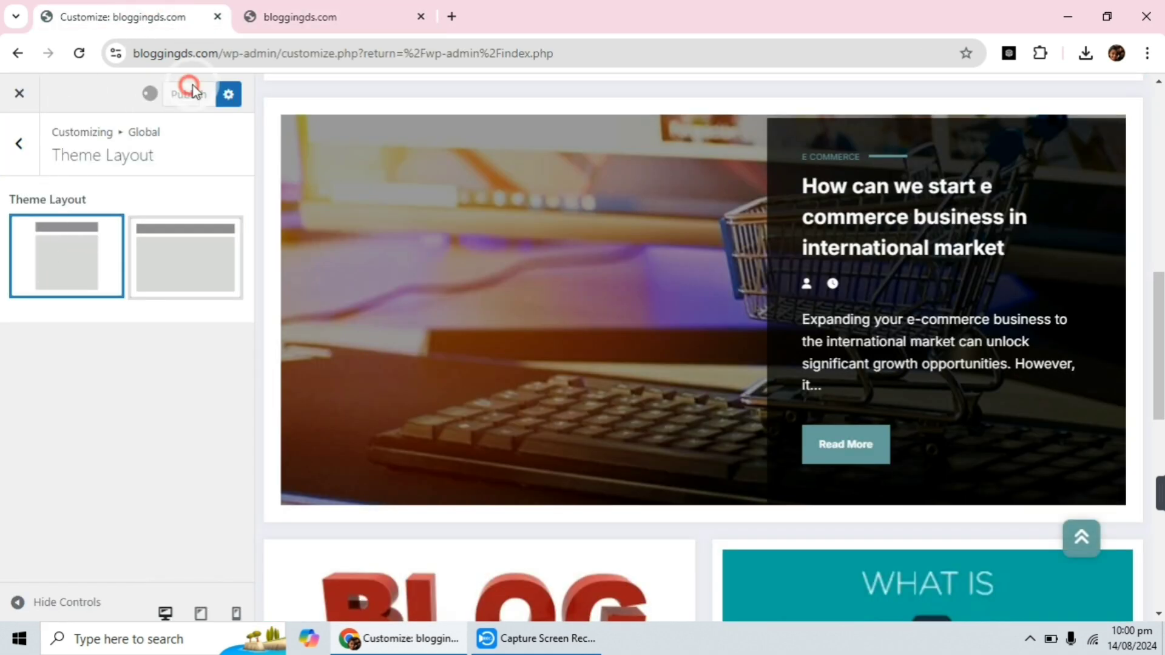
# Reload the live homepage and examine the boxed layout and its side margins down the page
pyautogui.click(287, 9)
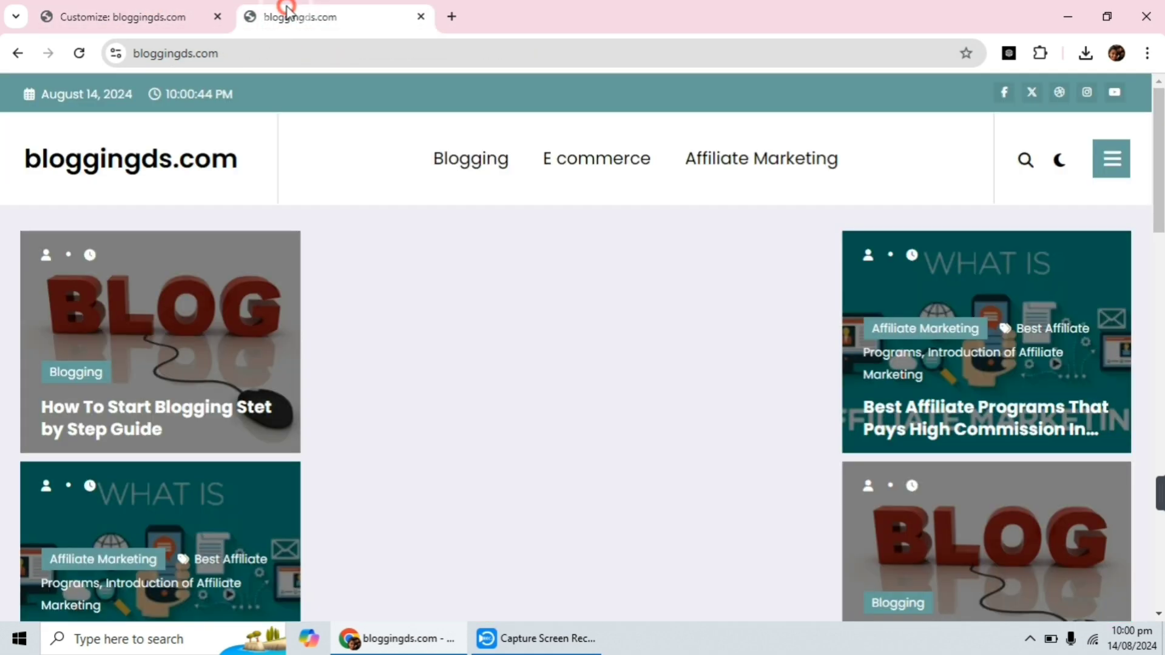
pyautogui.click(79, 53)
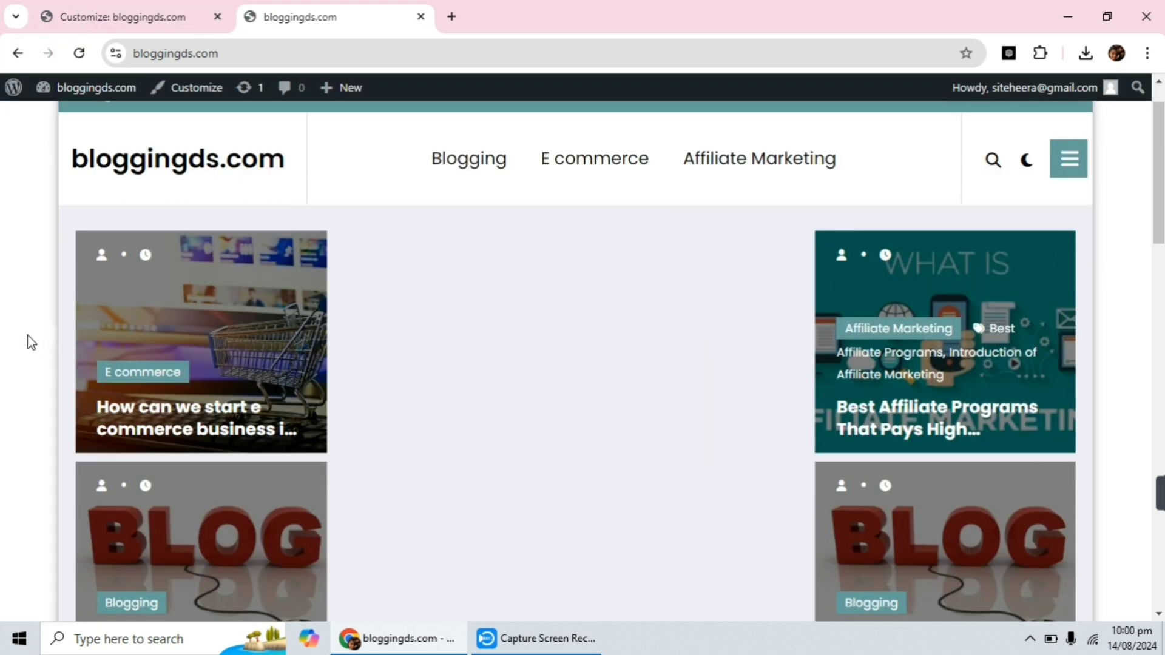
pyautogui.scroll(-10, 690, 405)
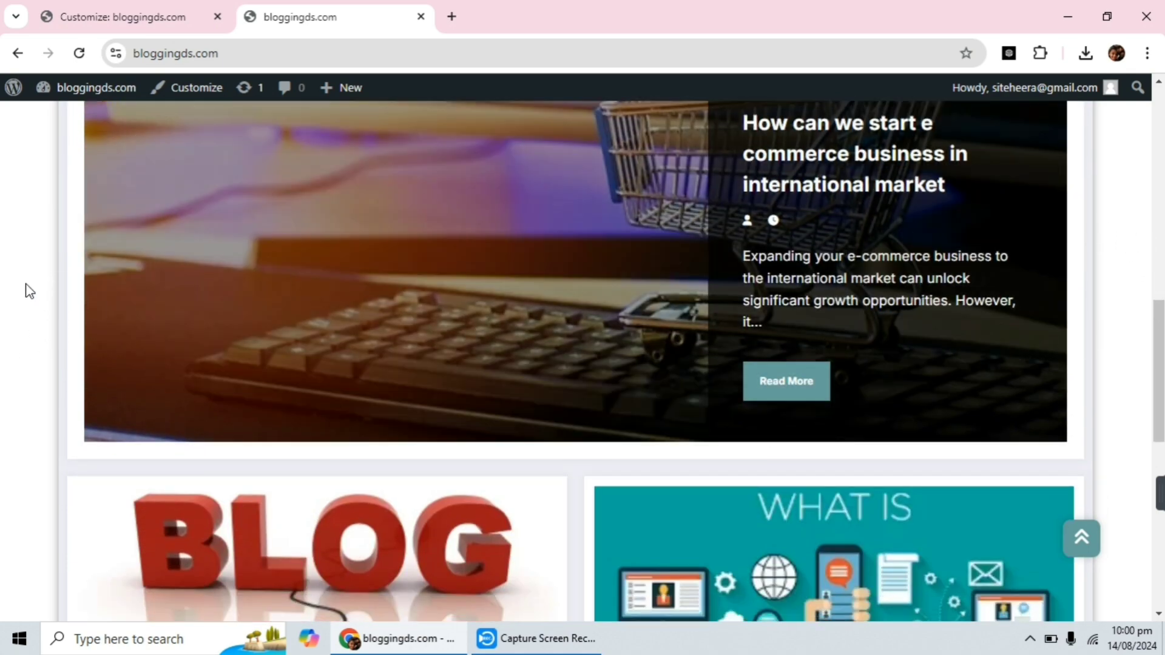
pyautogui.scroll(-8, 485, 325)
pyautogui.scroll(11, 486, 325)
# Set the Theme Layout back to the wide, full-width option in the Customizer and publish it
pyautogui.click(145, 13)
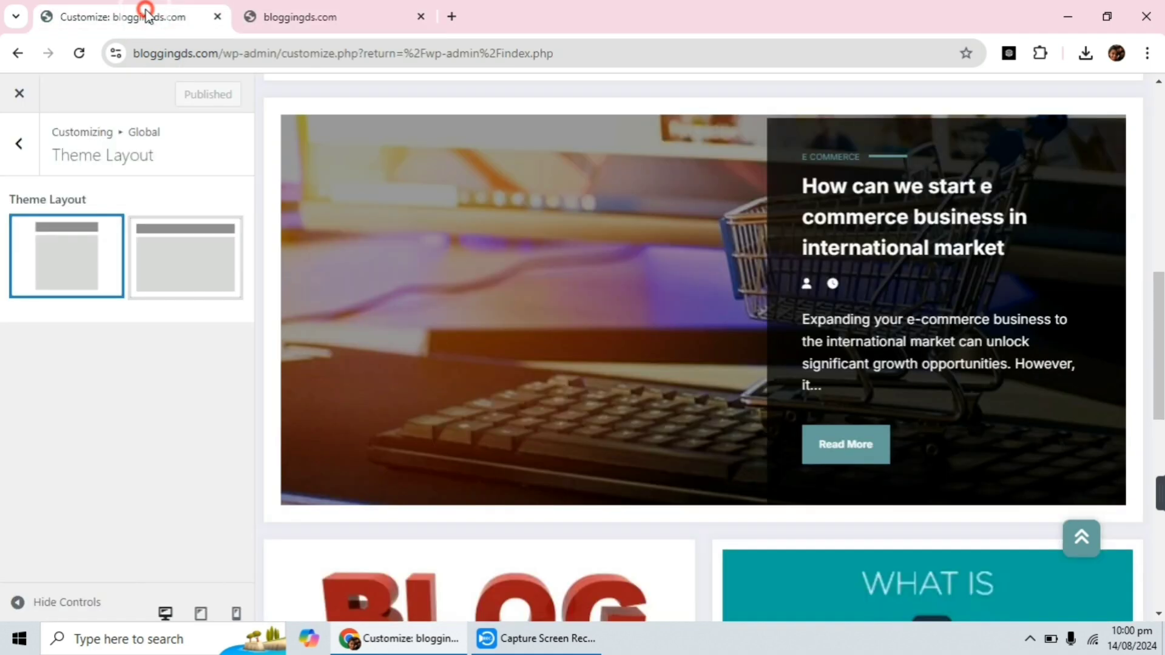
pyautogui.click(161, 246)
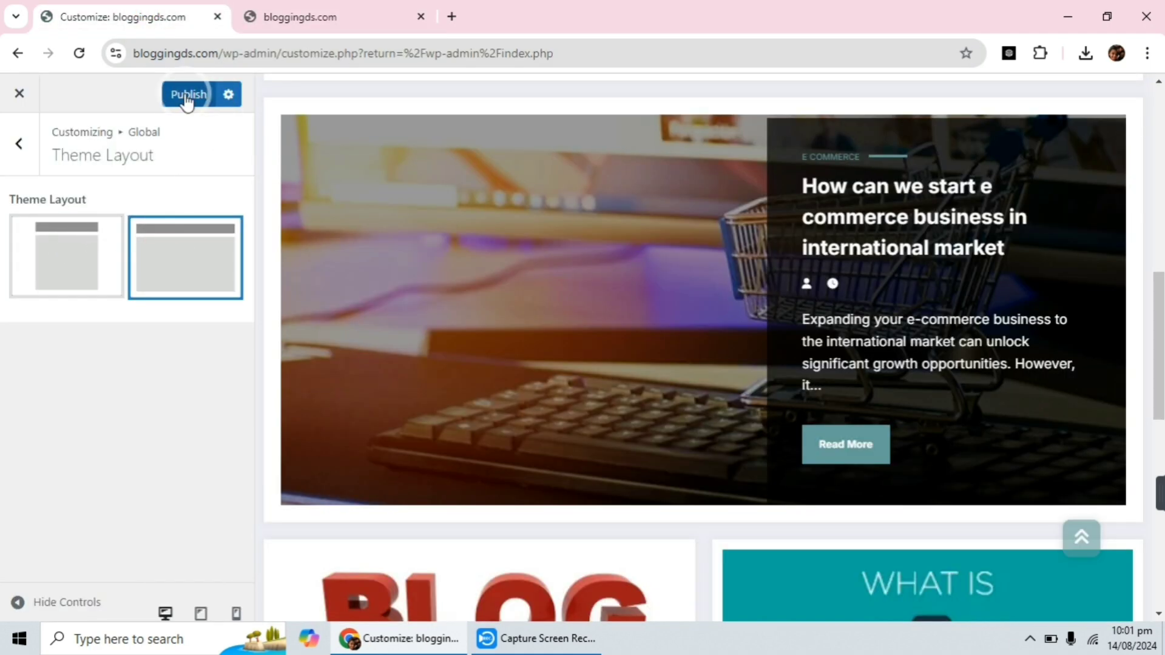
pyautogui.click(188, 99)
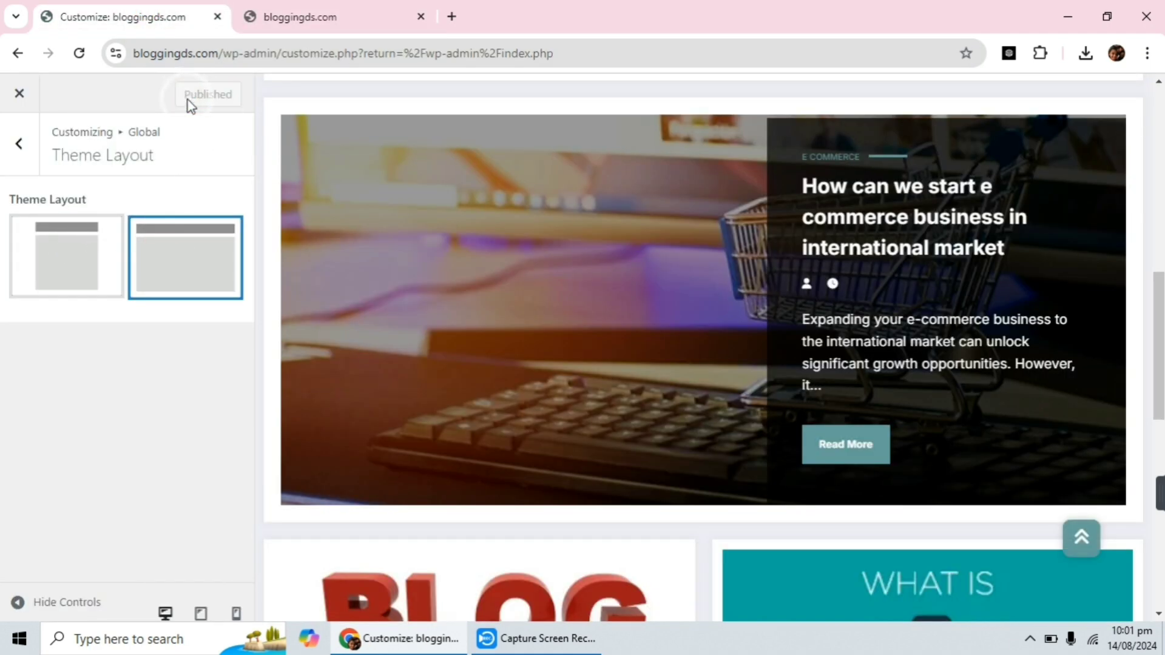
pyautogui.click(203, 286)
# Open the Global Section/Widget Heading settings and switch the Heading Layout to the second style
pyautogui.click(20, 144)
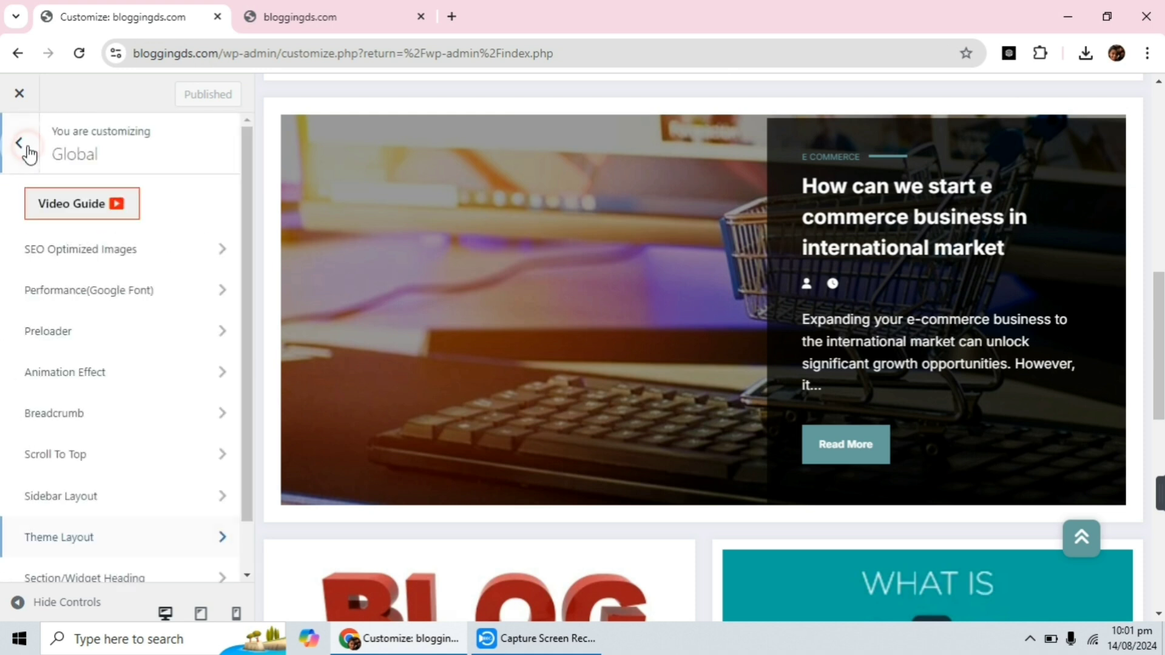
pyautogui.scroll(-1, 122, 423)
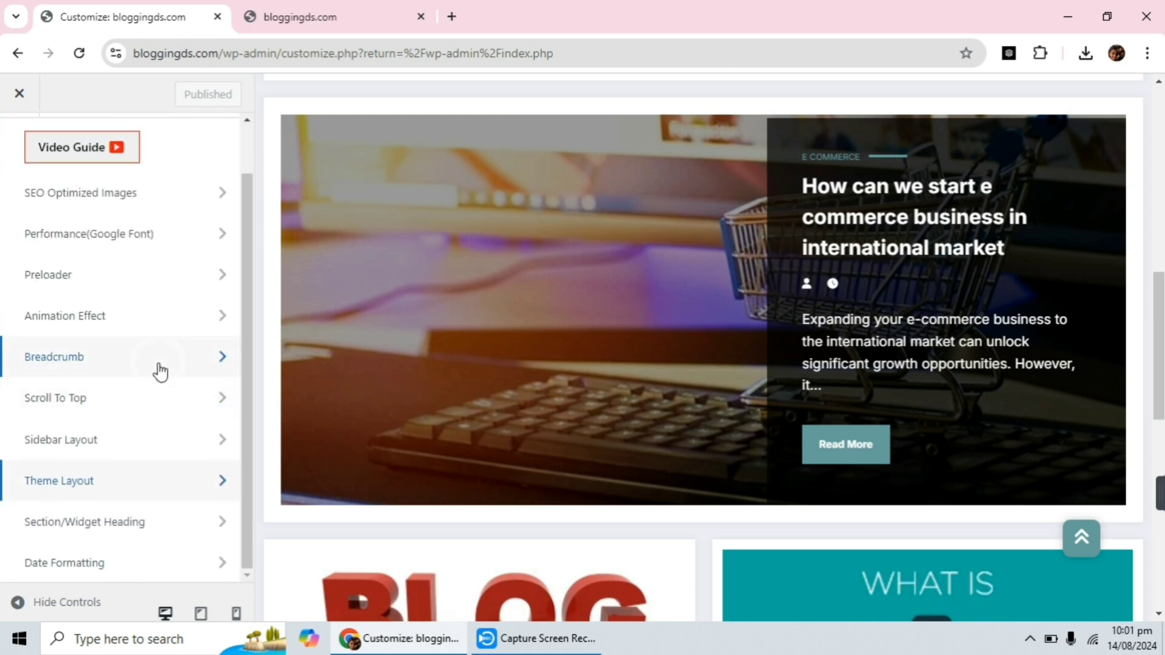
pyautogui.click(131, 523)
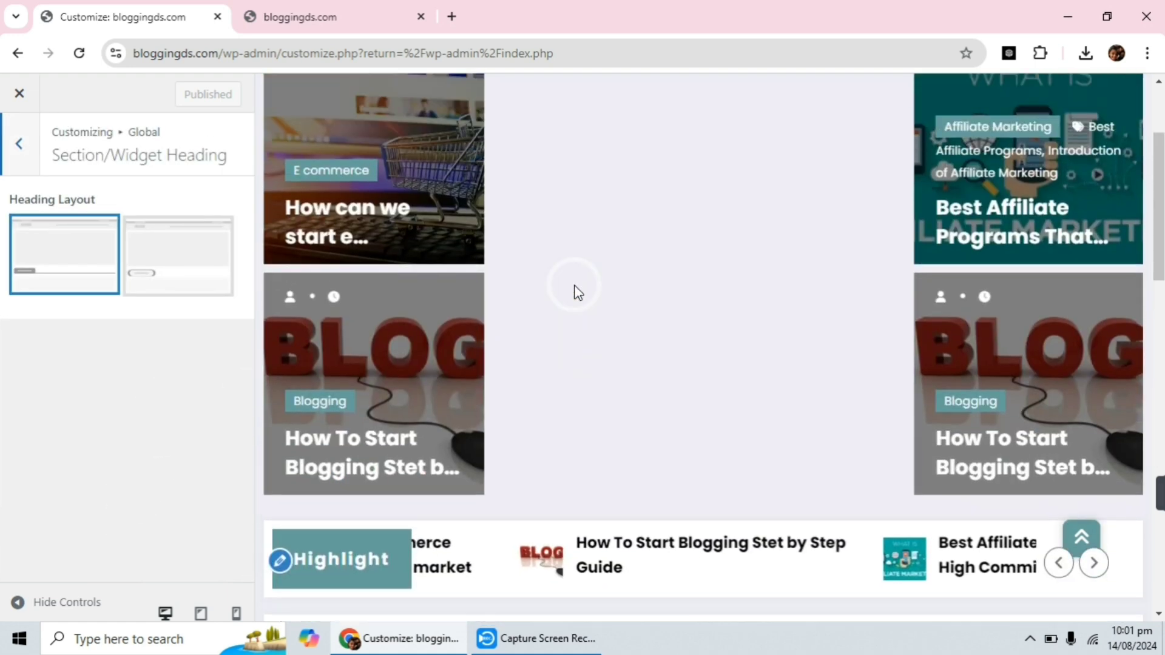
pyautogui.scroll(-2, 566, 276)
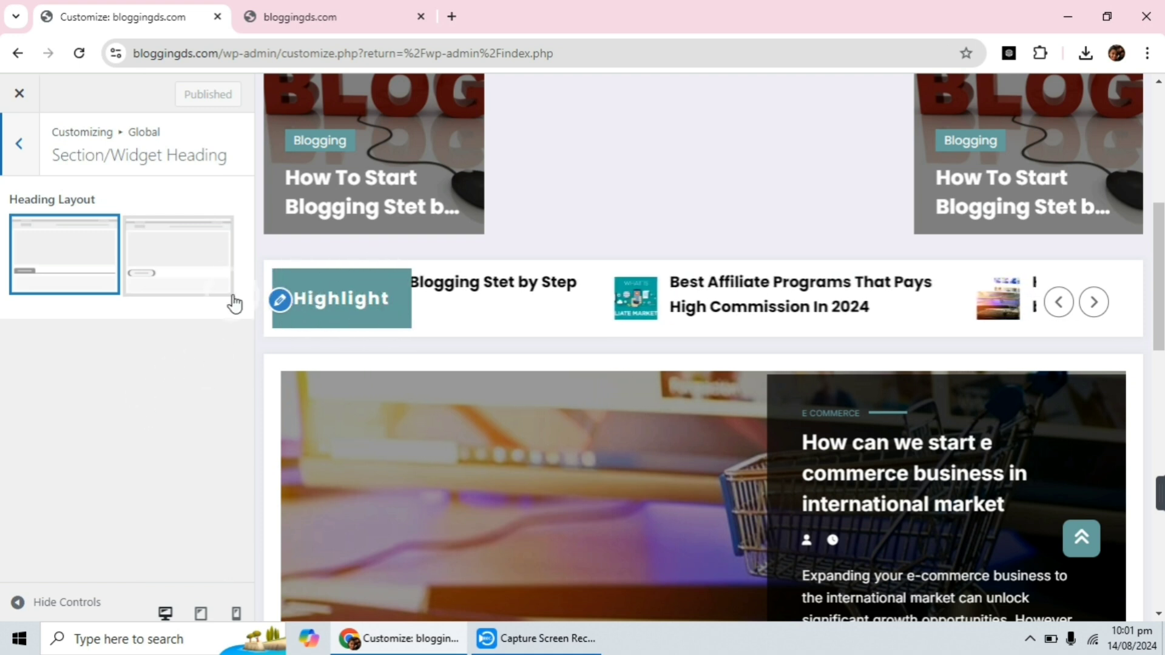
pyautogui.click(158, 265)
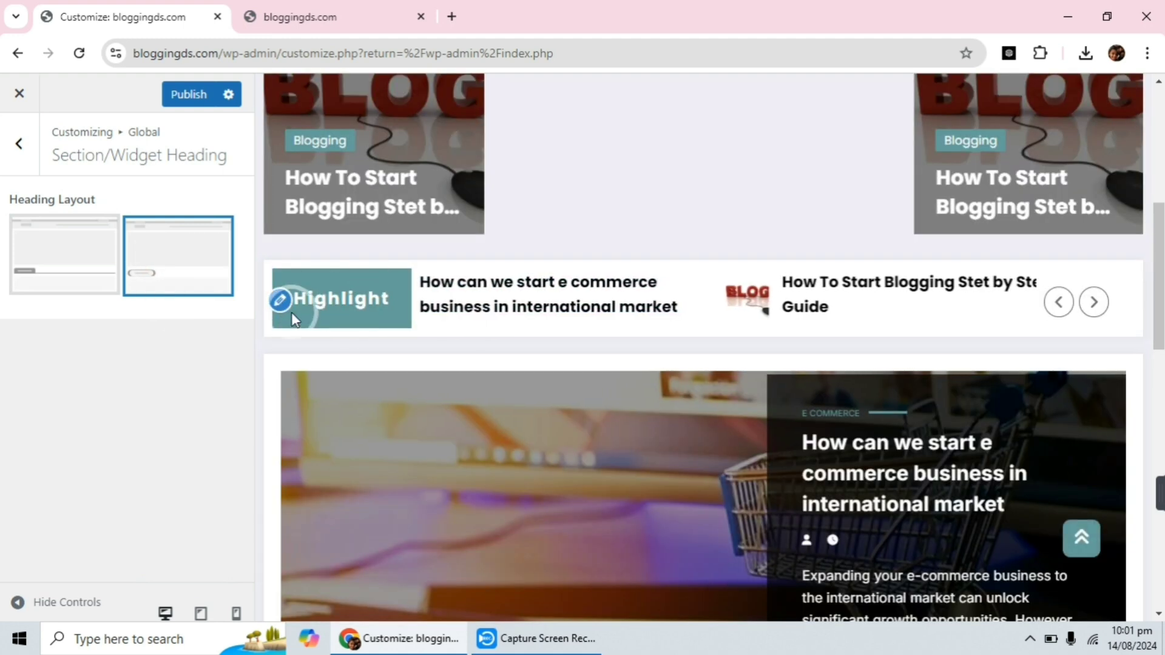
# Publish the second Heading Layout style and reload the live homepage to check the section headings
pyautogui.click(189, 104)
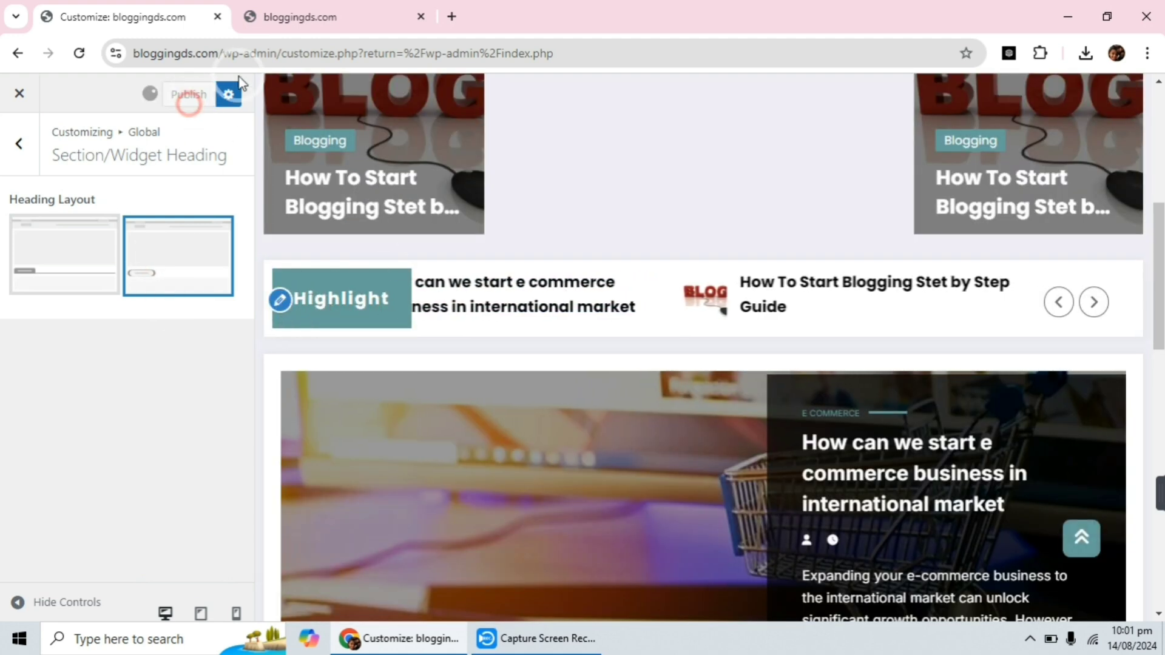
pyautogui.click(297, 16)
pyautogui.click(101, 183)
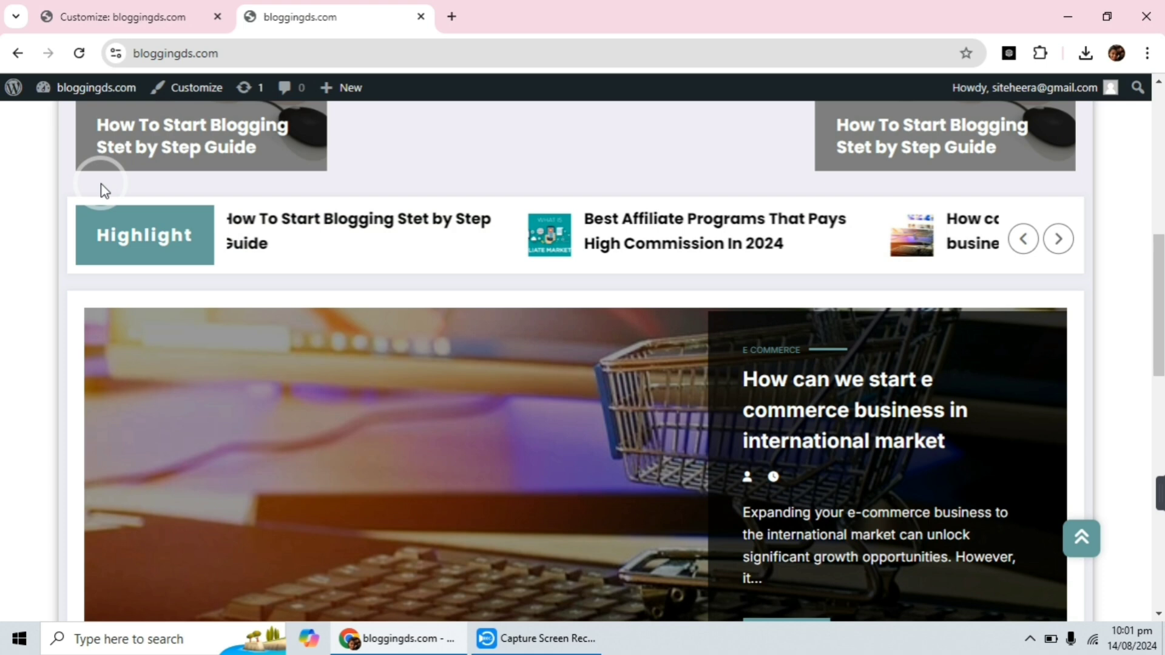
pyautogui.click(79, 52)
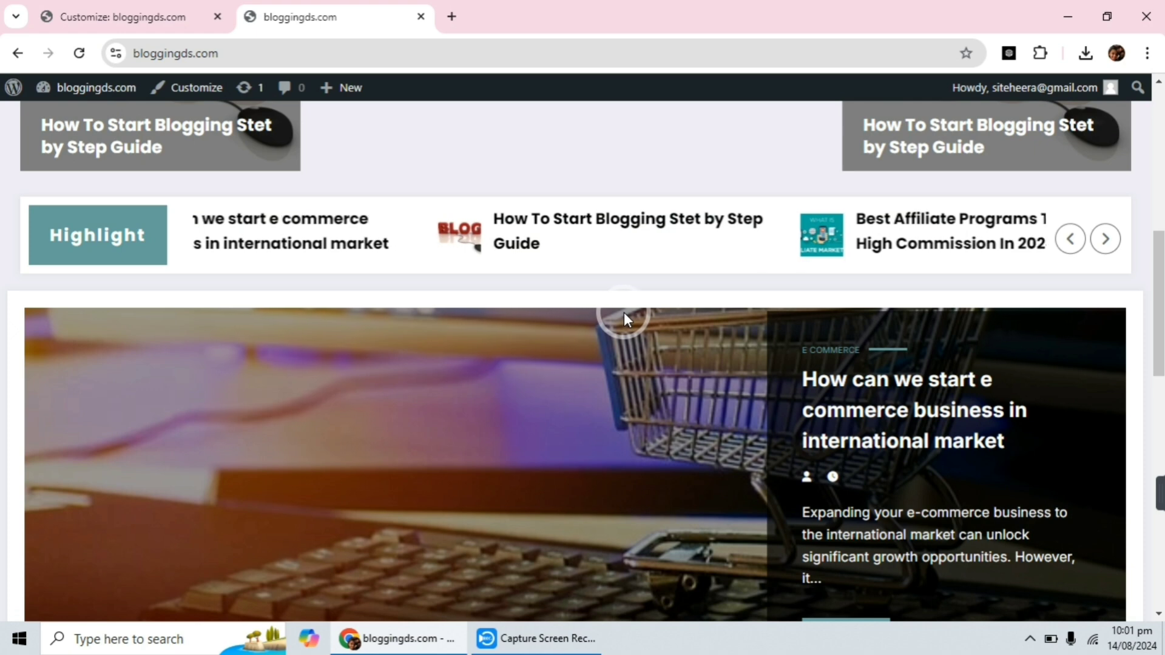
# Set the Heading Layout back to the first style in the Customizer and publish the change
pyautogui.click(119, 9)
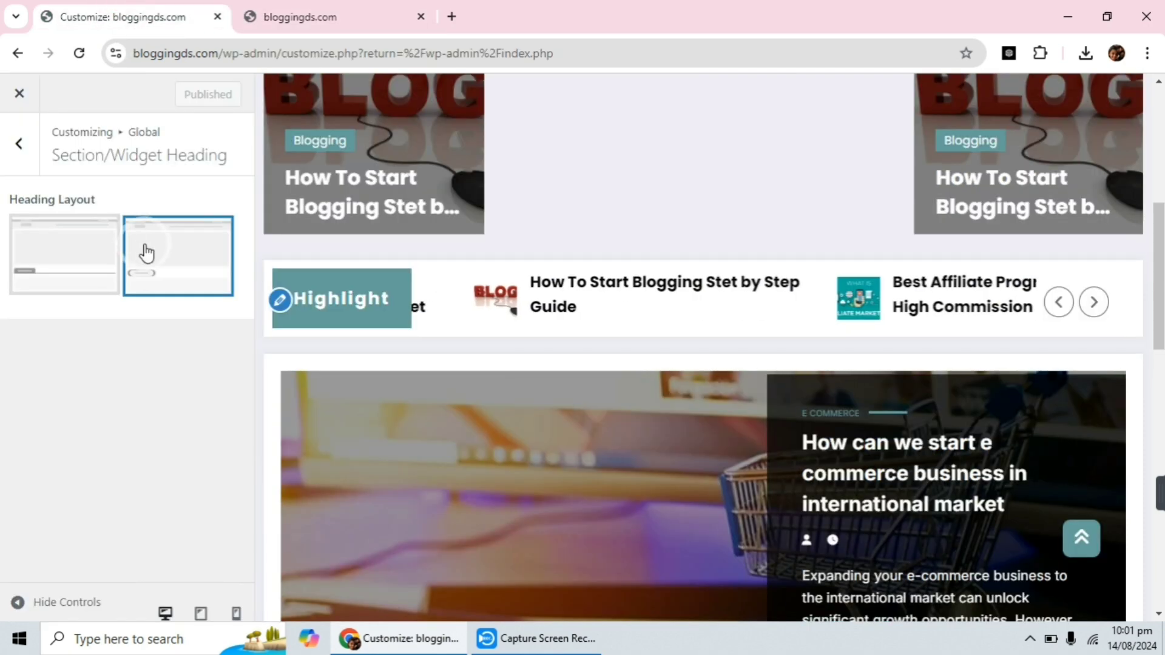
pyautogui.click(65, 263)
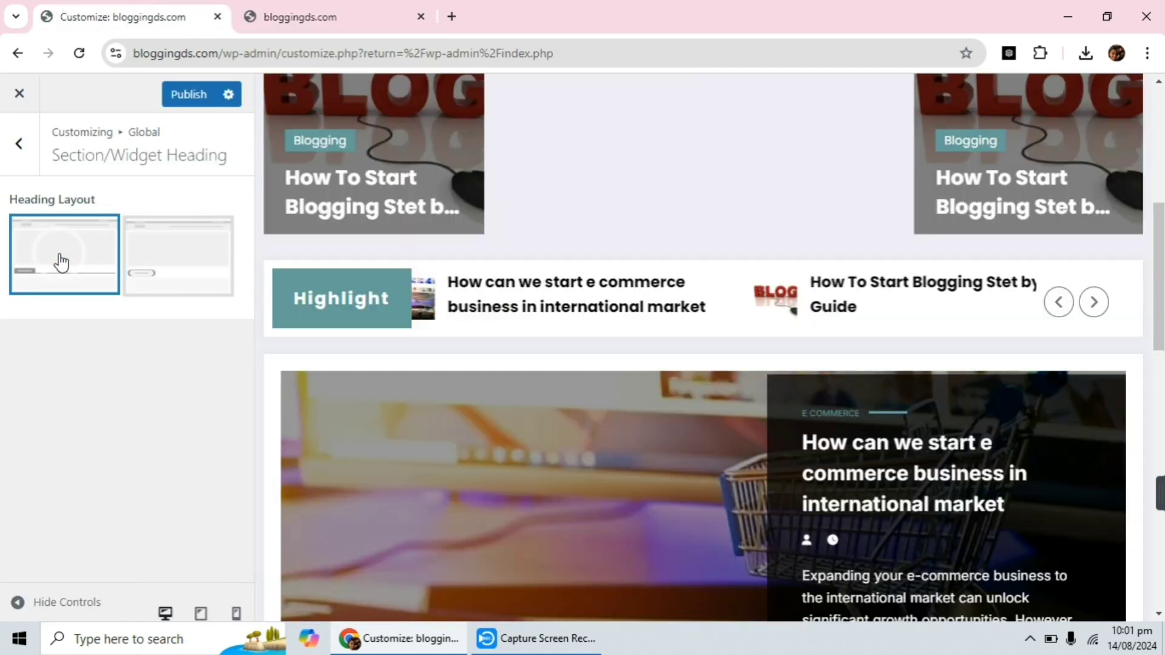
pyautogui.click(177, 107)
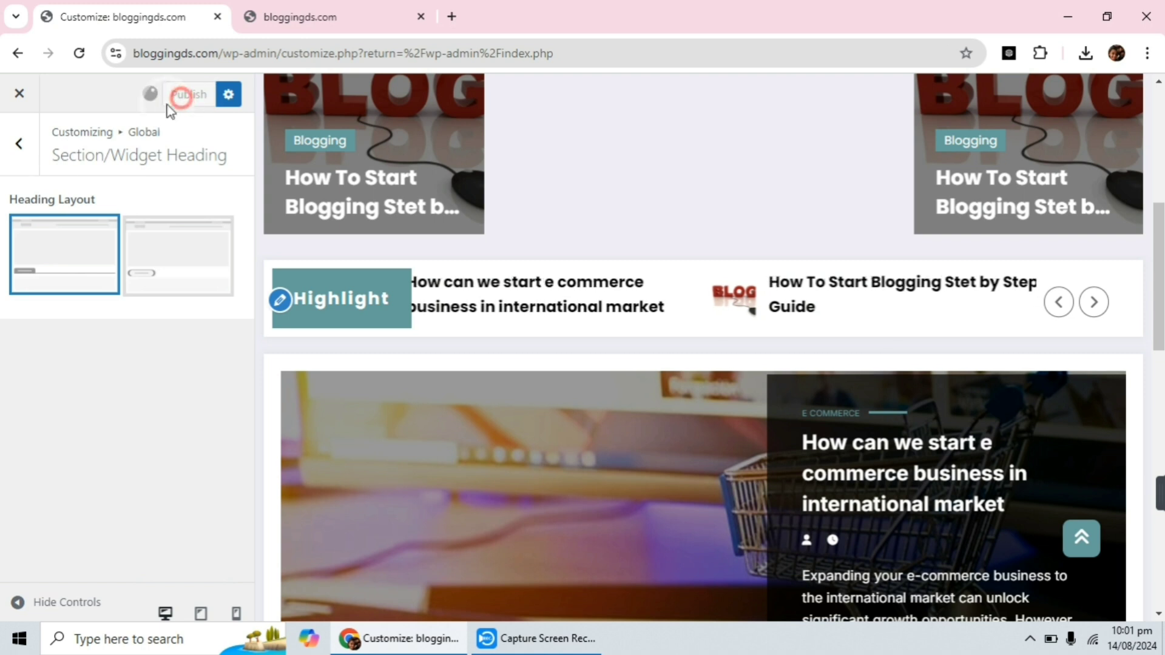
# In the Global Date Formatting settings, display dates As Modified Date and keep the Date Format as According To Wordpress
pyautogui.click(21, 154)
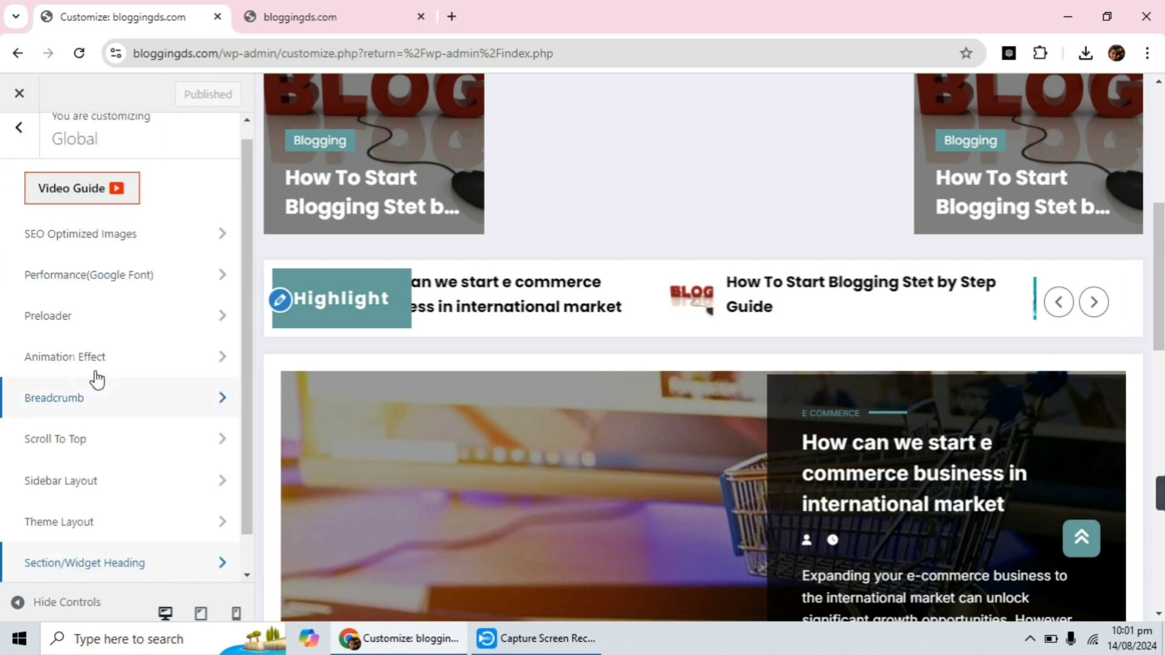
pyautogui.scroll(-1, 96, 376)
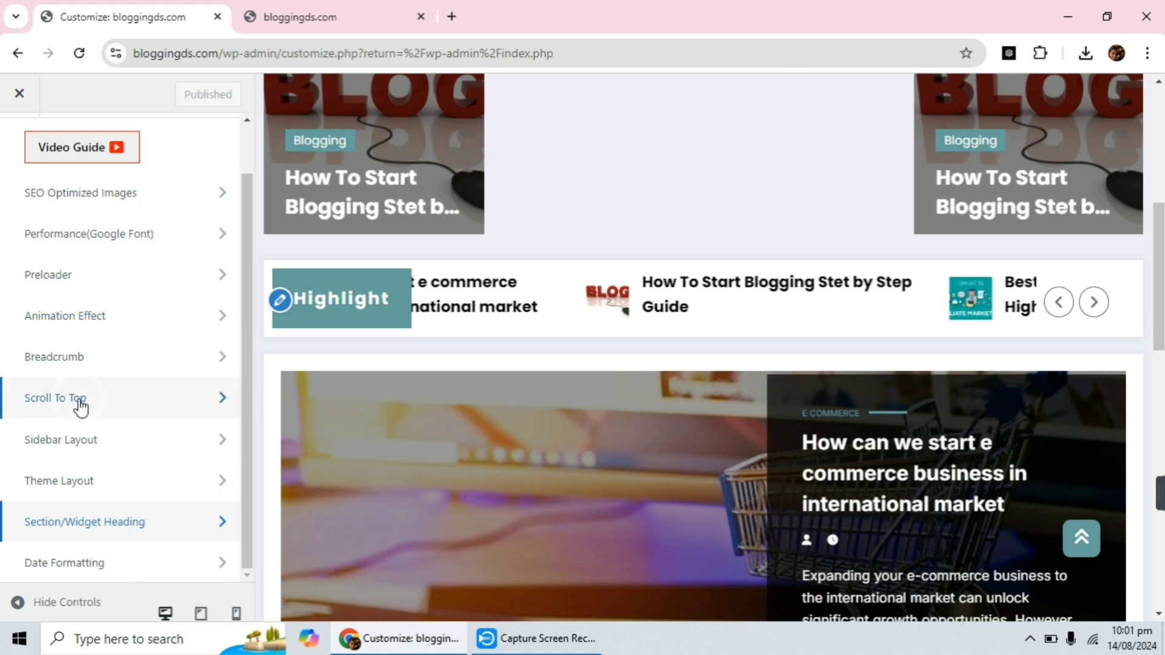
pyautogui.click(92, 570)
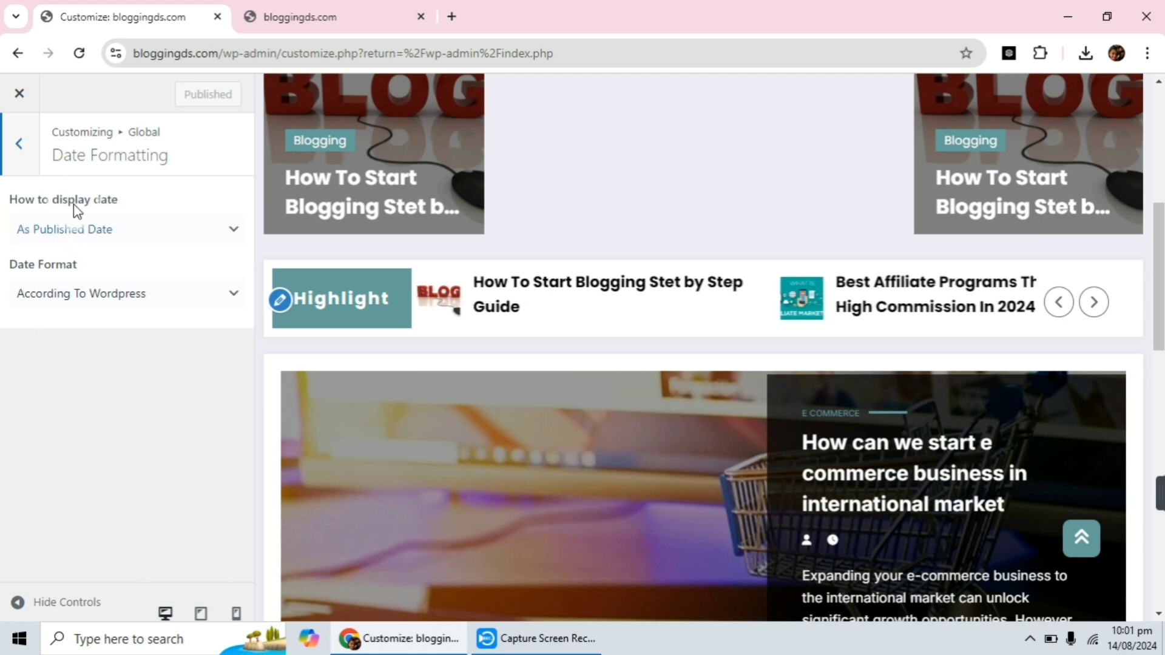
pyautogui.click(165, 234)
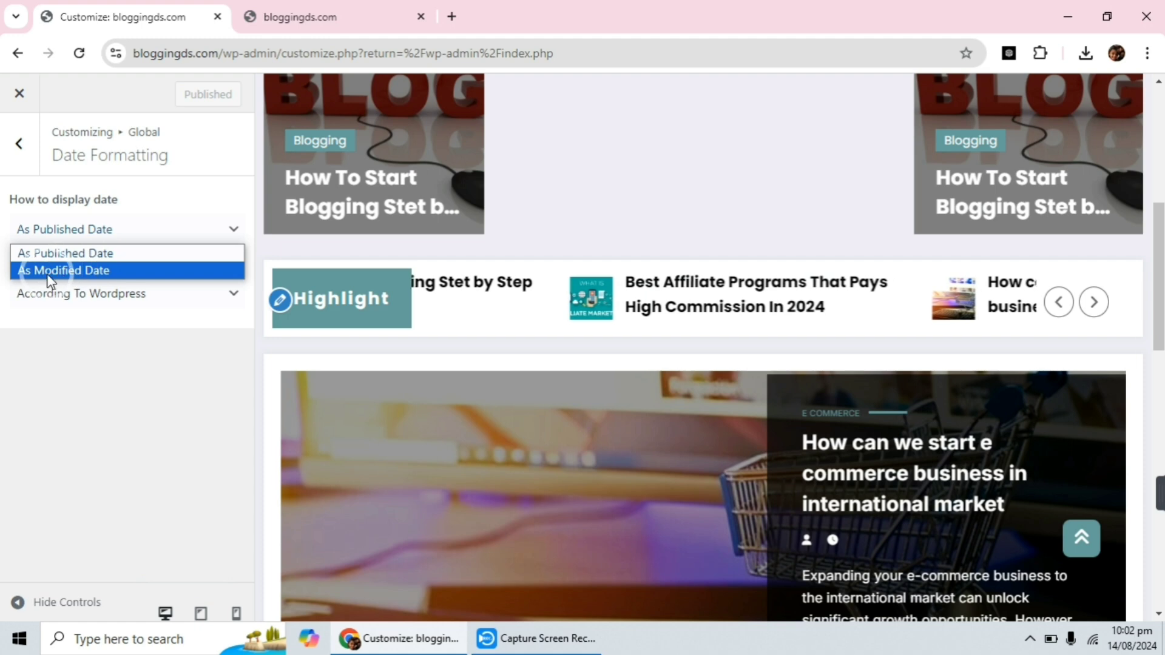
pyautogui.click(104, 270)
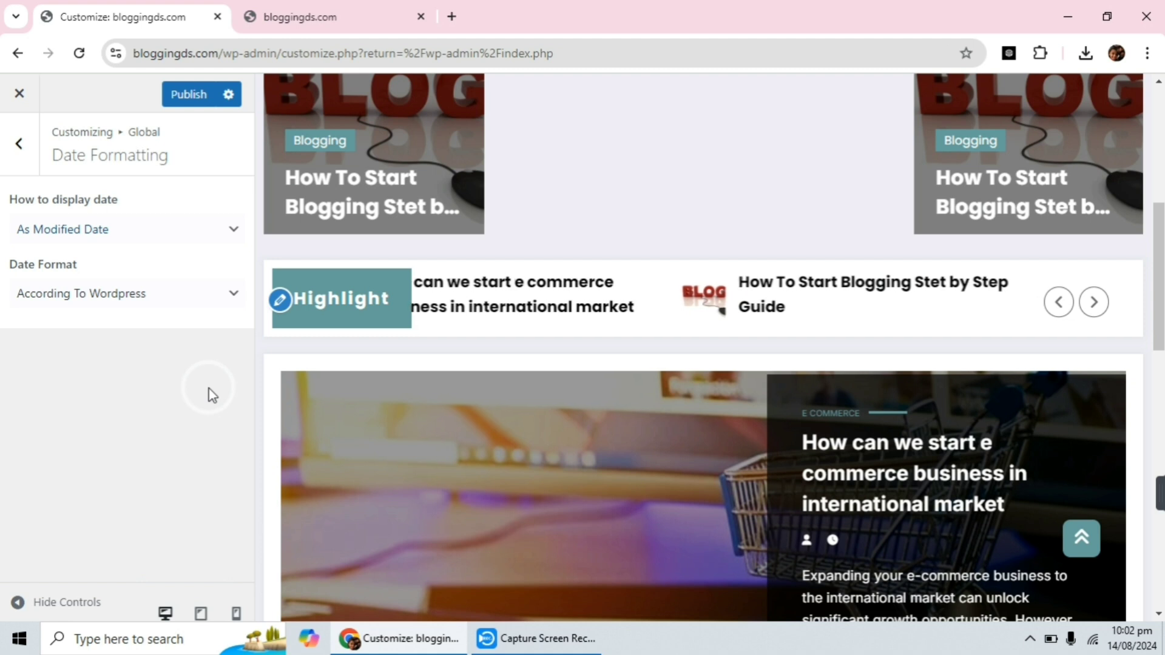
pyautogui.click(148, 308)
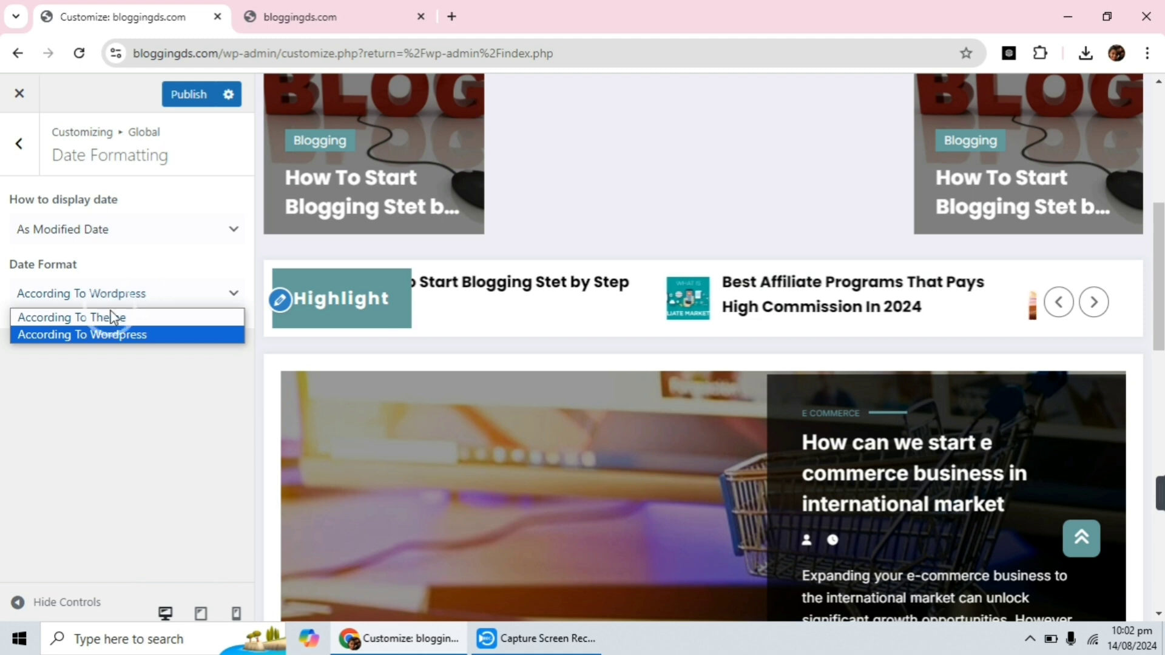
pyautogui.click(90, 338)
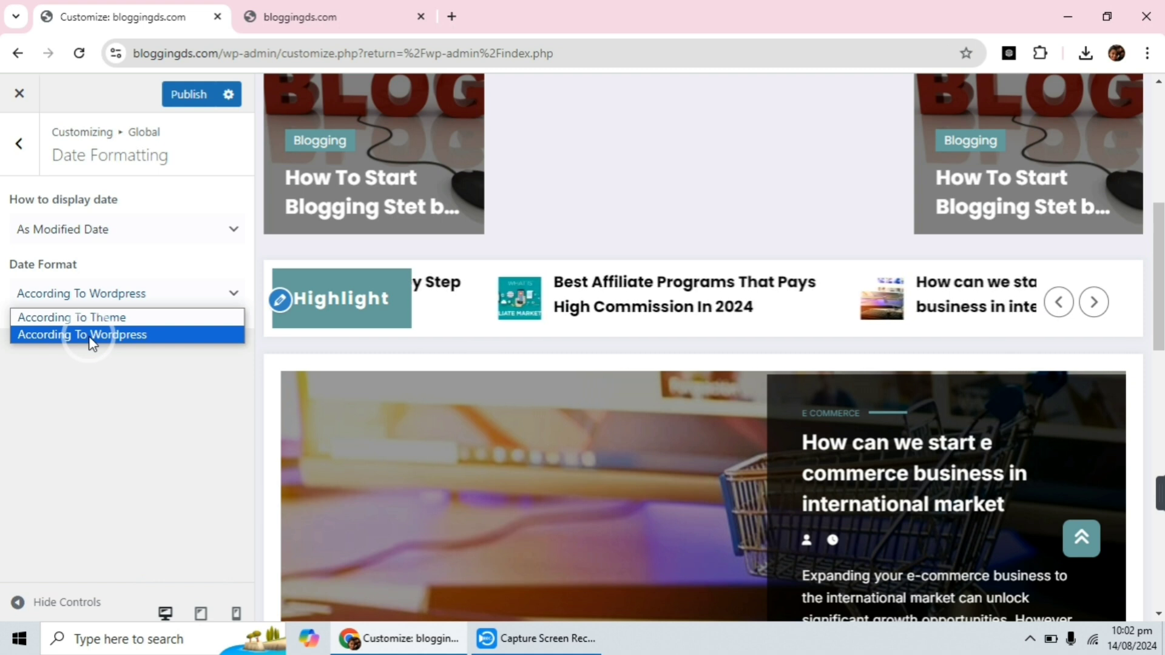
pyautogui.click(134, 369)
# Open the Category Color settings and examine the category labels on the live homepage
pyautogui.click(24, 159)
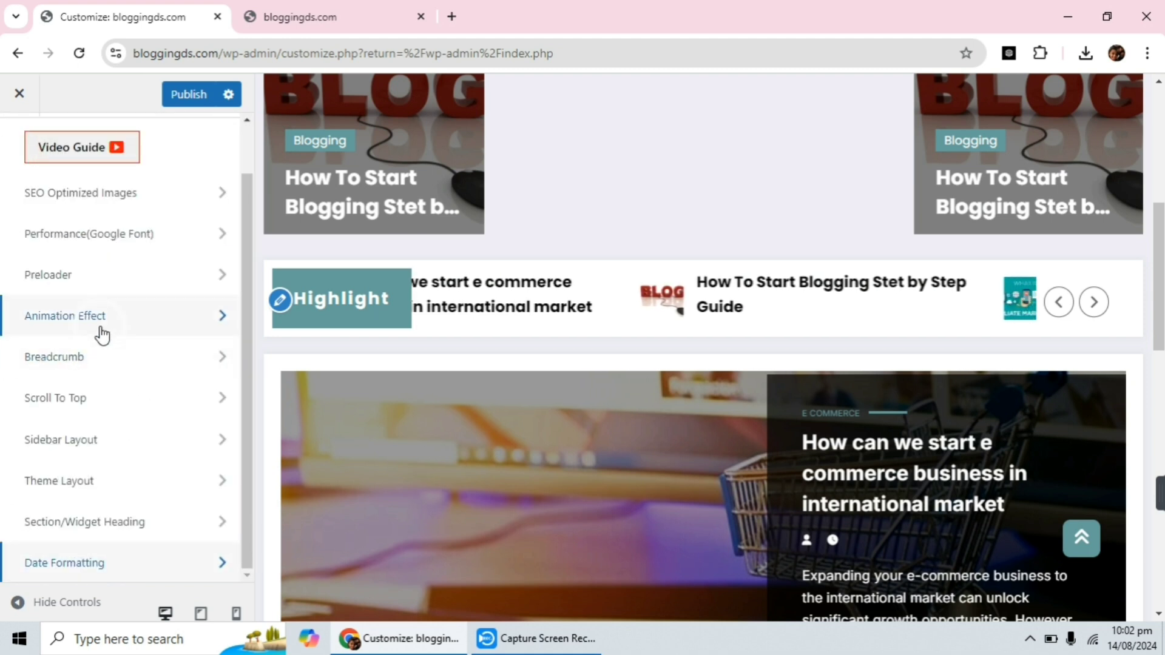
pyautogui.scroll(1, 102, 335)
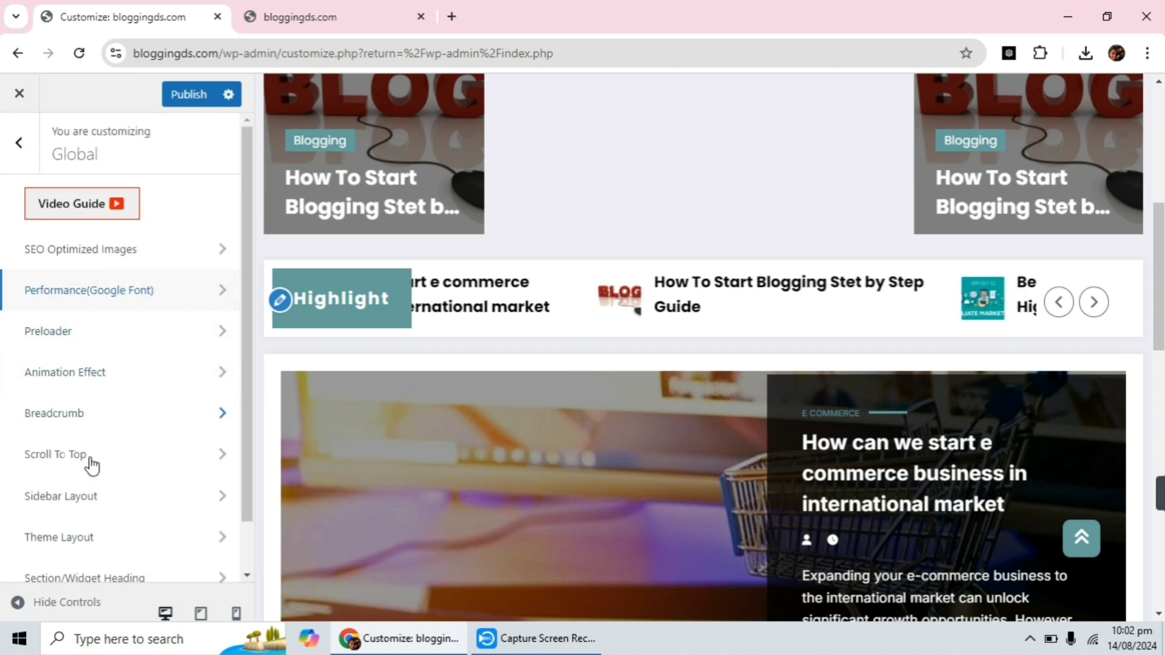
pyautogui.click(22, 159)
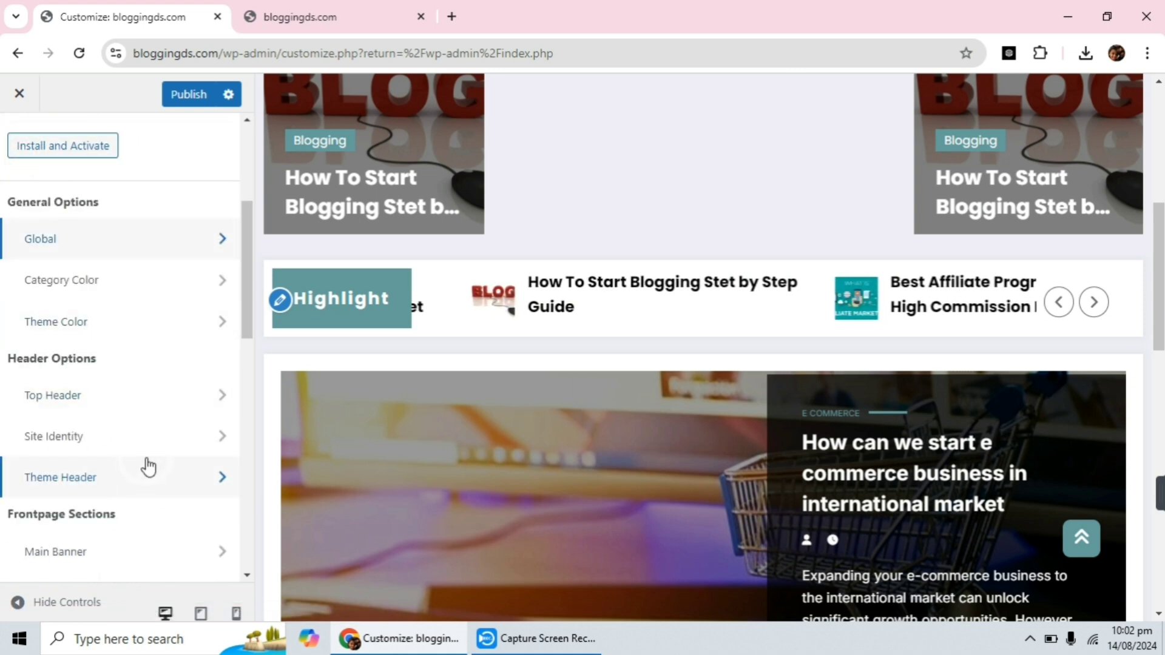
pyautogui.click(104, 280)
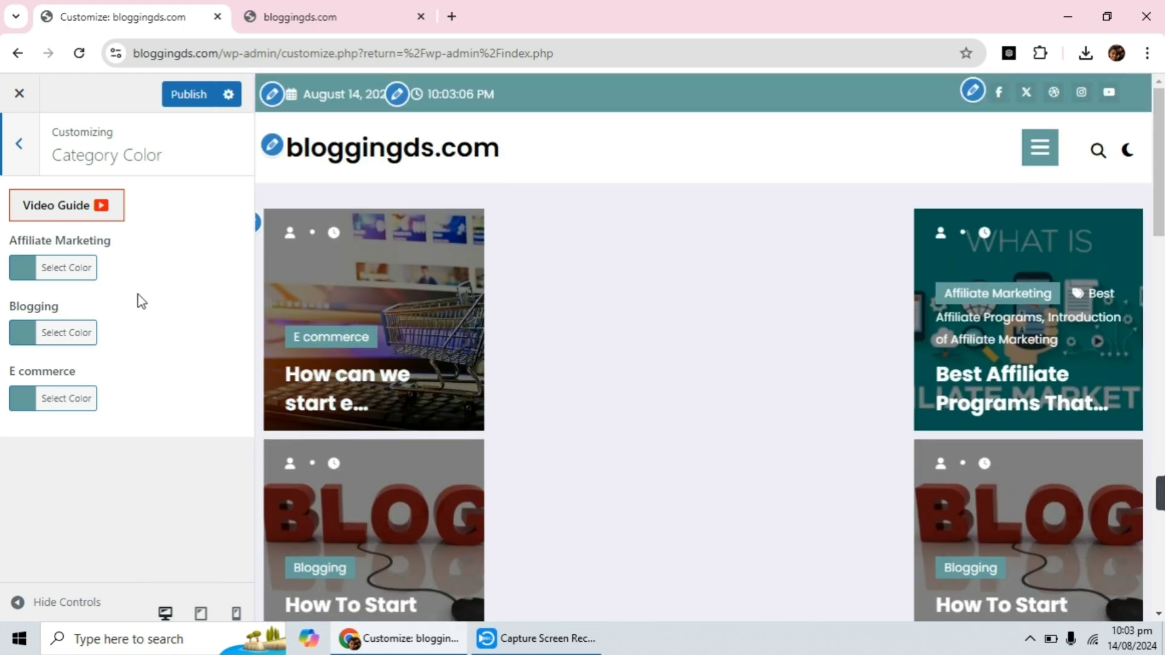
pyautogui.click(300, 17)
pyautogui.scroll(10, 341, 208)
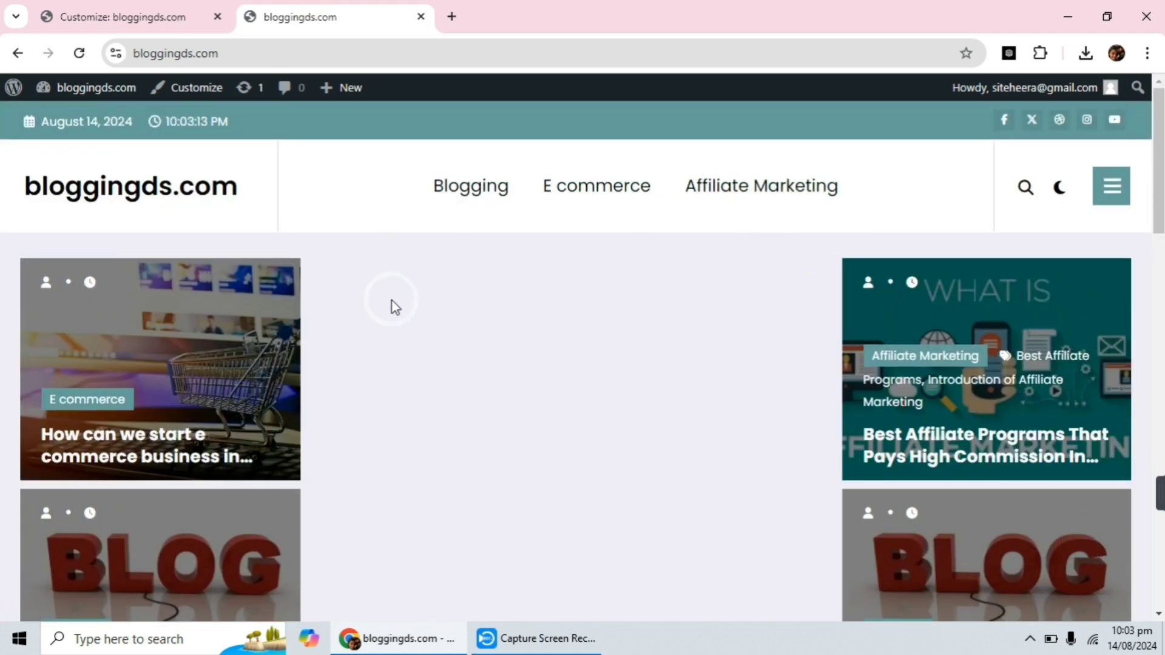
pyautogui.scroll(-1, 425, 283)
pyautogui.scroll(-1, 425, 284)
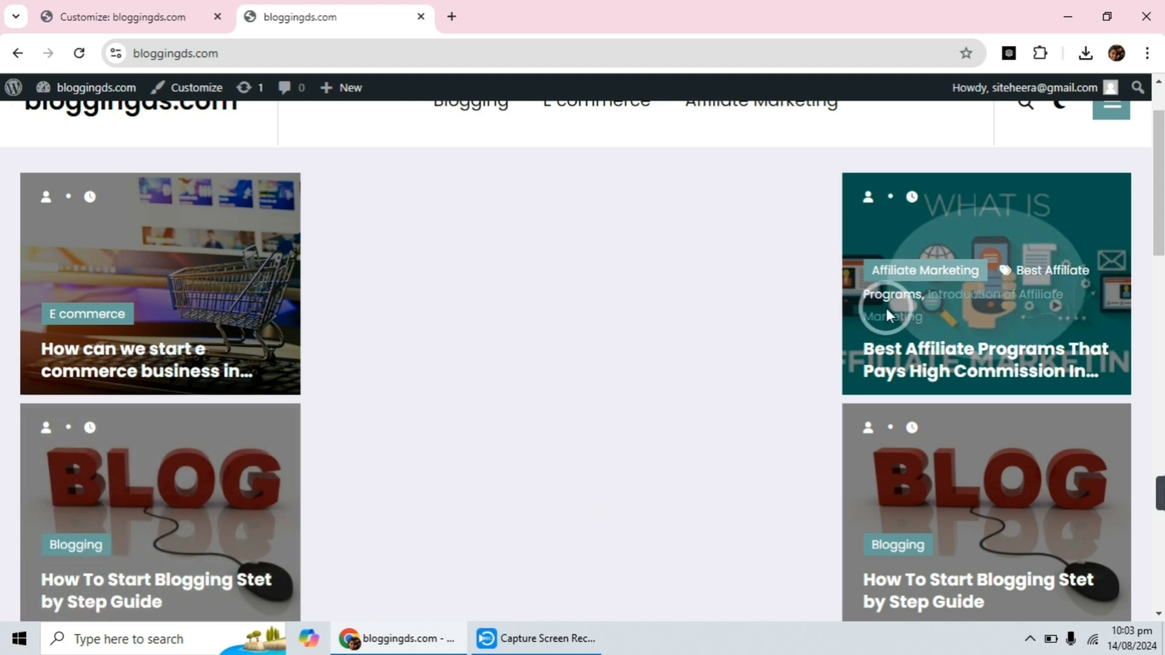
# Set the Affiliate Marketing category color to red #dd3333 in the Customizer
pyautogui.click(96, 7)
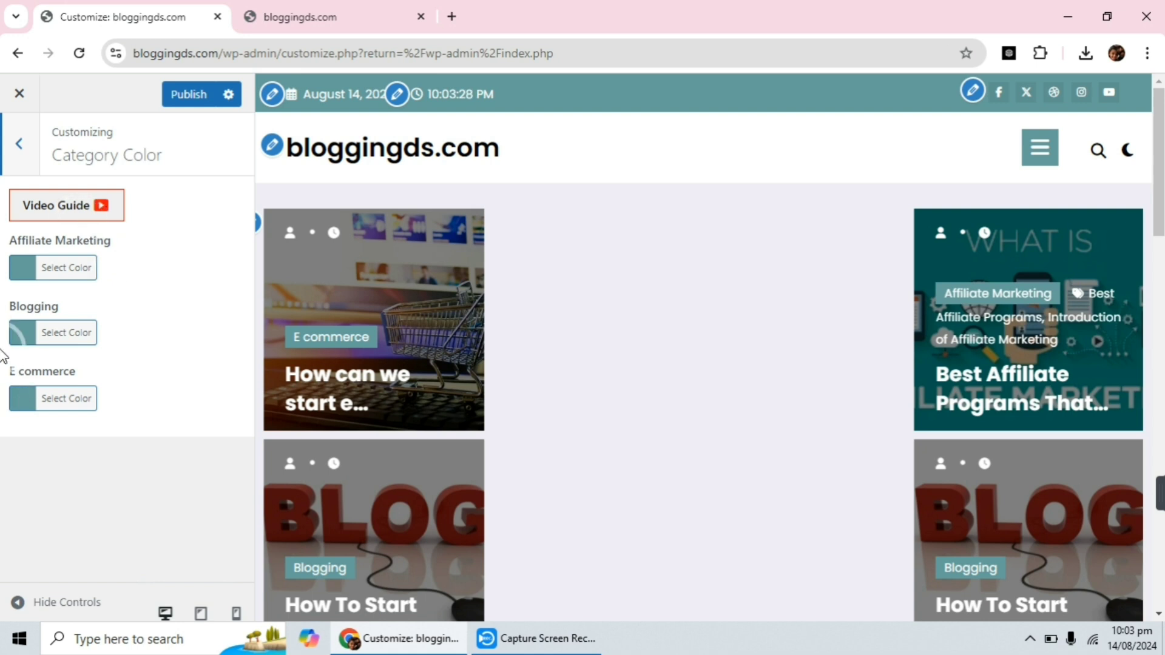
pyautogui.click(23, 274)
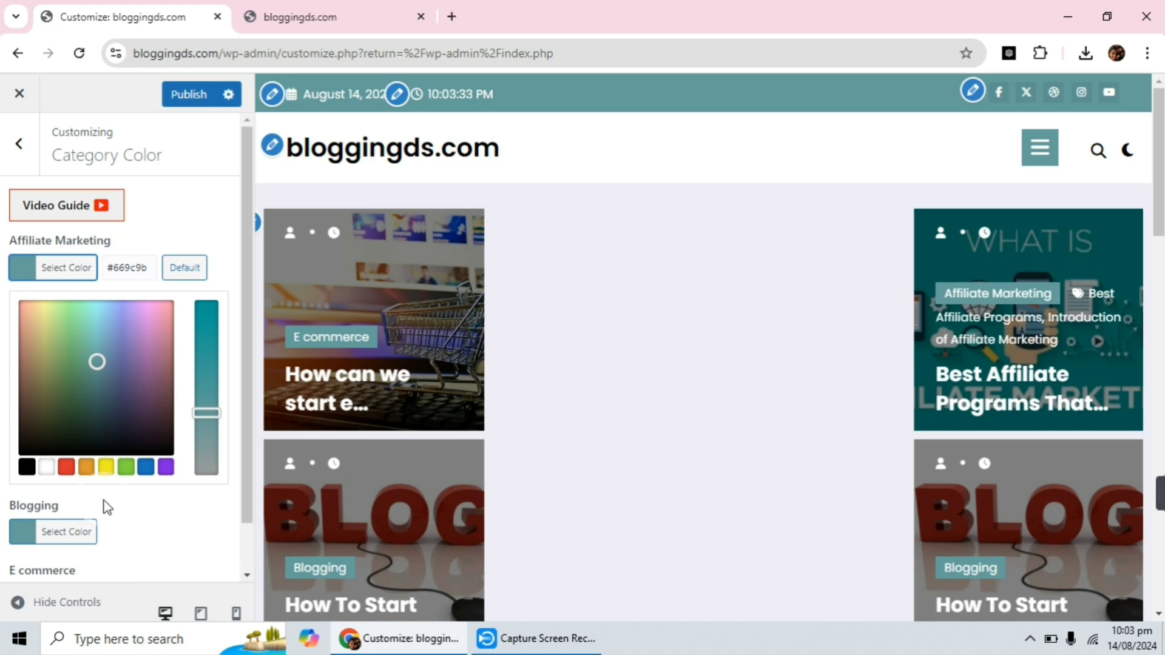
pyautogui.click(66, 467)
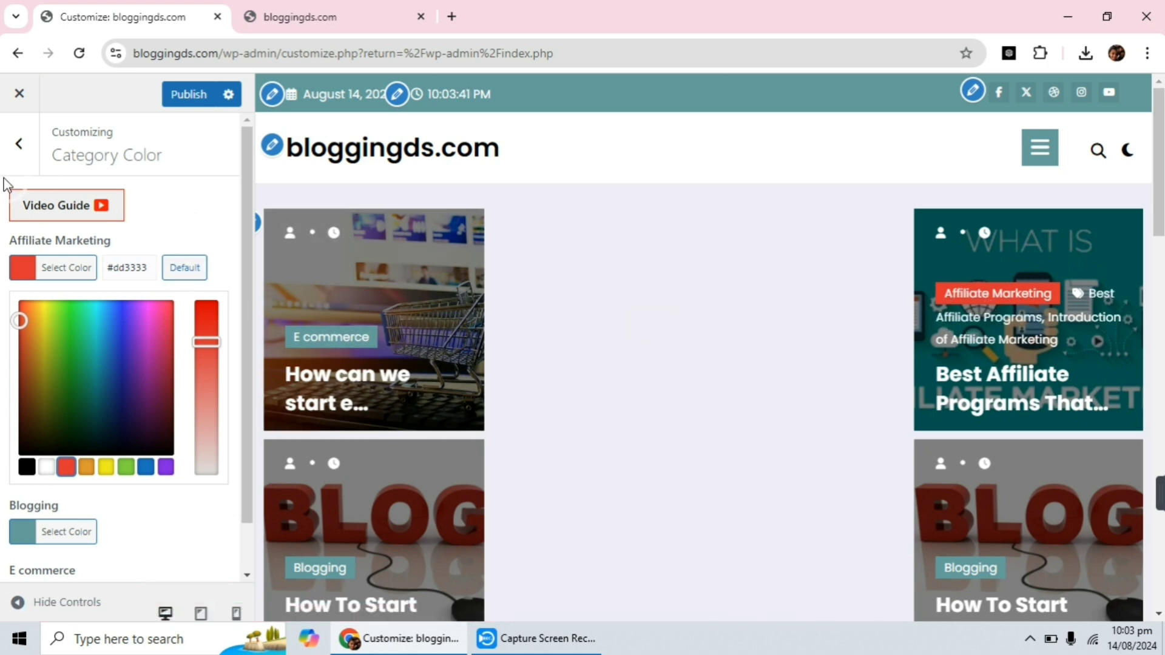
pyautogui.scroll(-1, 139, 334)
pyautogui.click(66, 413)
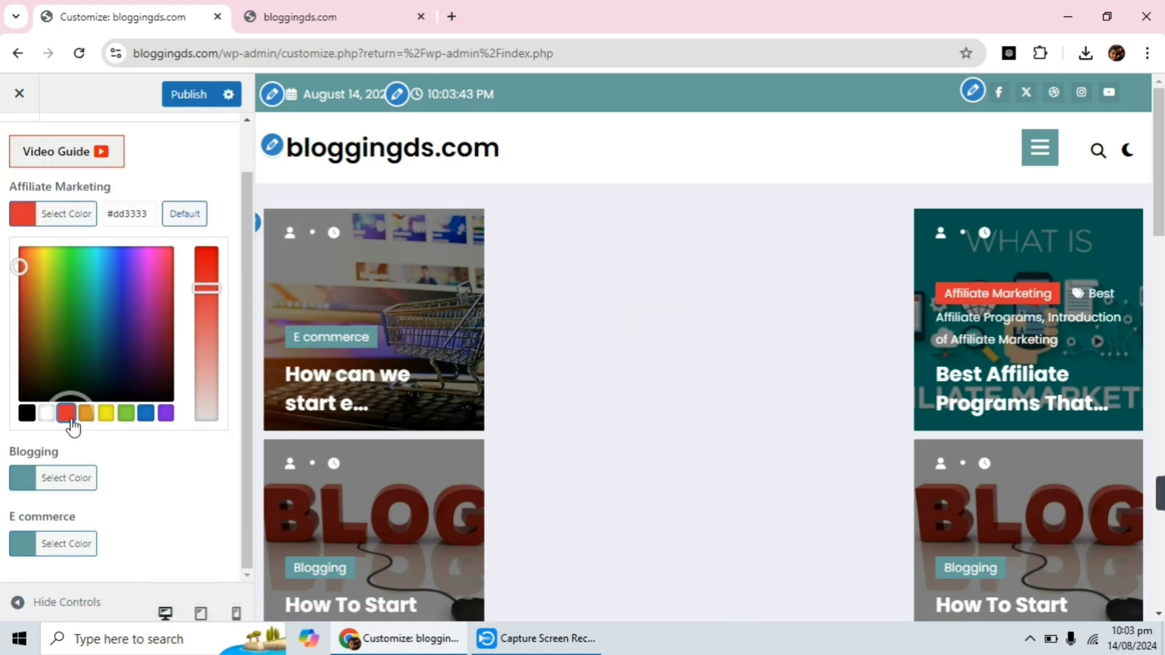
# Set the Blogging and E commerce category colors to red #dd3333
pyautogui.click(22, 479)
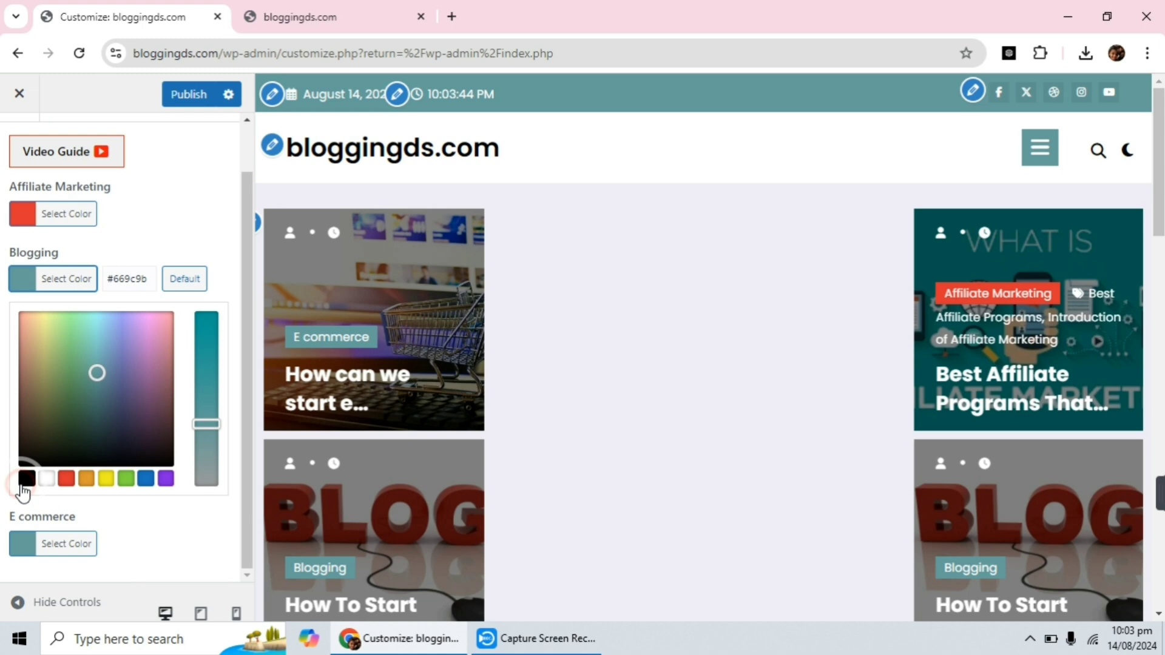
pyautogui.click(65, 479)
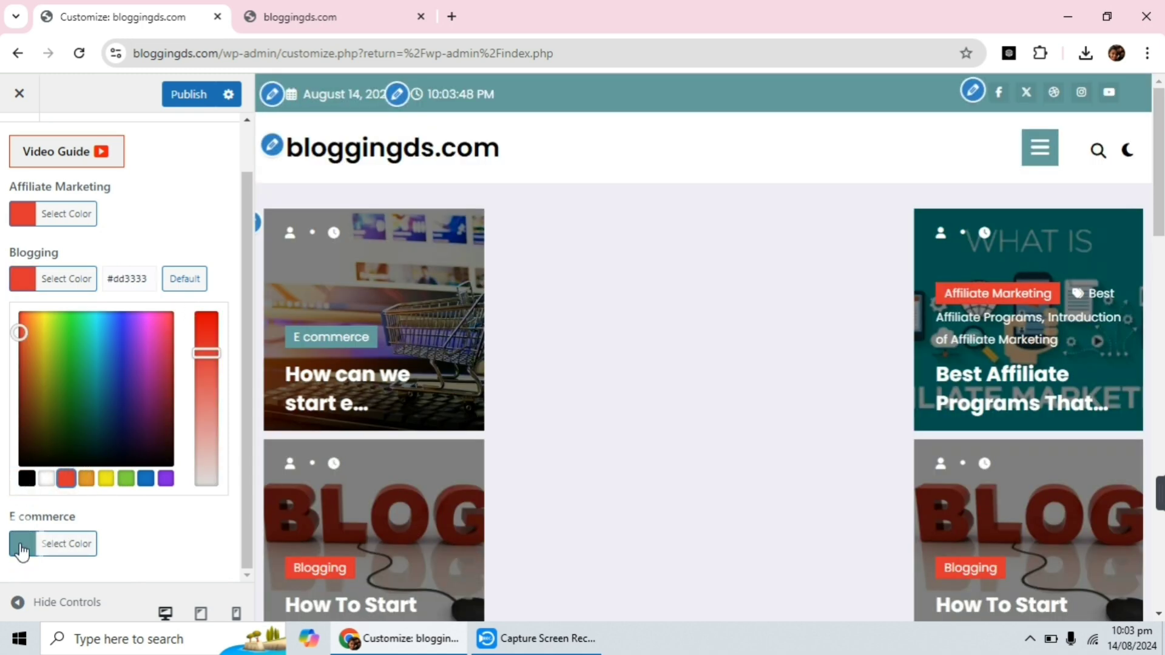
pyautogui.click(21, 550)
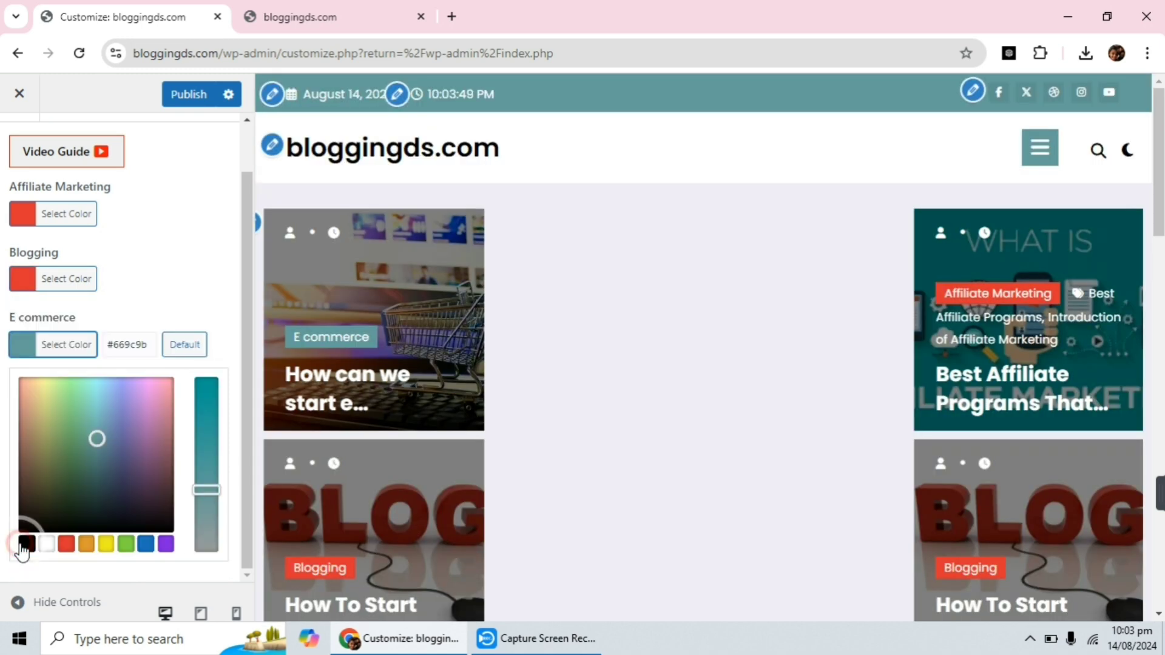
pyautogui.click(63, 547)
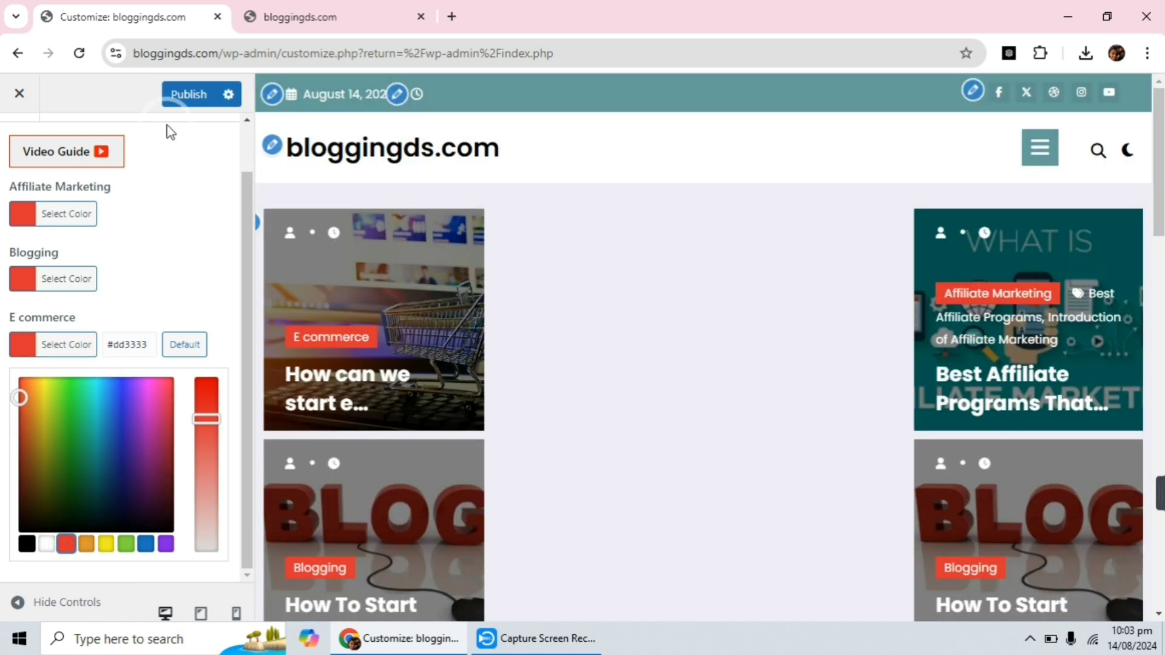
# Publish the category colors and reload the live homepage to check the category labels
pyautogui.click(184, 95)
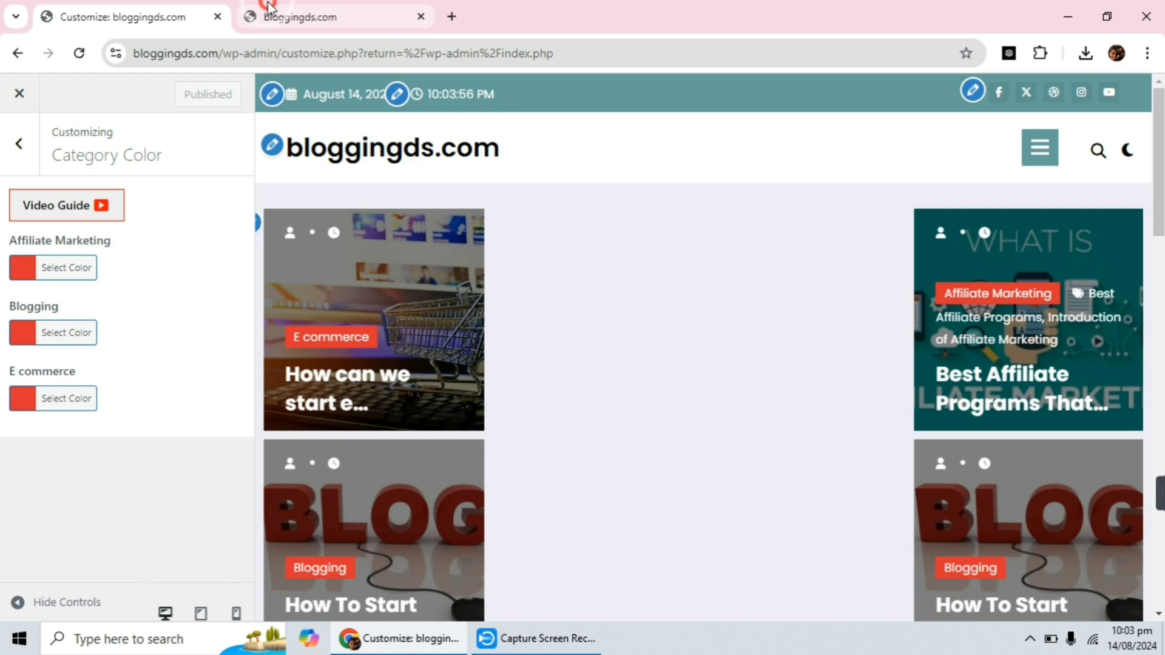
pyautogui.click(291, 16)
pyautogui.scroll(2, 552, 328)
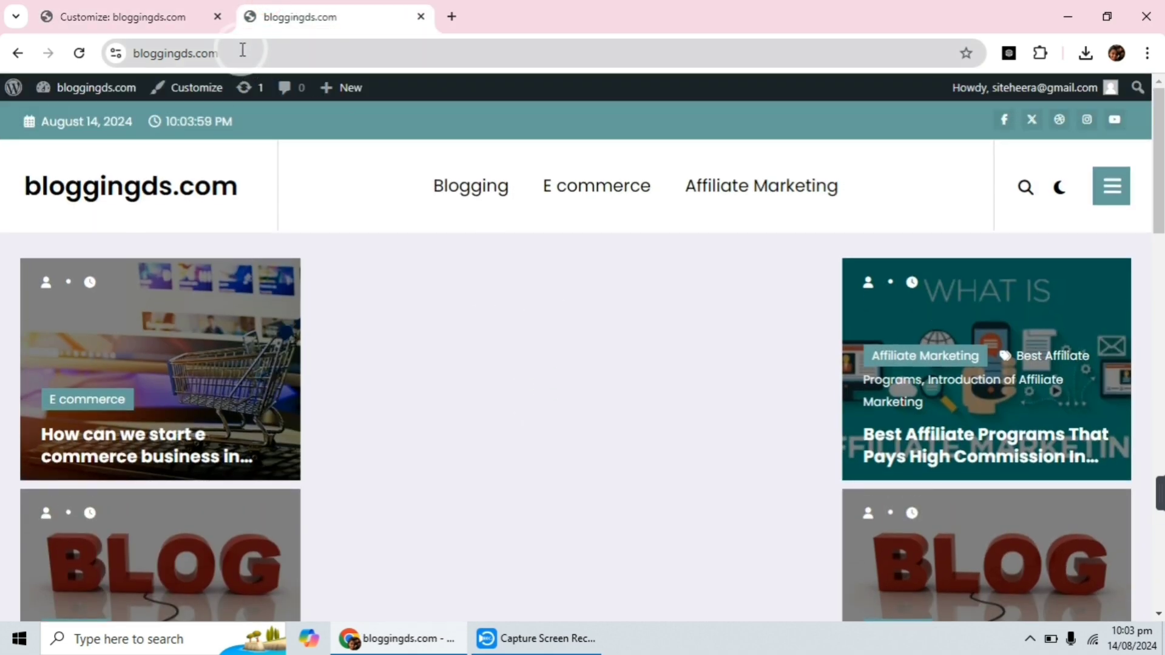
pyautogui.click(79, 53)
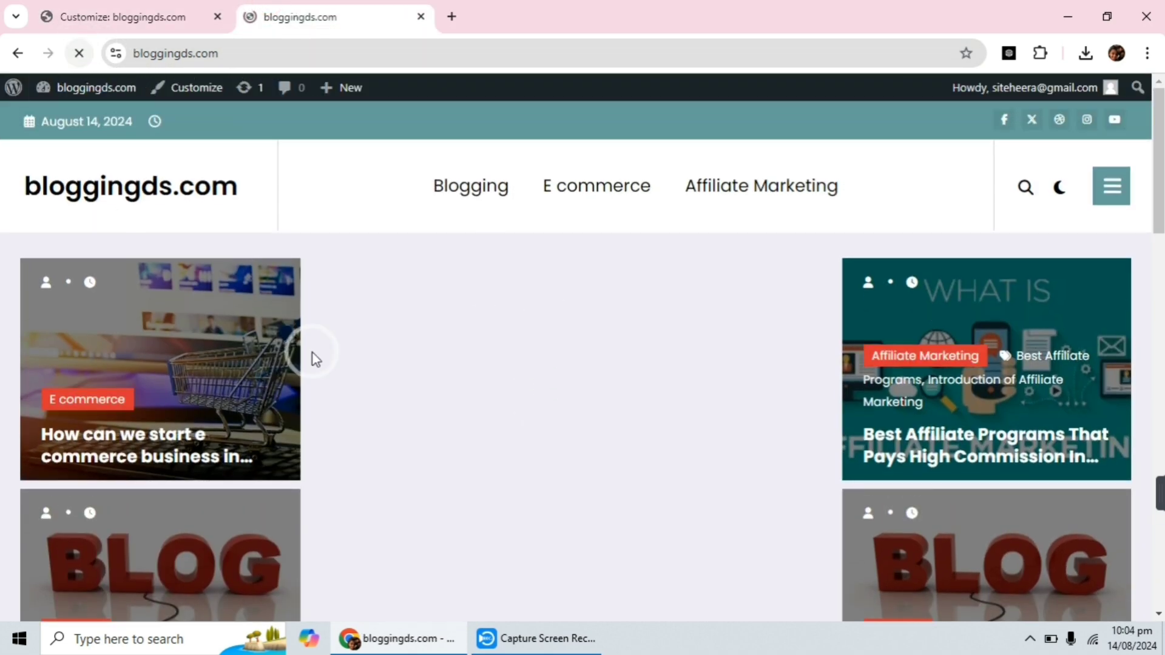
pyautogui.scroll(-3, 398, 297)
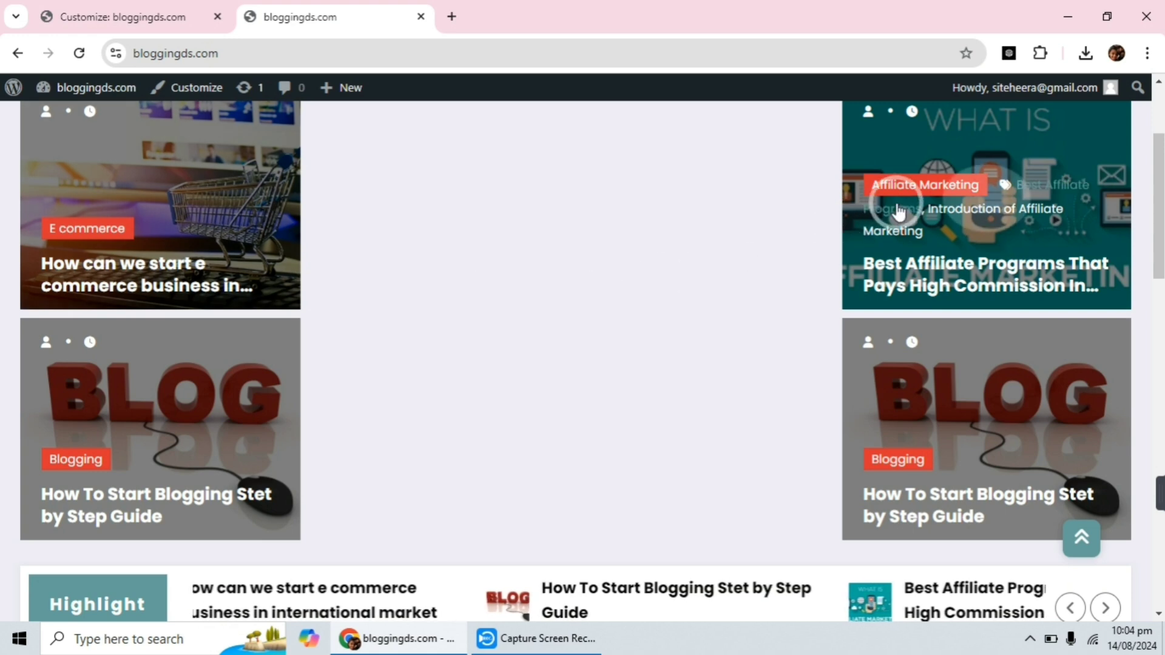
pyautogui.scroll(3, 468, 341)
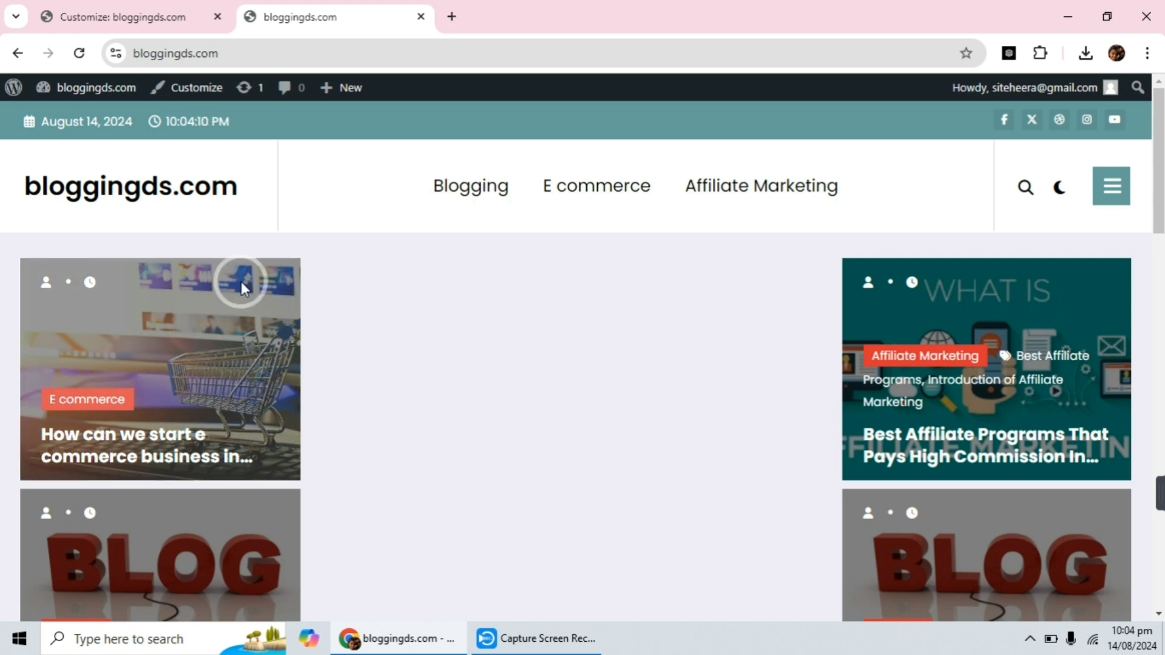
# Return to the Customizer, leave Category Color and open the Theme Color settings
pyautogui.click(117, 11)
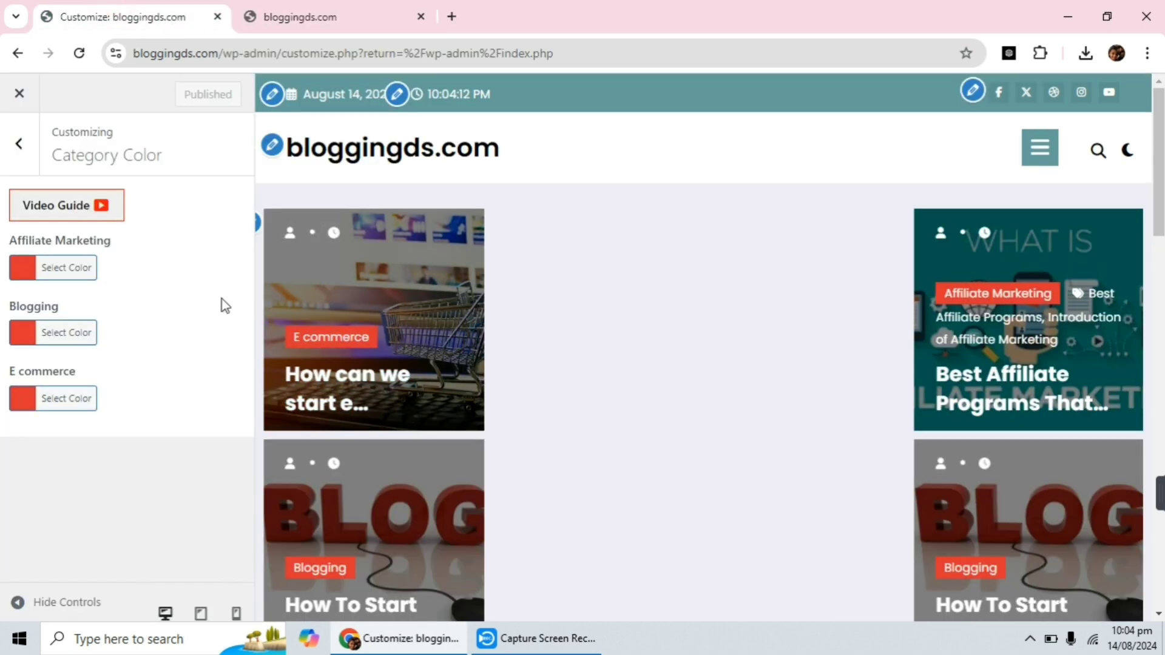
pyautogui.click(28, 148)
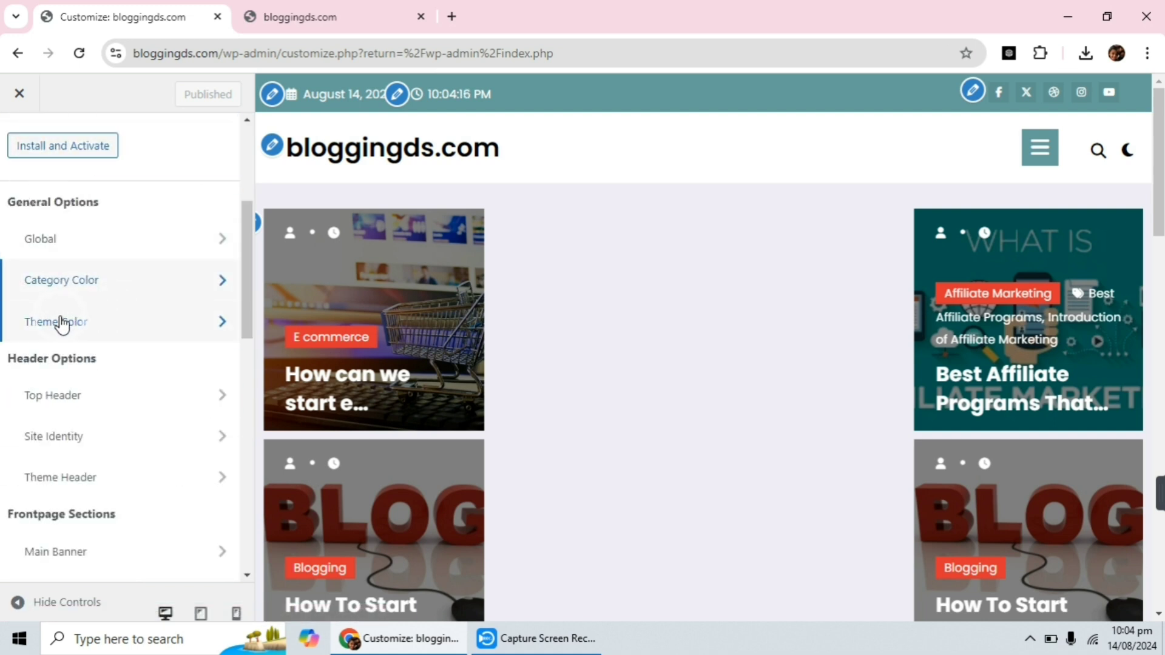
pyautogui.click(122, 338)
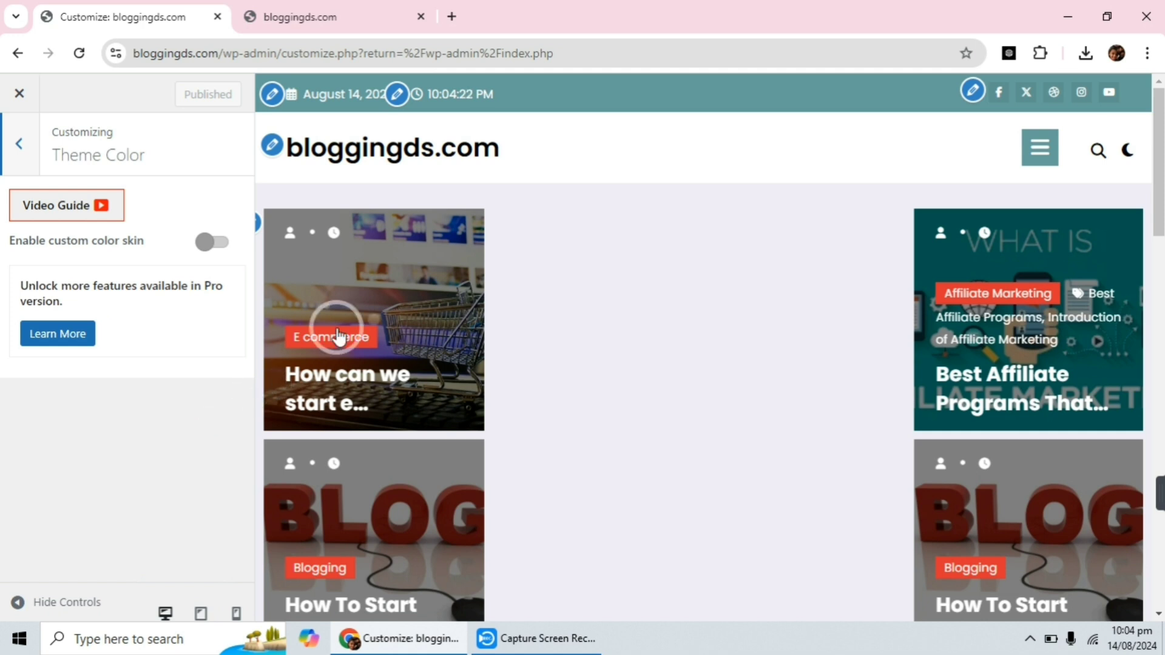
# Check the theme color on the live homepage from header to footer, then return to the Customizer
pyautogui.click(308, 12)
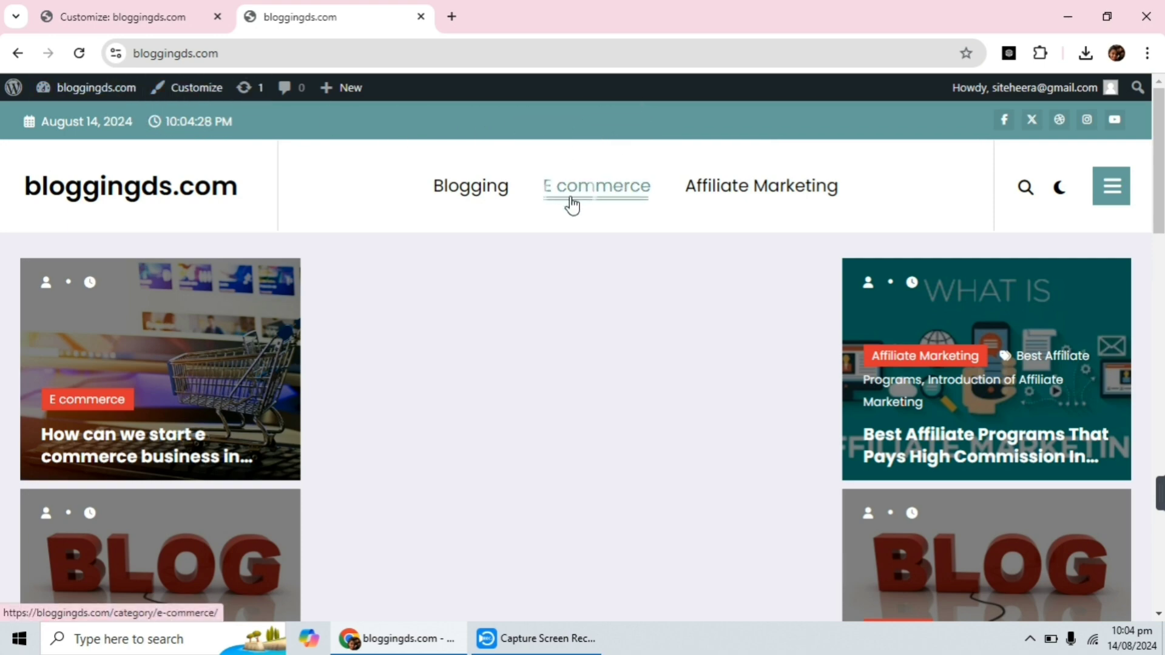
pyautogui.scroll(-15, 564, 213)
pyautogui.scroll(15, 543, 258)
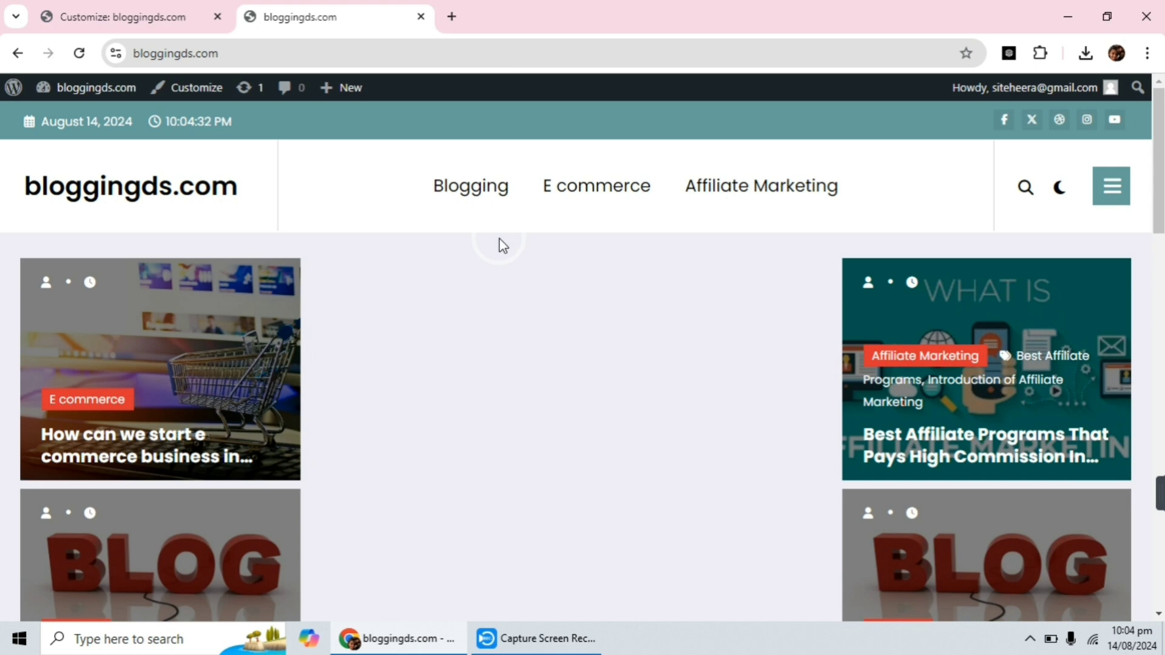
pyautogui.click(151, 16)
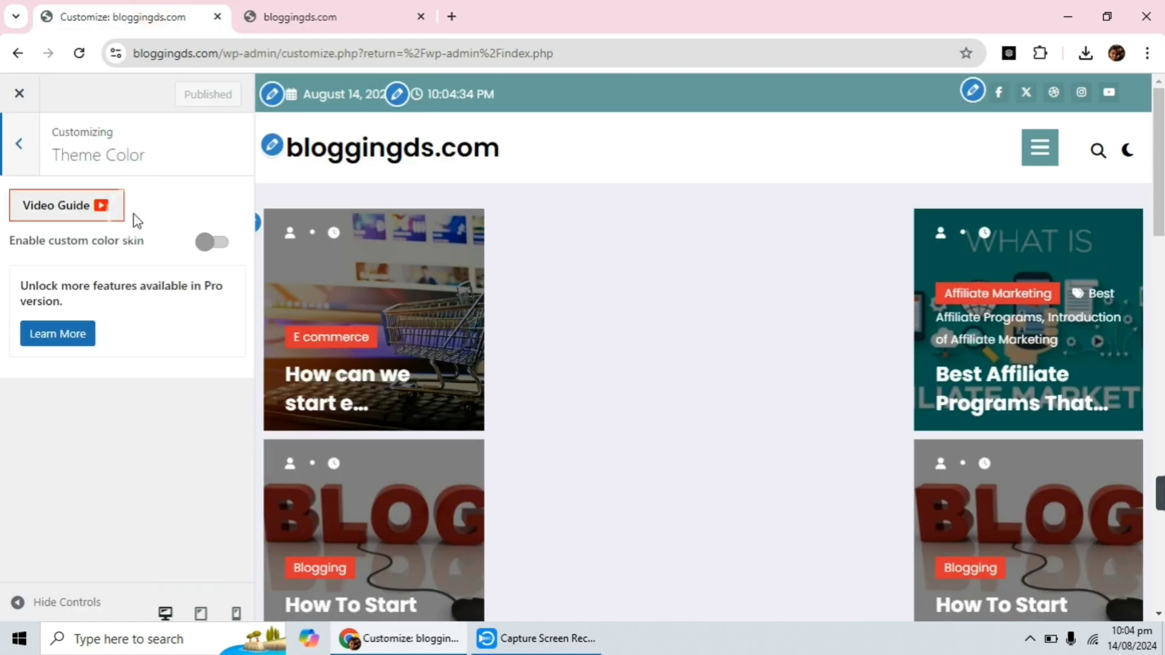
# Enable the custom color skin, preview the red #dd3333 preset, and adjust the skin color to #dd1a1a
pyautogui.click(214, 243)
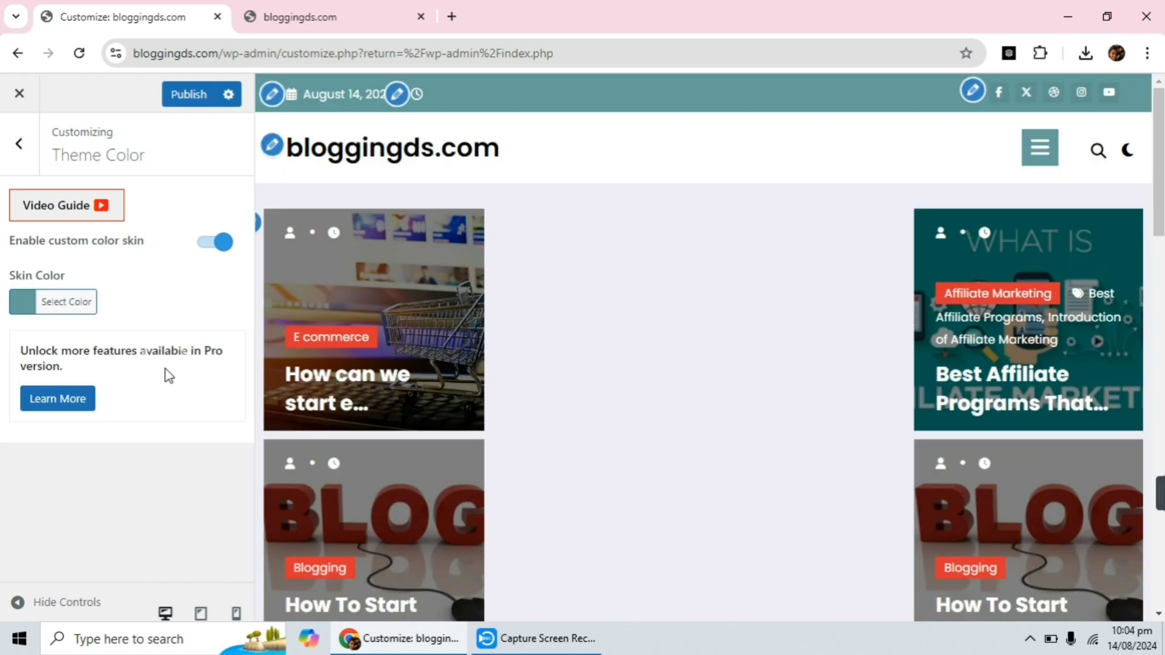
pyautogui.click(22, 306)
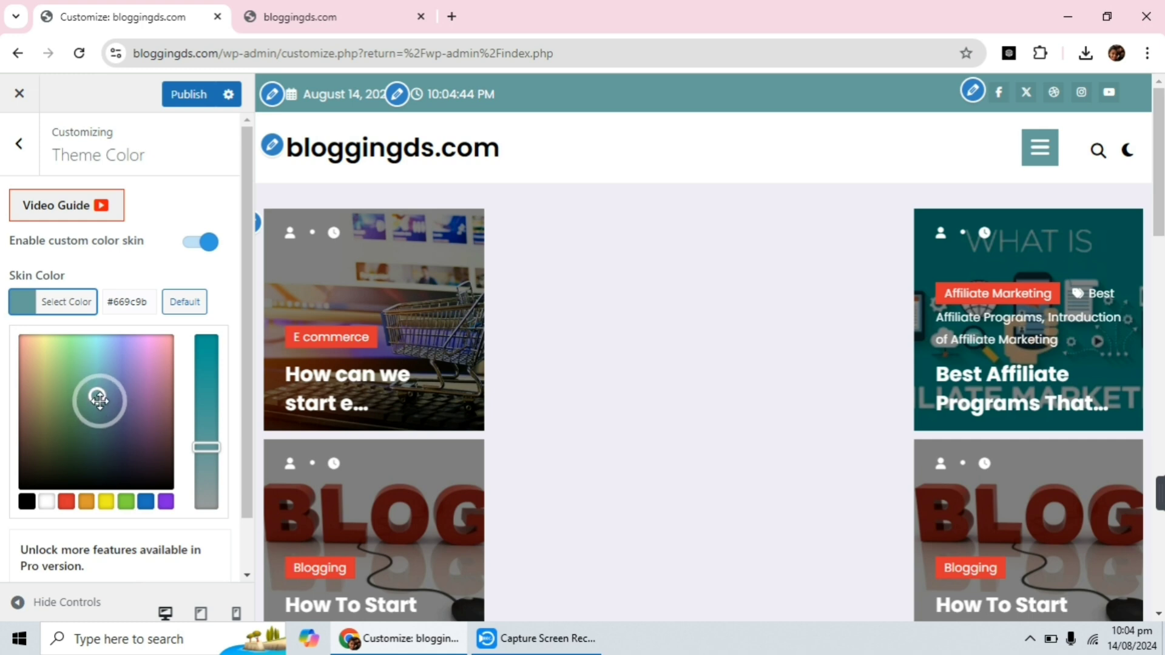
pyautogui.moveTo(99, 400); pyautogui.dragTo(48, 351)
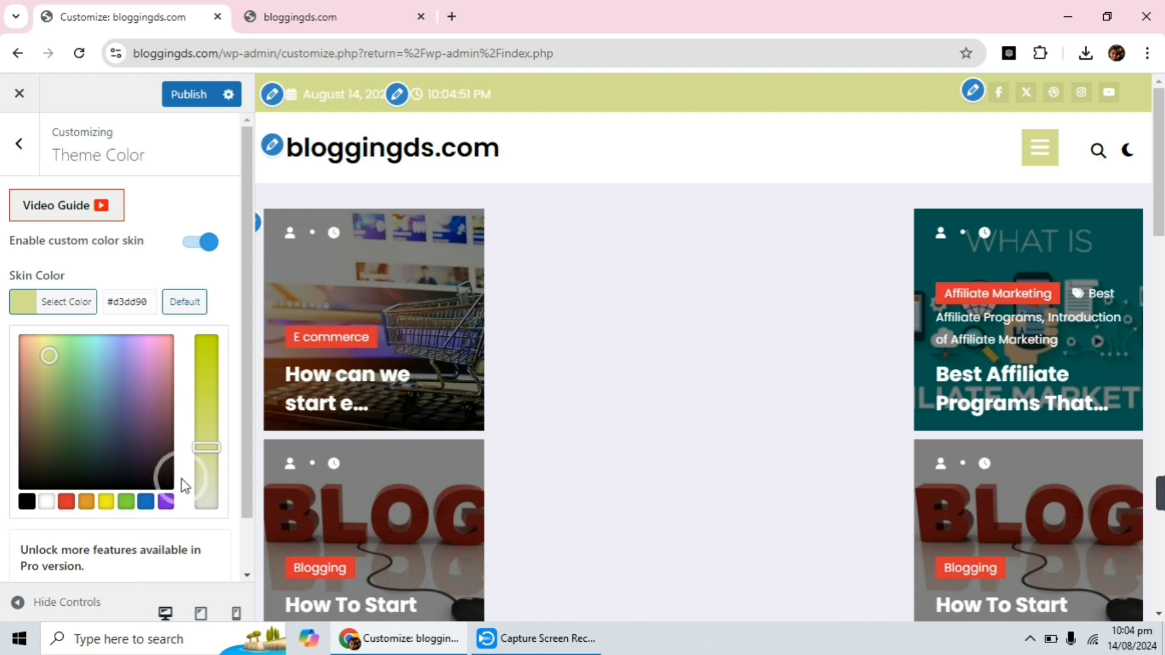
pyautogui.click(68, 504)
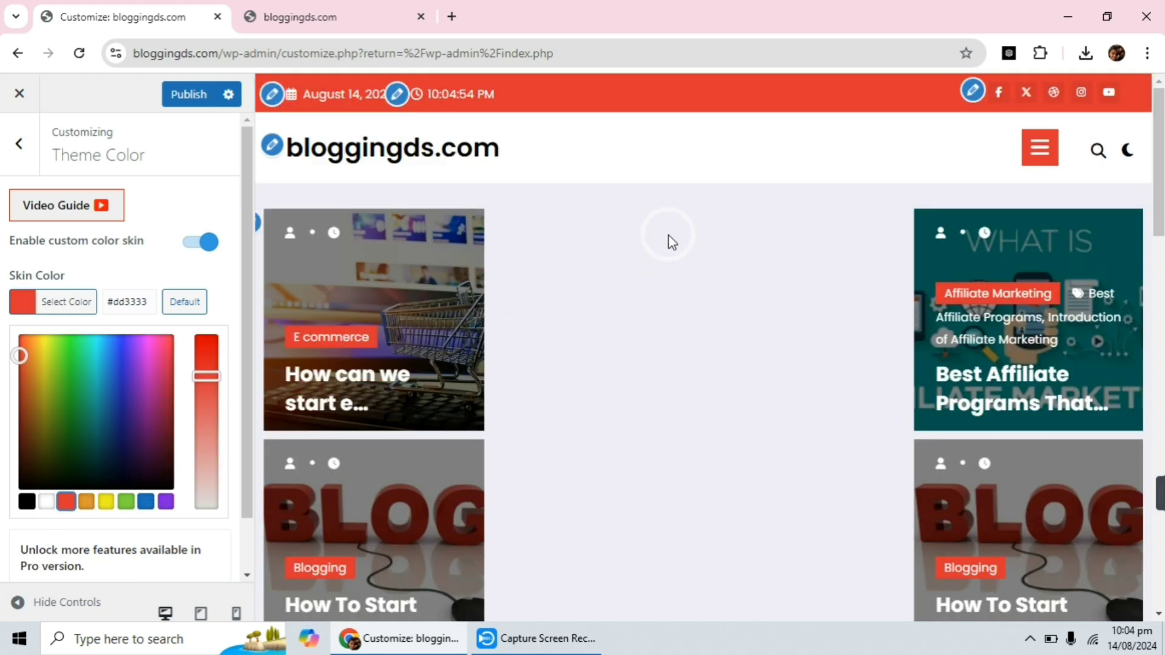
pyautogui.scroll(-10, 670, 241)
pyautogui.scroll(12, 751, 395)
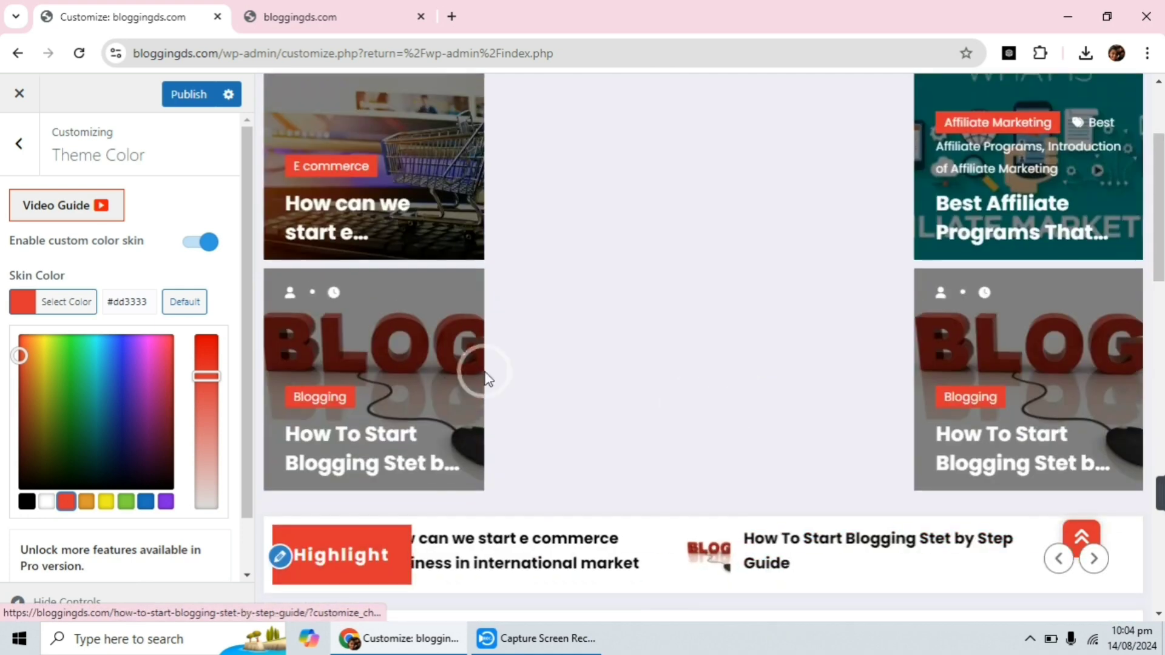
pyautogui.scroll(3, 485, 378)
pyautogui.moveTo(206, 376); pyautogui.dragTo(207, 359)
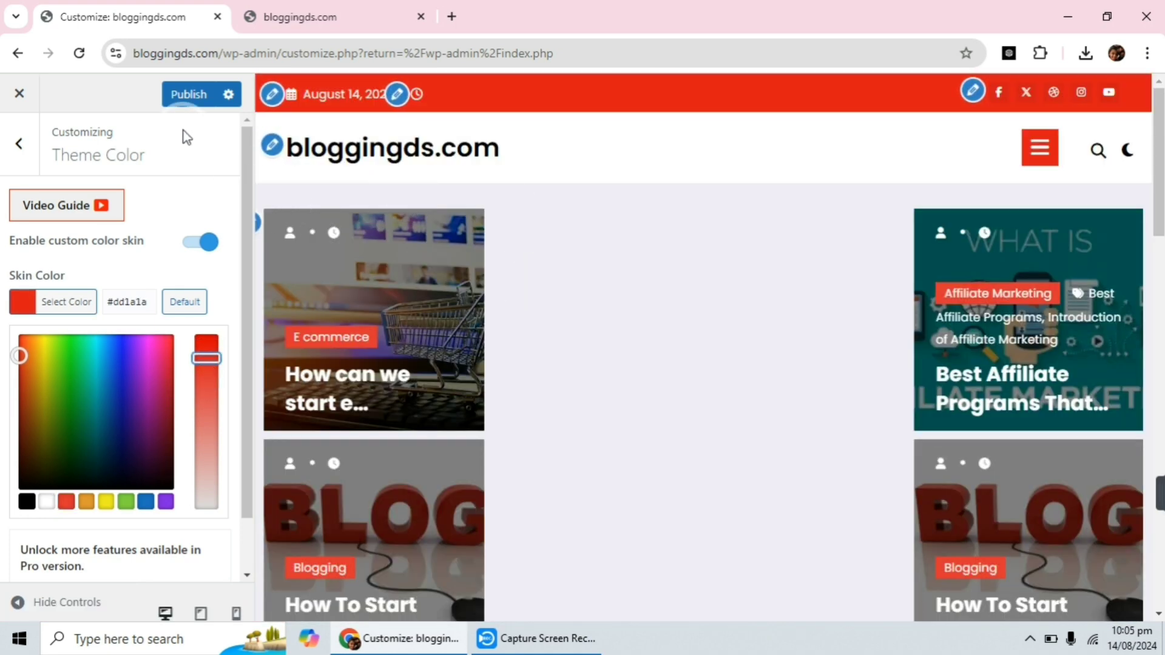
# Publish the red skin color and reload the live homepage to check it from header to footer
pyautogui.click(189, 94)
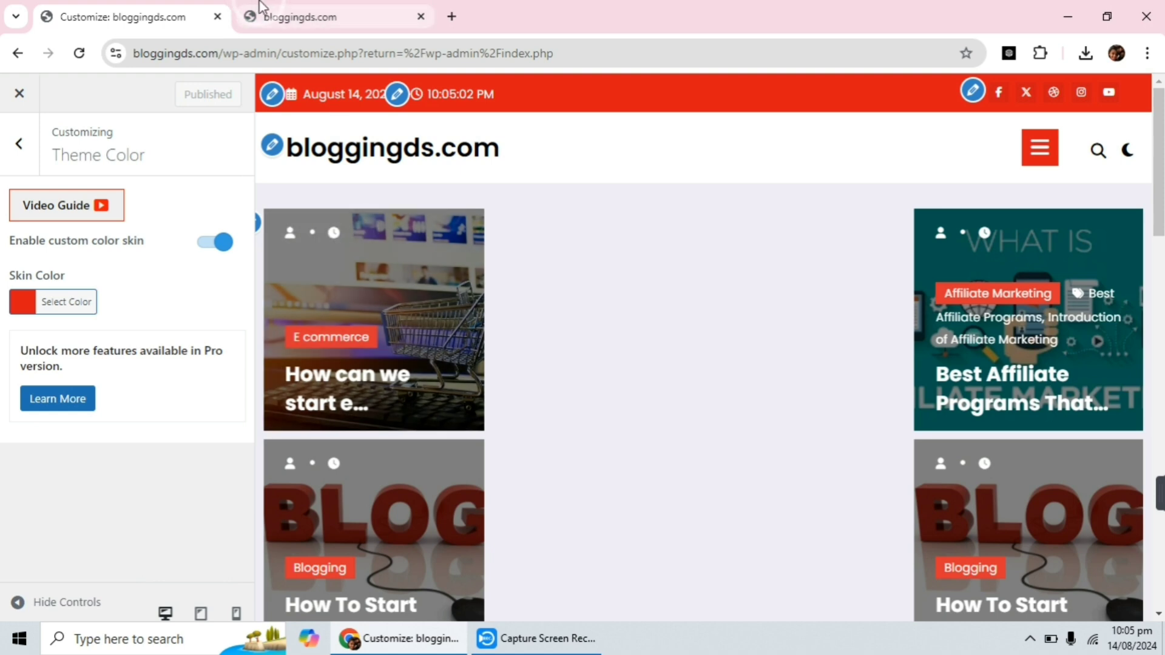
pyautogui.click(361, 7)
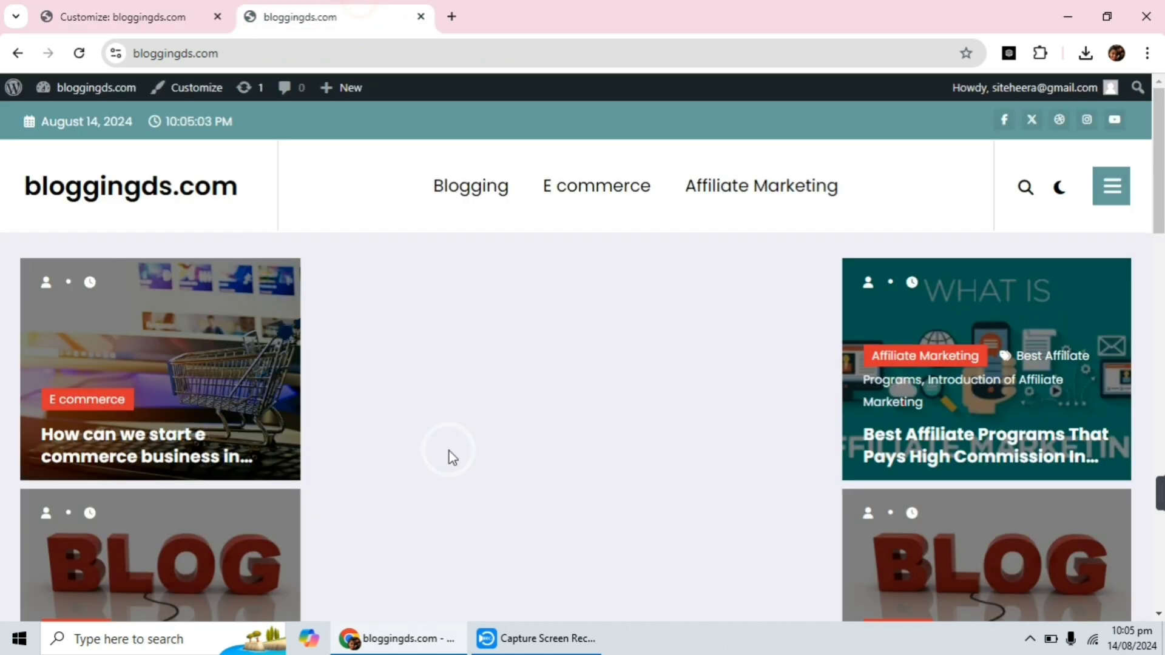
pyautogui.click(78, 60)
pyautogui.scroll(-8, 417, 371)
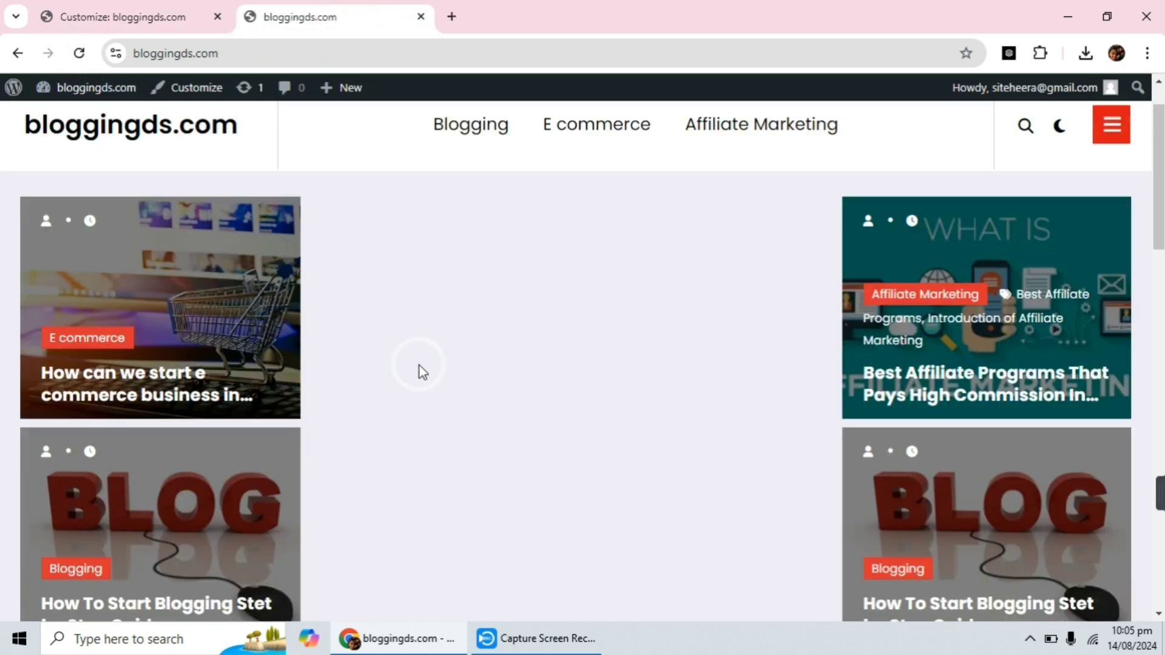
pyautogui.scroll(-15, 473, 343)
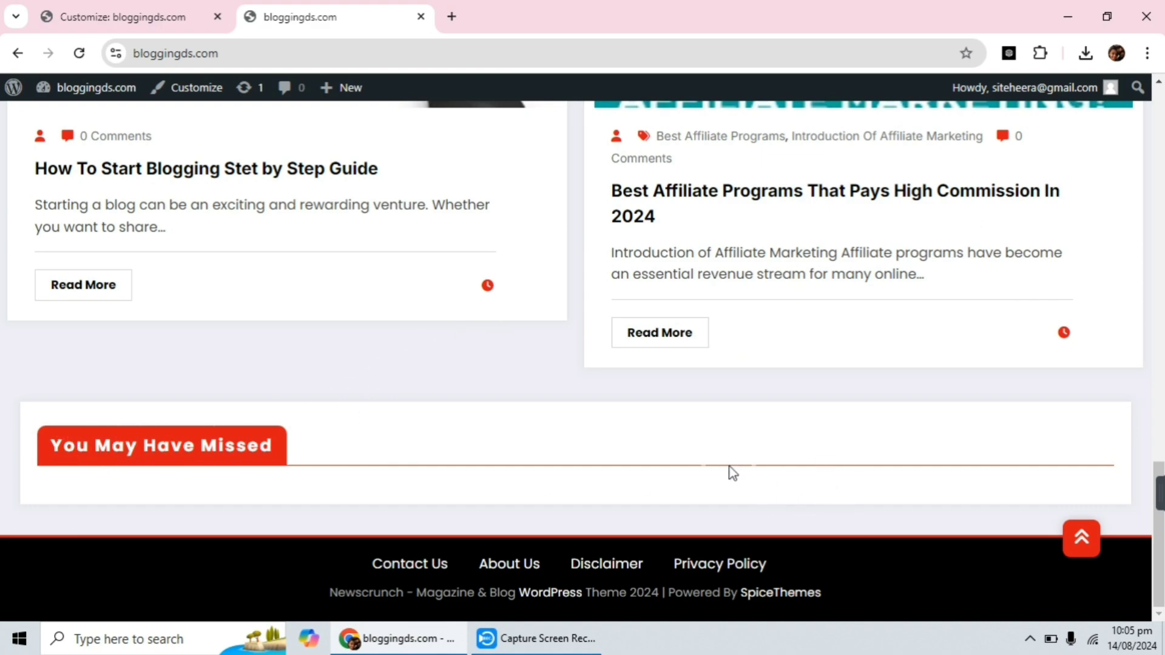
pyautogui.scroll(20, 733, 473)
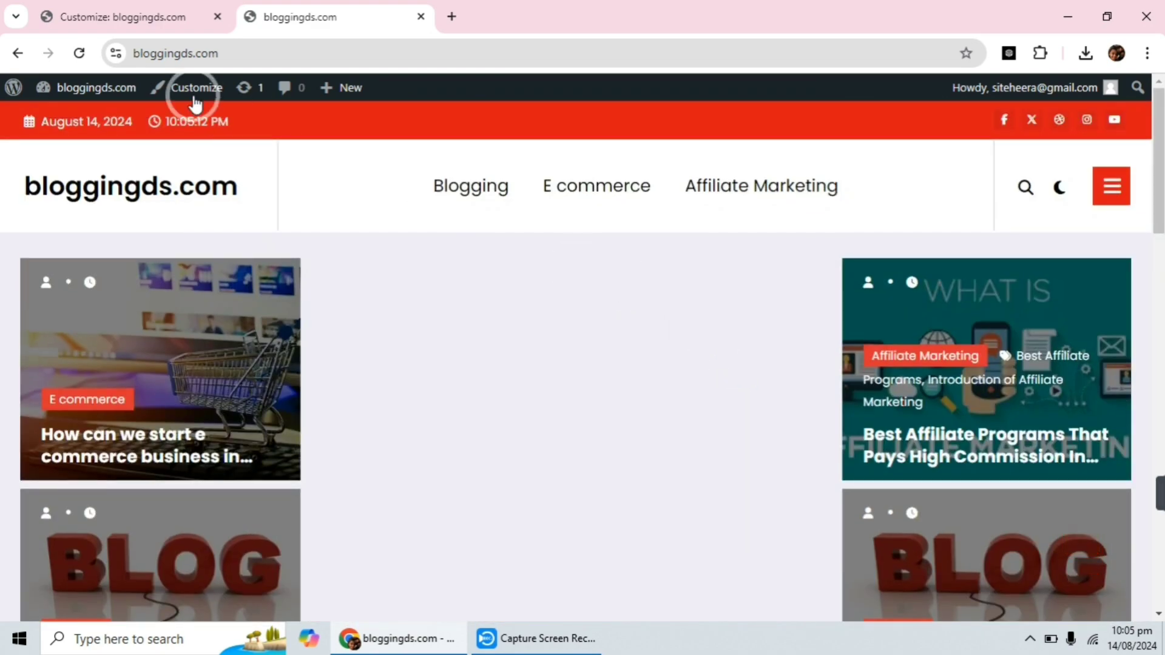
# Reset the skin color to its default in the Customizer, publish it and reload the live homepage
pyautogui.click(148, 12)
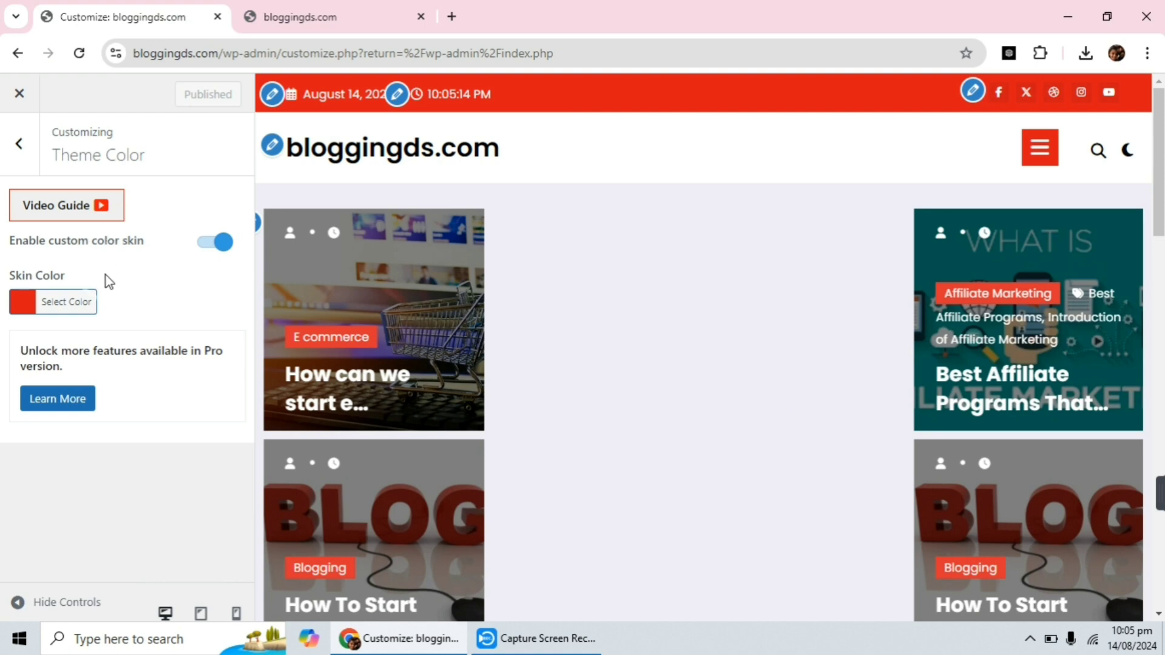
pyautogui.click(22, 301)
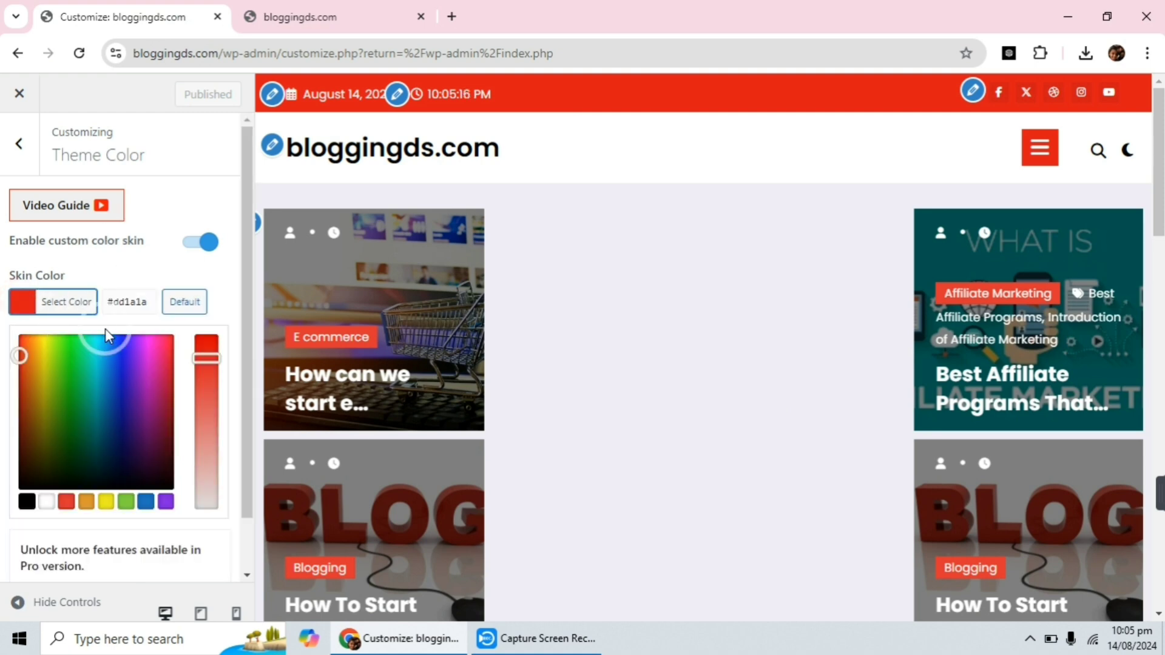
pyautogui.click(199, 309)
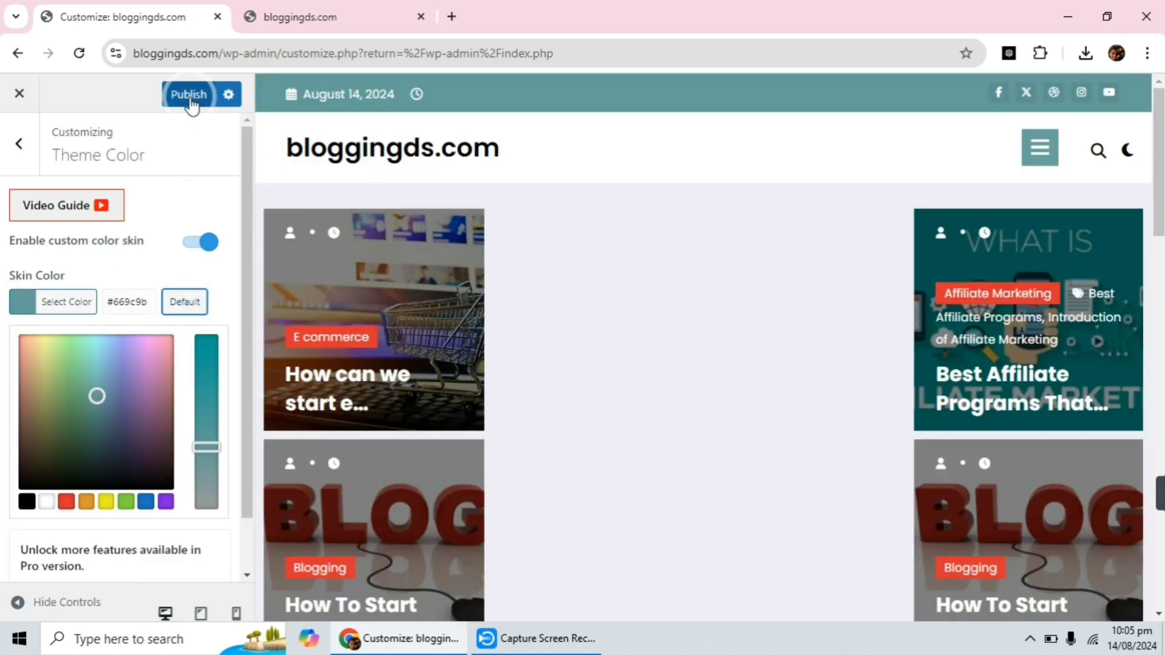
pyautogui.click(190, 101)
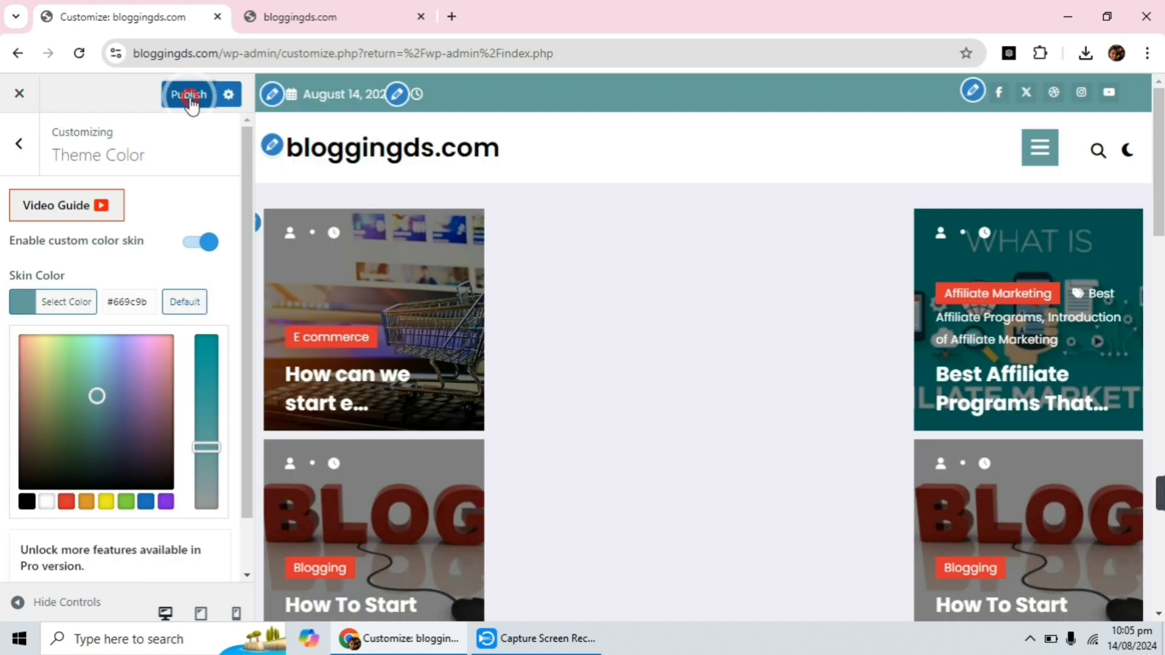
pyautogui.click(274, 13)
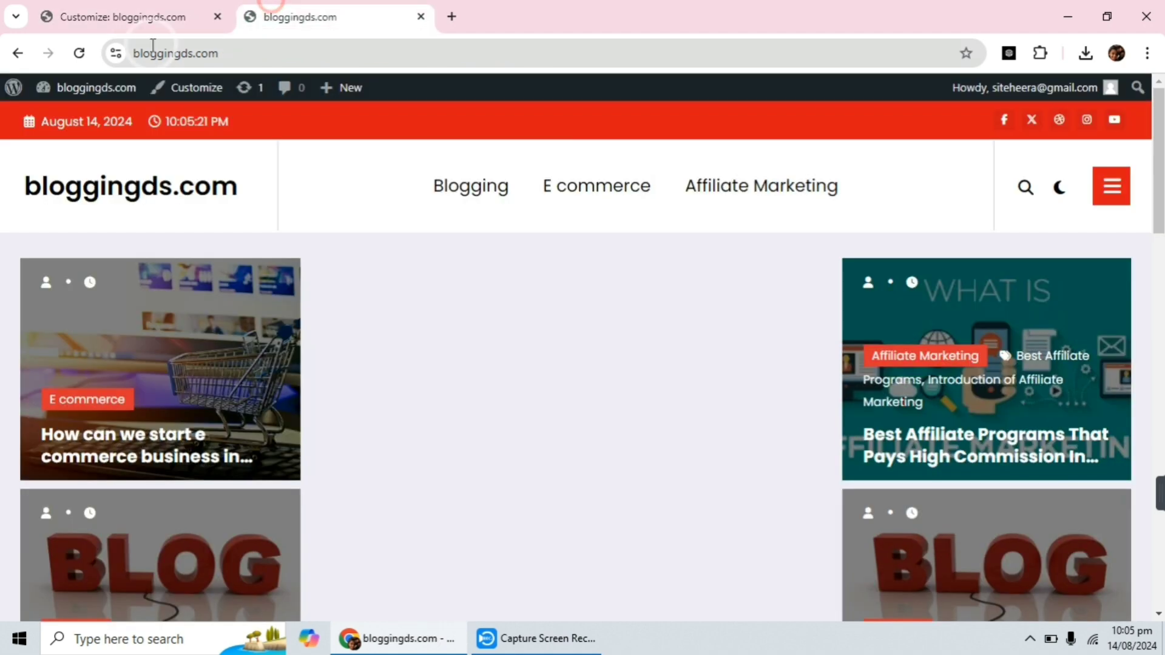
pyautogui.click(79, 53)
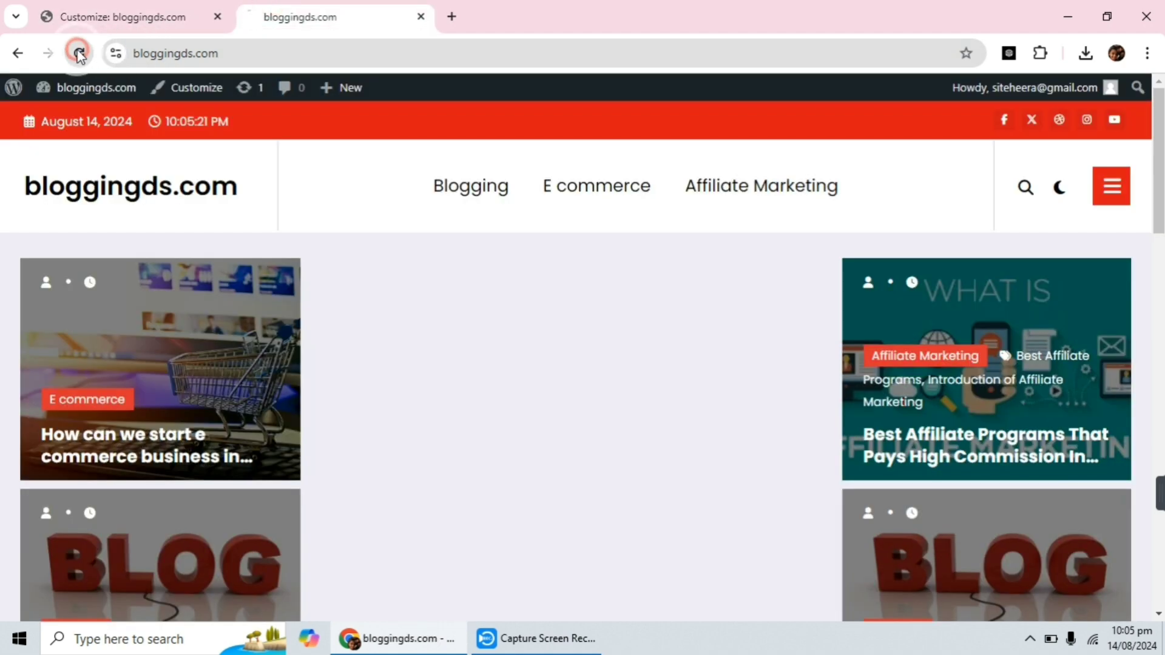
# Return to the Customizer, leave Theme Color and open the Top Left settings of the Top Header
pyautogui.click(116, 17)
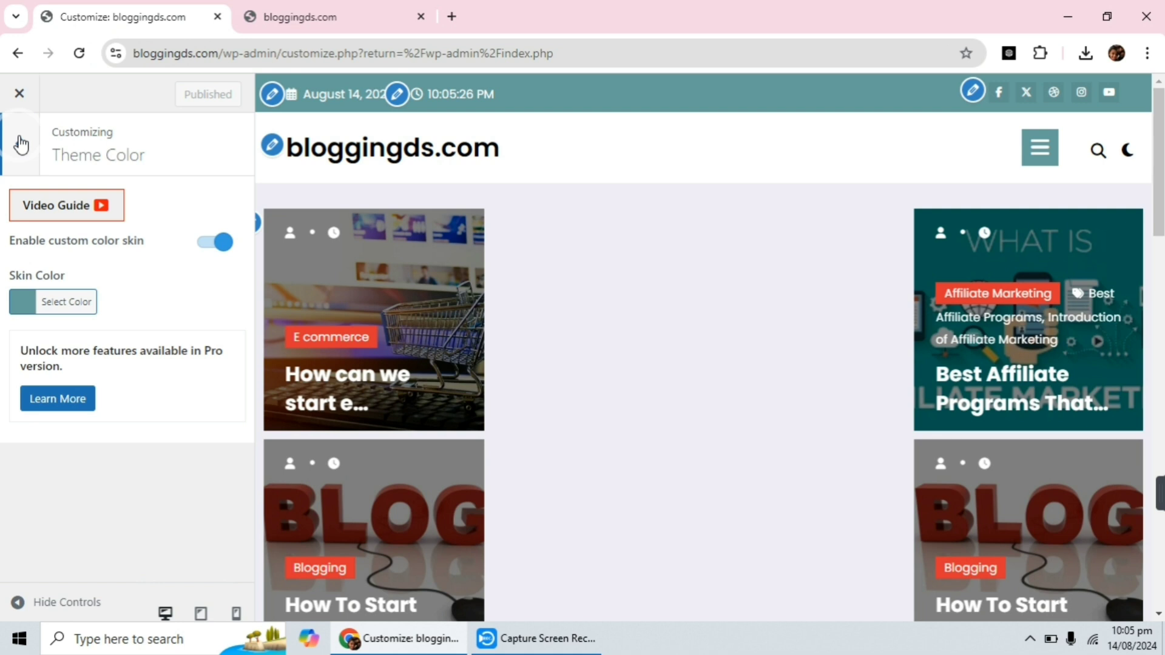
pyautogui.click(21, 144)
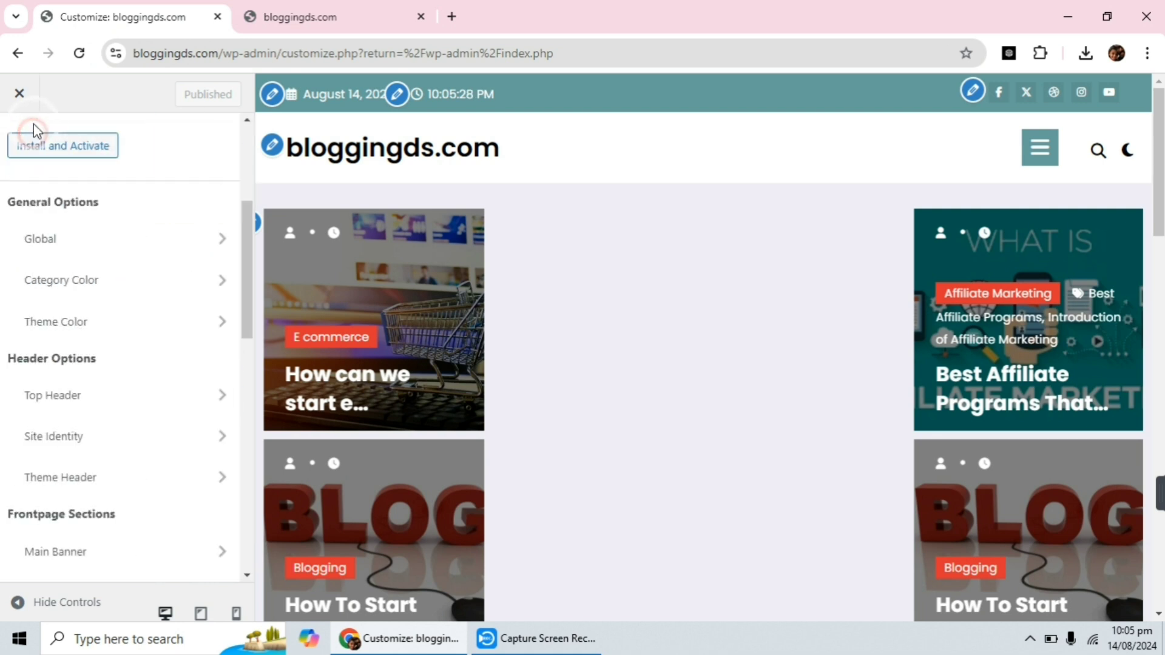
pyautogui.scroll(-3, 106, 258)
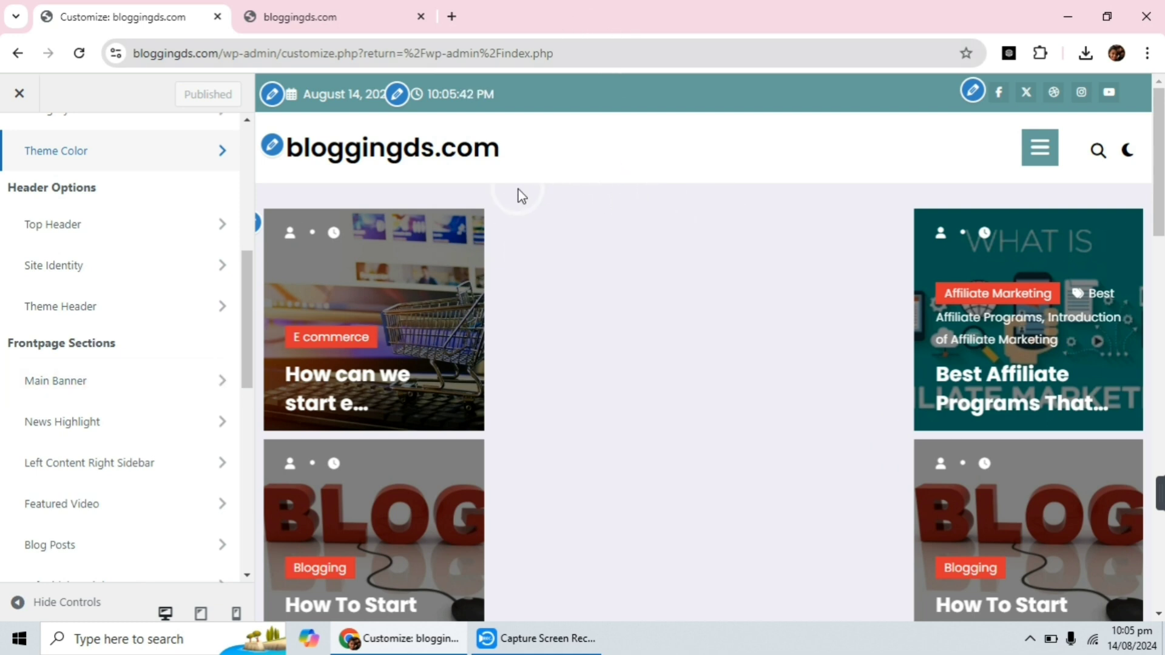
pyautogui.click(77, 233)
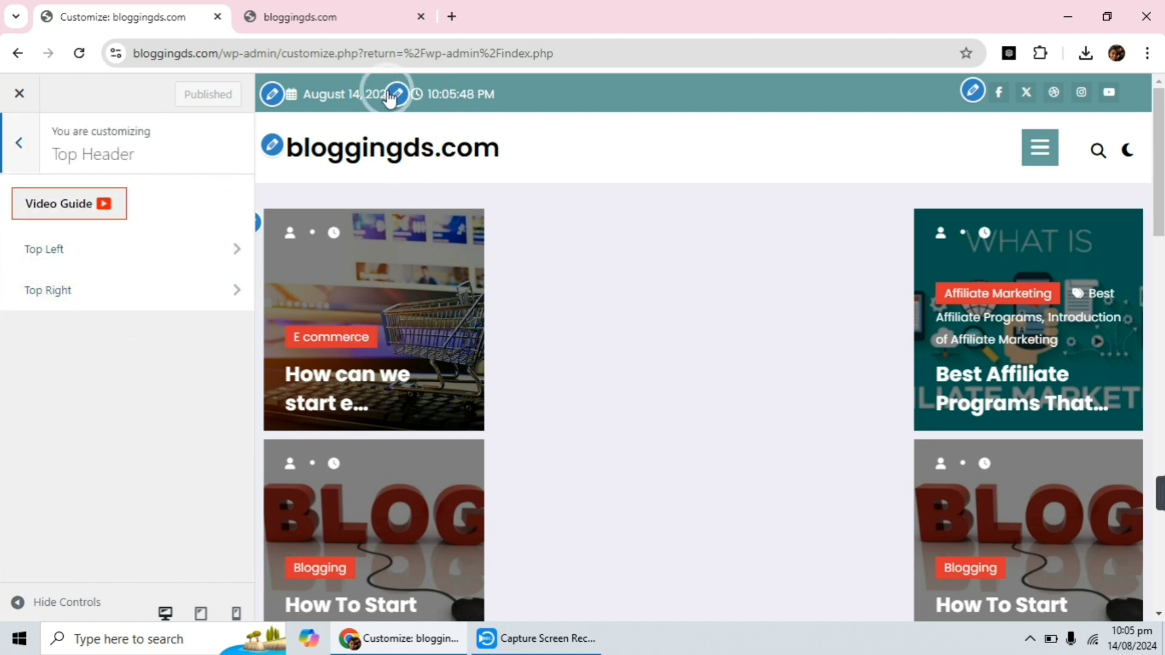
pyautogui.click(122, 251)
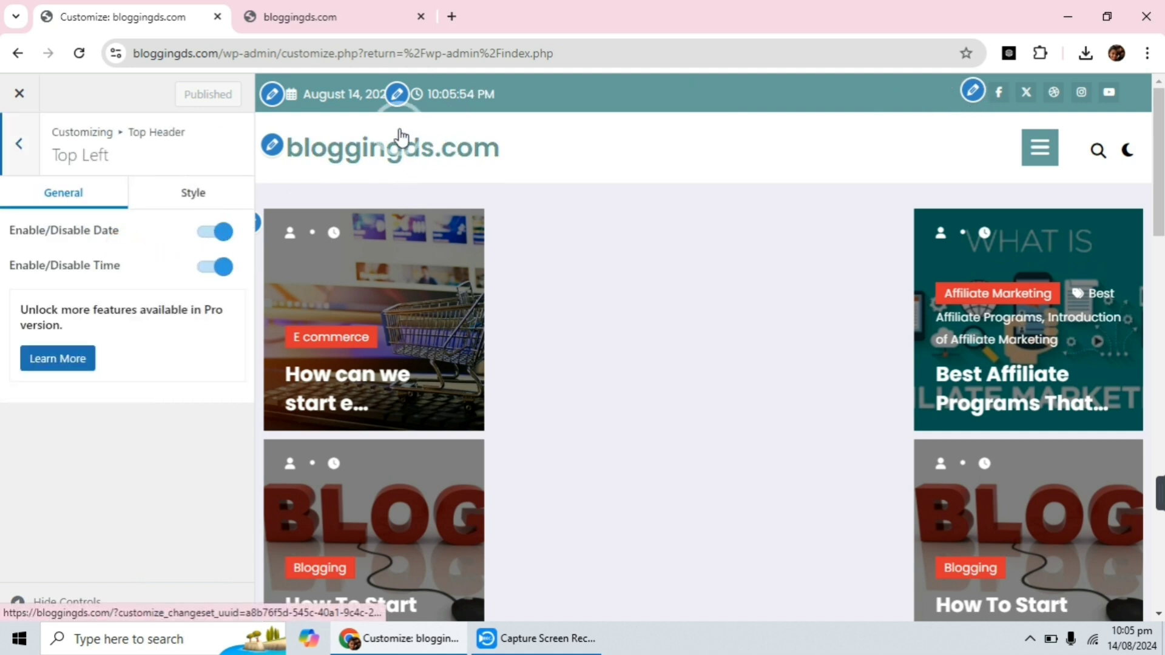
pyautogui.click(401, 93)
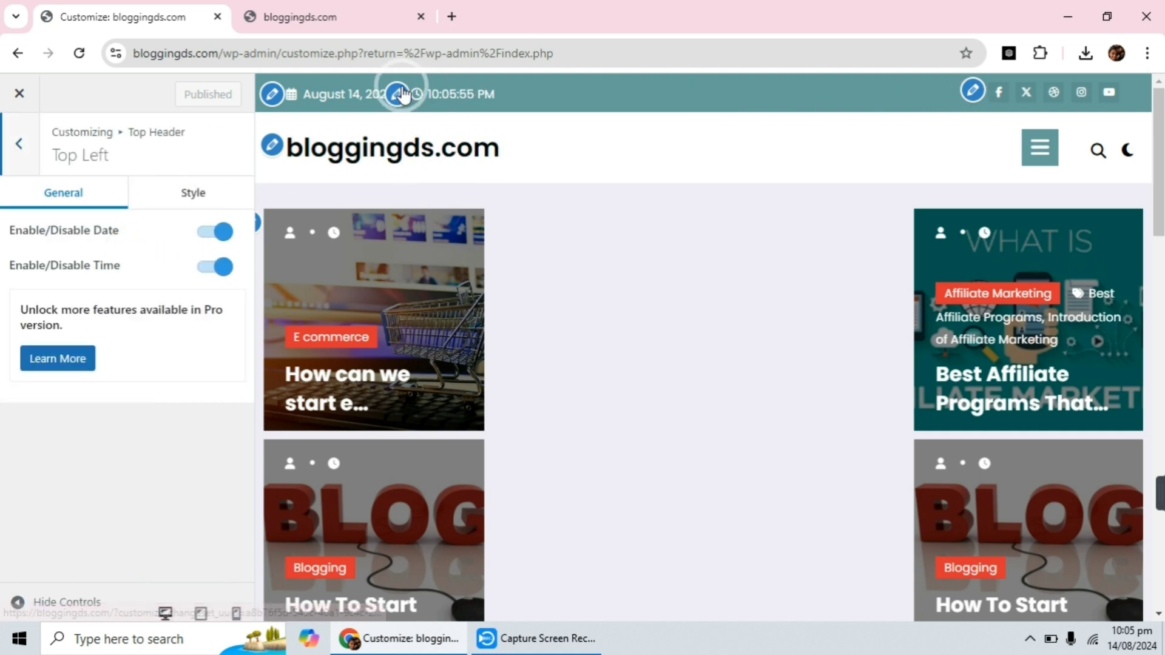
# Disable the date and time in the top header, publish the change and reload the live homepage
pyautogui.click(209, 232)
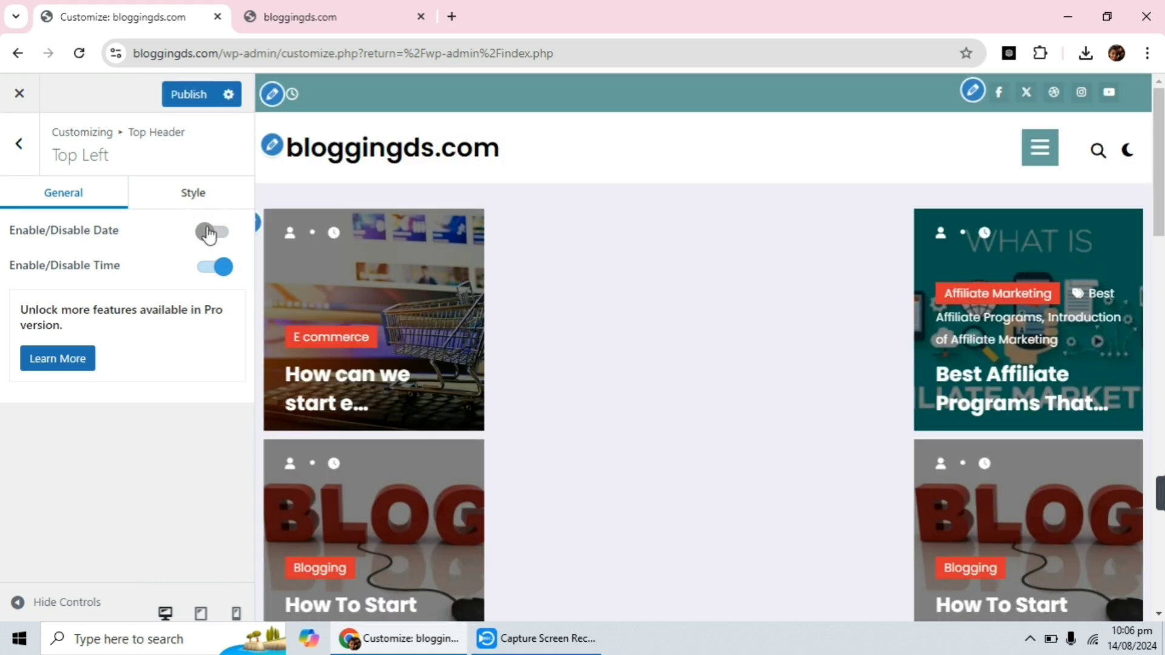
pyautogui.click(370, 88)
pyautogui.click(532, 94)
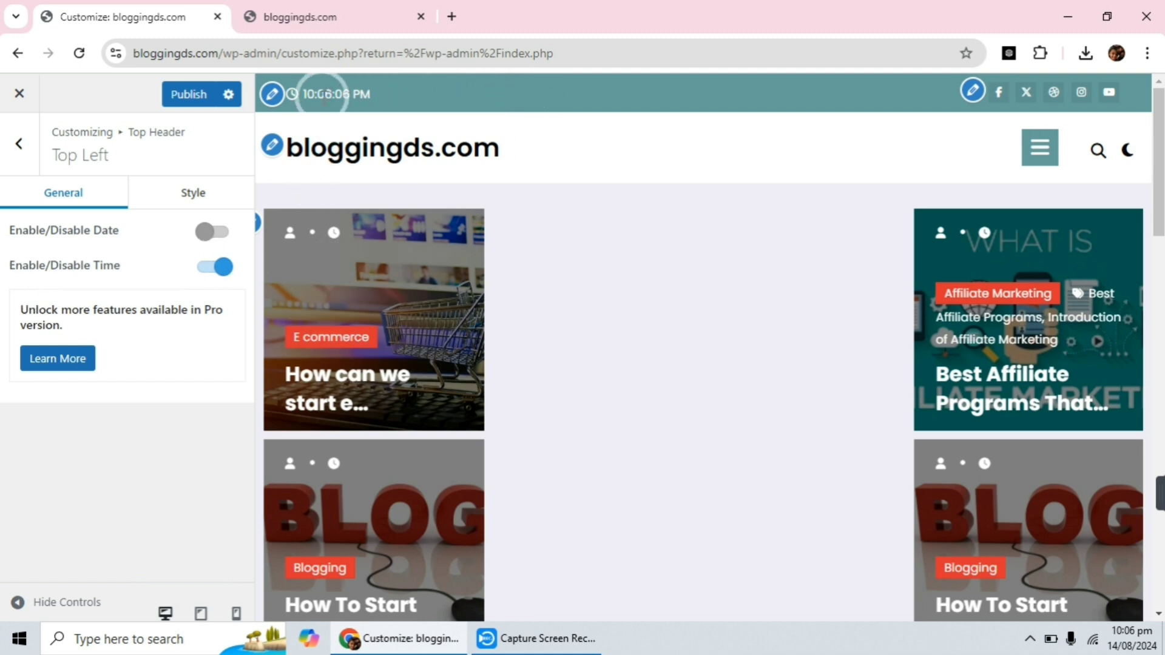
pyautogui.click(219, 268)
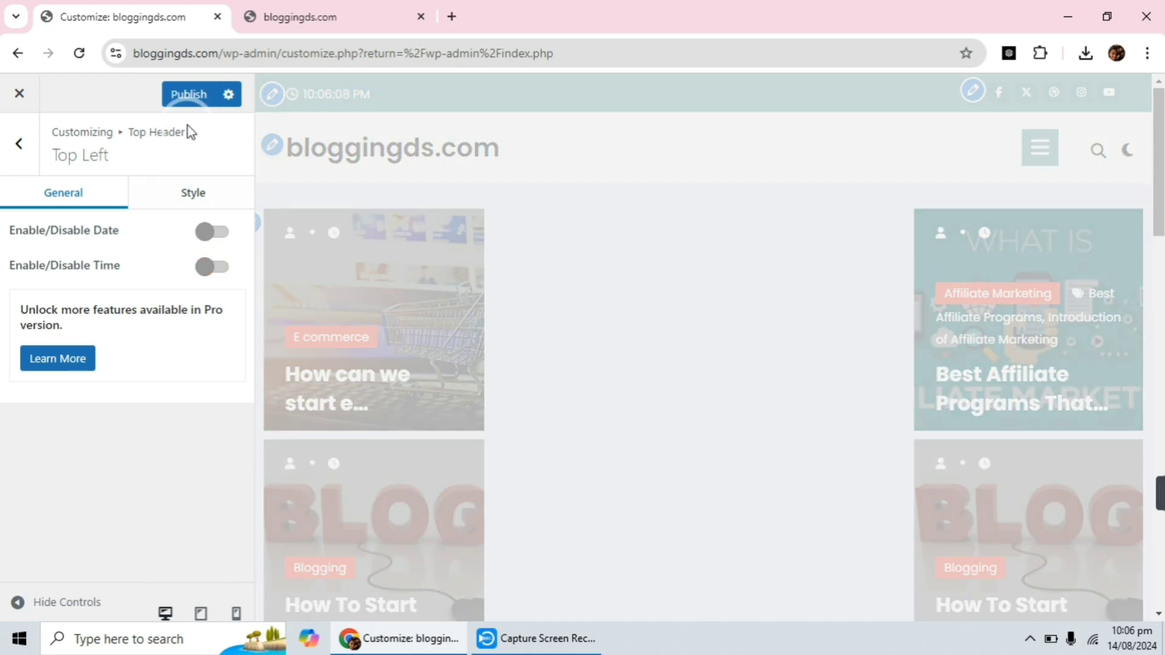
pyautogui.click(189, 95)
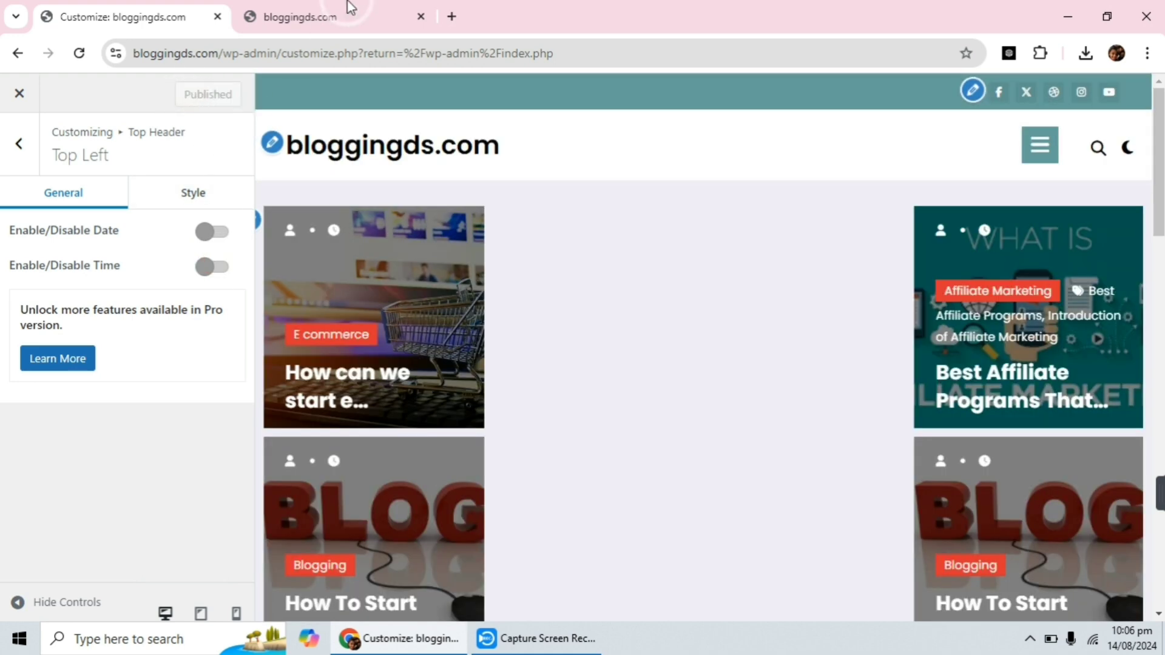
pyautogui.click(309, 7)
pyautogui.click(78, 53)
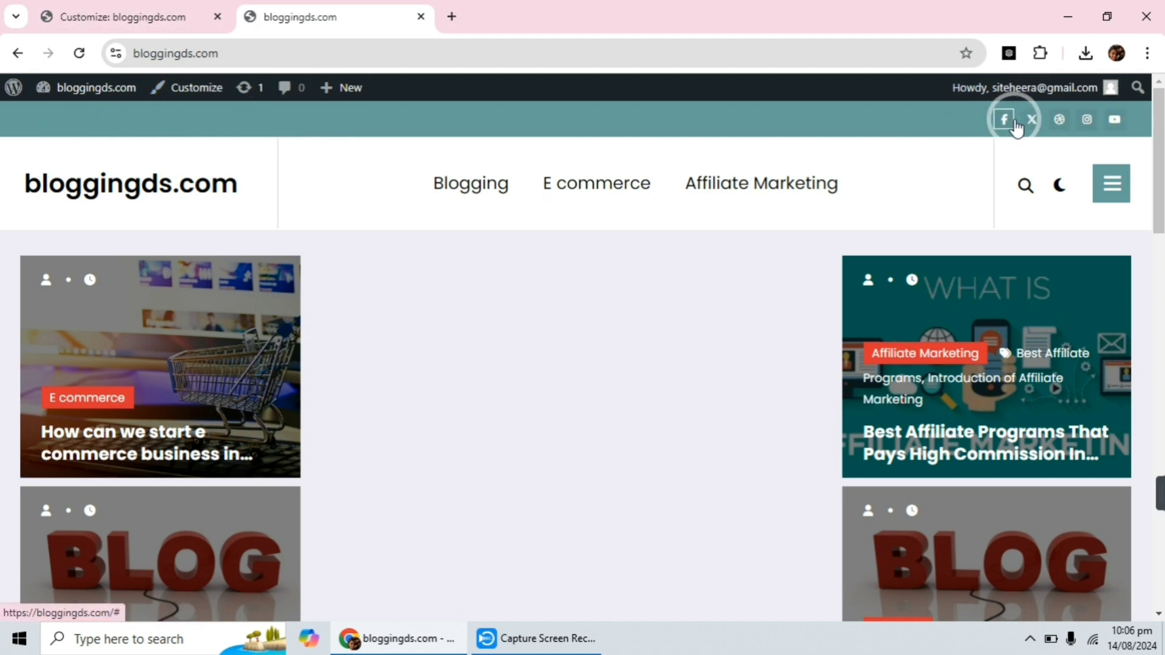
# Return to the Customizer, open the Top Header's Top Right settings and disable the social icons
pyautogui.click(97, 16)
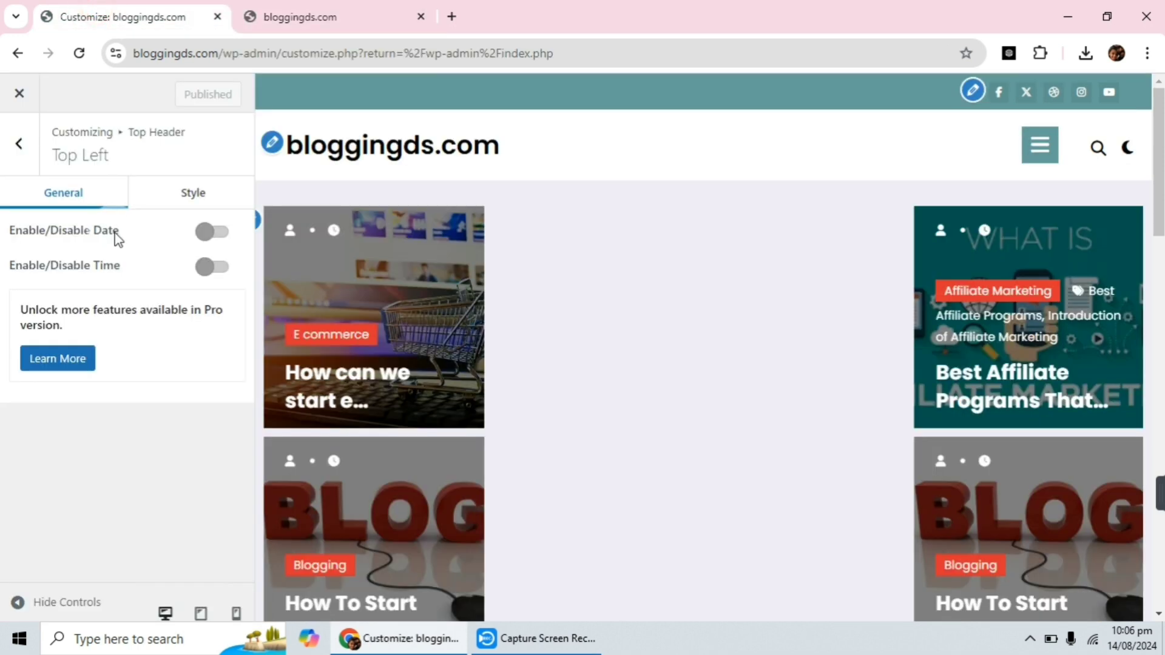
pyautogui.click(25, 151)
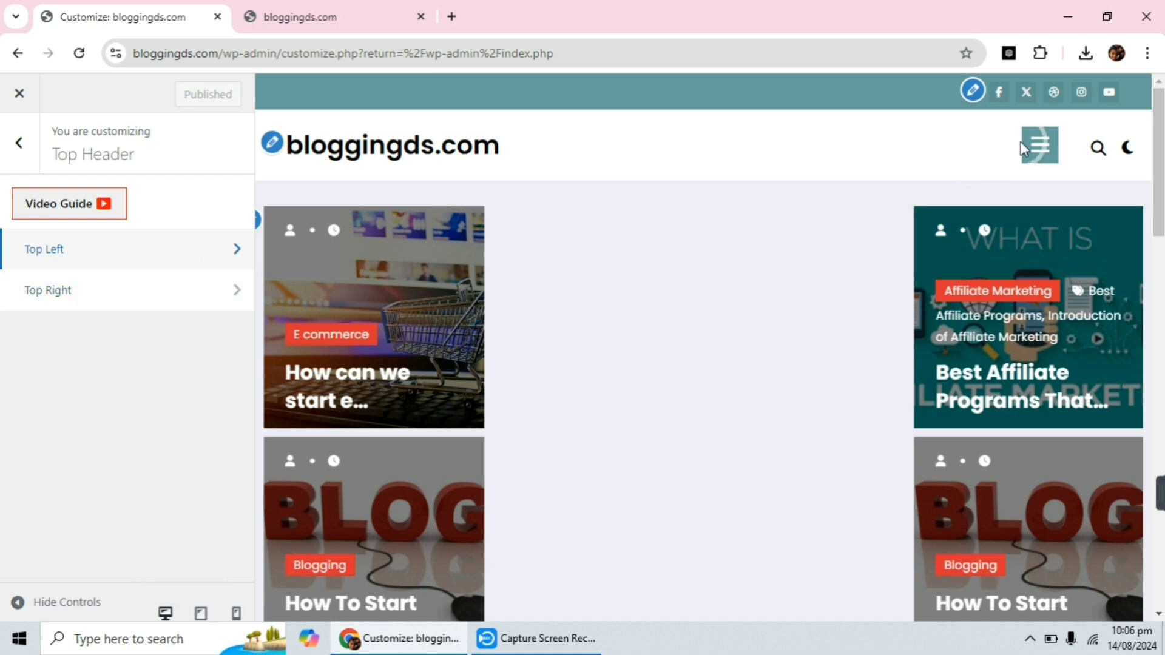
pyautogui.click(66, 296)
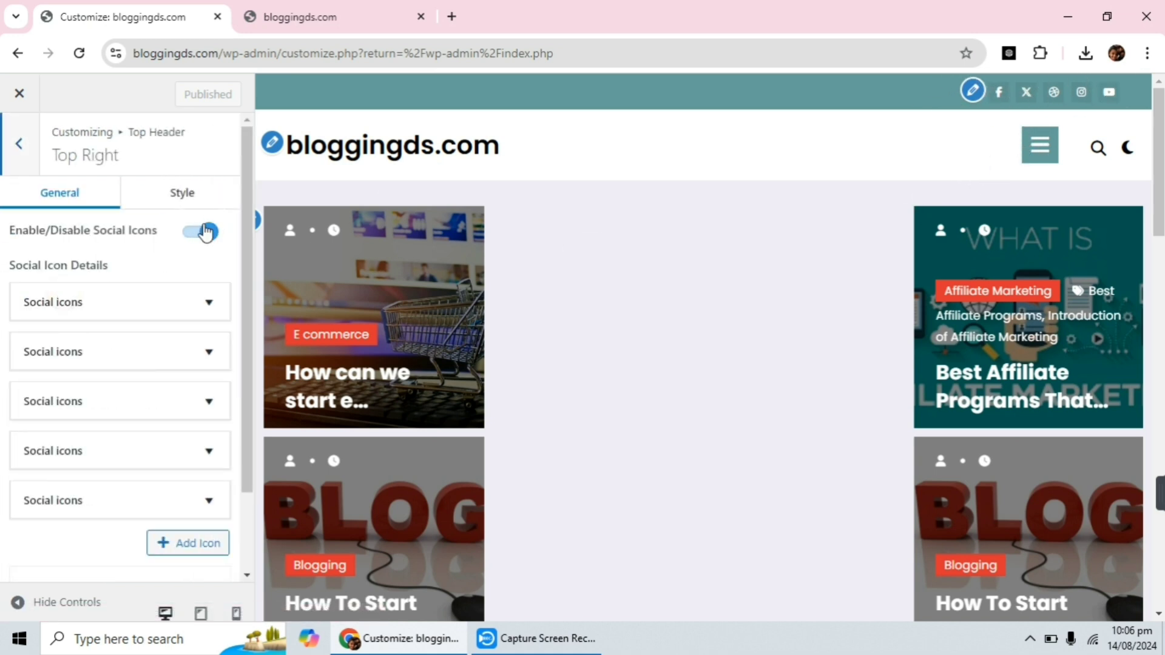
pyautogui.click(203, 233)
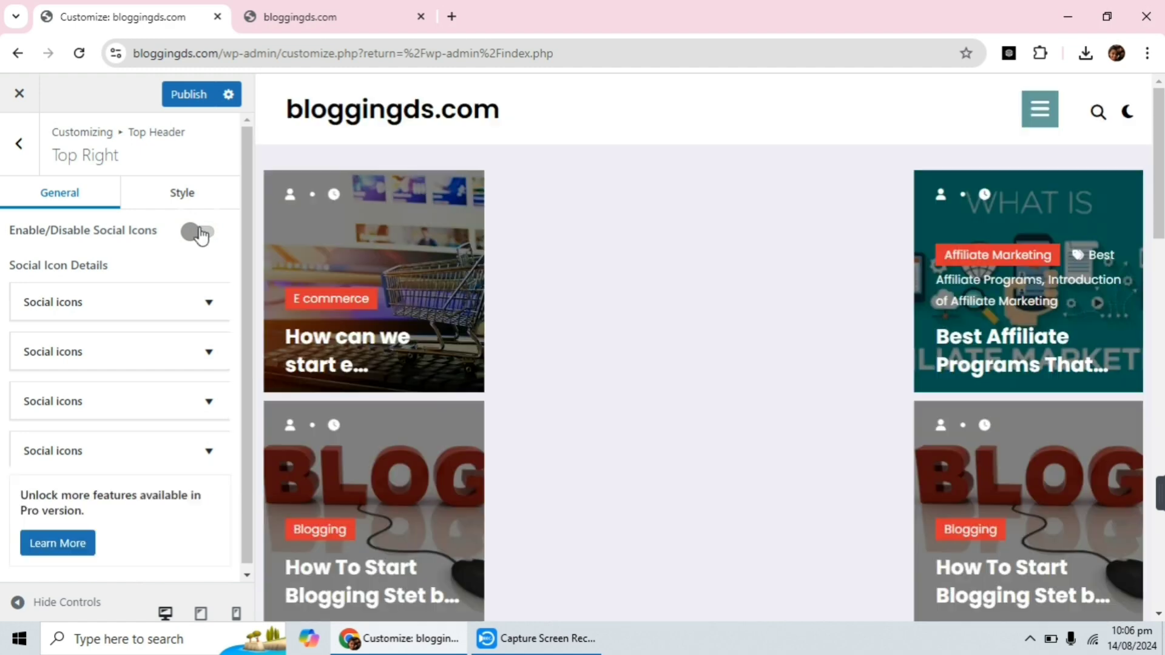
# Publish the top header with its social icons disabled and reload the live homepage to check it
pyautogui.click(178, 93)
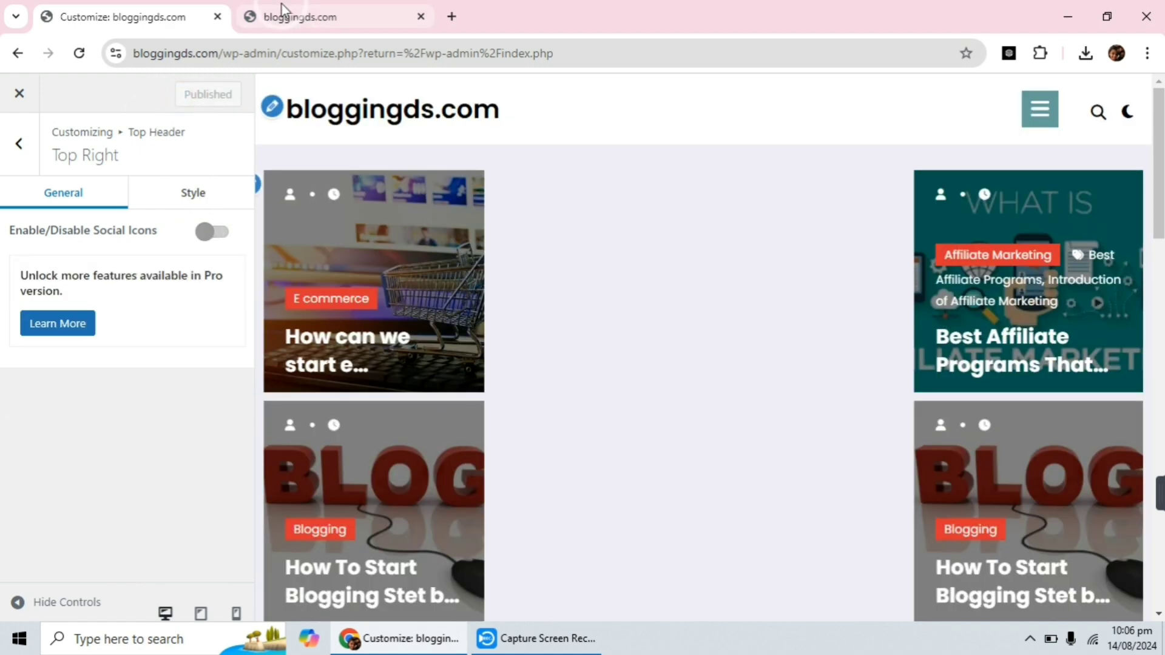
pyautogui.click(280, 9)
pyautogui.click(78, 53)
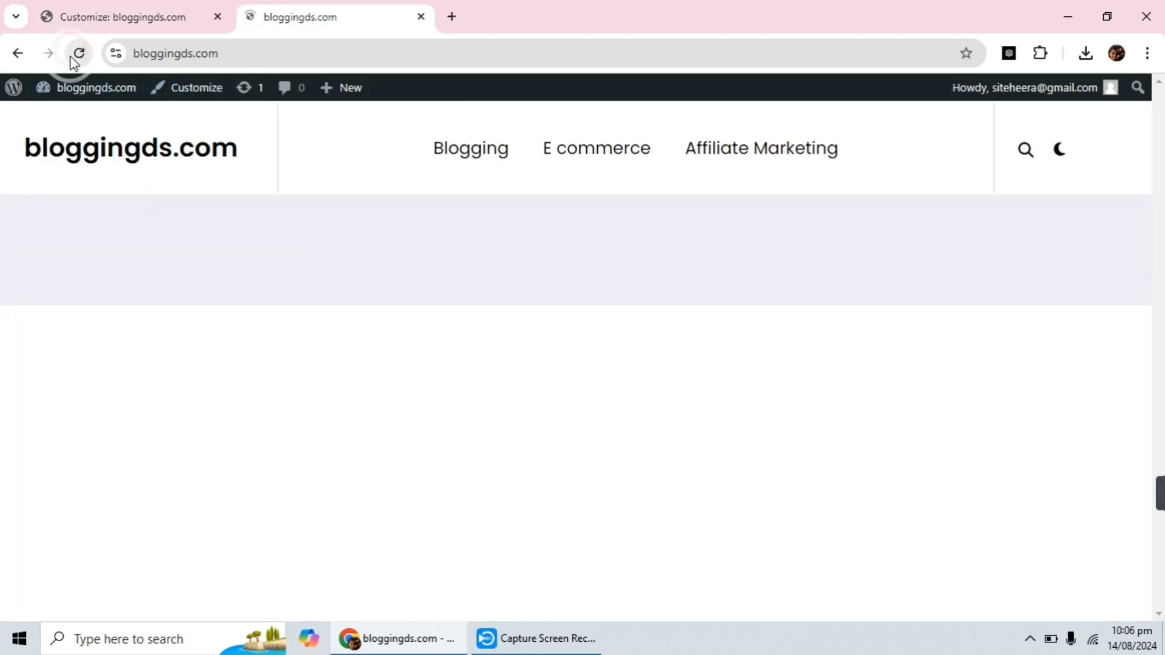
pyautogui.click(256, 406)
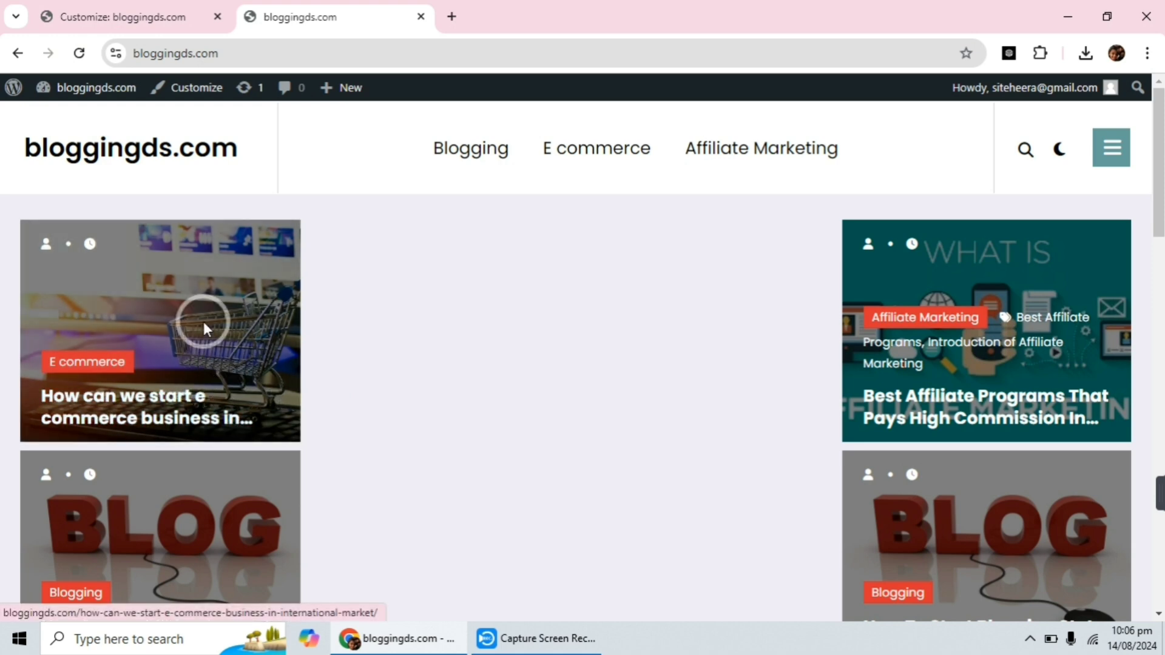
# Return to the Customizer and re-enable the top header's social icons, date and time
pyautogui.click(139, 8)
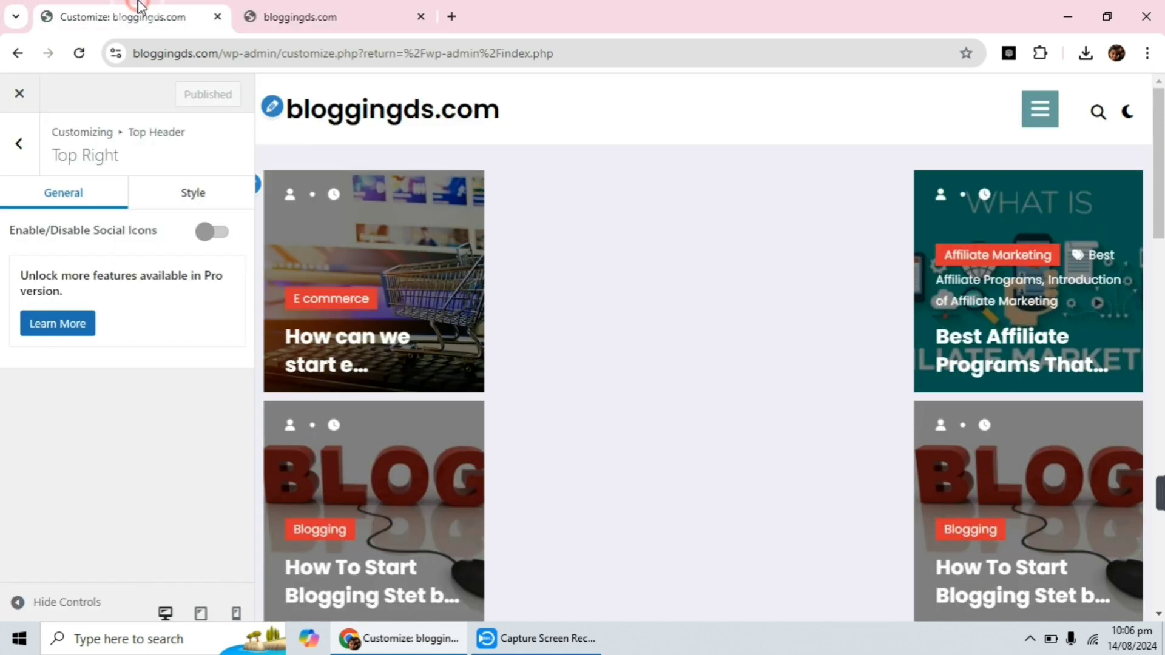
pyautogui.click(221, 236)
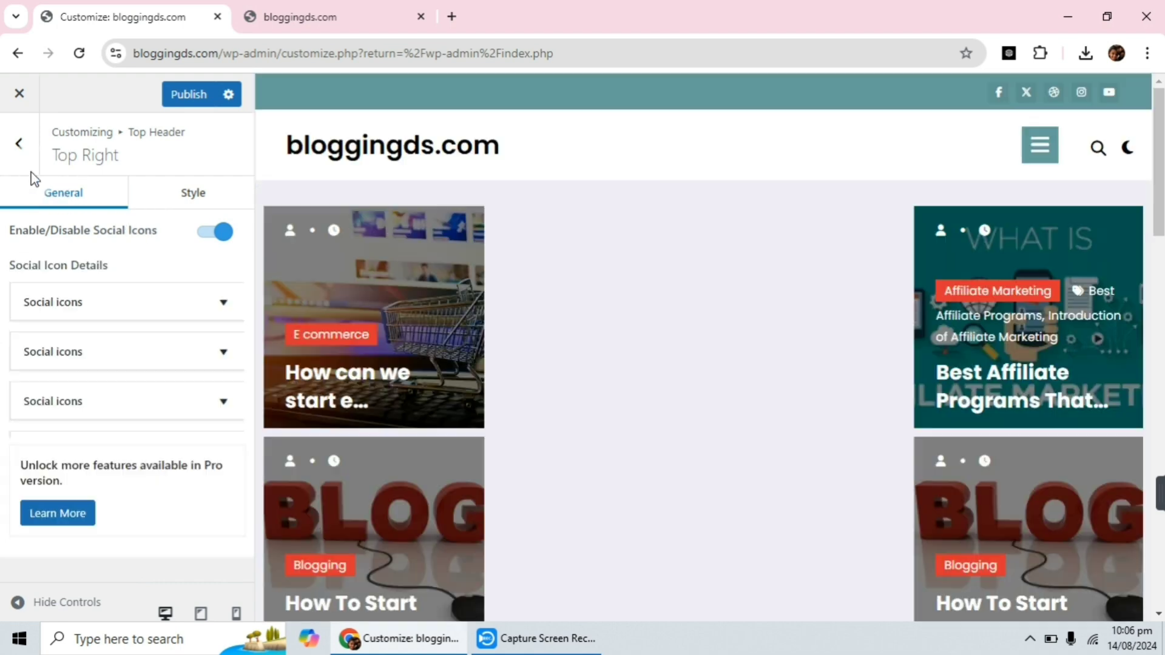
pyautogui.click(19, 144)
pyautogui.click(215, 246)
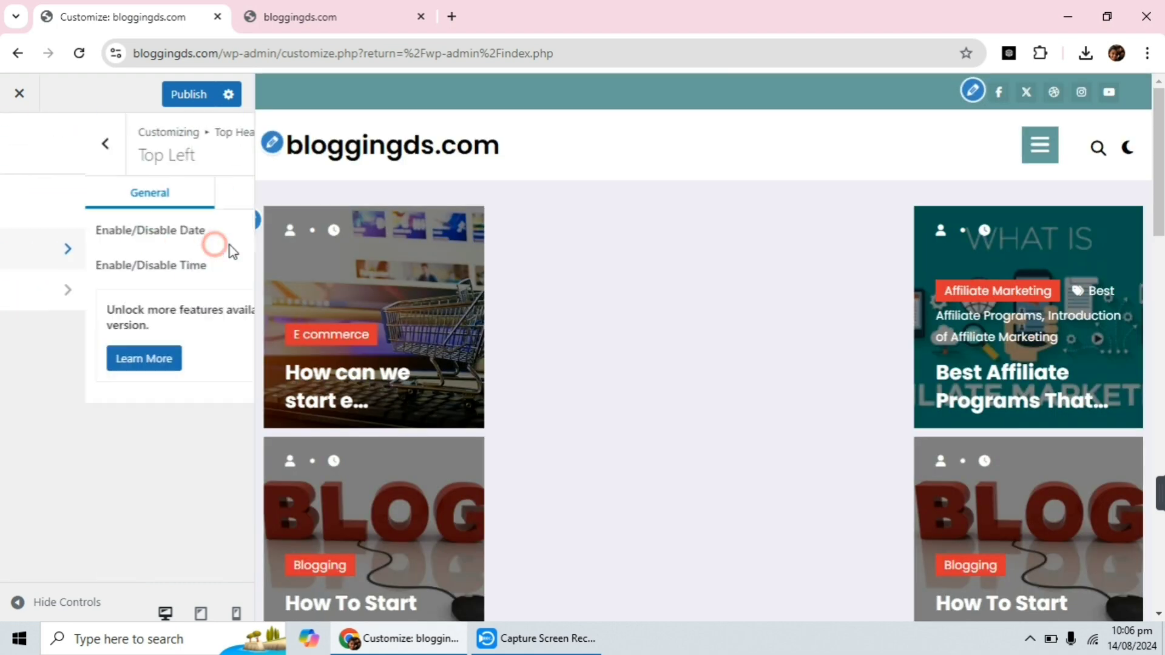
pyautogui.click(218, 231)
pyautogui.click(216, 267)
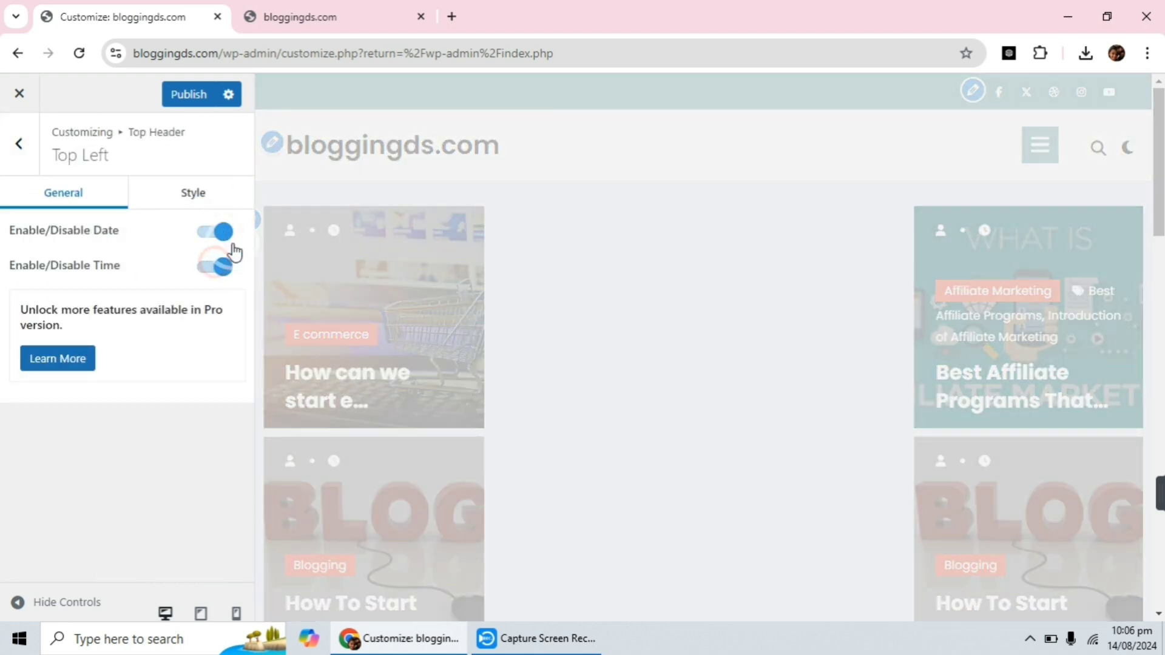
# Publish the restored top header elements and reload the live homepage to check them
pyautogui.click(193, 92)
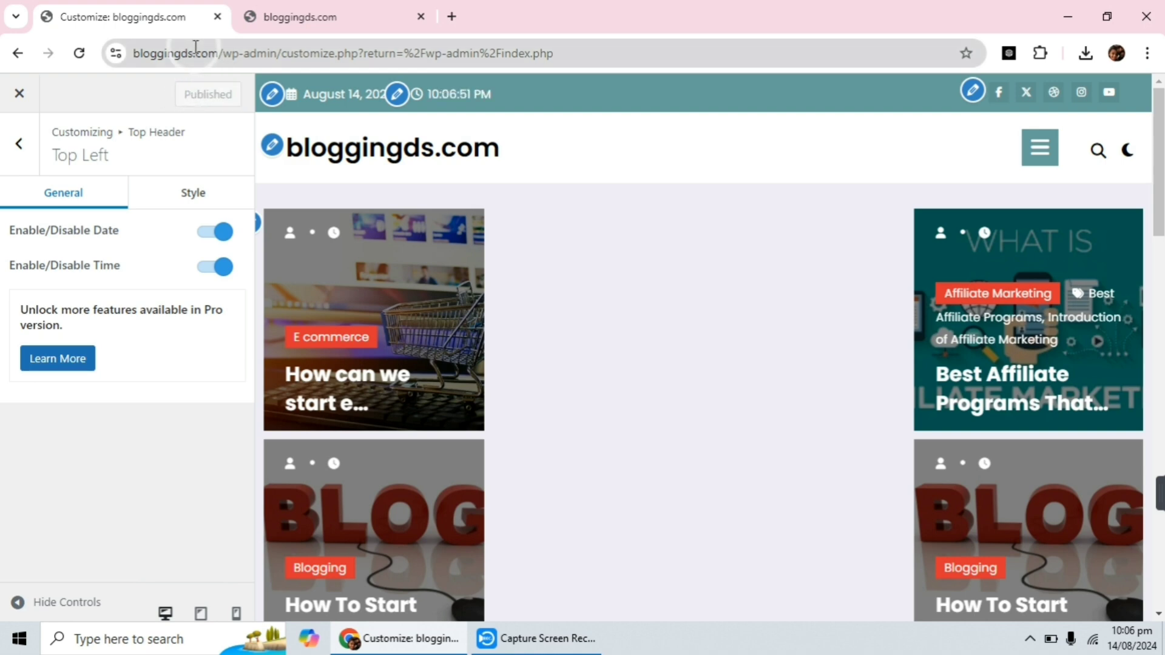
pyautogui.click(289, 12)
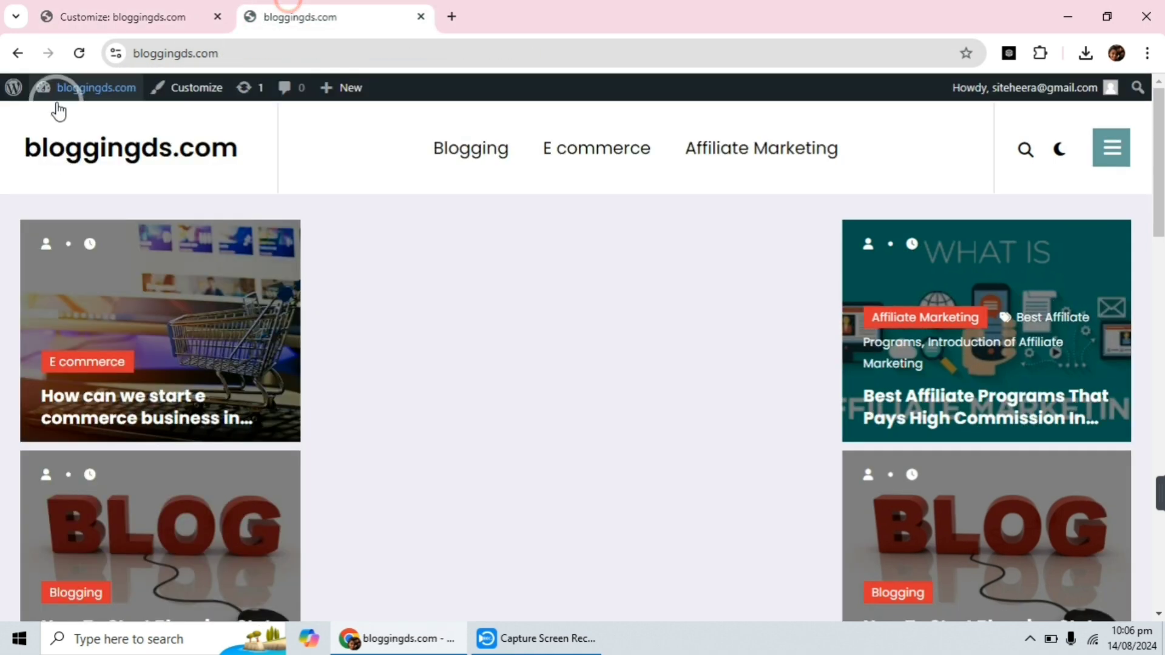
pyautogui.click(78, 52)
pyautogui.click(406, 320)
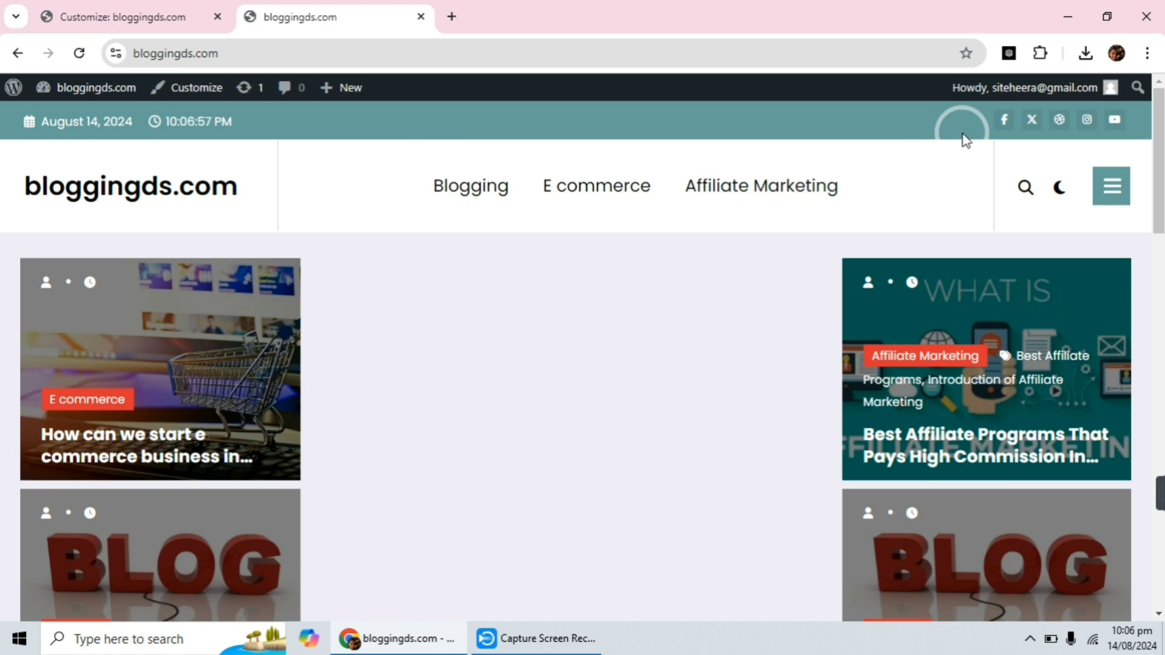
# Return to the Customizer, open the Site Identity settings and look at the current site title on the live homepage
pyautogui.click(121, 15)
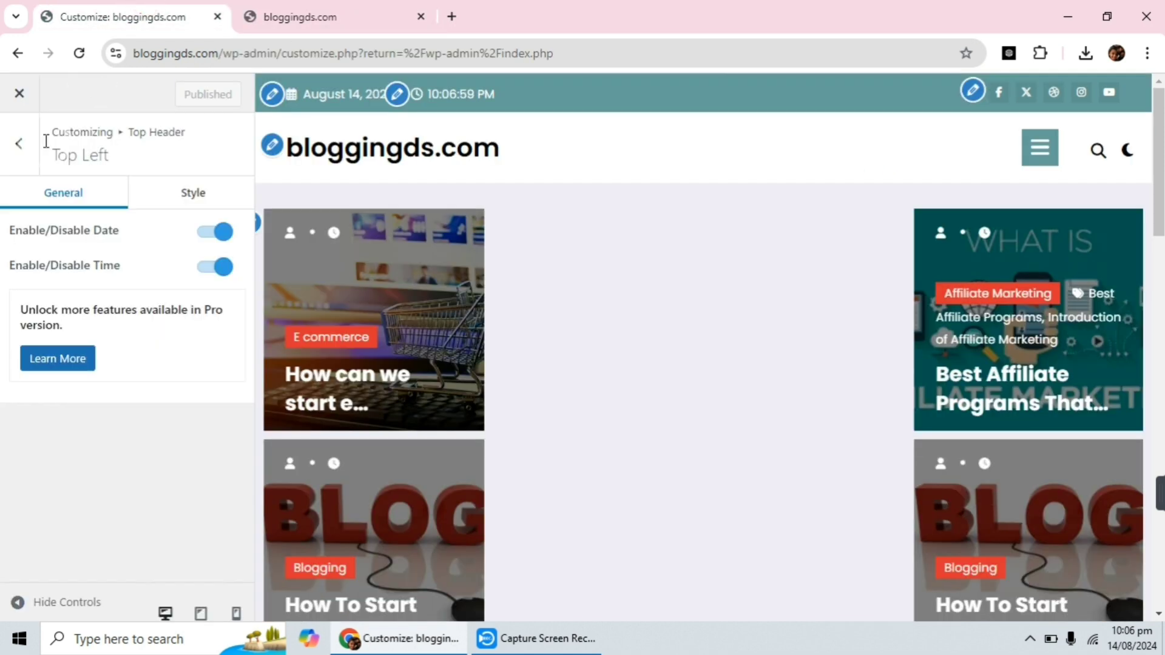
pyautogui.click(33, 145)
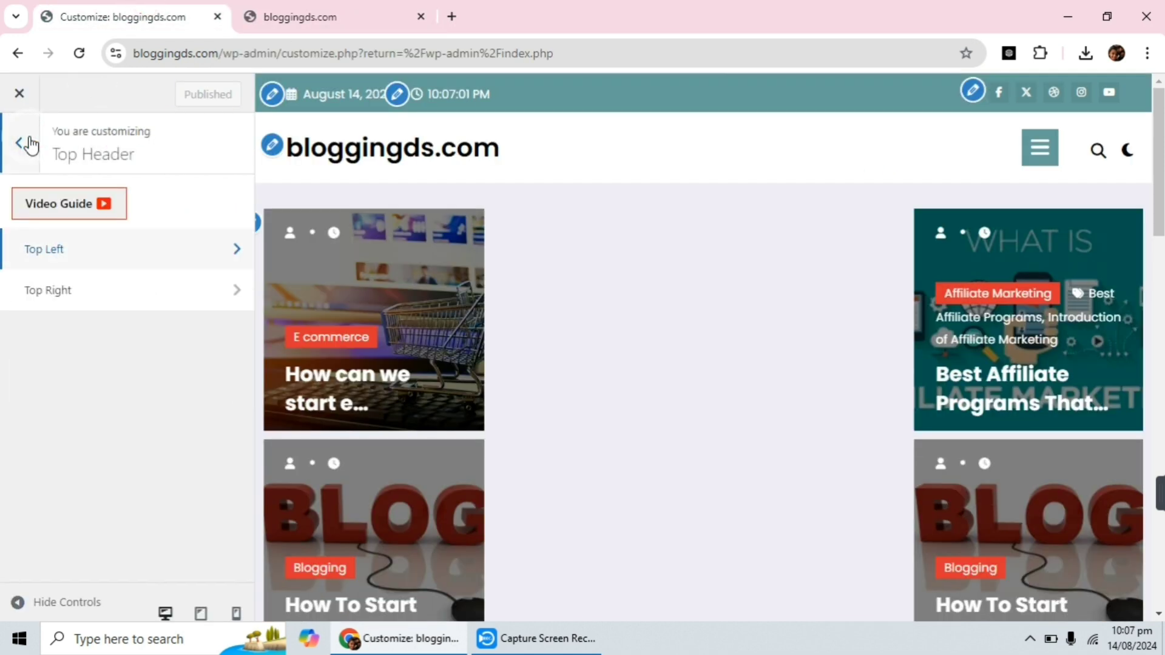
pyautogui.click(31, 144)
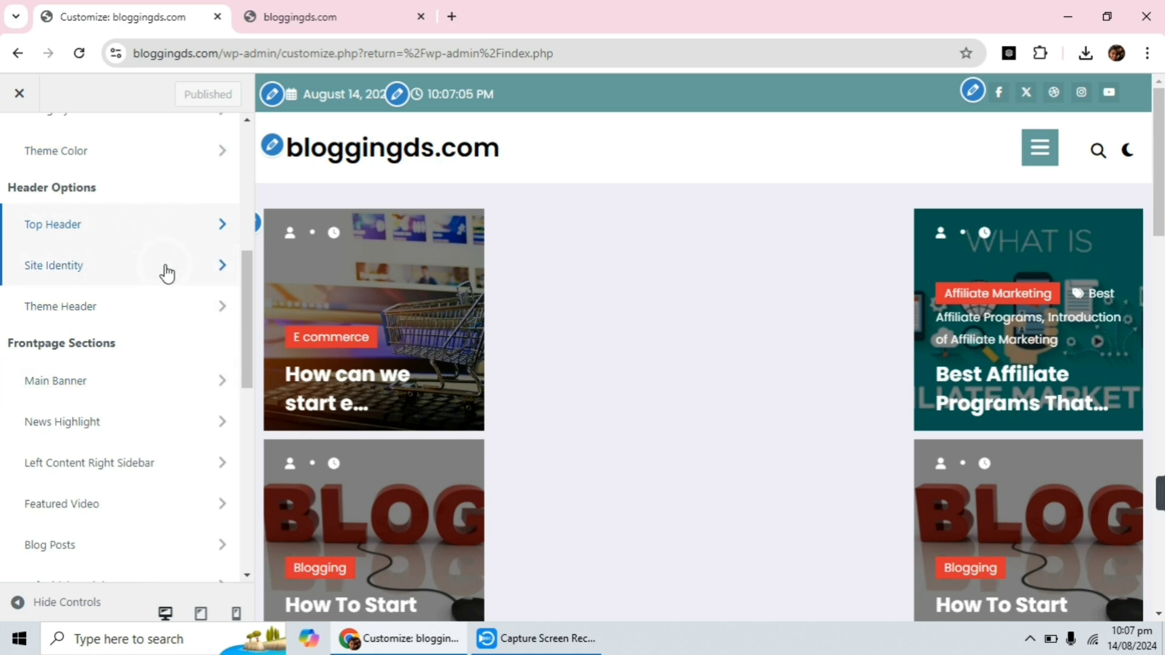
pyautogui.click(108, 274)
pyautogui.click(108, 274)
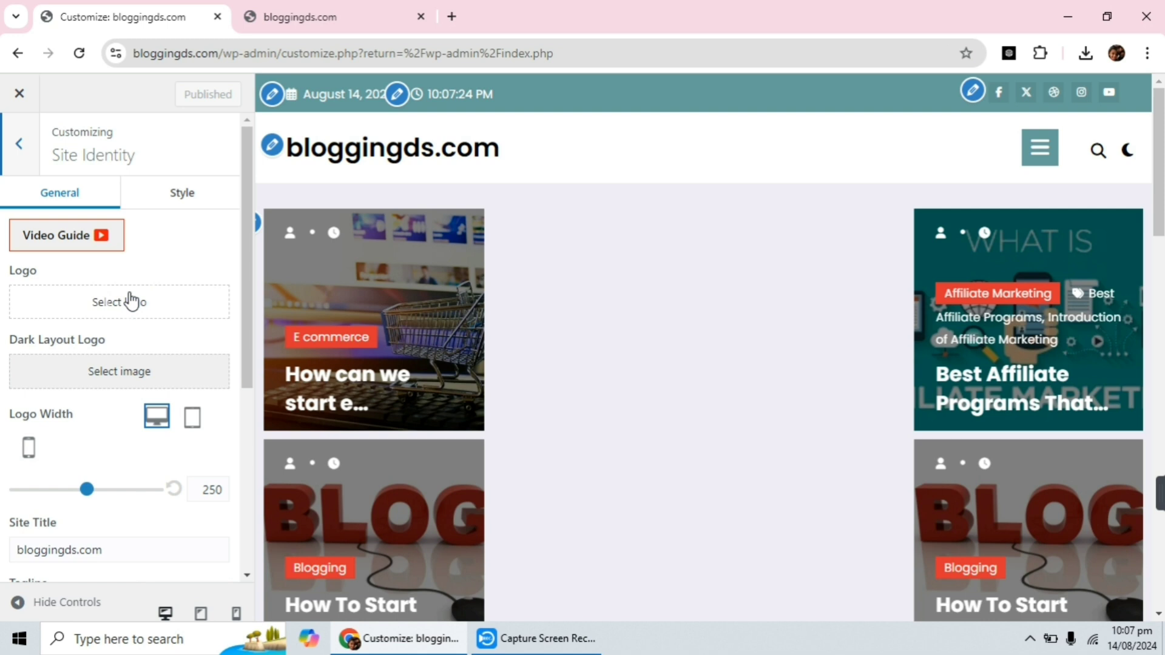
pyautogui.click(311, 3)
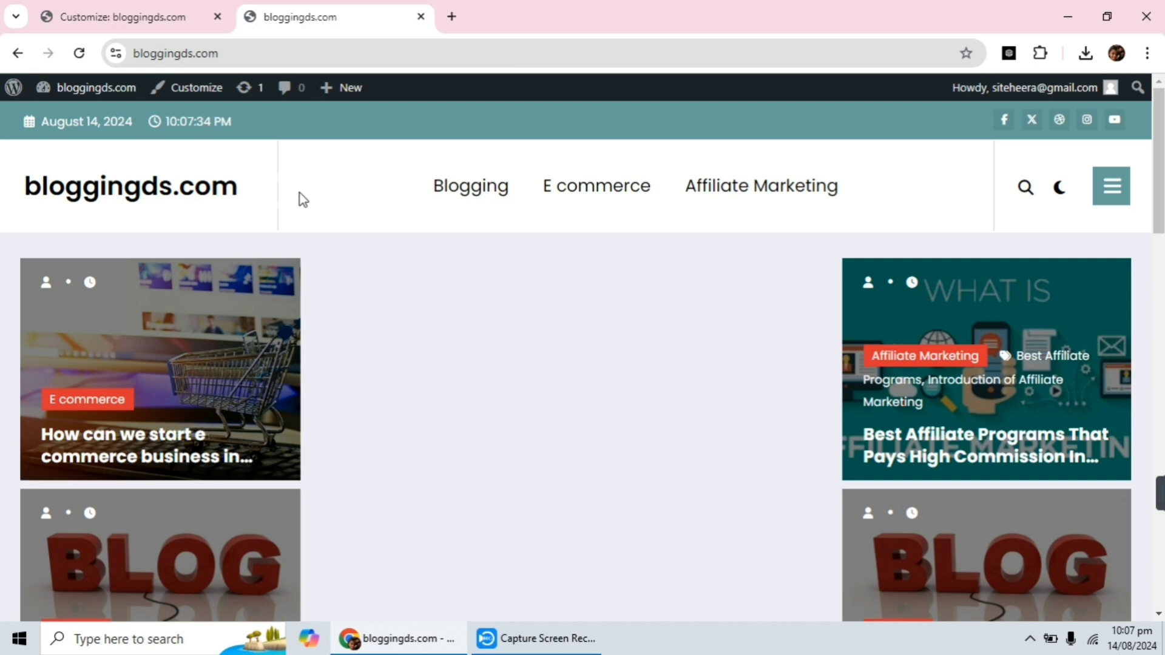
pyautogui.click(155, 17)
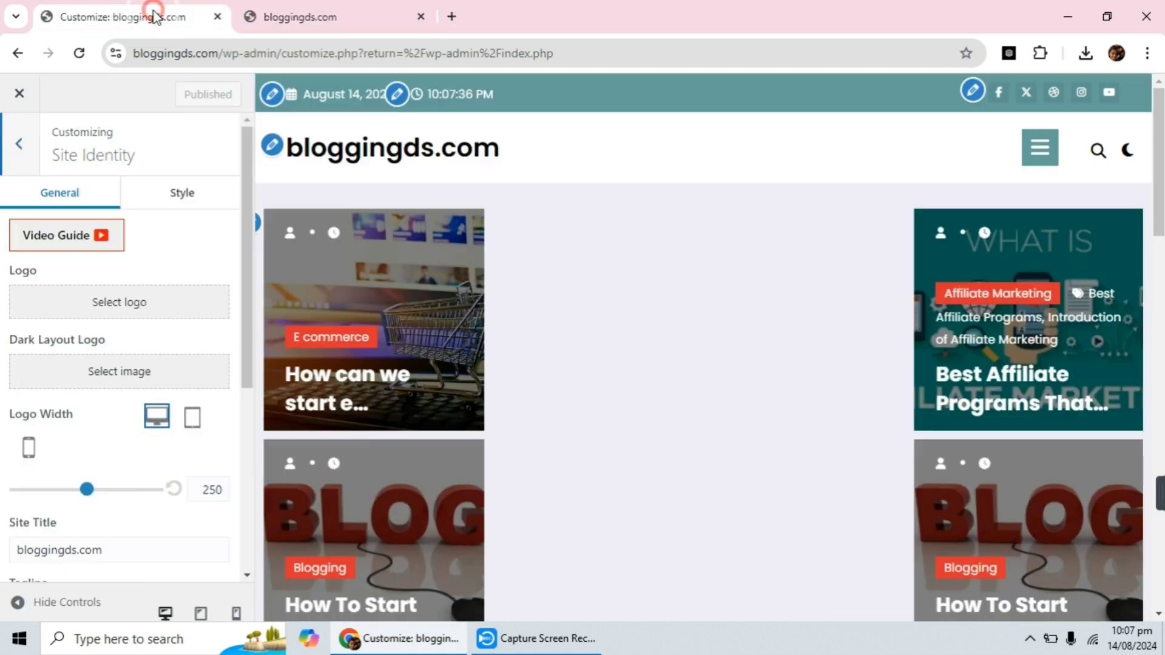
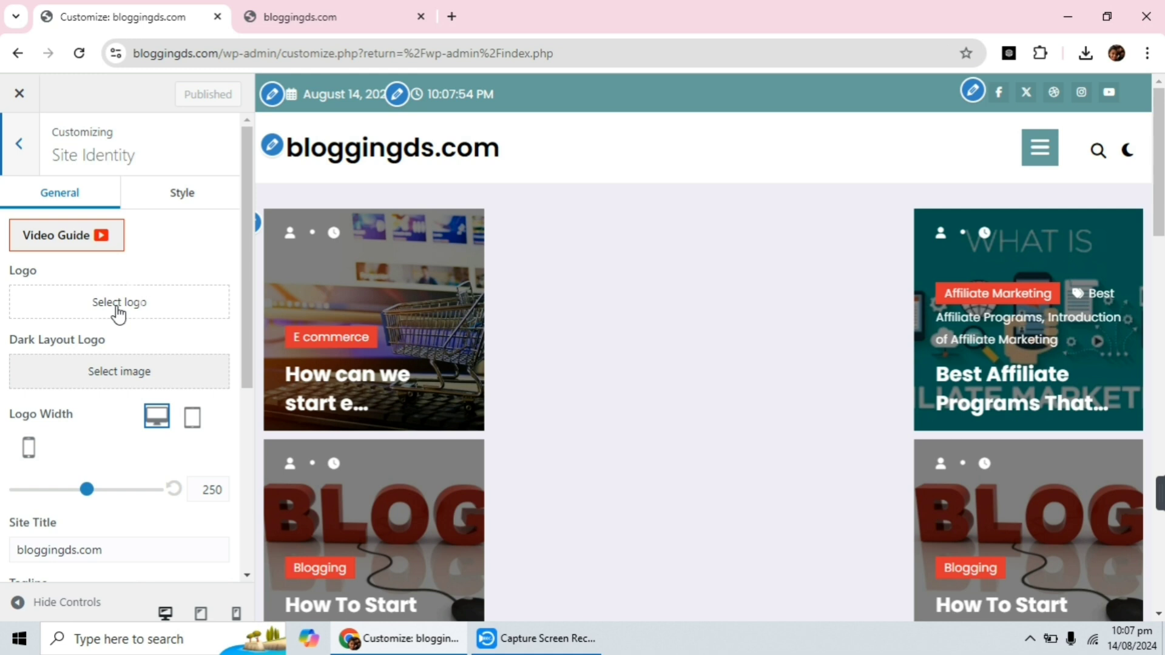
# Upload the Bloggingds image from the Downloads folder as the file for the site logo
pyautogui.click(118, 311)
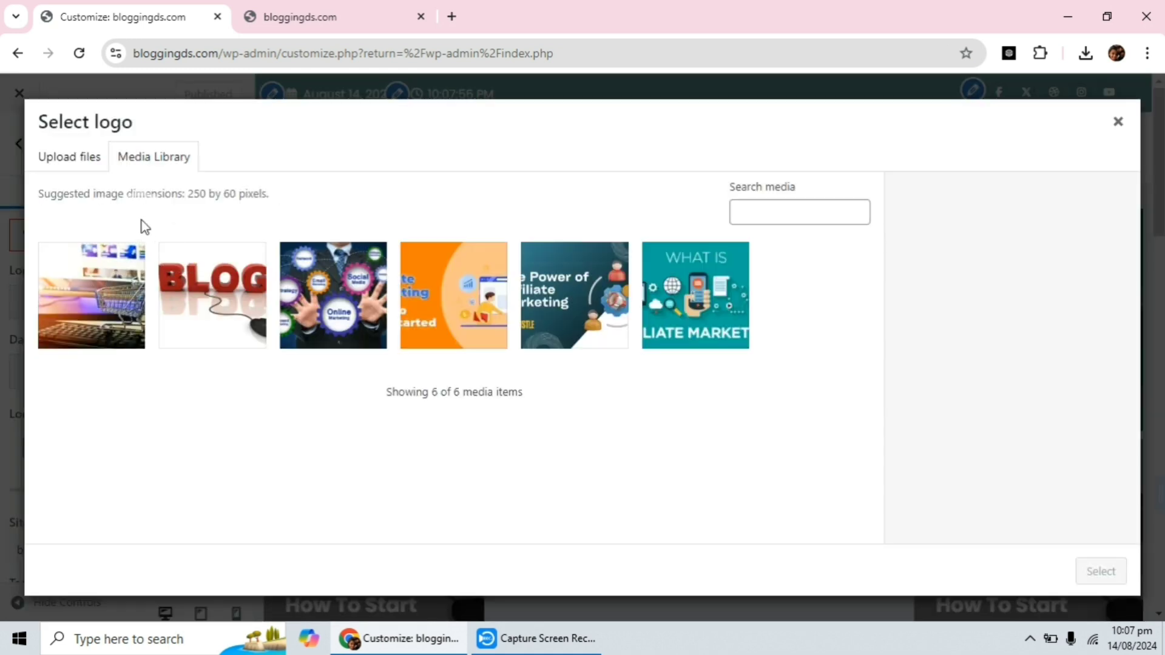
pyautogui.click(48, 156)
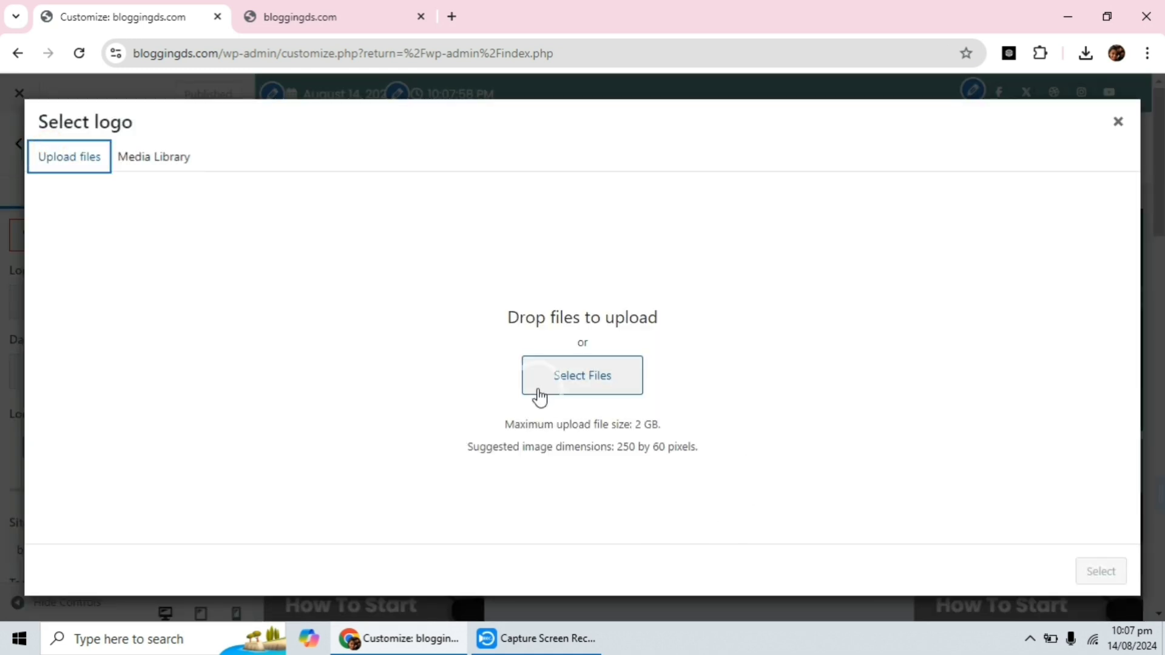
pyautogui.click(570, 391)
pyautogui.click(571, 391)
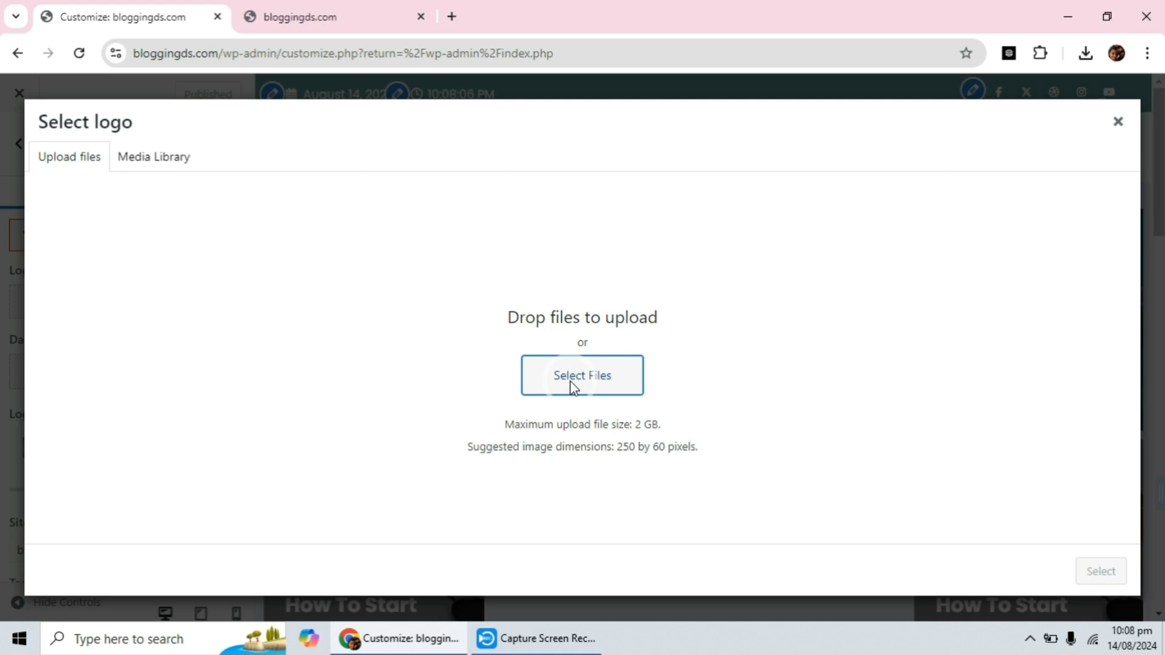
pyautogui.click(571, 384)
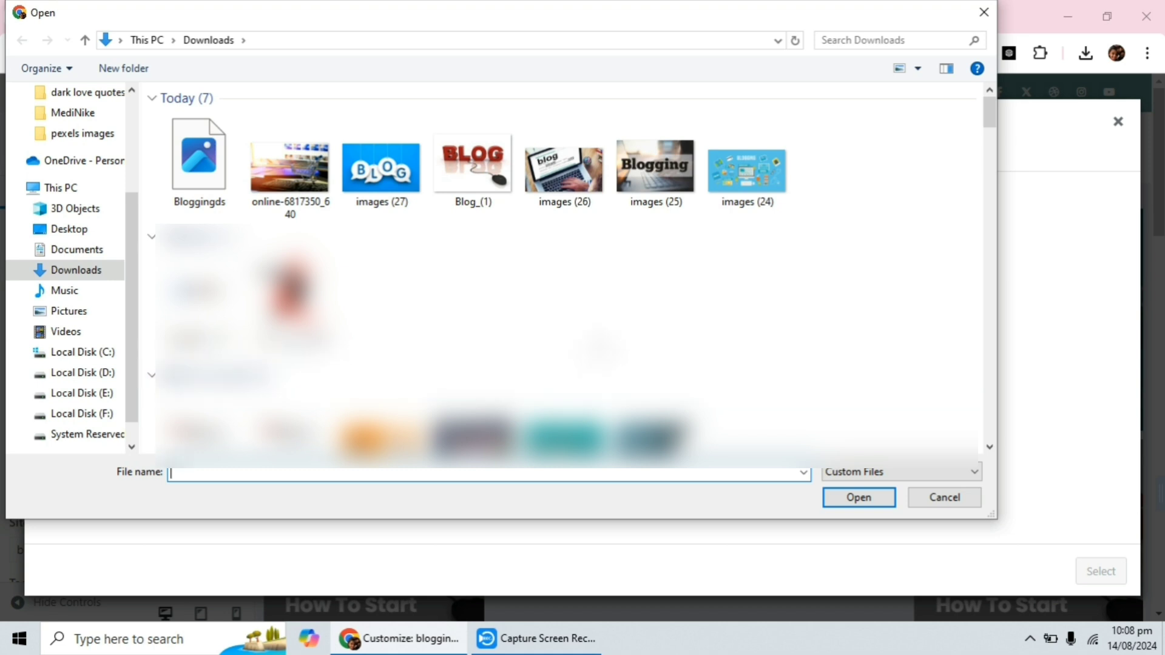
pyautogui.doubleClick(201, 159)
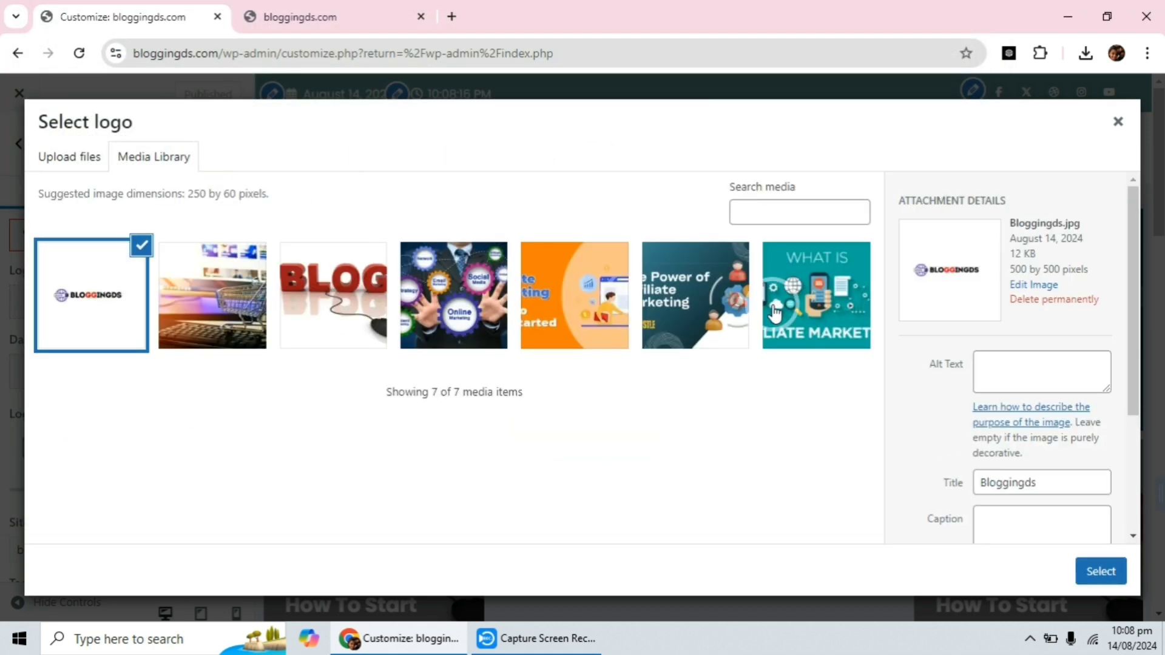
# Fill the logo image's alt text, caption and description with its title, Bloggingds
pyautogui.click(1044, 379)
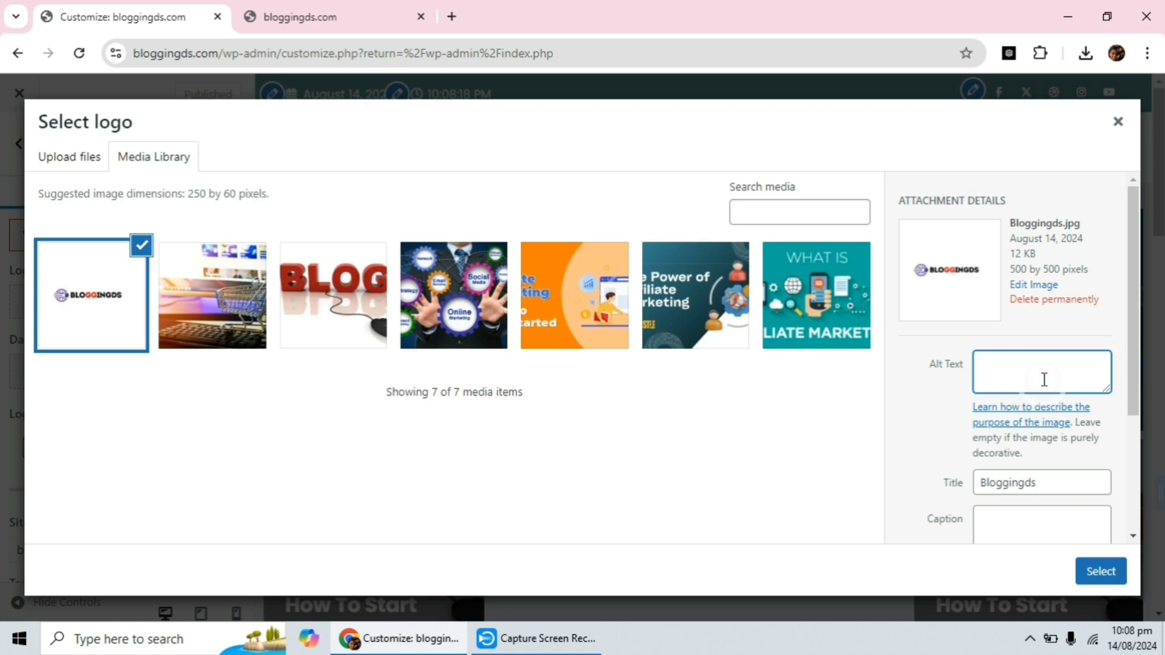
pyautogui.moveTo(1050, 479); pyautogui.dragTo(968, 479)
pyautogui.hotkey('ctrl', 'c')
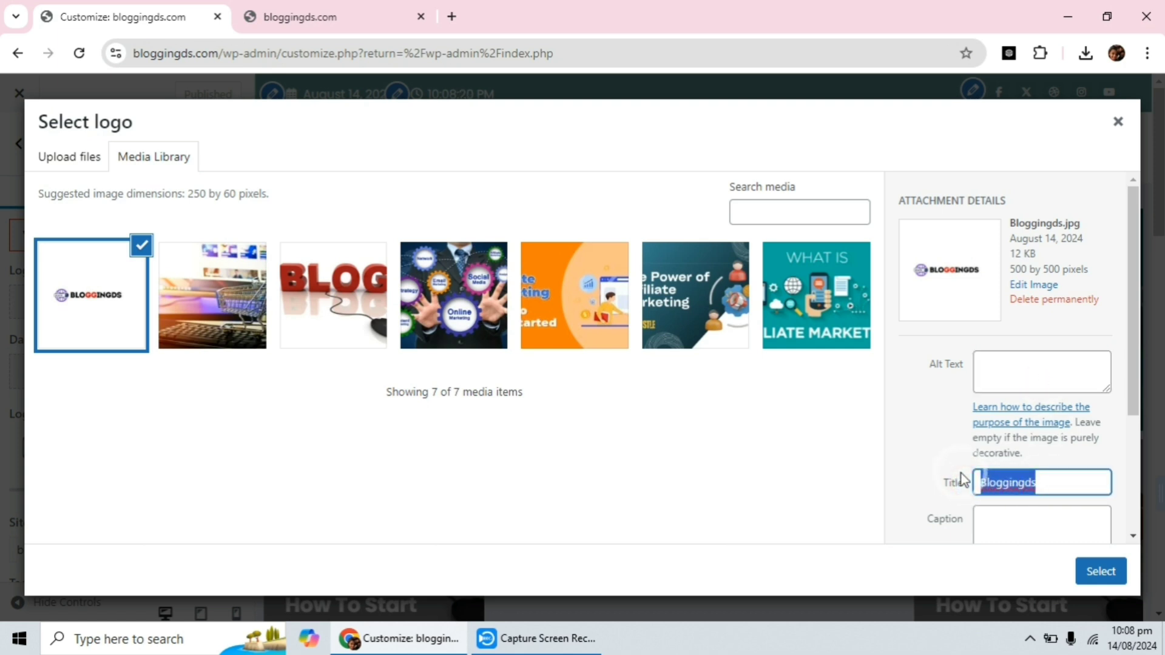
pyautogui.click(1017, 380)
pyautogui.hotkey('ctrl', 'v')
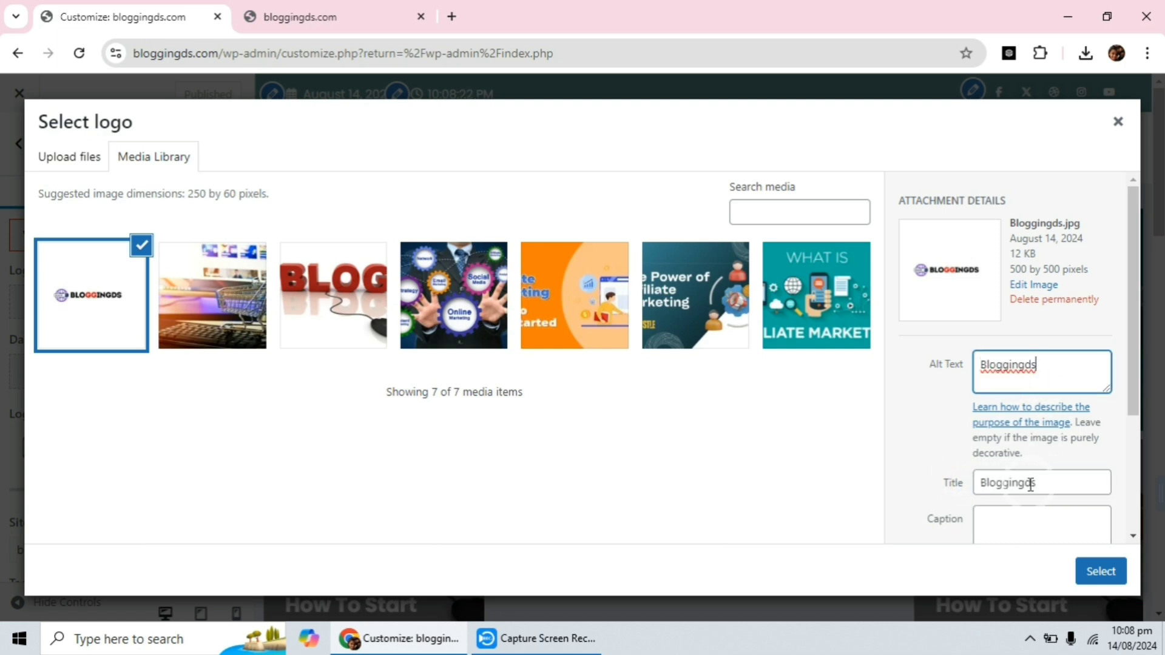
pyautogui.scroll(-3, 1029, 409)
pyautogui.click(1021, 334)
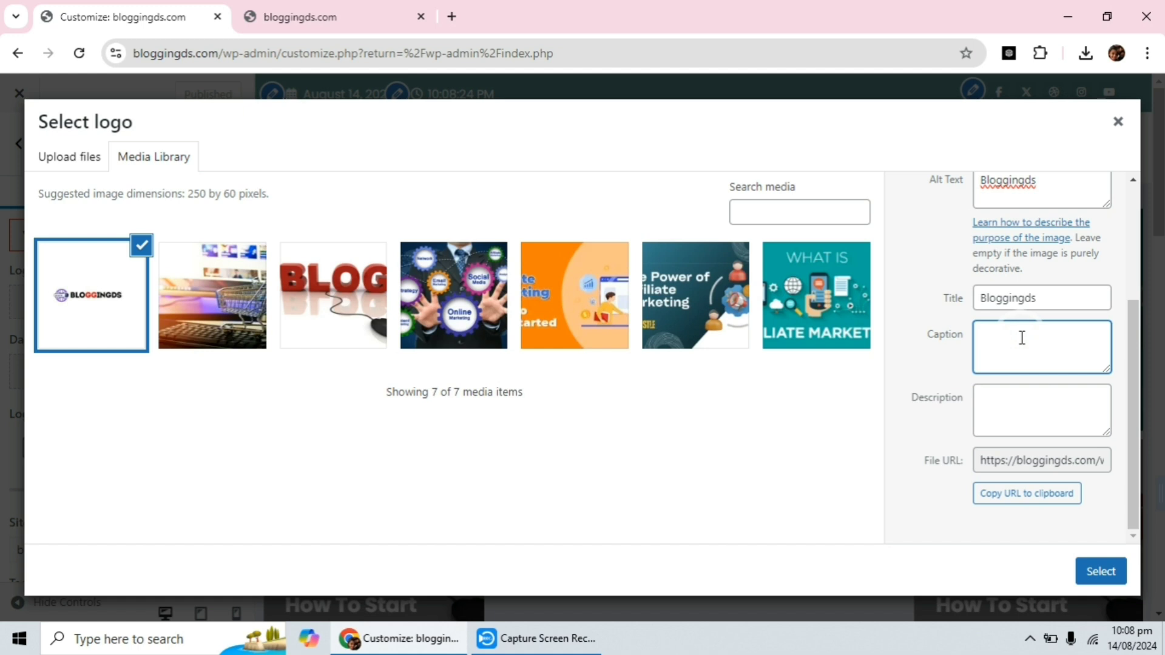
pyautogui.hotkey('ctrl', 'v')
pyautogui.click(1033, 401)
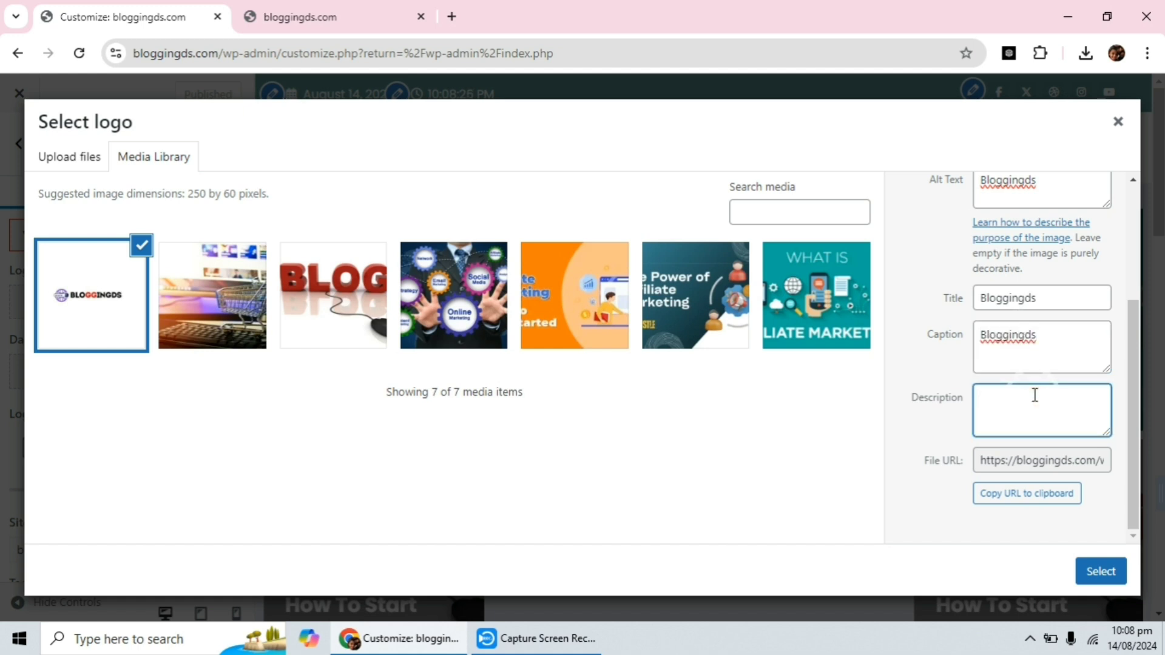
pyautogui.hotkey('ctrl', 'v')
# Crop the Bloggingds image with the suggested frame as the site logo, publish it and reload the live homepage
pyautogui.click(1100, 570)
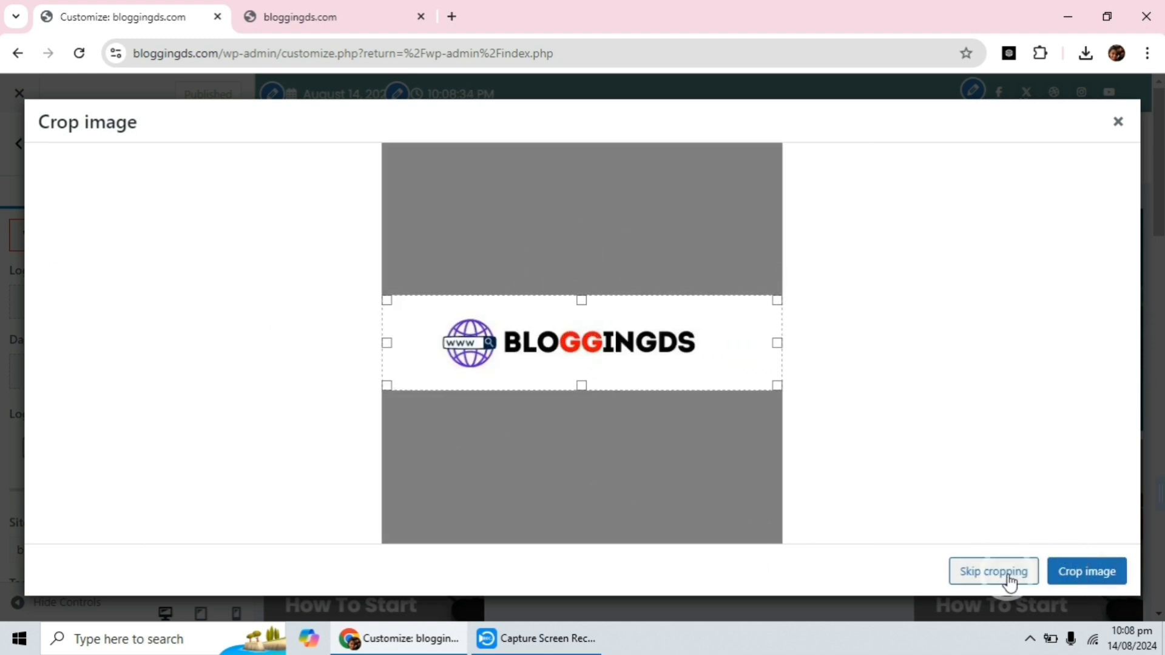
pyautogui.click(1089, 572)
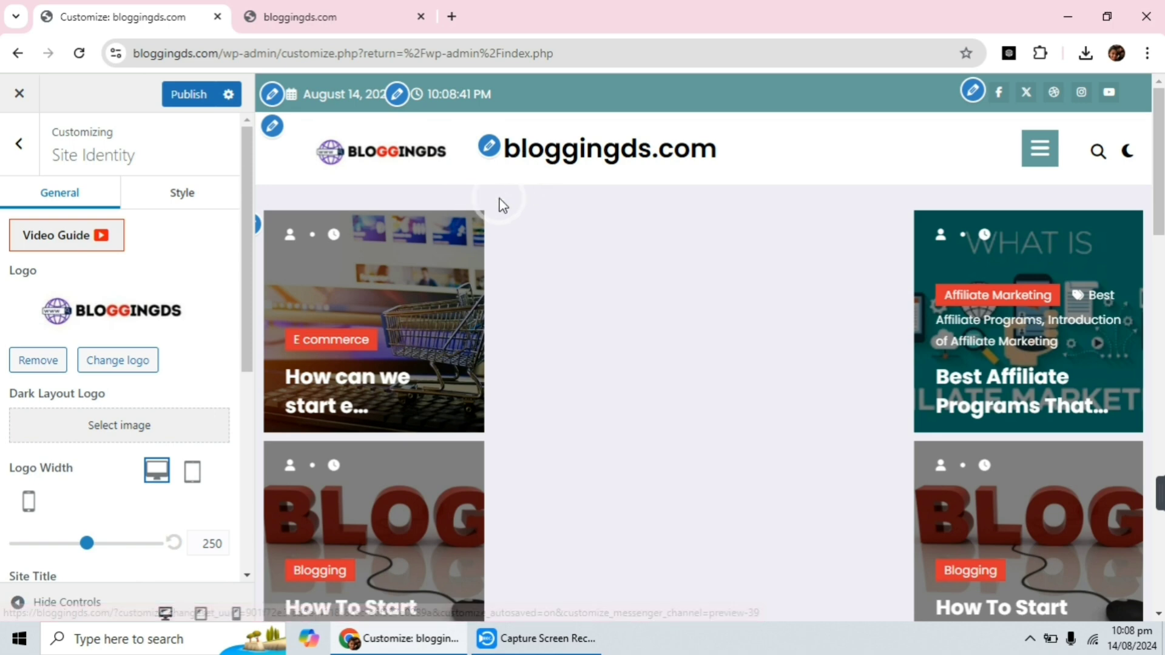
pyautogui.click(193, 94)
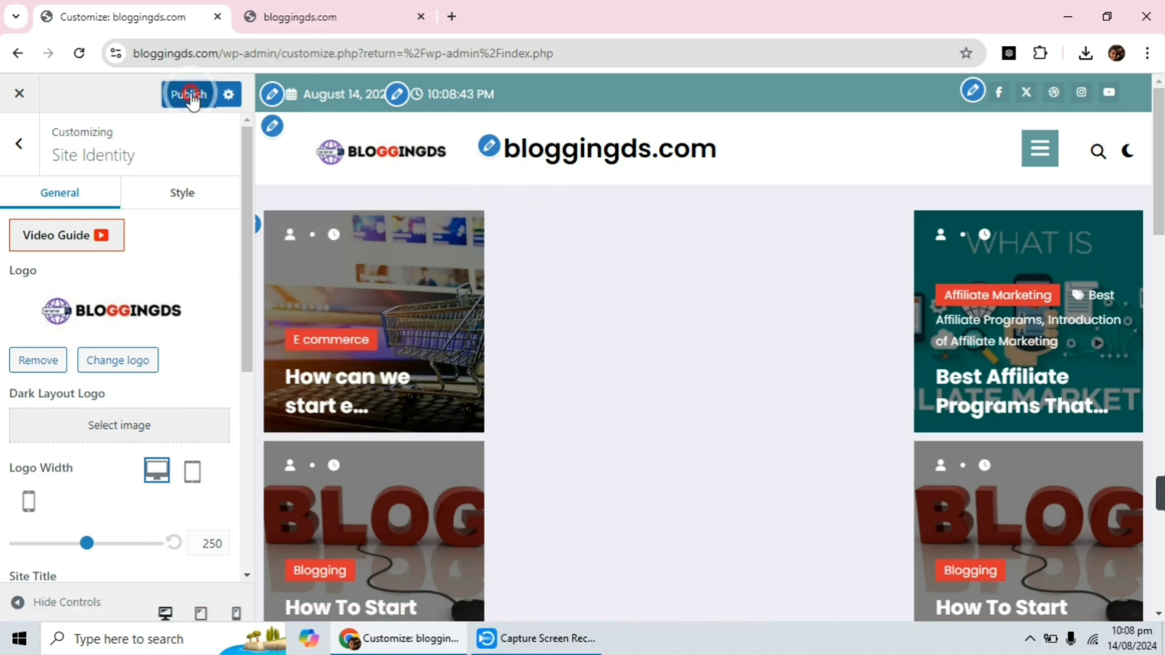
pyautogui.click(299, 14)
pyautogui.click(79, 53)
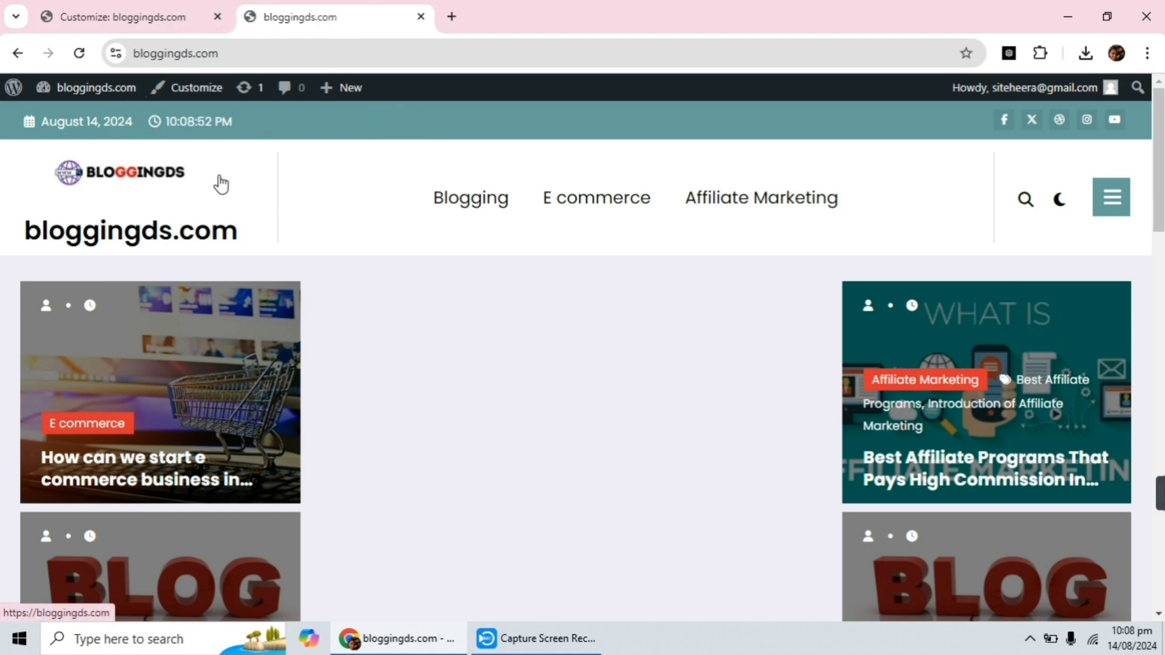
# Return to the Customizer and view the Logo Width setting for tablet and for desktop
pyautogui.click(125, 20)
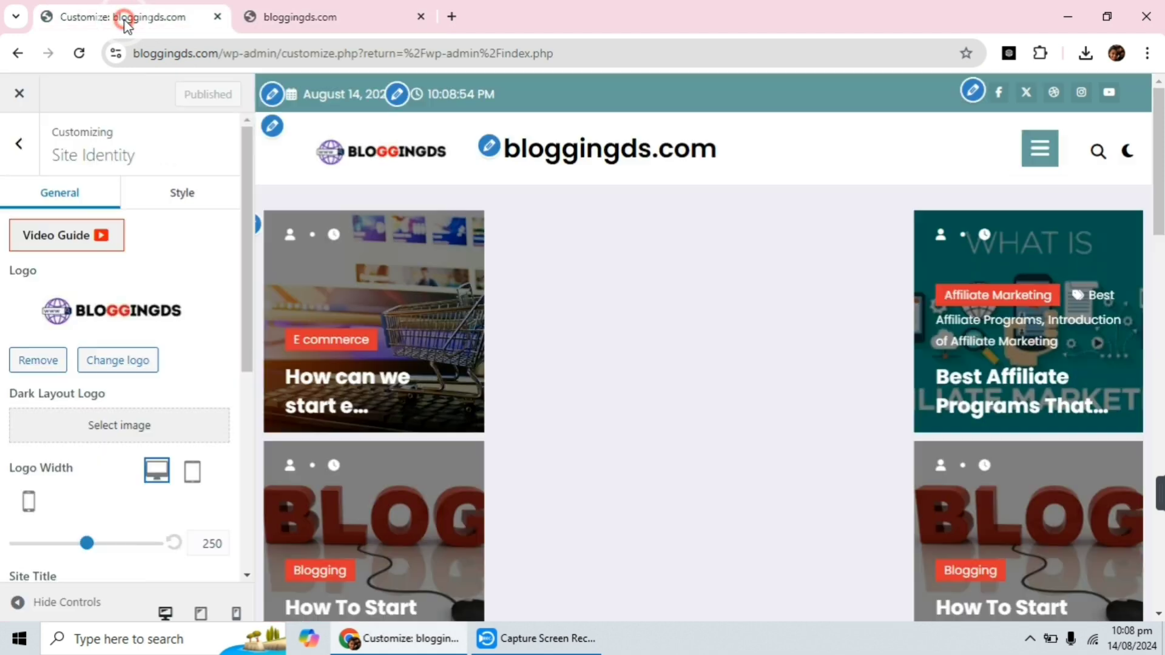
pyautogui.scroll(-3, 65, 239)
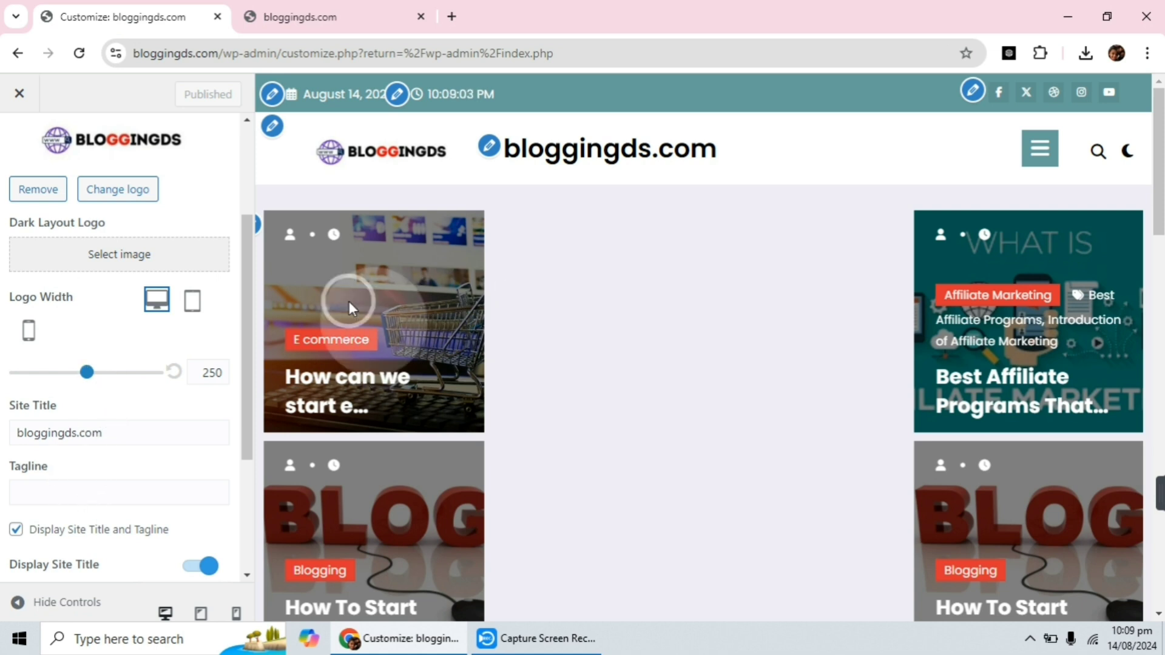
pyautogui.click(190, 302)
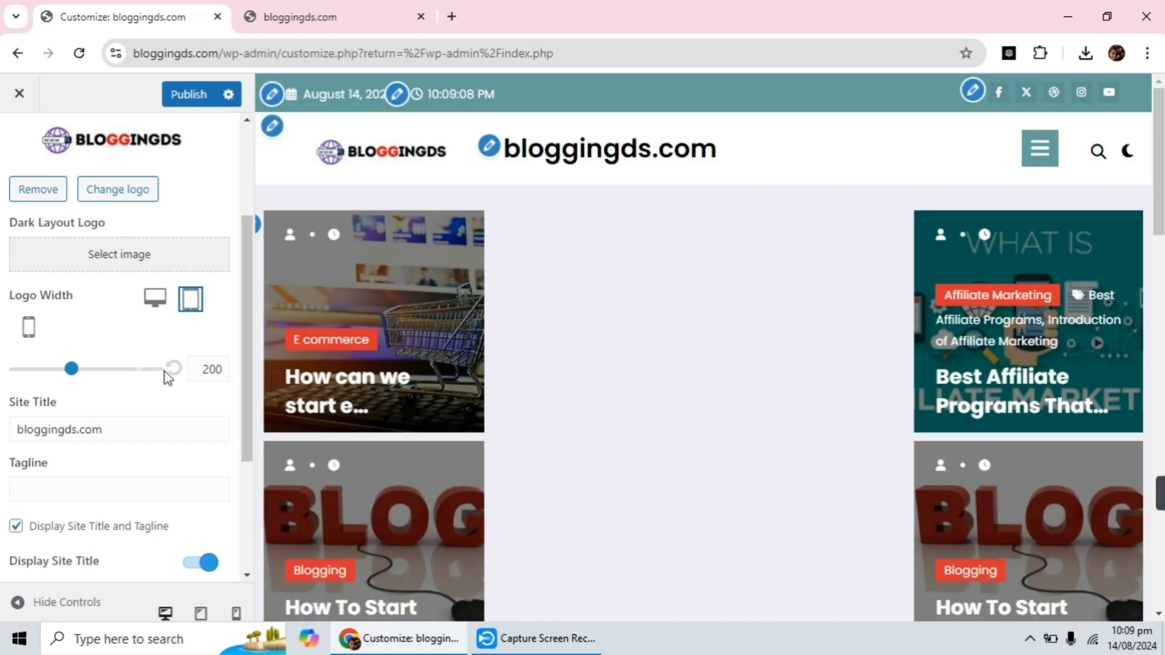
pyautogui.click(154, 305)
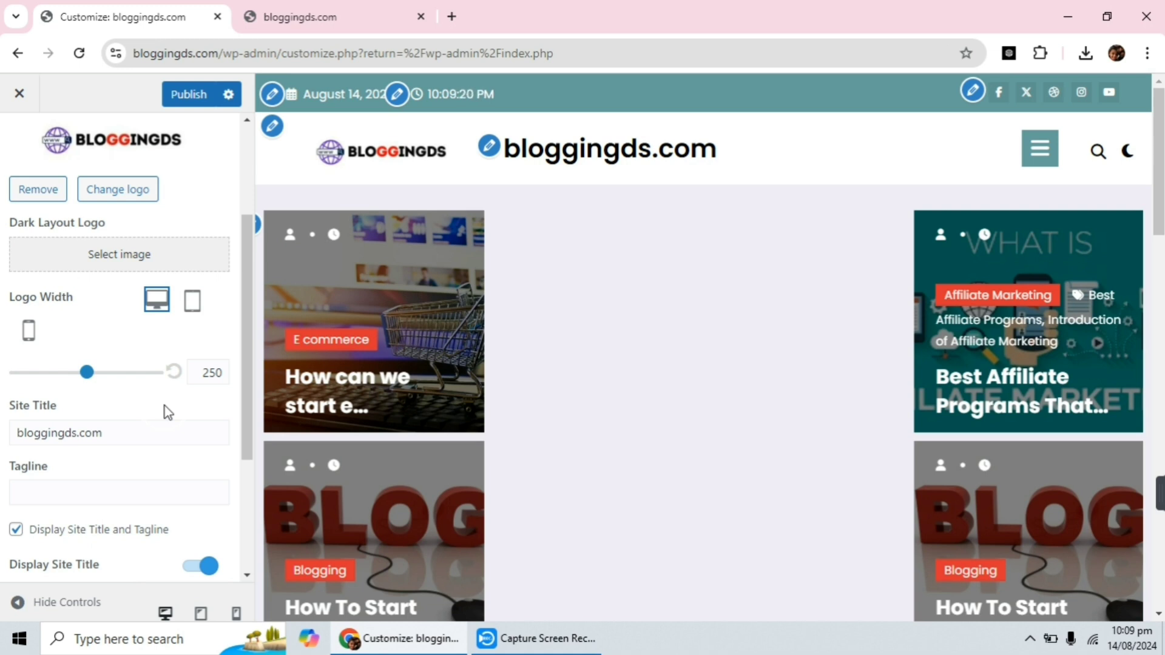
# Set the site tagline to Blogging Tips & Tricks, publish it and reload the live homepage
pyautogui.scroll(-3, 31, 343)
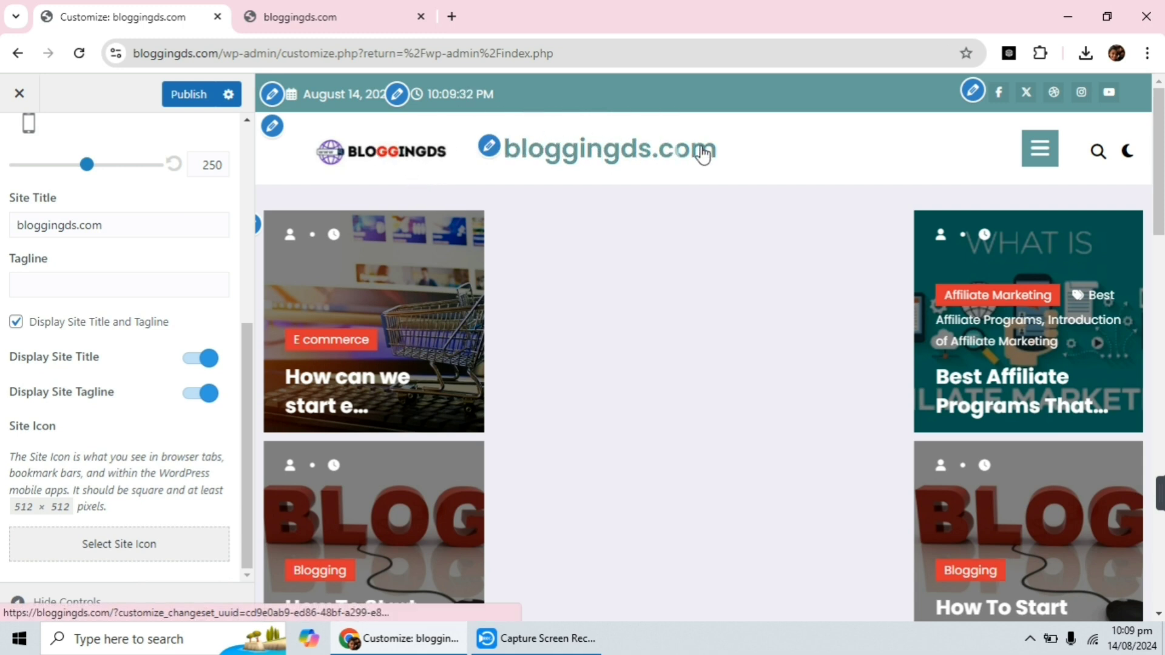
pyautogui.click(107, 292)
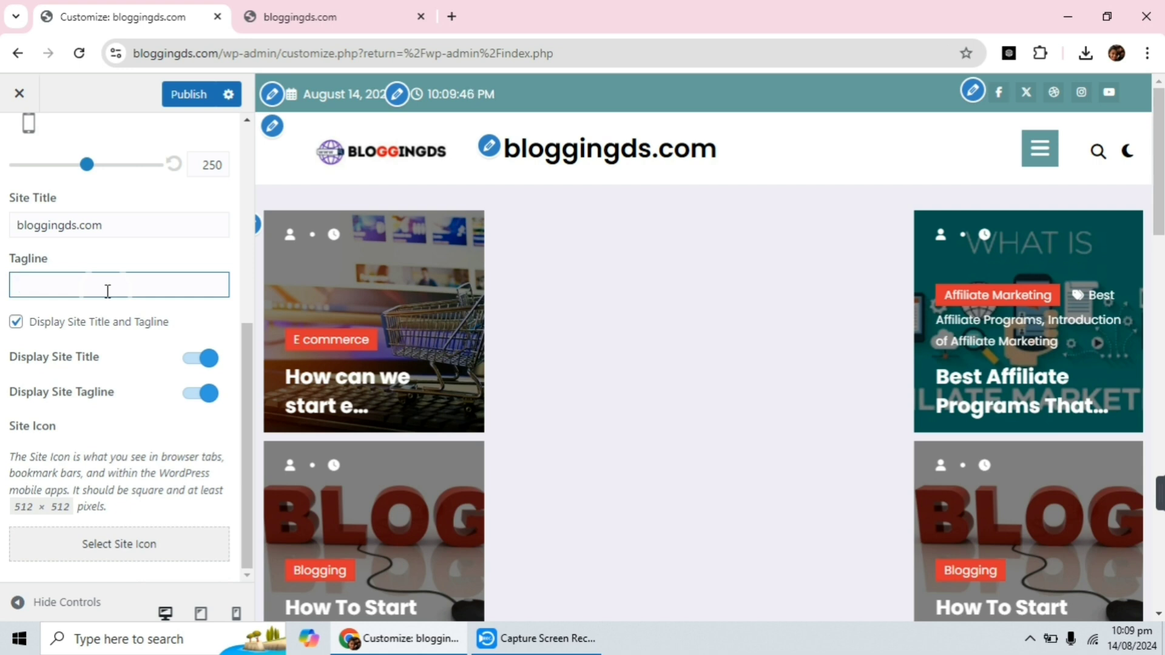
pyautogui.write('Blogging Tips & Tricks')
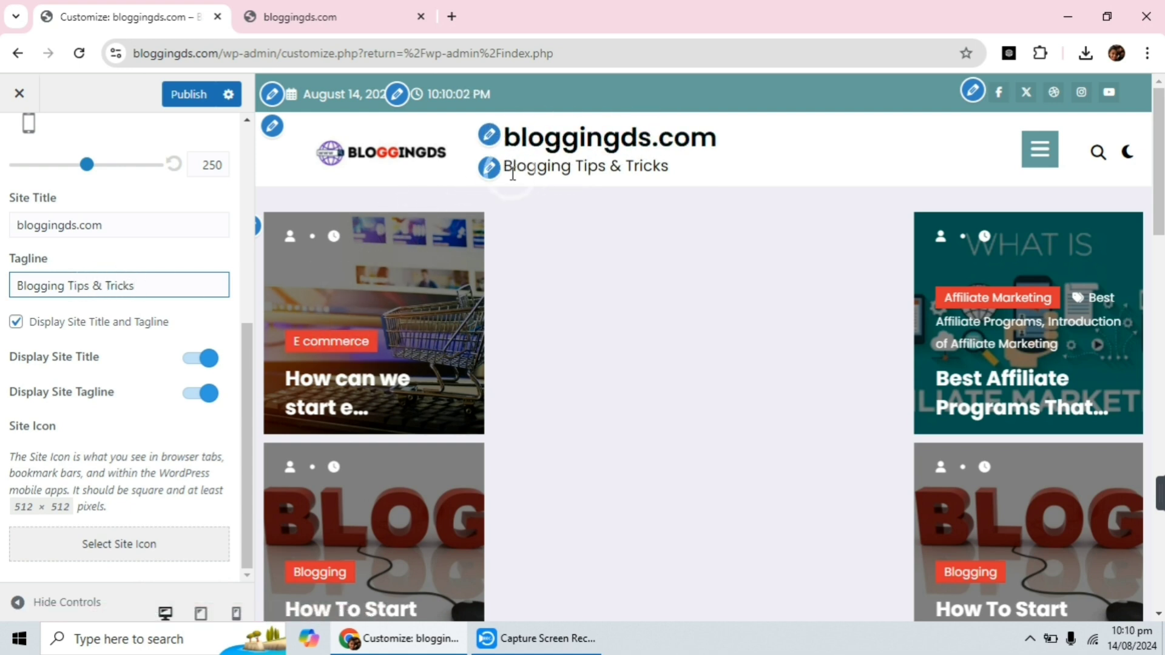
pyautogui.click(173, 95)
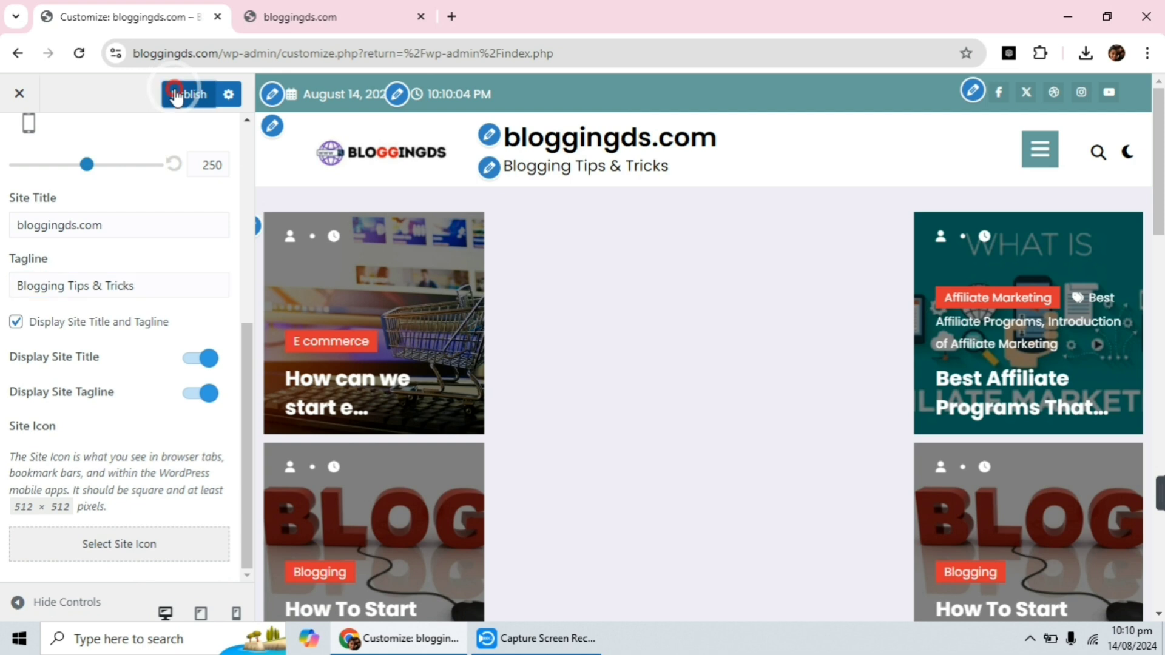
pyautogui.click(306, 18)
pyautogui.click(81, 54)
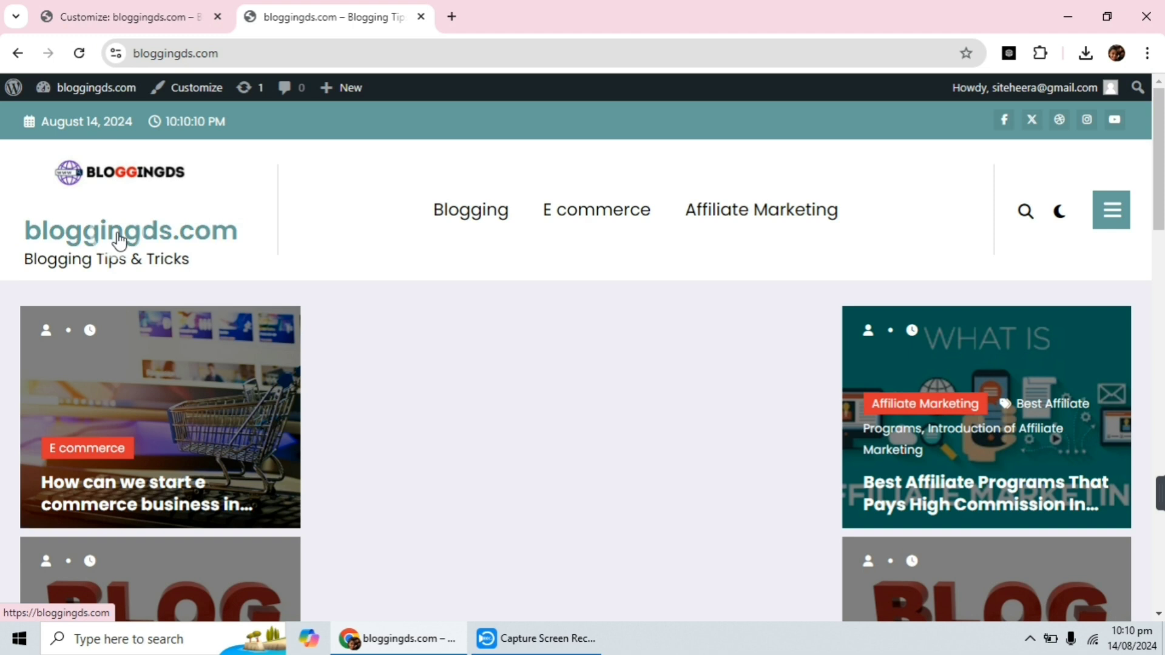
pyautogui.click(222, 124)
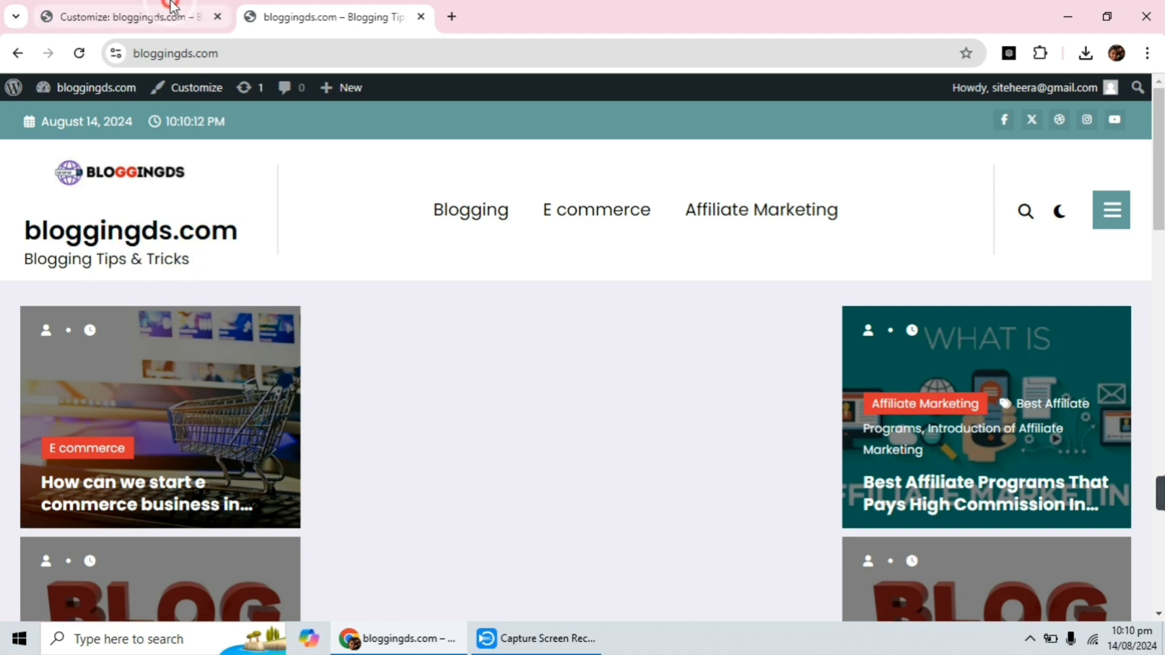
# Return to the Customizer, disable Display Site Title and Tagline, publish it and reload the live homepage
pyautogui.click(173, 20)
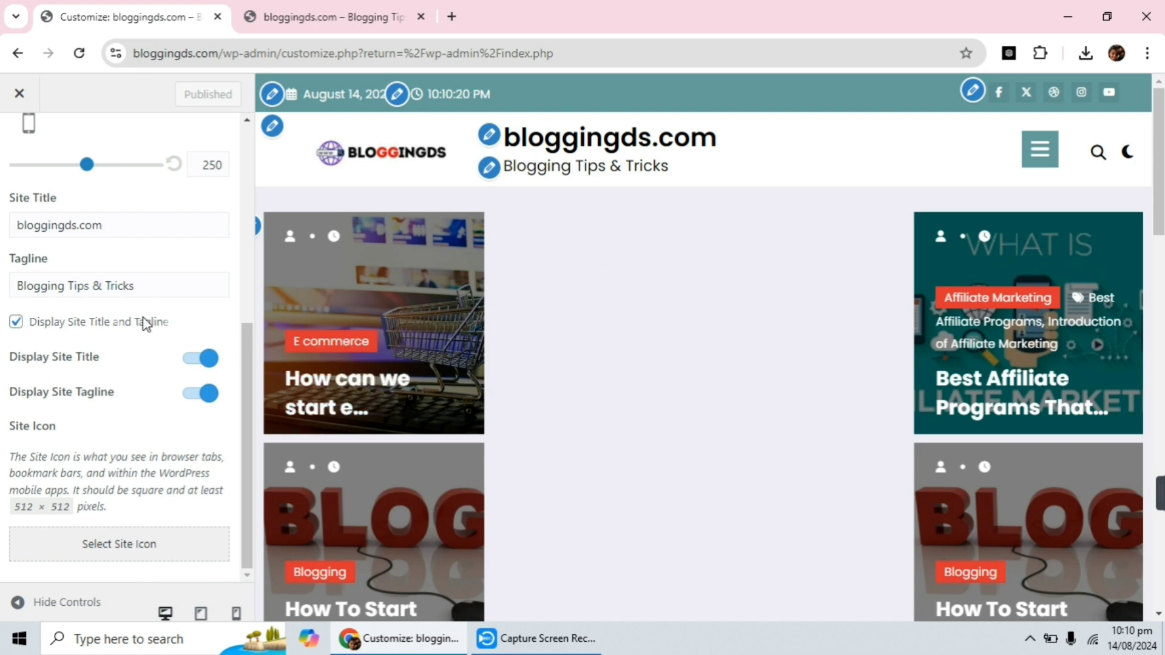
pyautogui.click(17, 322)
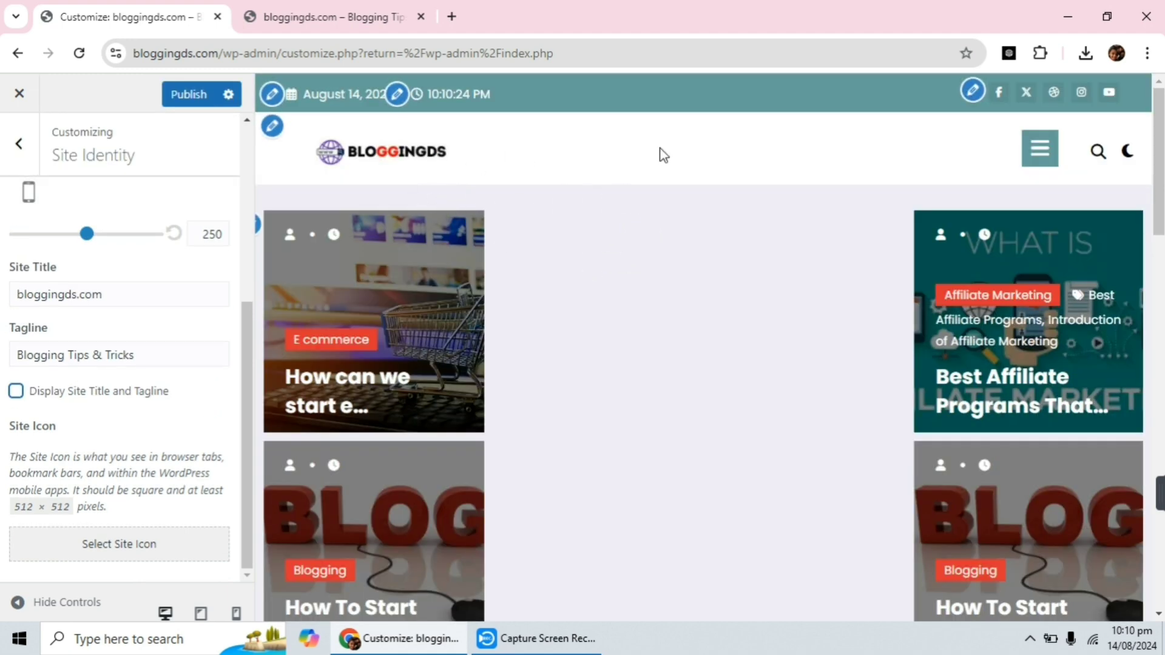
pyautogui.click(174, 95)
pyautogui.click(276, 24)
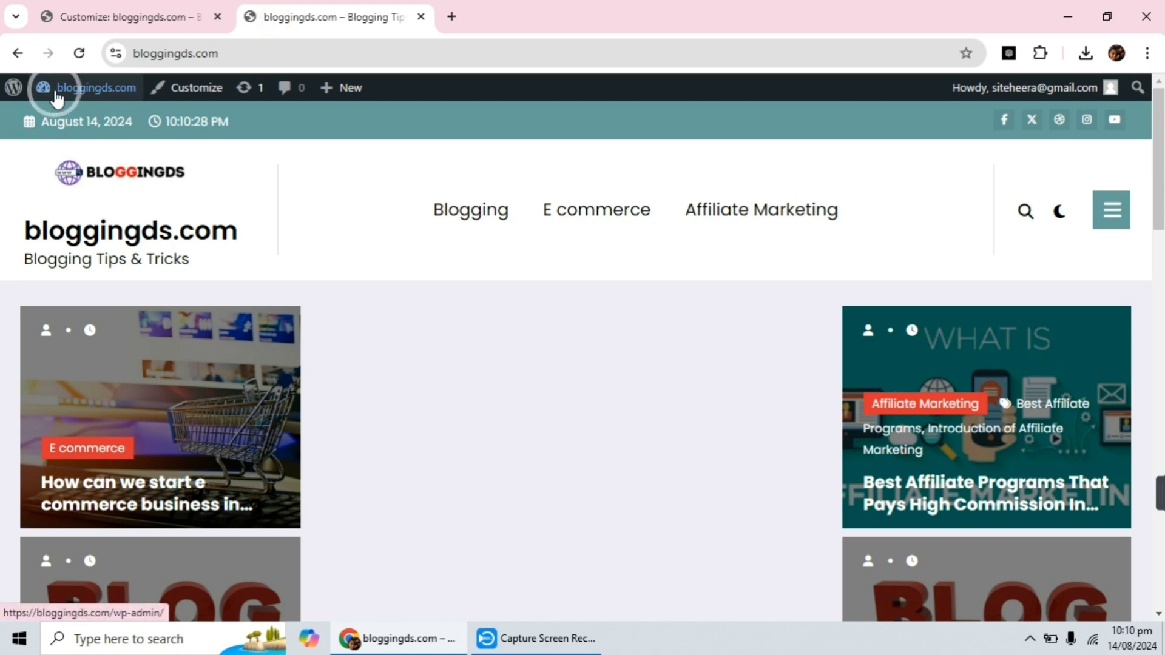
pyautogui.click(81, 53)
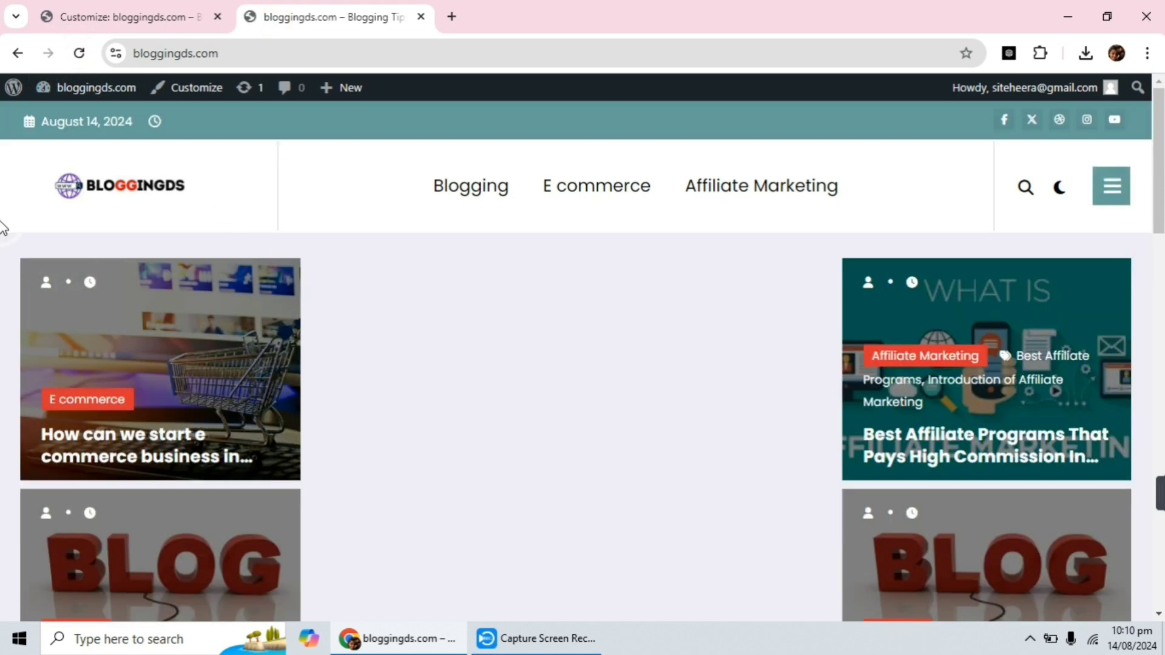
# In the Customizer, re-enable Display Site Title and Tagline, switch off the separate title and tagline toggles, and disable the combined option again
pyautogui.click(152, 29)
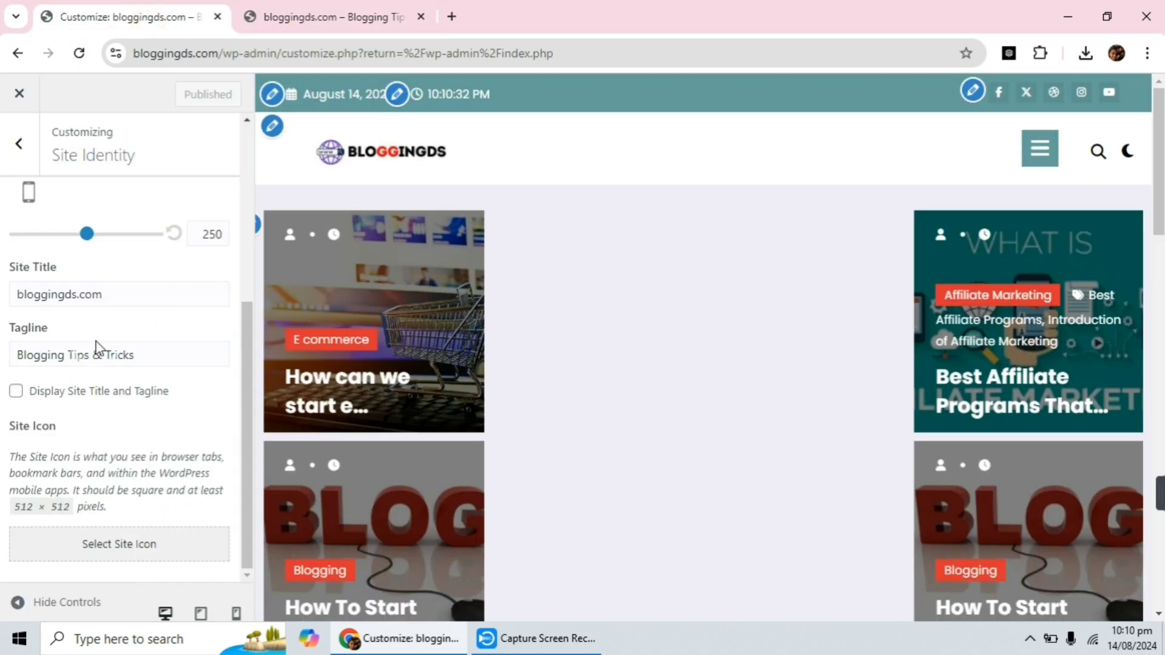
pyautogui.click(17, 392)
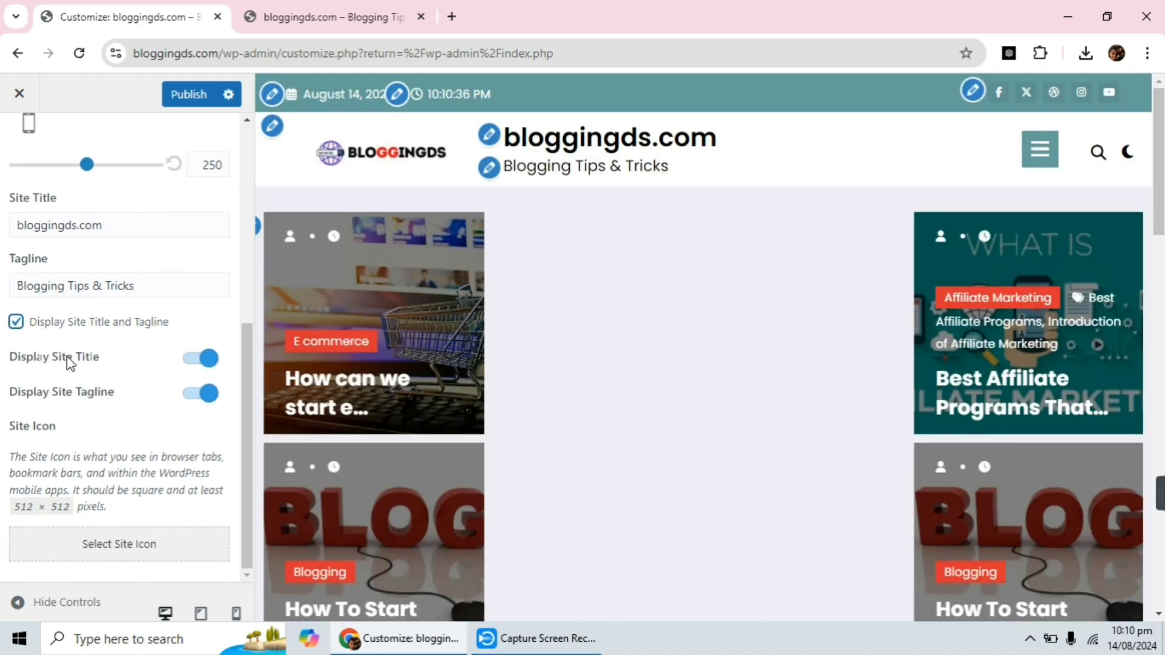
pyautogui.click(193, 394)
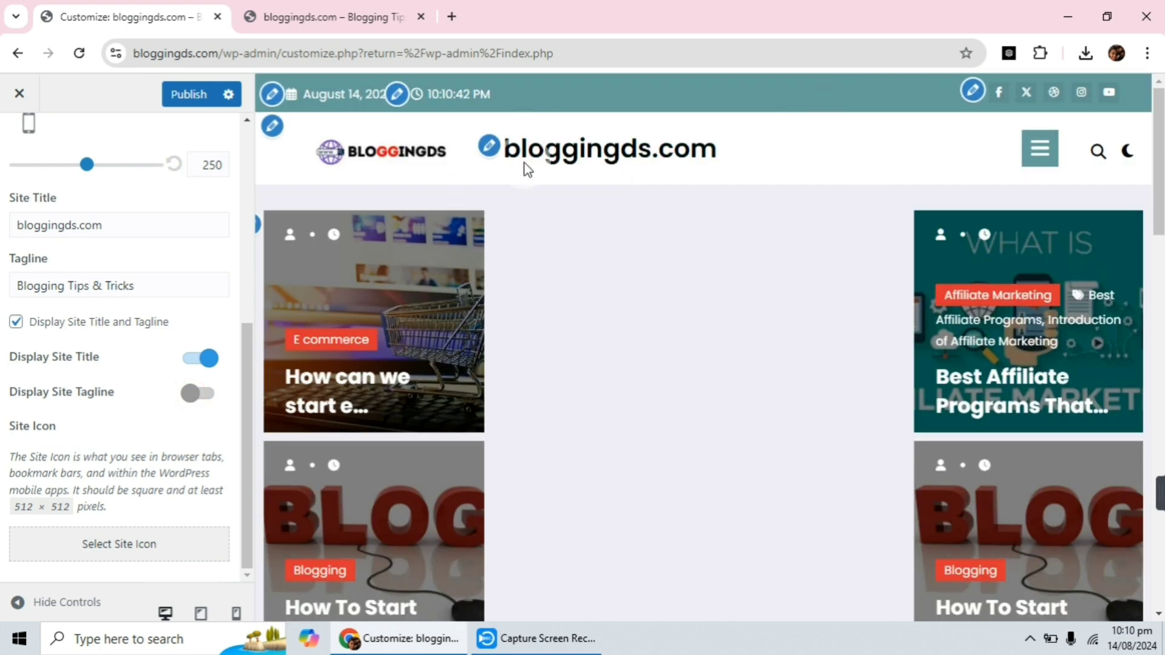
pyautogui.click(199, 400)
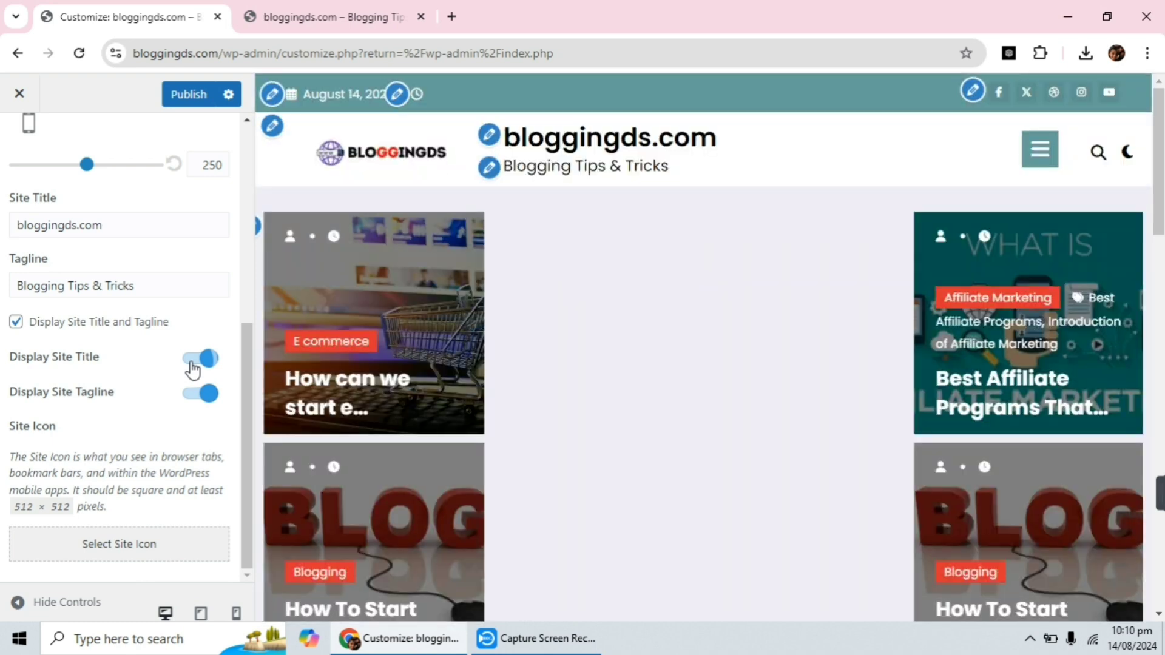
pyautogui.click(193, 364)
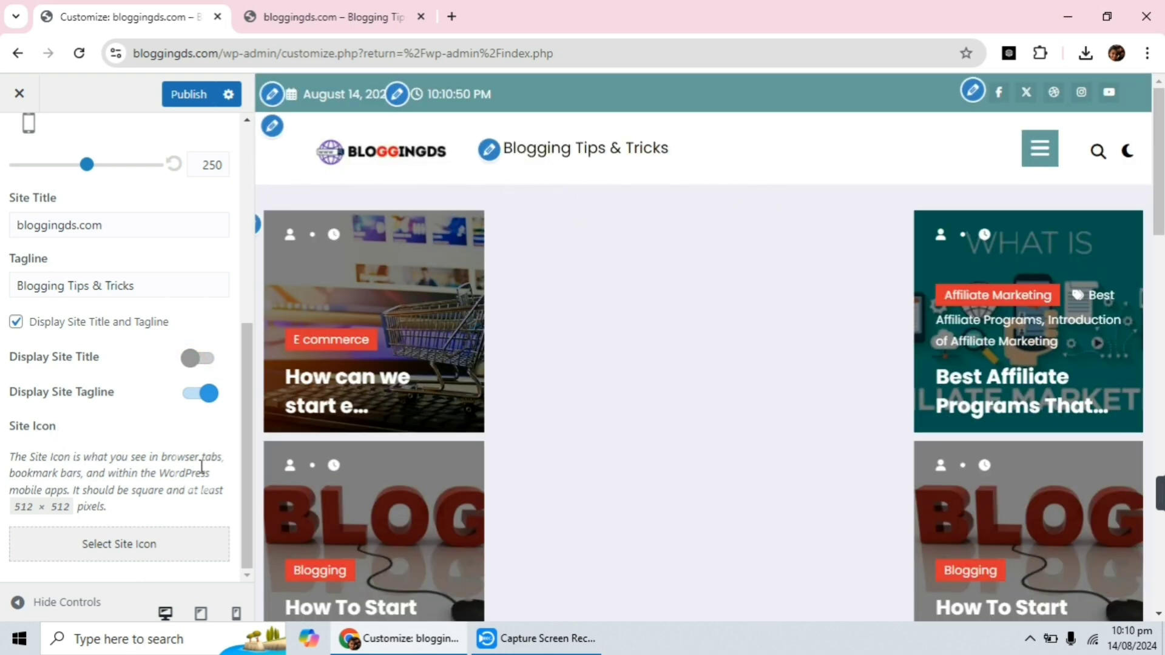
pyautogui.click(194, 395)
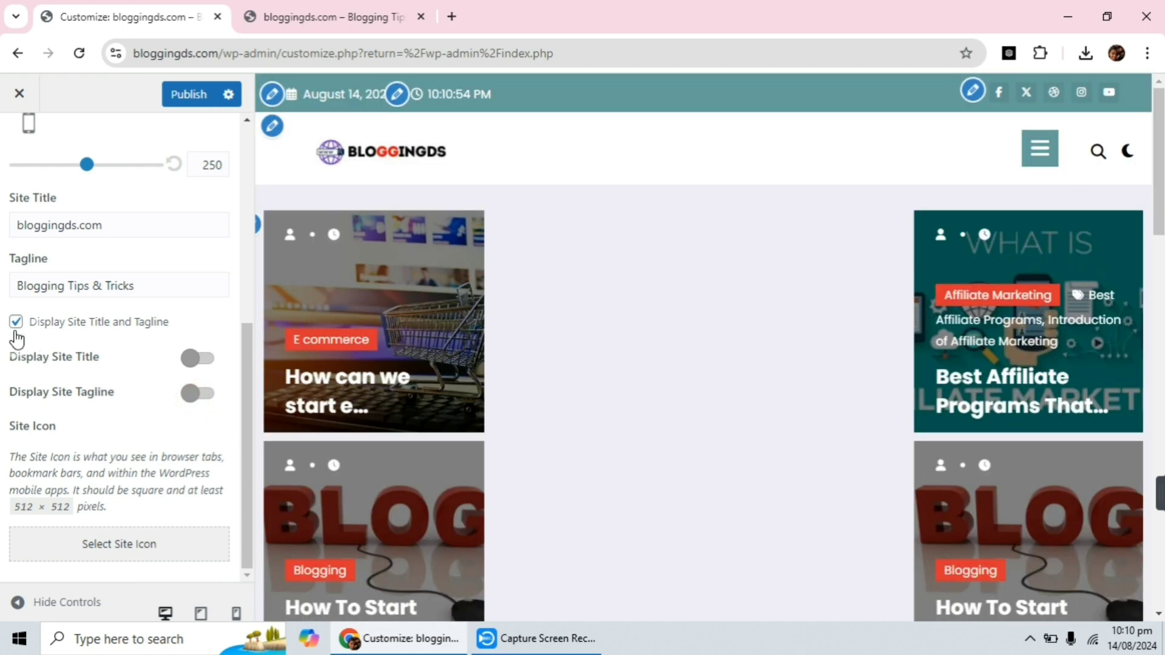
pyautogui.click(18, 322)
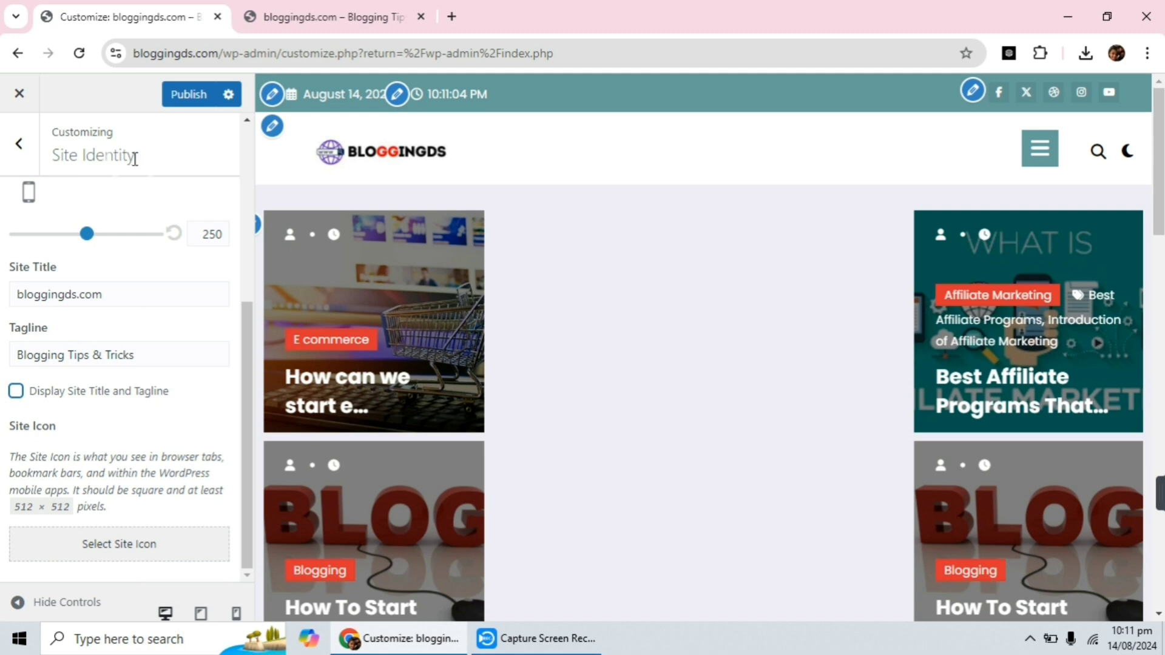
# Check the live homepage's tab icon, then set Bloggingds.jpg from the media library as the site icon, cropped with the suggested frame
pyautogui.click(328, 20)
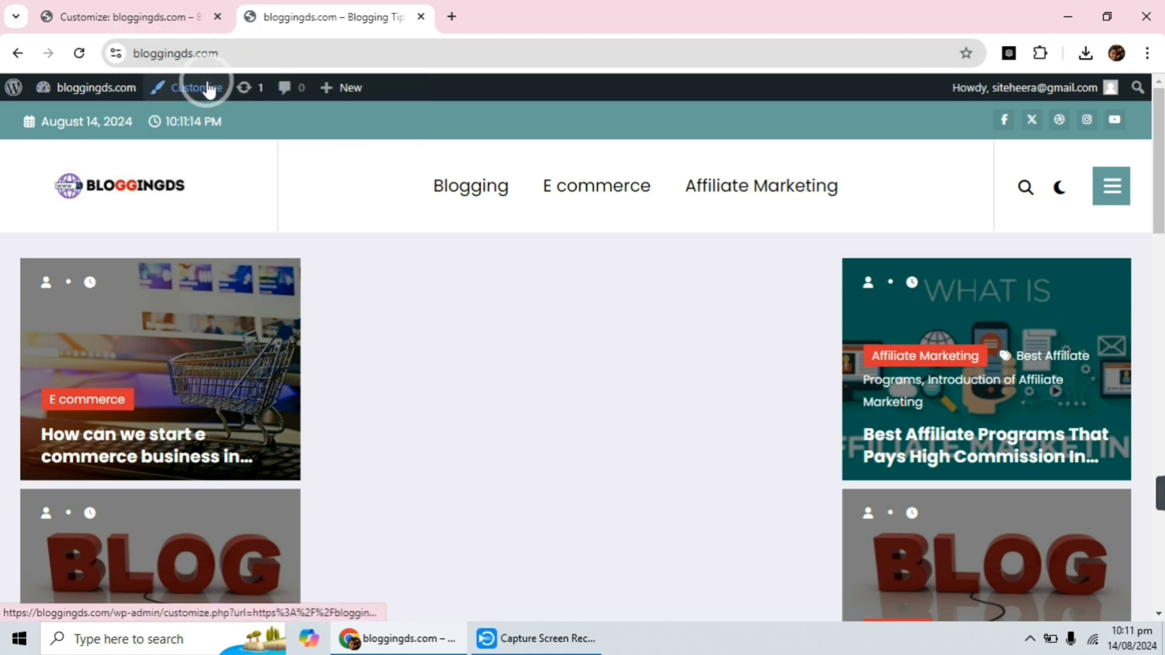
pyautogui.click(140, 8)
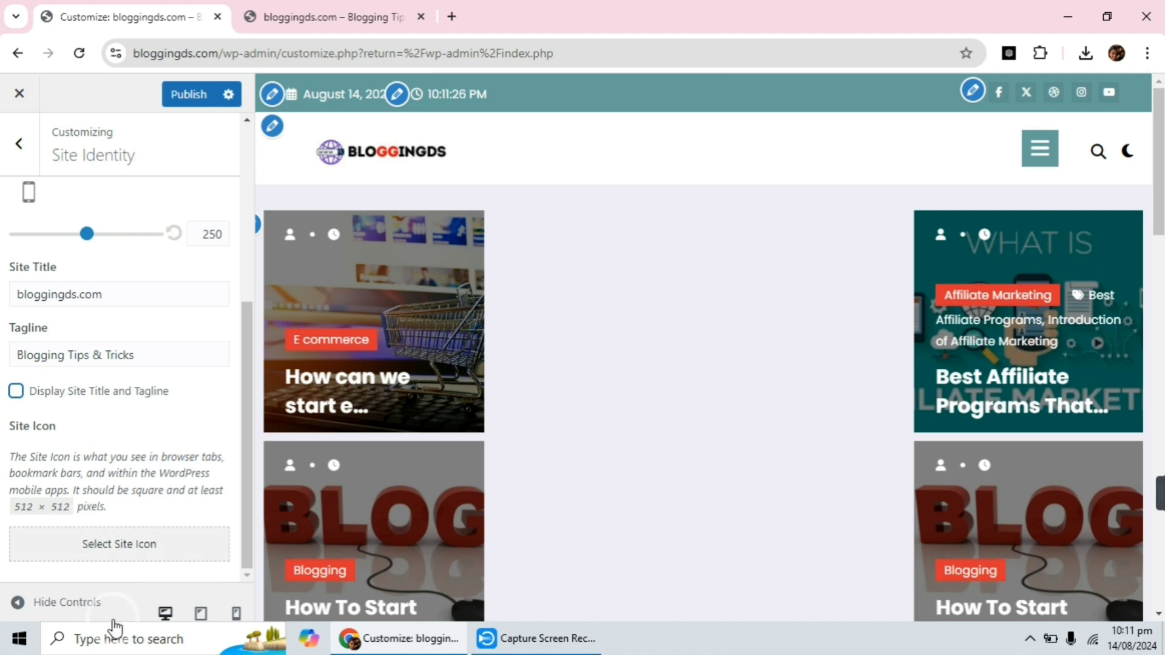
pyautogui.click(131, 553)
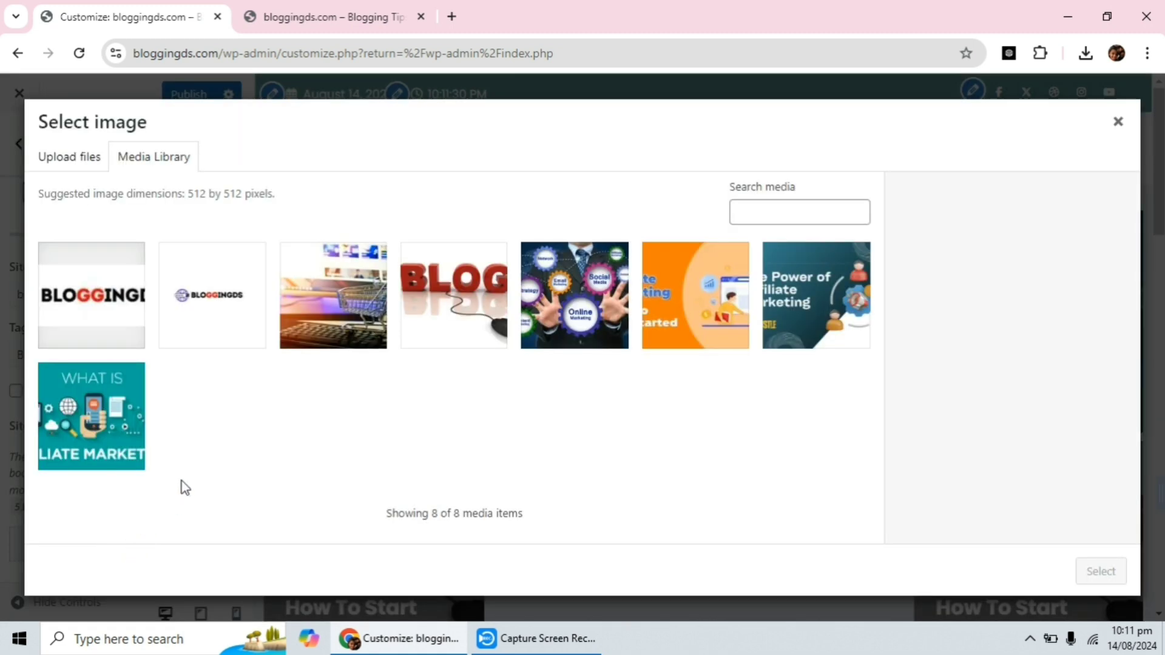
pyautogui.click(223, 291)
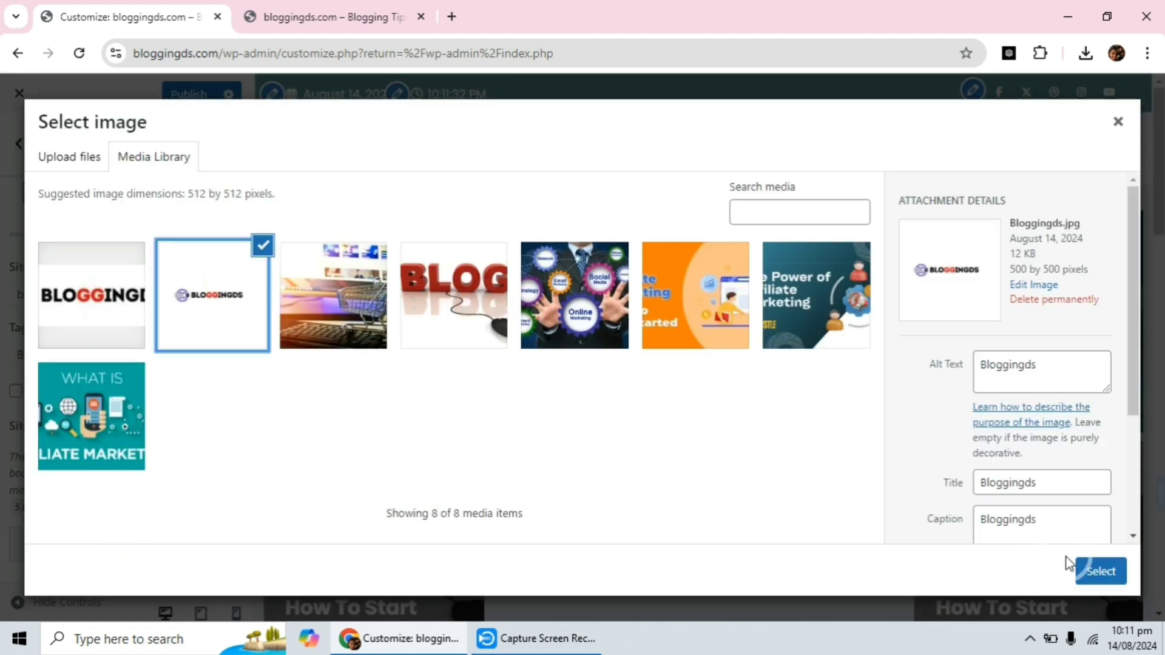
pyautogui.click(1103, 584)
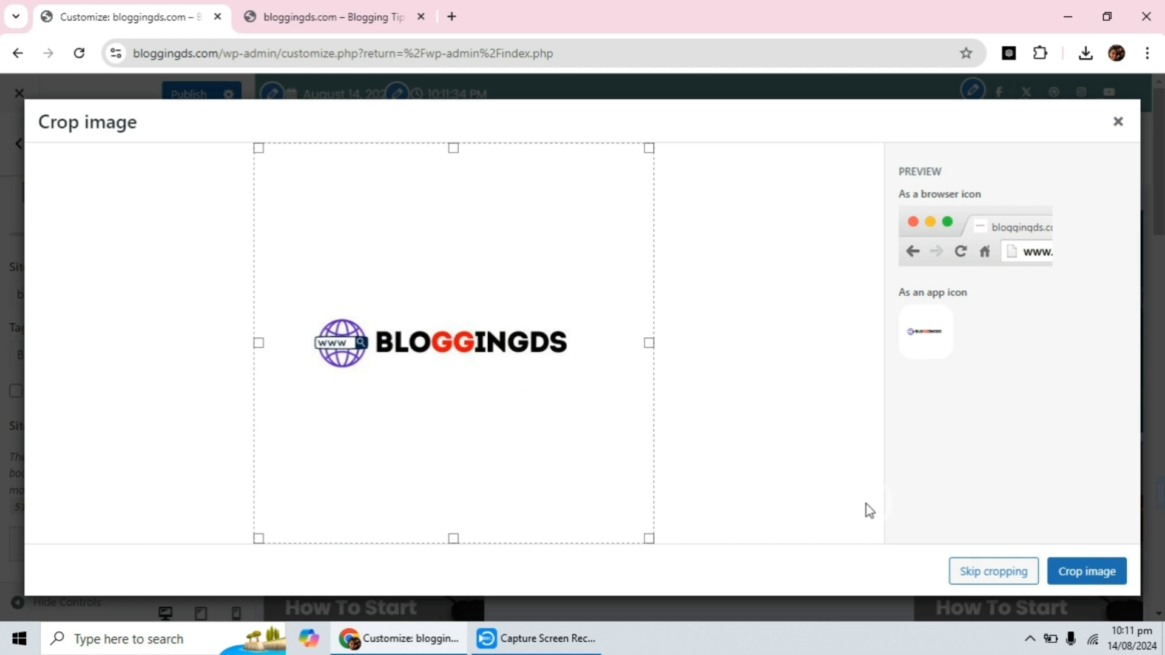
pyautogui.click(1092, 573)
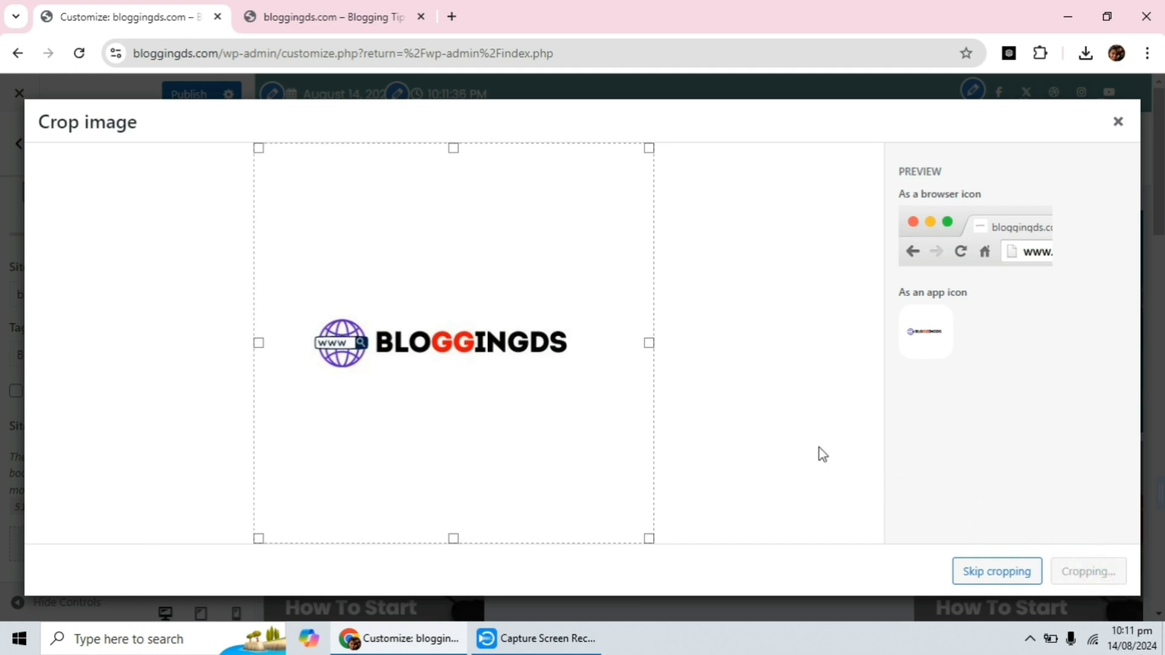
pyautogui.scroll(-1, 18, 424)
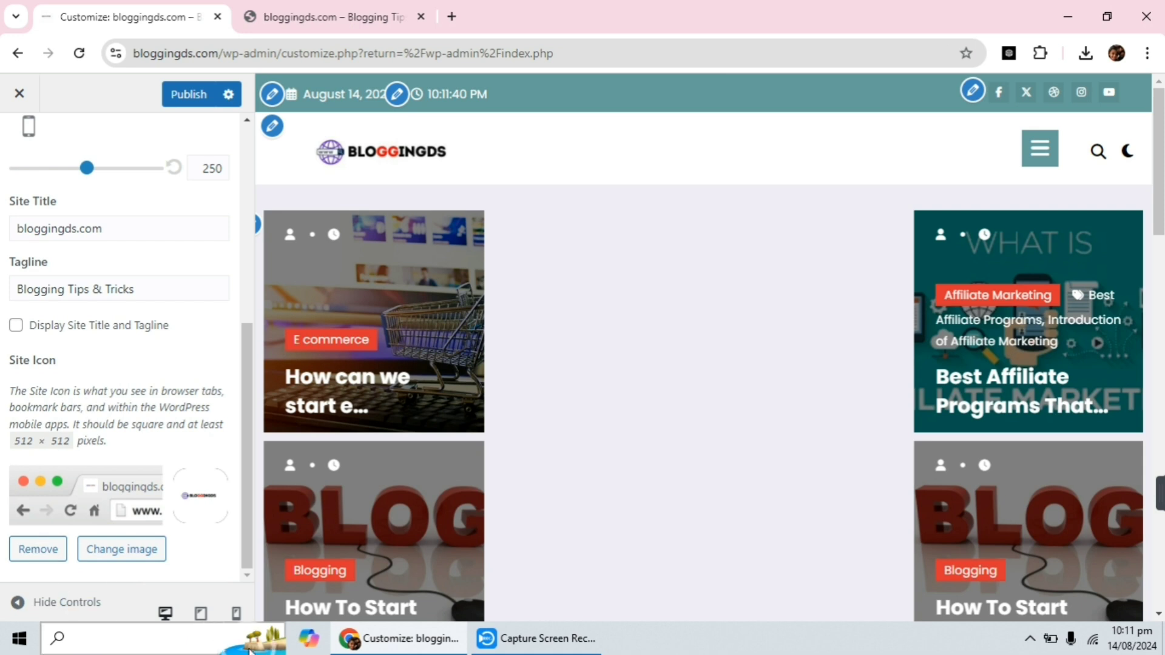
# Publish the new site icon and reload the live homepage to check it on the browser tab
pyautogui.click(170, 102)
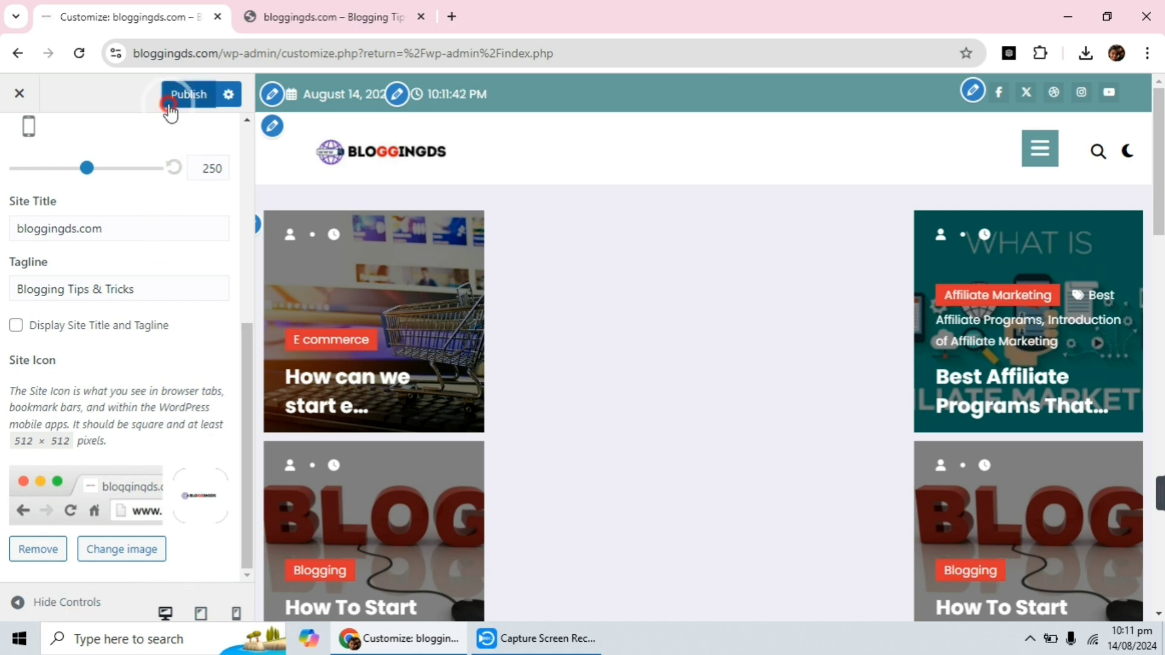
pyautogui.click(294, 17)
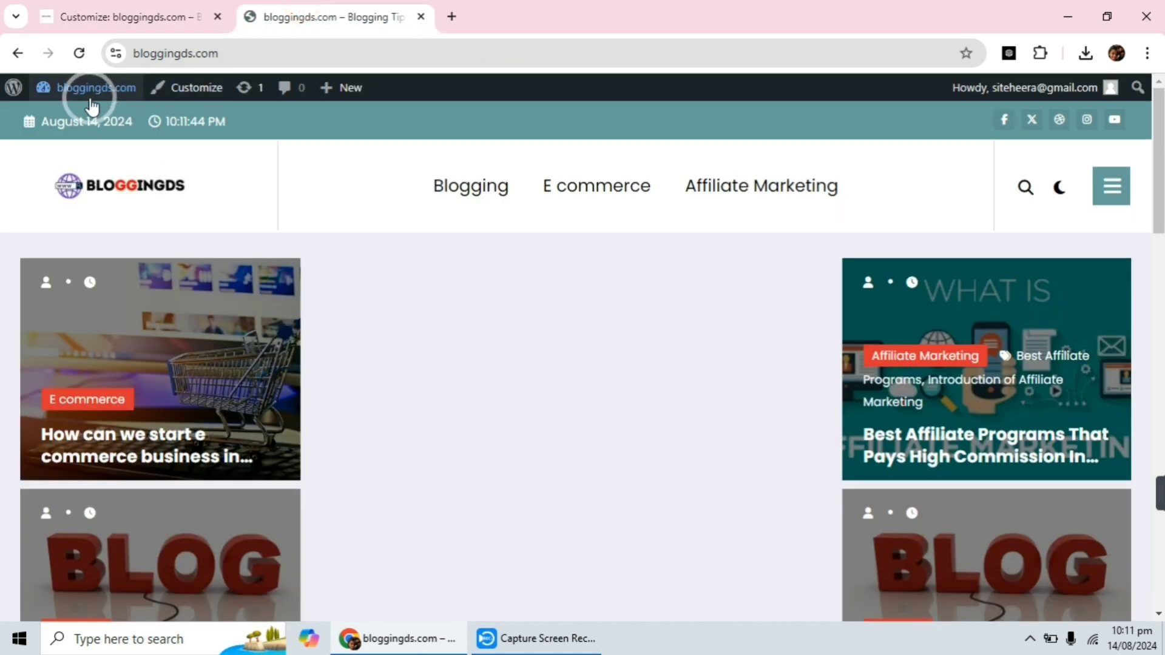
pyautogui.click(79, 54)
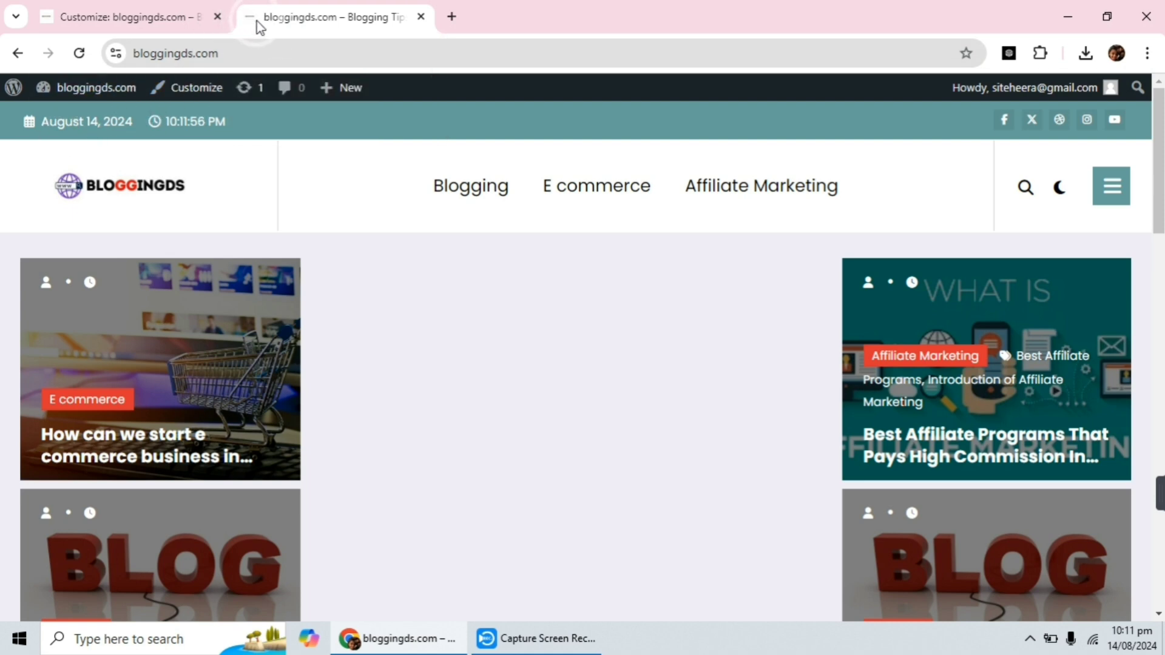
# Return to the Customizer, open the Theme Header settings, preview header layout 2 and switch back to layout 4
pyautogui.click(116, 13)
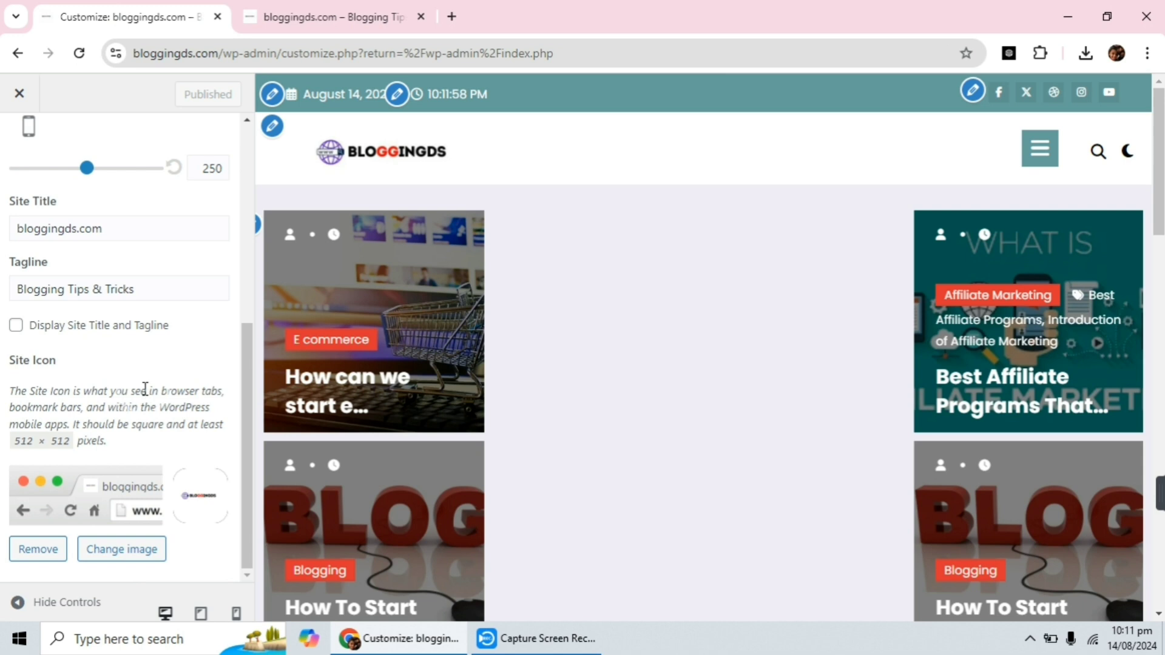
pyautogui.scroll(5, 145, 389)
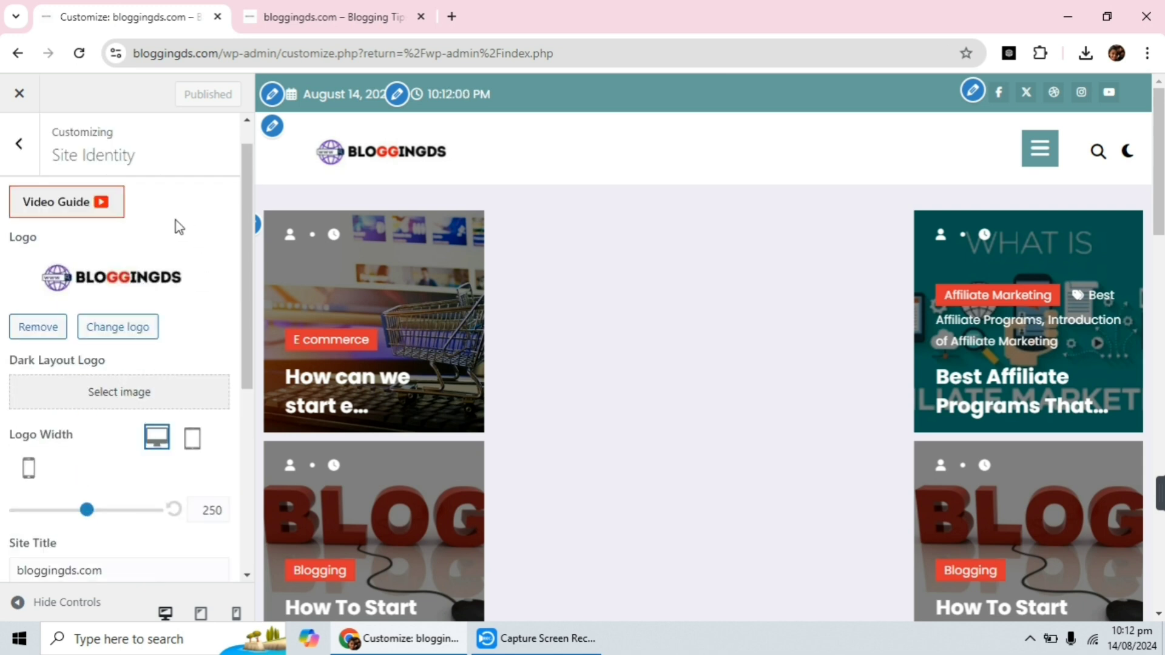
pyautogui.click(27, 158)
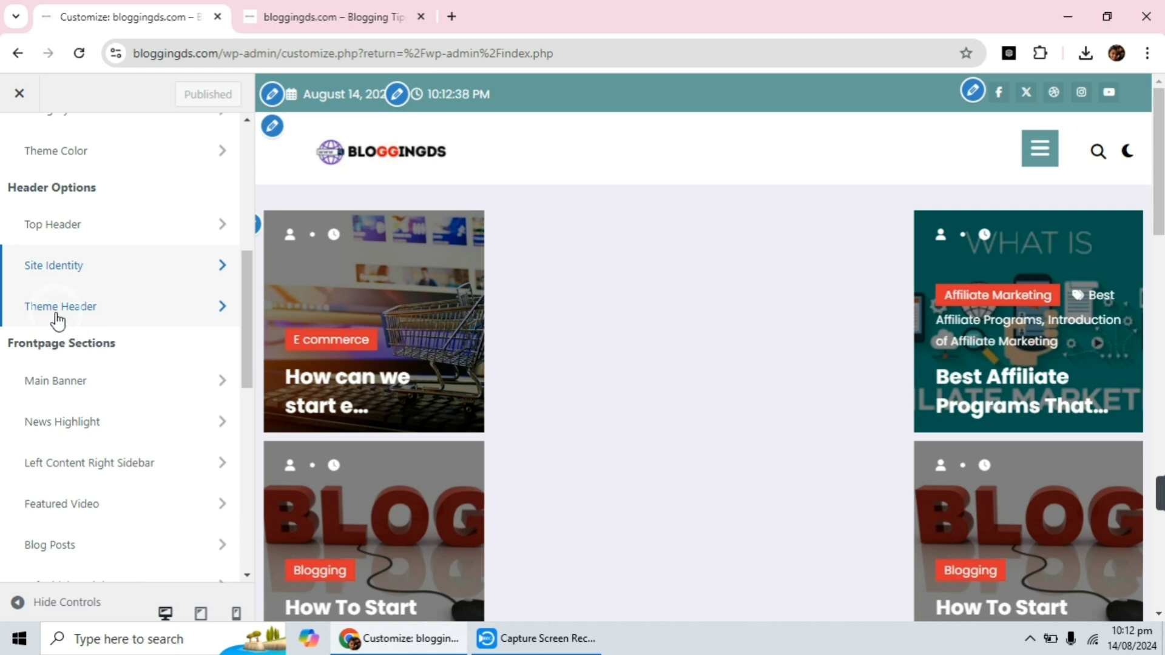
pyautogui.click(90, 313)
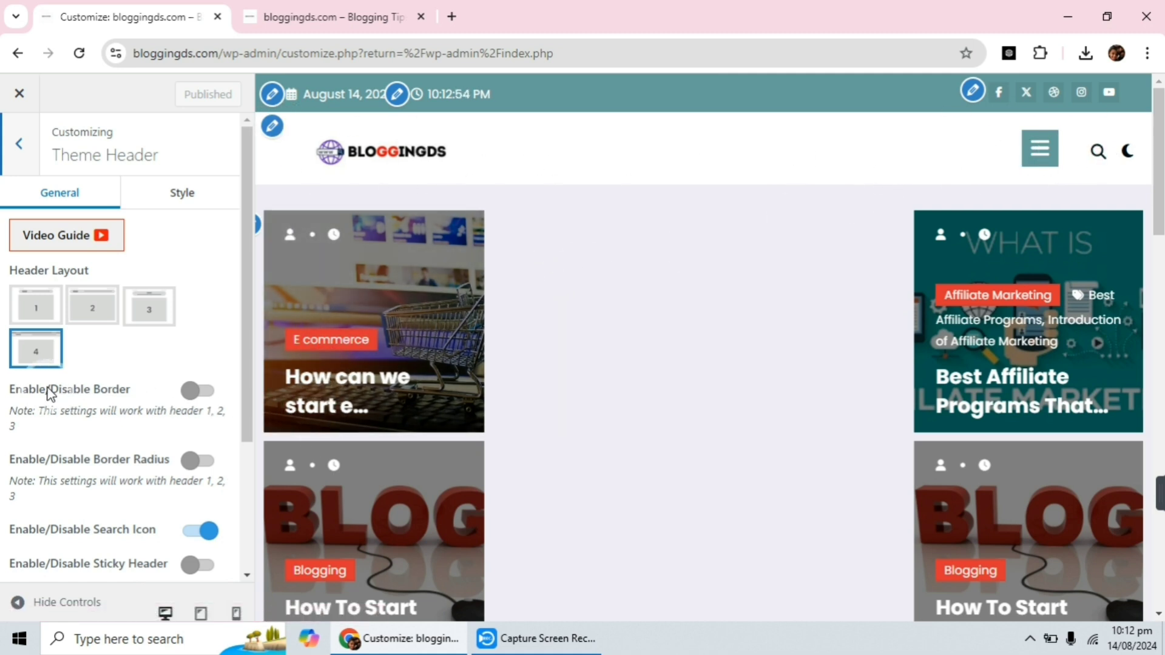
pyautogui.click(90, 313)
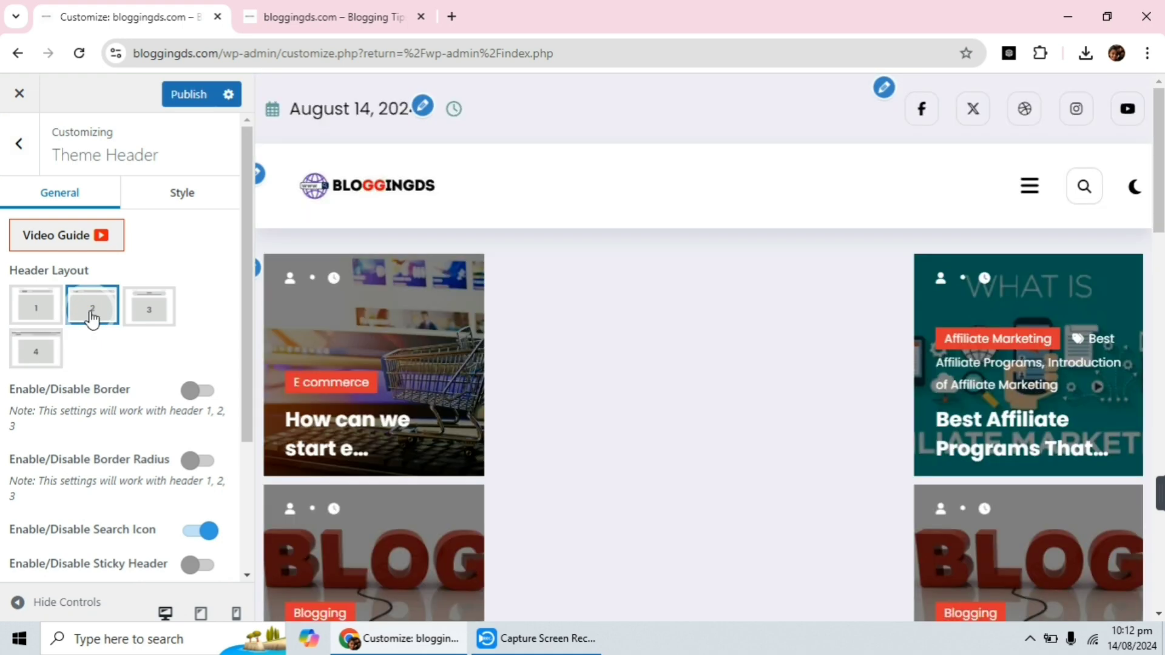
pyautogui.click(38, 352)
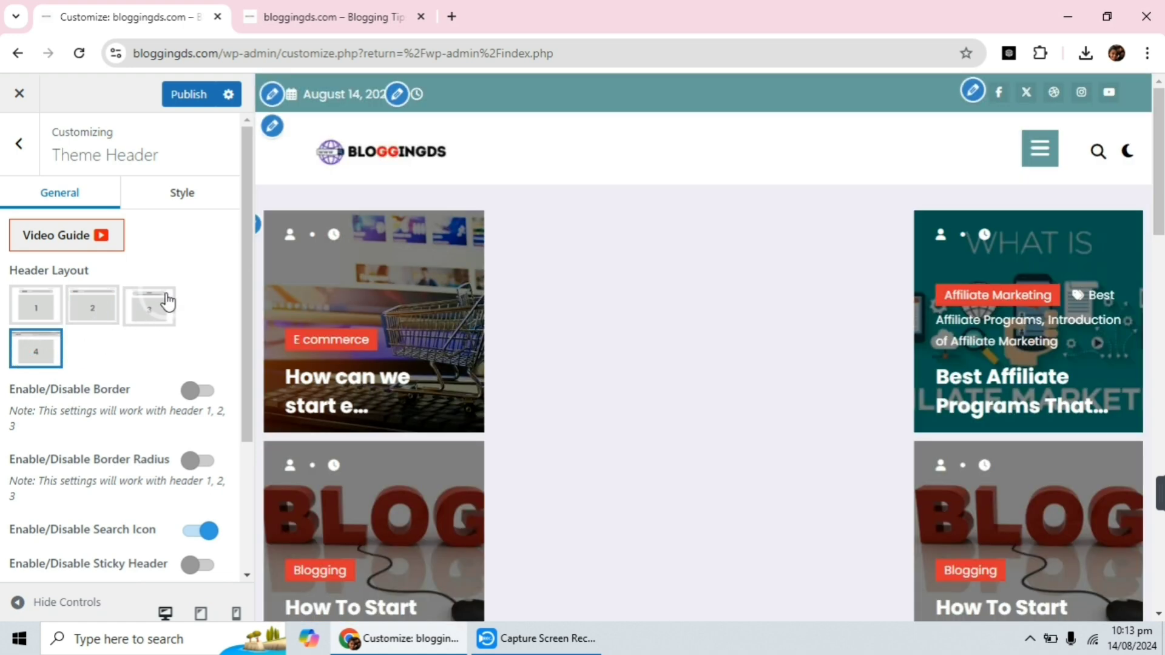
# Check the search icon on the live homepage, then disable Search Icon in the Theme Header settings
pyautogui.scroll(-3, 168, 301)
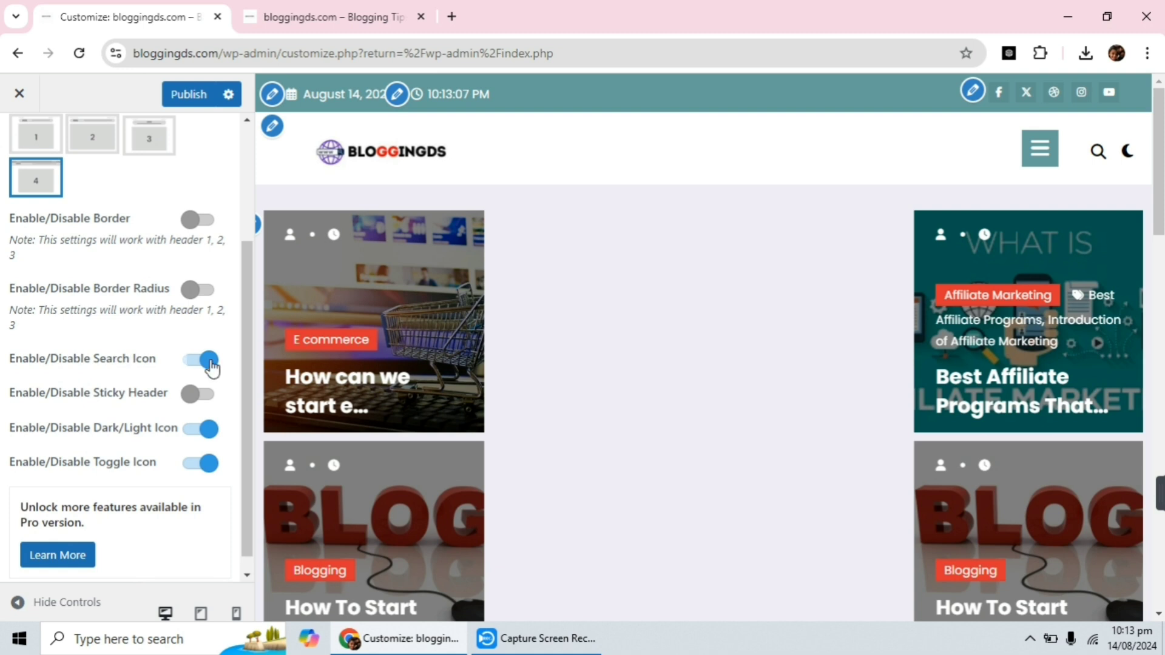
pyautogui.click(285, 7)
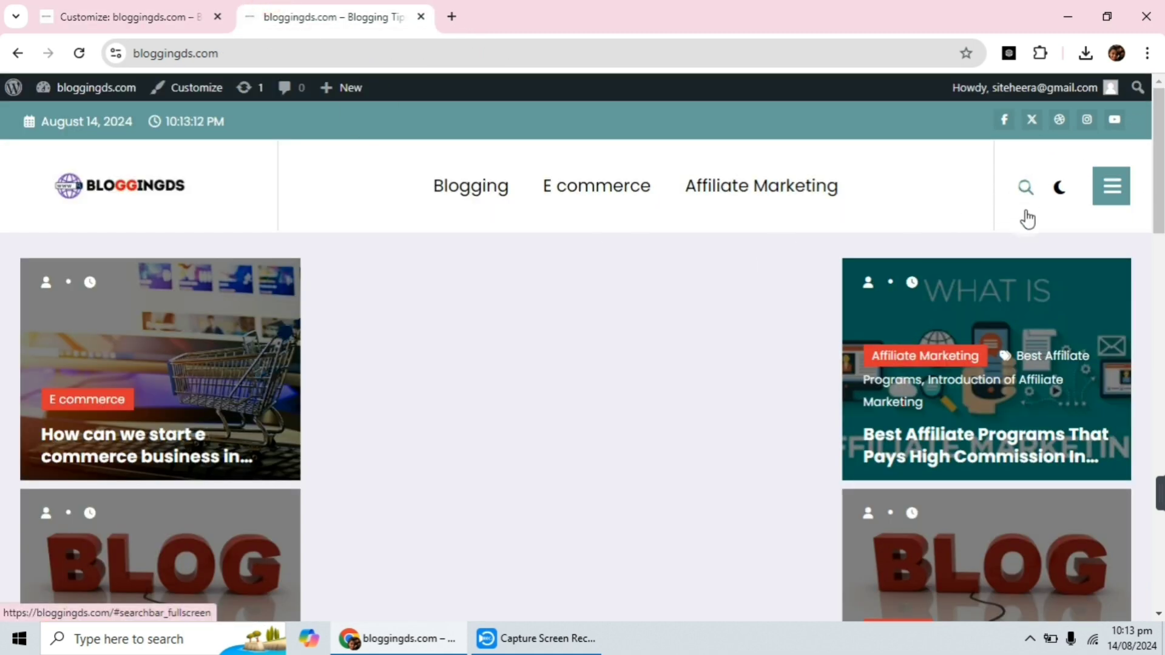
pyautogui.click(144, 13)
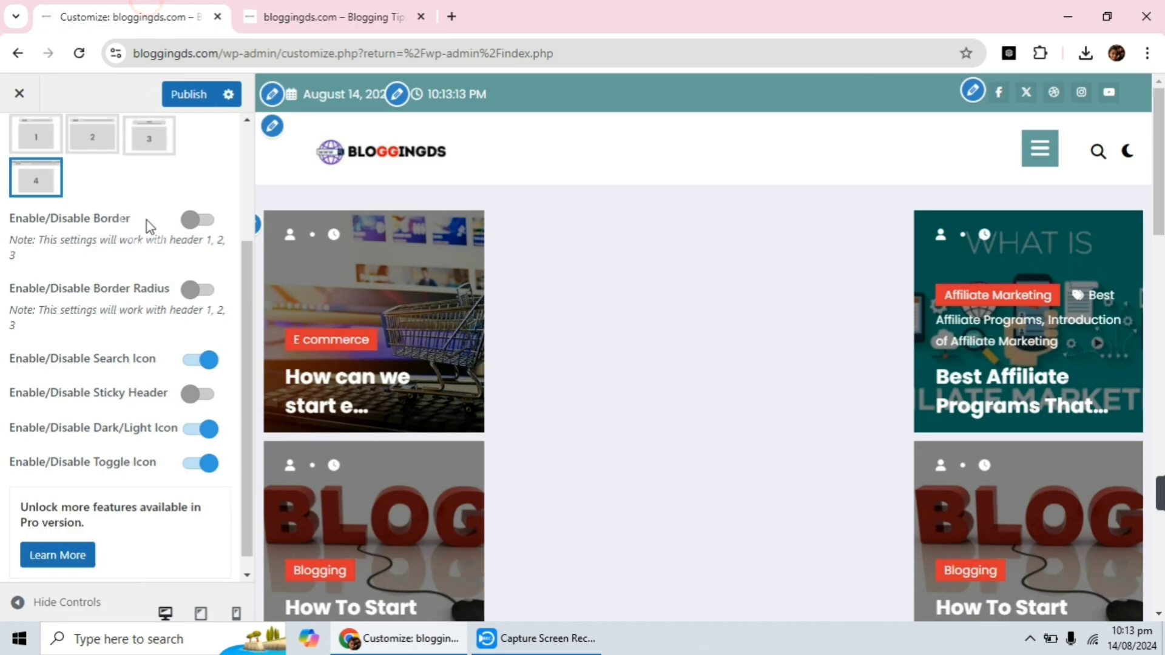
pyautogui.click(194, 363)
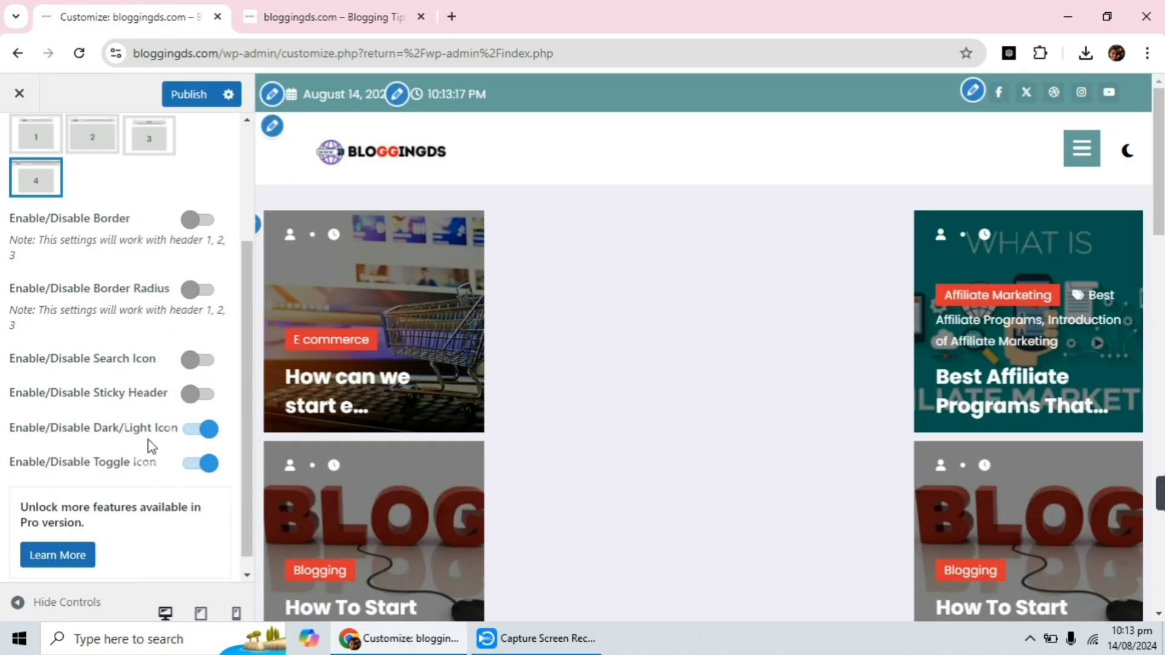
# On the live homepage, switch to dark mode, look through the page, and switch back to light mode
pyautogui.click(384, 15)
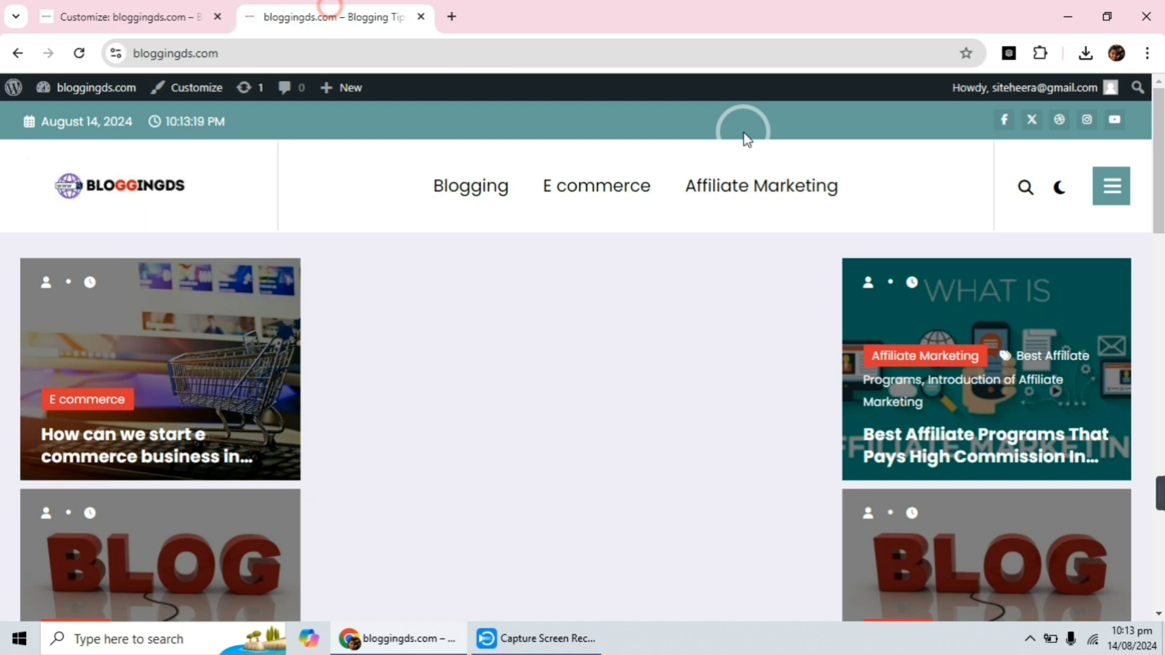
pyautogui.click(1057, 190)
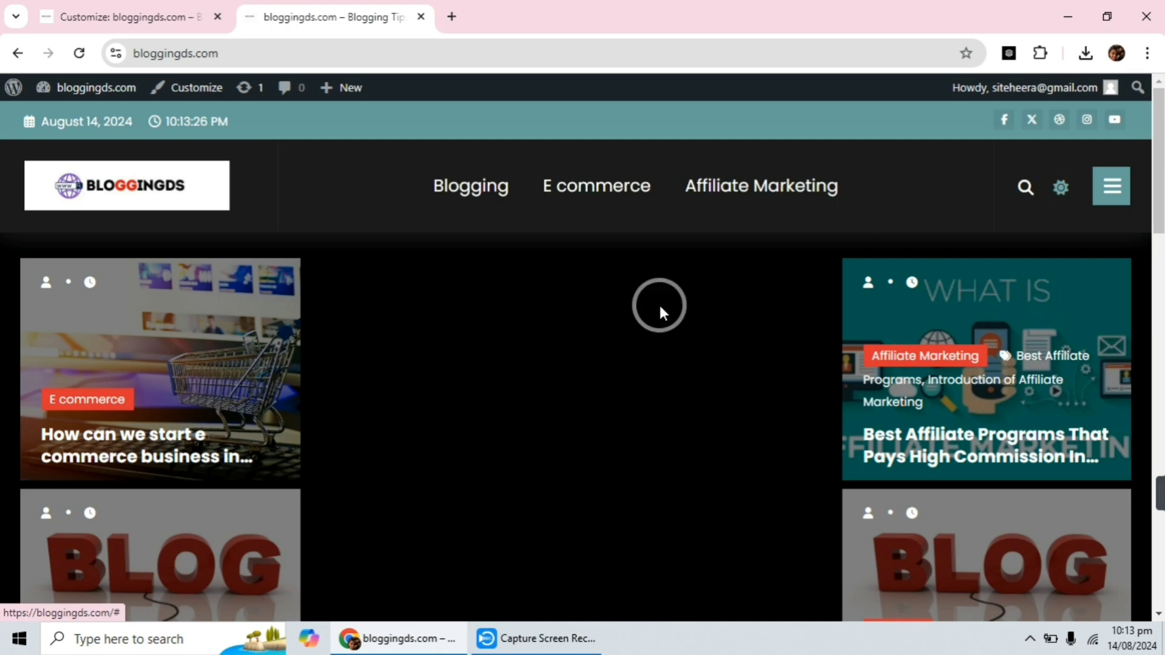
pyautogui.scroll(-15, 659, 304)
pyautogui.scroll(15, 597, 332)
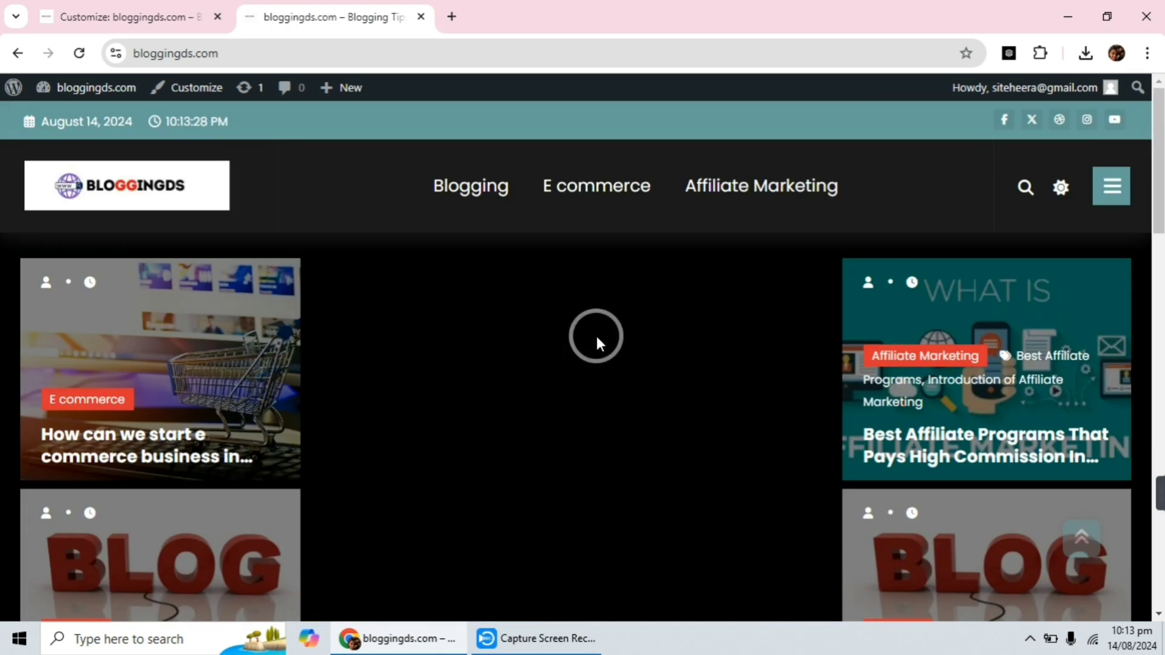
pyautogui.scroll(-5, 587, 334)
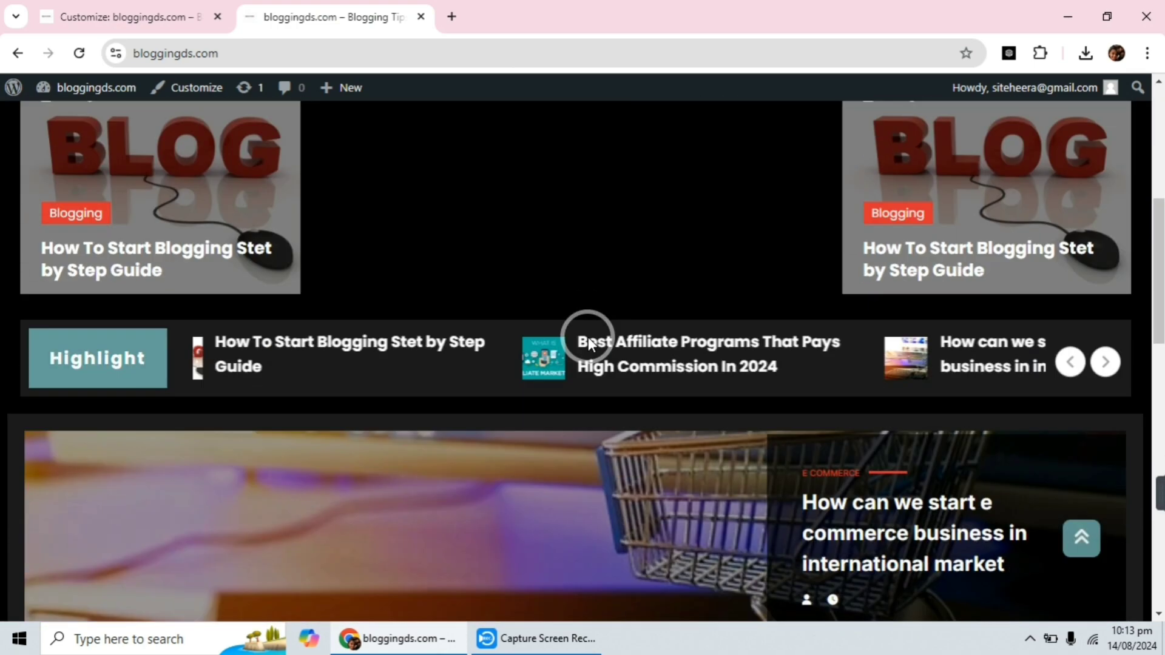
pyautogui.scroll(5, 587, 334)
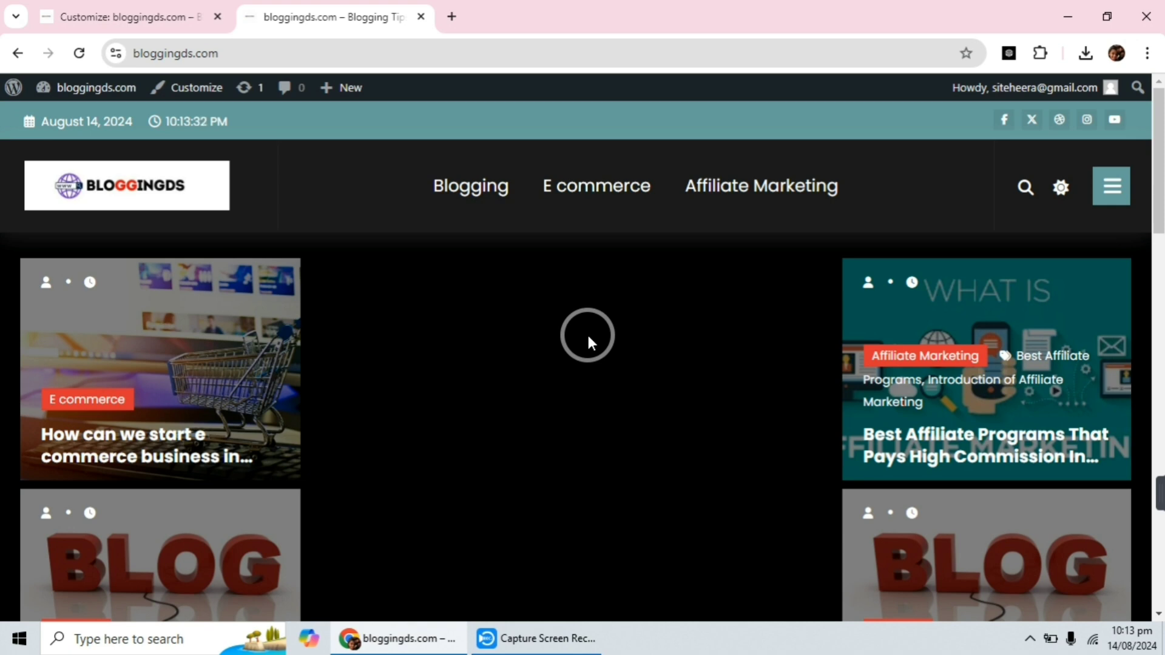
pyautogui.click(1058, 187)
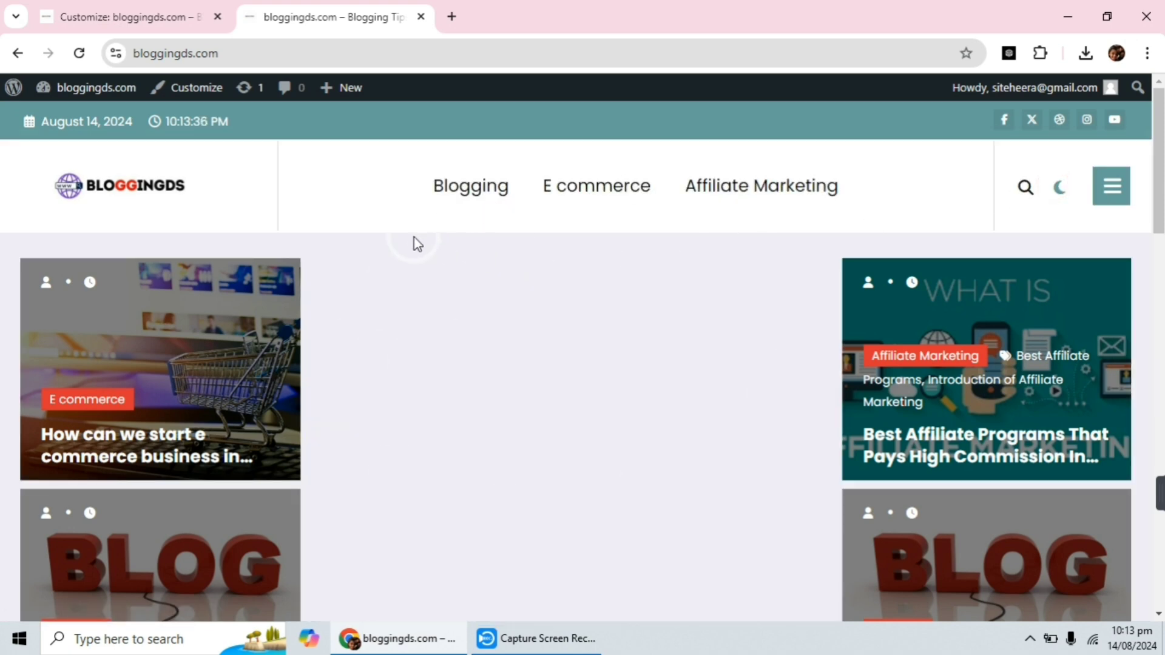
pyautogui.scroll(-5, 413, 238)
pyautogui.scroll(5, 414, 238)
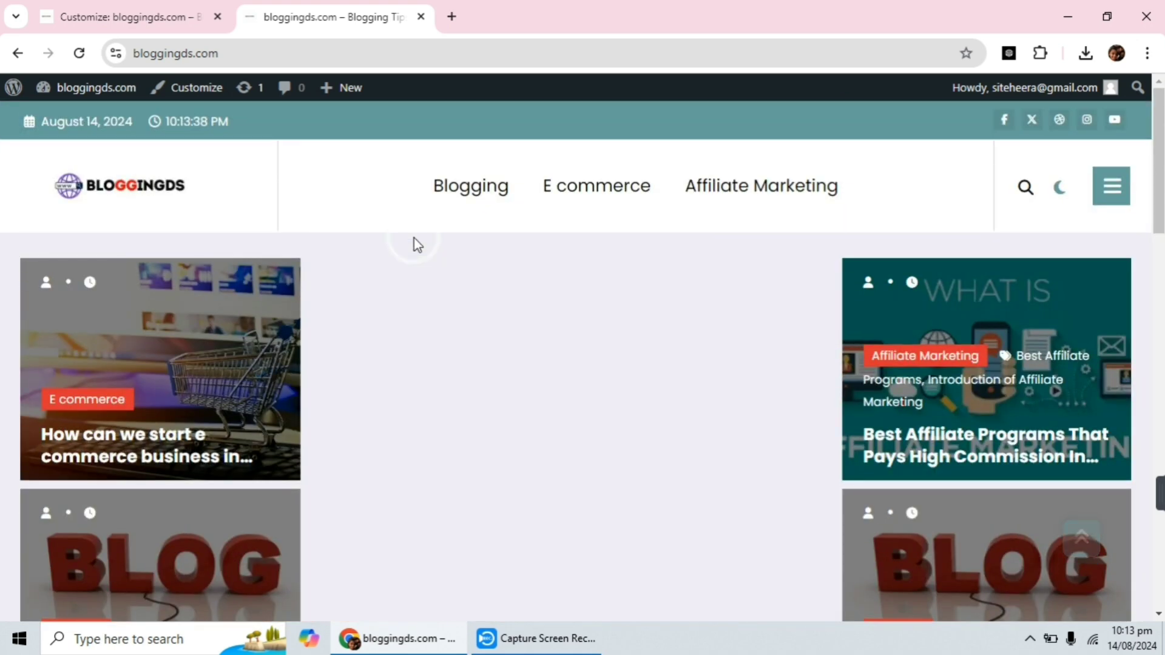
# Disable the Dark/Light Icon in the Customizer, check the menu toggle on the live homepage, and disable the Toggle Icon too
pyautogui.click(144, 14)
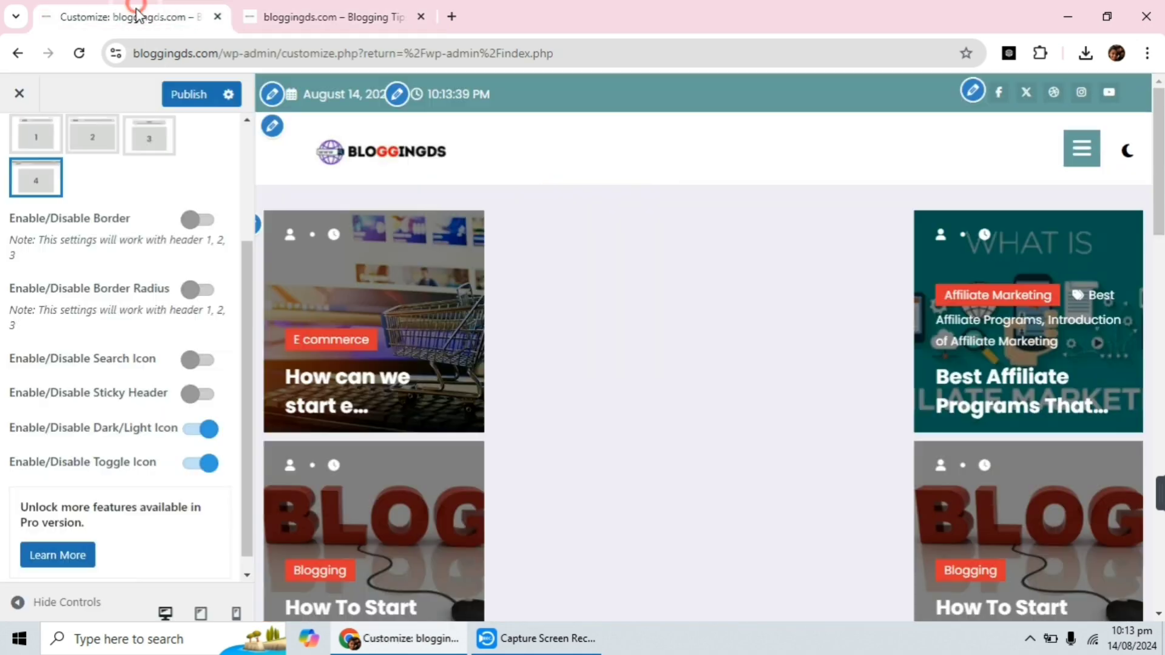
pyautogui.click(196, 432)
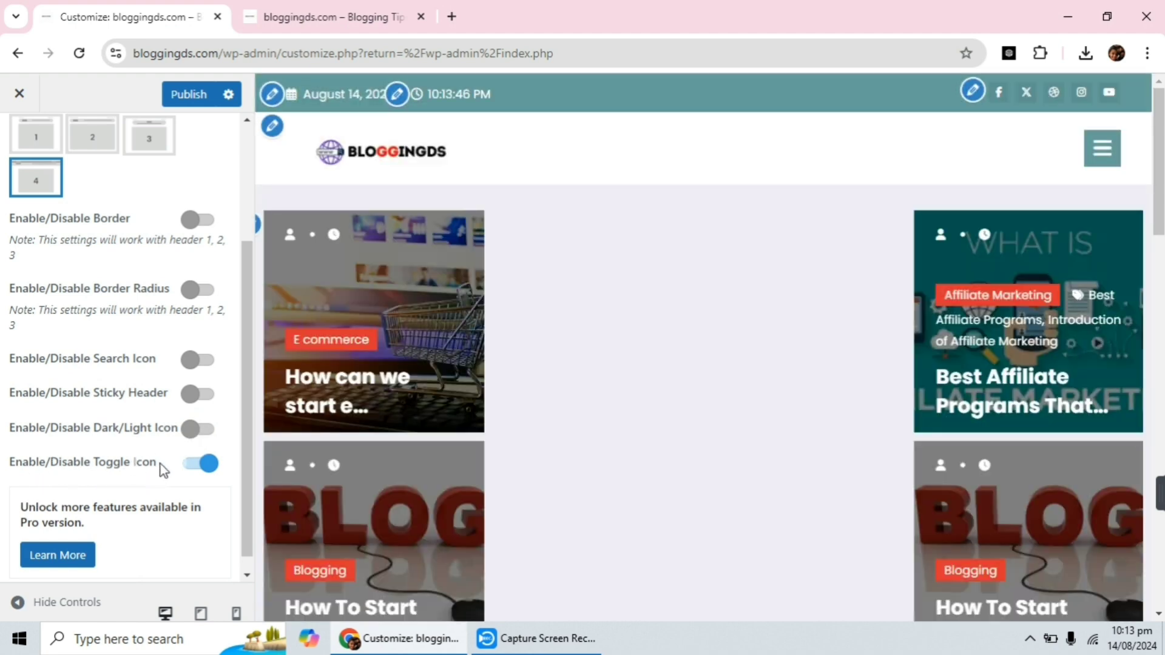
pyautogui.click(345, 7)
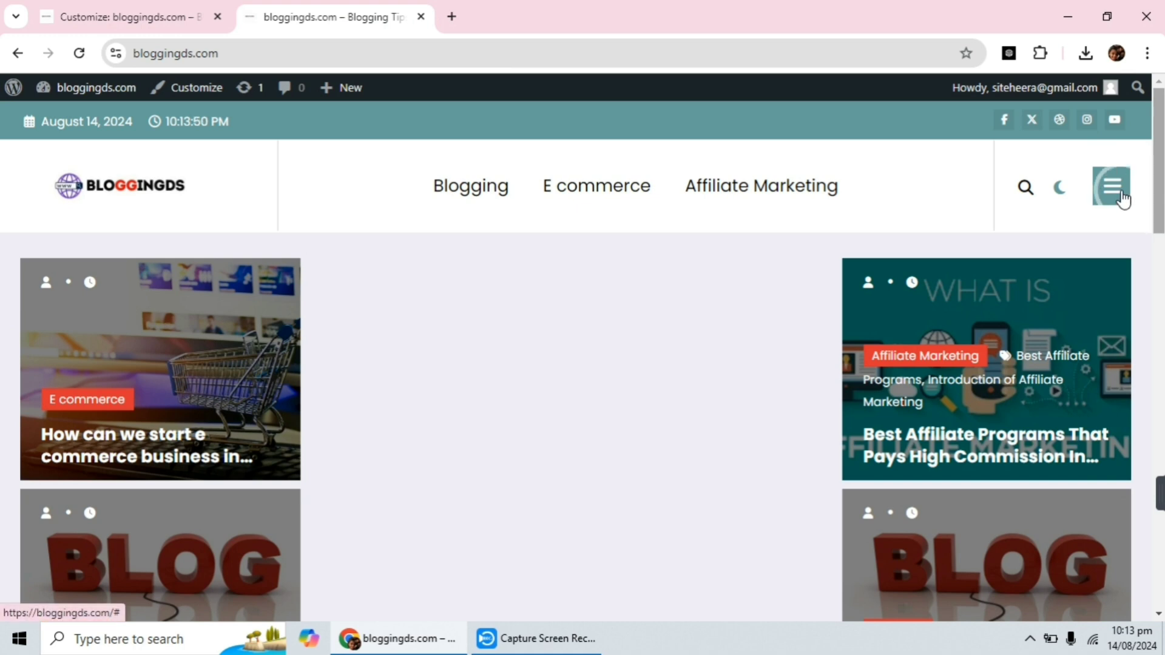
pyautogui.click(112, 11)
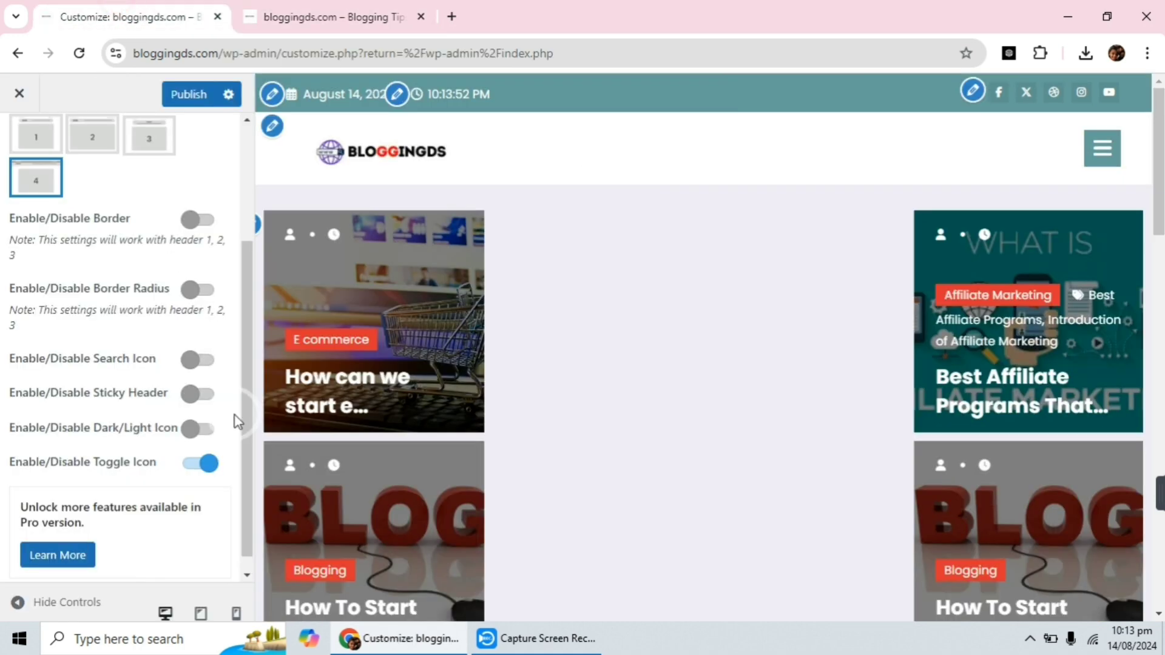
pyautogui.click(202, 464)
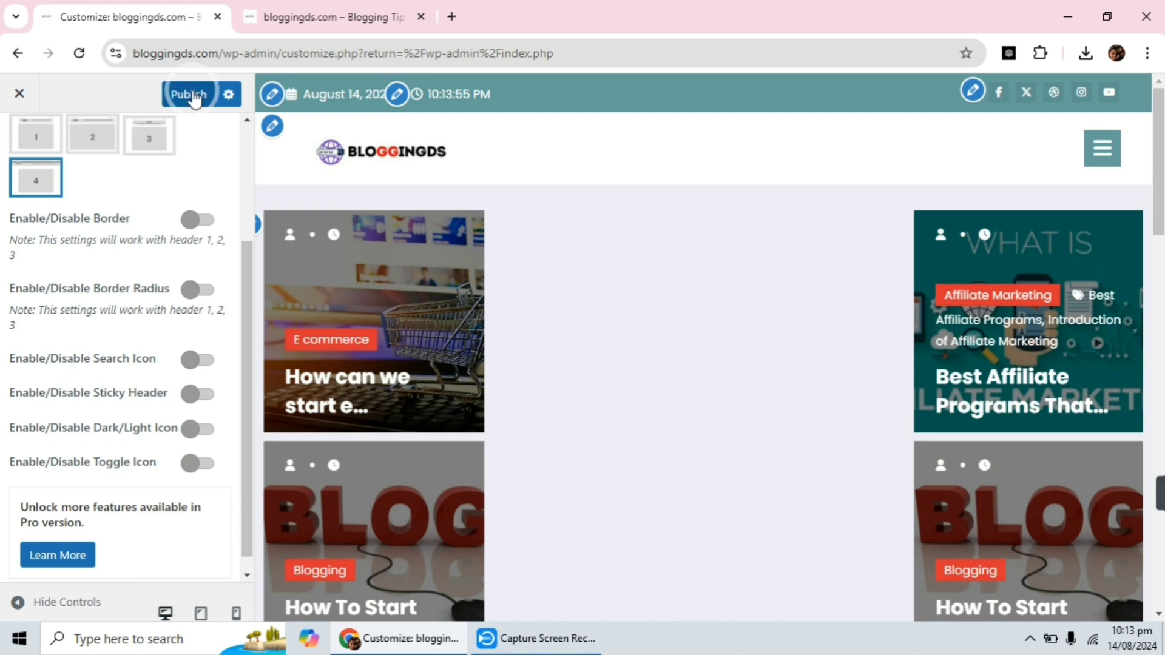
# Publish the theme header changes and reload the live homepage to check the header icons
pyautogui.click(192, 95)
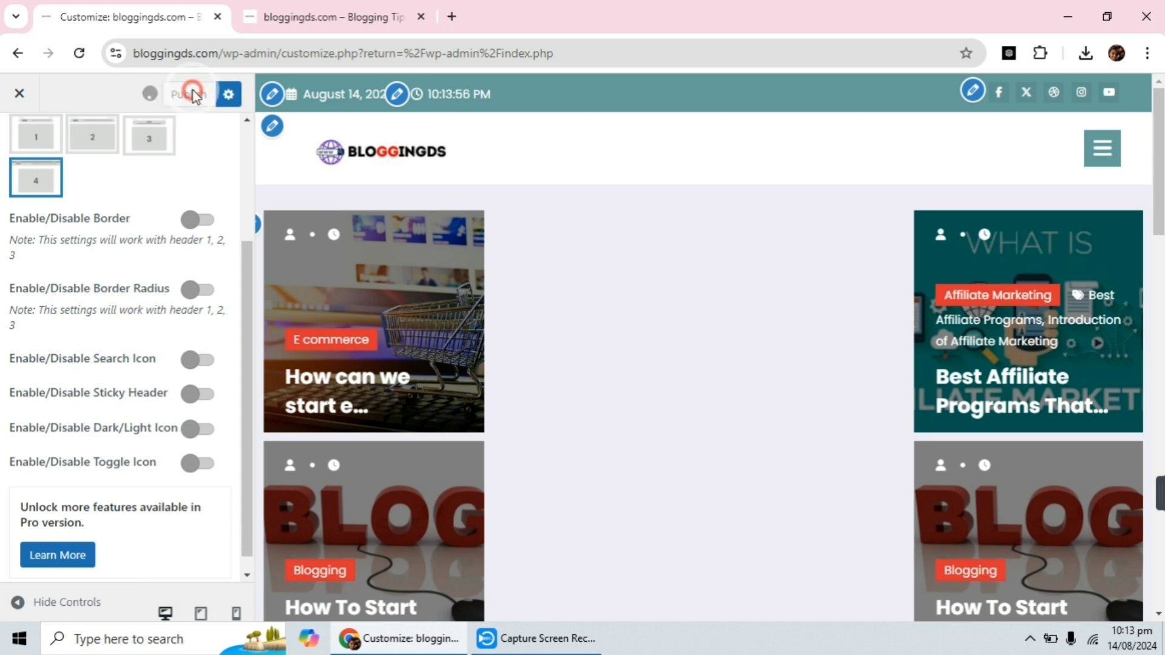
pyautogui.click(334, 13)
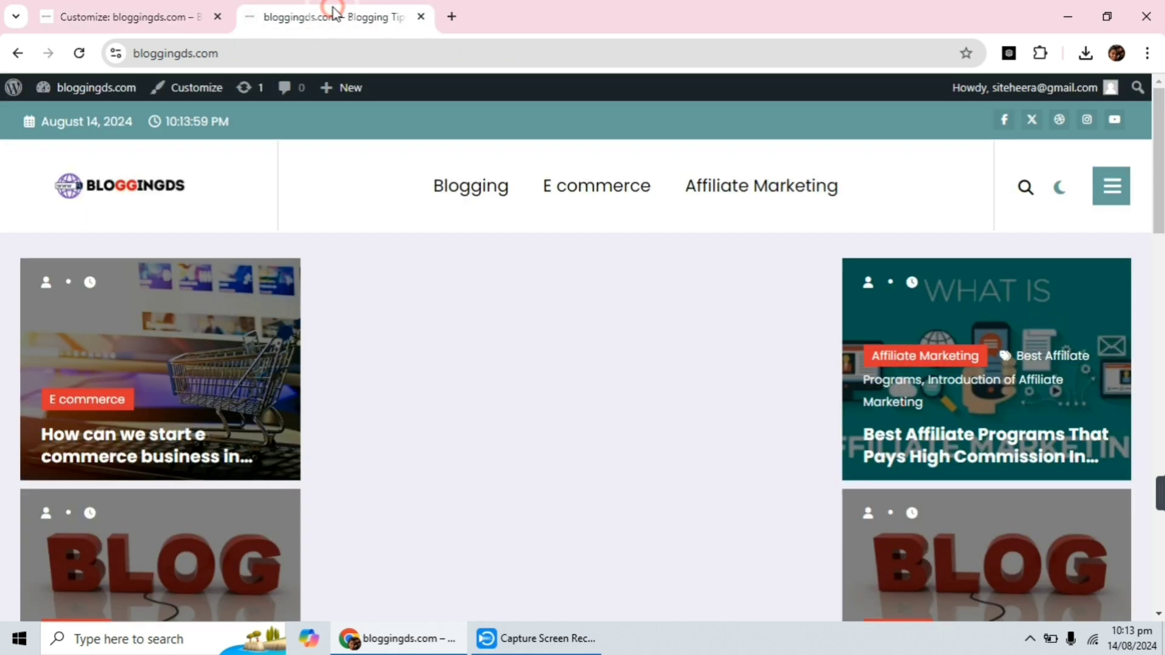
pyautogui.click(80, 54)
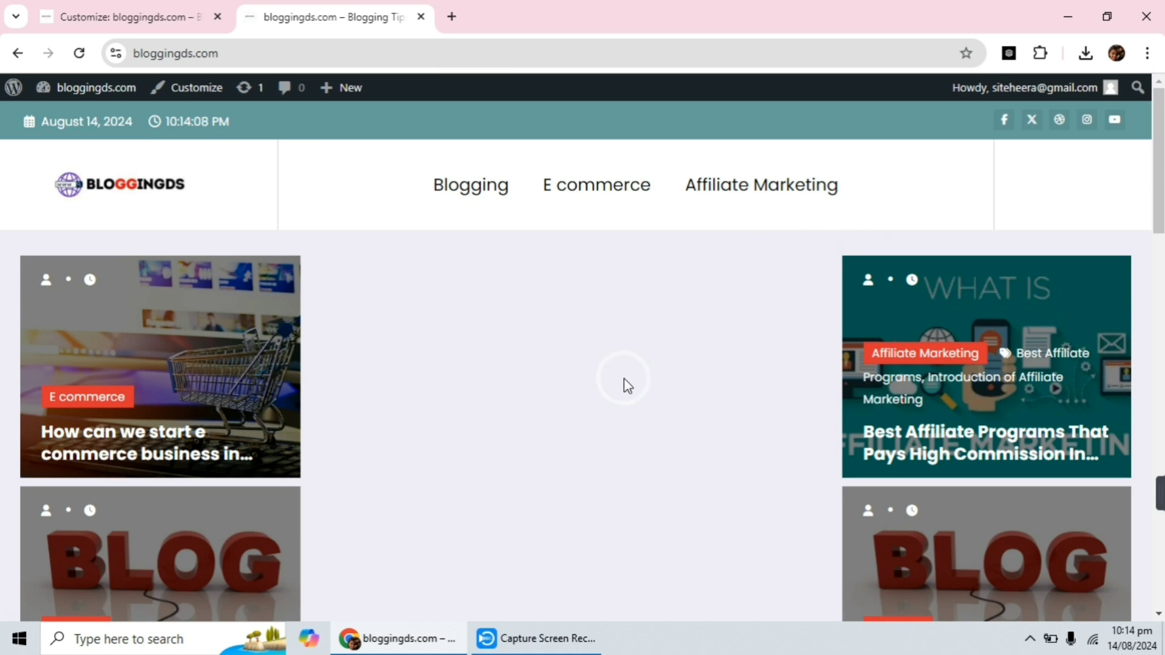
# Return to the Customizer, leave the Theme Header settings and open Main Banner under Frontpage Sections
pyautogui.click(156, 14)
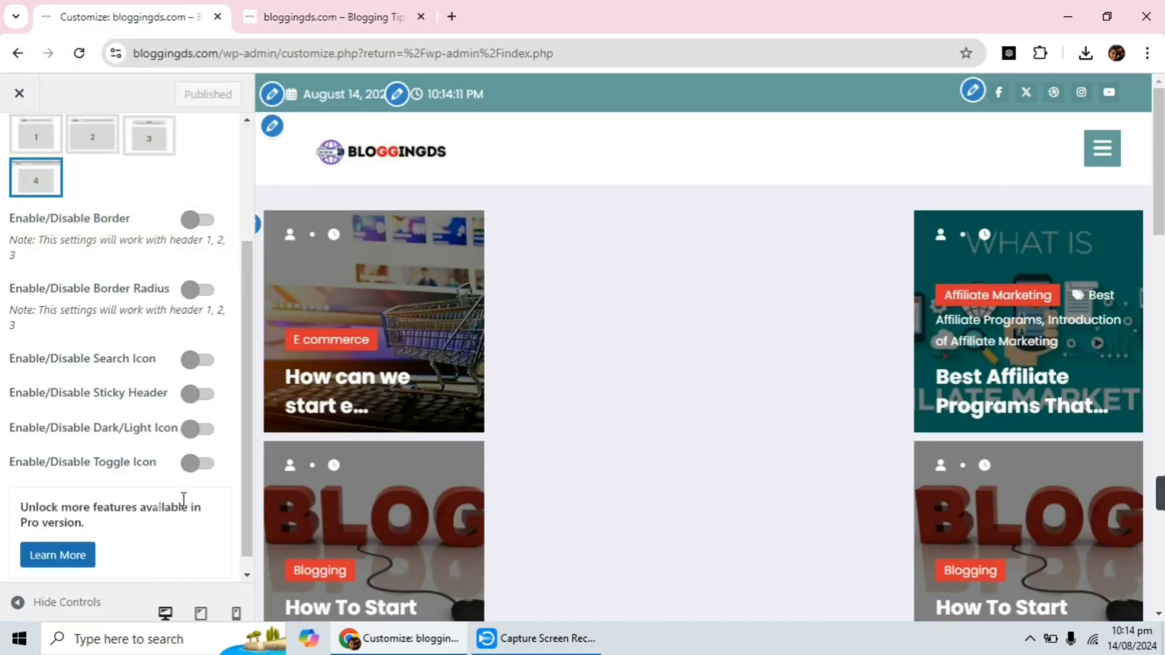
pyautogui.scroll(3, 164, 437)
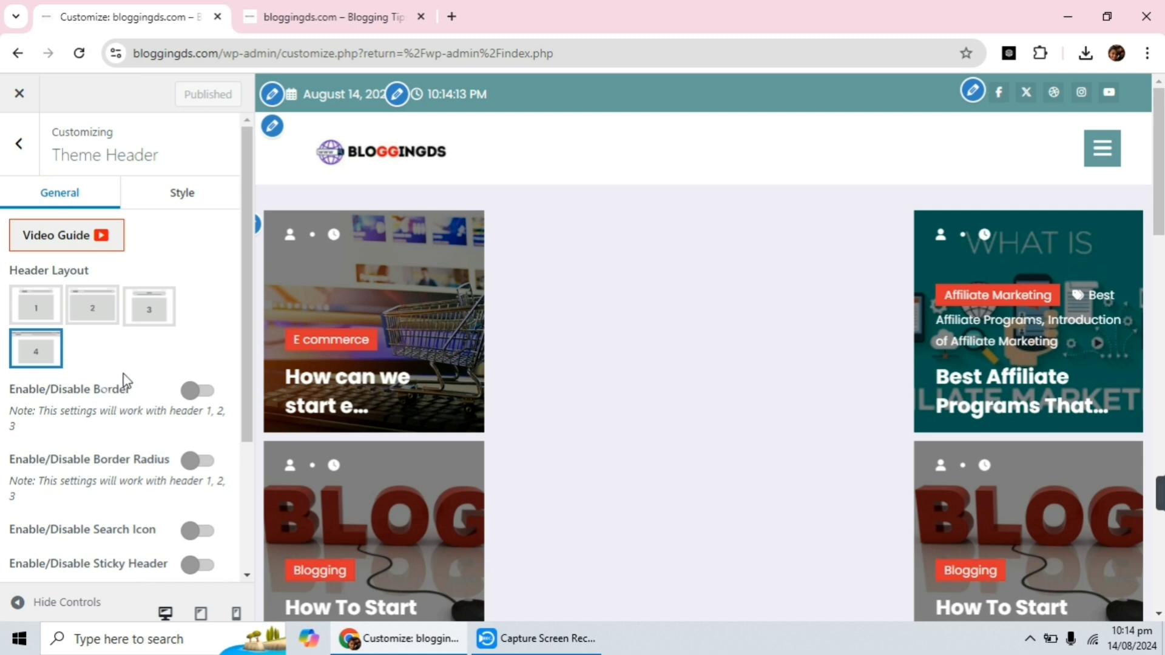
pyautogui.click(23, 159)
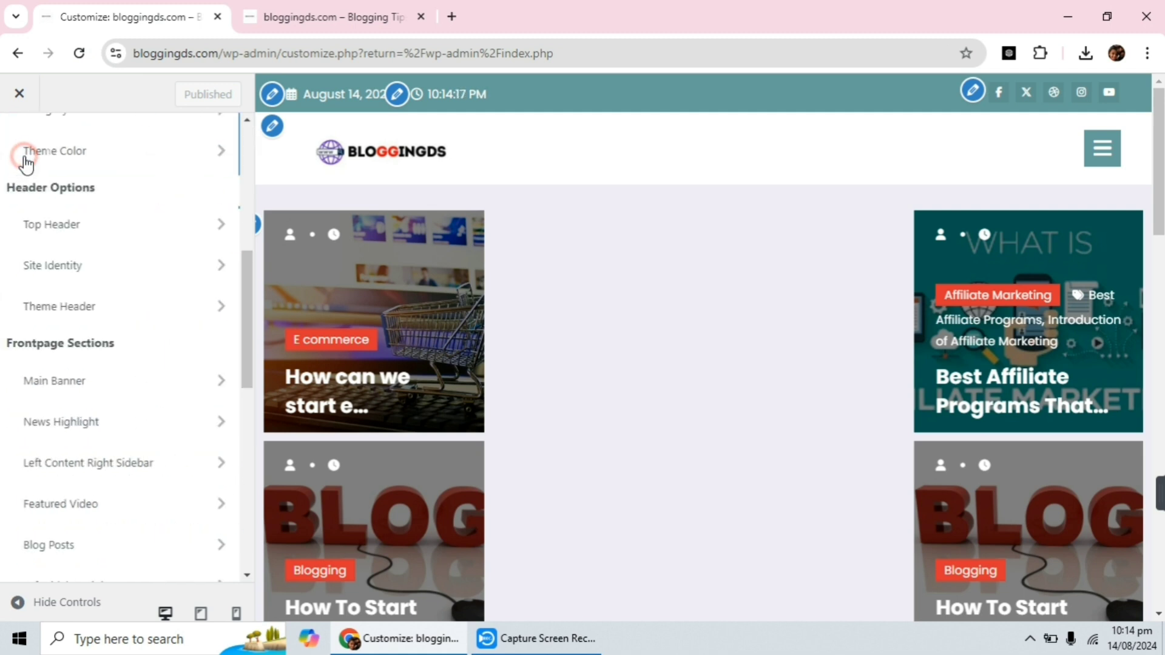
pyautogui.scroll(-3, 130, 288)
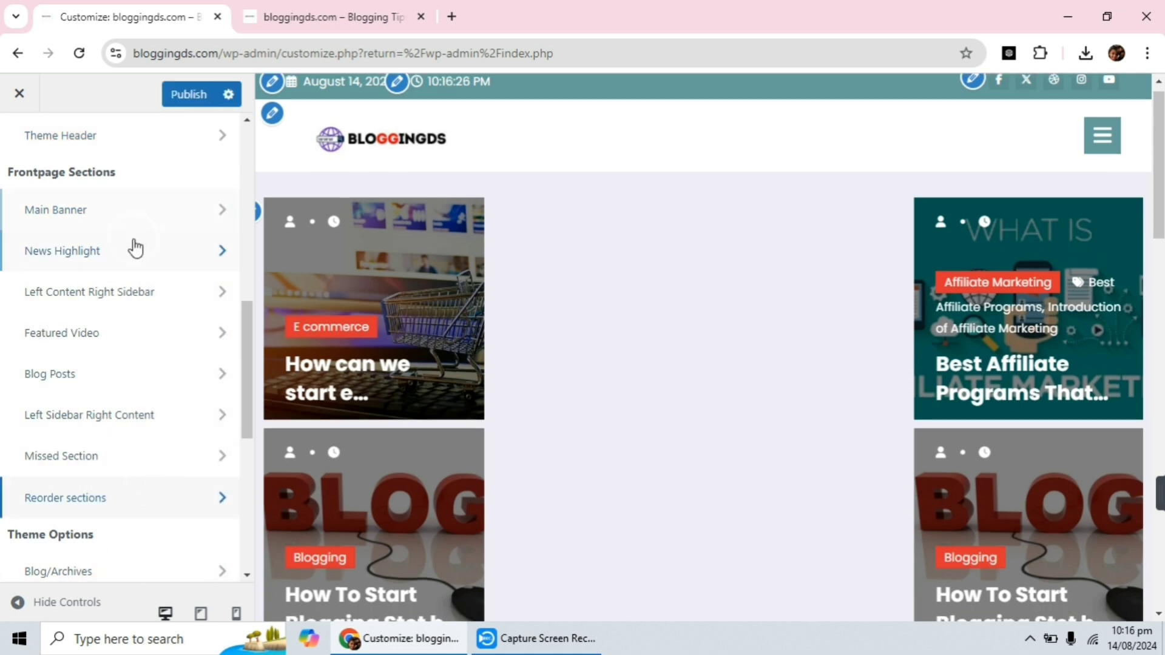
pyautogui.click(86, 213)
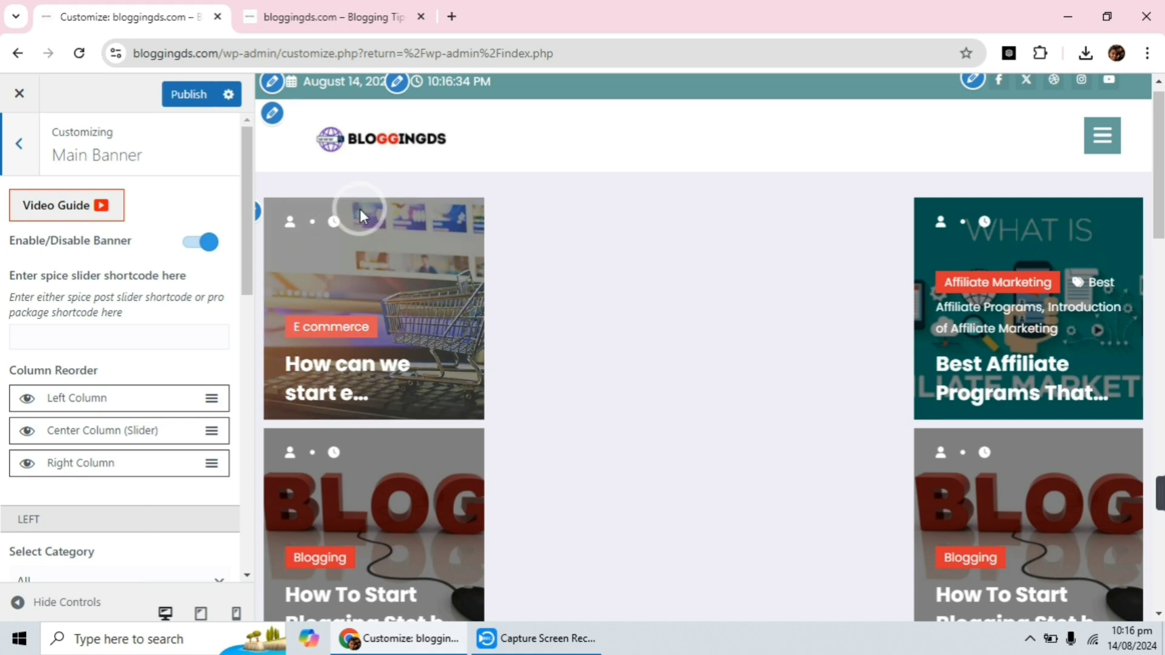
# Examine the banner in the preview and on the live homepage, then disable the banner in the Main Banner settings
pyautogui.scroll(-2, 895, 369)
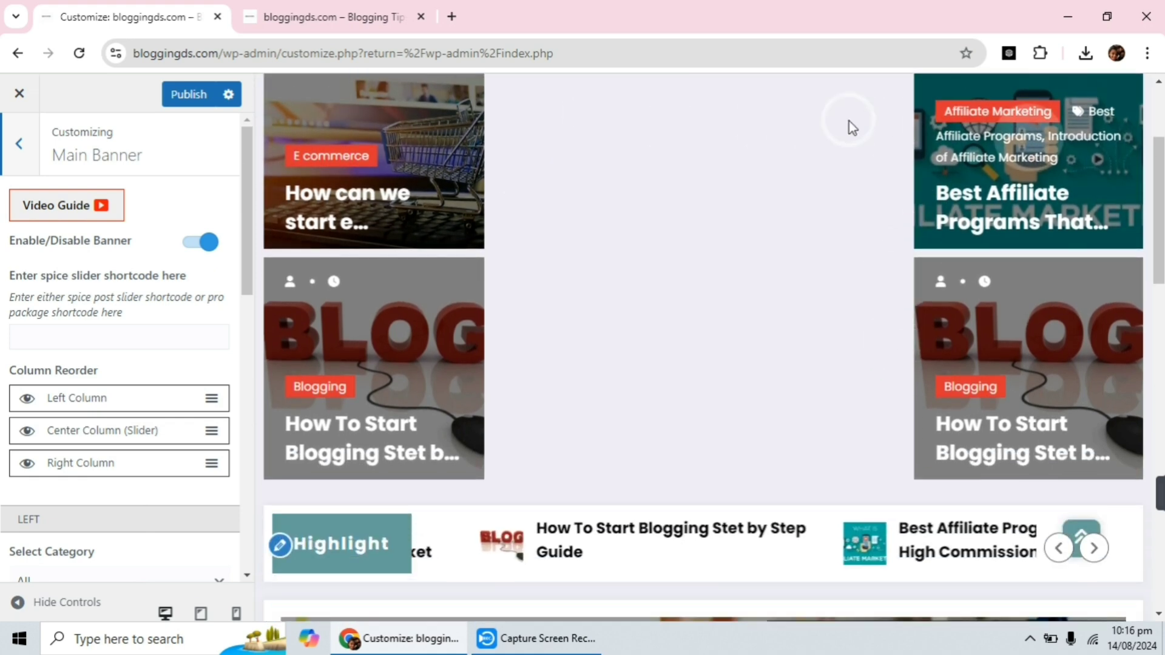
pyautogui.click(270, 8)
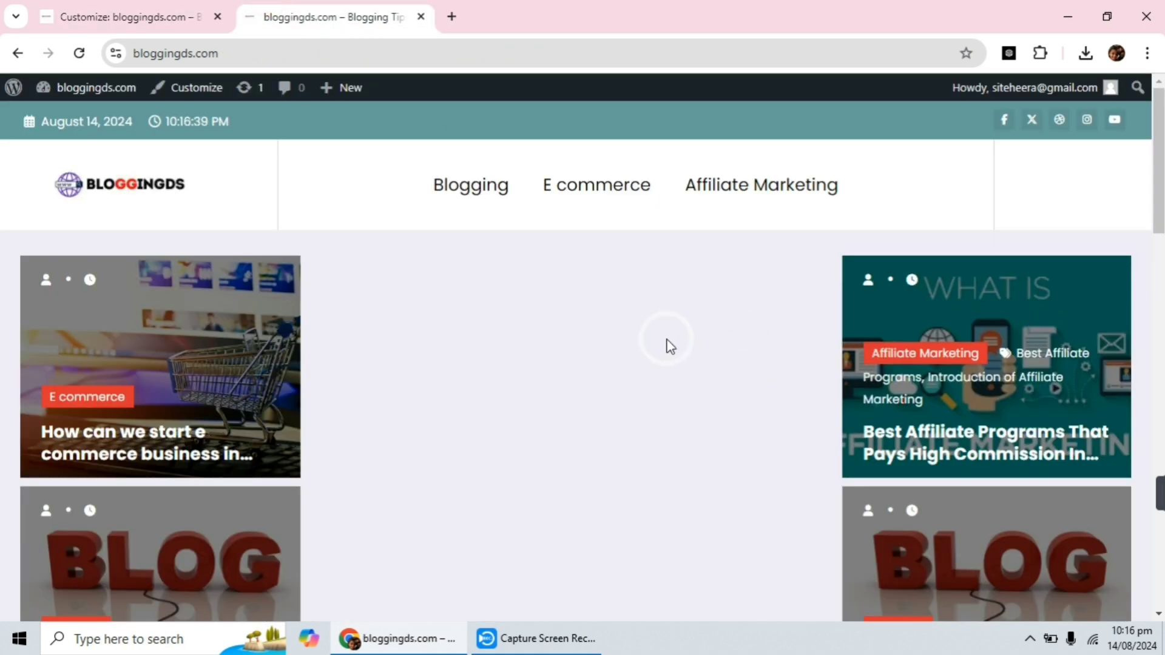
pyautogui.scroll(-4, 924, 355)
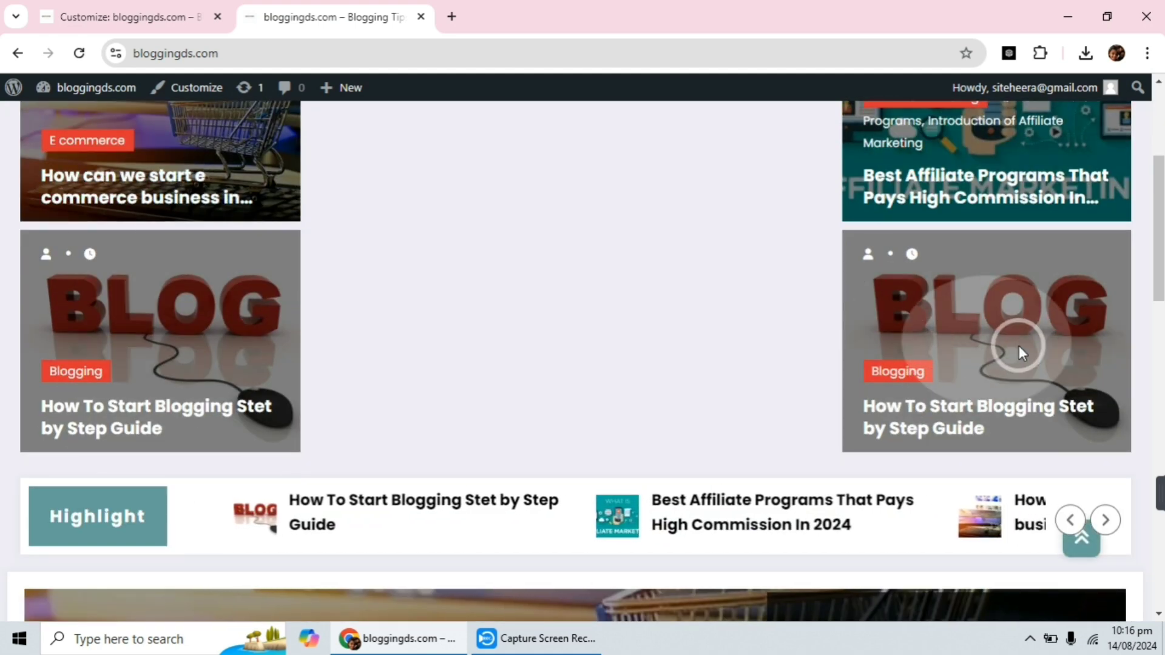
pyautogui.scroll(4, 985, 299)
pyautogui.click(107, 6)
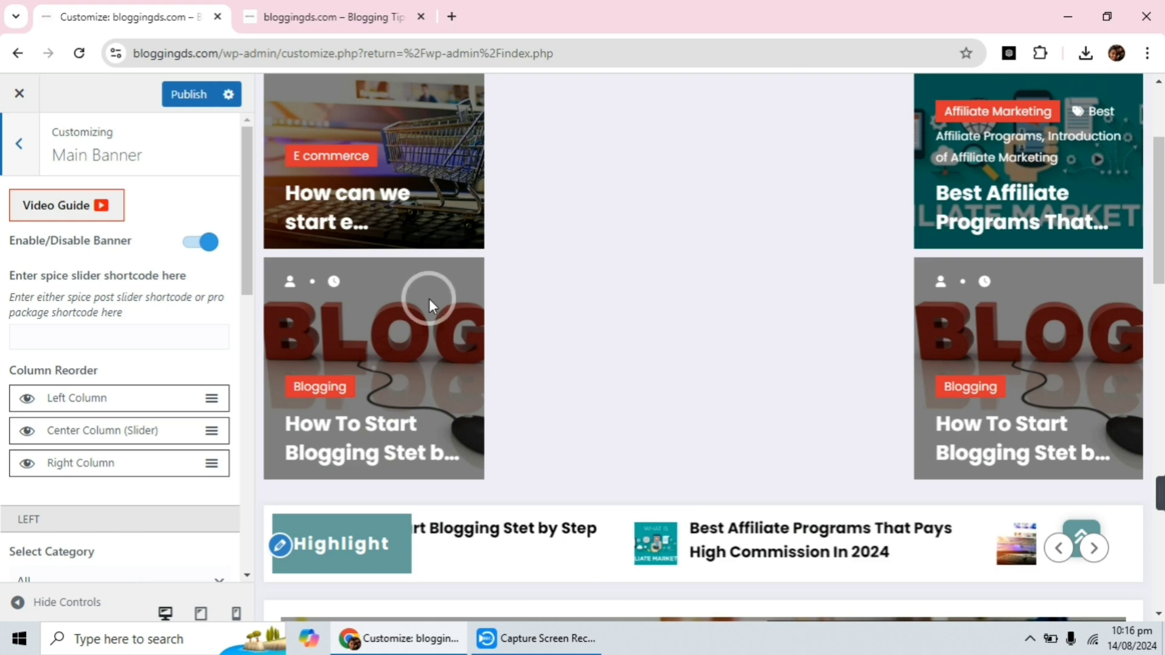
pyautogui.click(202, 243)
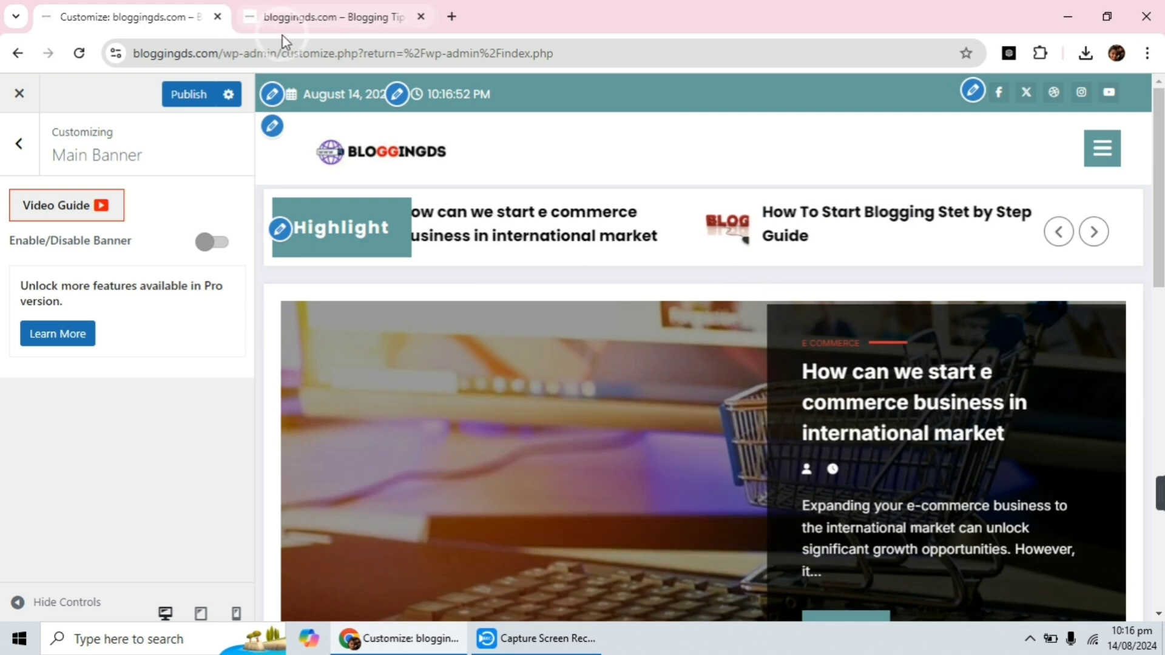
# Publish the banner change, reload the live homepage and look through the page without the banner
pyautogui.click(189, 94)
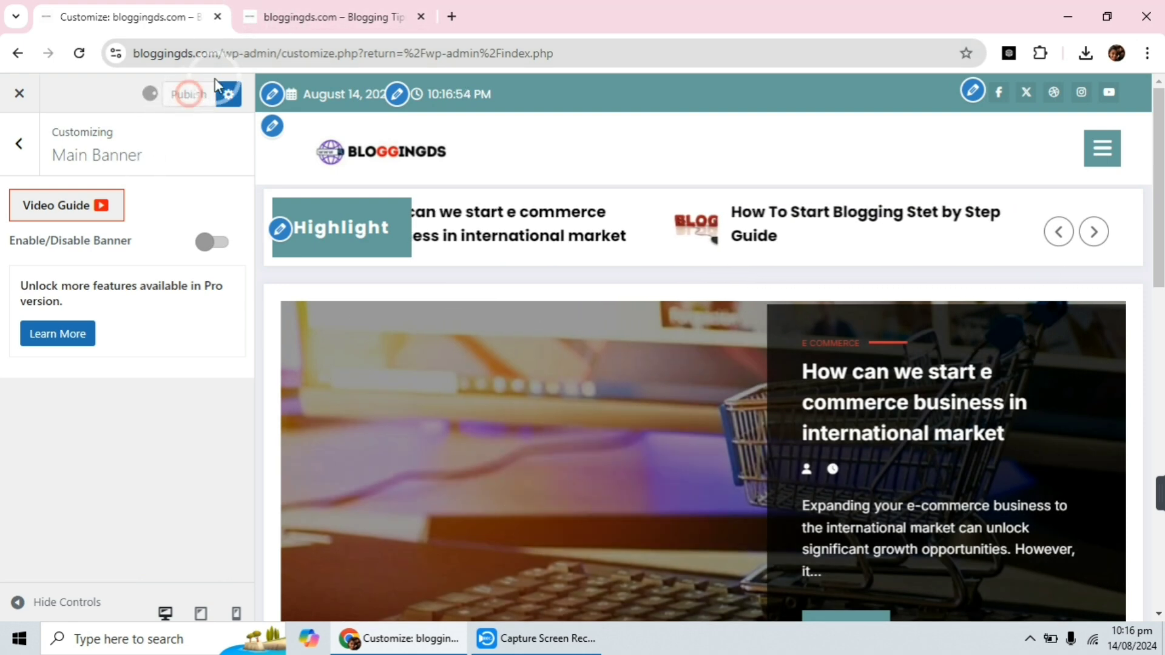
pyautogui.click(323, 3)
pyautogui.click(77, 53)
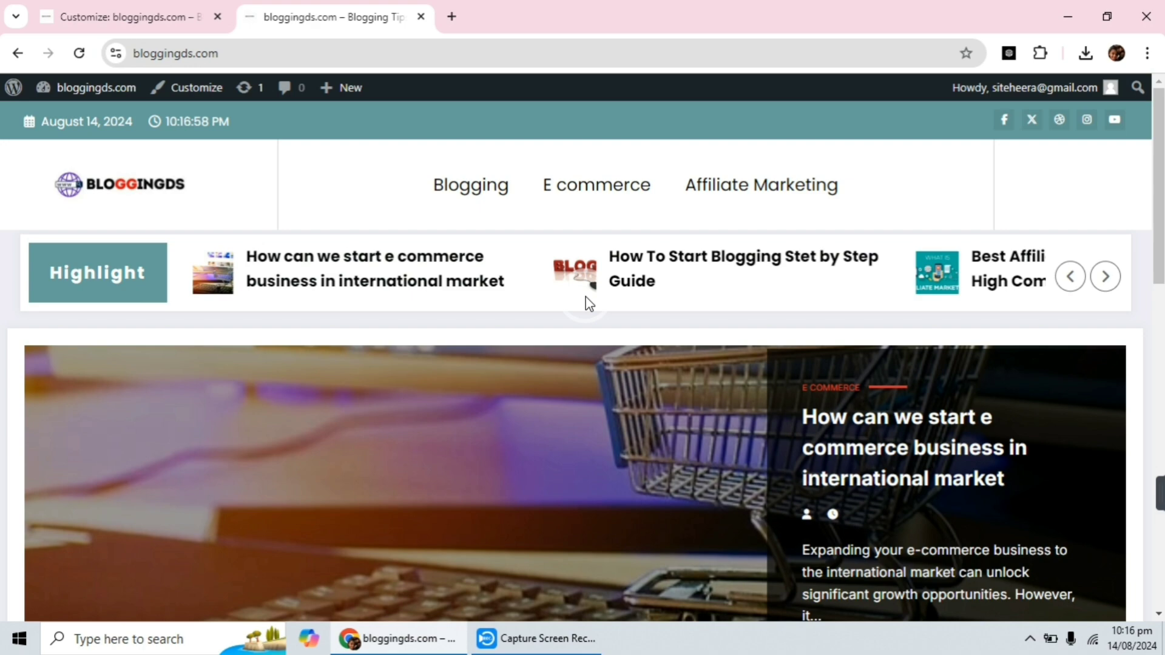
pyautogui.scroll(-10, 598, 286)
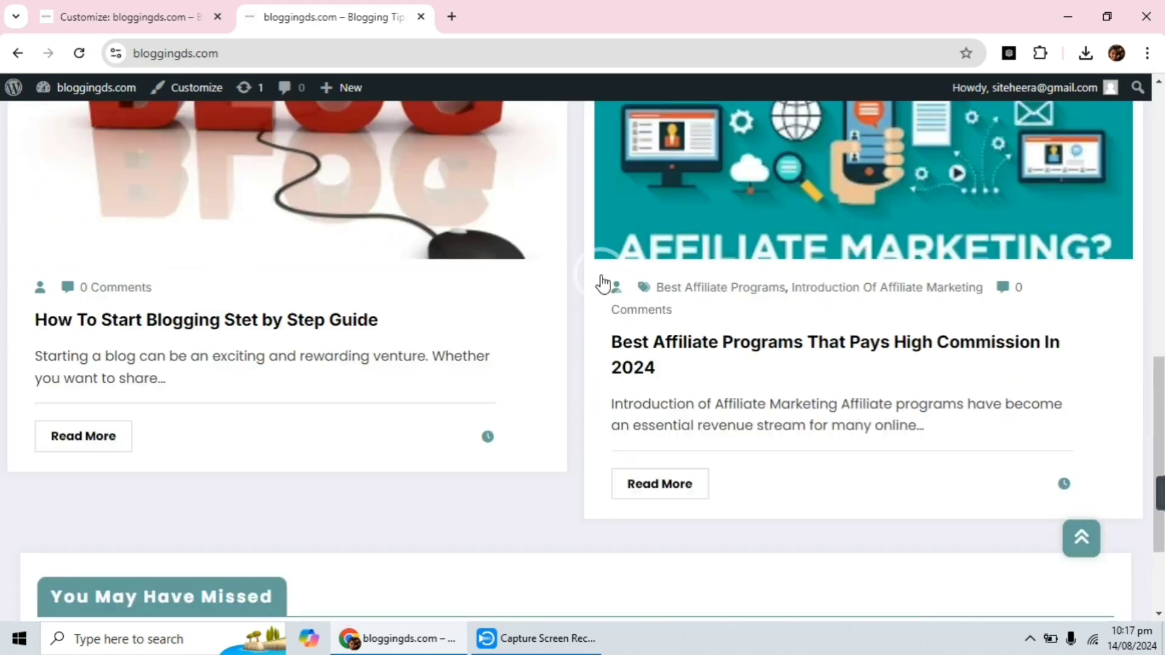
pyautogui.scroll(10, 610, 261)
pyautogui.scroll(-7, 606, 270)
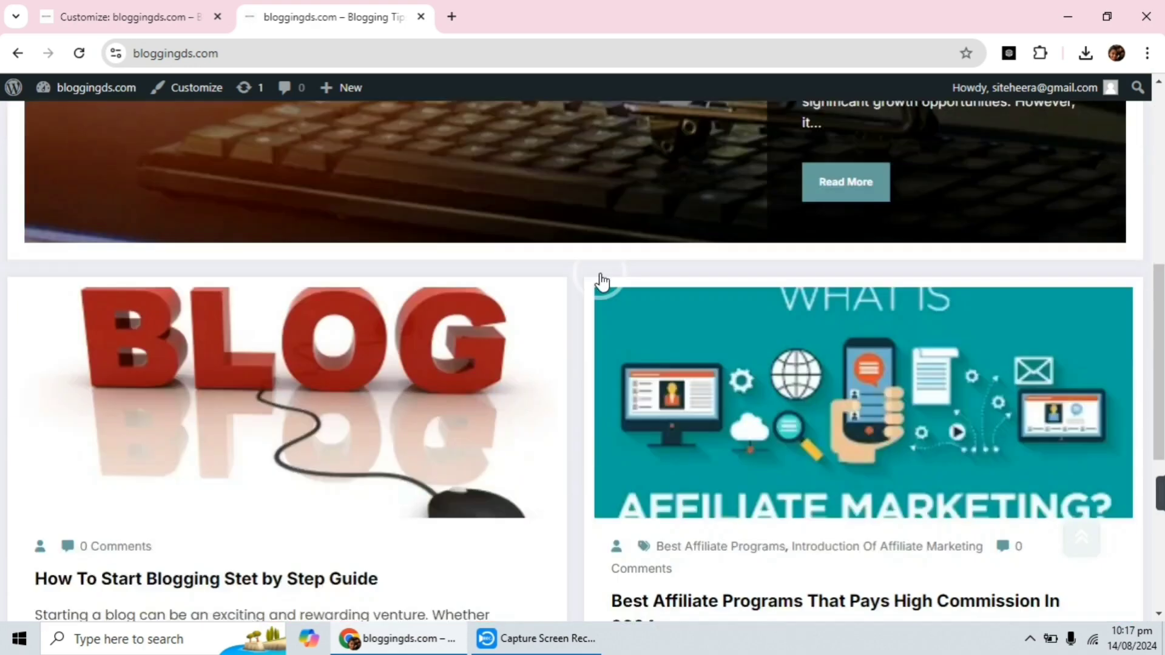
# Examine the live homepage's highlight bar, featured post and blog post cards
pyautogui.scroll(5, 599, 276)
pyautogui.scroll(3, 598, 273)
pyautogui.scroll(-3, 595, 268)
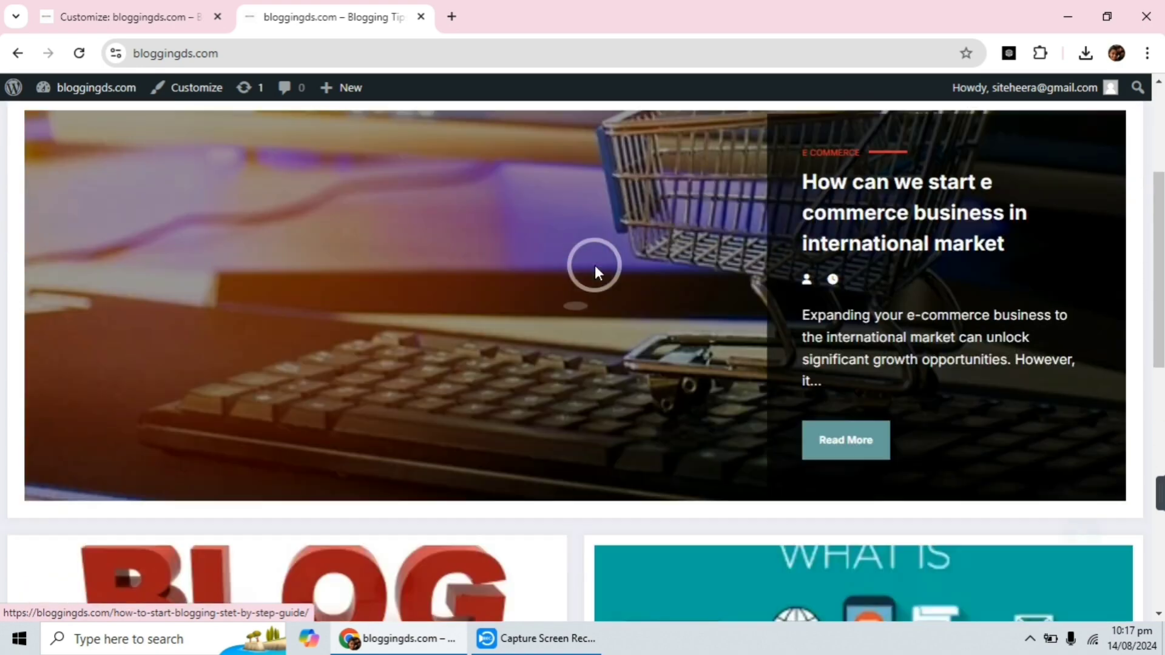
pyautogui.scroll(3, 592, 261)
pyautogui.scroll(-5, 523, 355)
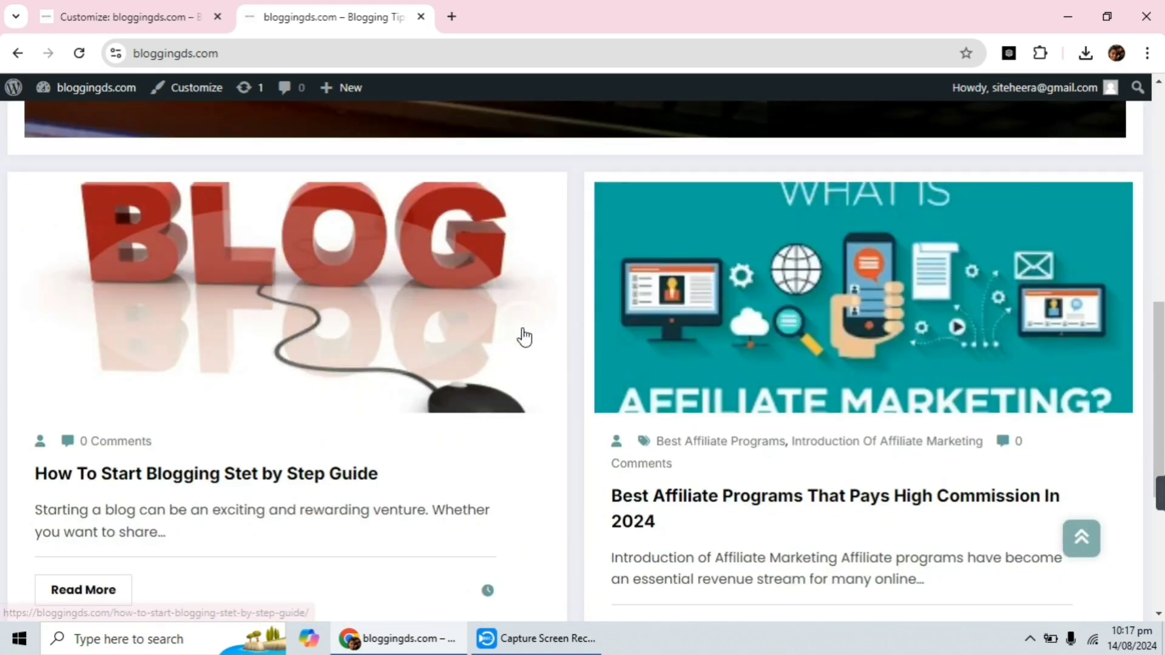
pyautogui.scroll(5, 521, 333)
pyautogui.scroll(-5, 508, 308)
pyautogui.scroll(5, 507, 304)
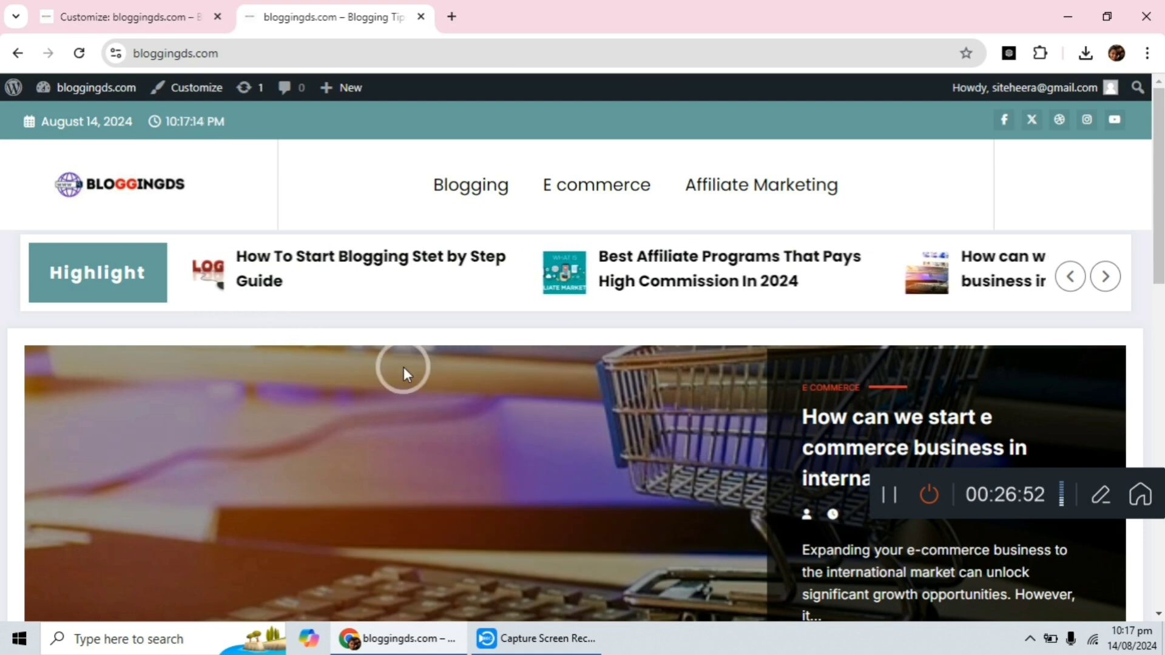
# Switch to the customizer tab and enable the front page's Main Banner
pyautogui.click(128, 17)
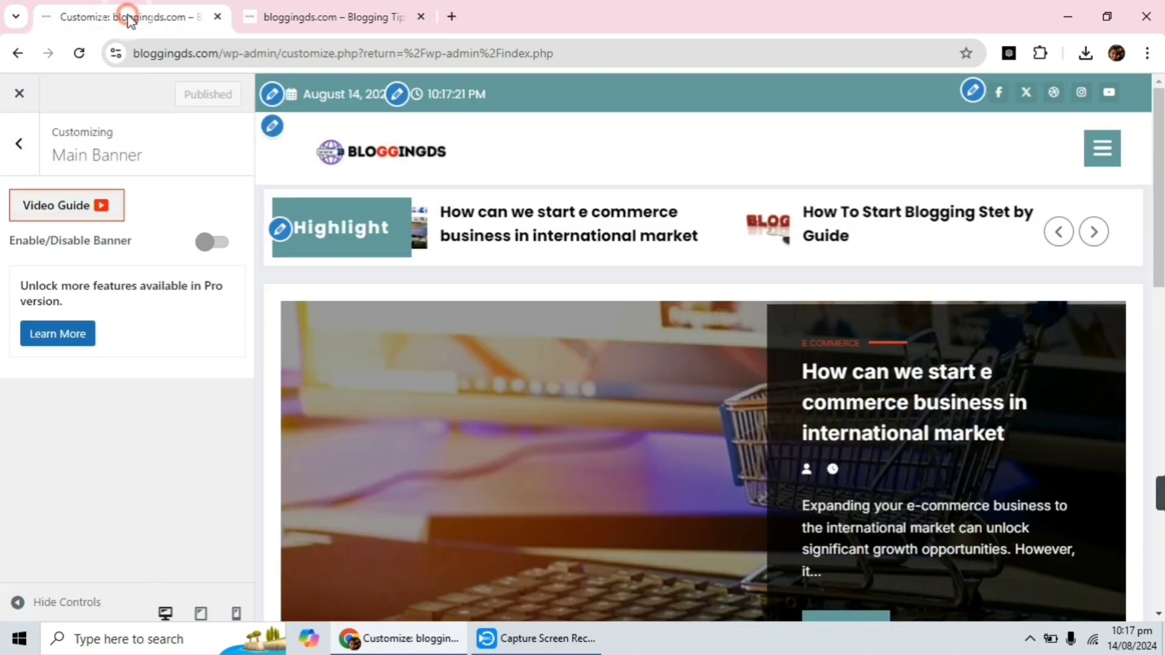
pyautogui.click(213, 243)
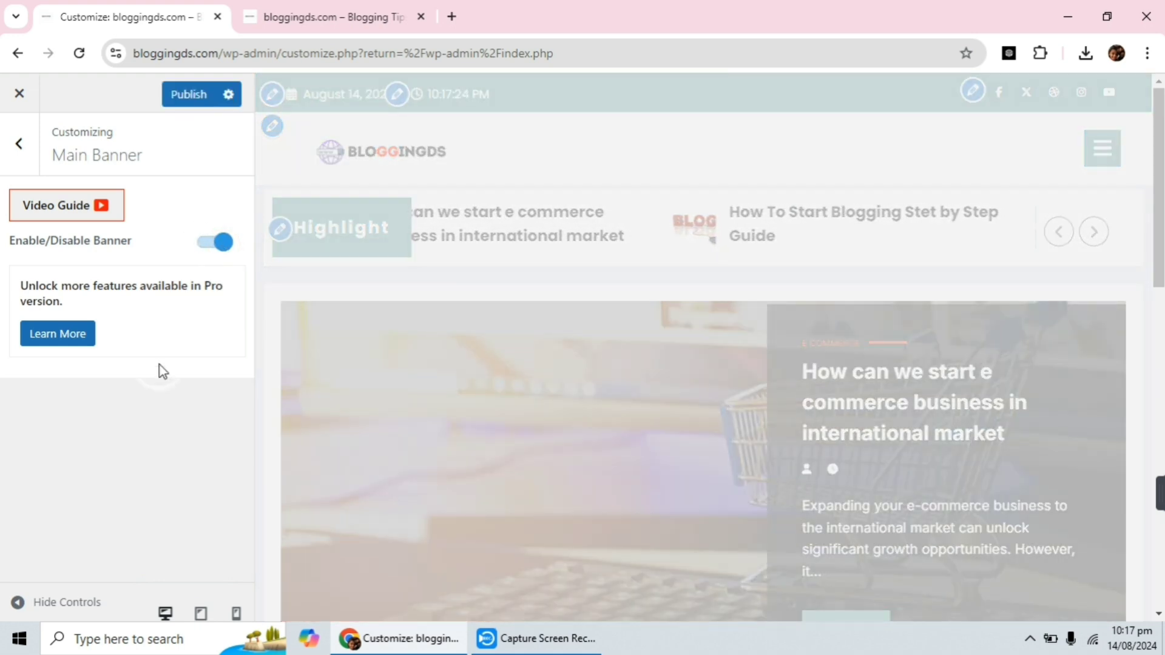
pyautogui.scroll(-3, 146, 317)
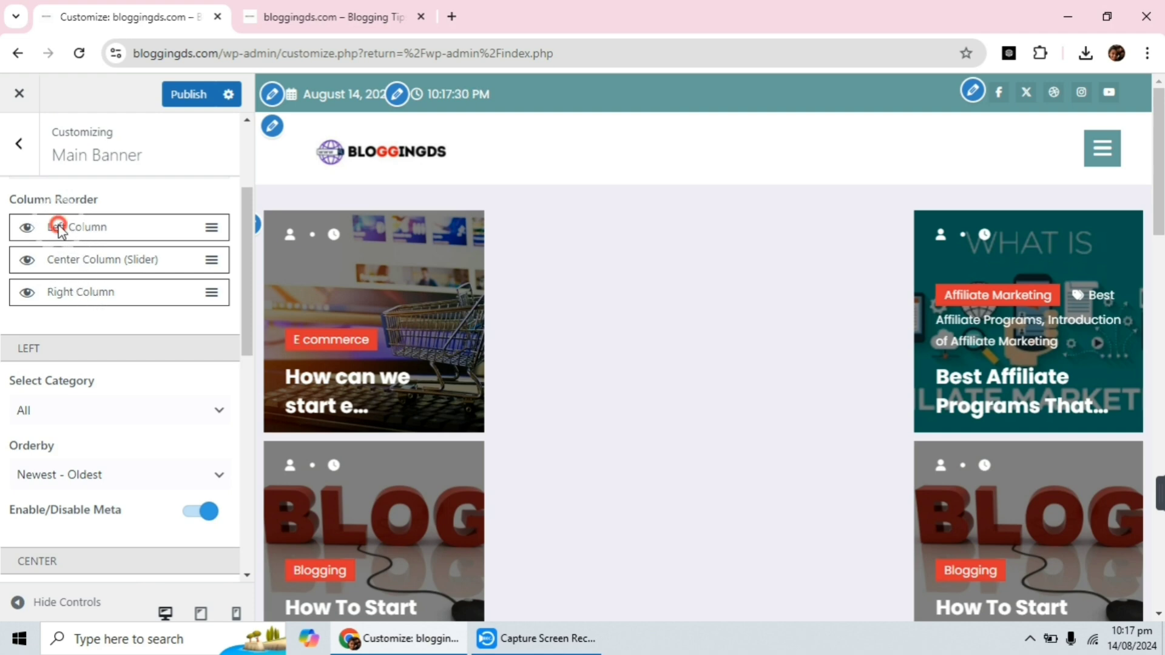
# Reorder the main banner's columns to Right Column, Center Column (Slider), Left Column
pyautogui.moveTo(59, 230); pyautogui.dragTo(58, 262)
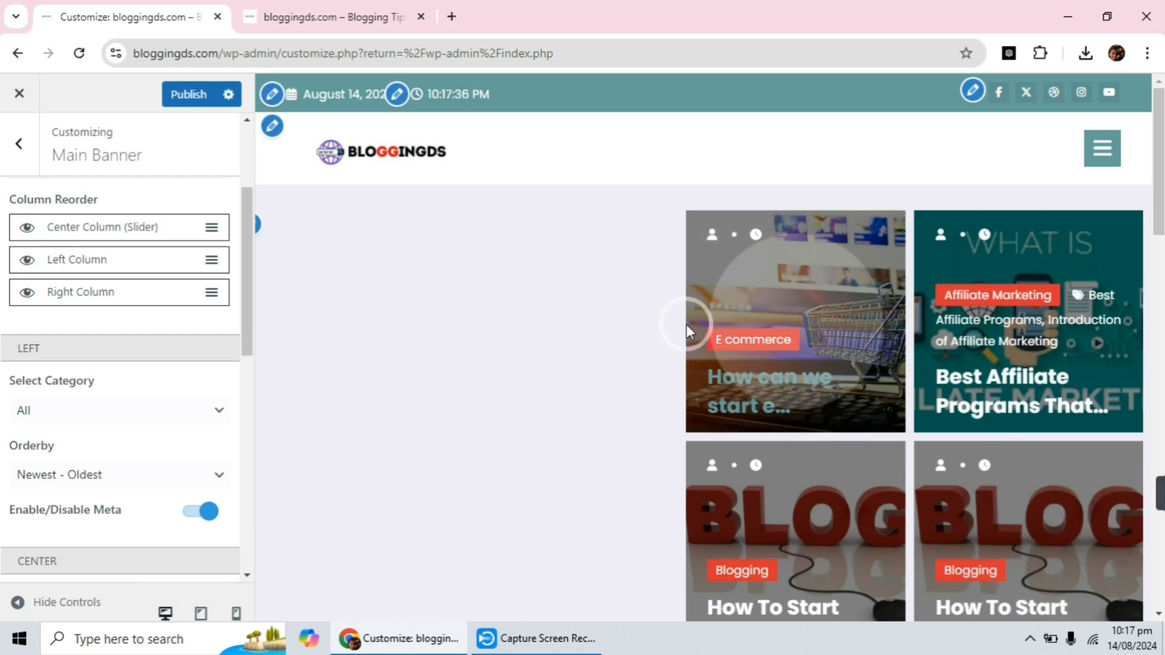
pyautogui.moveTo(82, 262); pyautogui.dragTo(83, 295)
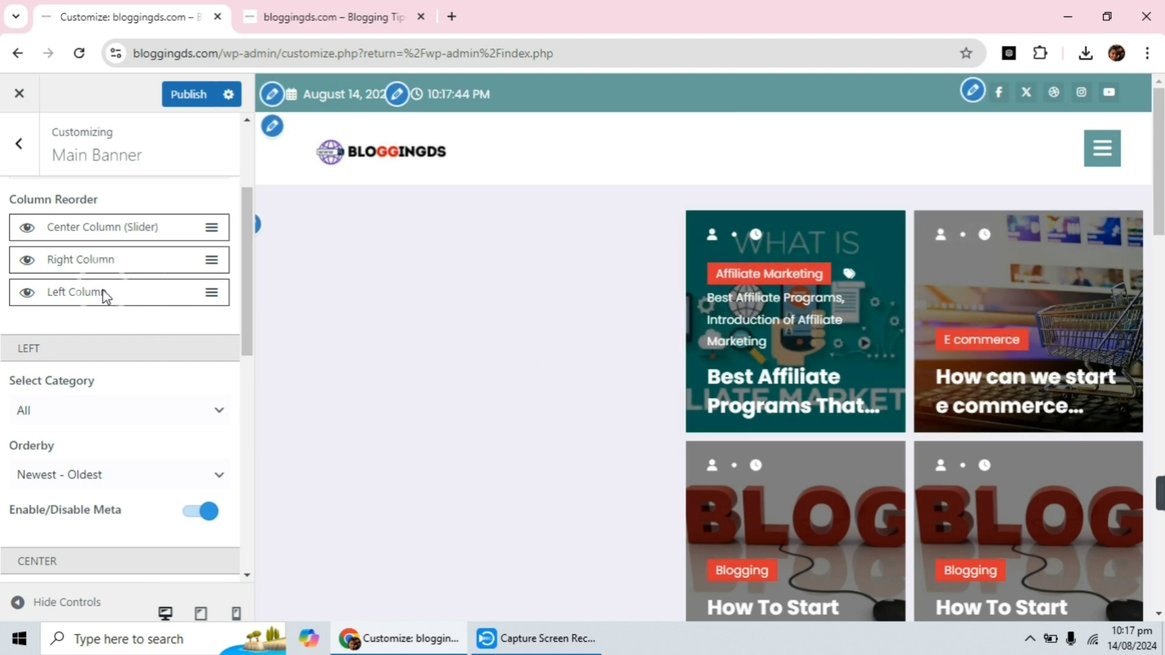
pyautogui.moveTo(94, 231); pyautogui.dragTo(93, 271)
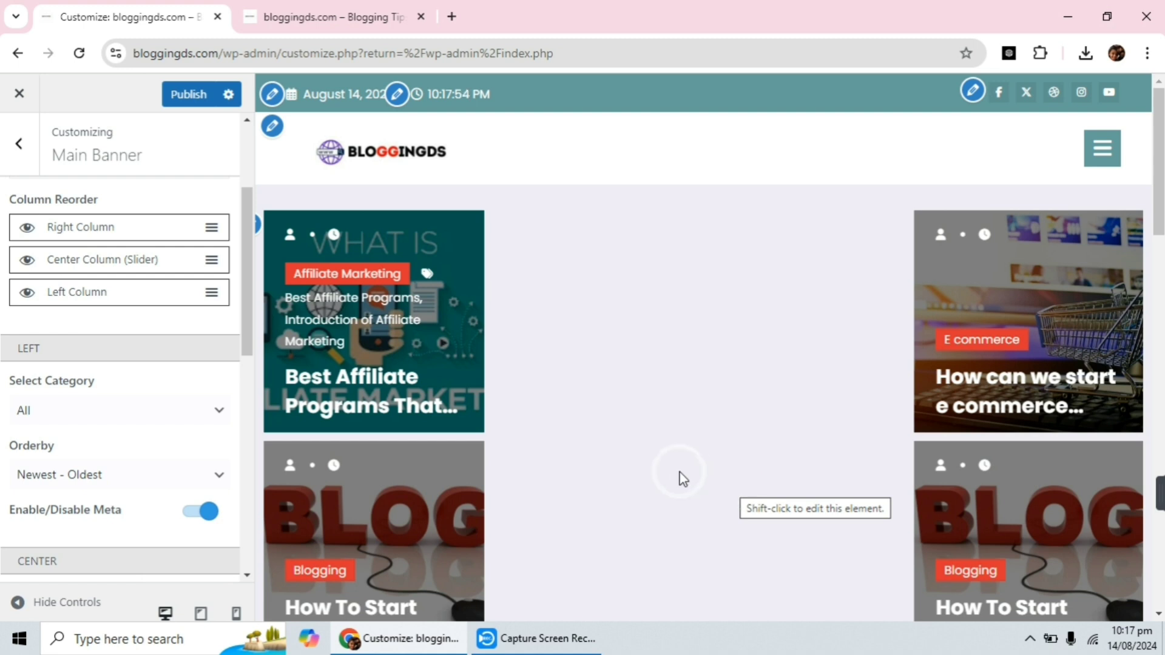
# Set the category of the banner's Left section to Affiliate Marketing
pyautogui.scroll(-5, 158, 422)
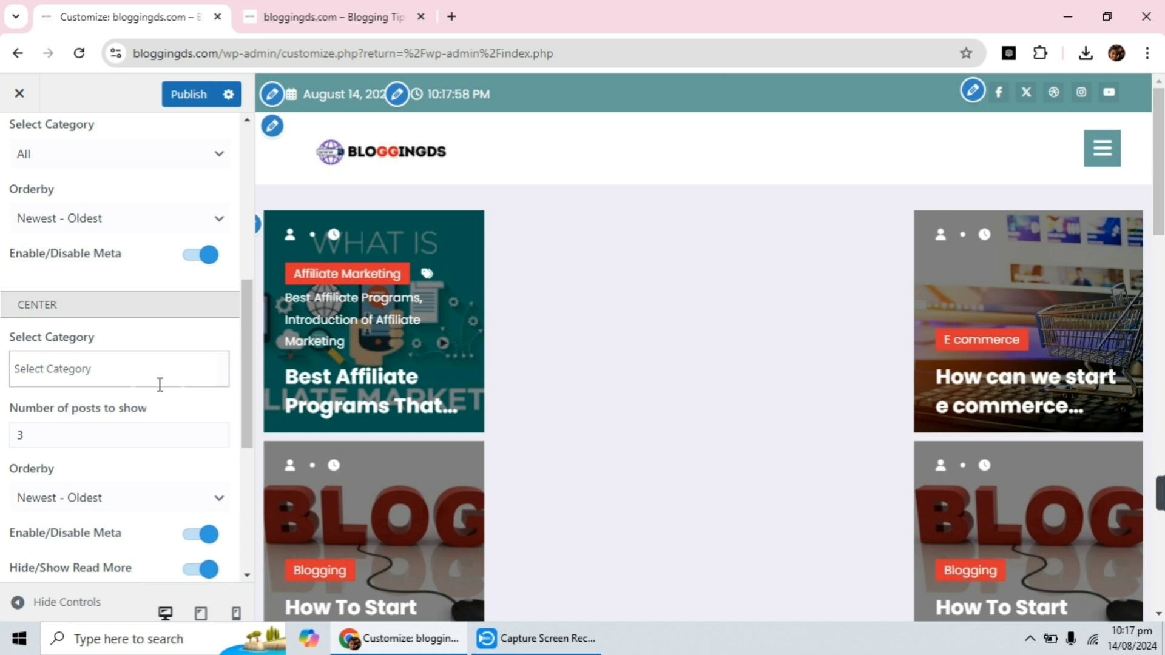
pyautogui.scroll(3, 78, 338)
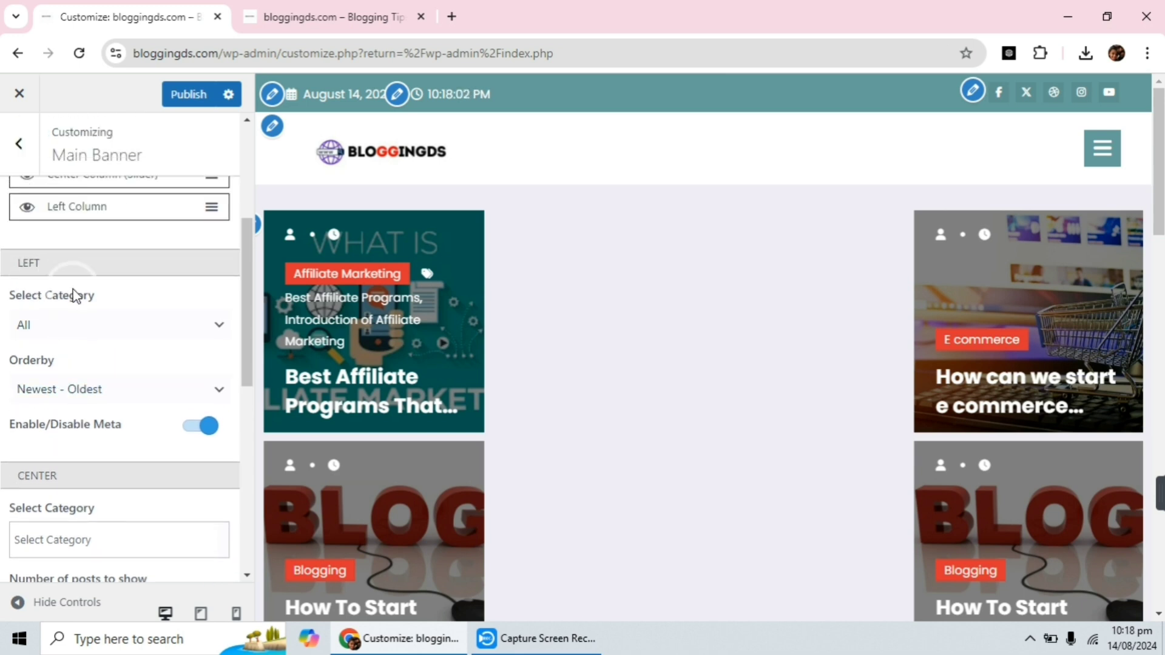
pyautogui.click(373, 278)
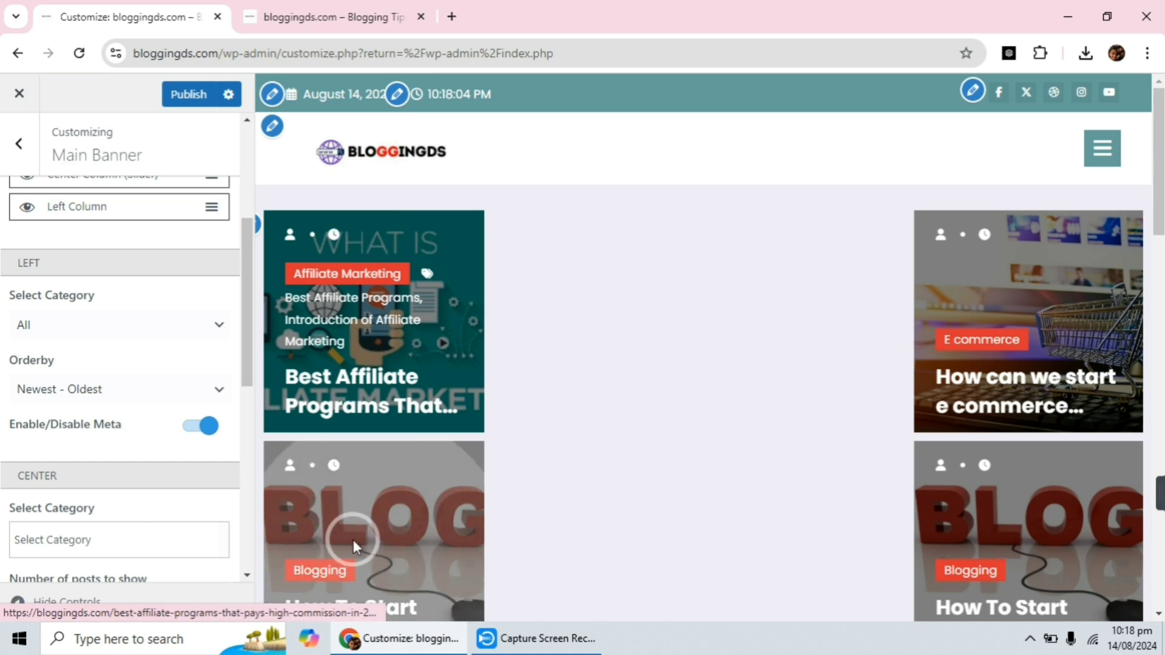
pyautogui.click(60, 326)
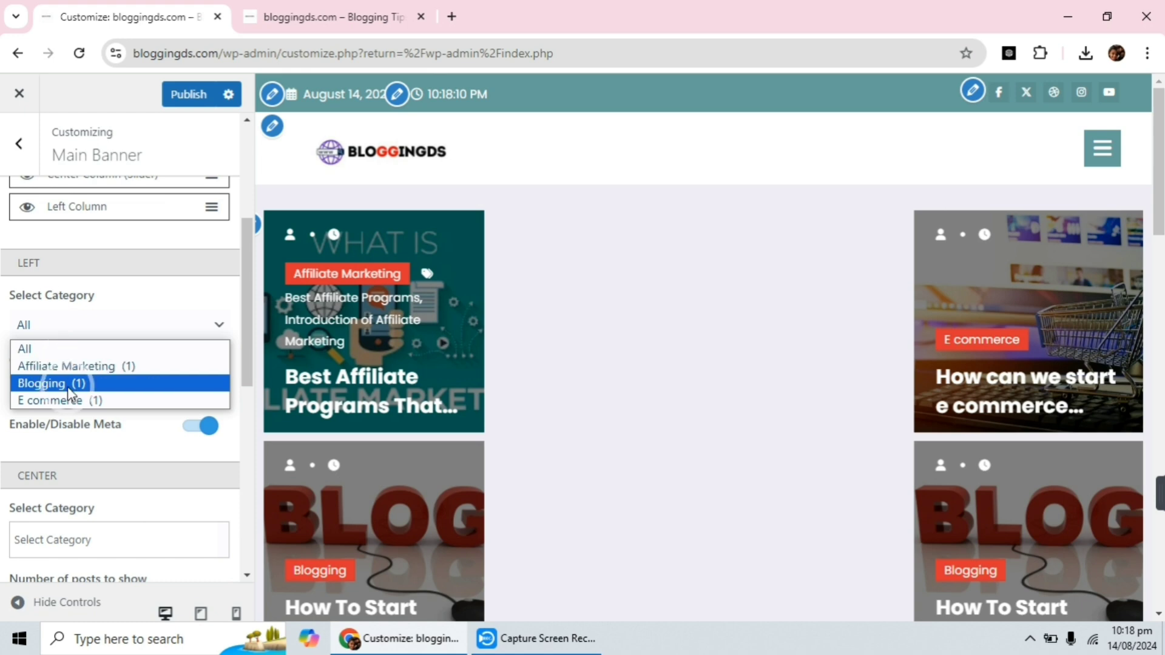
pyautogui.click(355, 314)
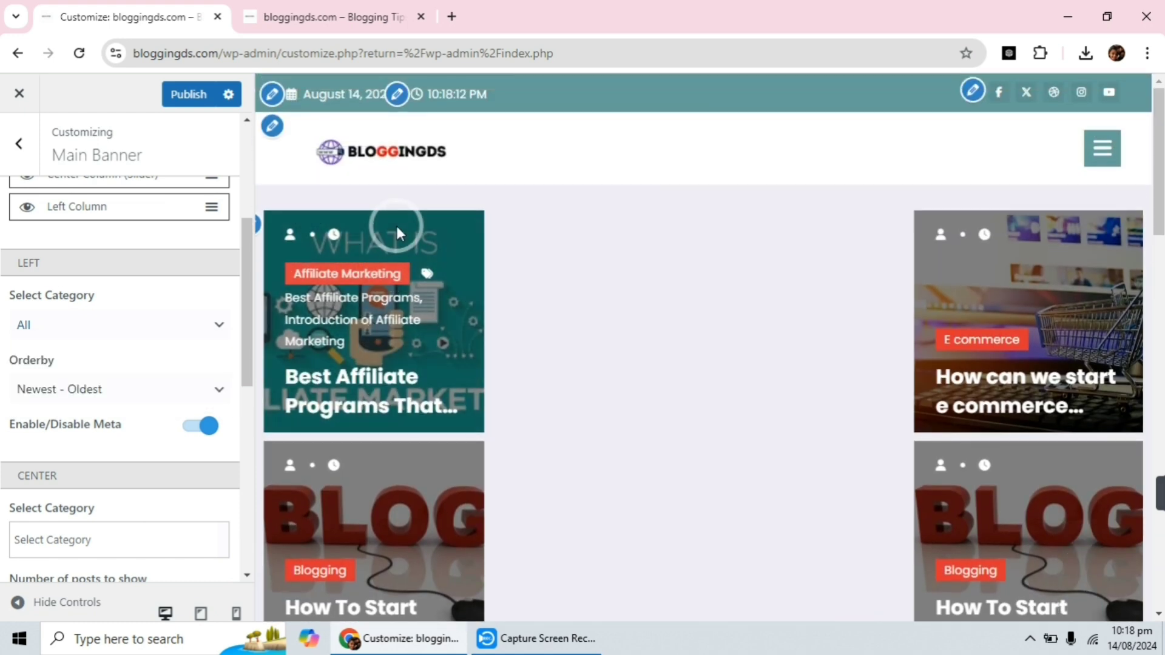
pyautogui.click(381, 255)
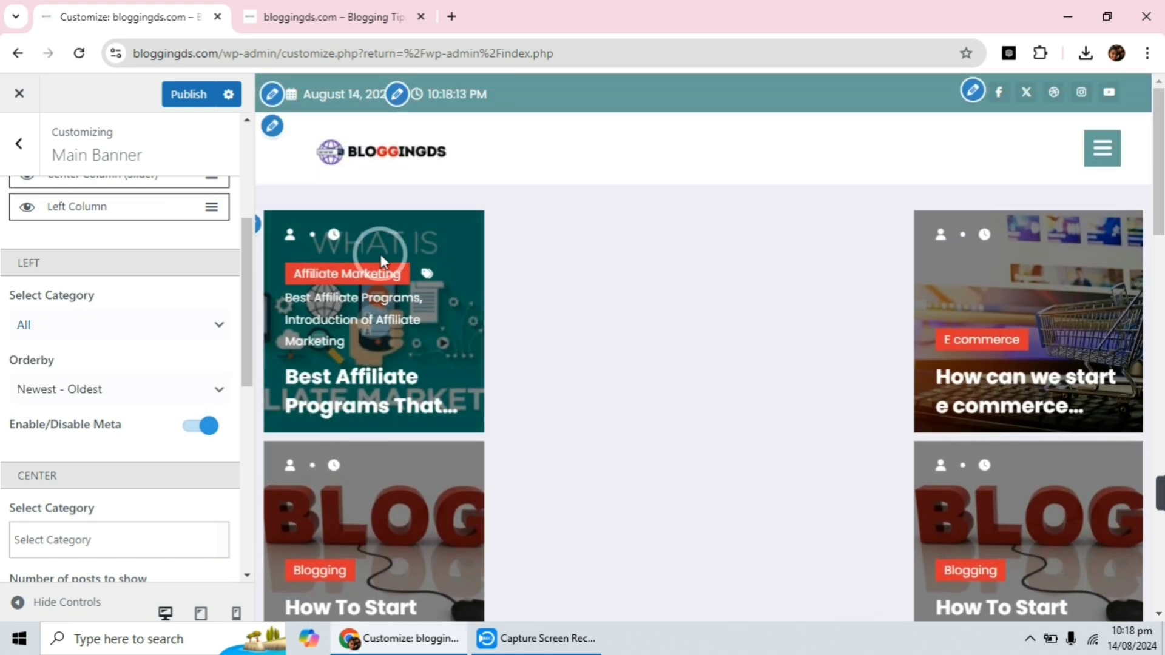
pyautogui.click(100, 322)
pyautogui.click(88, 368)
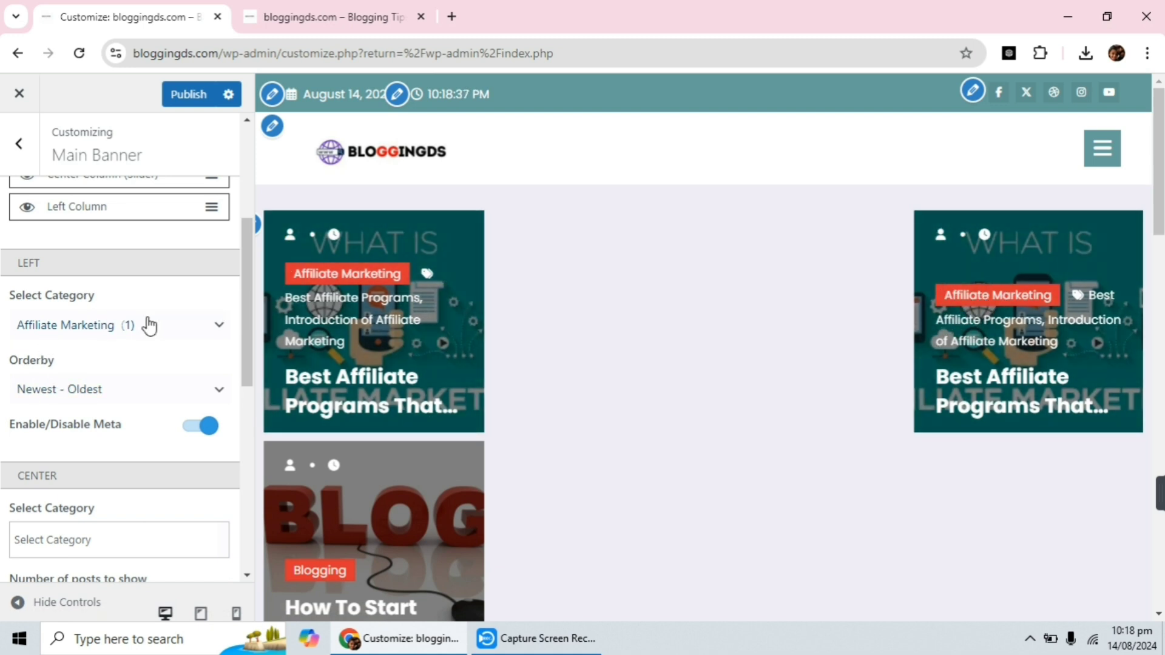
# Restore the banner's column order to Left Column, Center Column (Slider), Right Column and check the preview
pyautogui.scroll(3, 149, 326)
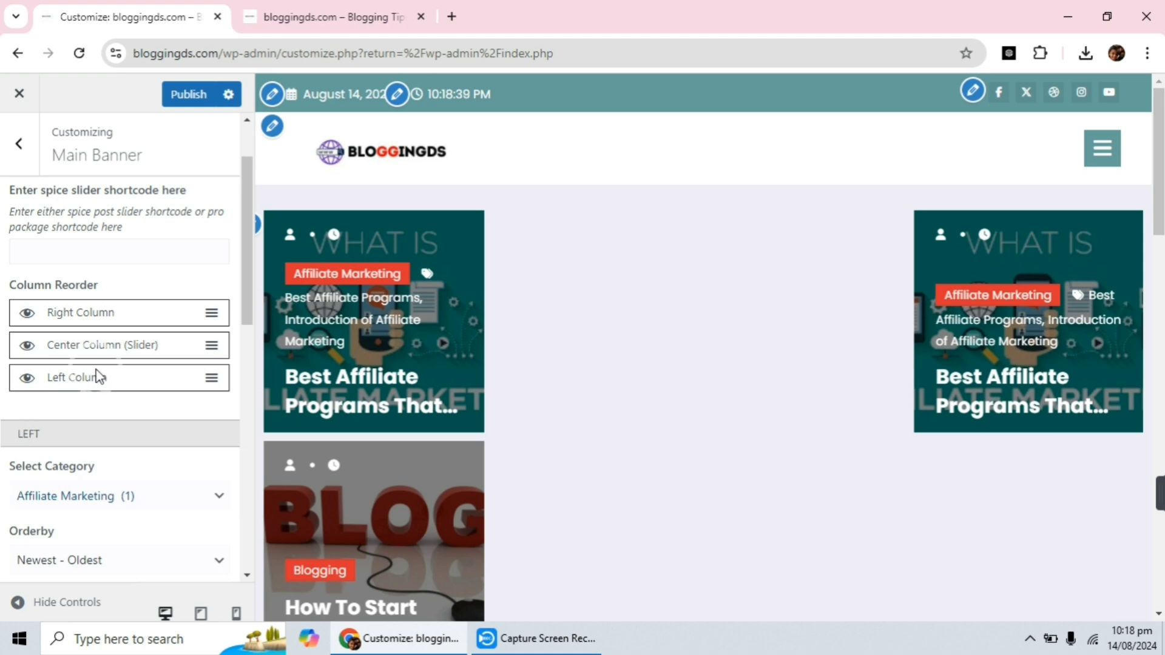
pyautogui.moveTo(105, 381)
pyautogui.mouseDown()
pyautogui.moveTo(107, 304)
pyautogui.moveTo(93, 392)
pyautogui.moveTo(96, 381)
pyautogui.mouseUp()
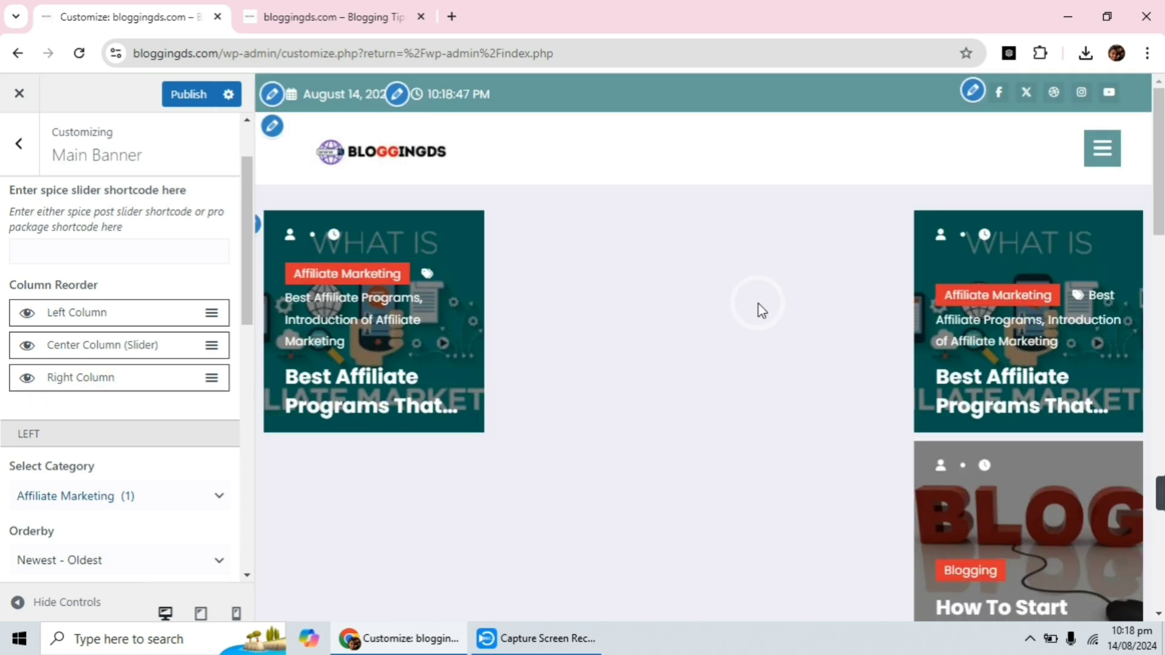
pyautogui.scroll(-3, 762, 310)
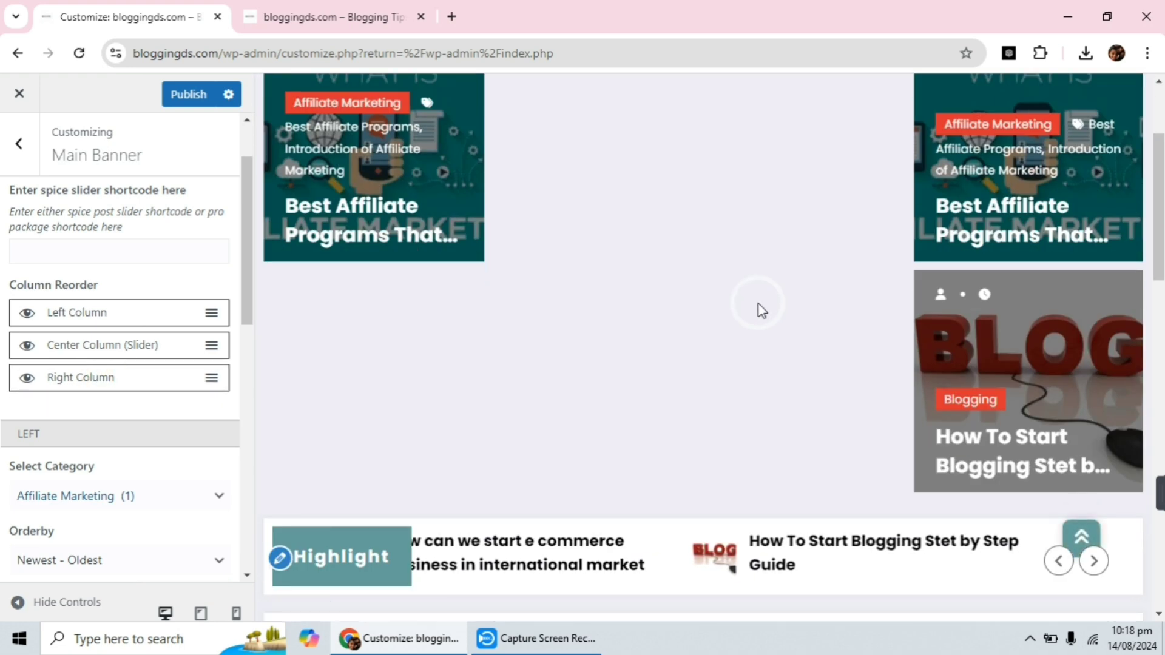
pyautogui.scroll(-3, 175, 373)
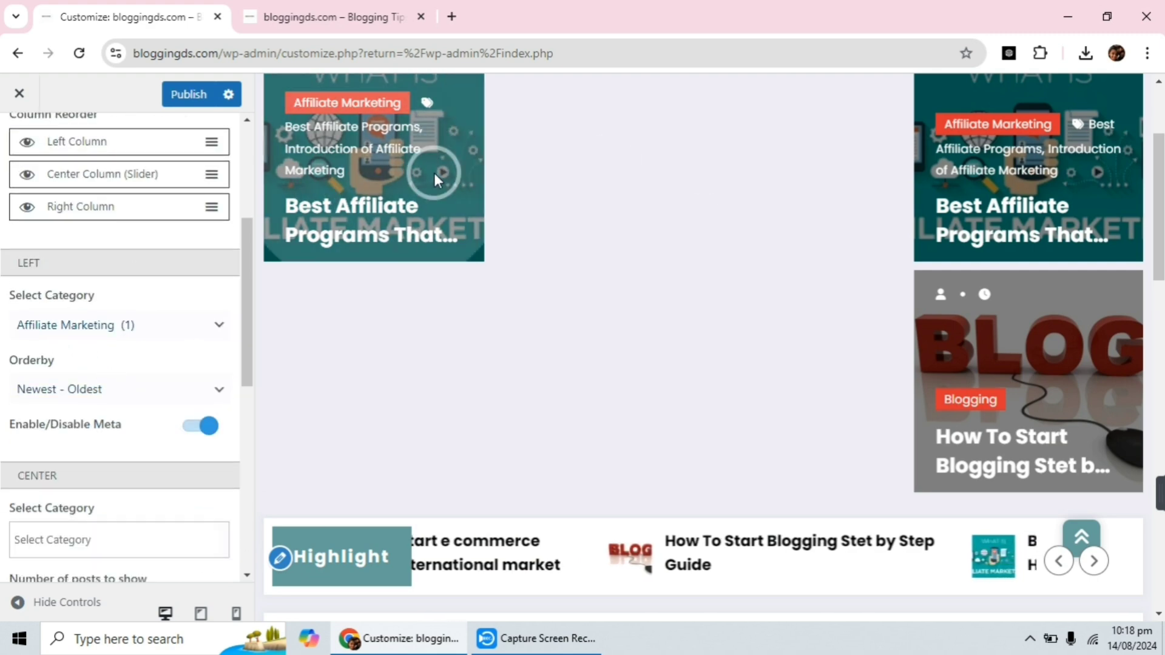
# Set the Left section's category back to All, and turn its post meta off and on again
pyautogui.click(108, 337)
pyautogui.click(73, 347)
pyautogui.scroll(-2, 119, 339)
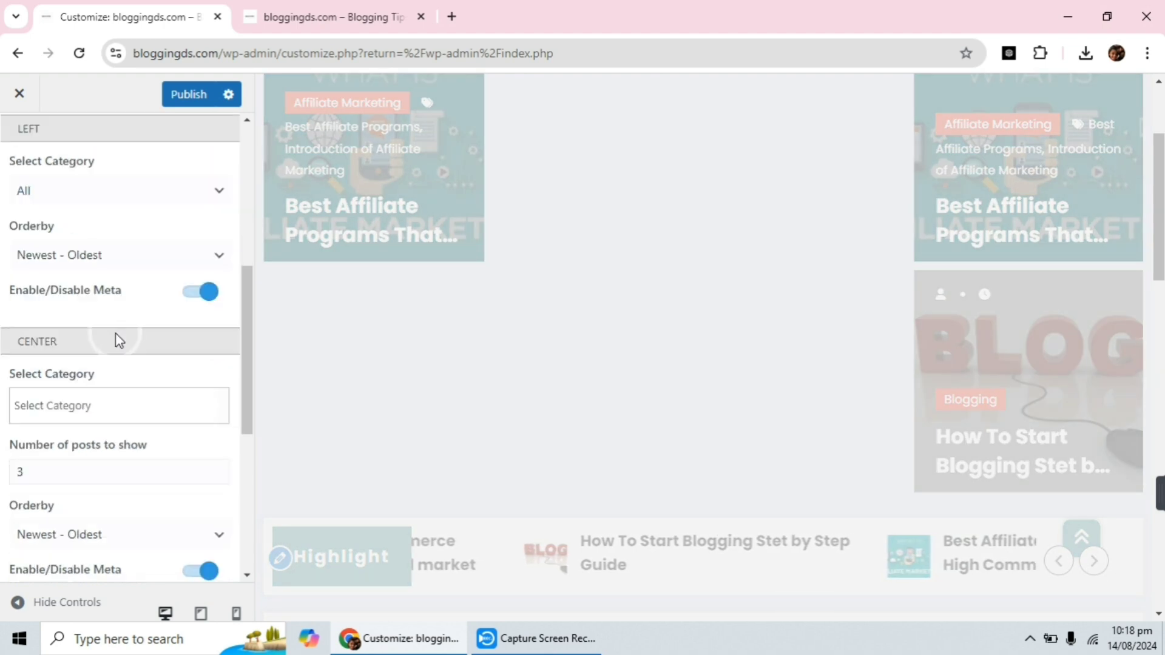
pyautogui.scroll(-1, 119, 340)
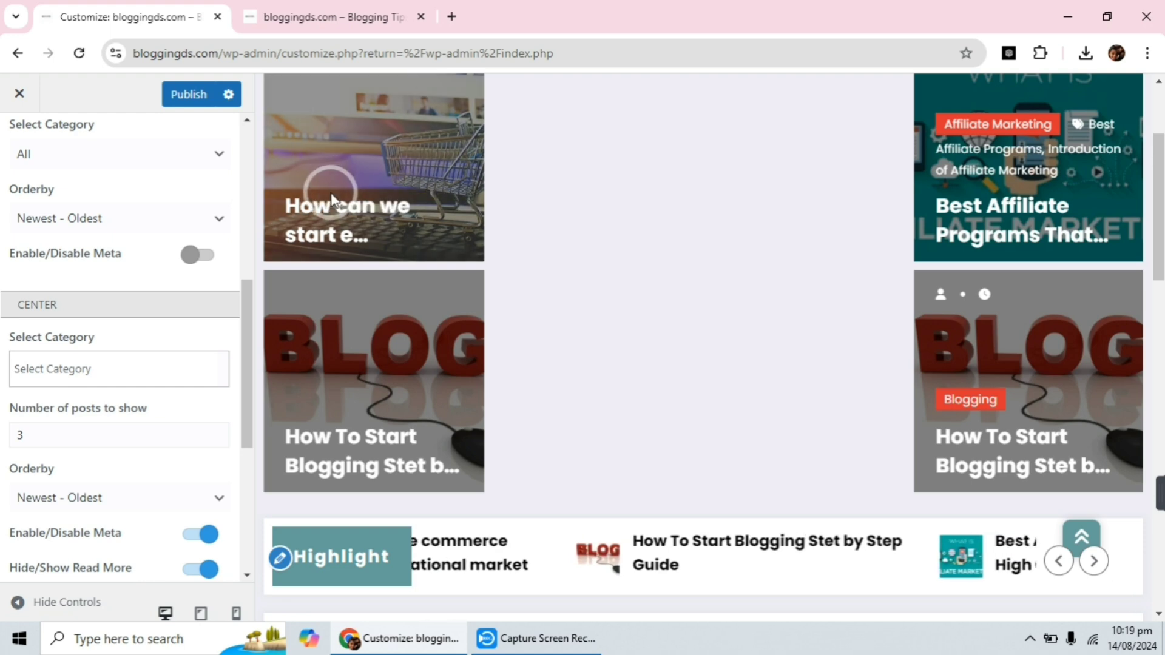
pyautogui.click(201, 255)
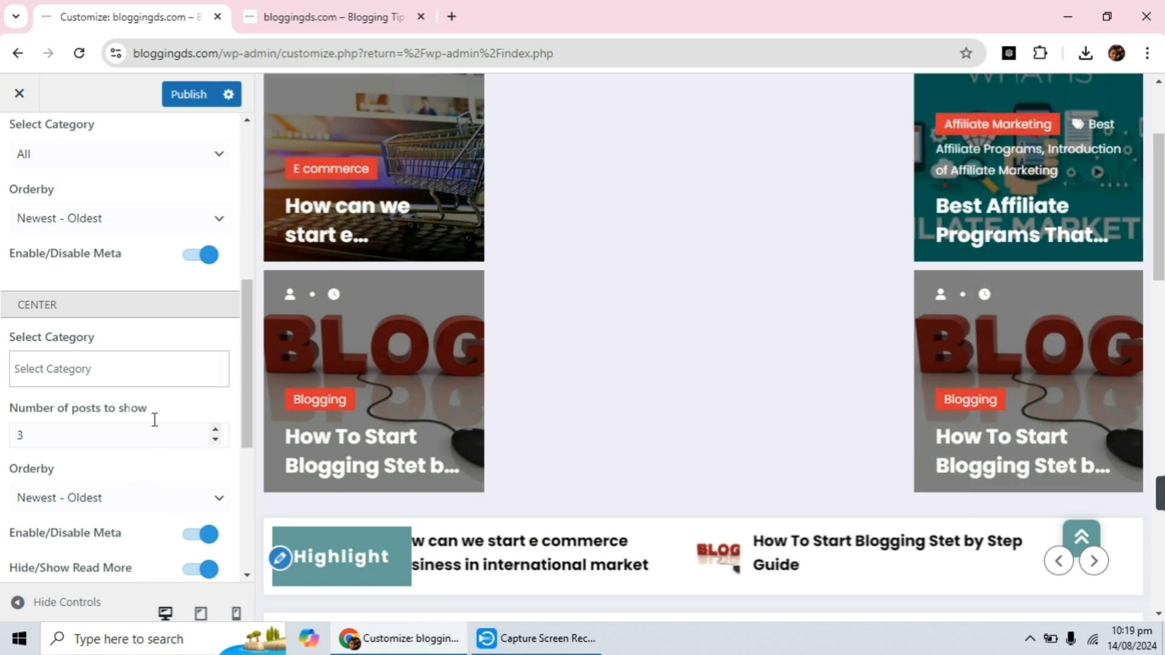
# Add the Blogging category to the banner's Center slider section
pyautogui.scroll(-1, 92, 345)
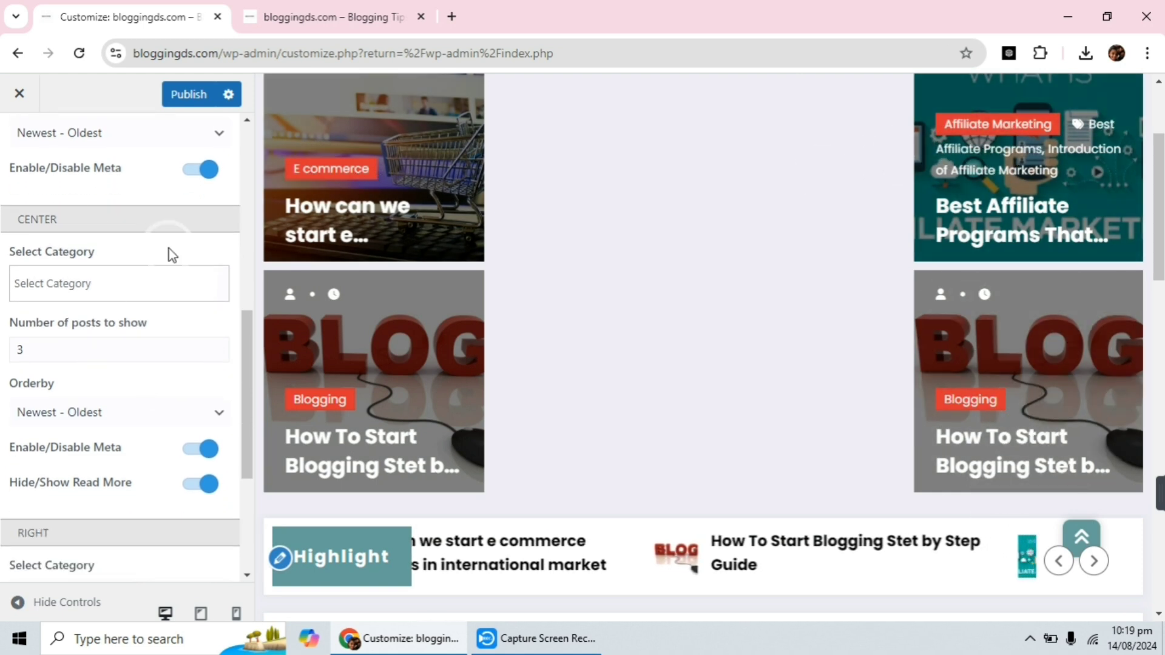
pyautogui.click(153, 276)
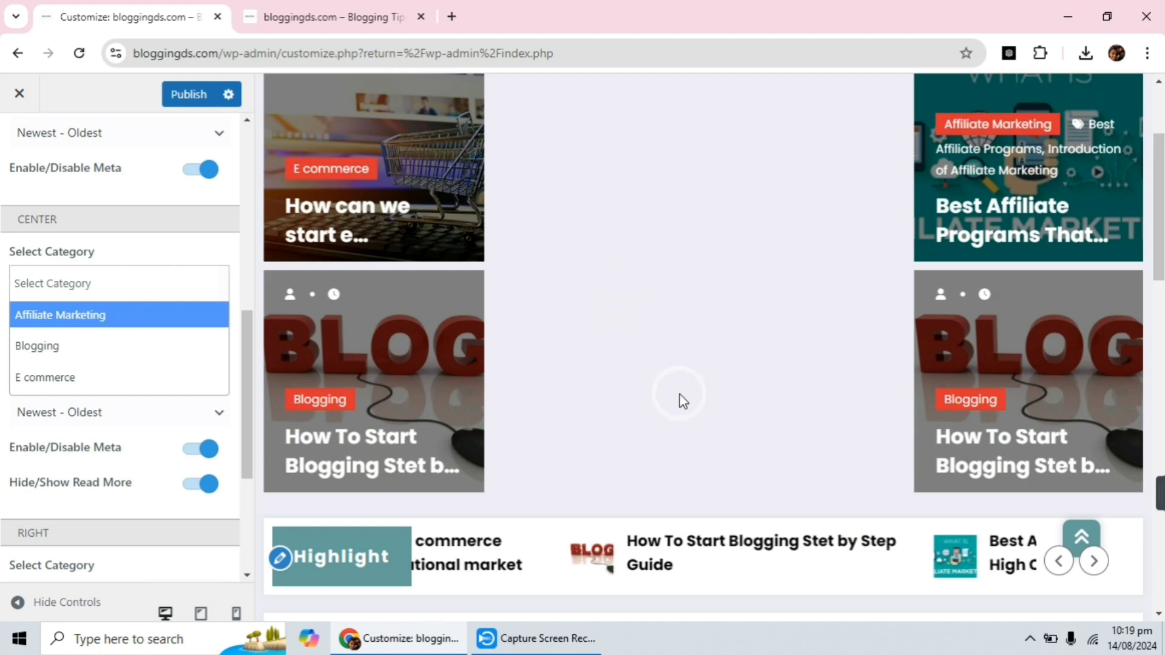
pyautogui.click(38, 347)
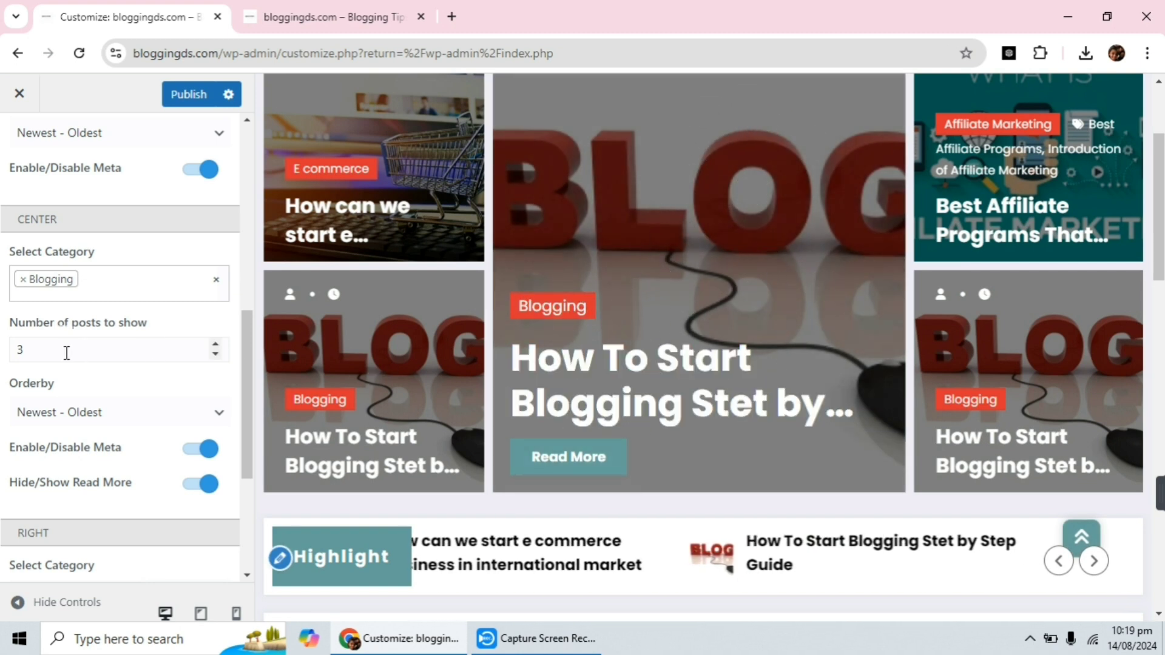
# Hide the Read More button in the Center section and publish the banner changes
pyautogui.scroll(-3, 67, 352)
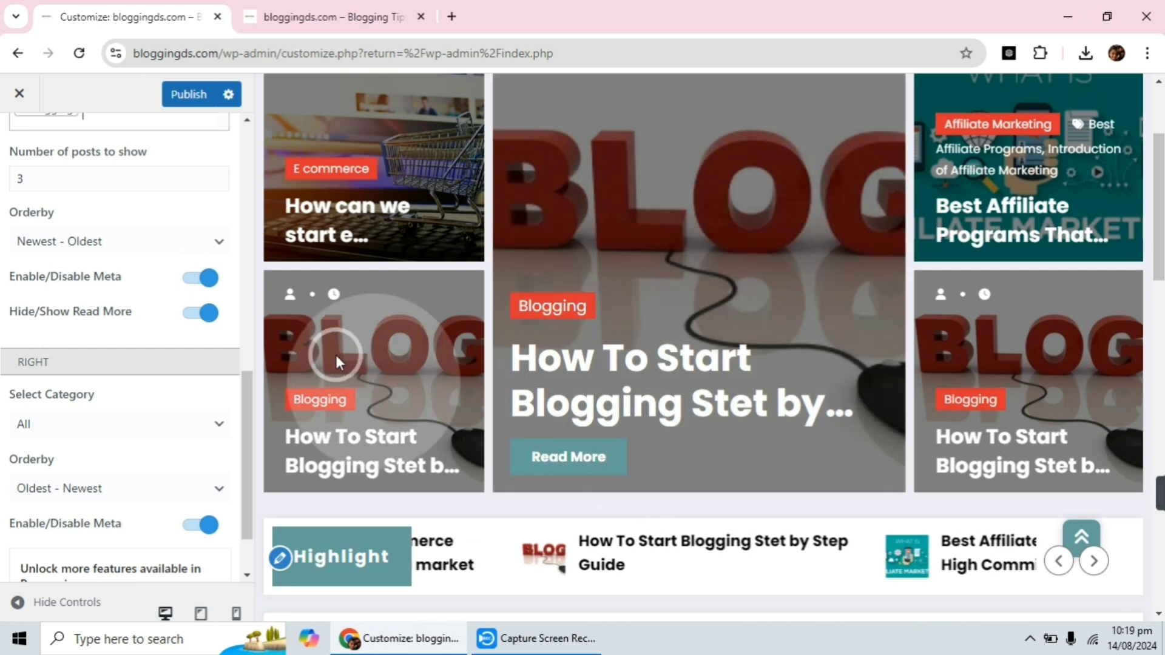
pyautogui.click(204, 314)
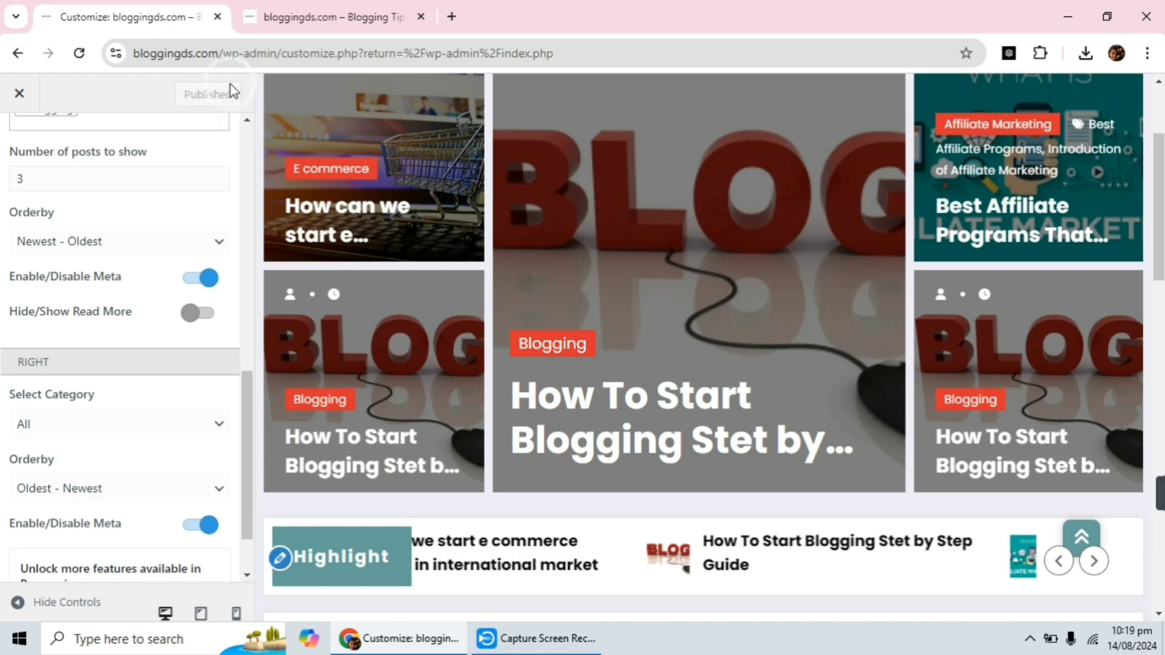
# Reload the live homepage in the other tab and check the published main banner
pyautogui.click(337, 17)
pyautogui.click(79, 53)
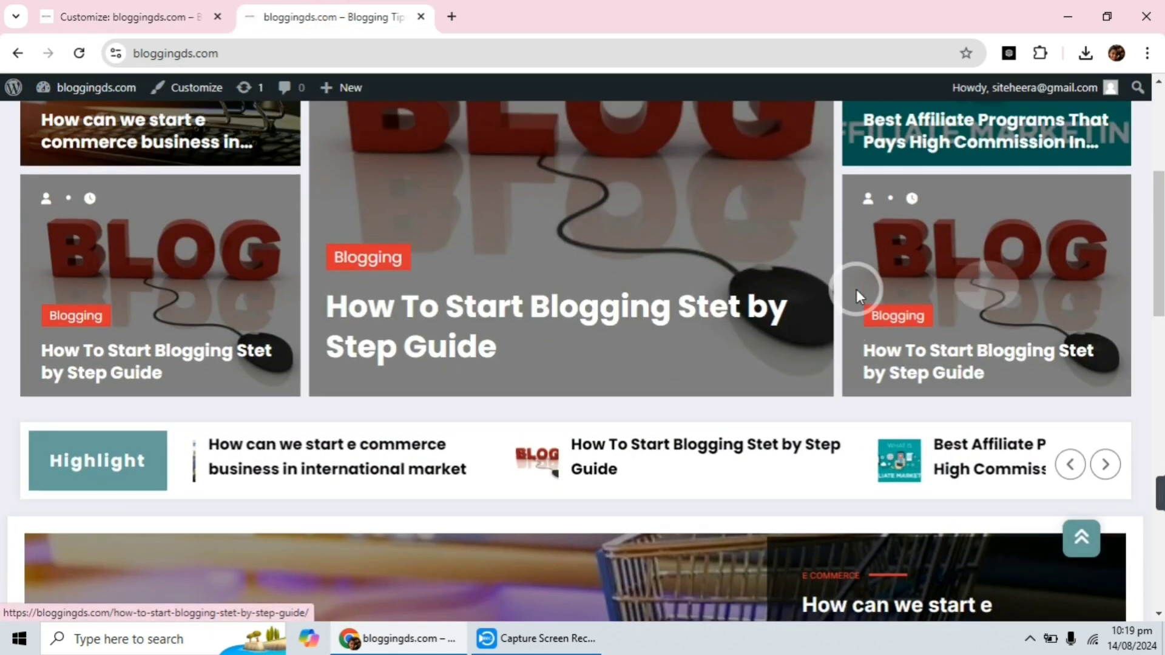
pyautogui.scroll(-9, 857, 291)
pyautogui.scroll(9, 726, 341)
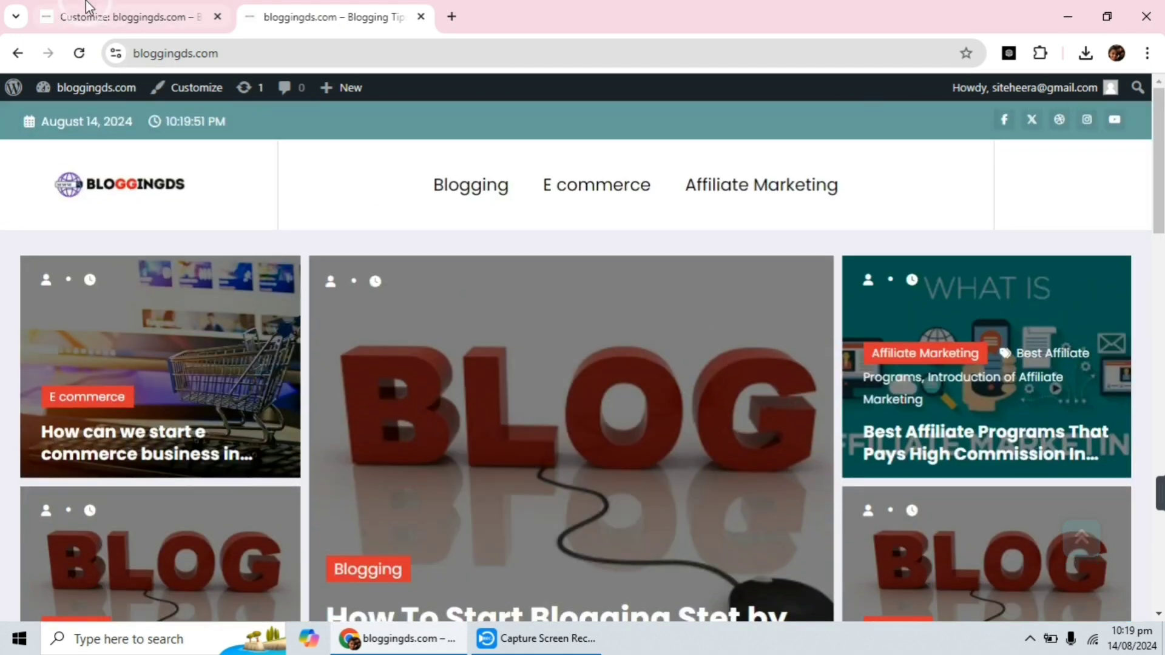
# Return to the customizer, leave the Main Banner settings and open the News Highlight section
pyautogui.click(73, 16)
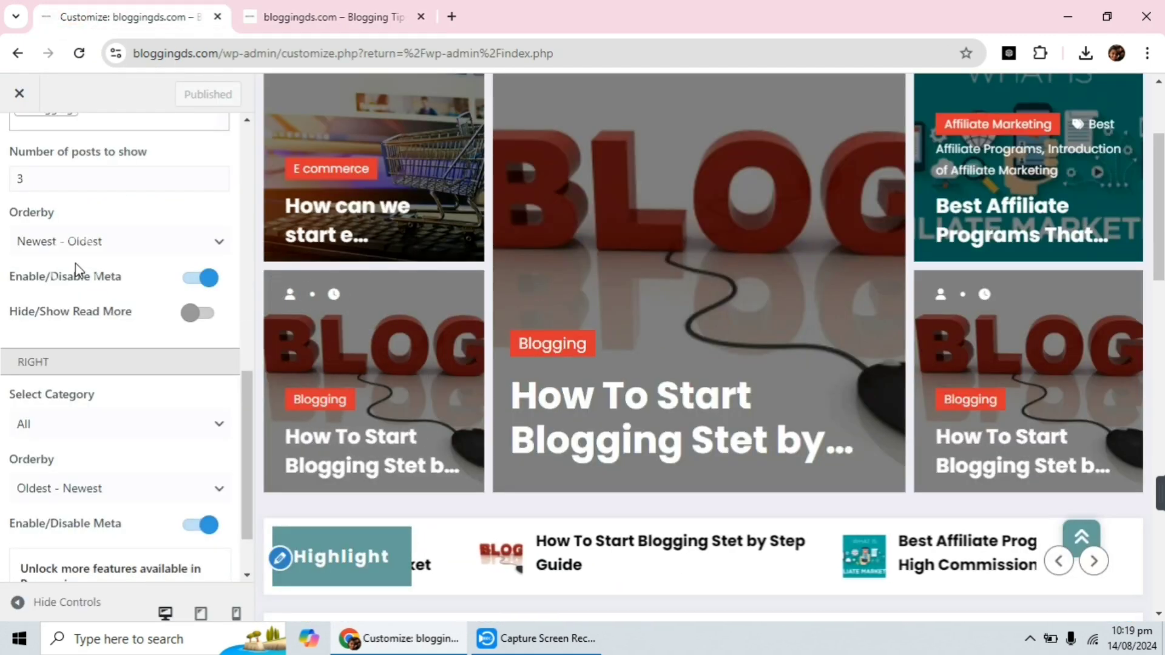
pyautogui.scroll(-1, 78, 267)
pyautogui.scroll(-1, 78, 271)
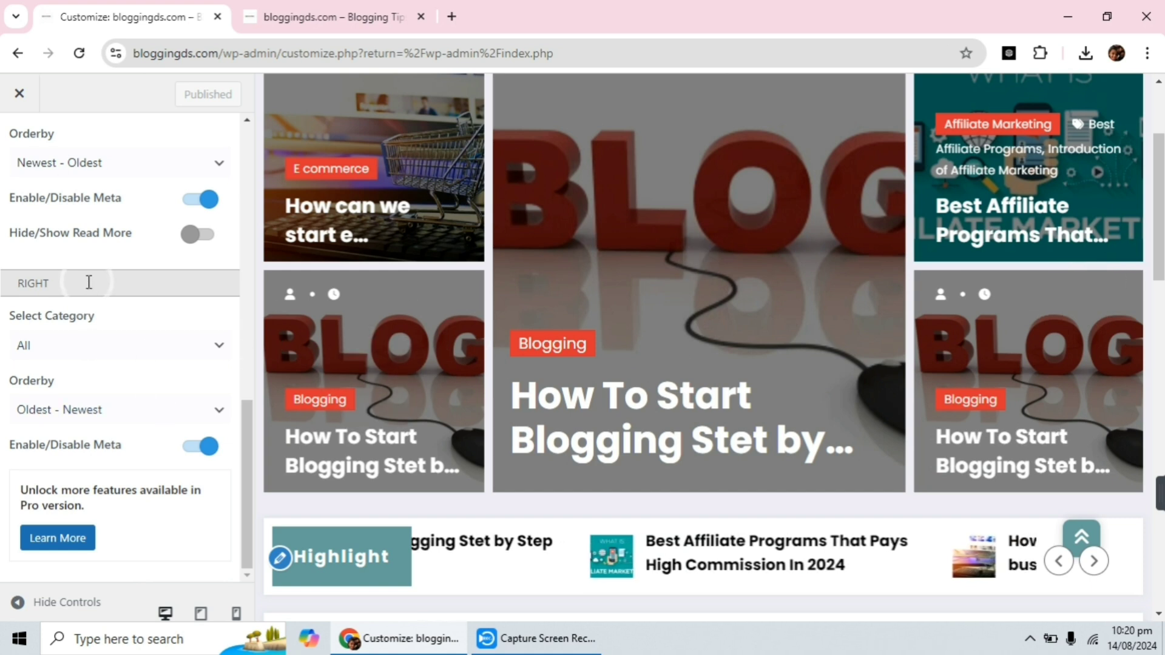
pyautogui.scroll(10, 73, 243)
pyautogui.click(22, 159)
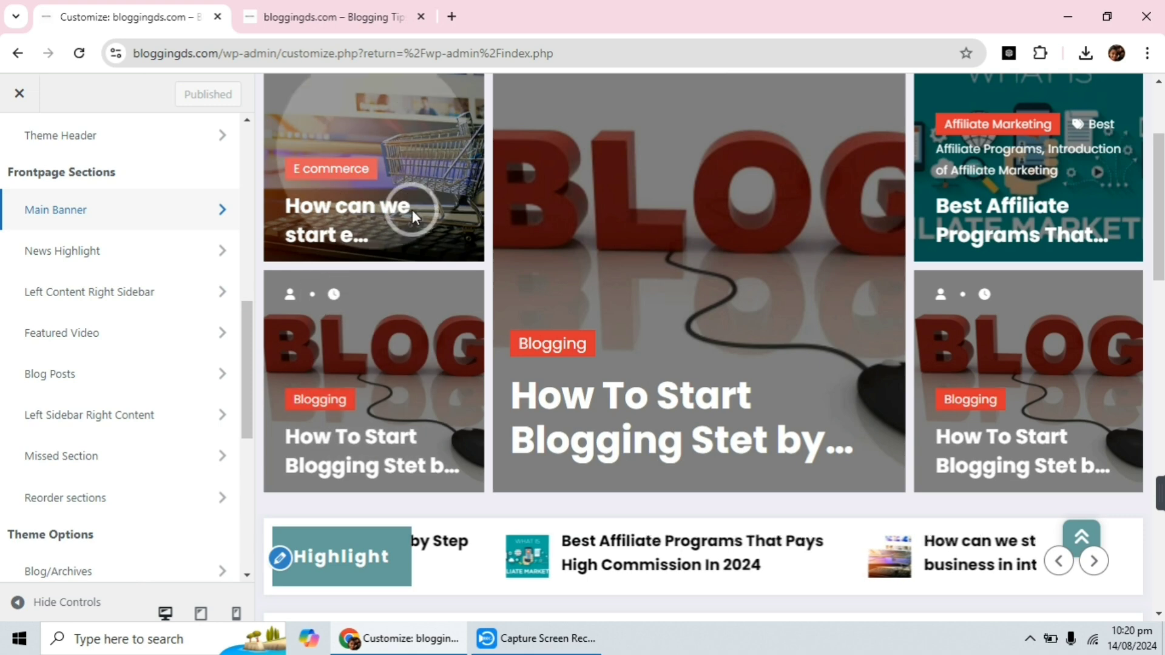
pyautogui.scroll(-2, 414, 207)
pyautogui.scroll(-1, 415, 209)
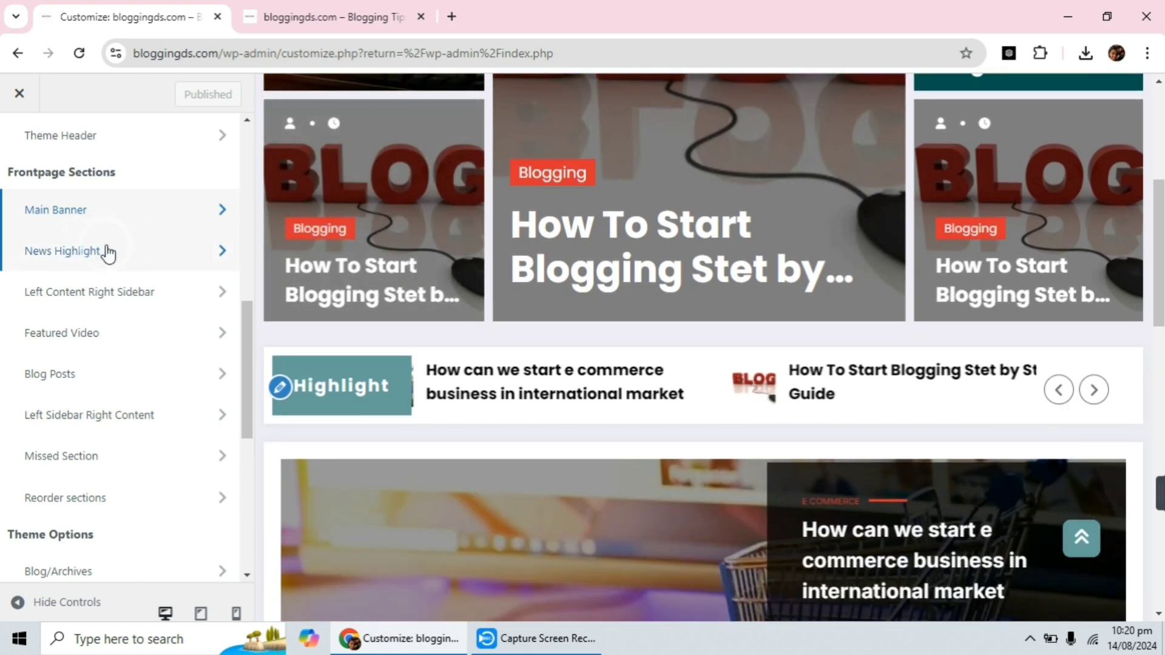
pyautogui.click(63, 255)
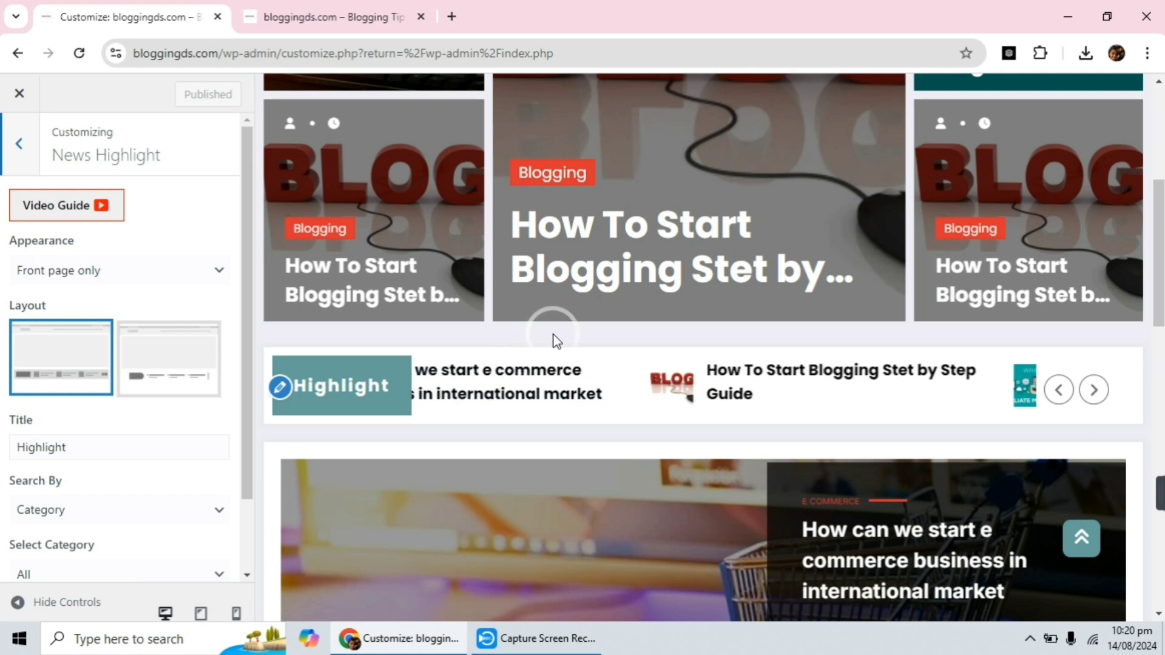
# Review the News Highlight options and the highlight strip in the homepage preview
pyautogui.scroll(-1, 600, 278)
pyautogui.scroll(-3, 601, 278)
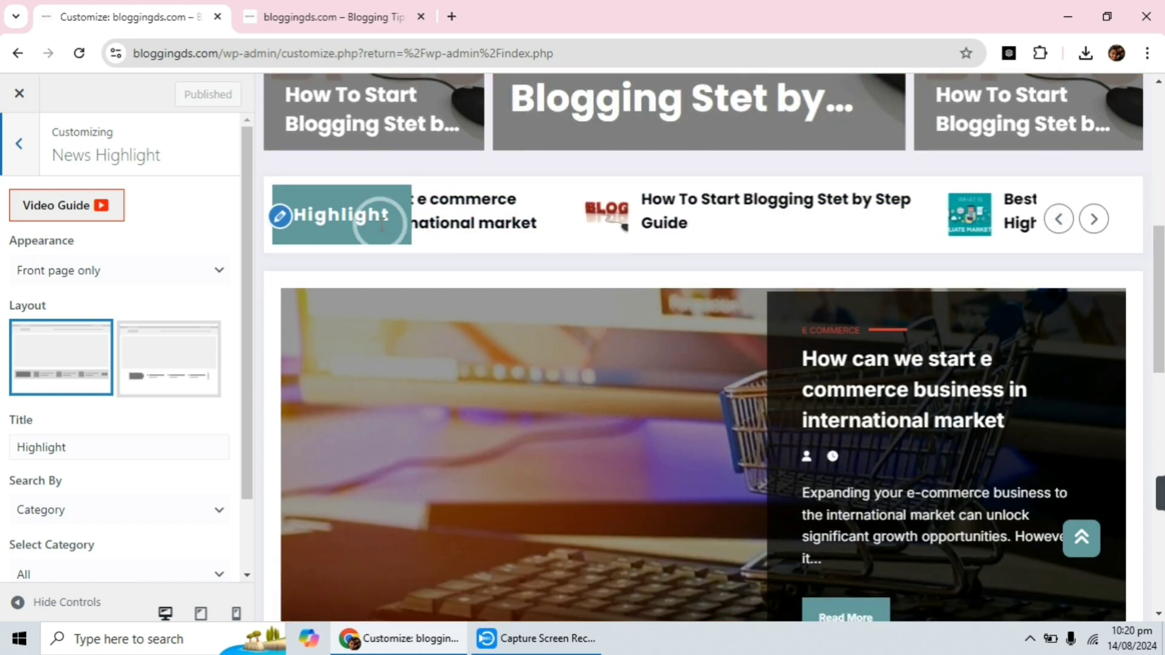
pyautogui.scroll(-2, 73, 341)
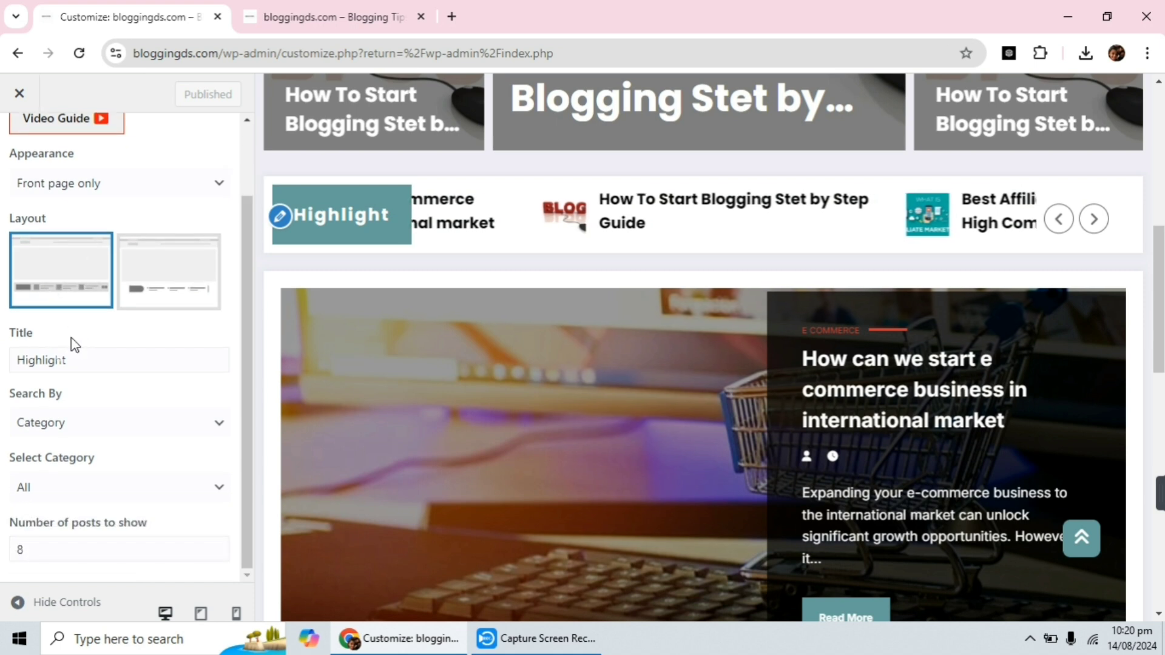
pyautogui.scroll(2, 77, 338)
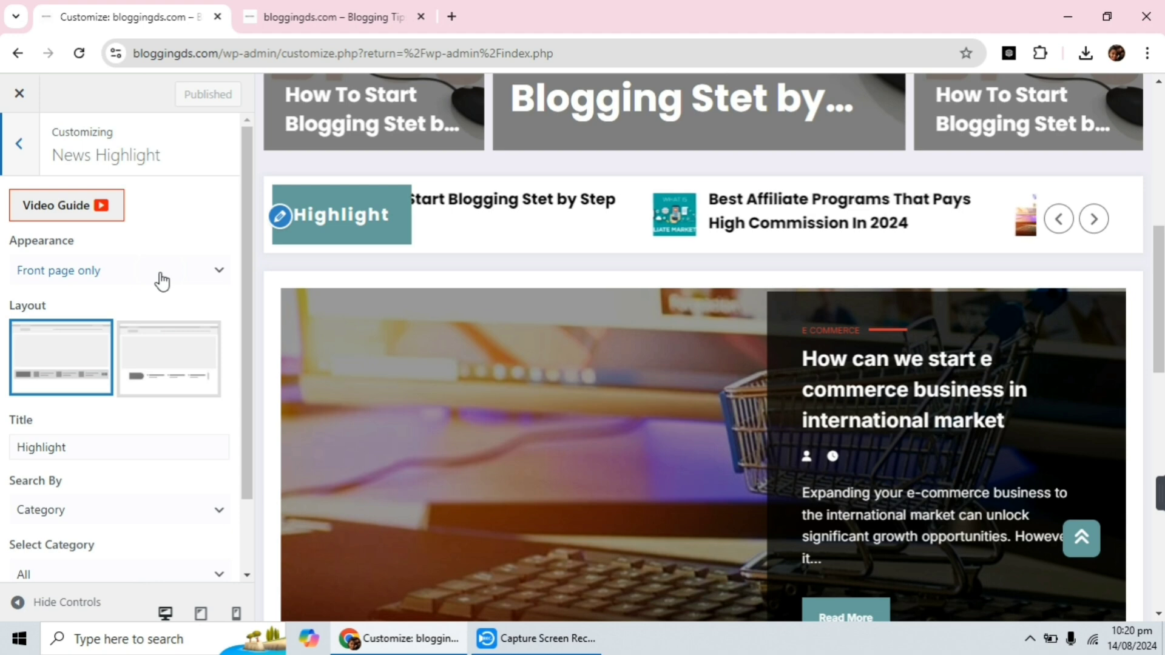
# On the live homepage, check the highlight strip, open the e-commerce business post and check its page for the strip
pyautogui.click(325, 16)
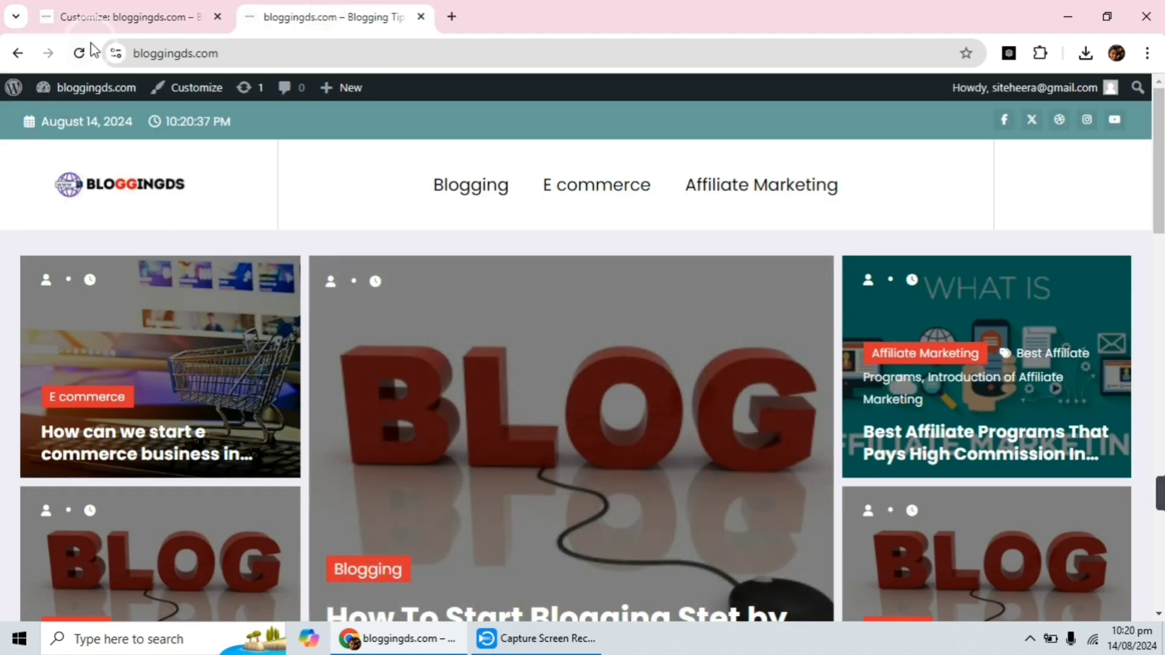
pyautogui.scroll(-8, 432, 244)
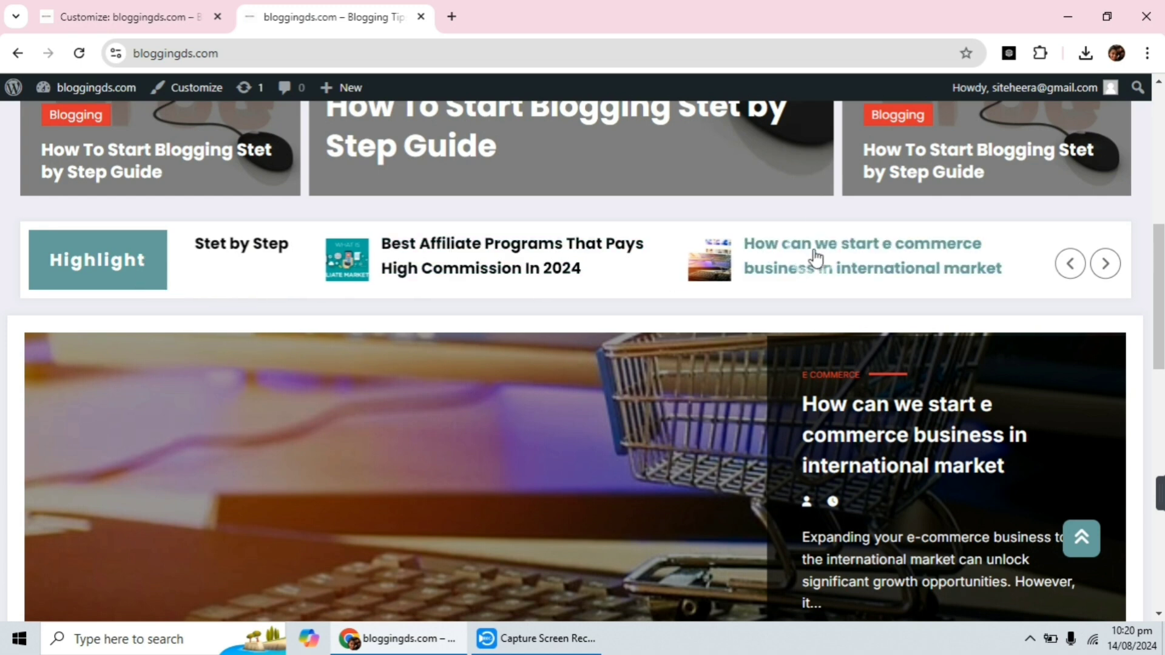
pyautogui.scroll(-7, 822, 252)
pyautogui.scroll(1, 806, 315)
pyautogui.click(806, 315)
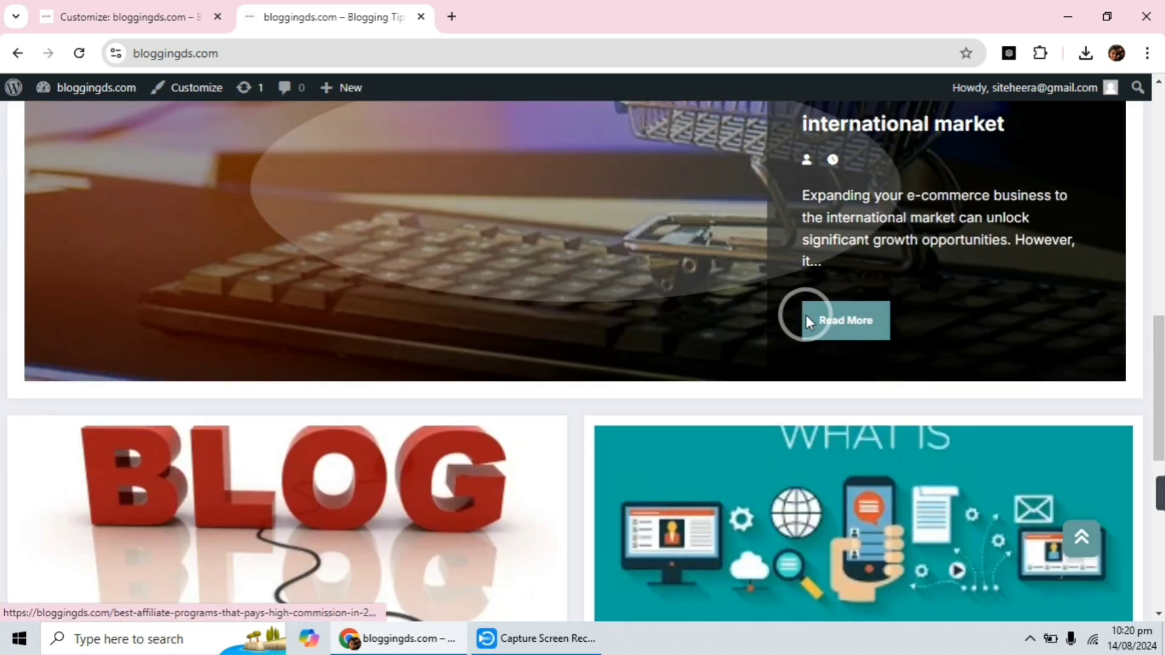
pyautogui.click(839, 323)
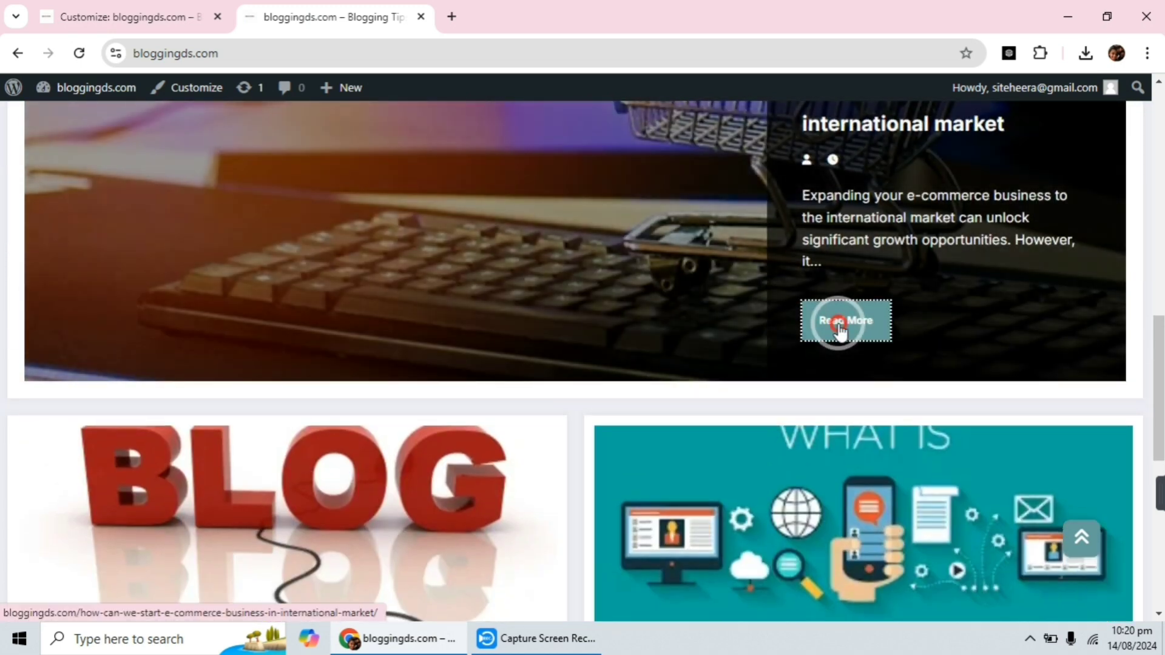
pyautogui.scroll(-4, 715, 318)
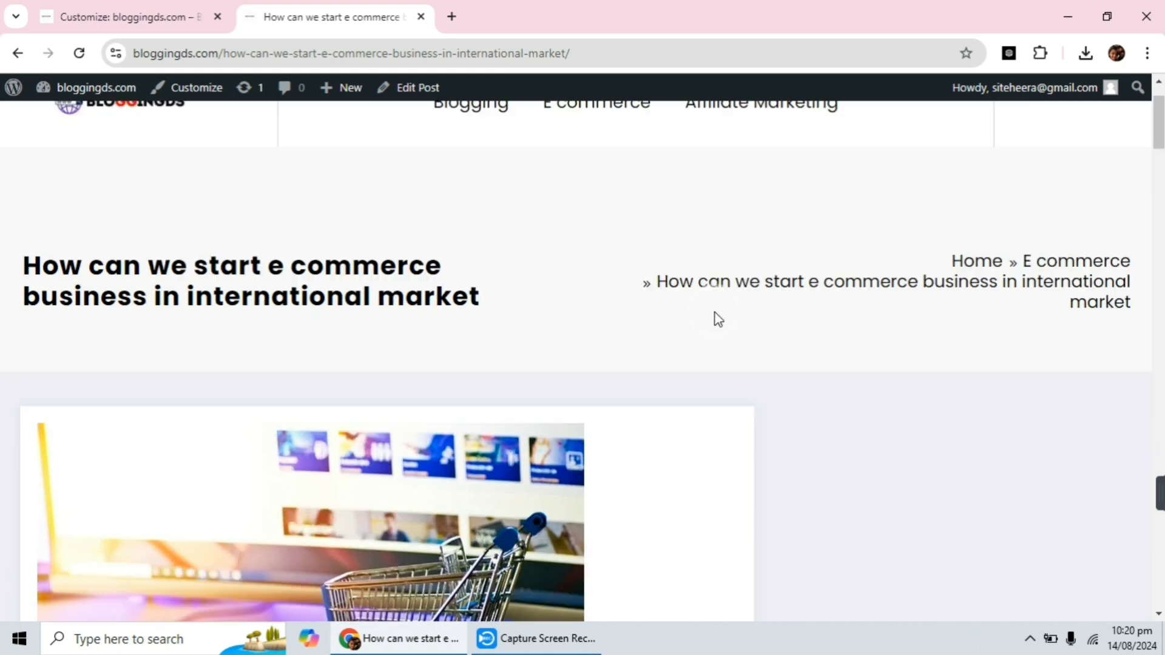
pyautogui.scroll(4, 806, 293)
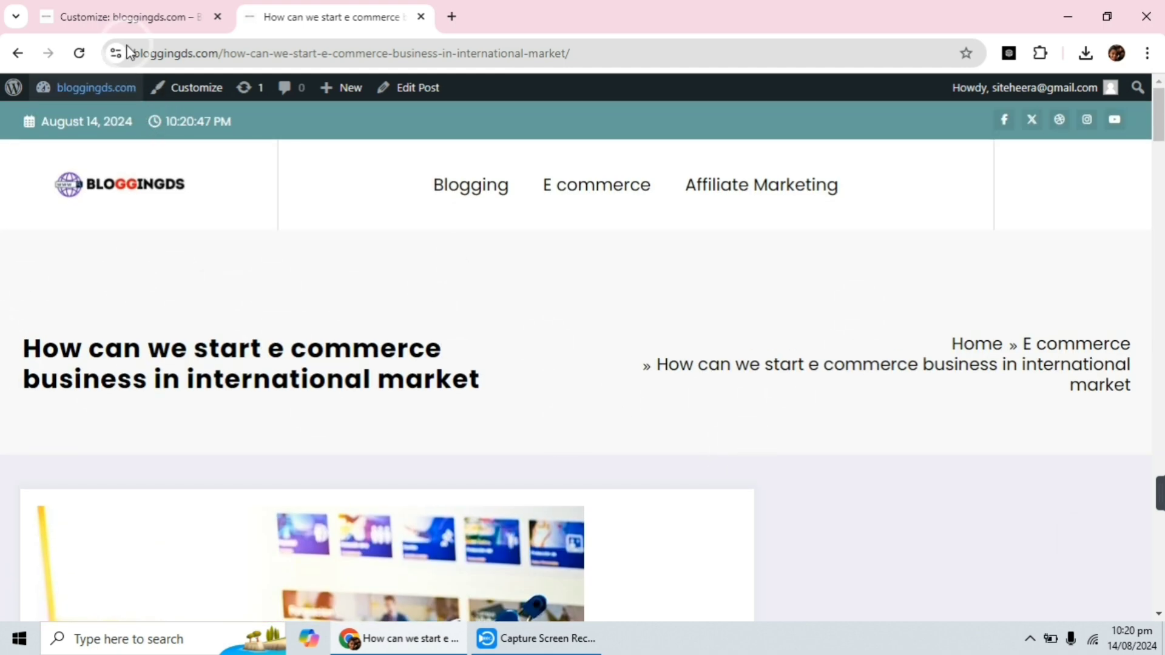
# Return to the customizer and set the News Highlight appearance to Display in all pages
pyautogui.click(129, 18)
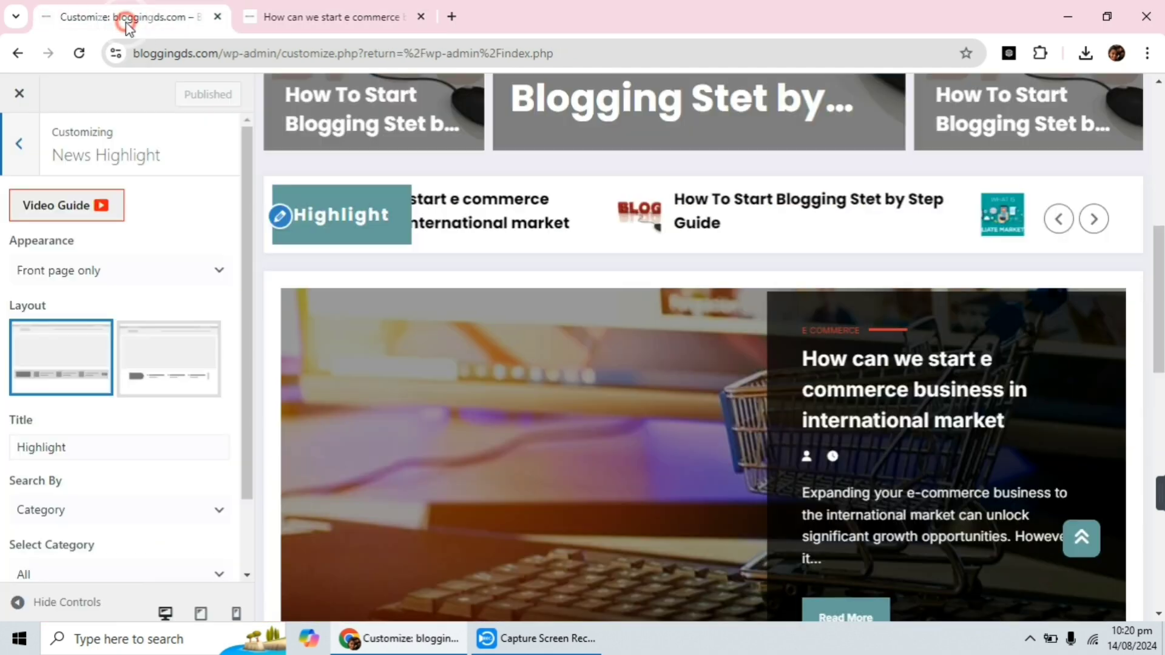
pyautogui.click(160, 274)
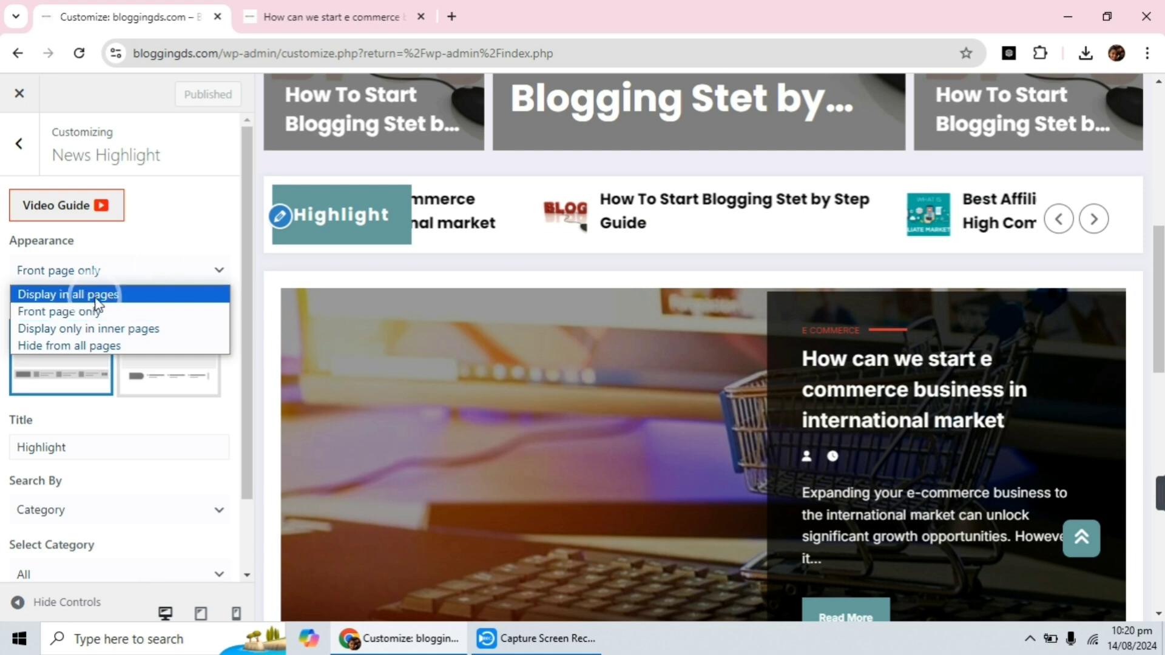
pyautogui.click(72, 295)
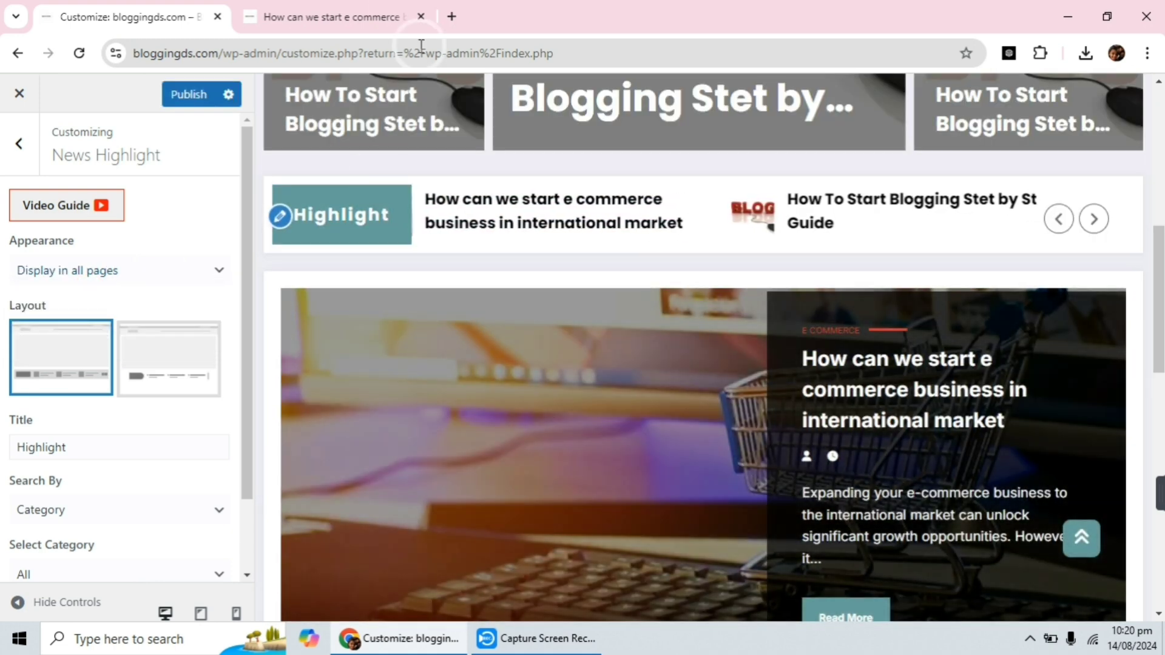
pyautogui.click(375, 7)
pyautogui.click(128, 9)
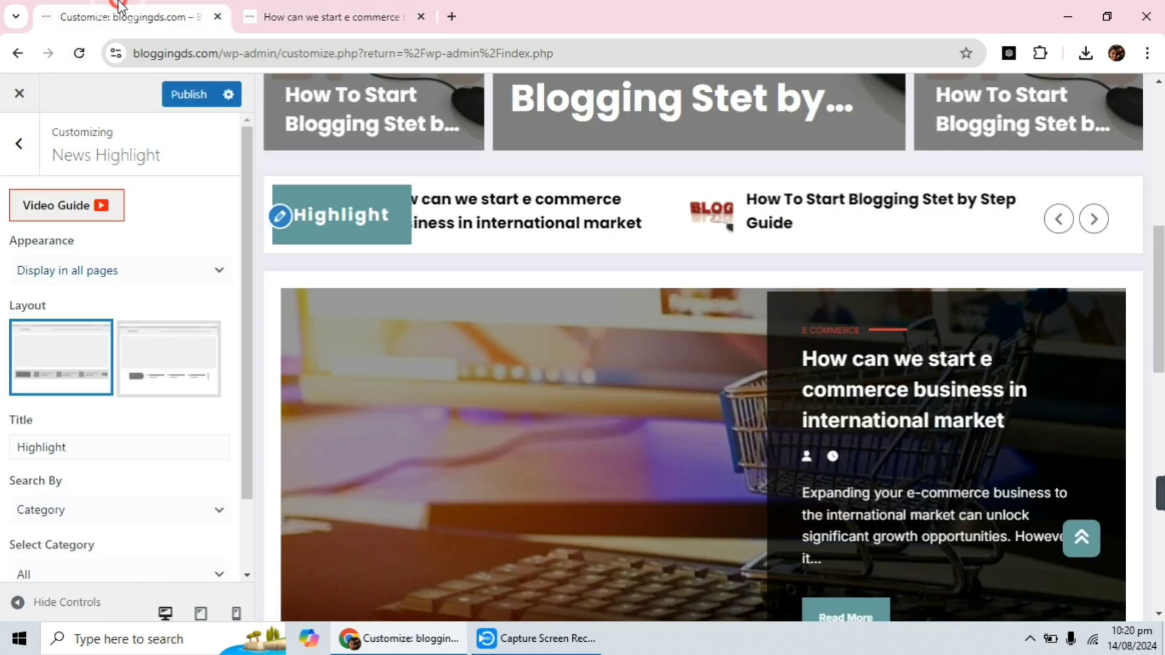
# Review the appearance choices, look through the live post, Disclaimer page and homepage, and return to the customizer
pyautogui.click(118, 269)
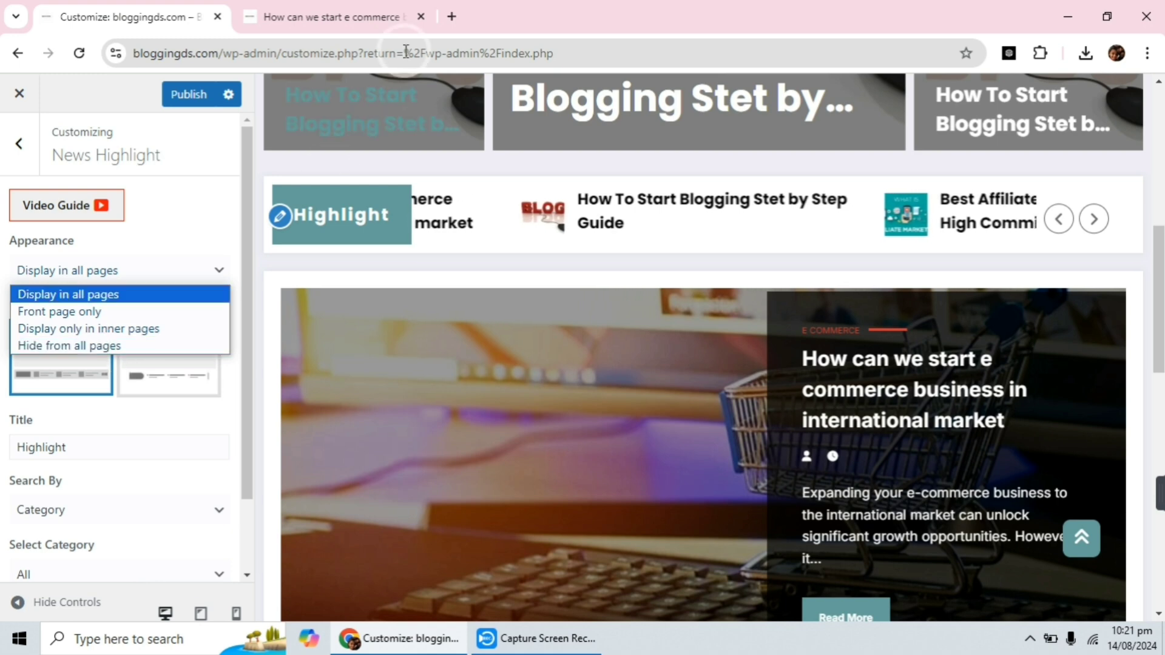
pyautogui.click(344, 6)
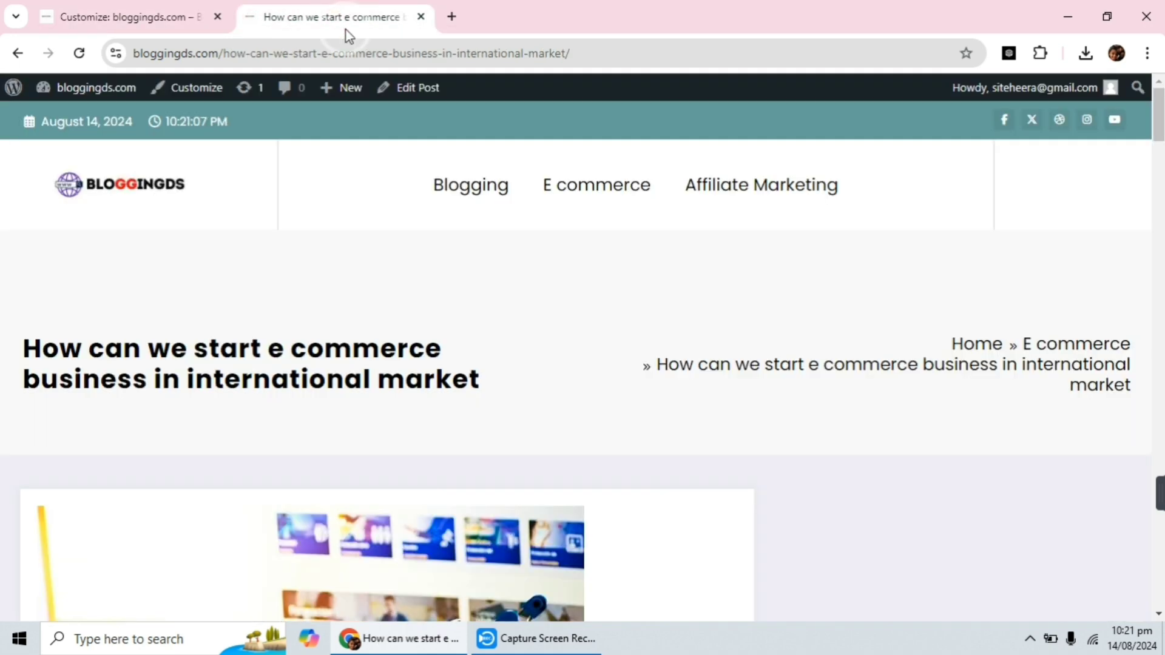
pyautogui.scroll(-20, 658, 249)
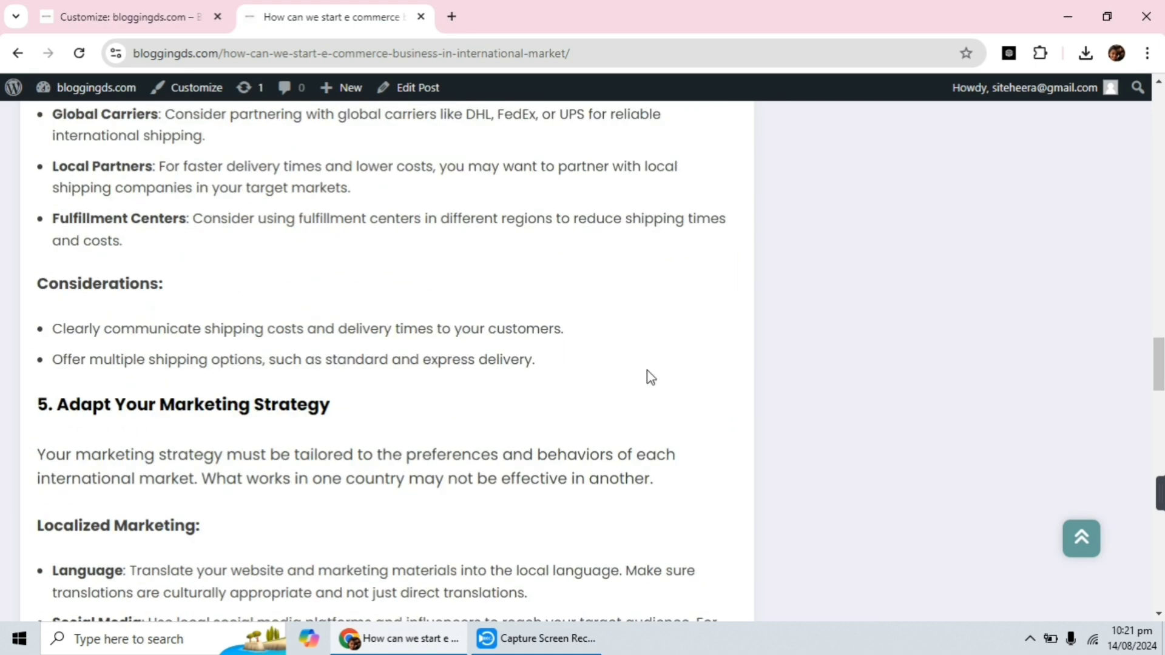
pyautogui.scroll(-20, 651, 376)
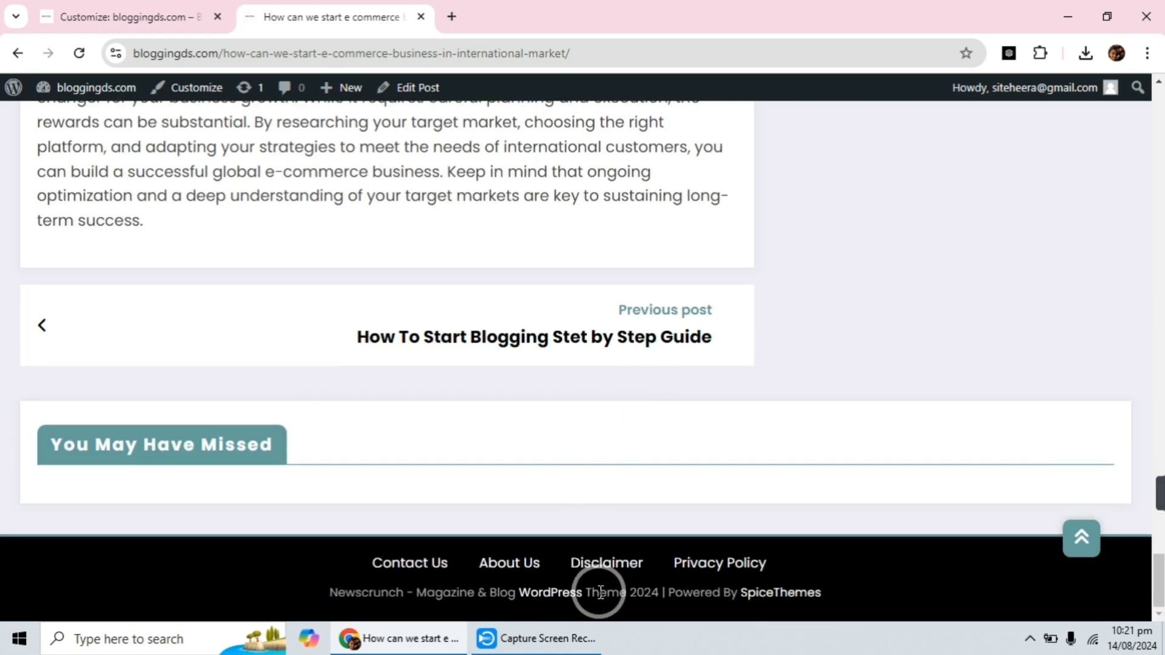
pyautogui.click(607, 563)
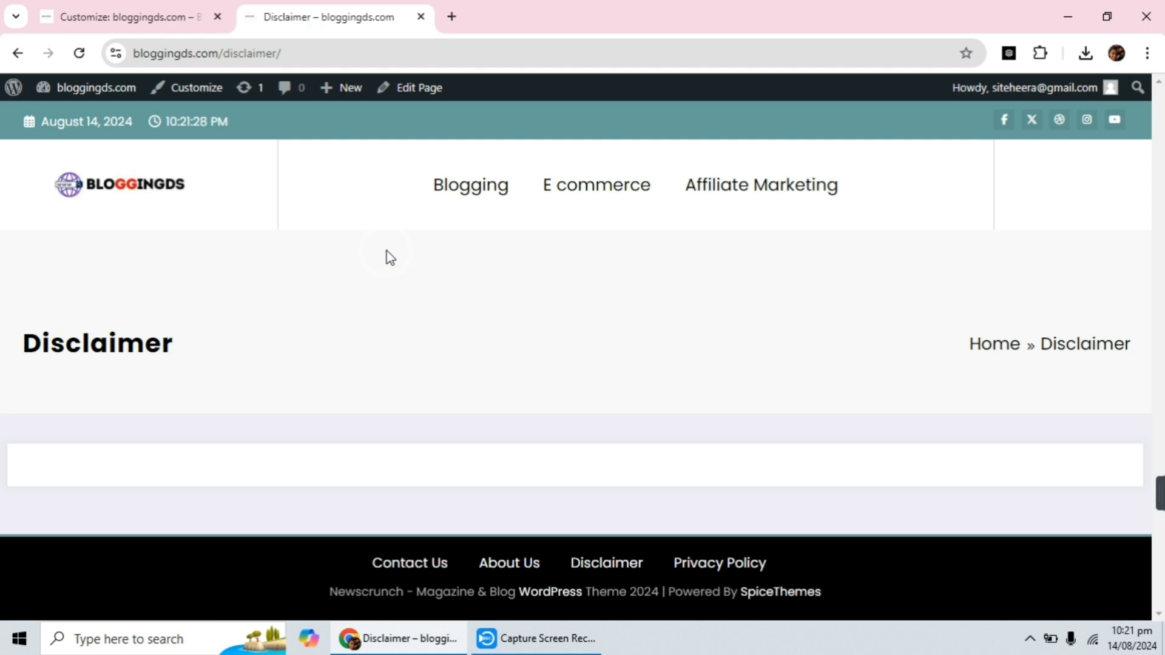
pyautogui.click(179, 182)
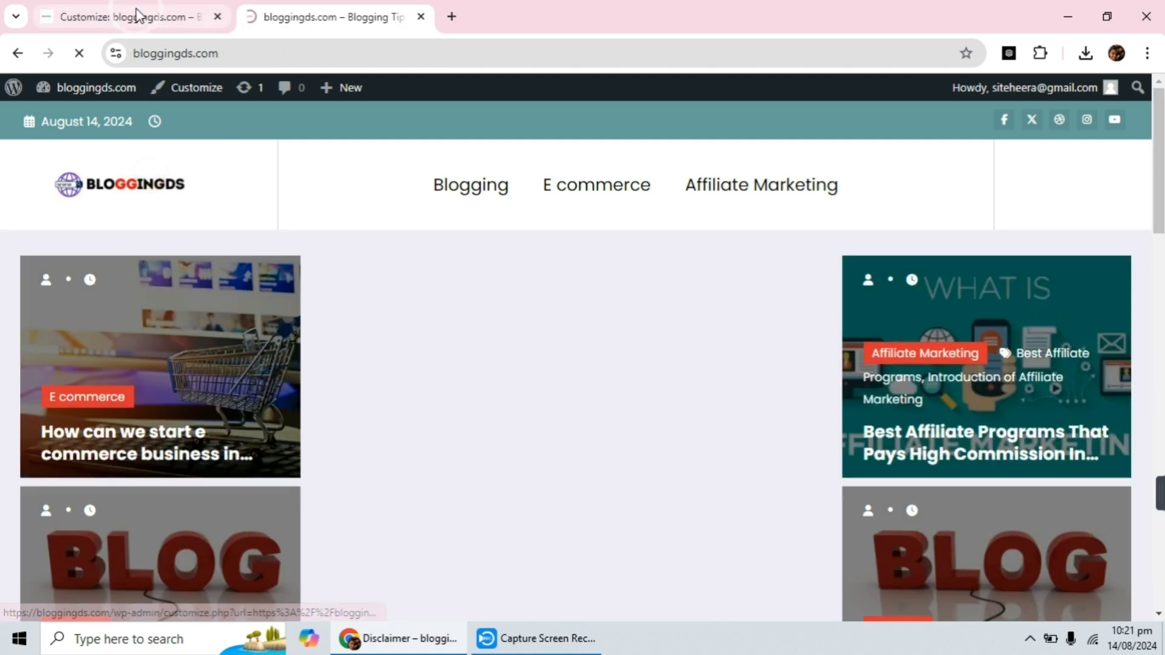
pyautogui.click(138, 15)
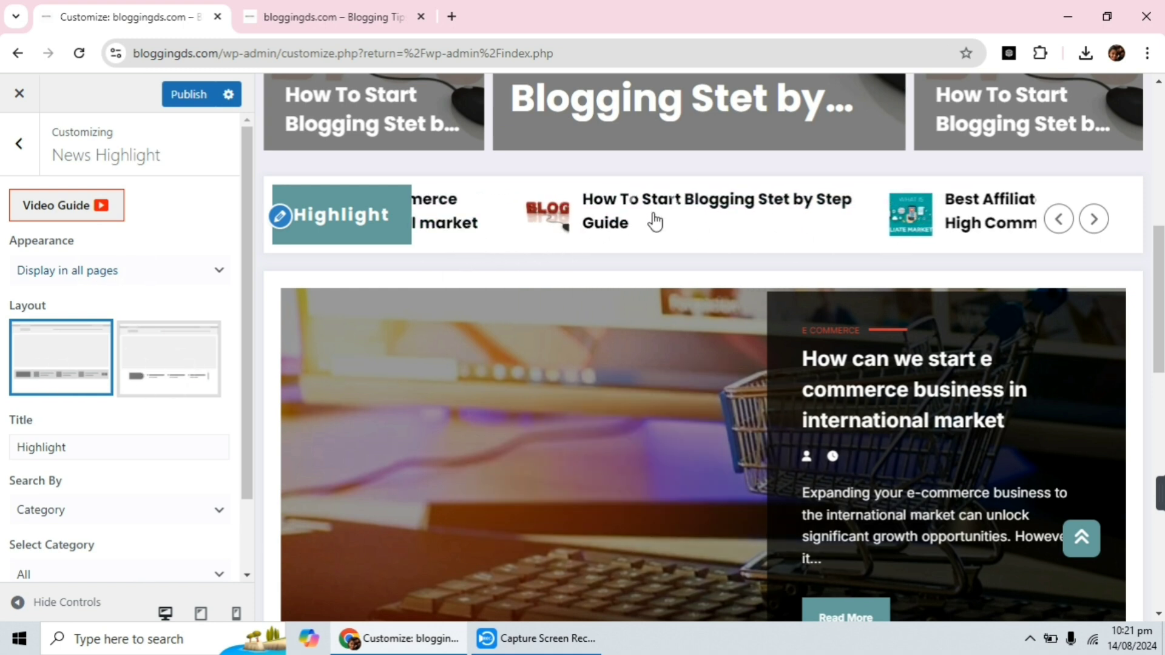
# Try the second layout and the Affiliate Marketing category for News Highlight, restoring the first layout and All categories
pyautogui.click(149, 354)
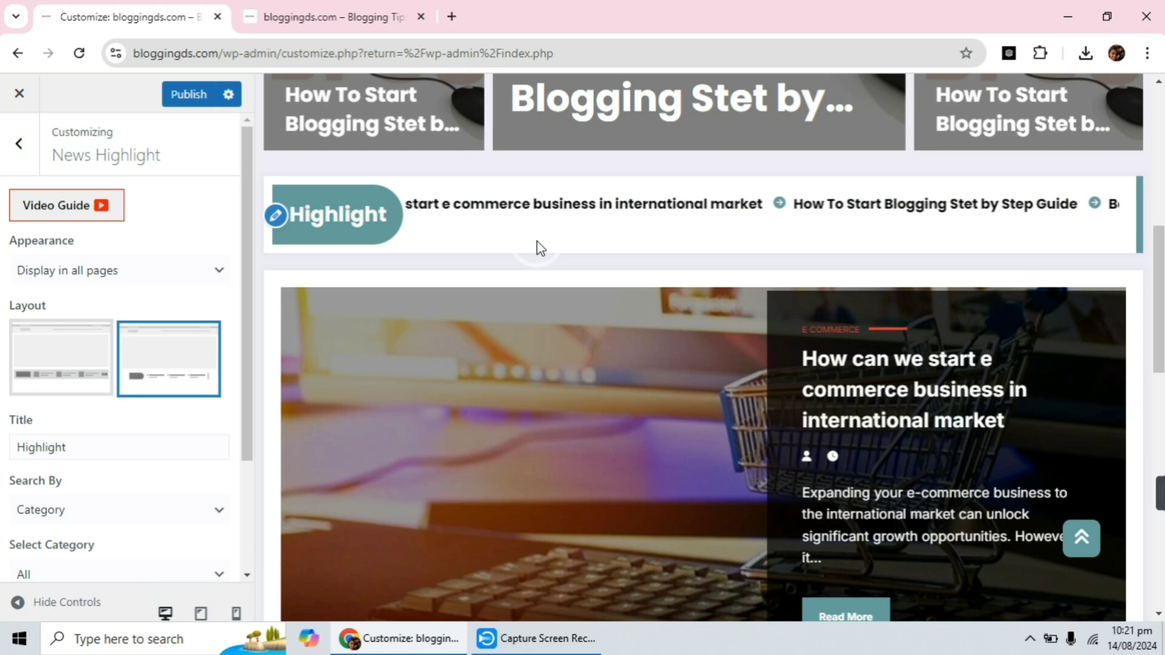
pyautogui.click(59, 343)
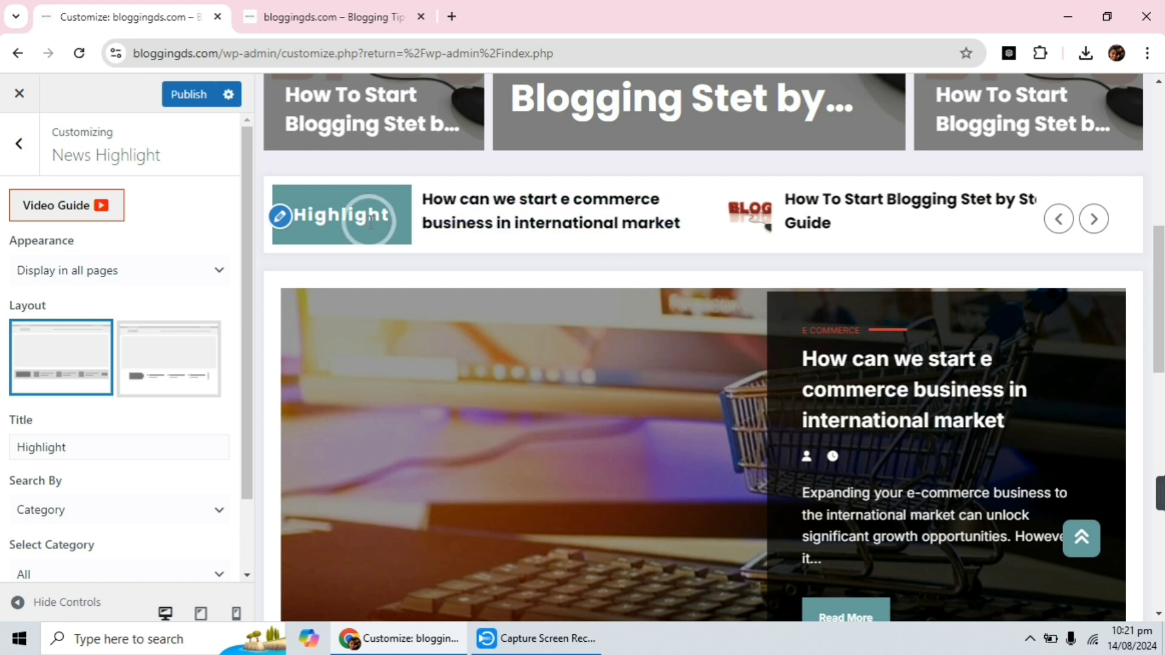
pyautogui.scroll(-2, 147, 344)
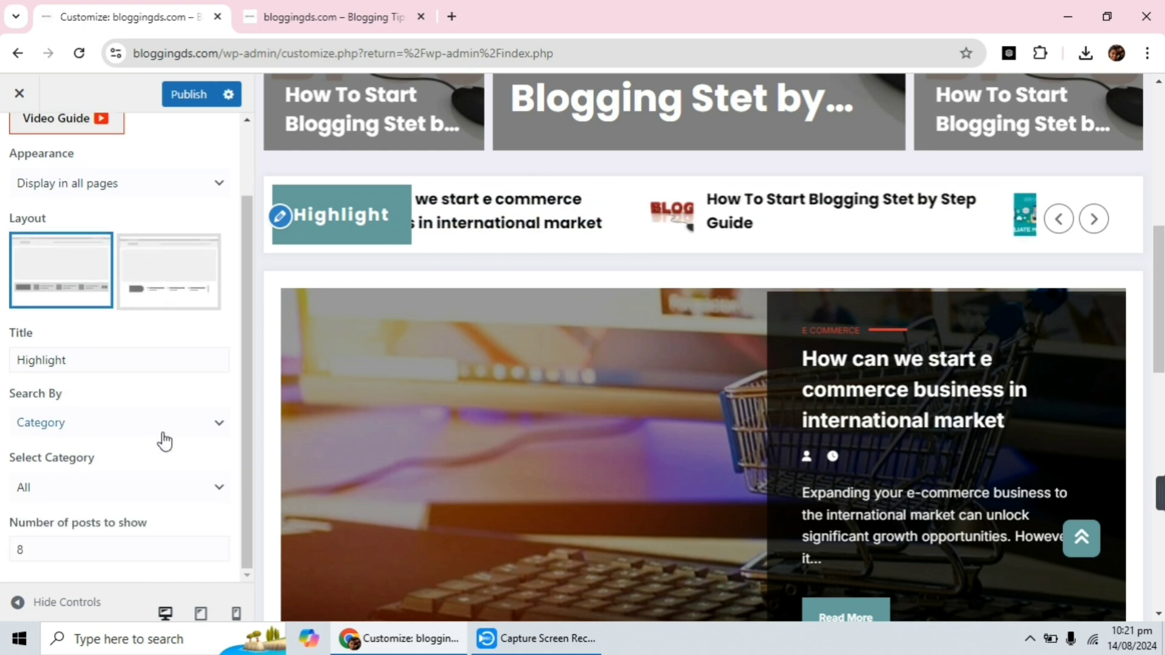
pyautogui.click(94, 488)
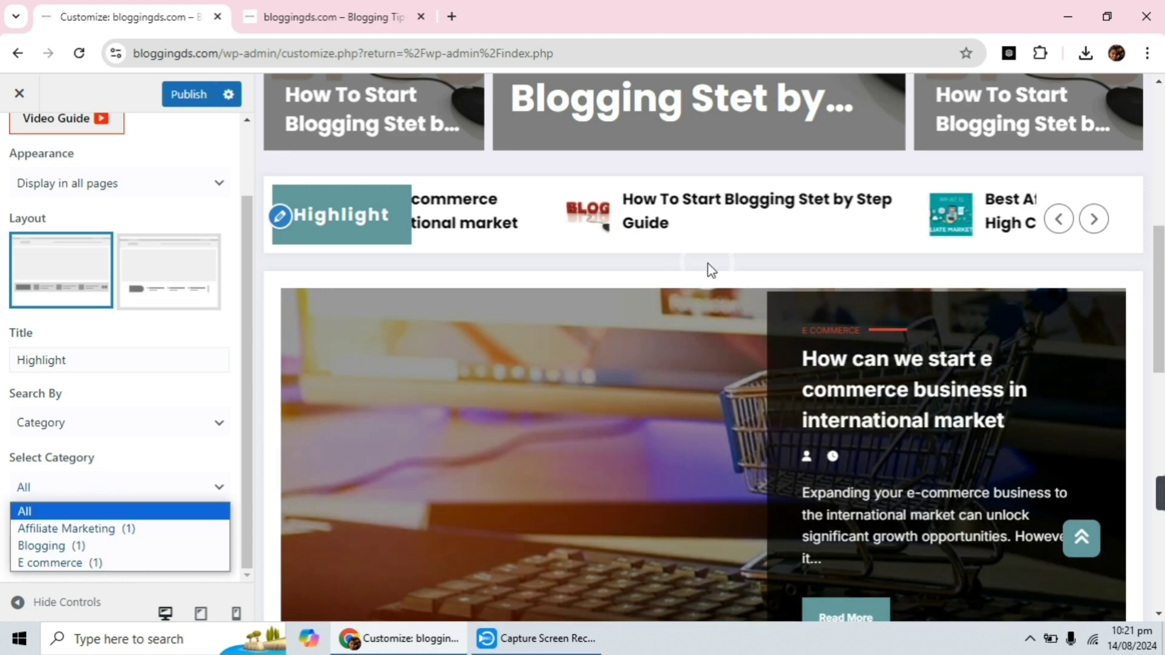
pyautogui.click(72, 526)
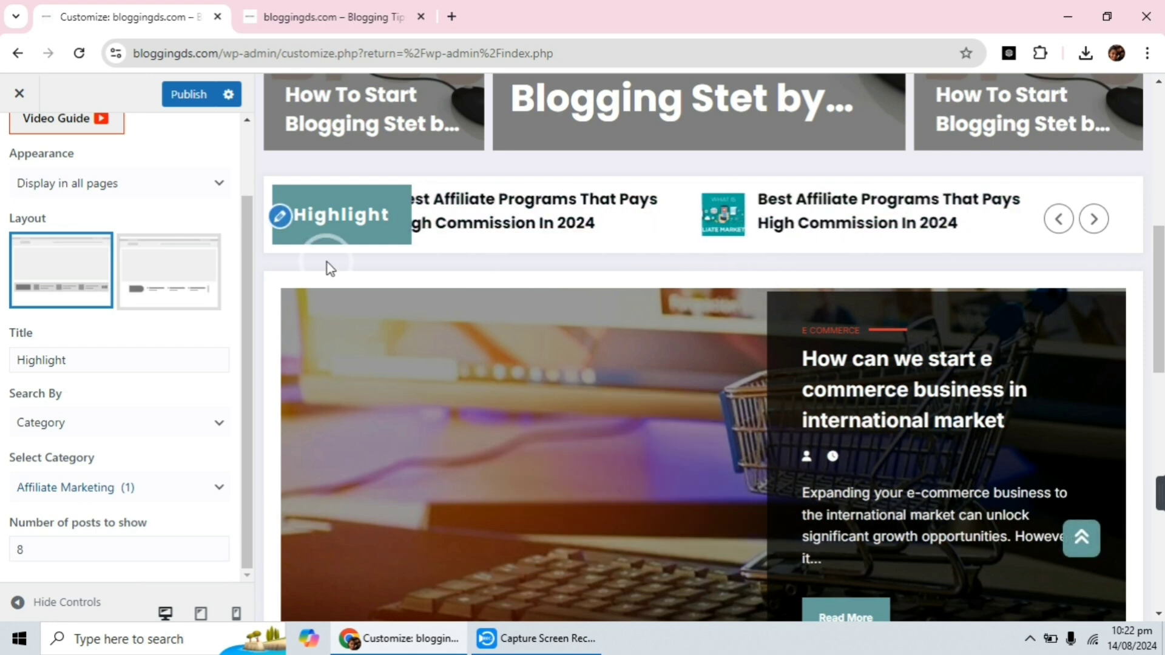
pyautogui.click(120, 487)
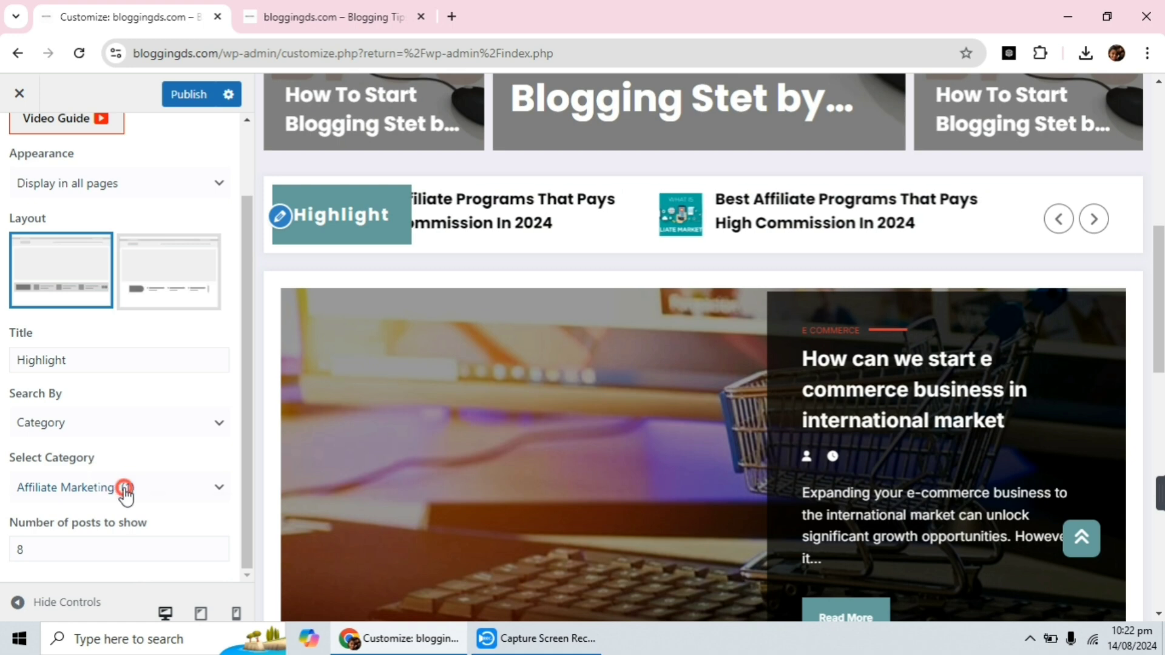
pyautogui.click(89, 509)
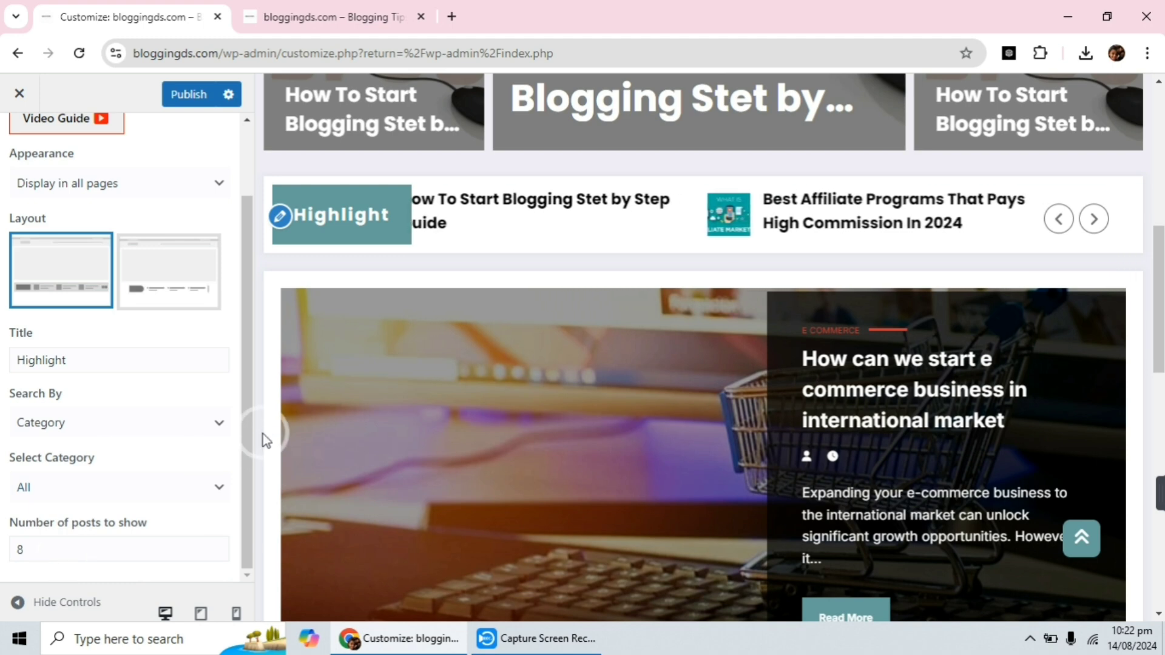
# Try "Recent Post" as the title of the highlight strip
pyautogui.scroll(4, 263, 435)
pyautogui.scroll(-3, 637, 281)
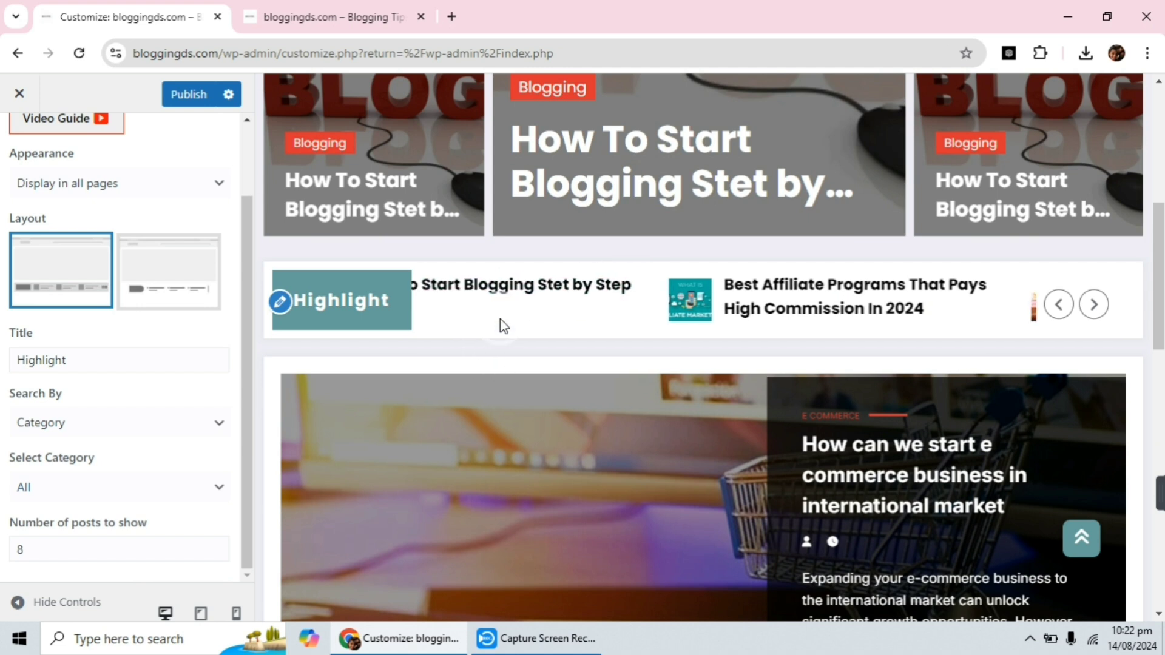
pyautogui.click(280, 306)
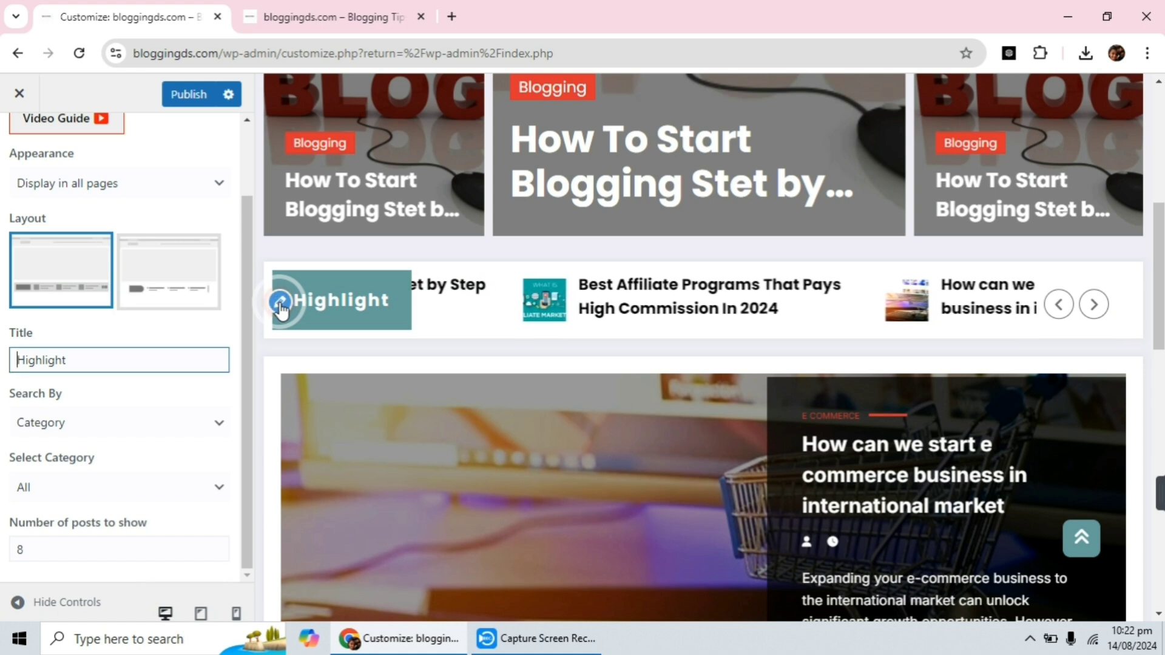
pyautogui.click(100, 357)
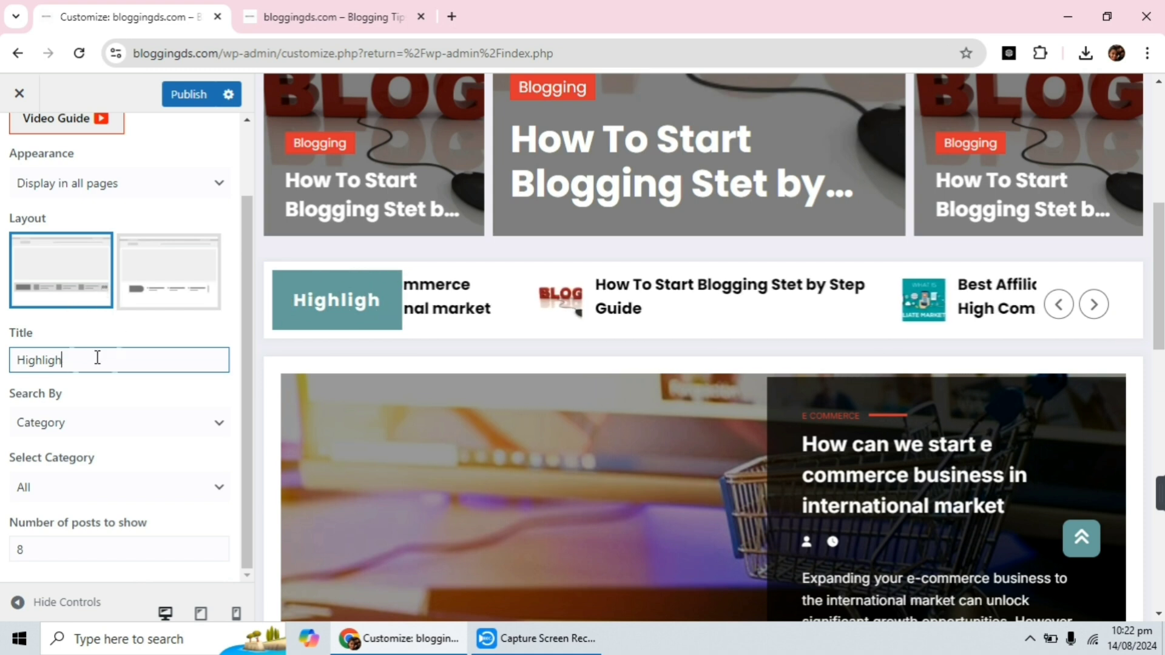
pyautogui.press('BackSpace')
pyautogui.press('BackSpace')
pyautogui.press('BackSpace')
pyautogui.press('BackSpace')
pyautogui.press('BackSpace')
pyautogui.press('BackSpace')
pyautogui.press('BackSpace')
pyautogui.press('BackSpace')
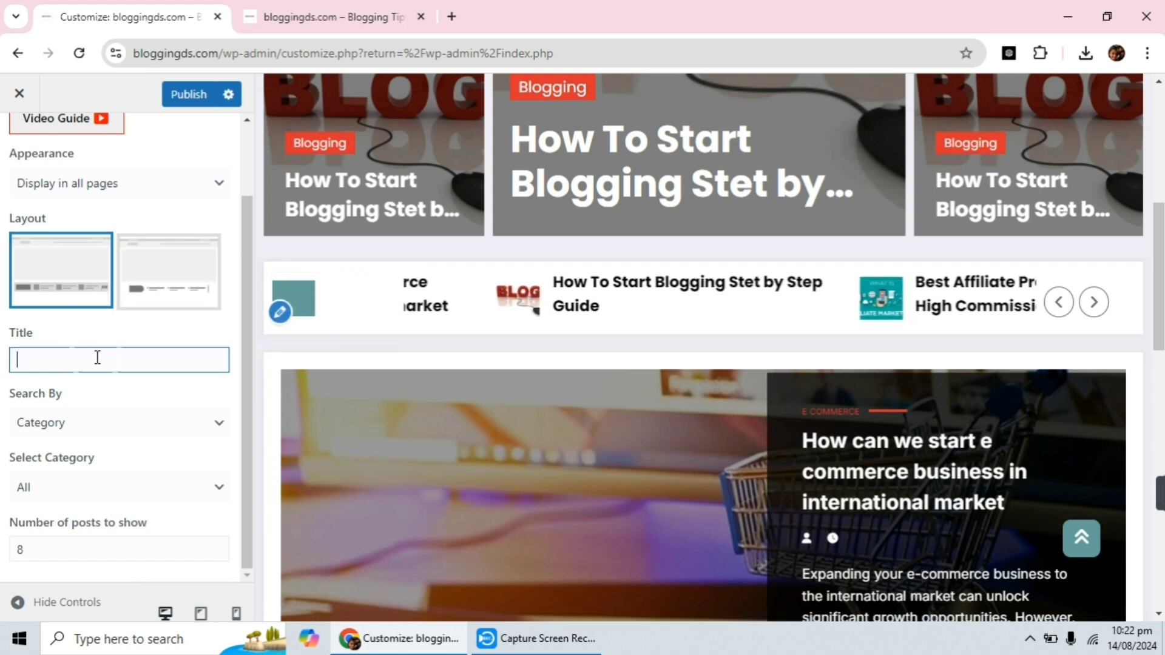
pyautogui.write('Recent ')
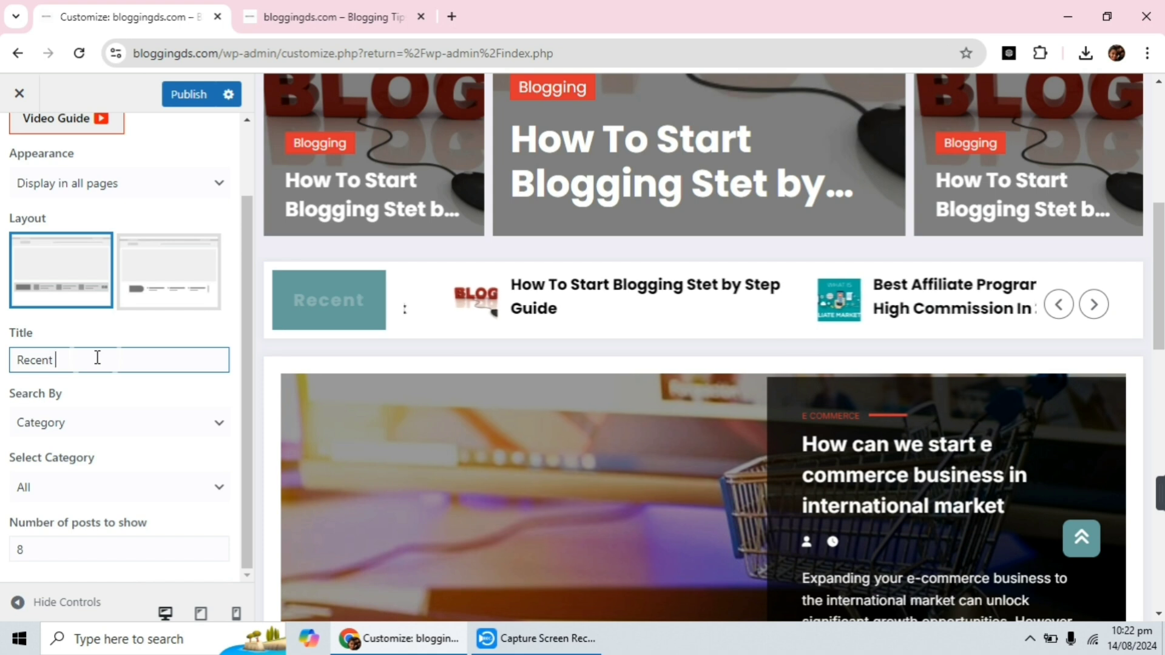
pyautogui.write('Post')
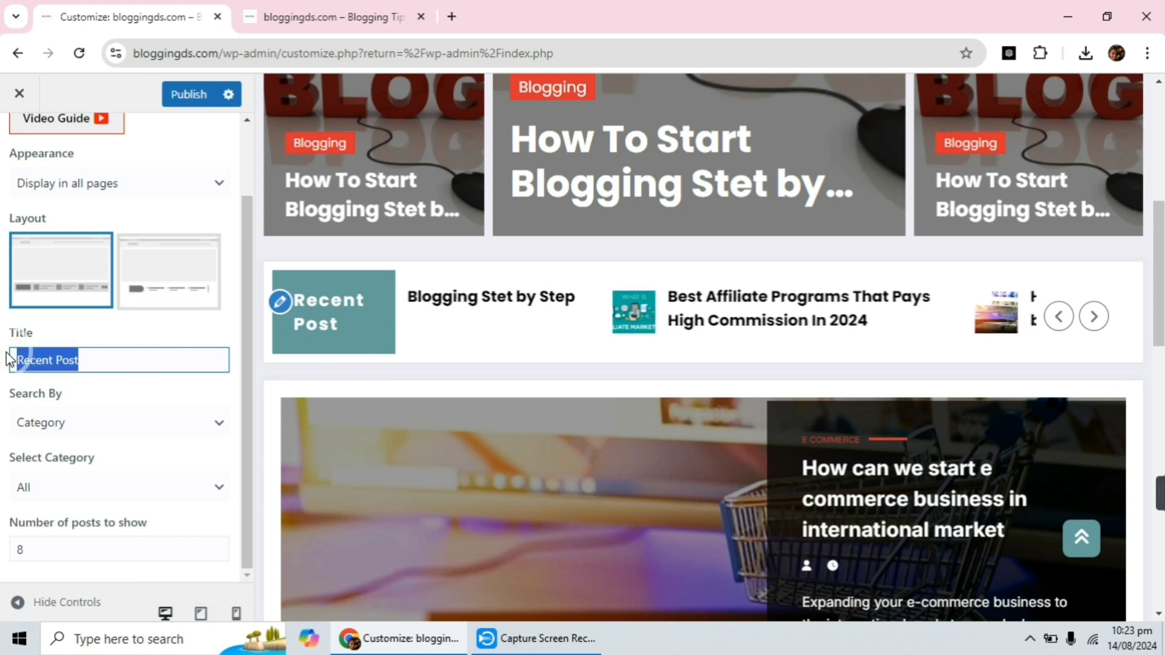
# Set the strip's title back to "Highlight" and leave the News Highlight section
pyautogui.write('Highlight')
pyautogui.scroll(2, 111, 321)
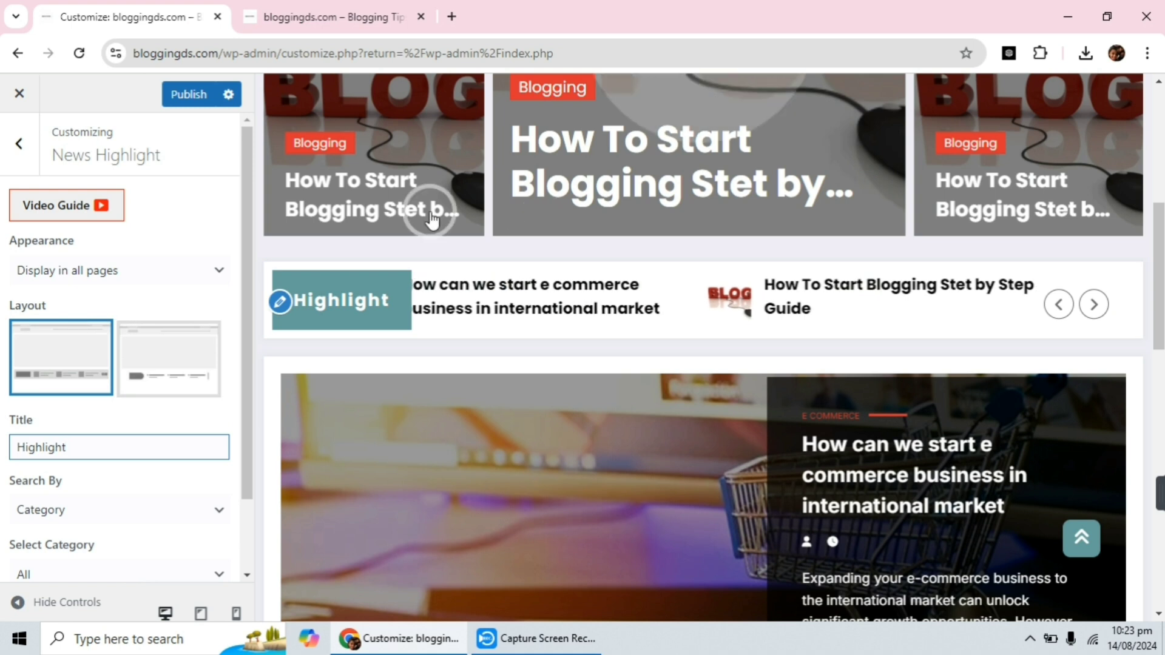
pyautogui.click(31, 156)
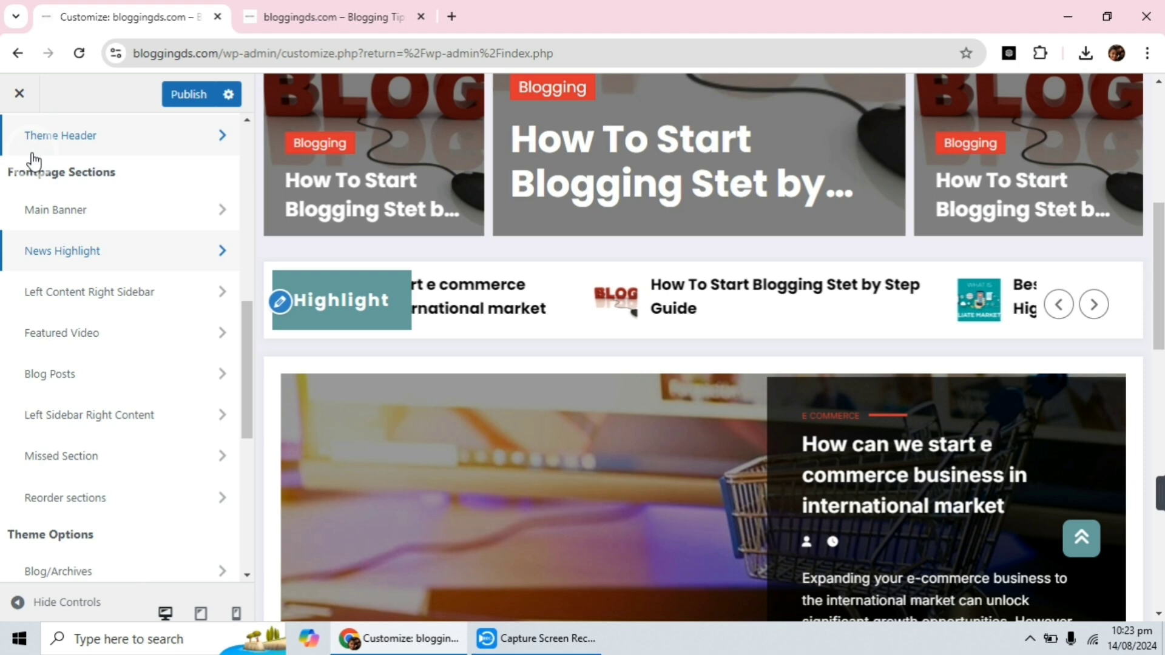
# Open the Left Content Right Sidebar section and look through the front page preview down to the footer
pyautogui.click(130, 304)
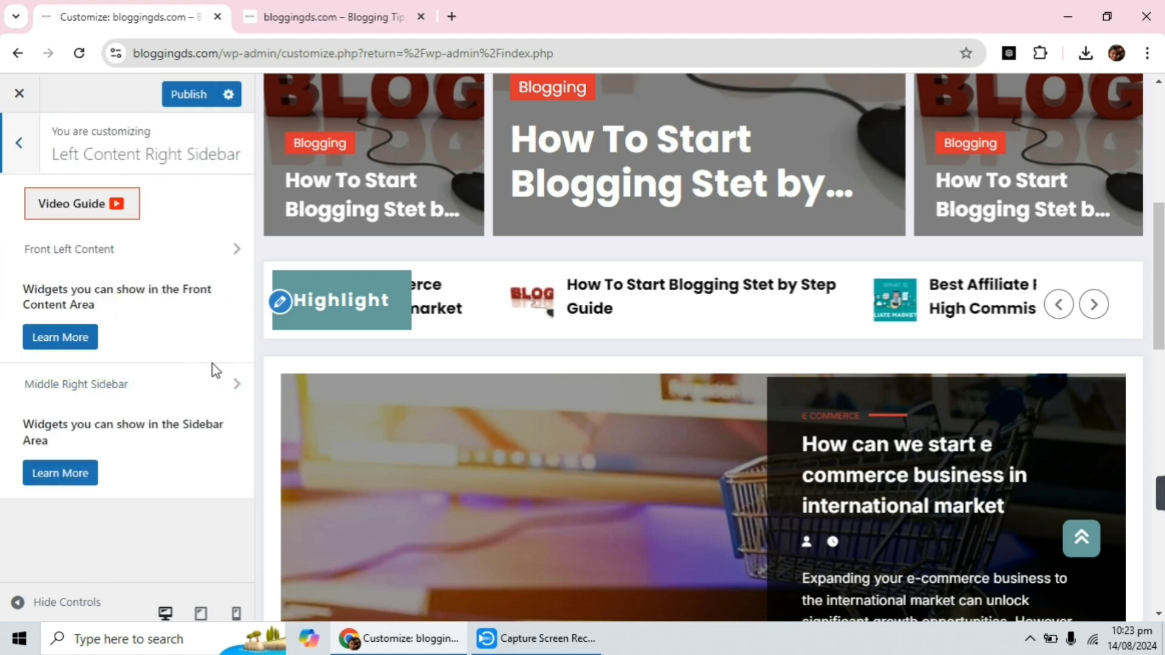
pyautogui.scroll(-2, 745, 229)
pyautogui.scroll(-10, 748, 231)
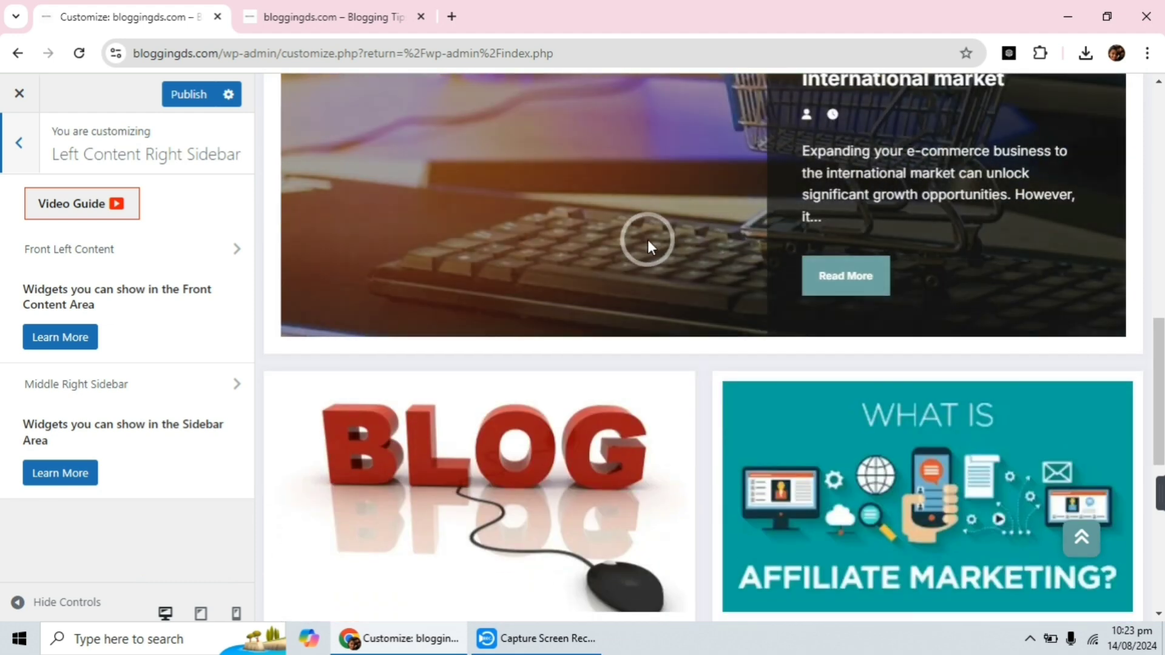
pyautogui.scroll(-3, 874, 260)
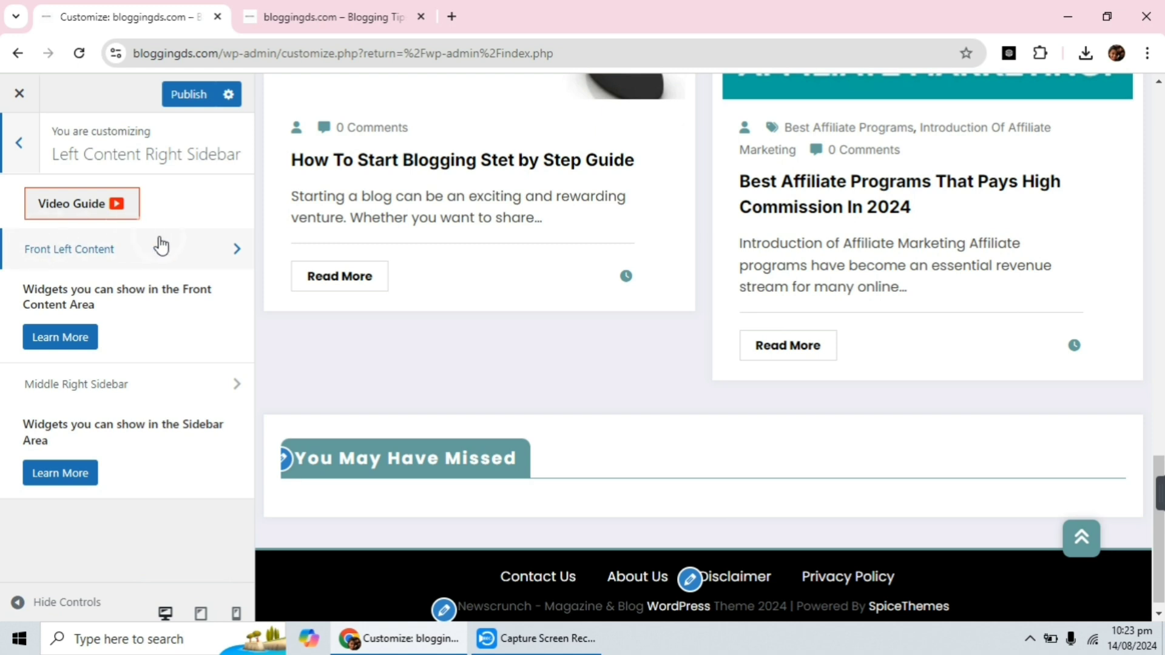
# Browse all blocks available for the Front Left Content widget area and return to the section list without adding any
pyautogui.click(166, 259)
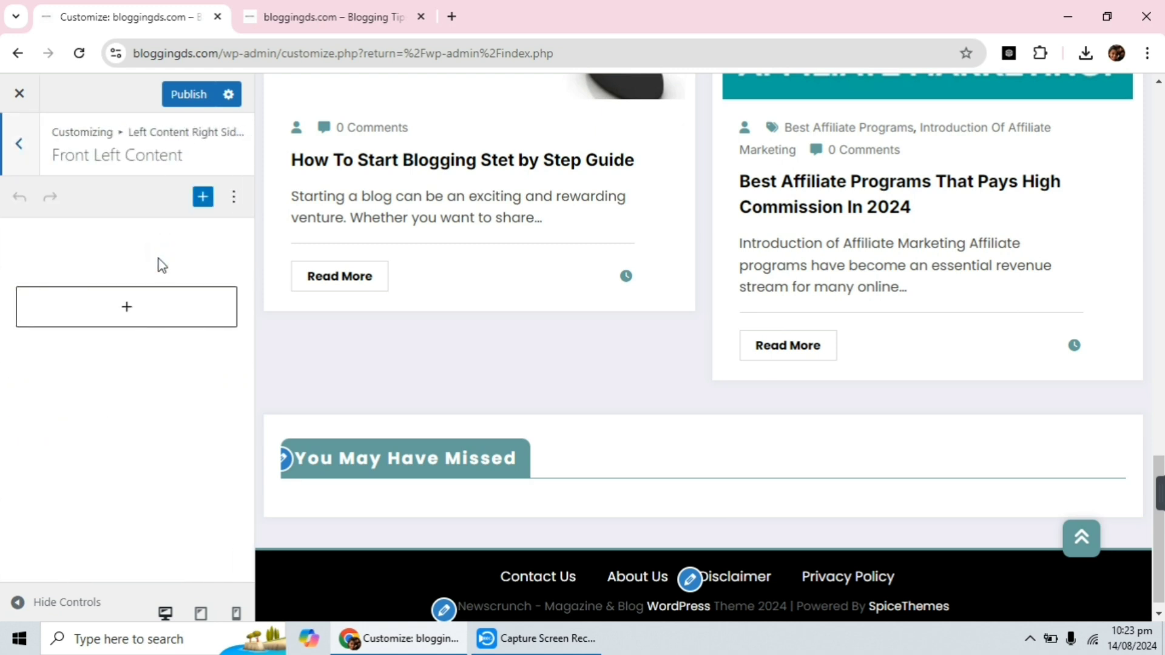
pyautogui.click(124, 307)
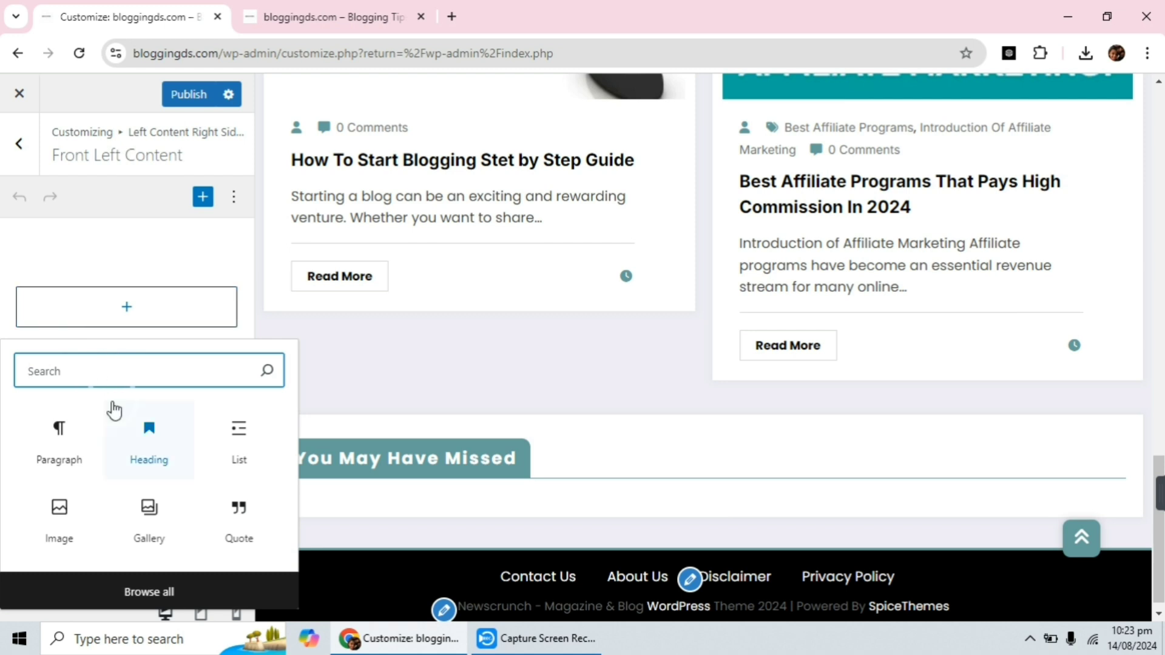
pyautogui.click(149, 593)
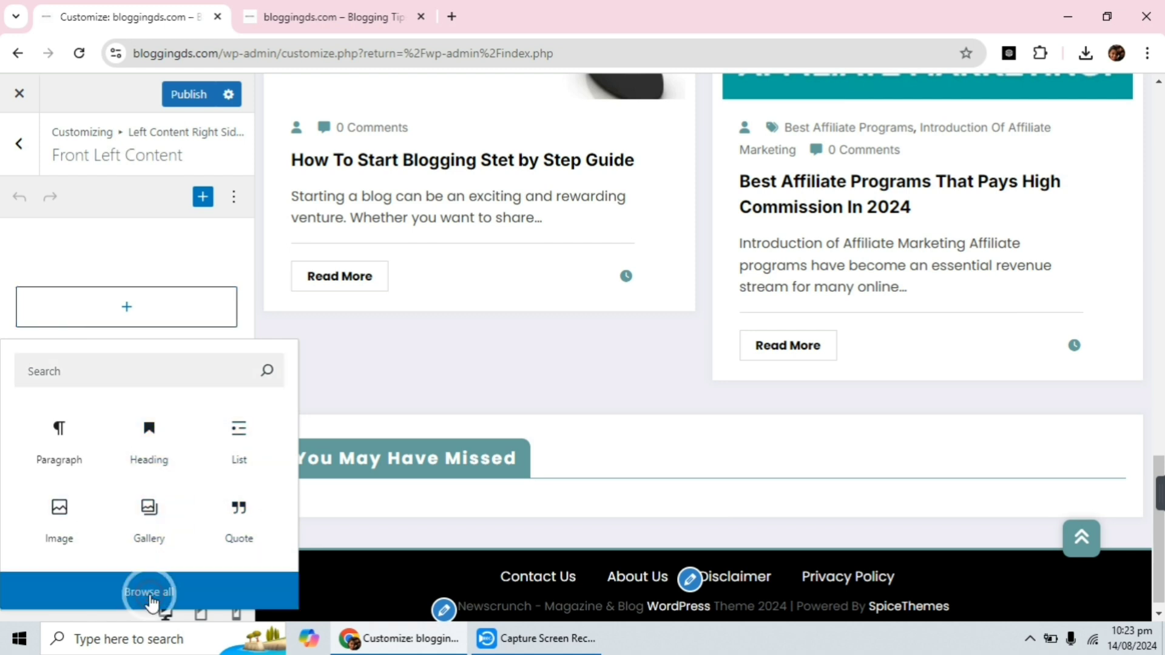
pyautogui.scroll(-4, 371, 289)
pyautogui.scroll(-10, 371, 289)
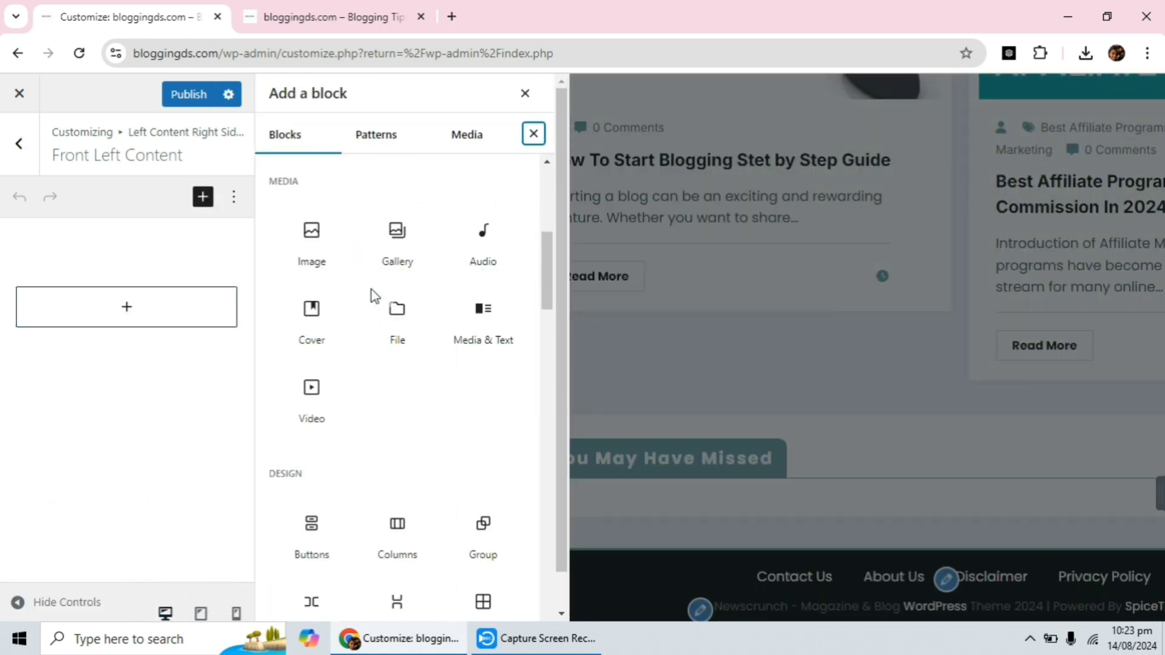
pyautogui.scroll(-8, 370, 288)
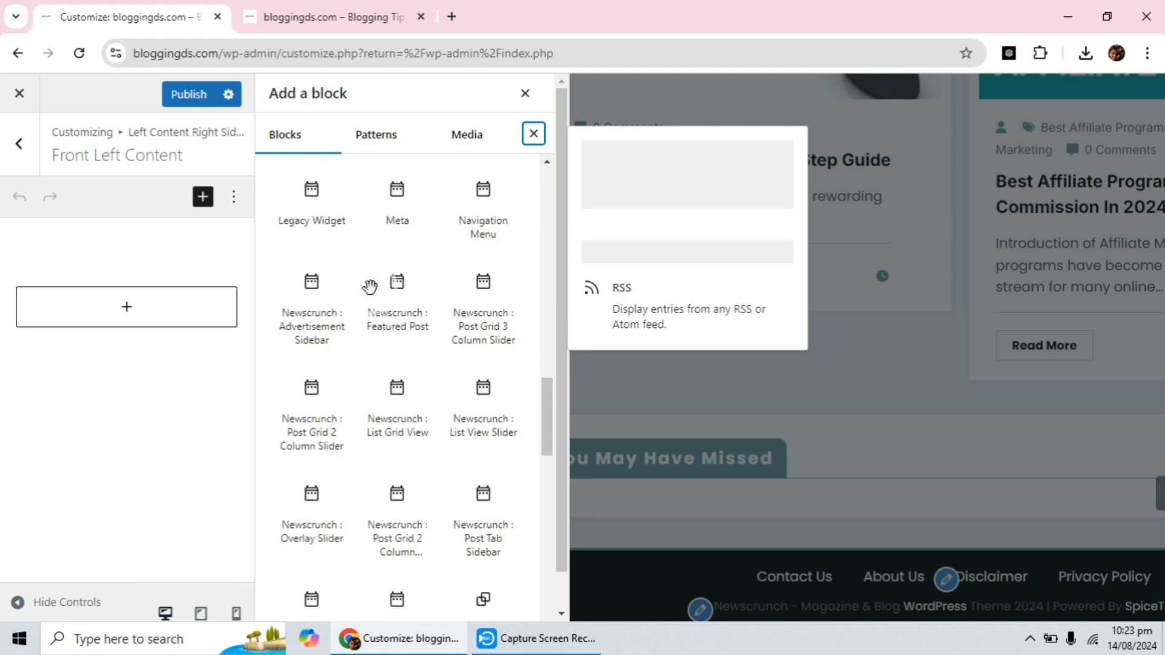
pyautogui.scroll(8, 338, 420)
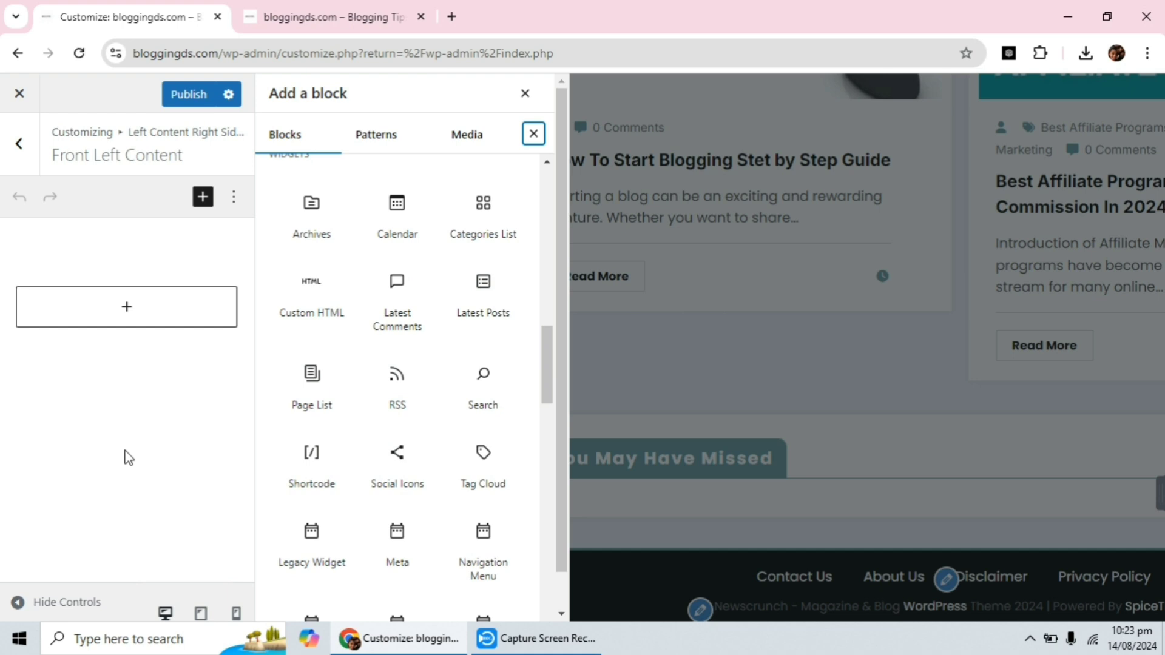
pyautogui.click(113, 214)
pyautogui.click(25, 163)
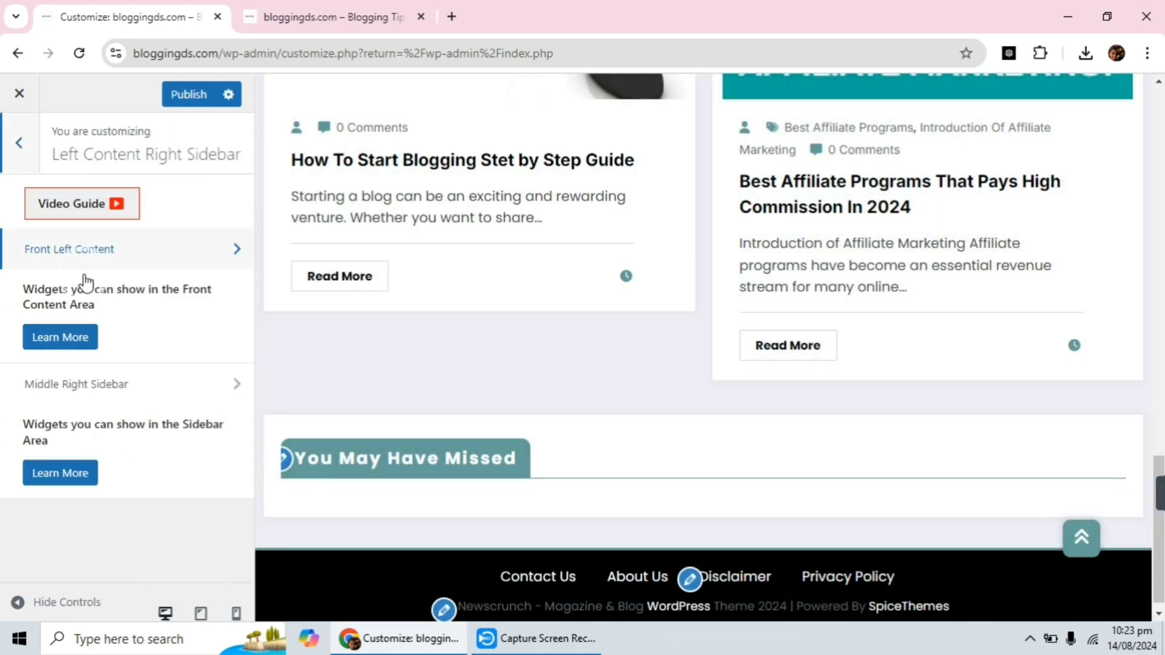
pyautogui.click(19, 152)
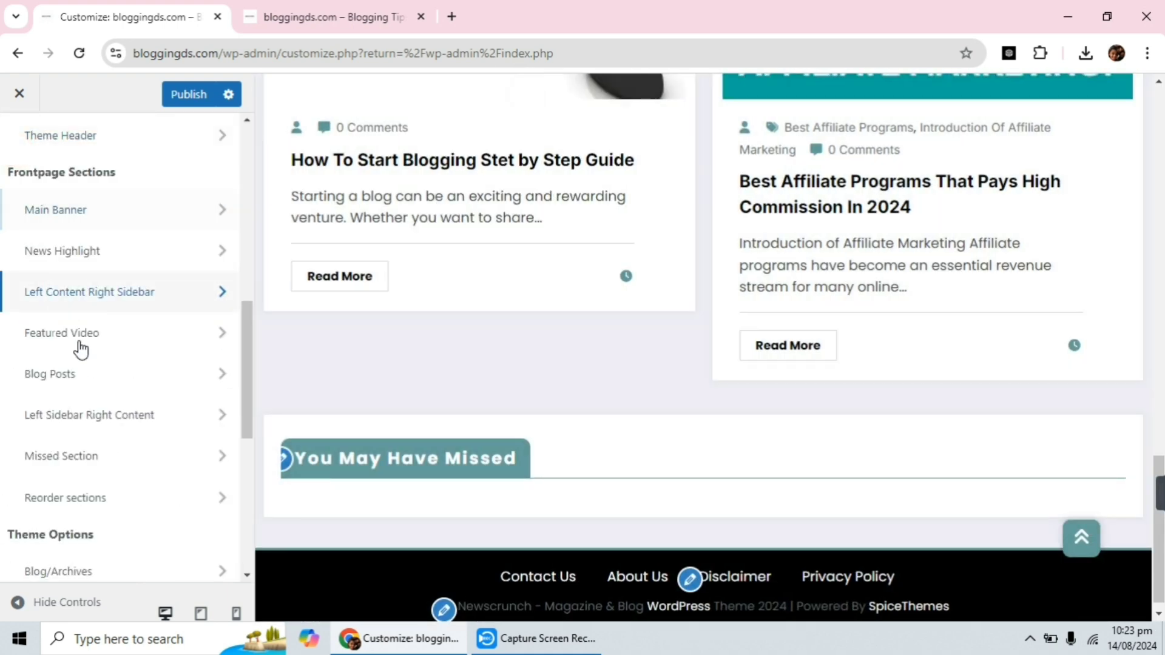
# Try enabling the Featured Video section, check its category choices, disable it again and leave the section
pyautogui.click(120, 338)
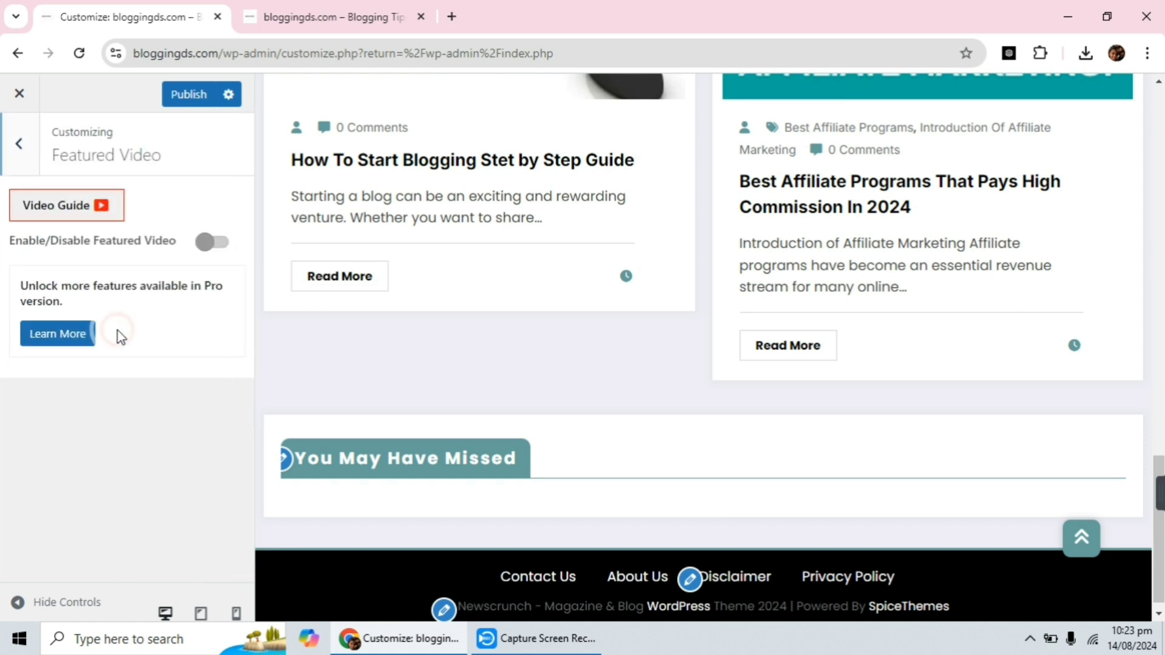
pyautogui.click(218, 242)
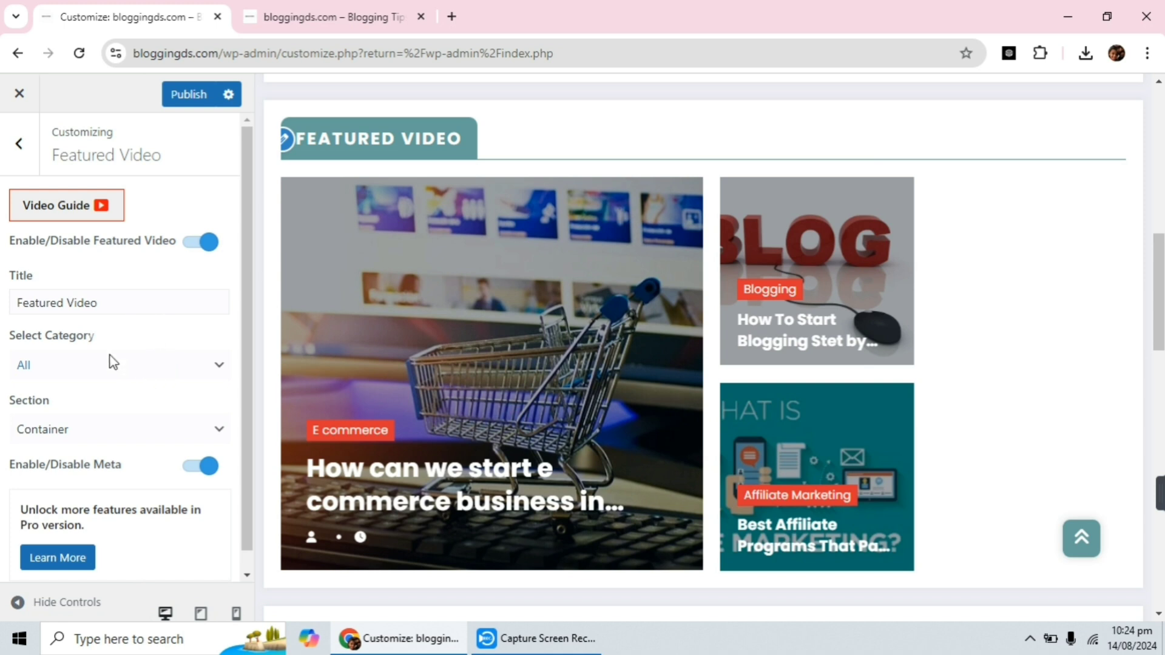
pyautogui.click(91, 367)
pyautogui.click(91, 371)
pyautogui.click(188, 245)
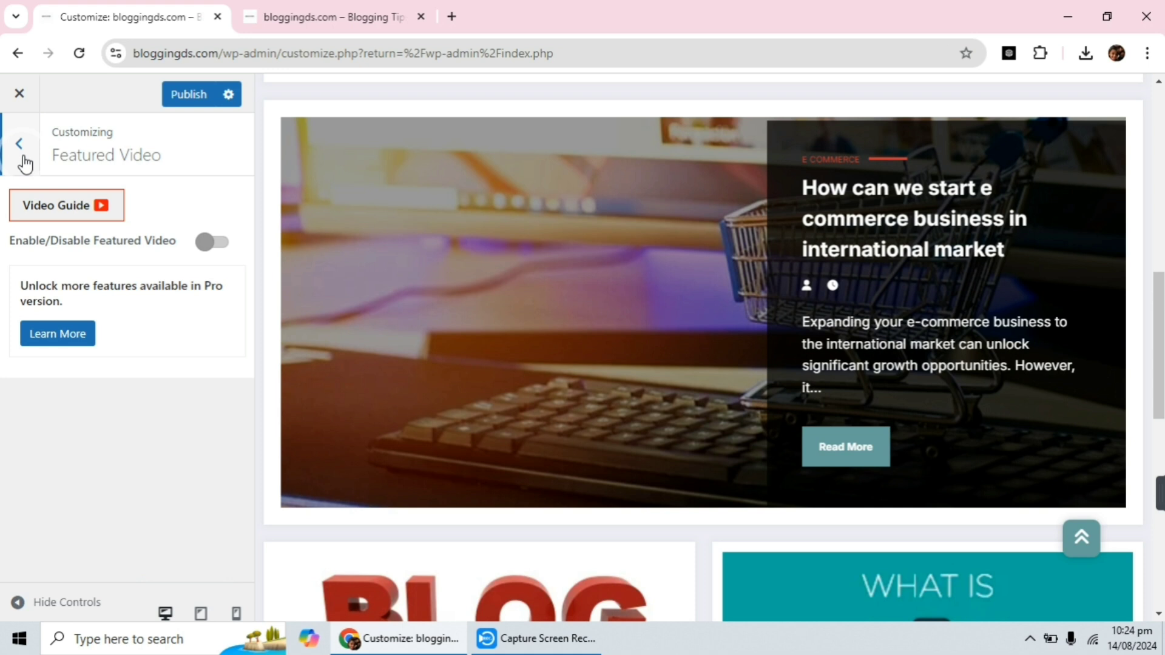
pyautogui.click(22, 151)
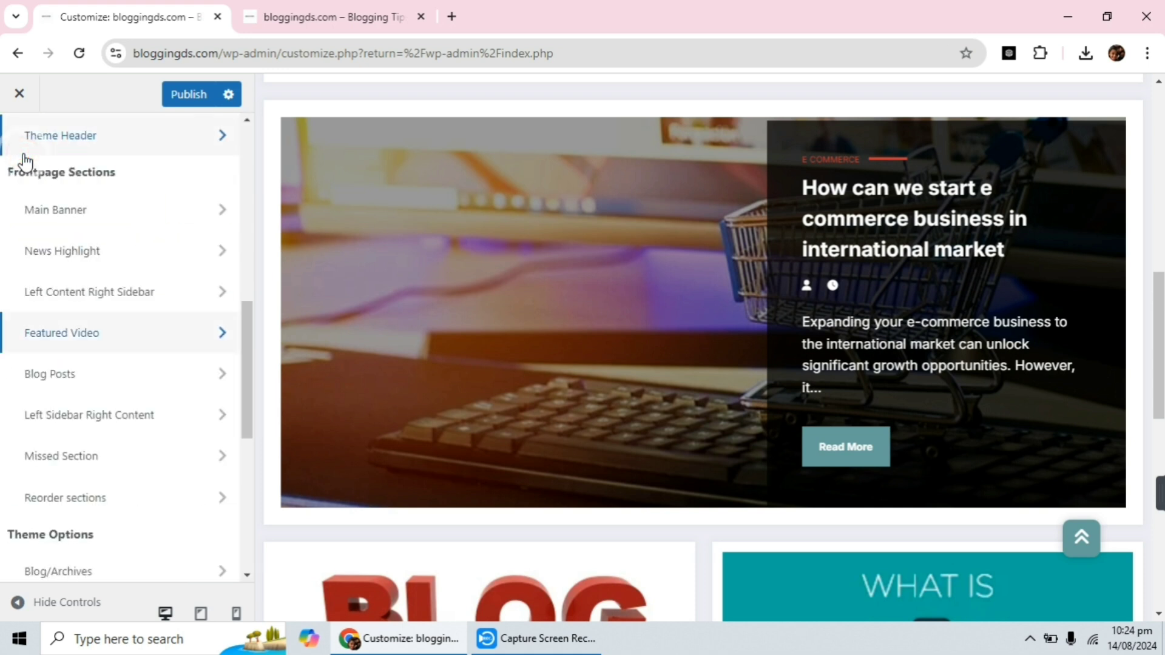
# Open the Blog Posts section, look through the posts on the live homepage and return to the customizer
pyautogui.click(103, 376)
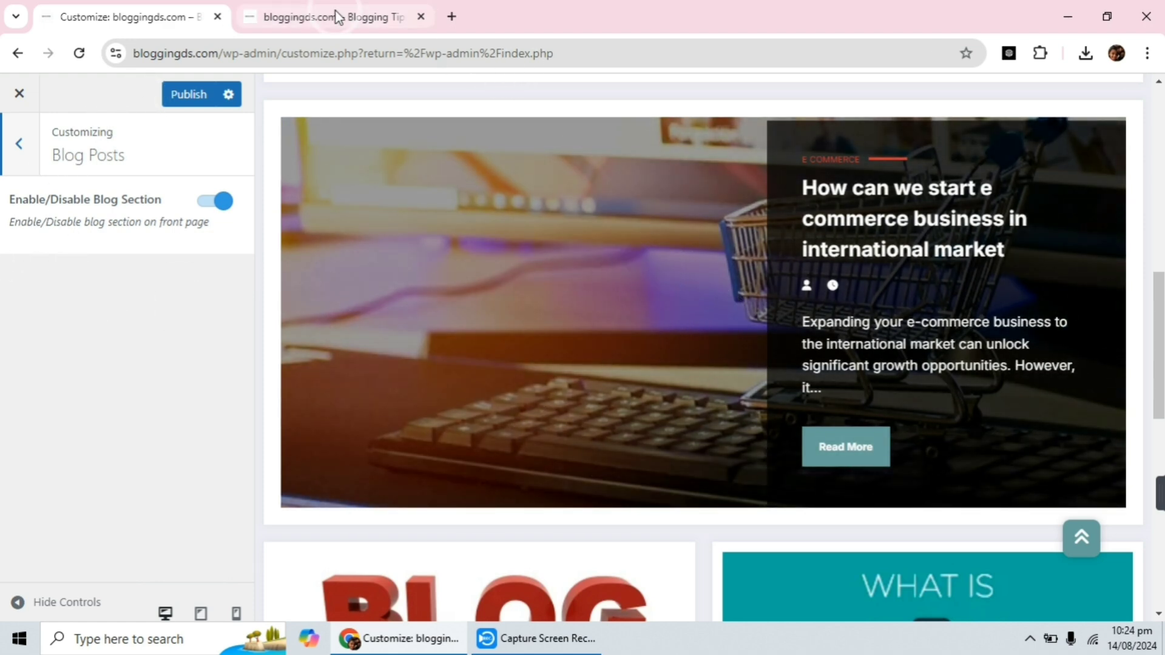
pyautogui.click(336, 16)
pyautogui.scroll(-10, 497, 282)
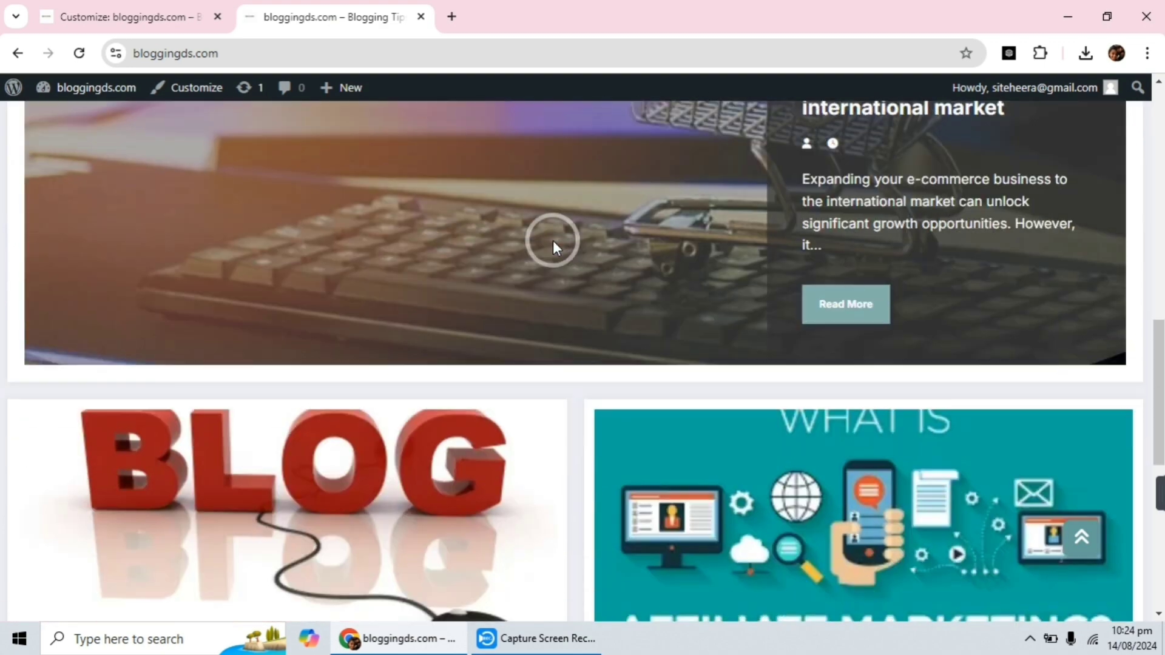
pyautogui.scroll(-8, 552, 240)
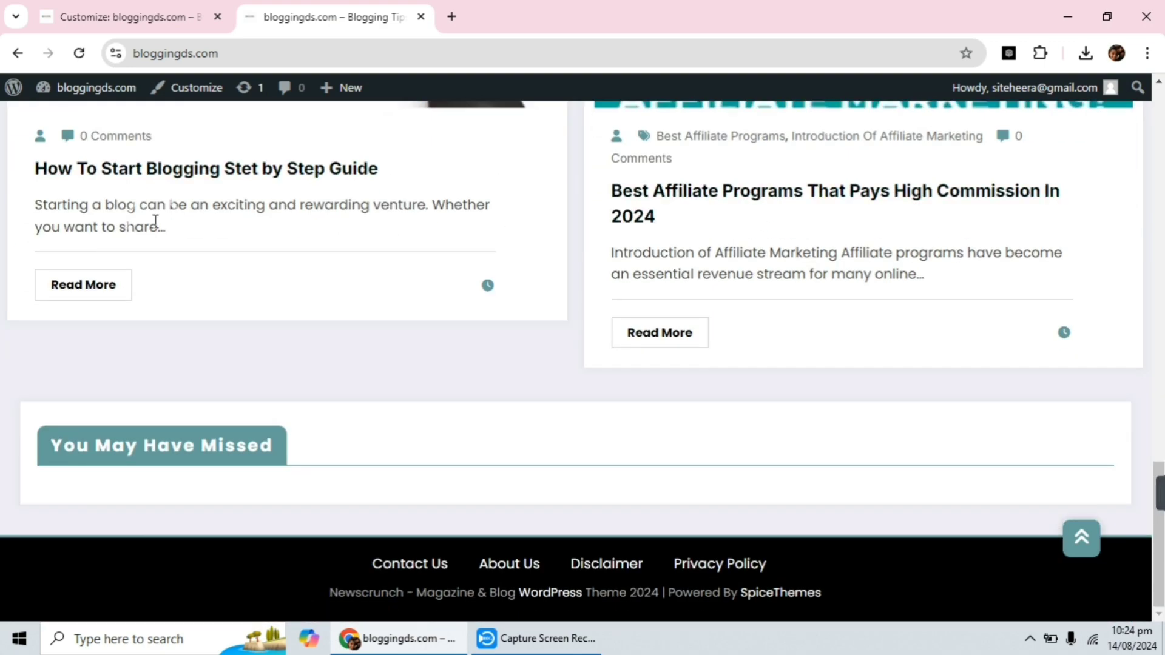
pyautogui.scroll(10, 729, 261)
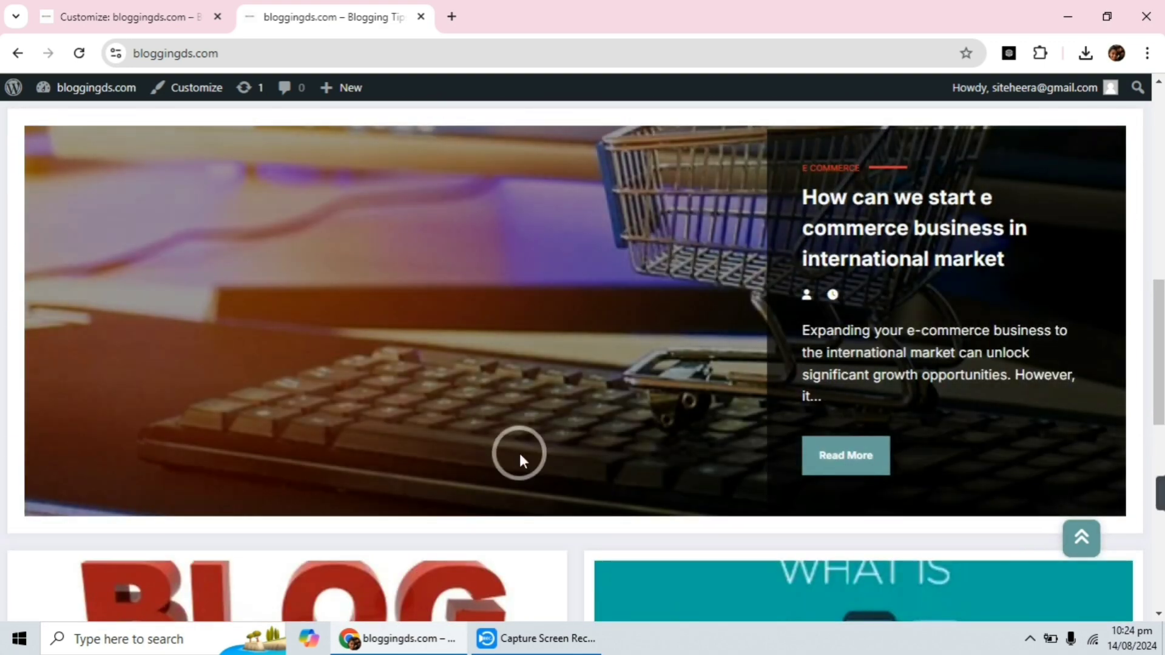
pyautogui.scroll(-1, 950, 425)
pyautogui.click(133, 7)
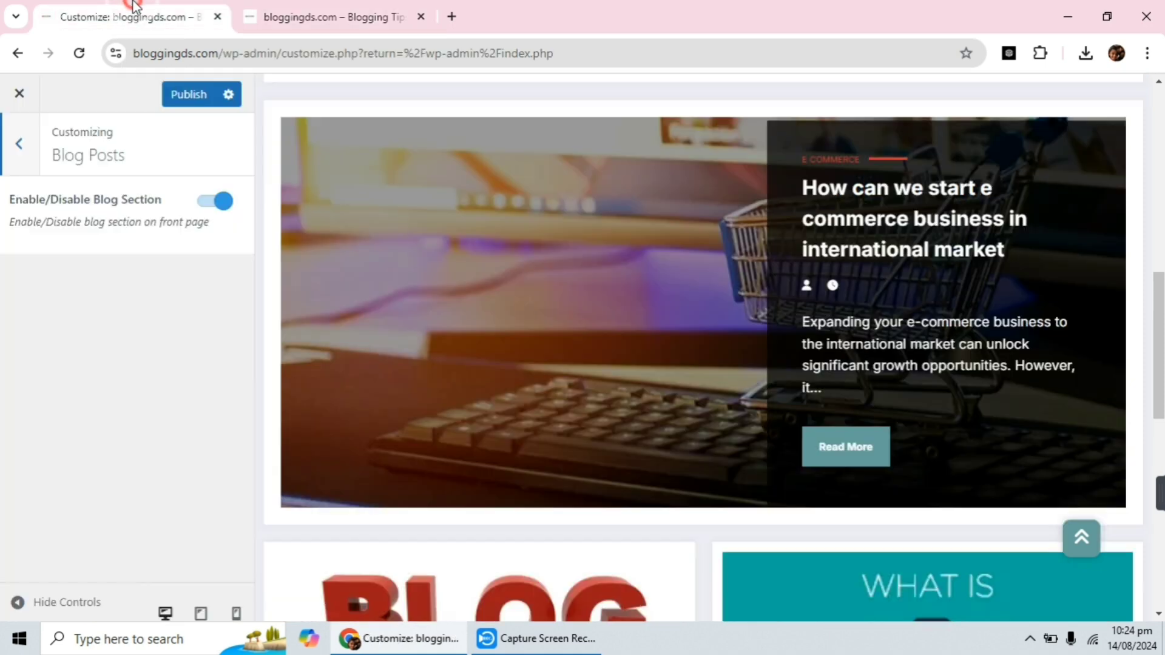
# Try disabling the blog section, publish the change, check the reloaded live homepage and return to the customizer
pyautogui.click(203, 207)
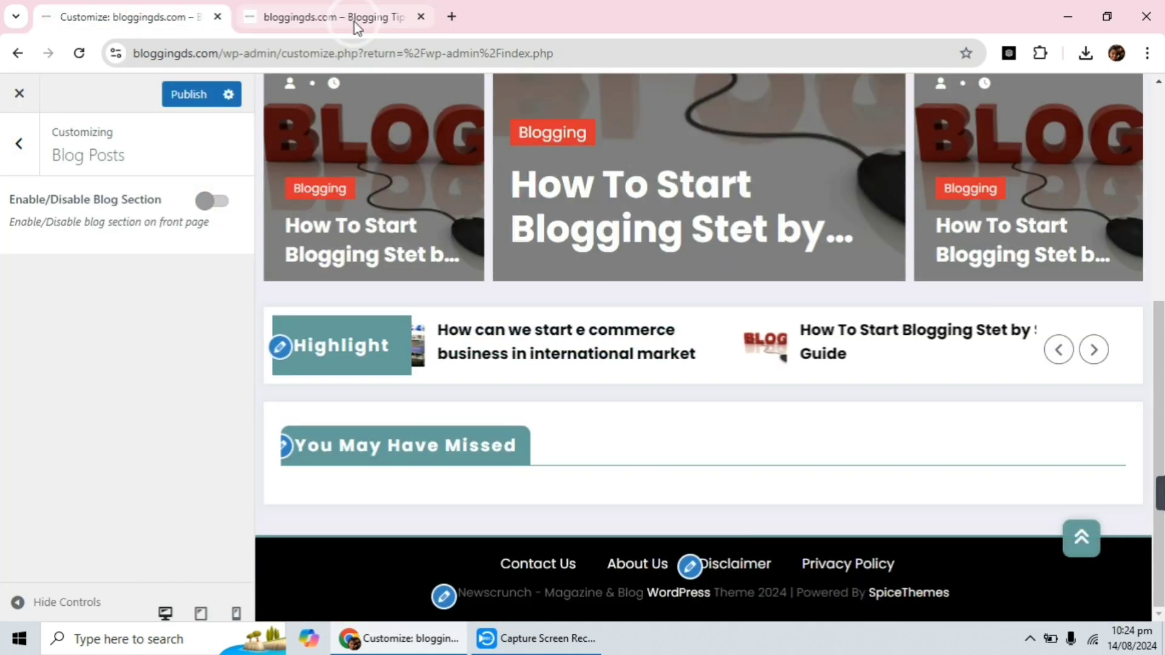
pyautogui.click(184, 94)
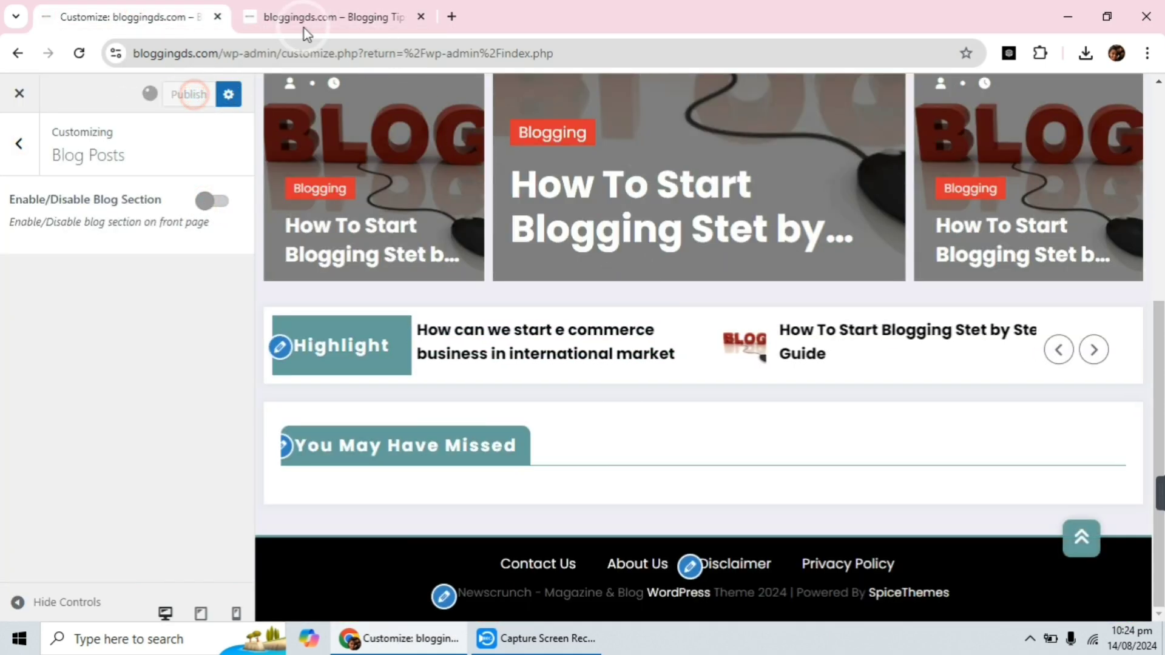
pyautogui.click(308, 17)
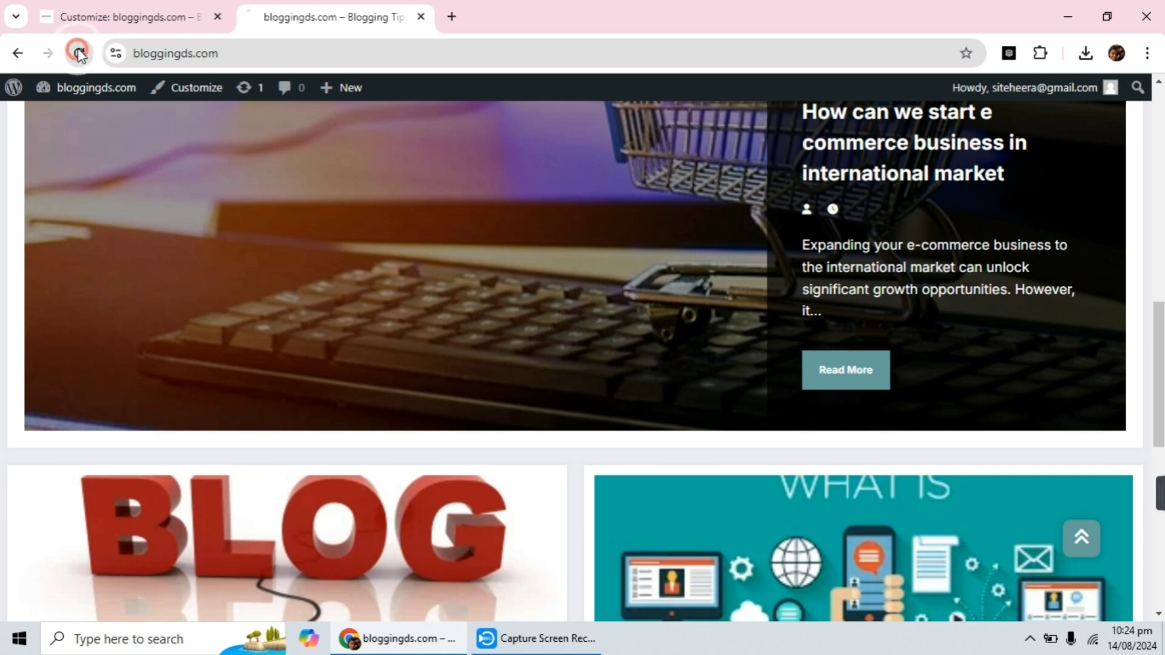
pyautogui.scroll(-5, 588, 267)
pyautogui.scroll(5, 586, 263)
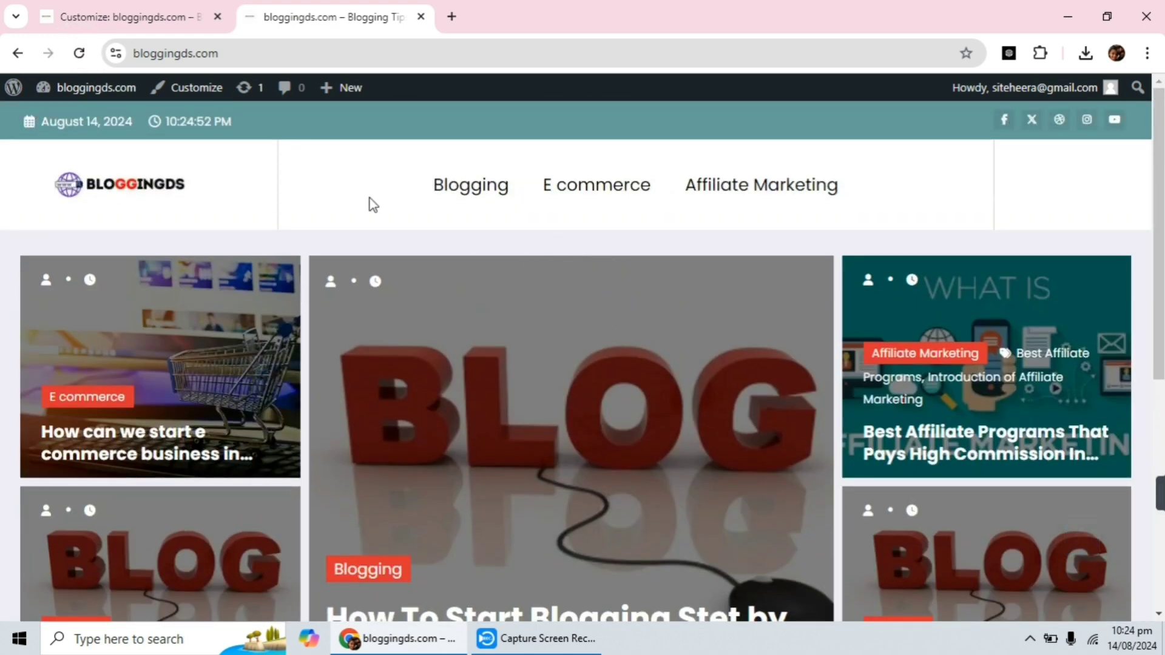
pyautogui.scroll(-7, 752, 403)
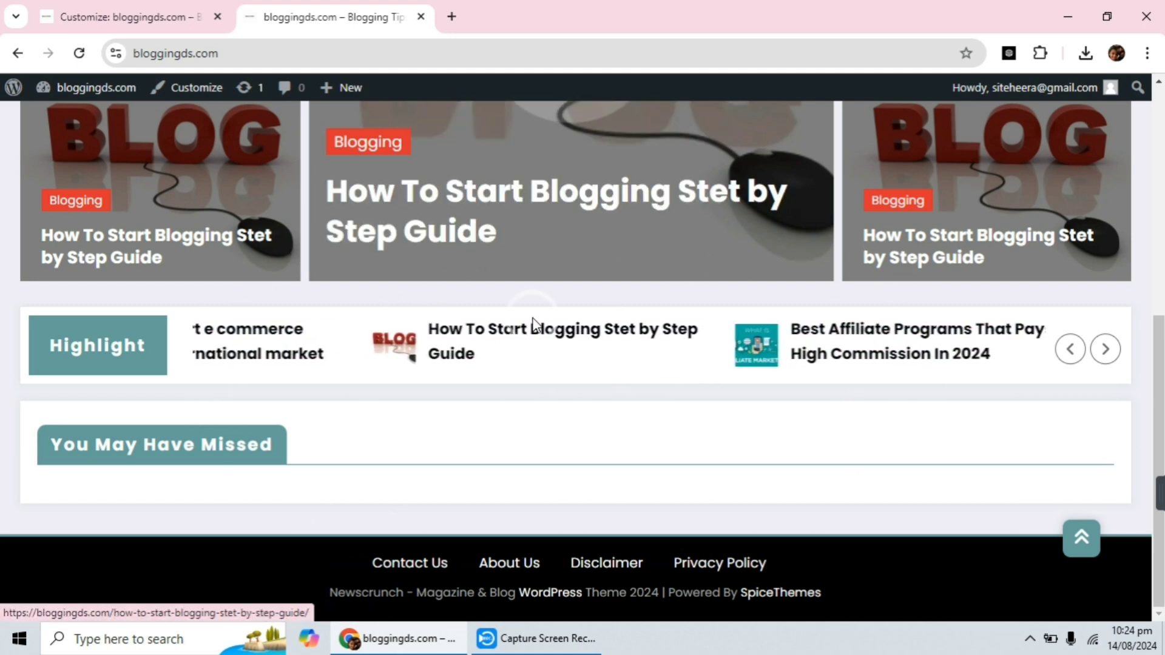
pyautogui.click(154, 18)
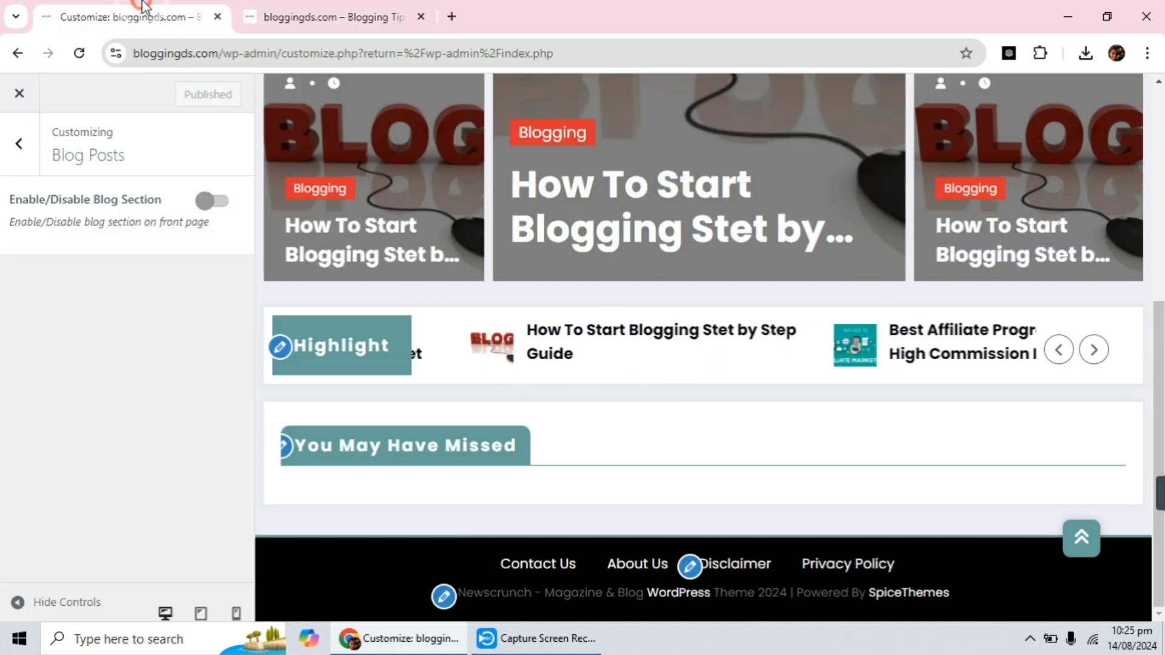
# Re-enable the blog section on the front page, publish the change and leave Blog Posts
pyautogui.click(217, 202)
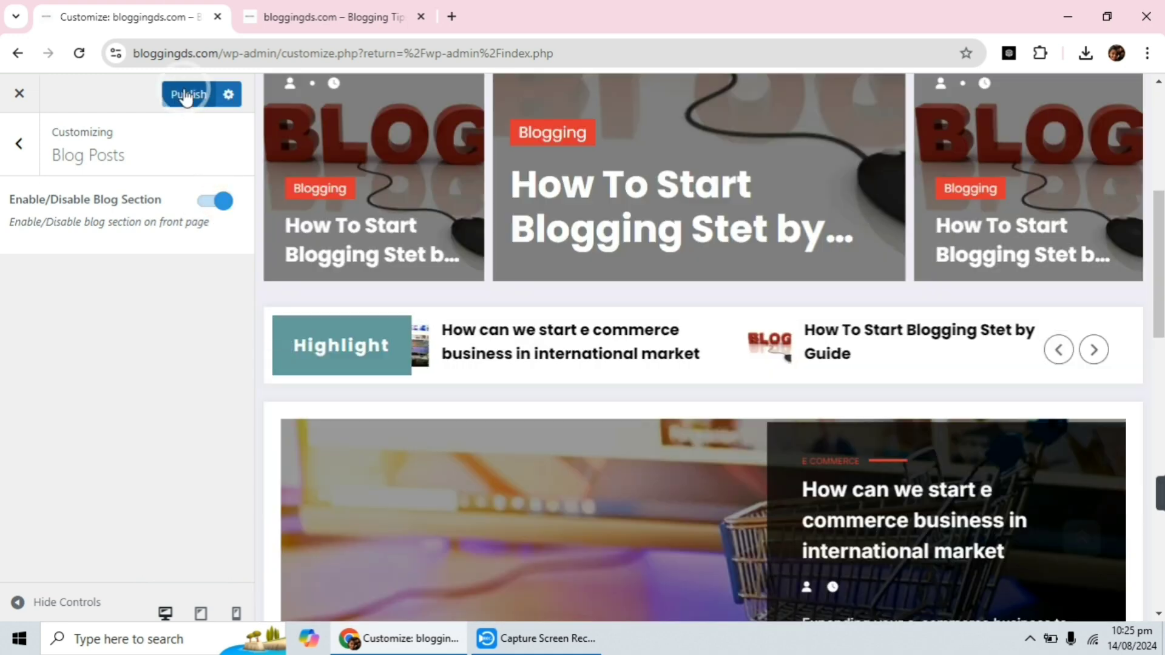
pyautogui.click(185, 94)
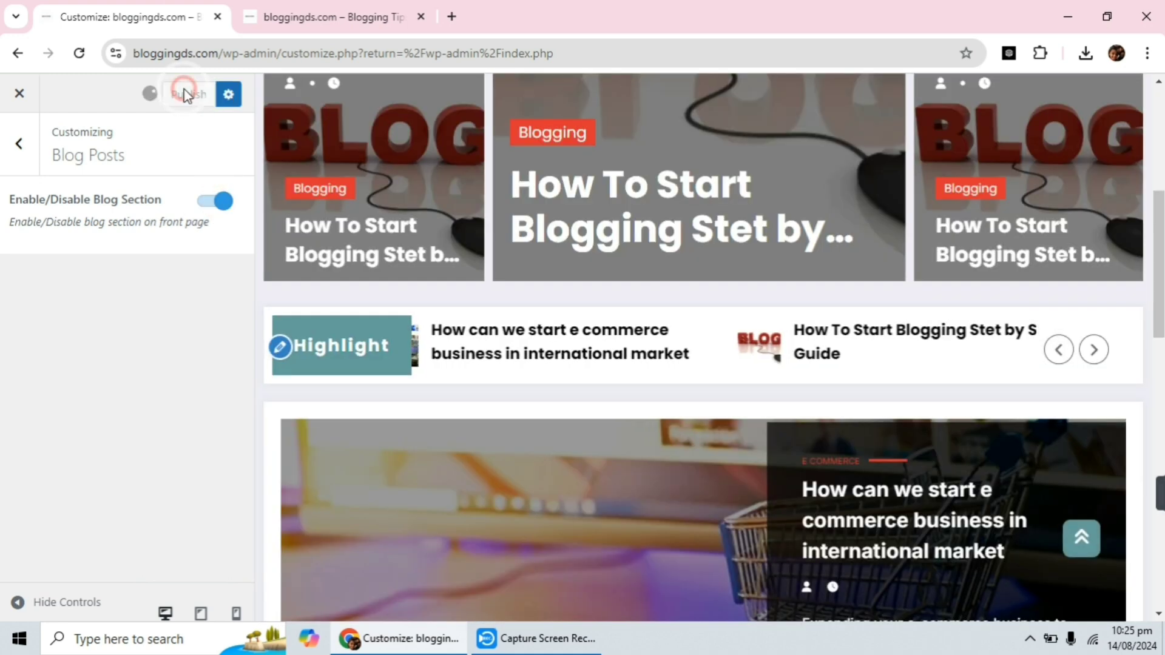
pyautogui.click(23, 157)
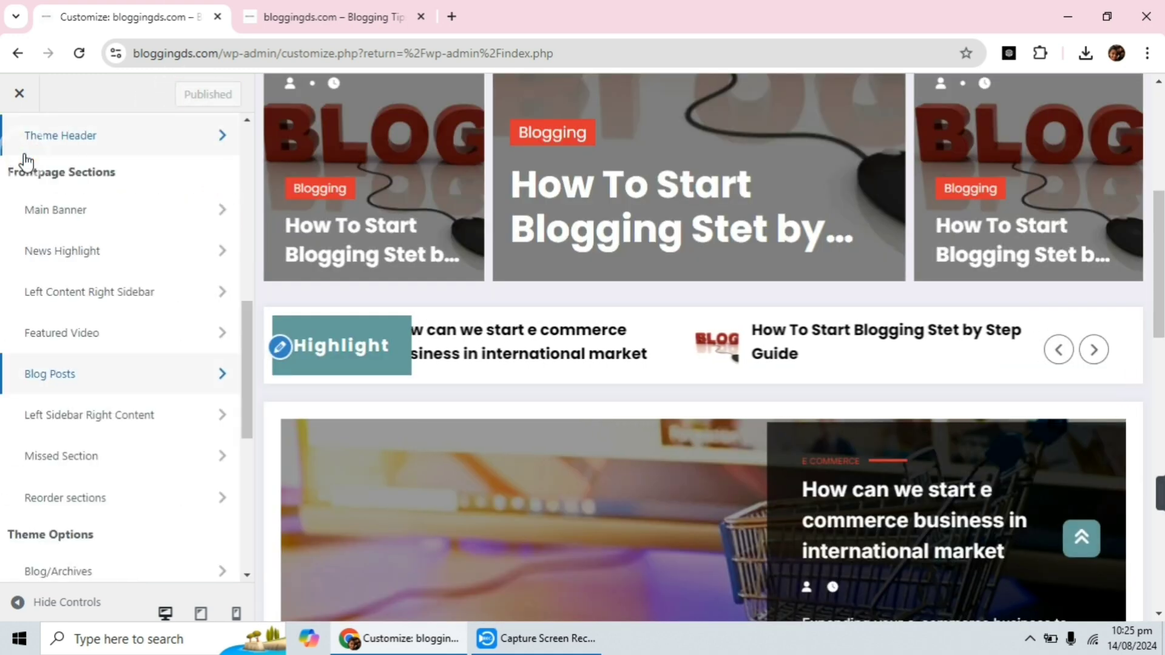
# Disable the Missed Section that shows "You May Have Missed" below the blog posts
pyautogui.click(42, 422)
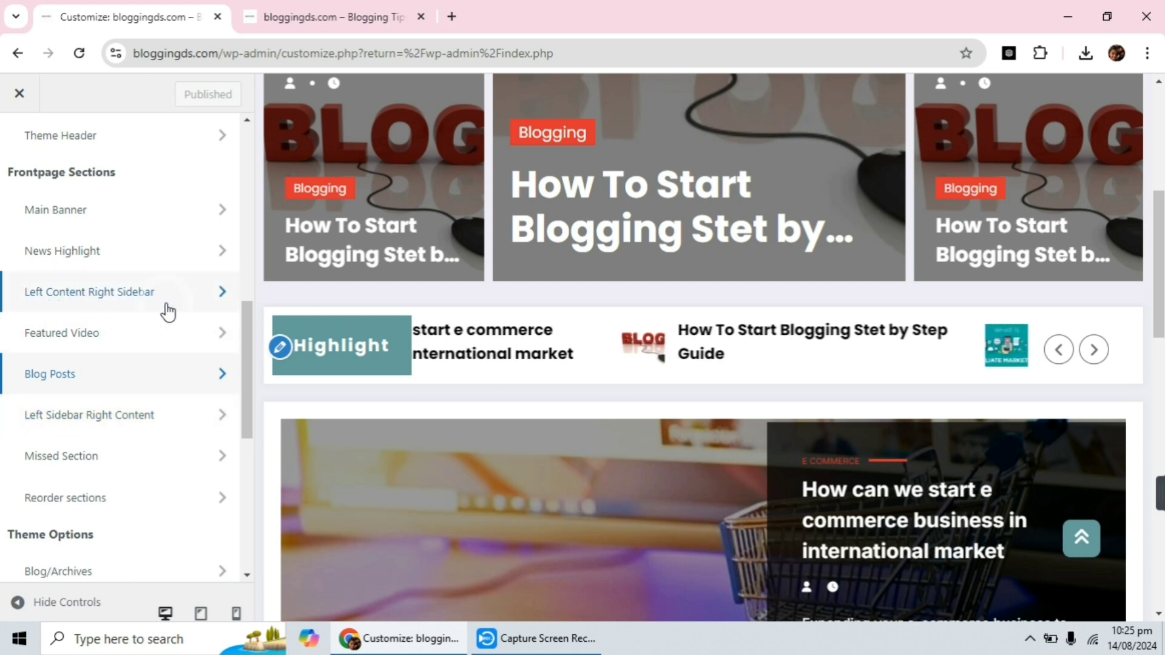
pyautogui.click(37, 424)
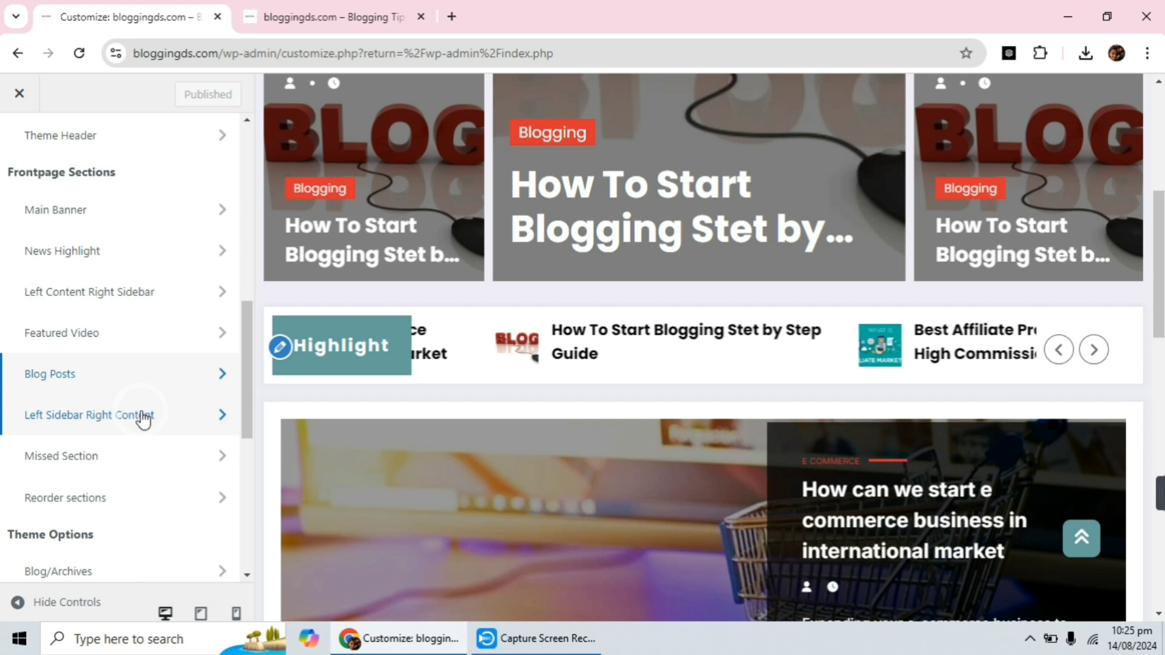
pyautogui.scroll(-4, 485, 315)
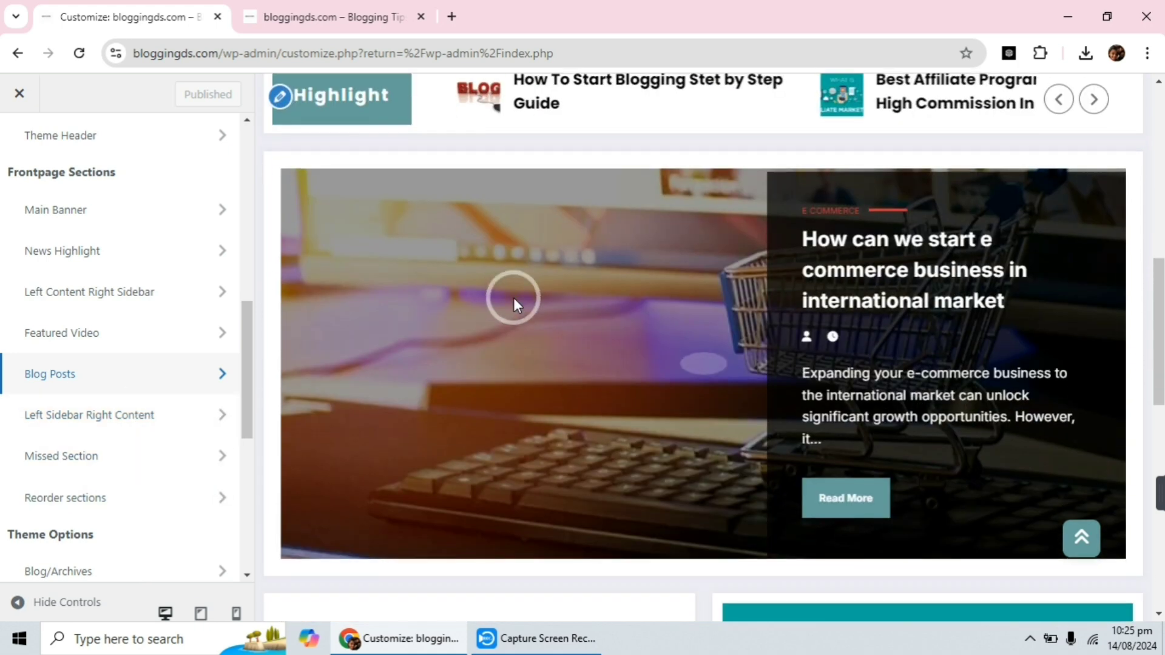
pyautogui.scroll(-12, 606, 246)
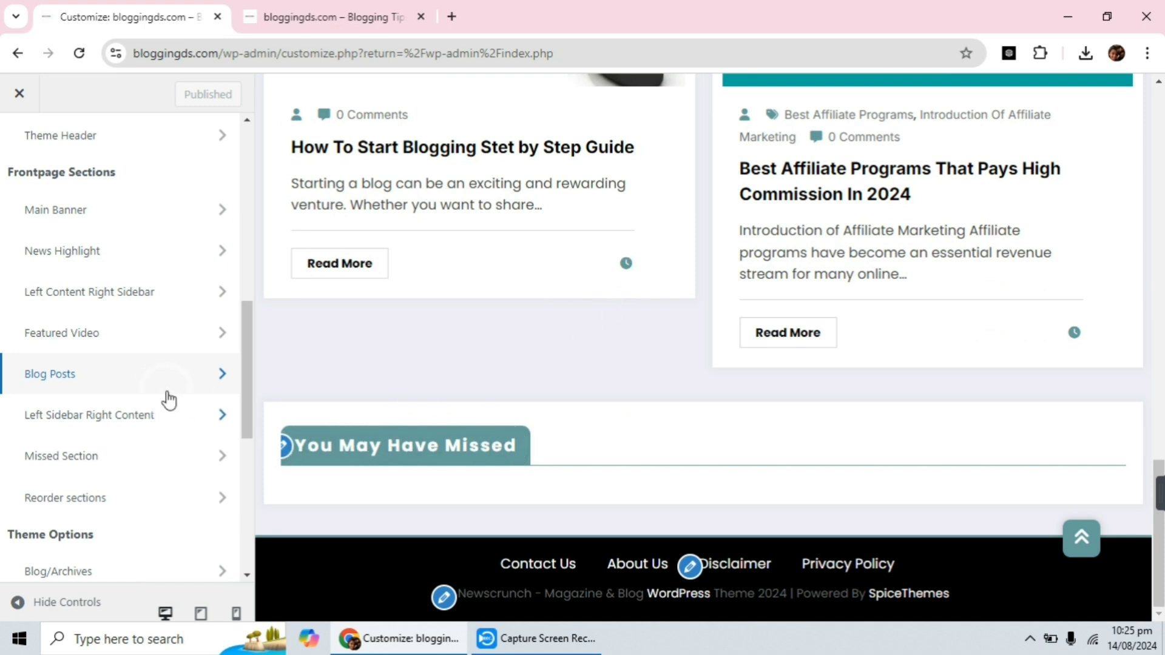
pyautogui.click(93, 461)
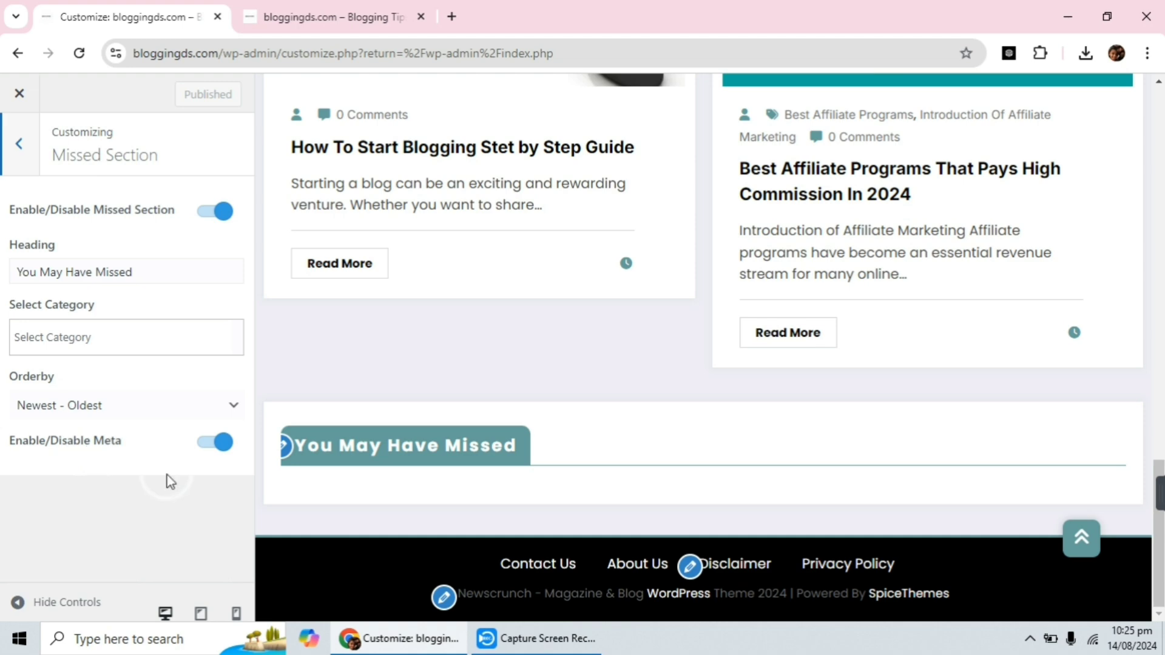
pyautogui.click(207, 214)
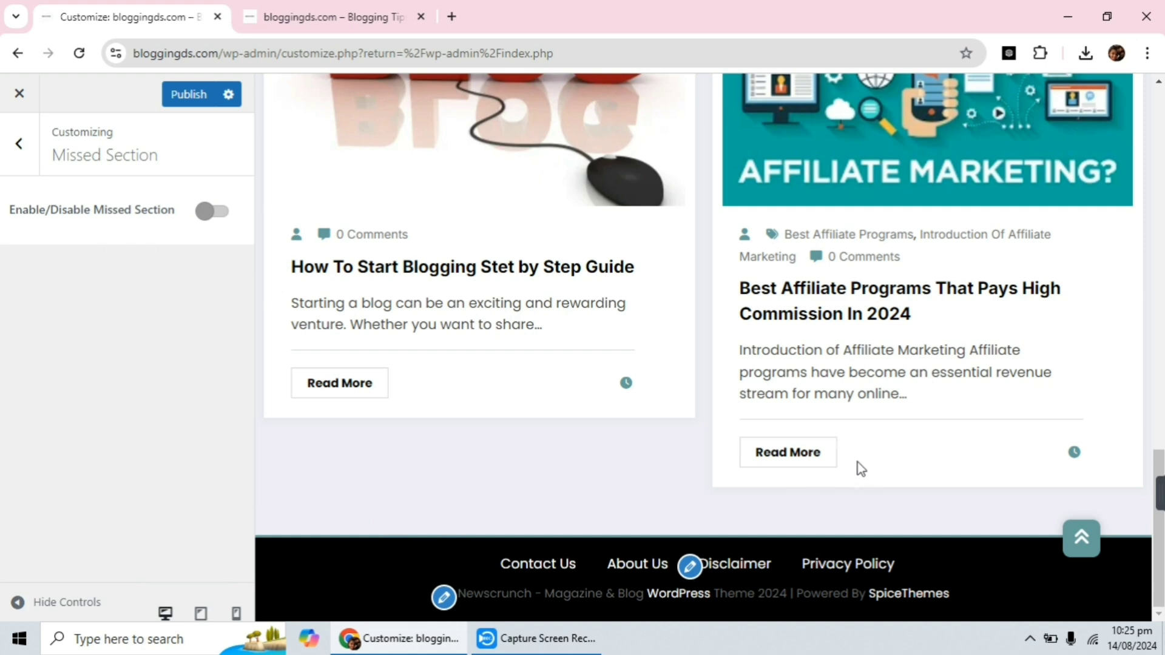
# Re-enable the Missed Section and assign it the Blogging, E commerce and Affiliate Marketing categories
pyautogui.click(223, 211)
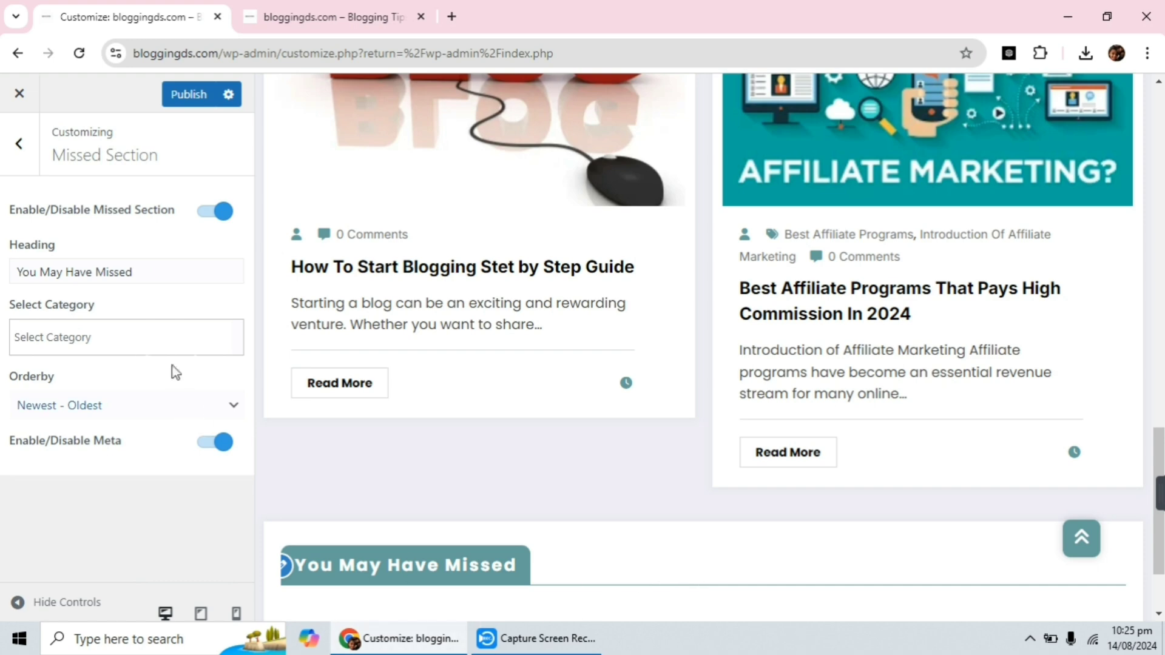
pyautogui.click(164, 350)
pyautogui.click(88, 400)
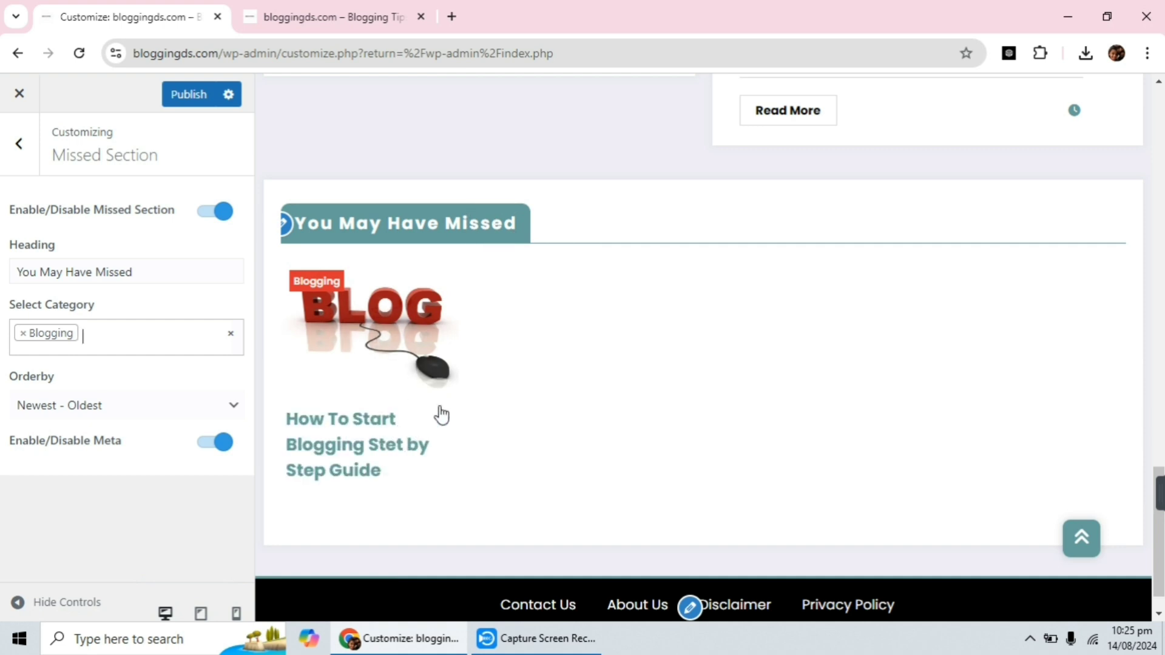
pyautogui.click(142, 336)
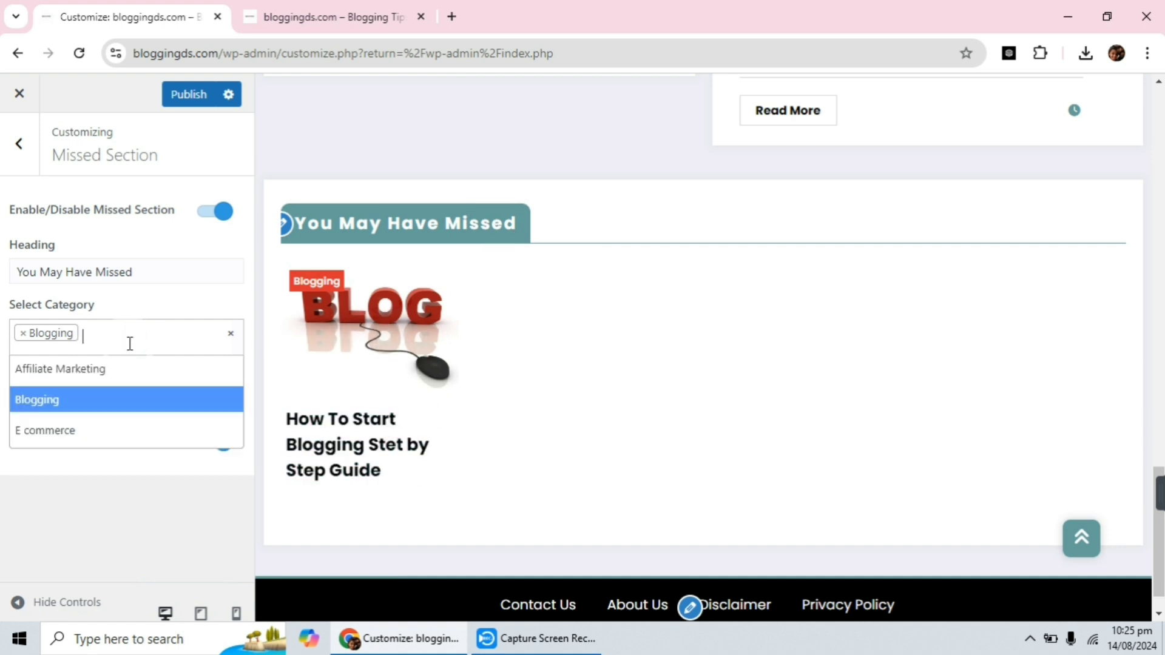
pyautogui.click(73, 432)
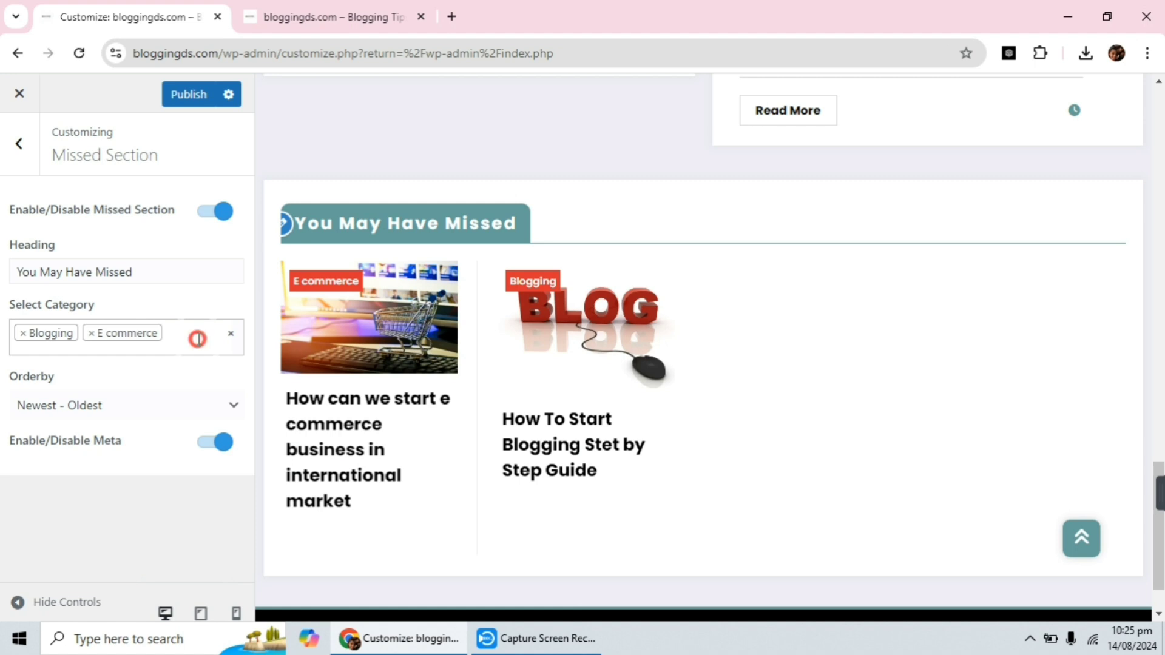
pyautogui.click(197, 339)
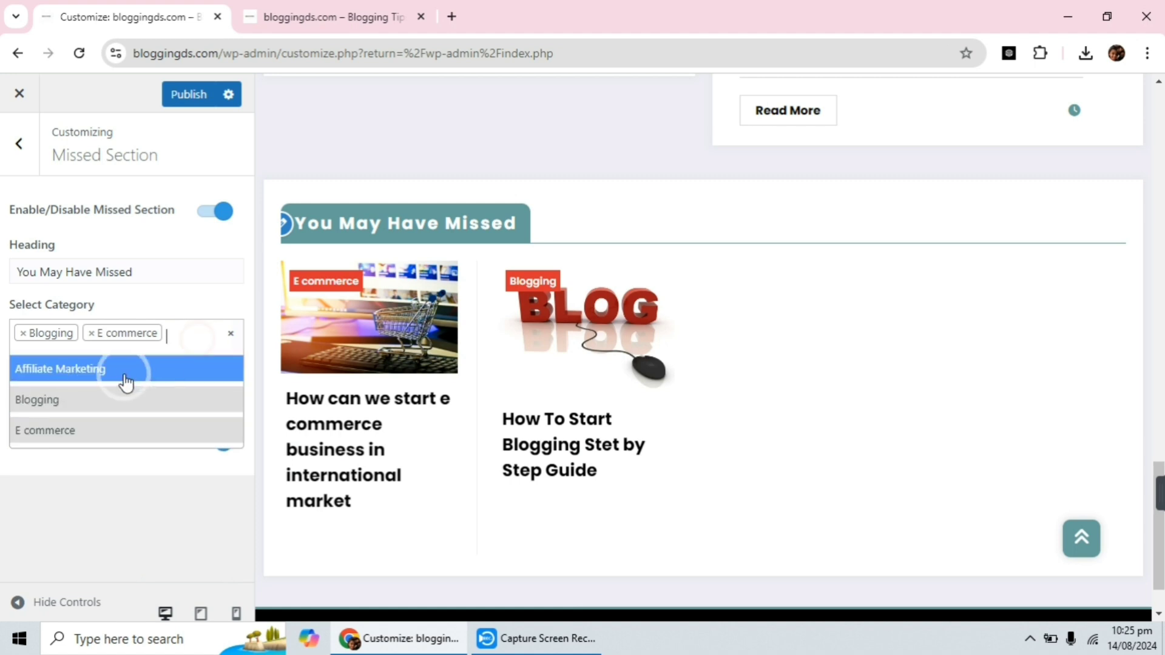
pyautogui.click(79, 375)
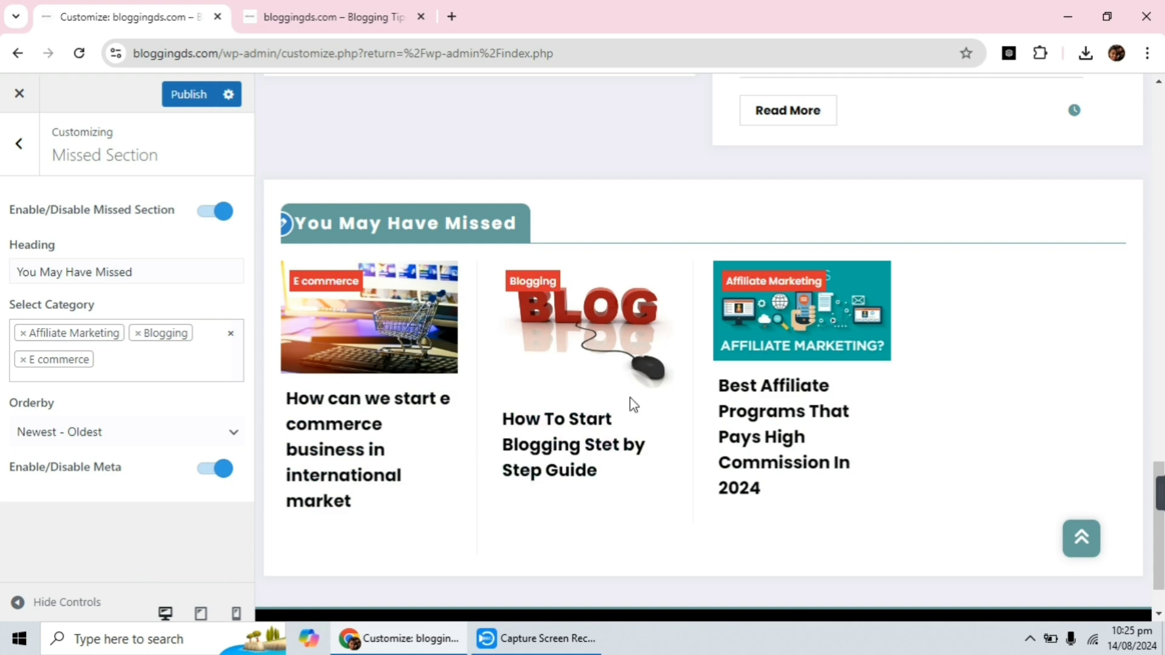
# Publish the Missed Section settings, check the section on the reloaded live homepage and return to the customizer
pyautogui.click(220, 469)
pyautogui.click(190, 97)
pyautogui.click(287, 19)
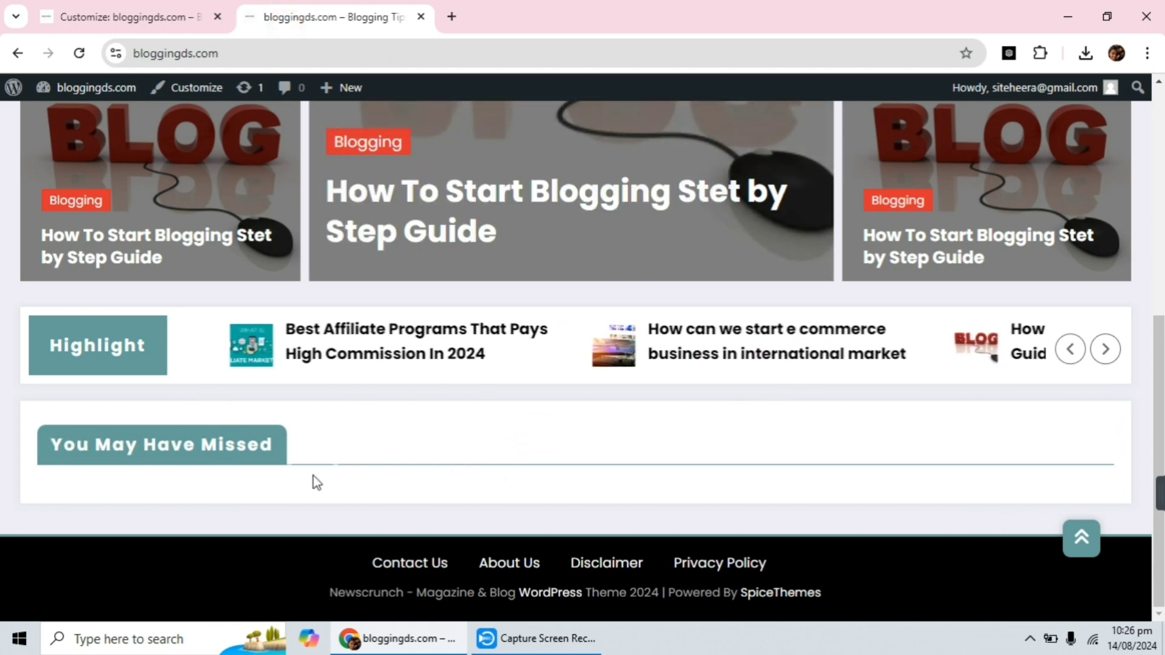
pyautogui.scroll(7, 666, 397)
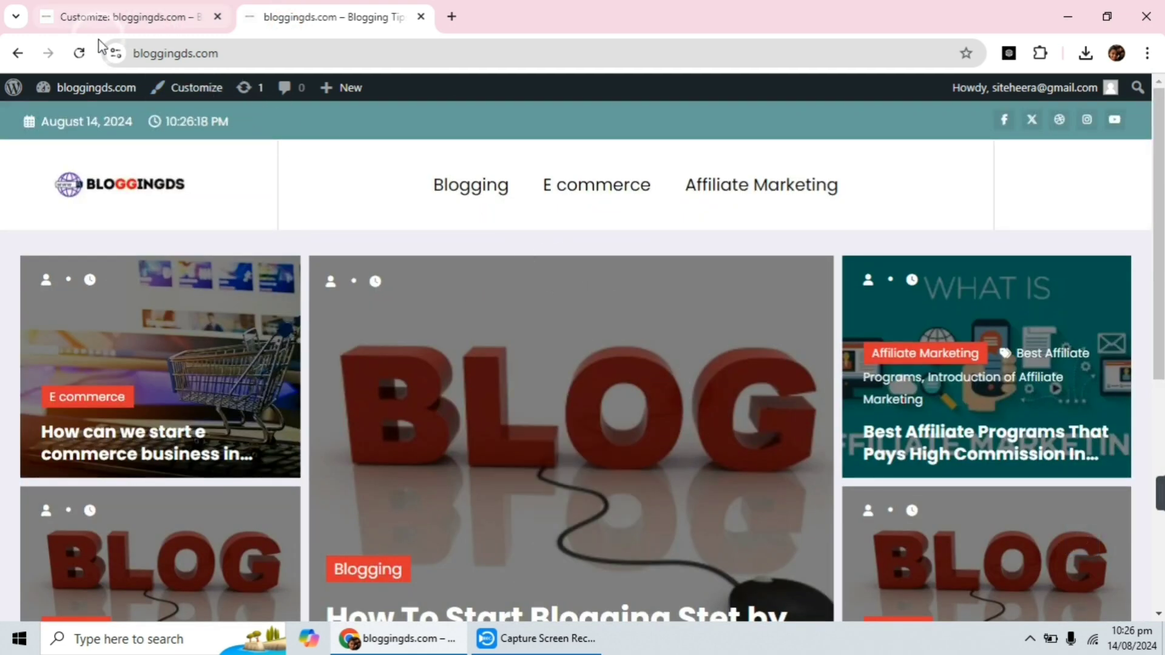
pyautogui.scroll(-15, 555, 246)
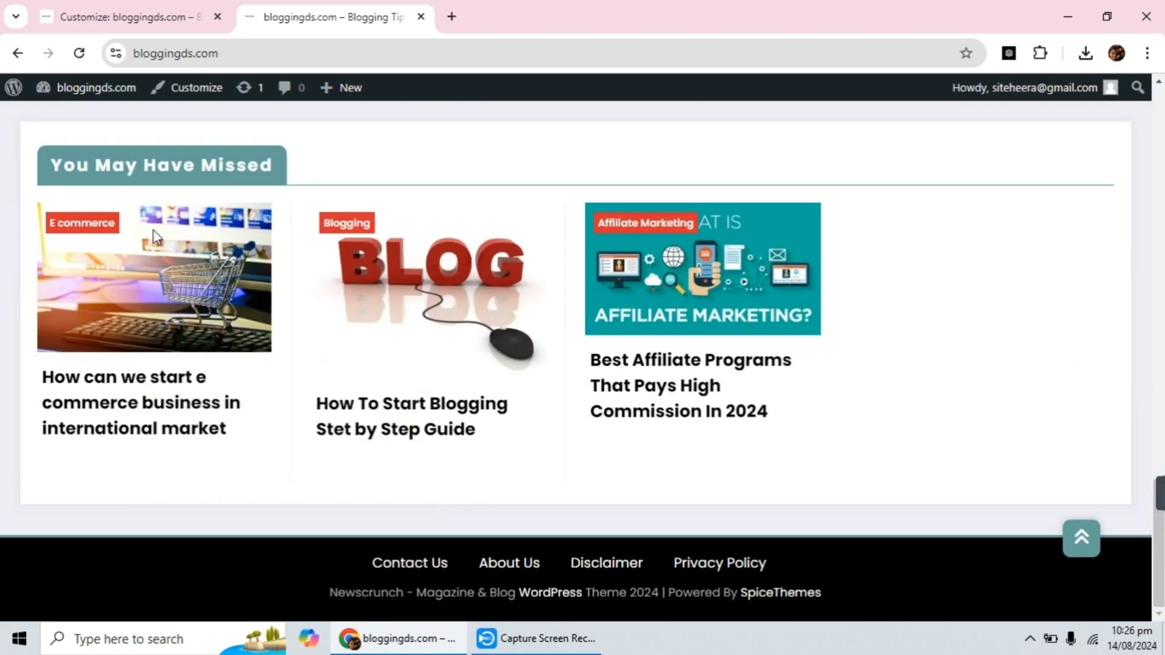
pyautogui.click(121, 173)
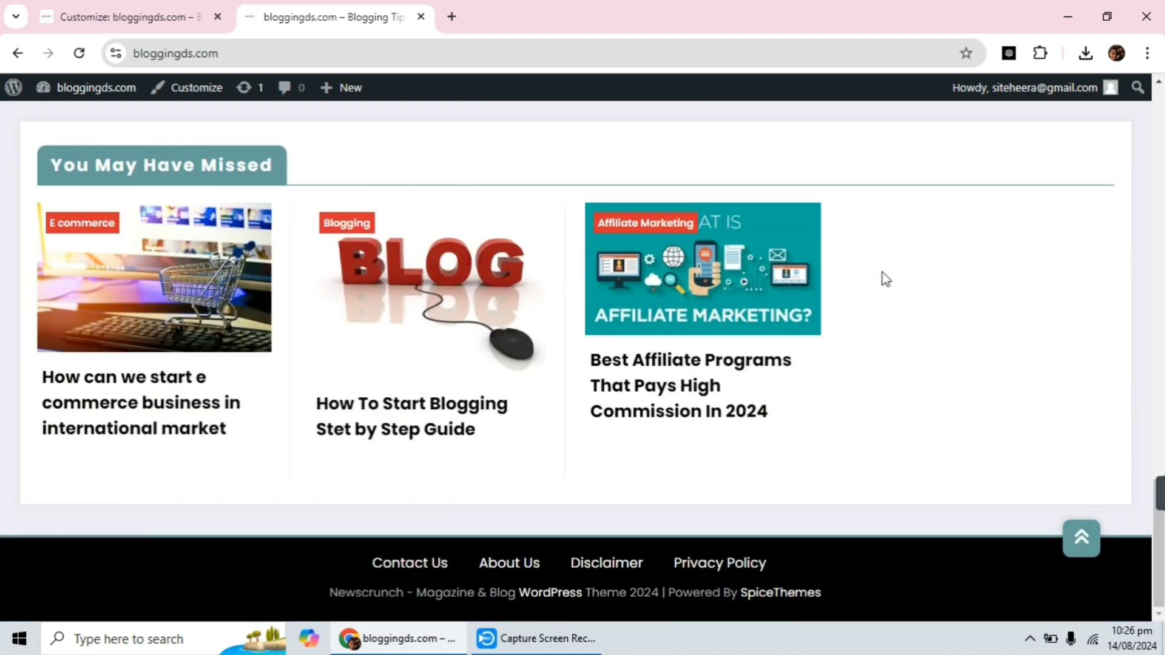
pyautogui.scroll(11, 880, 274)
pyautogui.scroll(5, 614, 293)
pyautogui.click(142, 24)
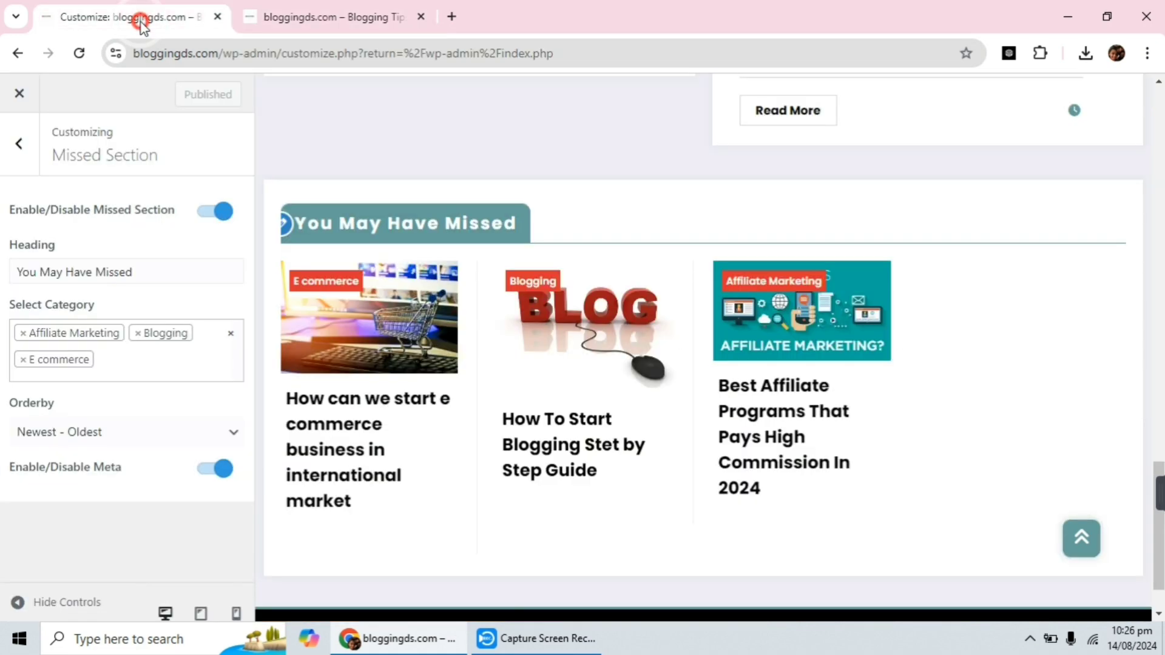
# Open the Reorder sections settings, try placing Missed Section directly below Featured Video and check the preview
pyautogui.click(26, 149)
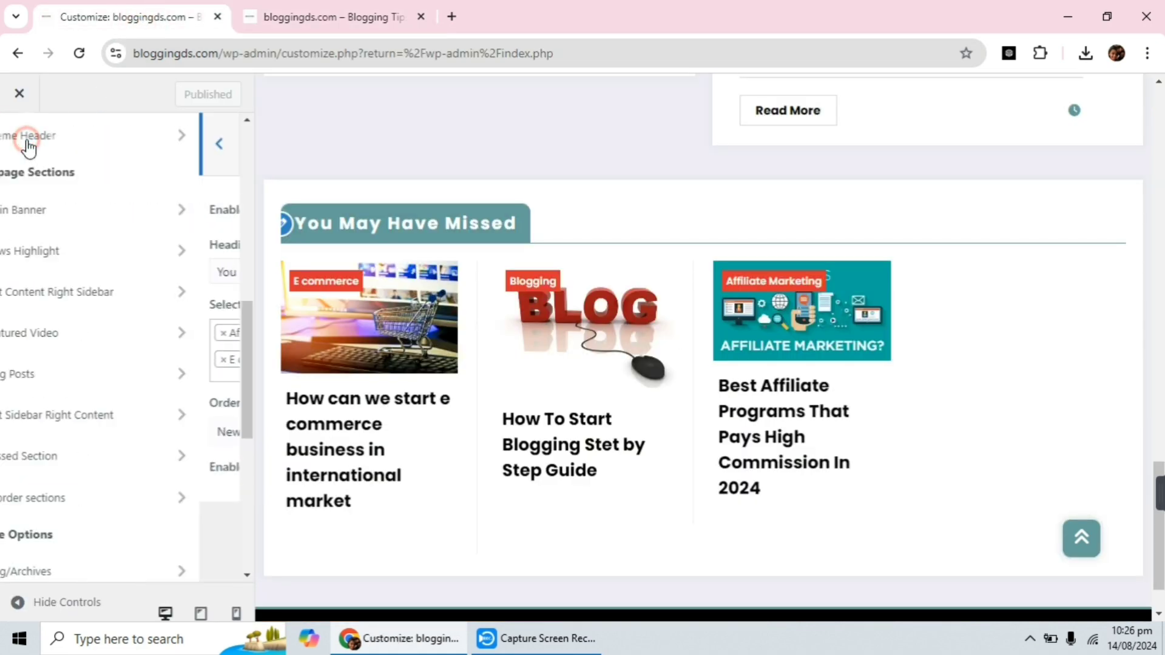
pyautogui.scroll(-4, 118, 320)
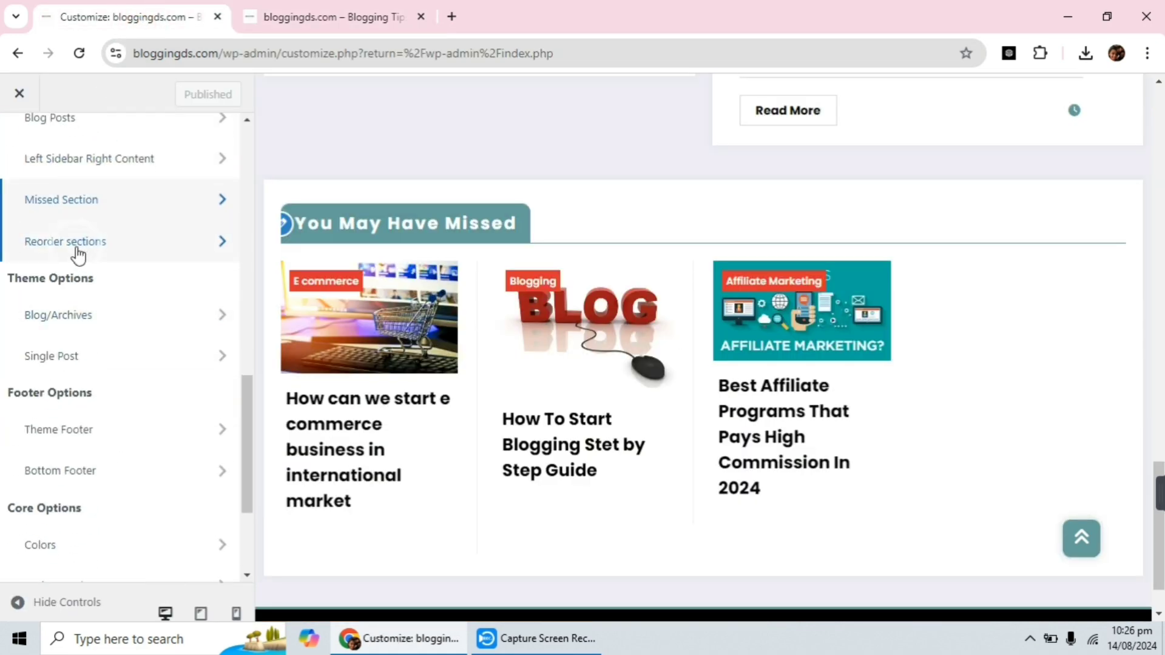
pyautogui.click(131, 255)
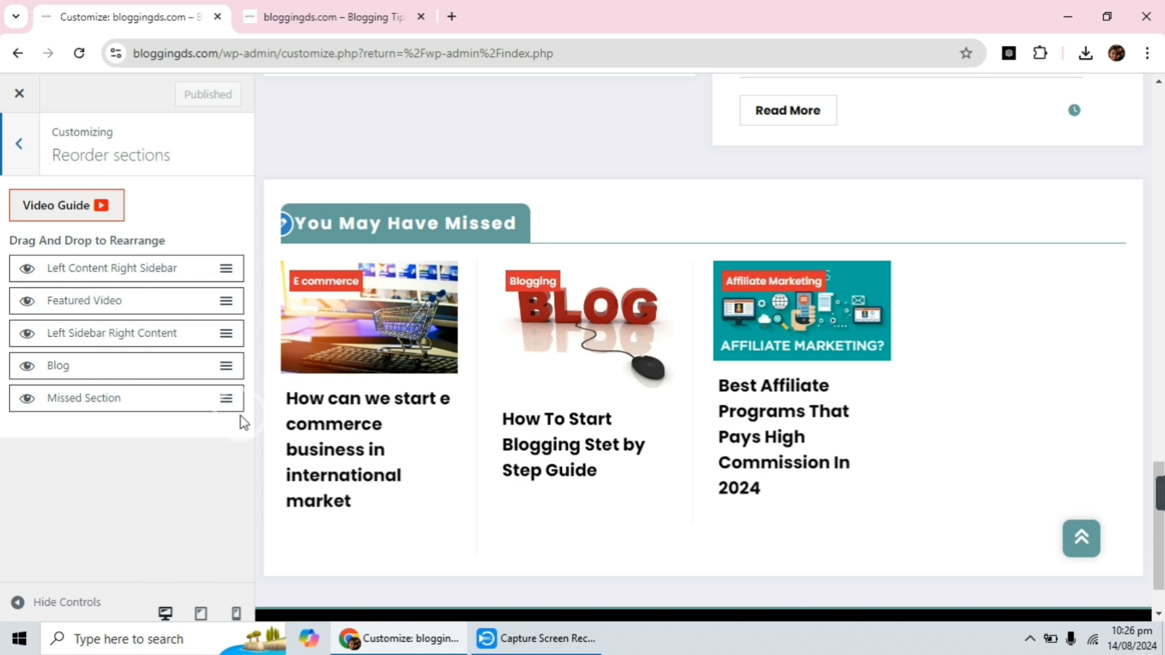
pyautogui.scroll(-1, 565, 302)
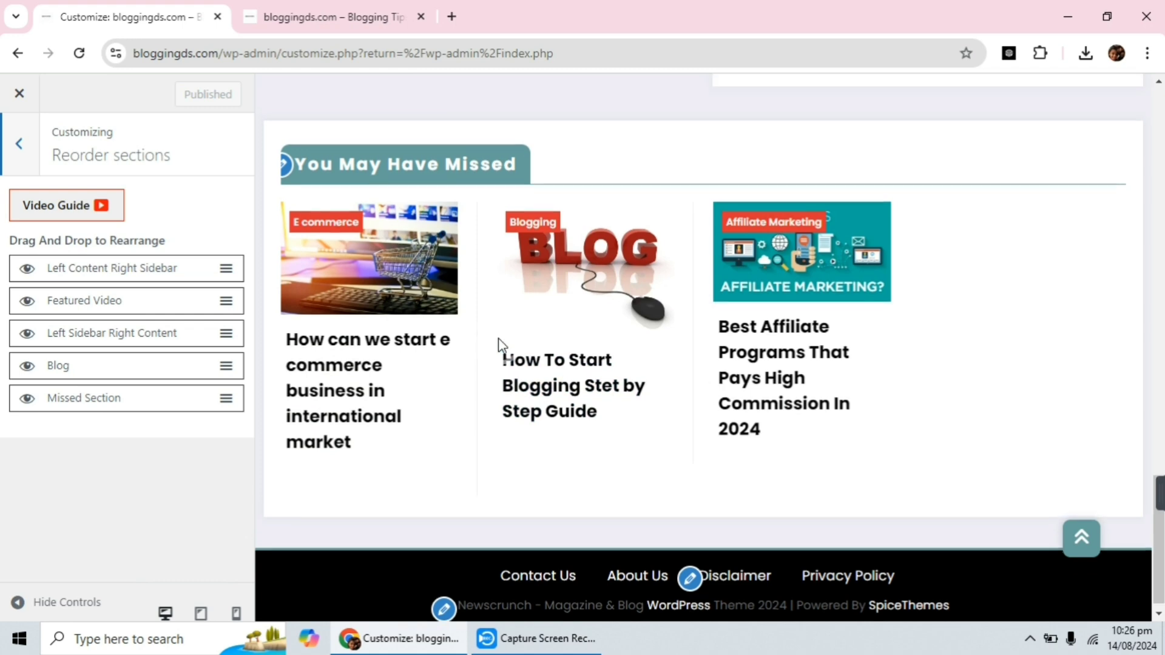
pyautogui.scroll(3, 499, 338)
pyautogui.scroll(-3, 500, 333)
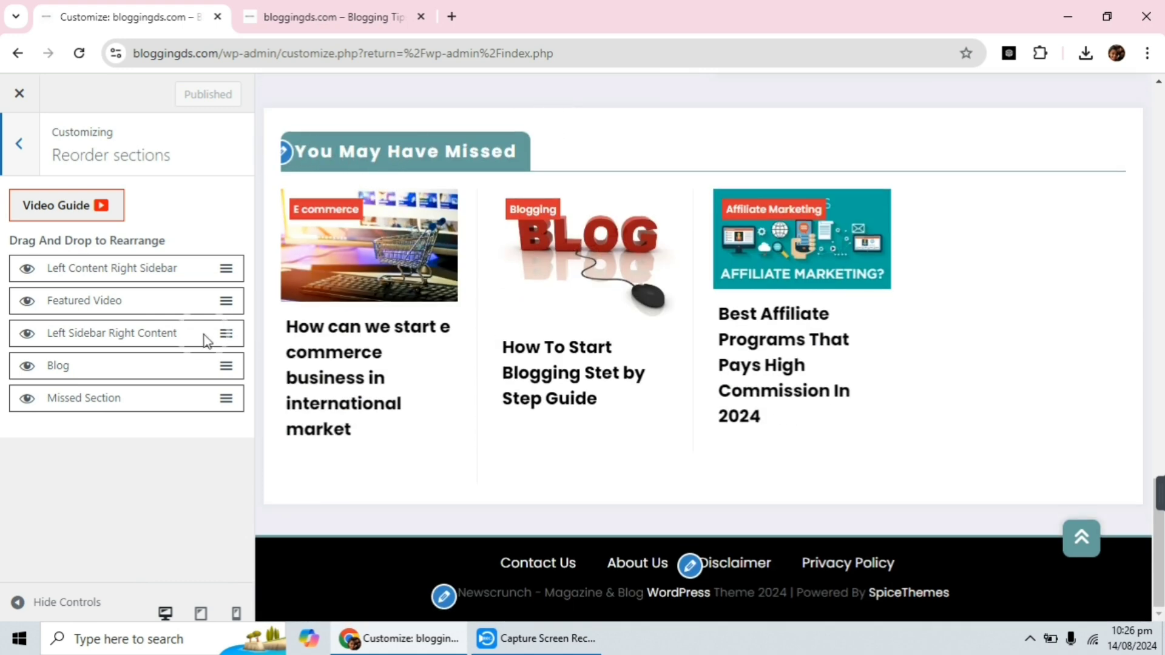
pyautogui.moveTo(110, 405); pyautogui.dragTo(97, 334)
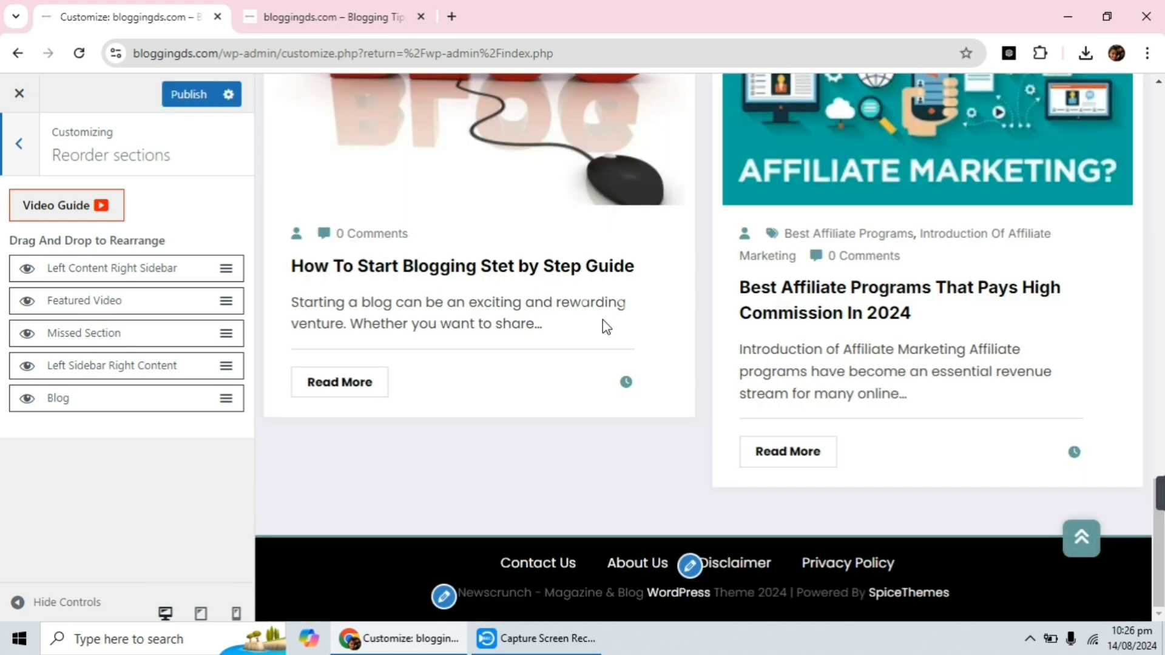
pyautogui.scroll(1, 594, 329)
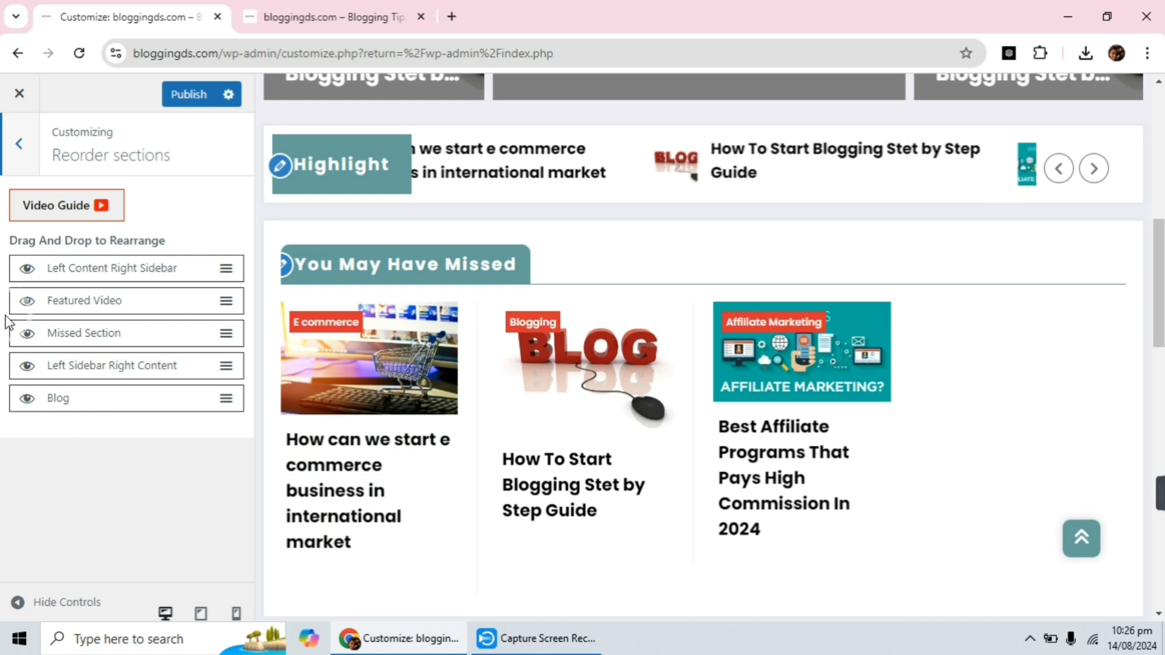
# Move Missed Section back to the end of the section order, publish and leave Reorder sections
pyautogui.moveTo(115, 338); pyautogui.dragTo(112, 395)
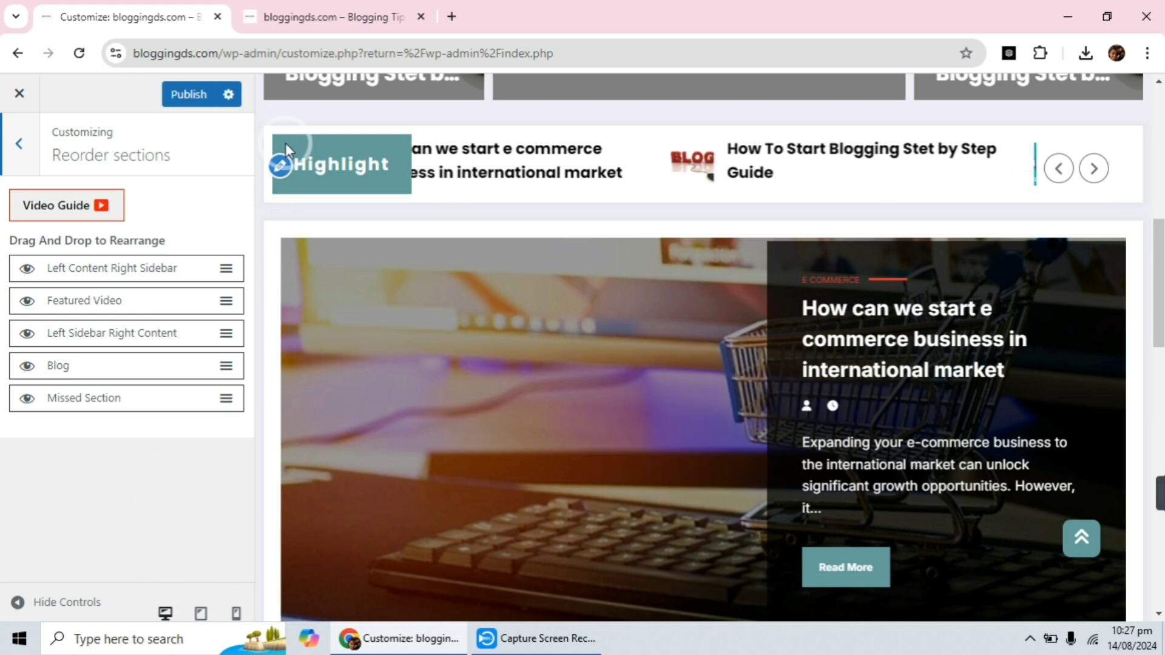
pyautogui.click(178, 97)
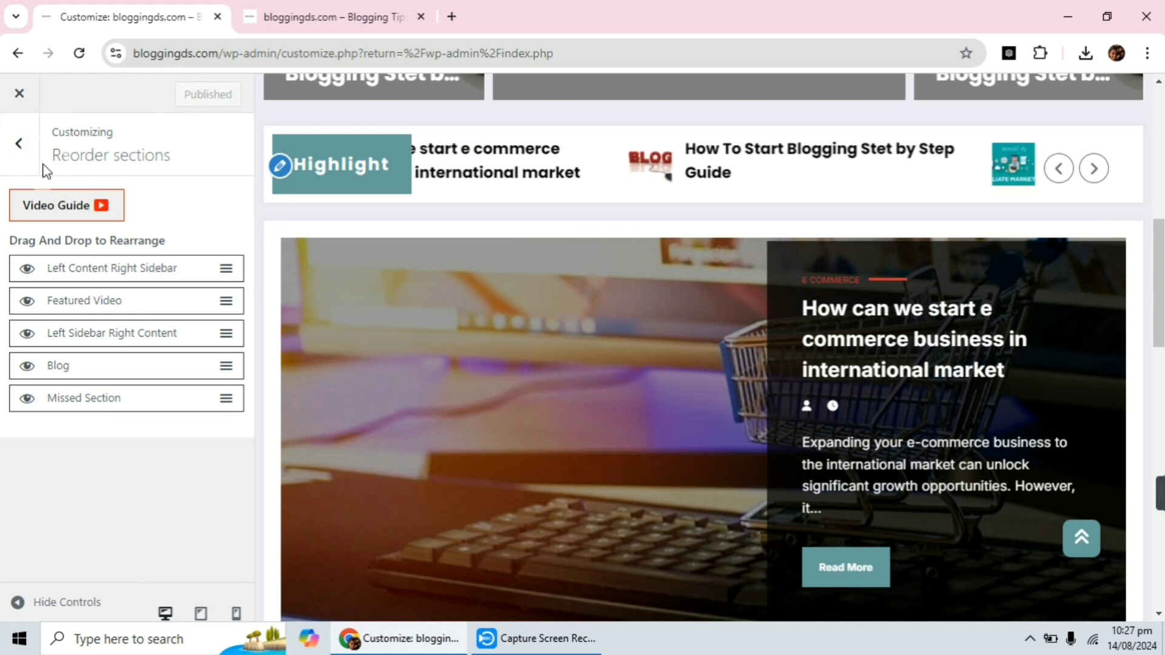
pyautogui.click(22, 164)
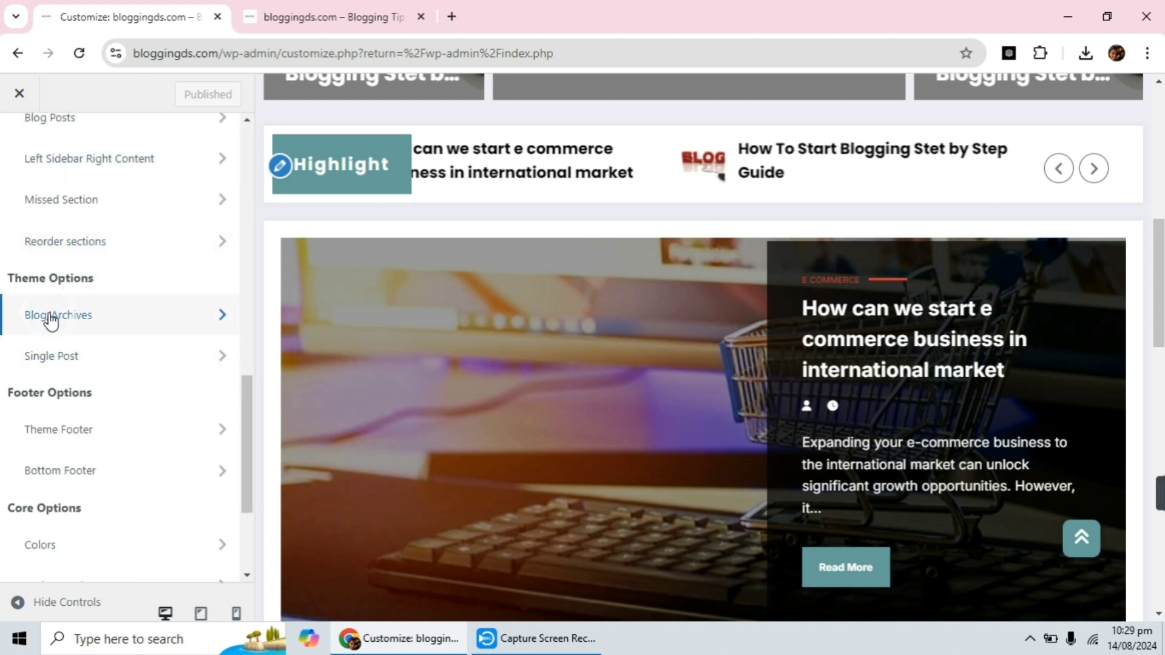
# Open the Blog/Archives settings and look through the current blog post layout in the homepage preview
pyautogui.click(108, 317)
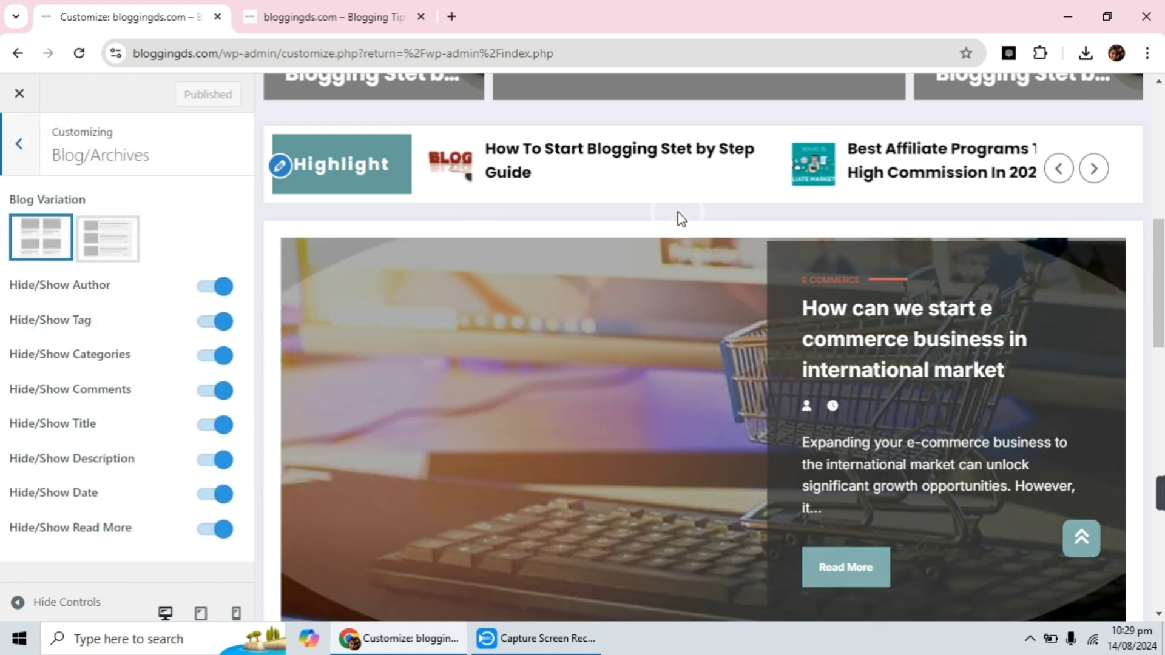
pyautogui.scroll(-6, 614, 219)
pyautogui.scroll(8, 609, 245)
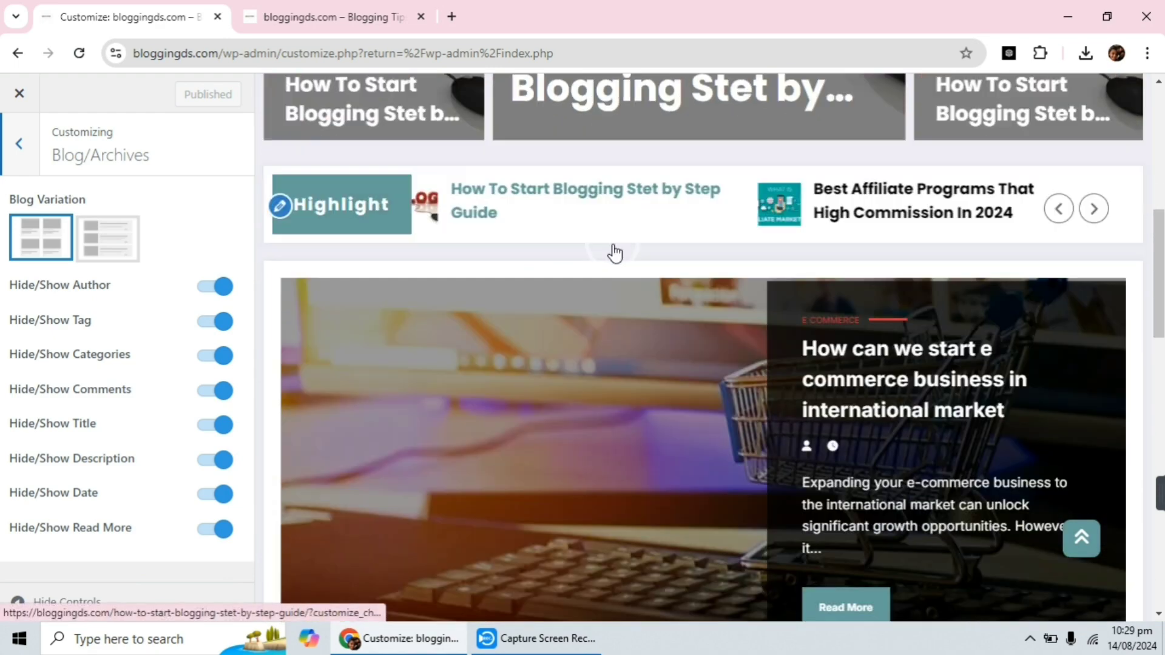
pyautogui.scroll(-15, 614, 250)
pyautogui.scroll(10, 616, 297)
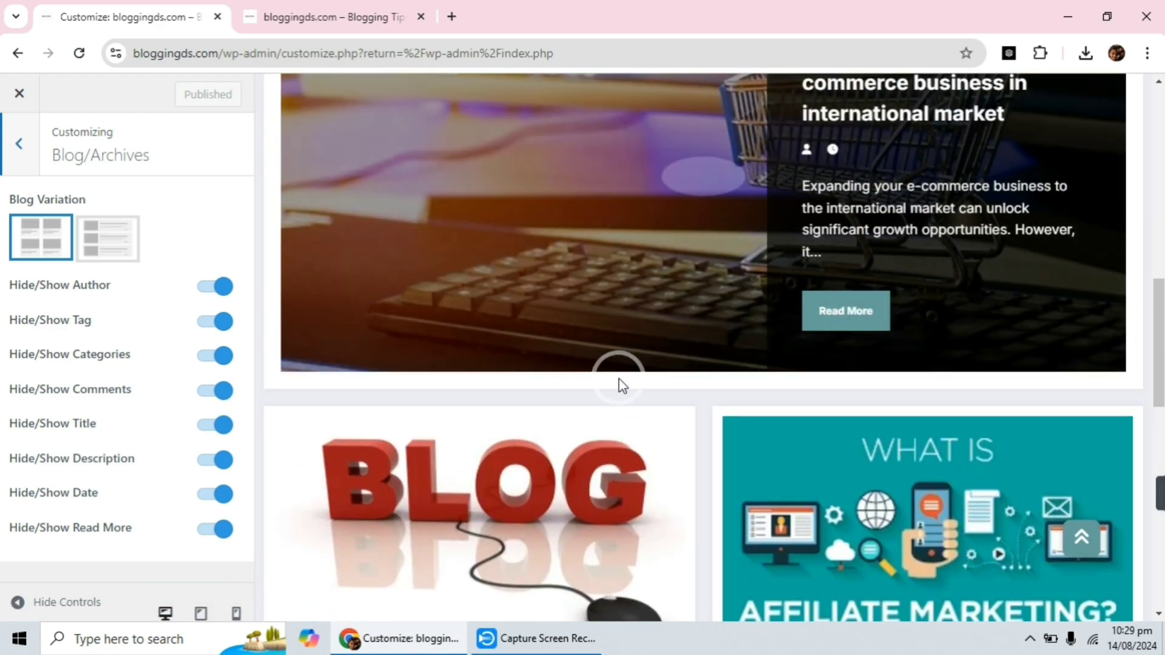
pyautogui.scroll(5, 616, 340)
pyautogui.scroll(-5, 686, 252)
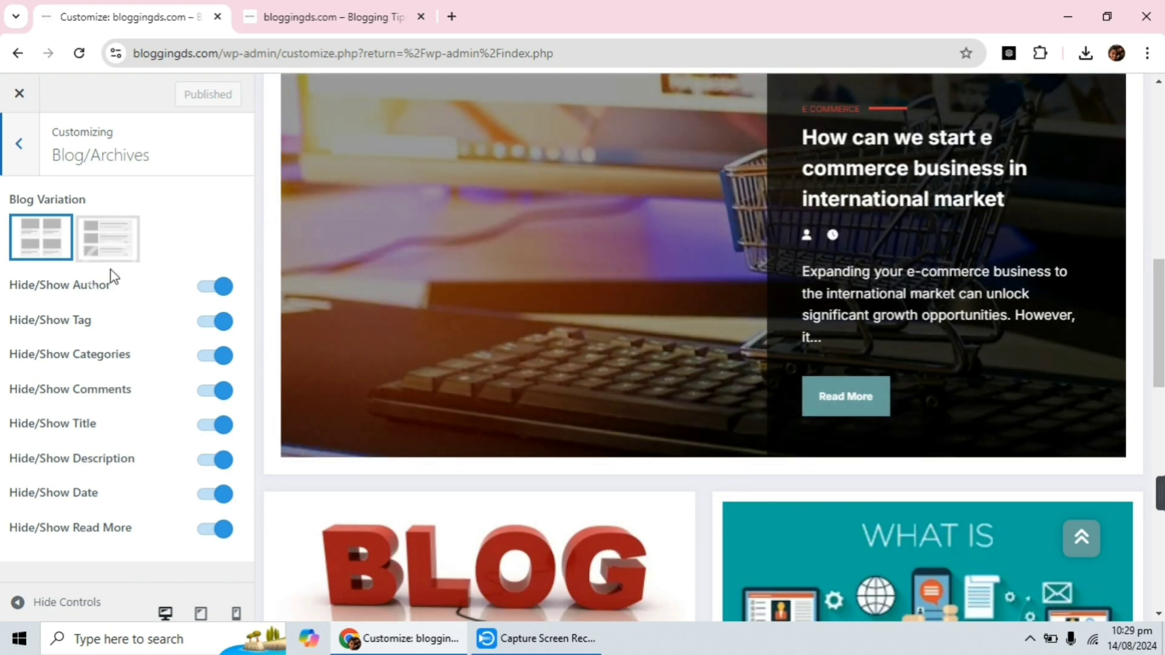
# Change the Blog Variation from the grid to the list layout and review the posts in the preview
pyautogui.click(113, 242)
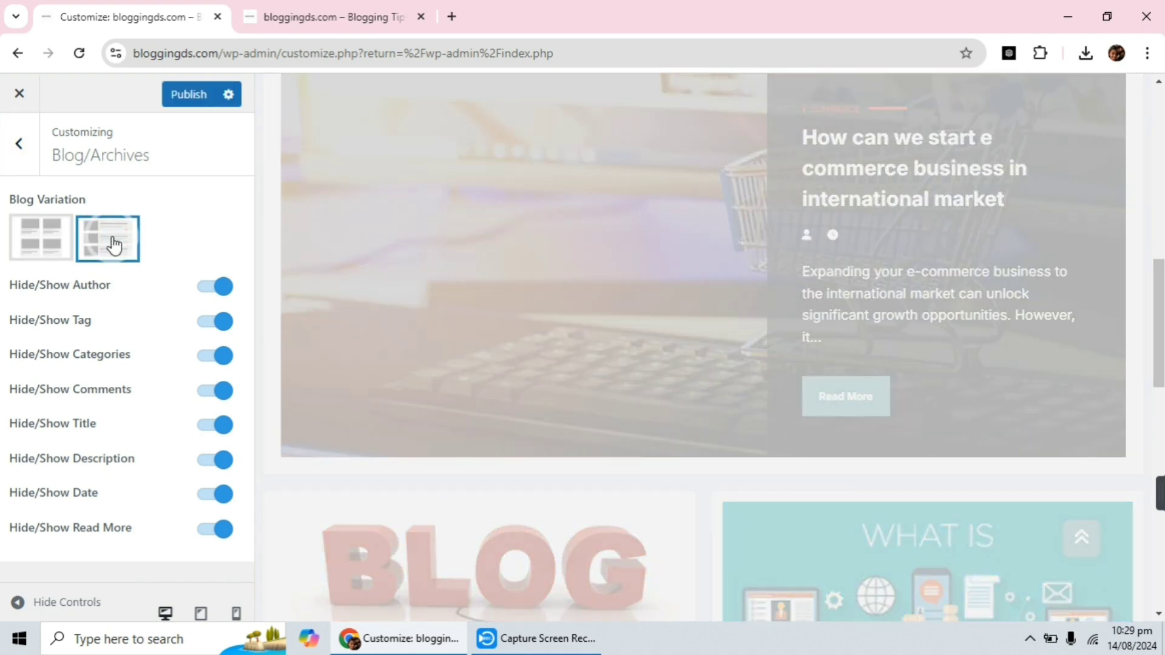
pyautogui.scroll(5, 462, 247)
pyautogui.scroll(-5, 815, 285)
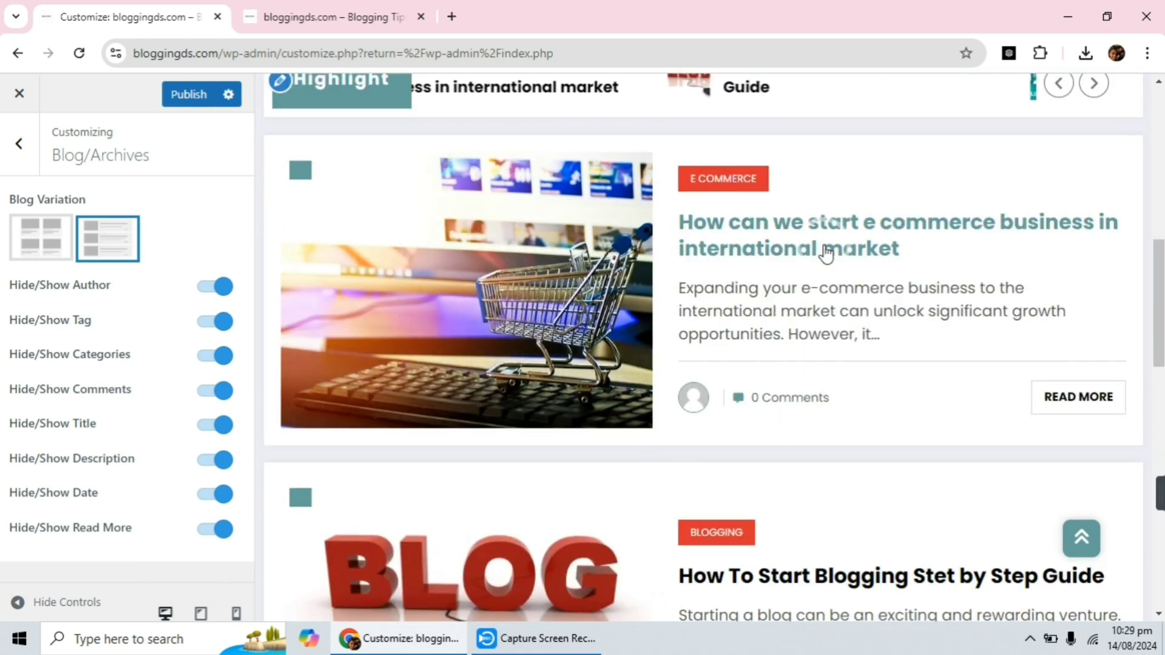
pyautogui.click(432, 298)
pyautogui.scroll(-10, 484, 332)
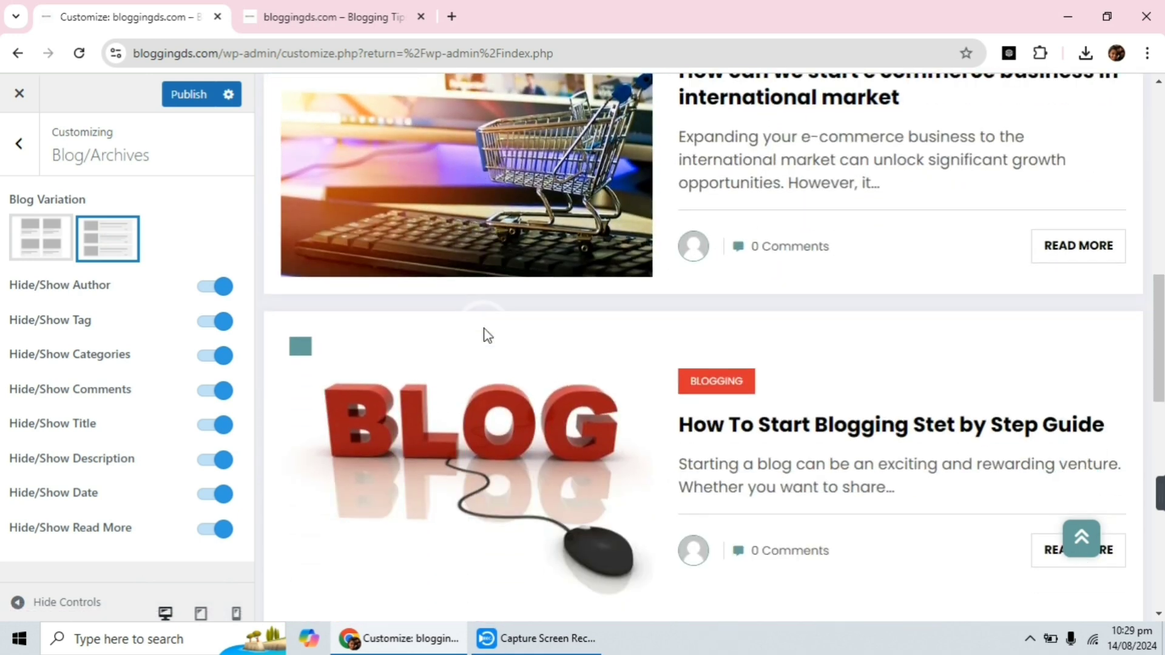
pyautogui.click(668, 300)
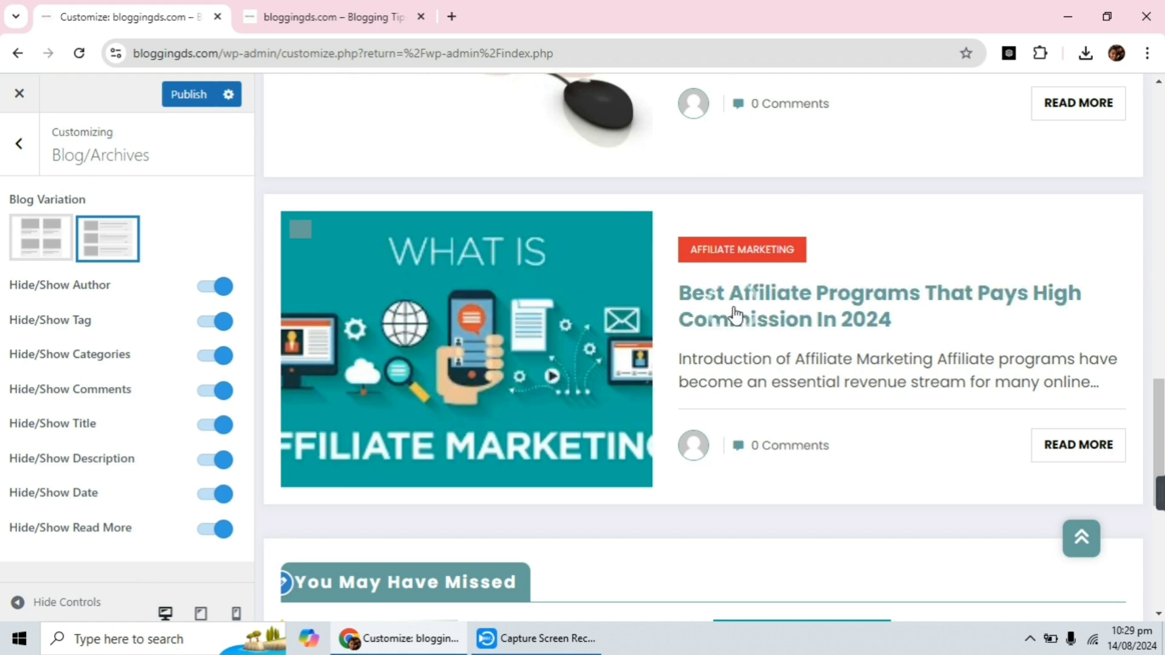
pyautogui.click(493, 372)
pyautogui.scroll(4, 503, 332)
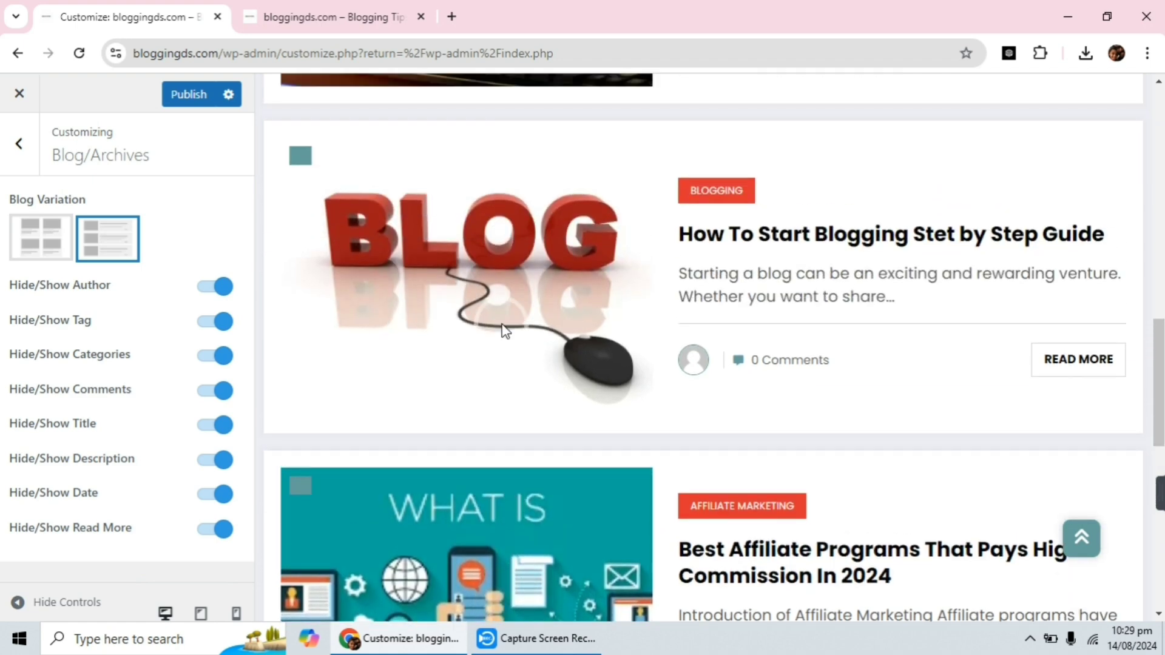
# Publish the list layout and check the blog posts on the reloaded live homepage
pyautogui.click(191, 97)
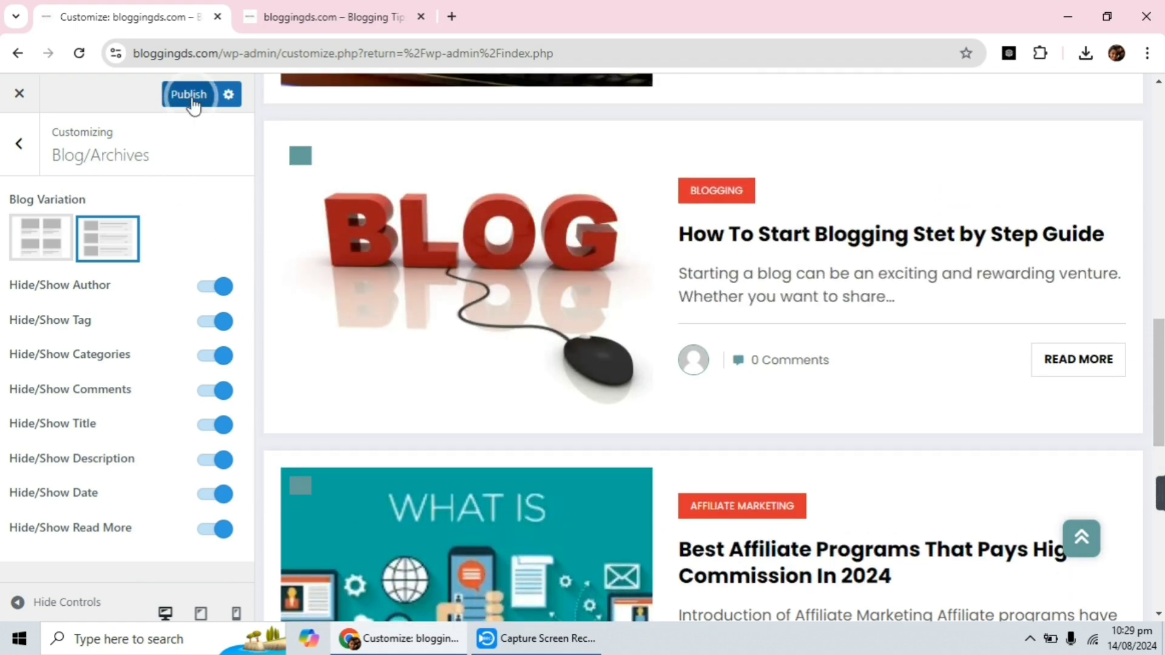
pyautogui.click(338, 17)
pyautogui.click(248, 169)
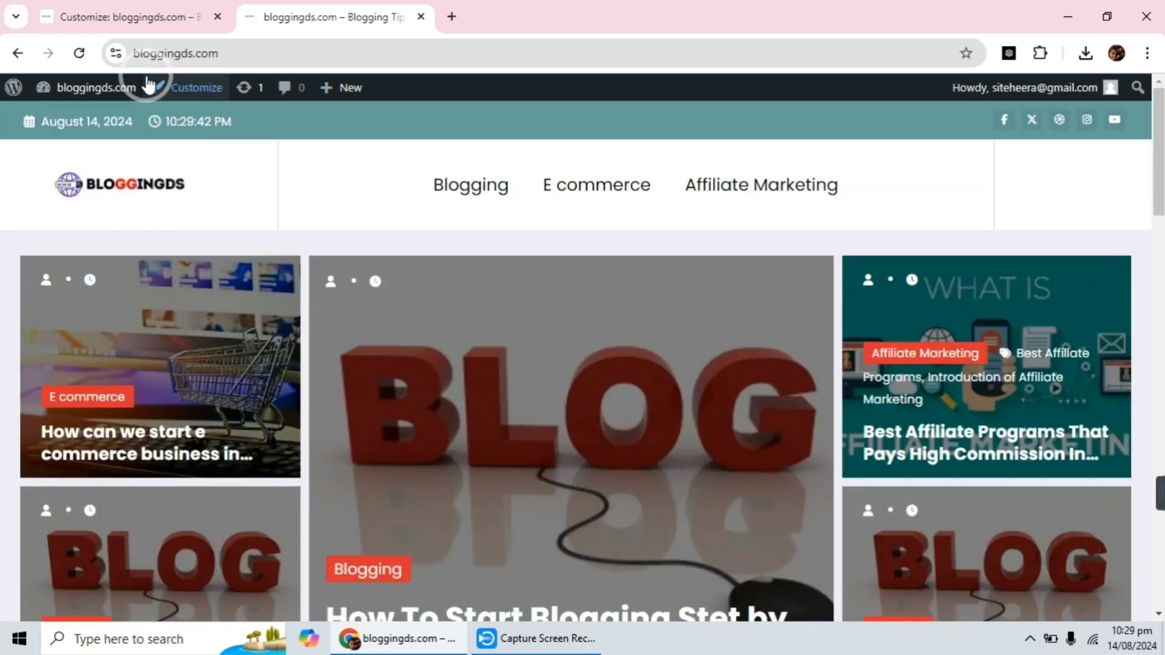
pyautogui.scroll(-15, 537, 315)
pyautogui.scroll(10, 537, 315)
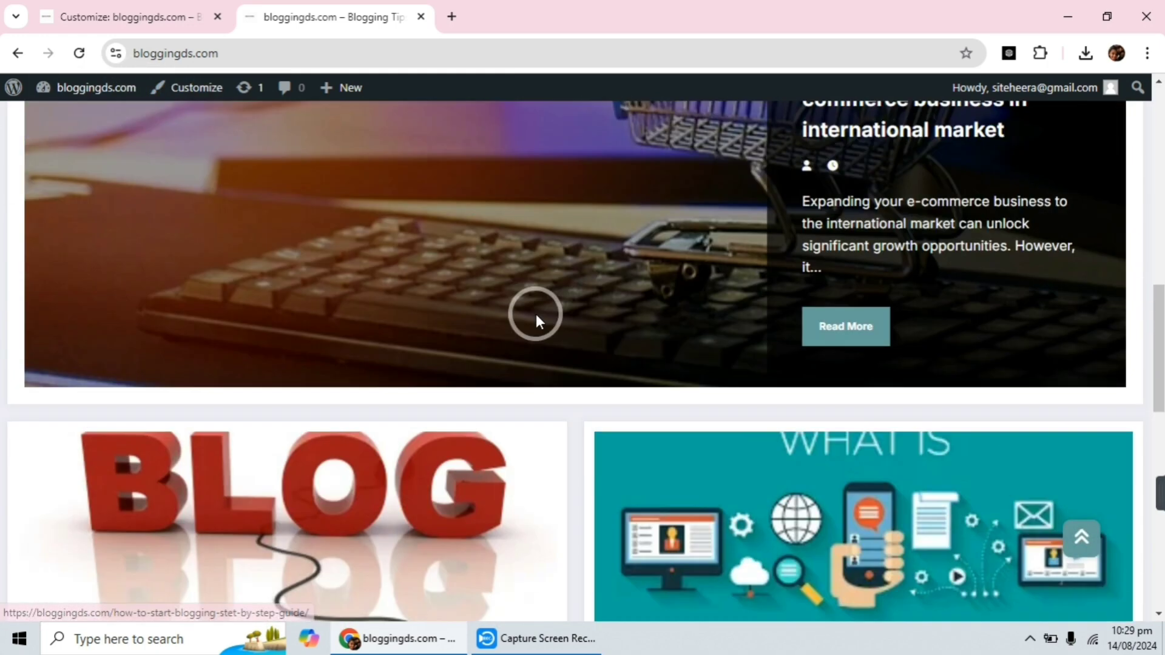
pyautogui.click(79, 53)
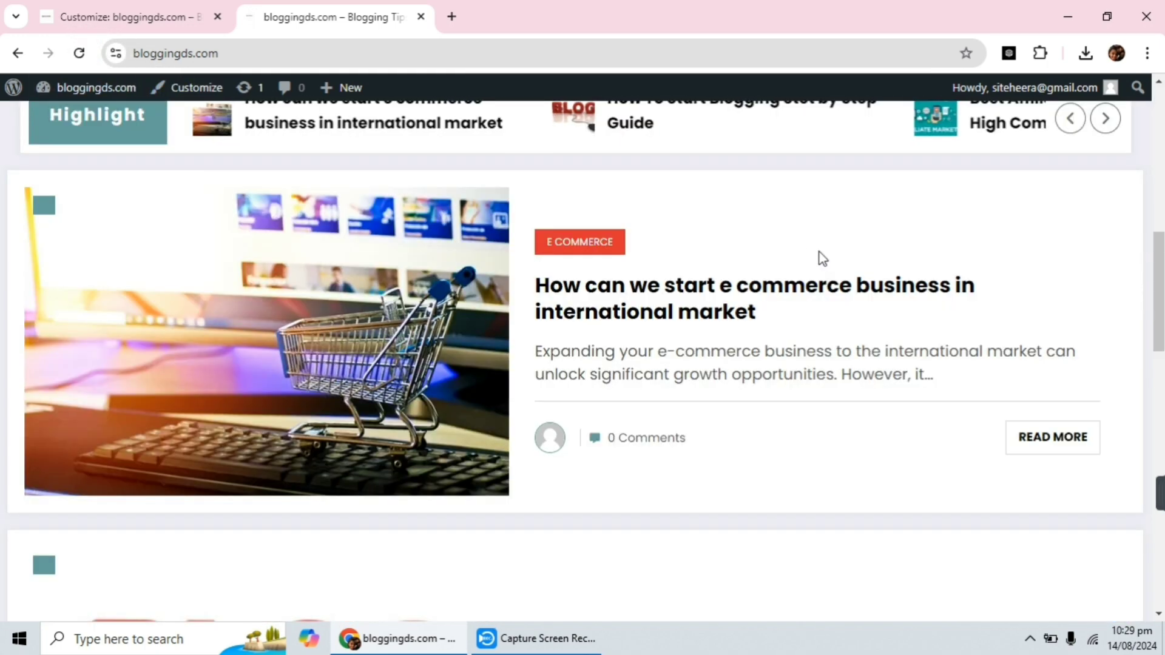
pyautogui.scroll(-10, 800, 245)
pyautogui.scroll(12, 681, 352)
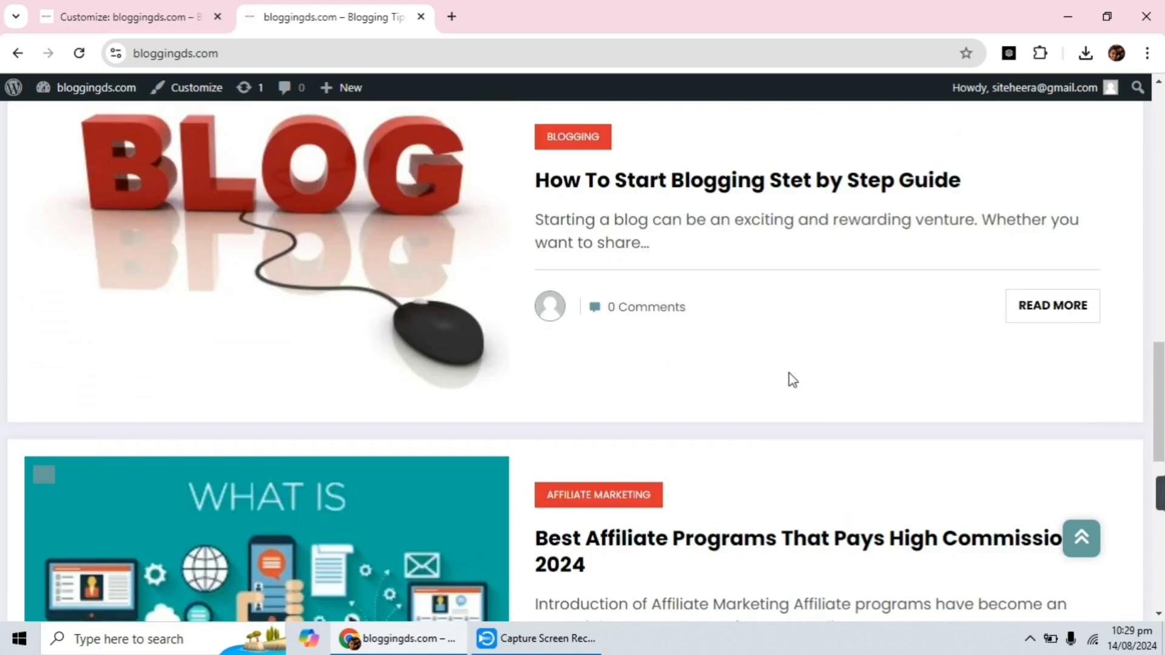
# Look through the list-style blog posts on the live homepage
pyautogui.scroll(-4, 697, 432)
pyautogui.scroll(-5, 682, 364)
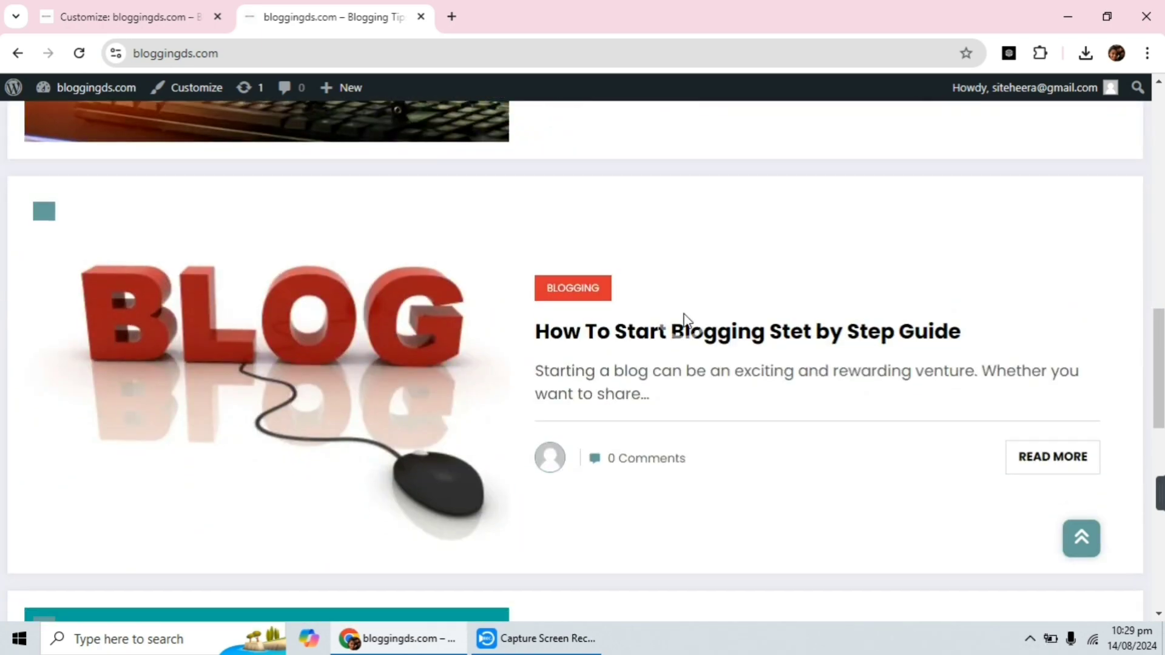
pyautogui.scroll(5, 681, 326)
# Return to the Customizer's Blog/Archives settings, hide the post author to test it and show it again
pyautogui.click(109, 8)
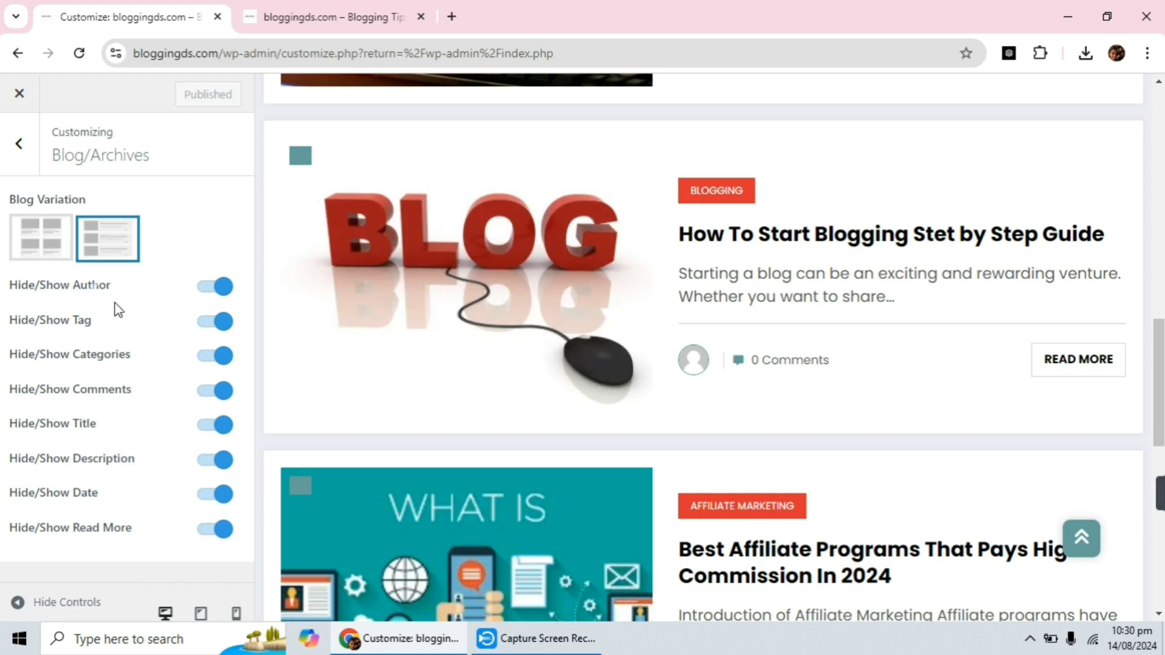
pyautogui.click(209, 289)
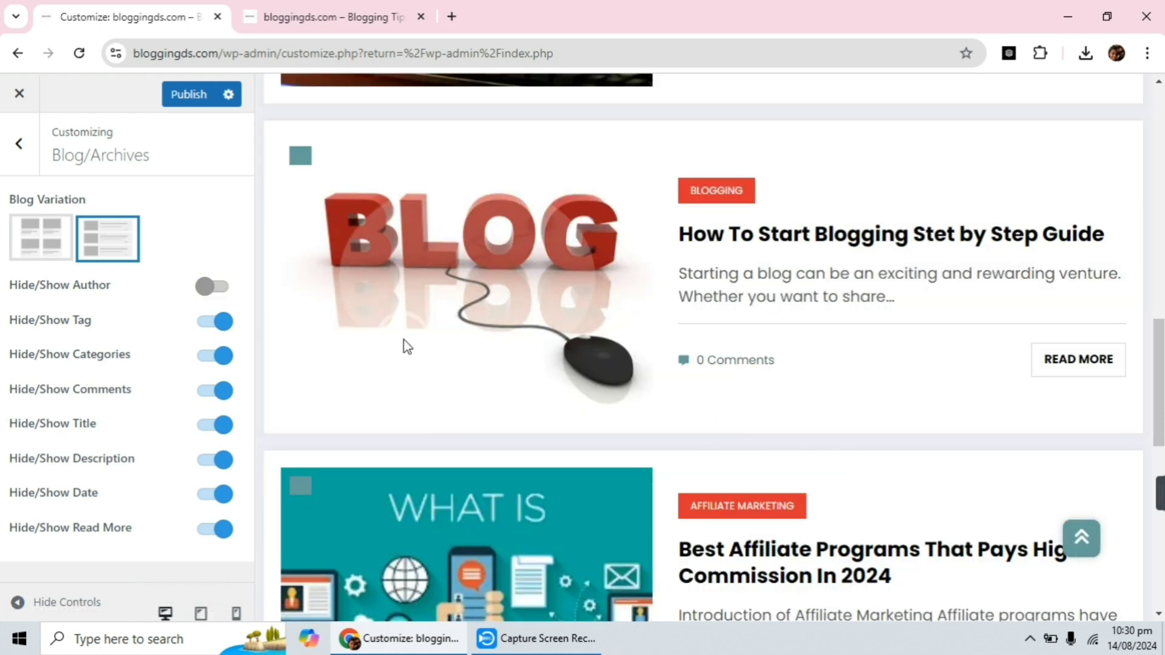
pyautogui.click(217, 285)
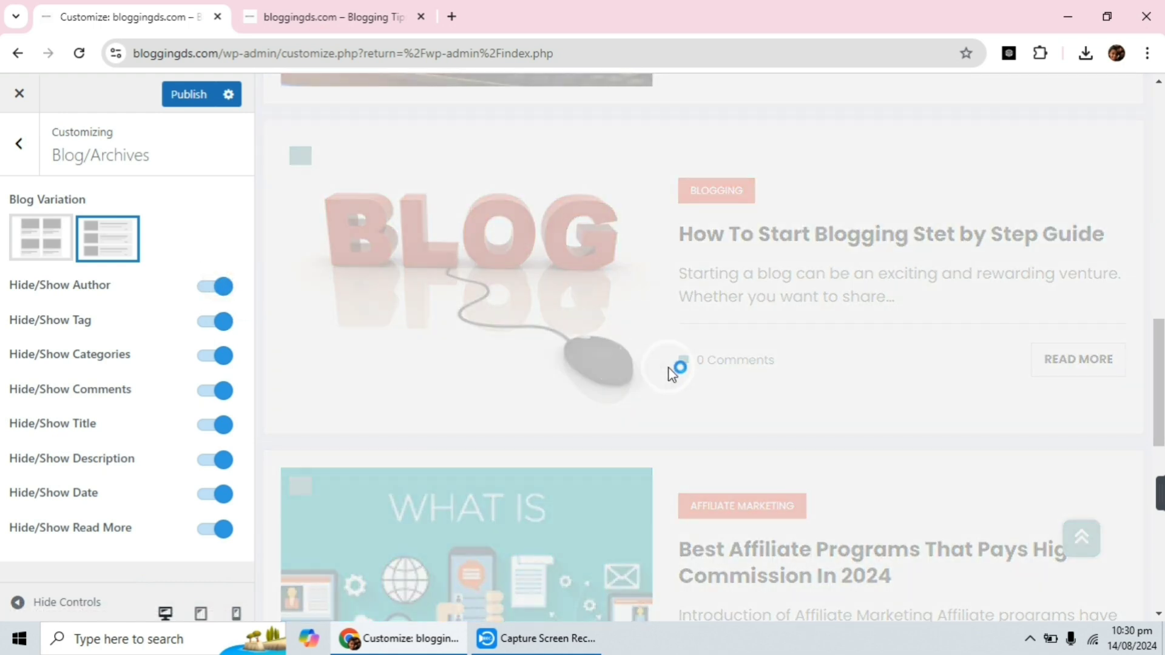
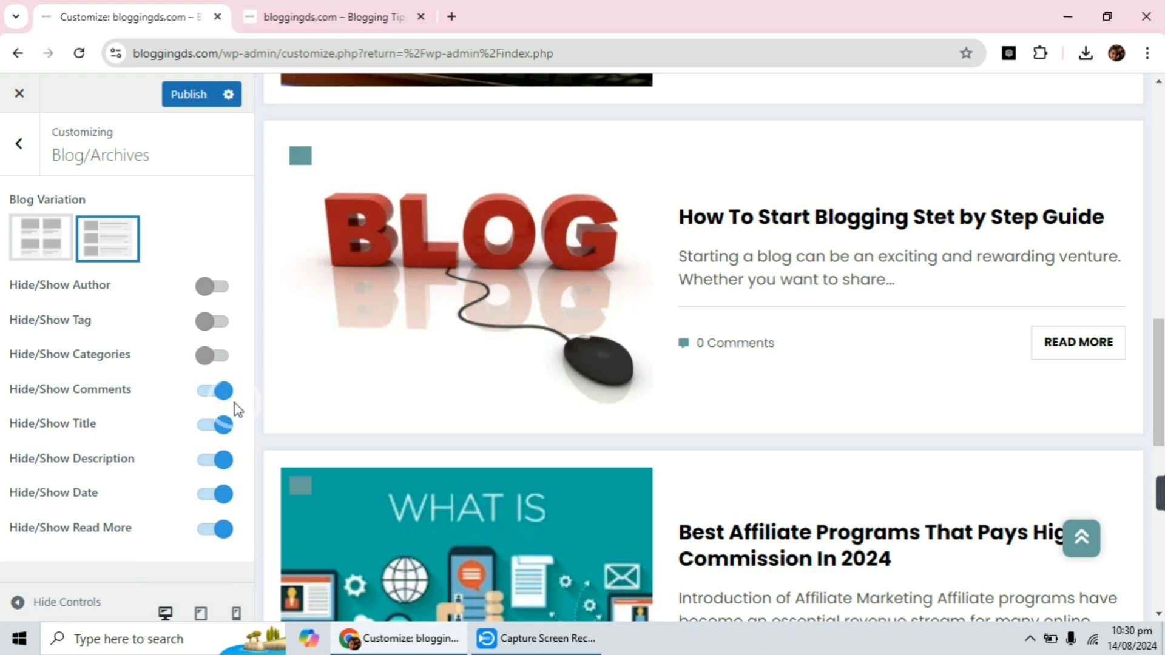
# Hide the blog posts' comments, title, description, date and Read More, and check the posts in the preview
pyautogui.click(209, 397)
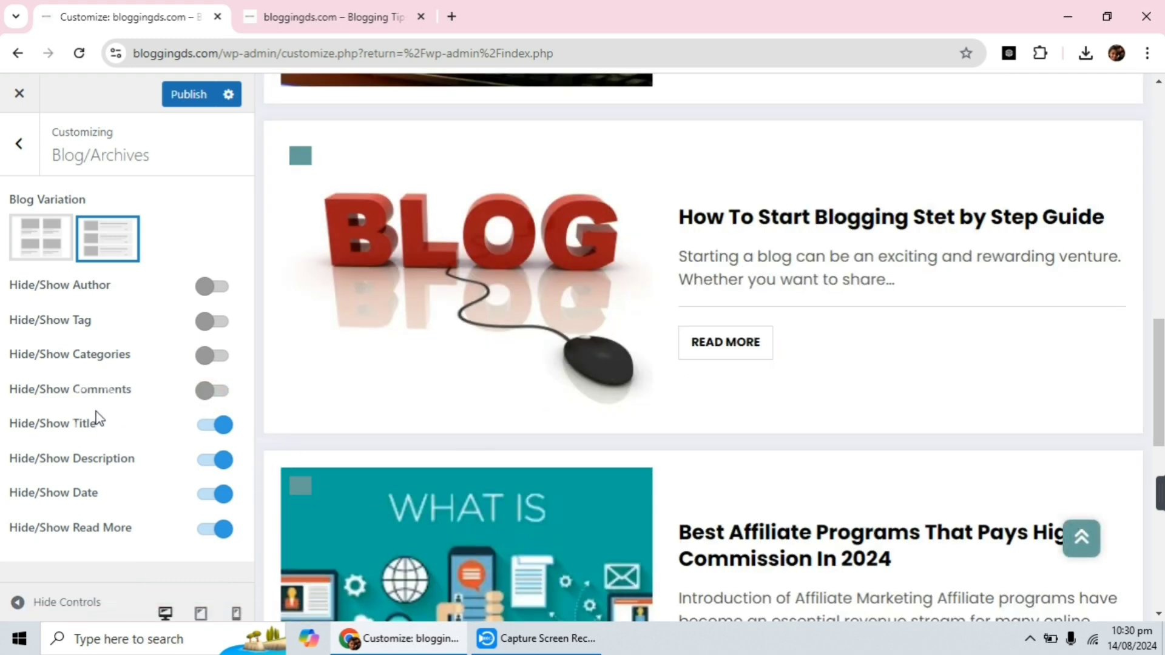
pyautogui.click(210, 426)
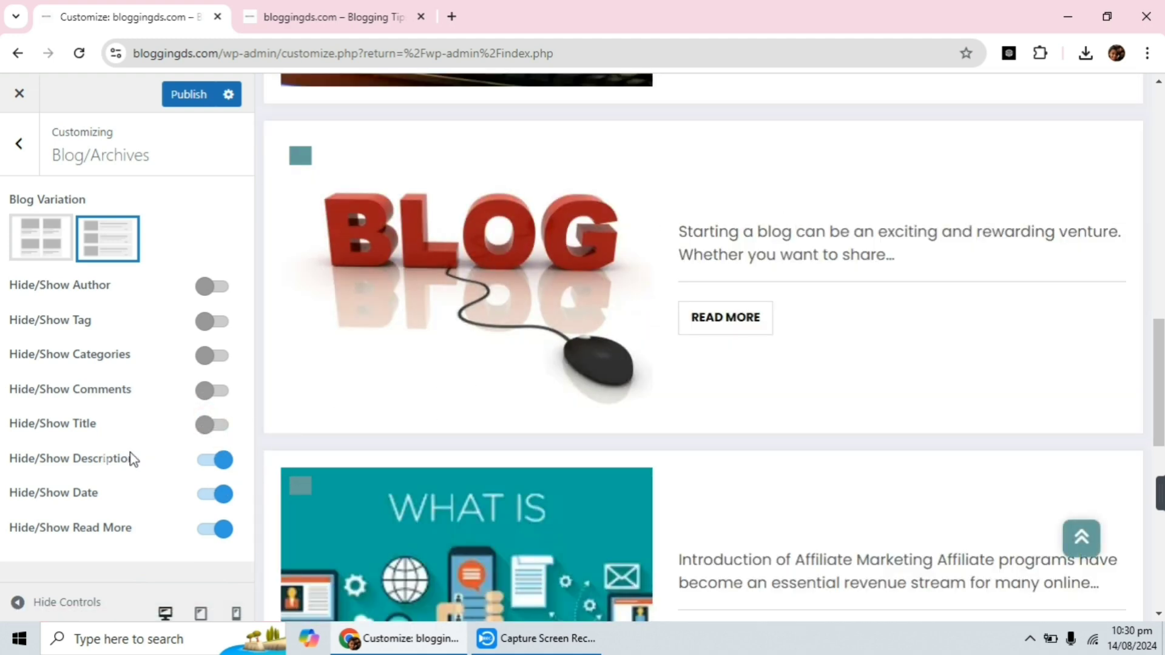
pyautogui.click(207, 462)
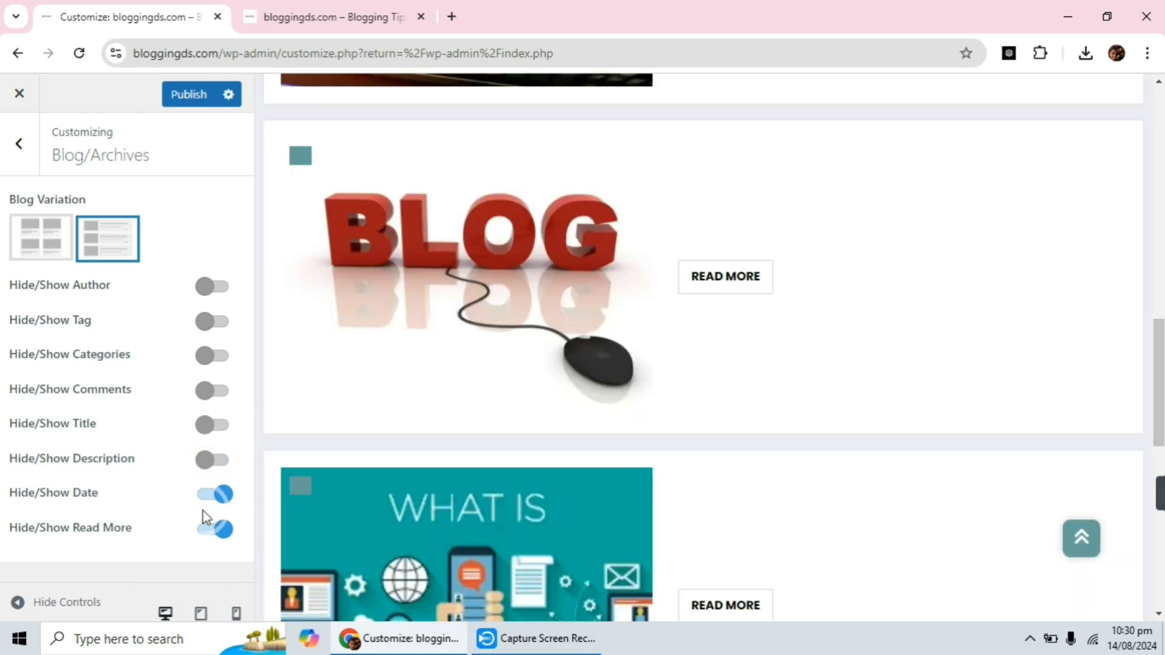
pyautogui.click(207, 501)
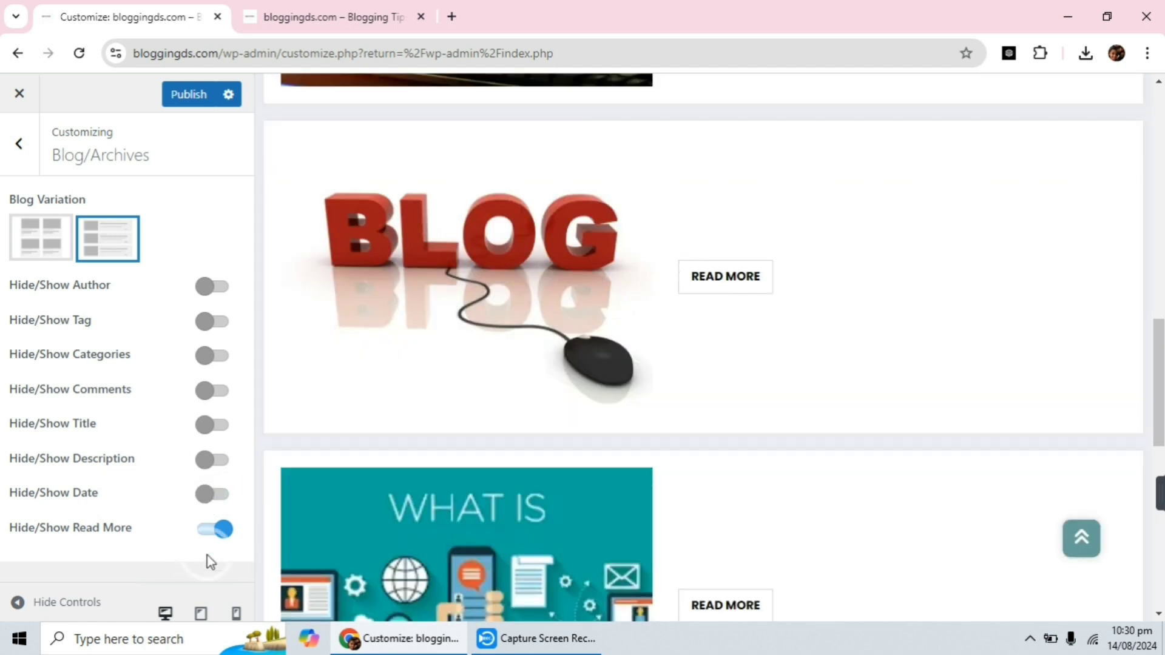
pyautogui.click(205, 529)
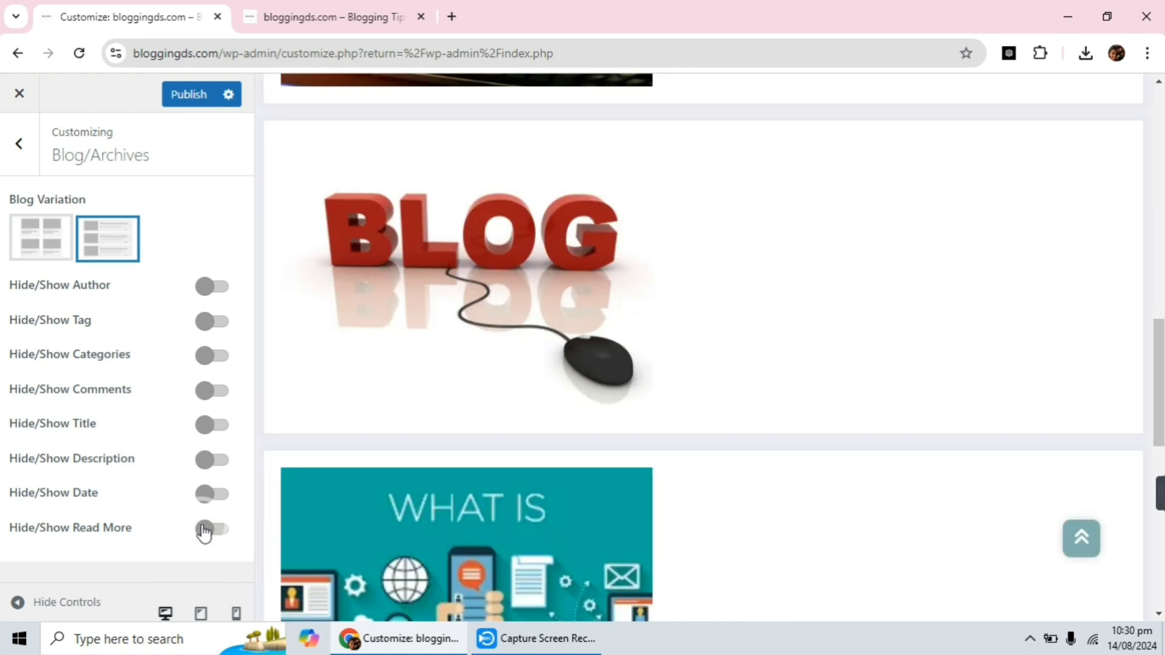
pyautogui.scroll(-6, 710, 307)
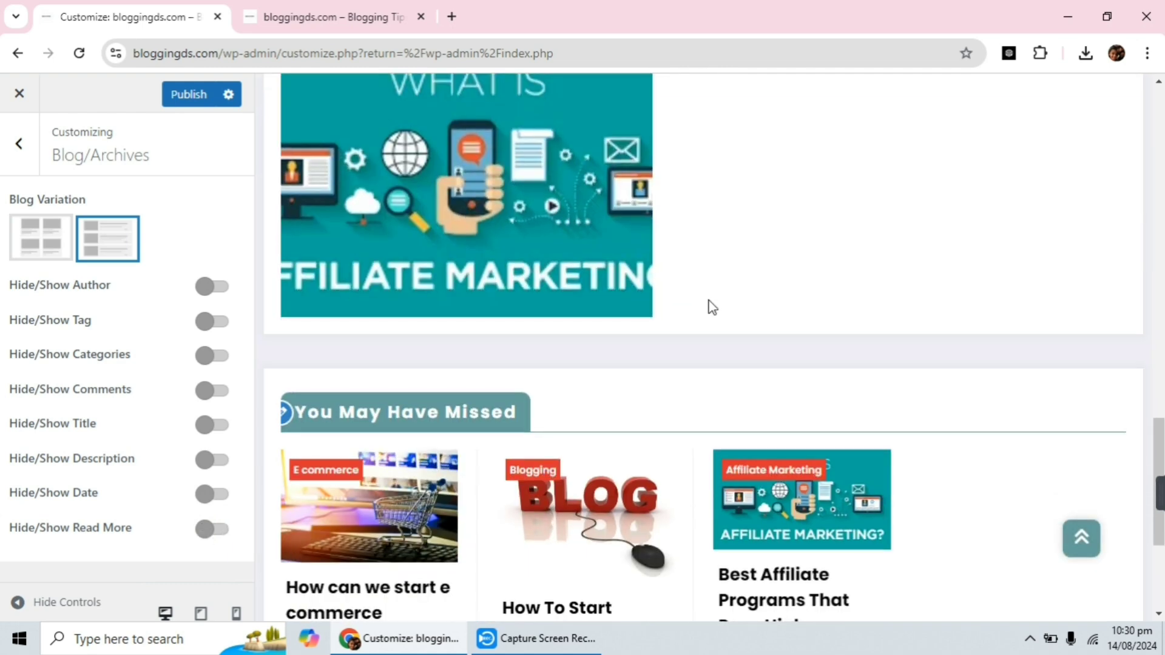
pyautogui.scroll(7, 710, 306)
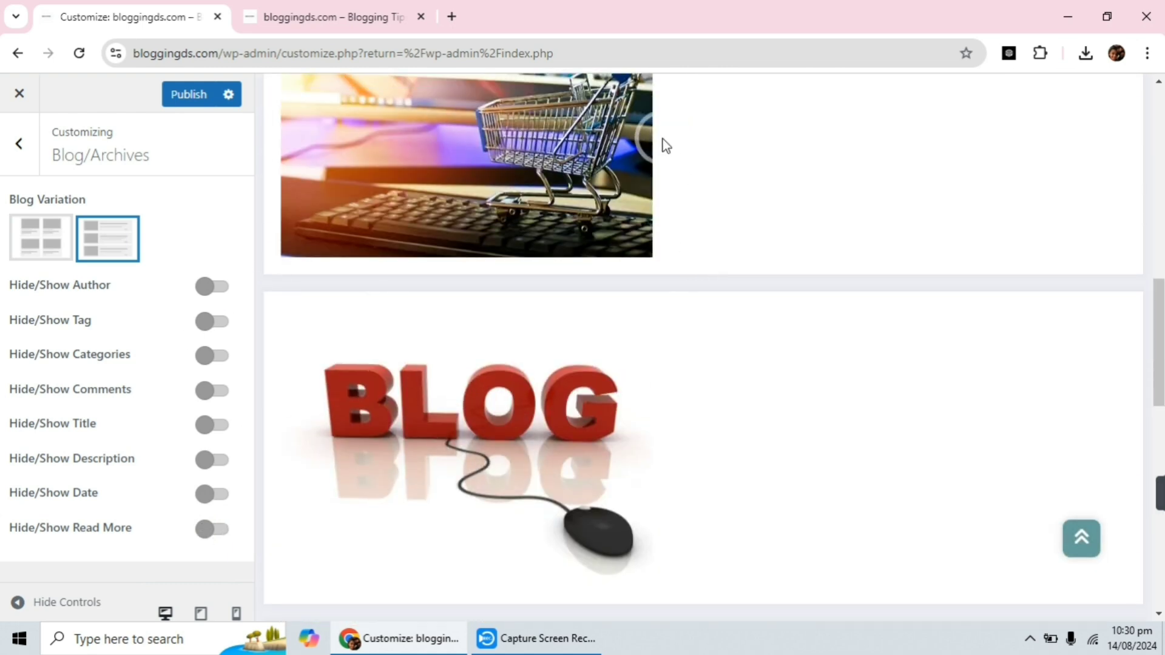
# Show the author, tag, categories, comments, title, description, date and Read More on the blog posts again
pyautogui.click(228, 288)
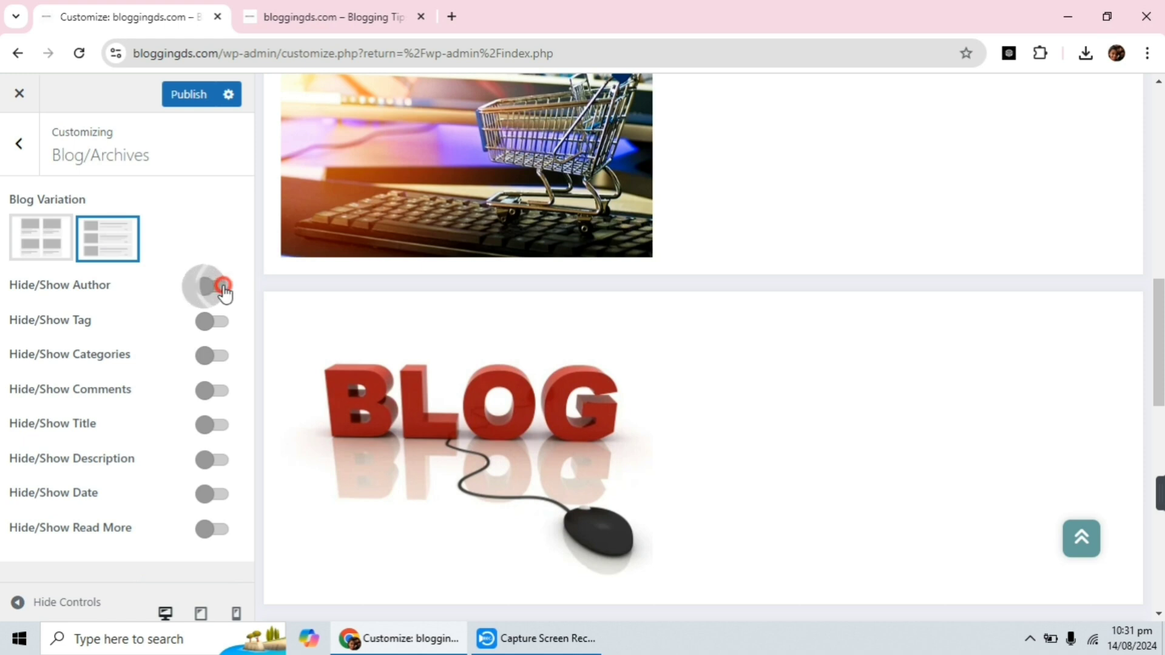
pyautogui.click(217, 323)
pyautogui.click(210, 357)
pyautogui.click(218, 393)
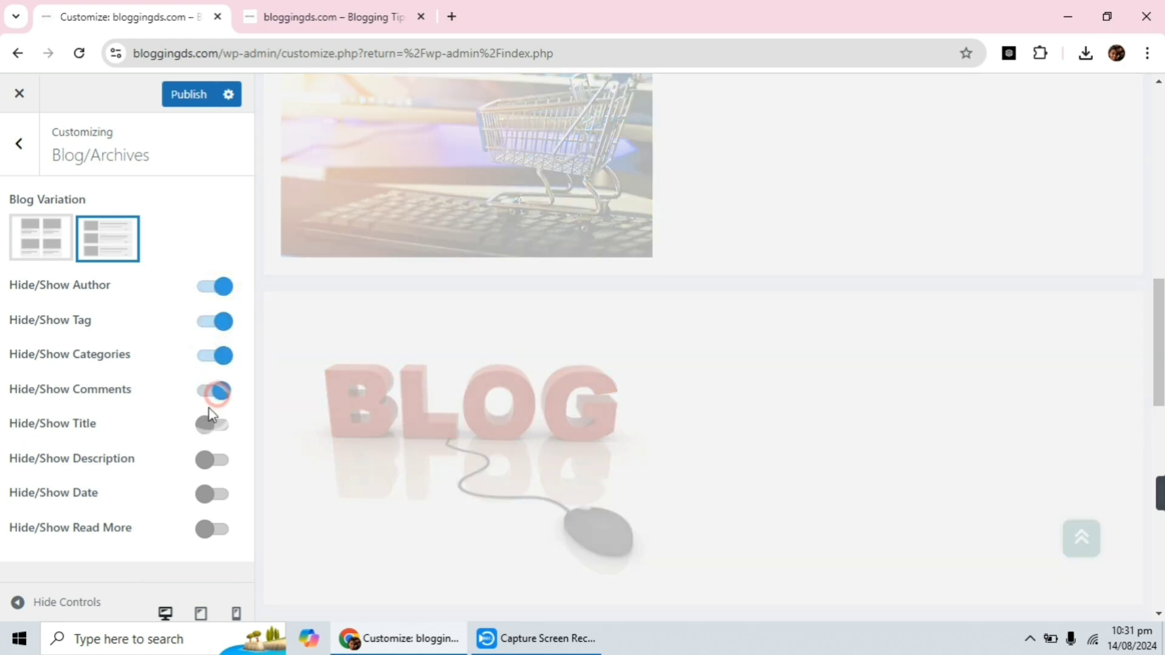
pyautogui.click(213, 426)
pyautogui.click(214, 461)
pyautogui.click(218, 493)
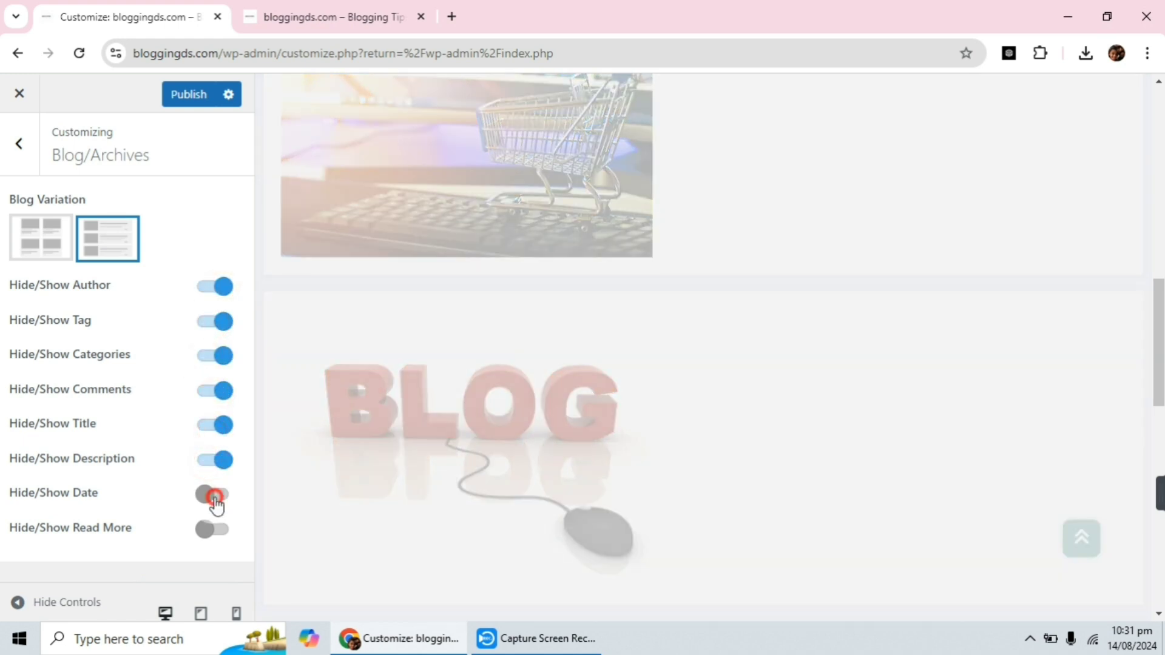
pyautogui.click(208, 527)
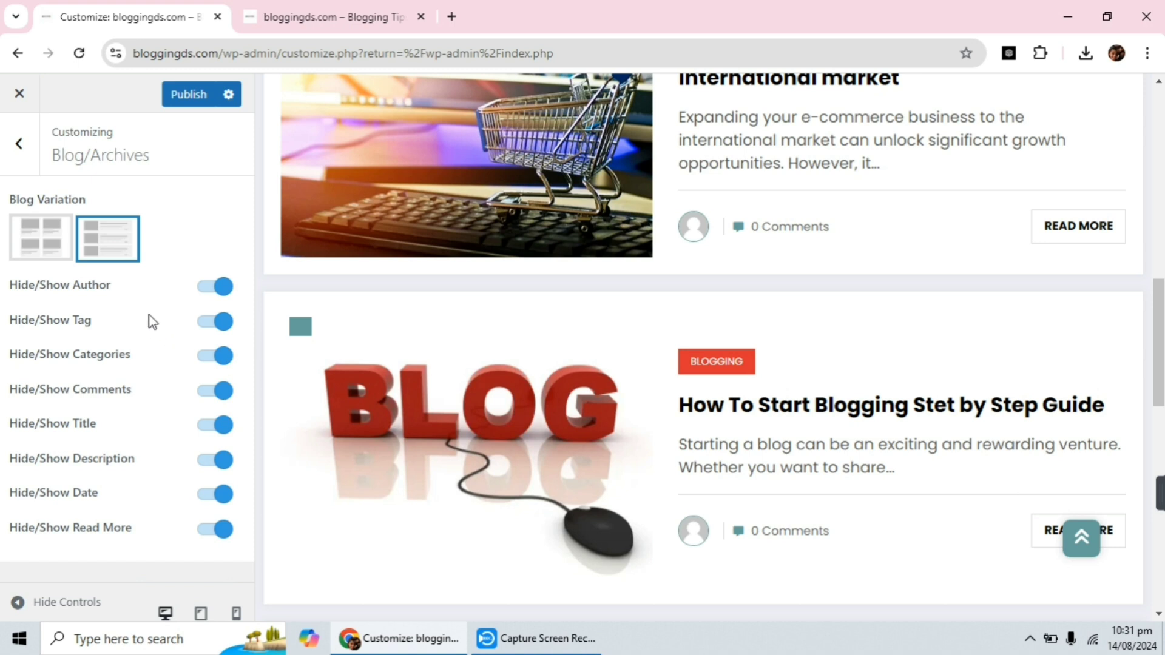
# Publish the Blog/Archives settings and open the Single Post settings
pyautogui.click(200, 101)
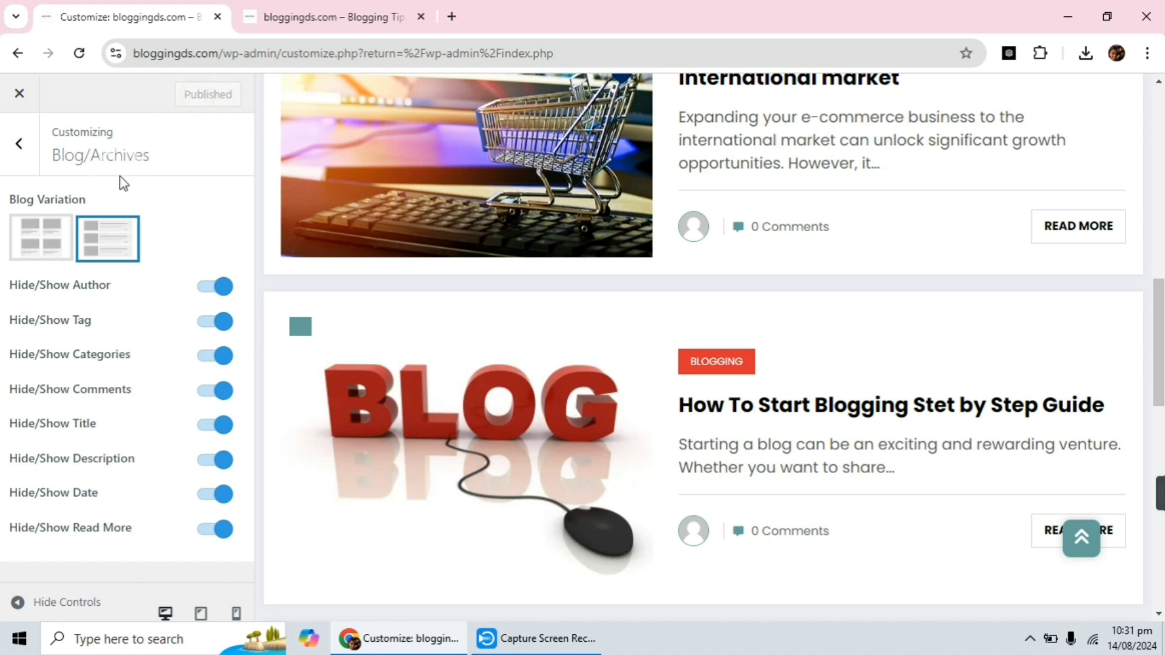
pyautogui.click(21, 163)
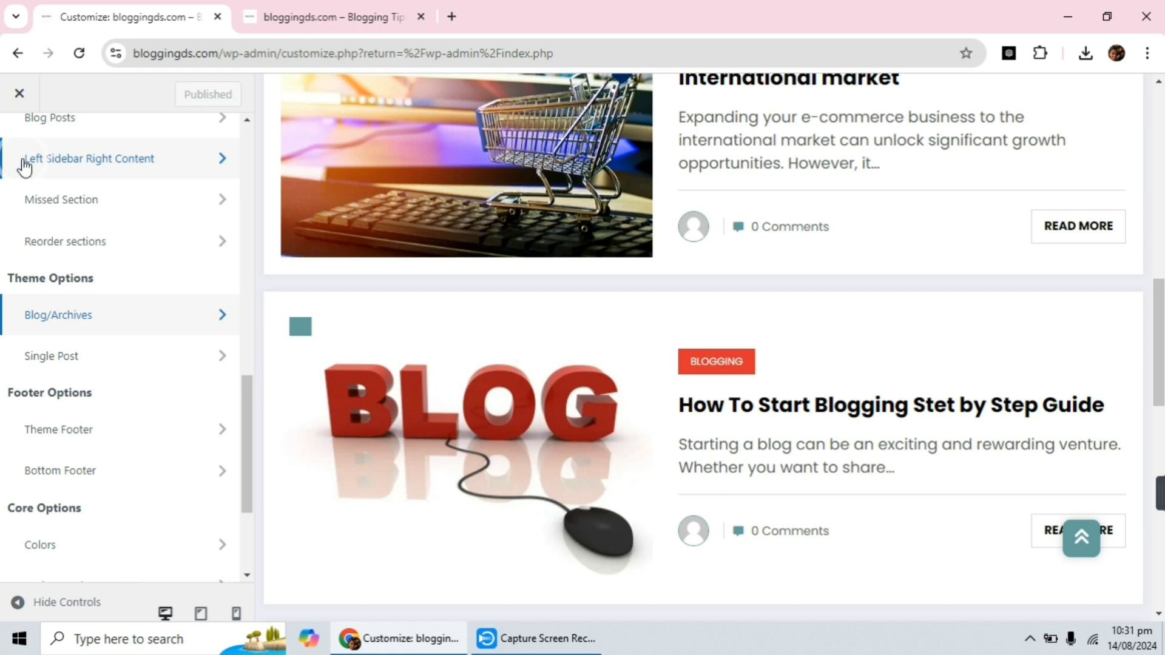
pyautogui.click(100, 369)
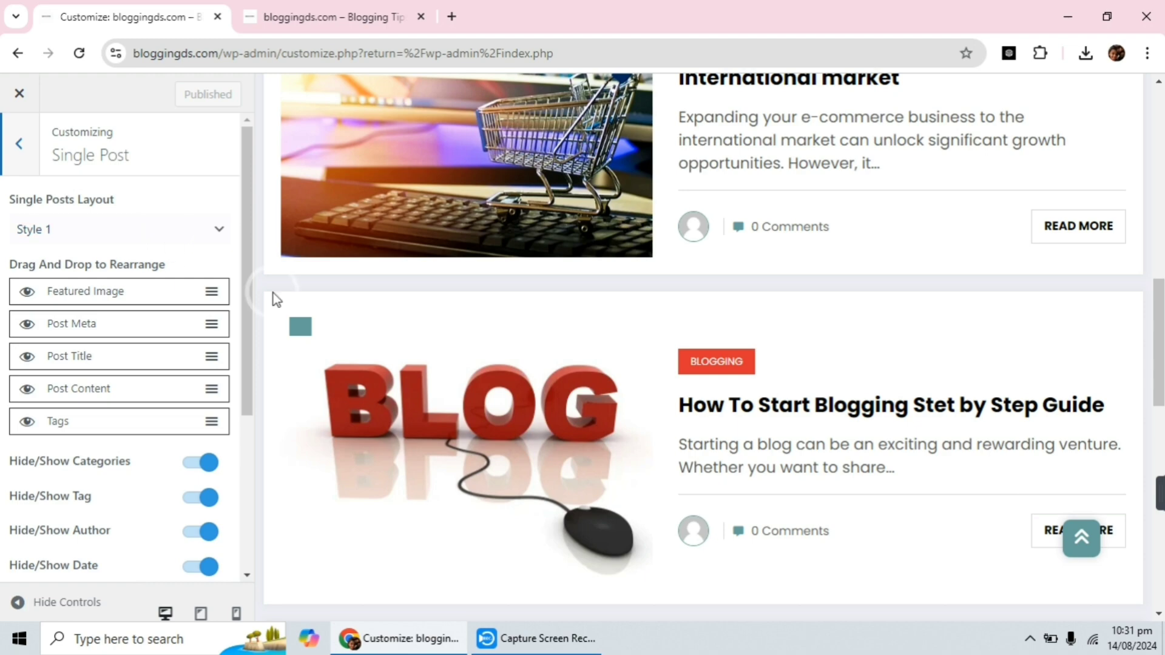
# Open the post "How can we start e commerce business in international market" in the preview and examine its layout
pyautogui.scroll(5, 555, 239)
pyautogui.scroll(-5, 557, 247)
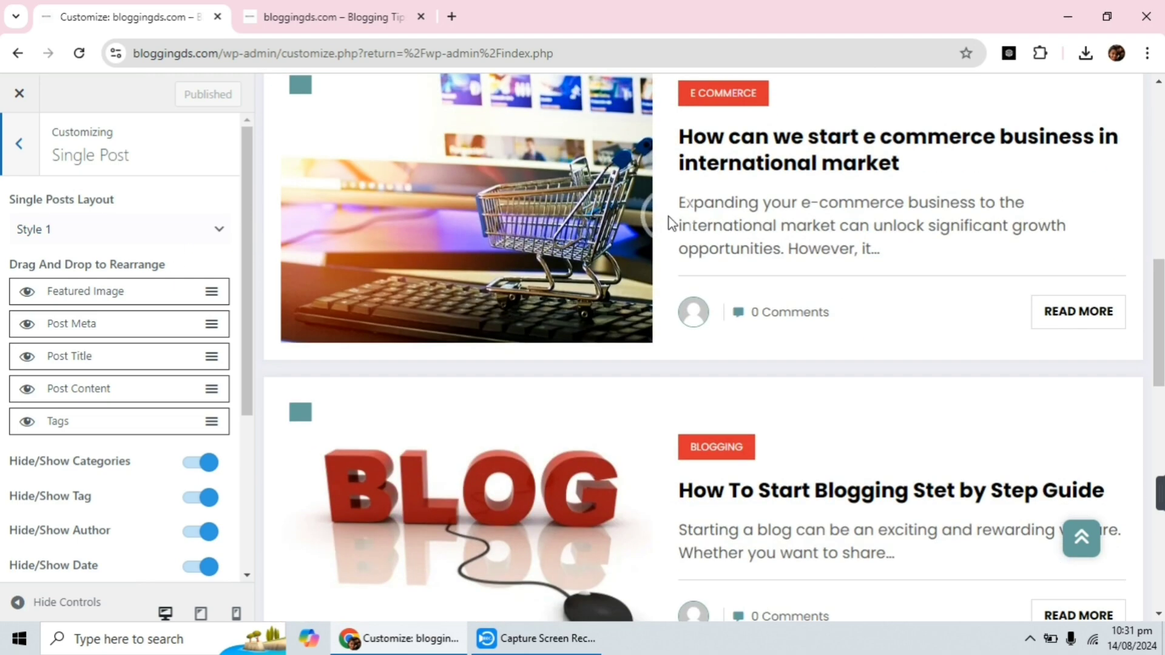
pyautogui.click(753, 141)
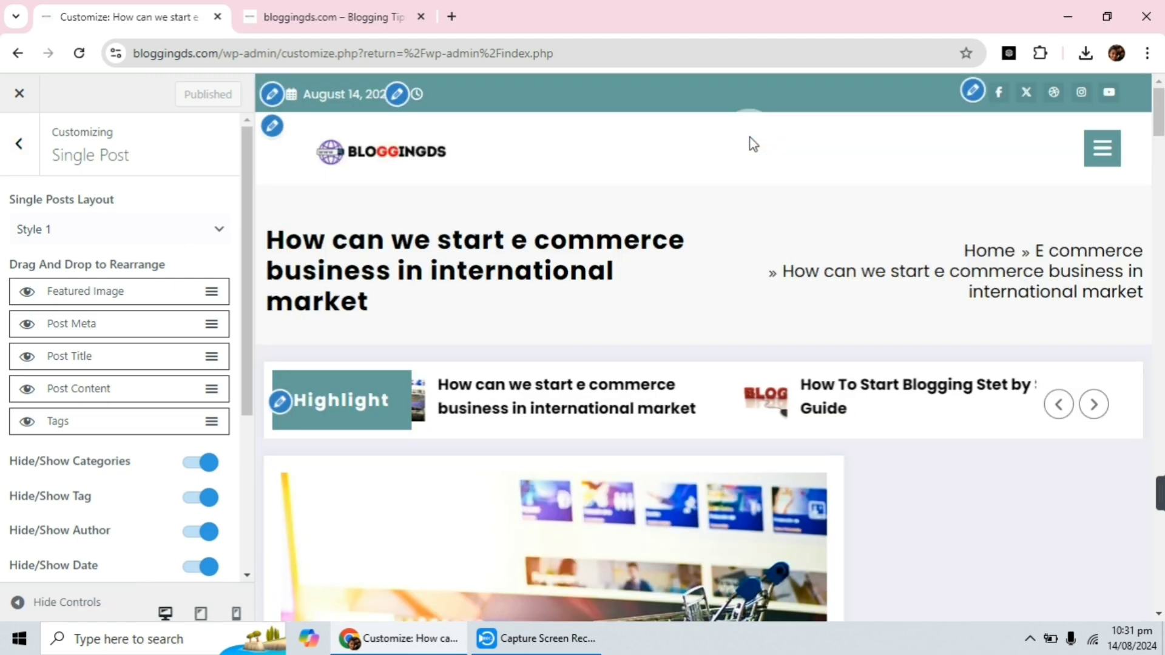
pyautogui.scroll(-10, 632, 290)
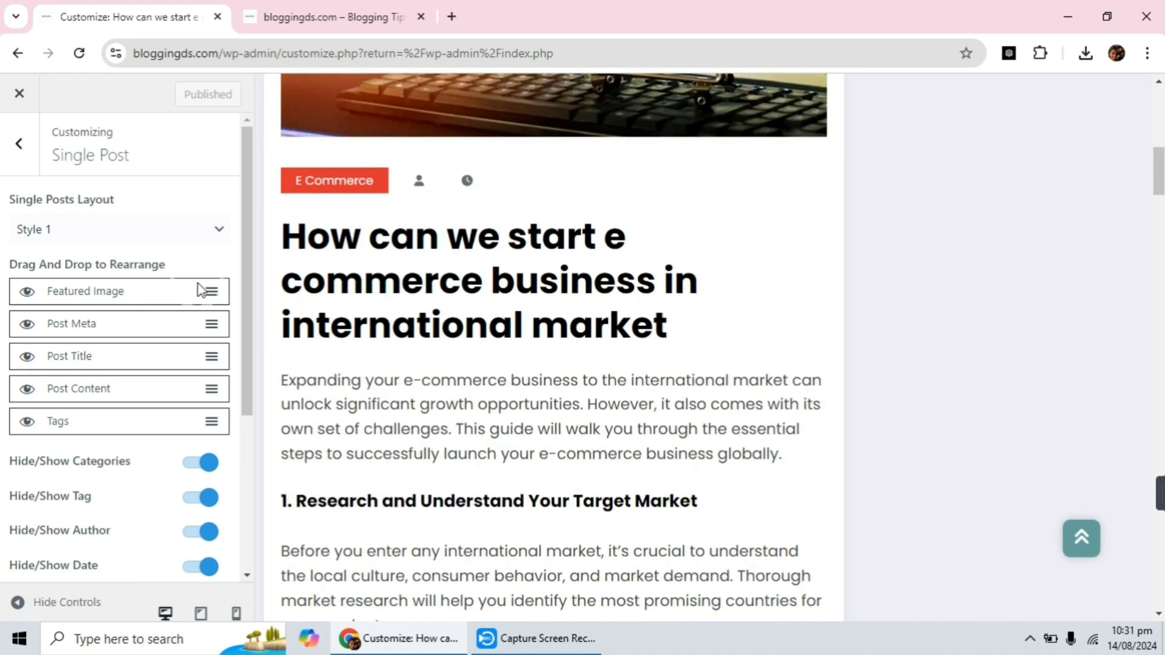
# Try Style 2 as the Single Posts Layout, compare it in the preview and set it back to Style 1
pyautogui.click(156, 241)
pyautogui.click(109, 269)
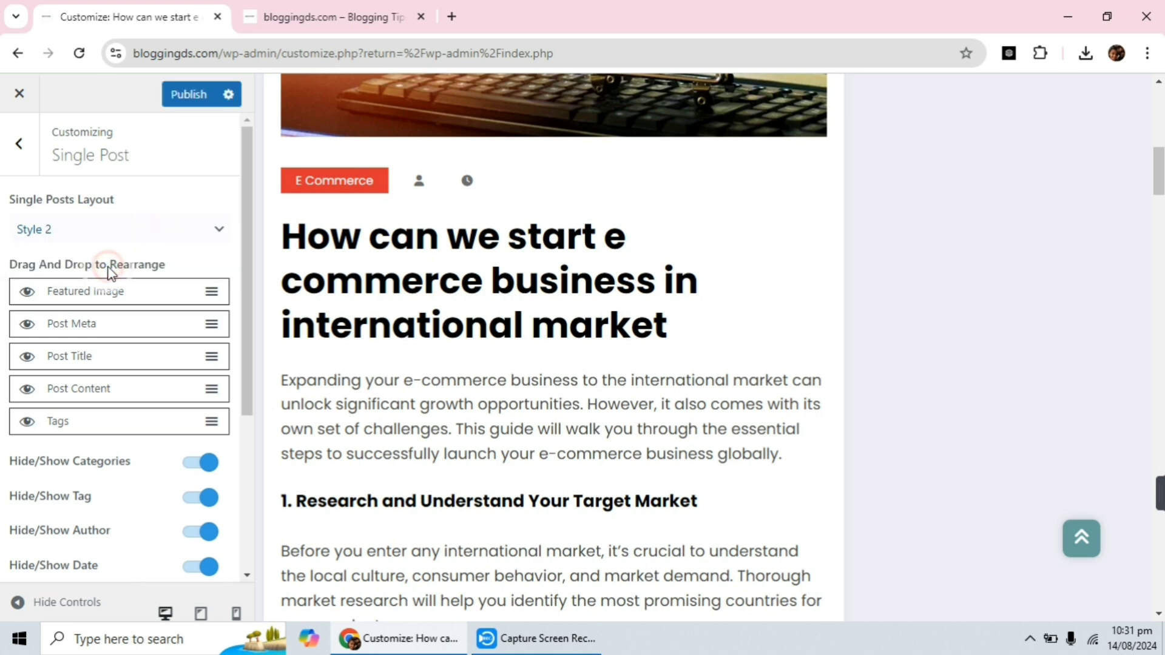
pyautogui.scroll(3, 650, 325)
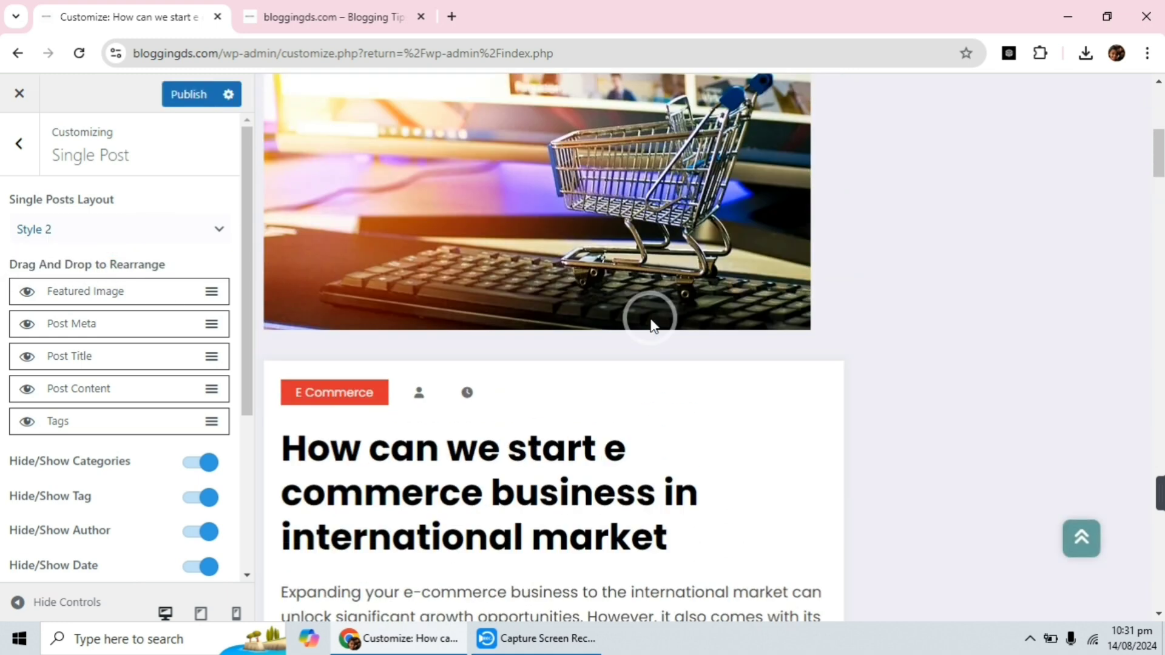
pyautogui.scroll(1, 650, 324)
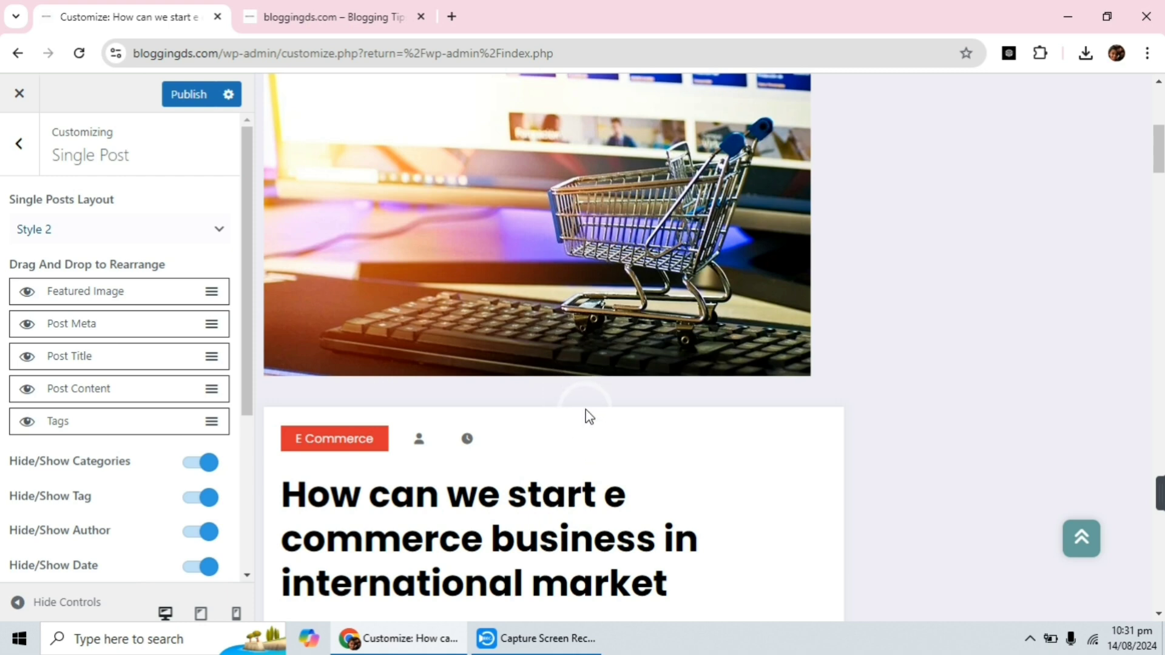
pyautogui.click(96, 234)
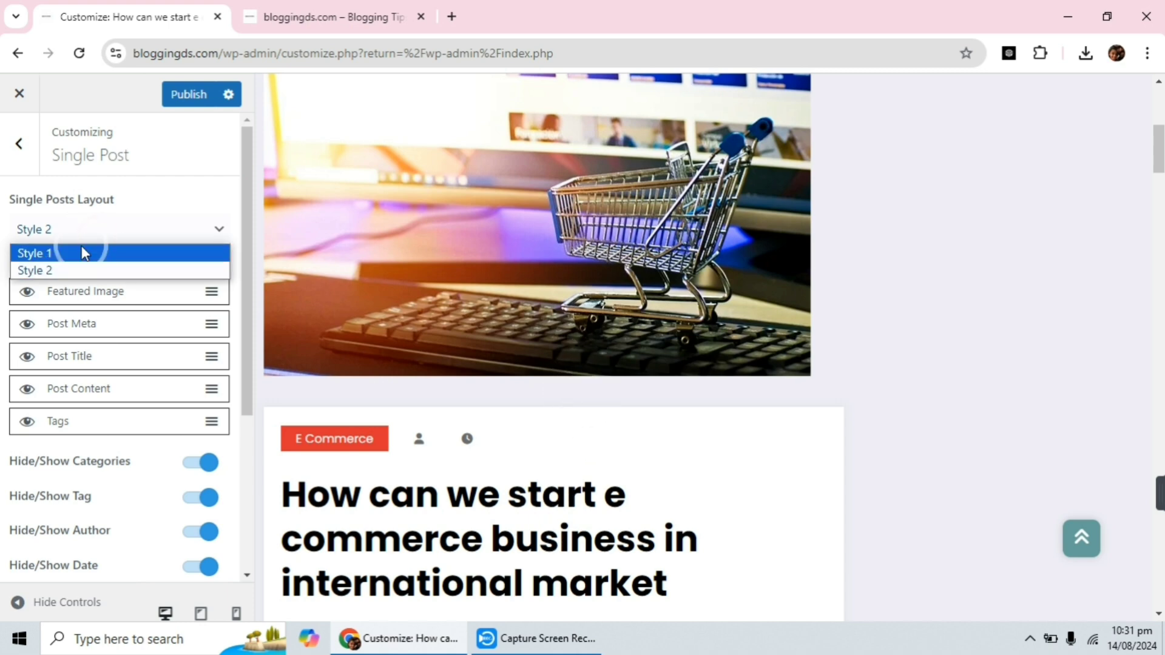
pyautogui.click(84, 252)
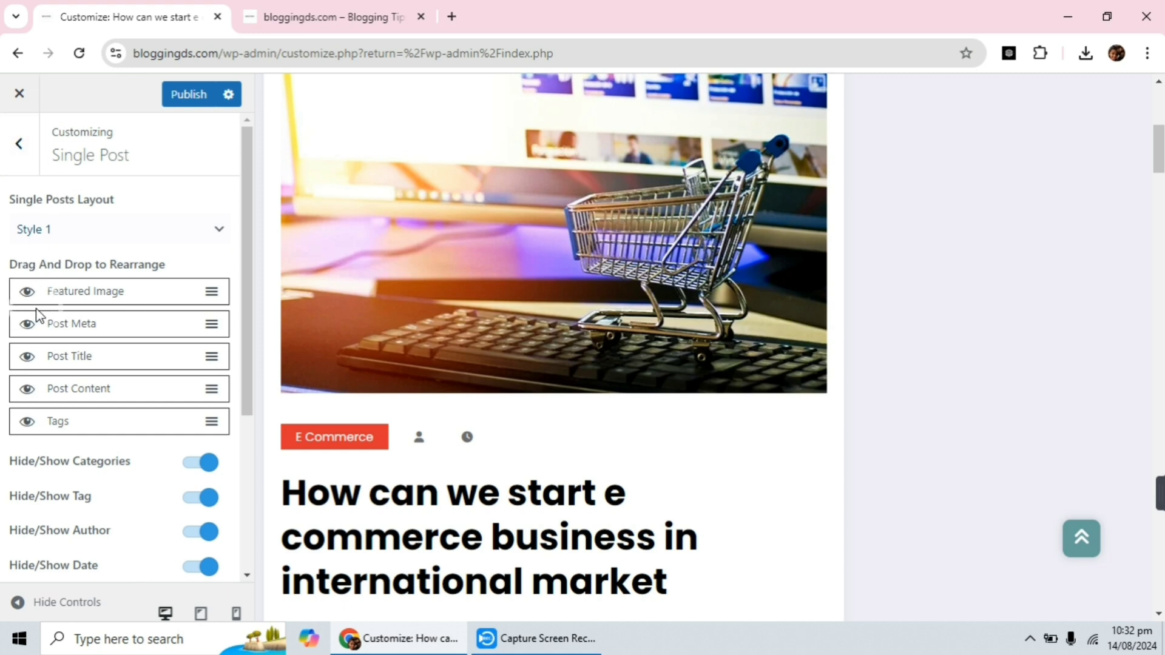
# Hide the Featured Image of the single post, check the effect in the preview and show it again
pyautogui.click(28, 289)
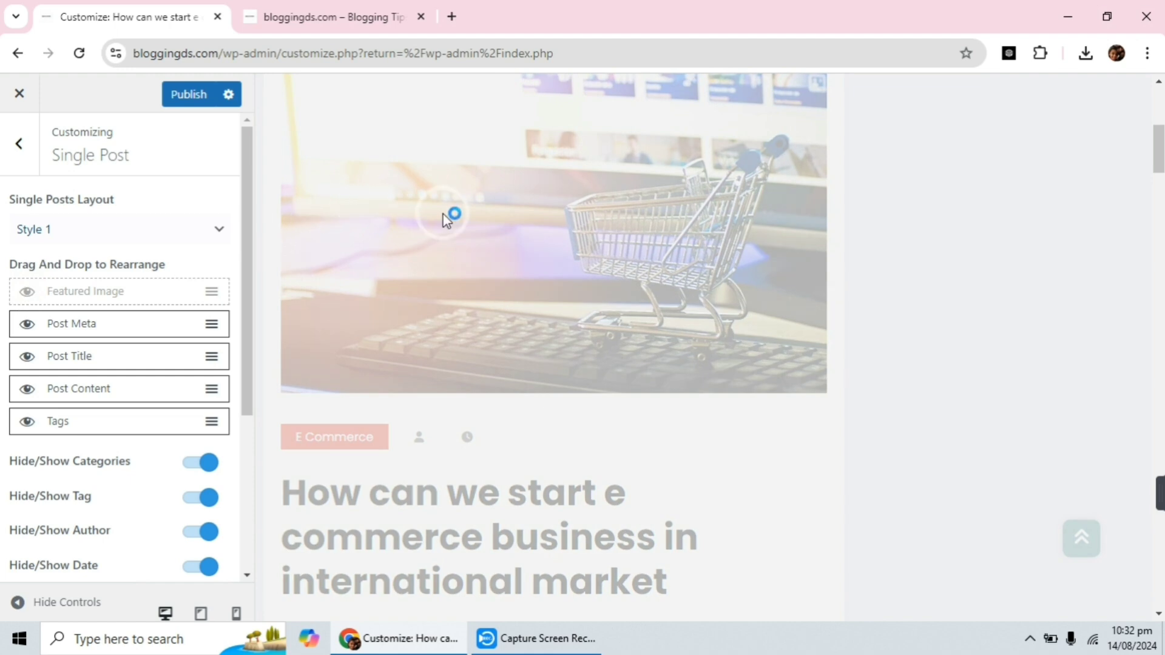
pyautogui.scroll(3, 560, 239)
pyautogui.scroll(-12, 559, 238)
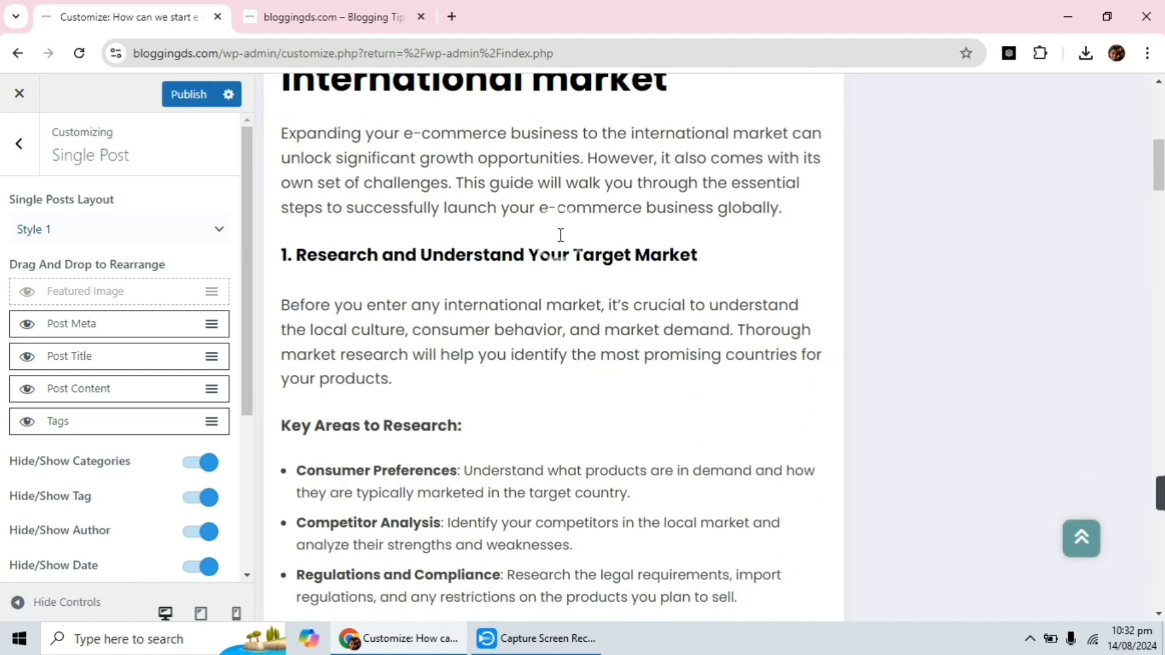
pyautogui.scroll(5, 545, 262)
pyautogui.scroll(1, 544, 261)
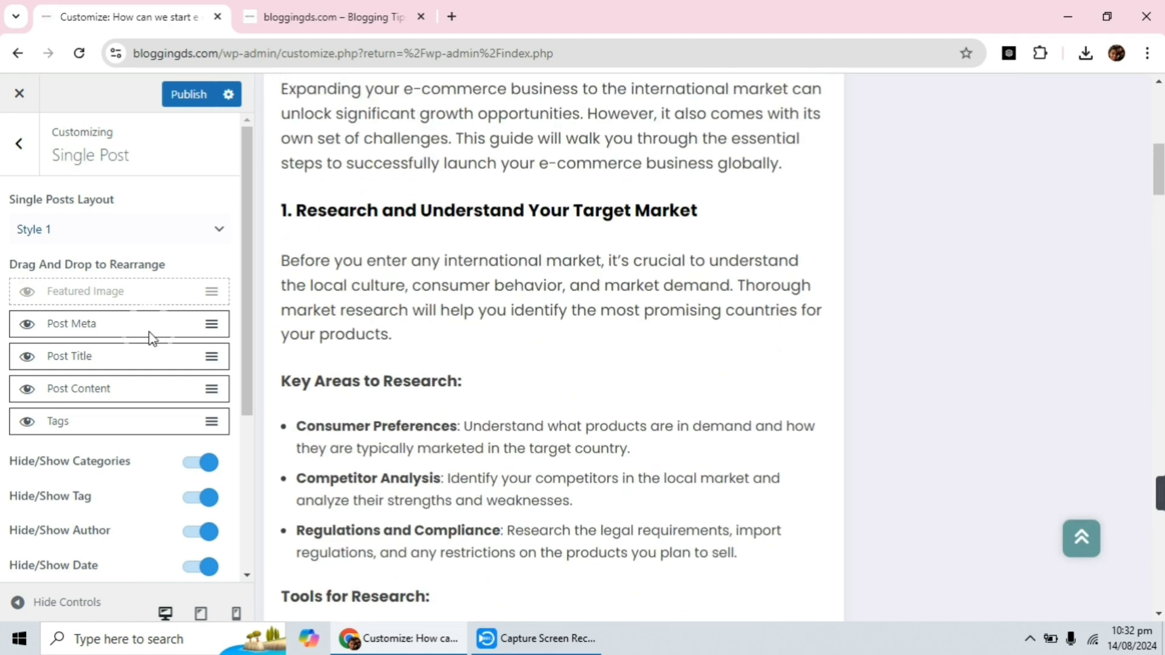
pyautogui.click(28, 294)
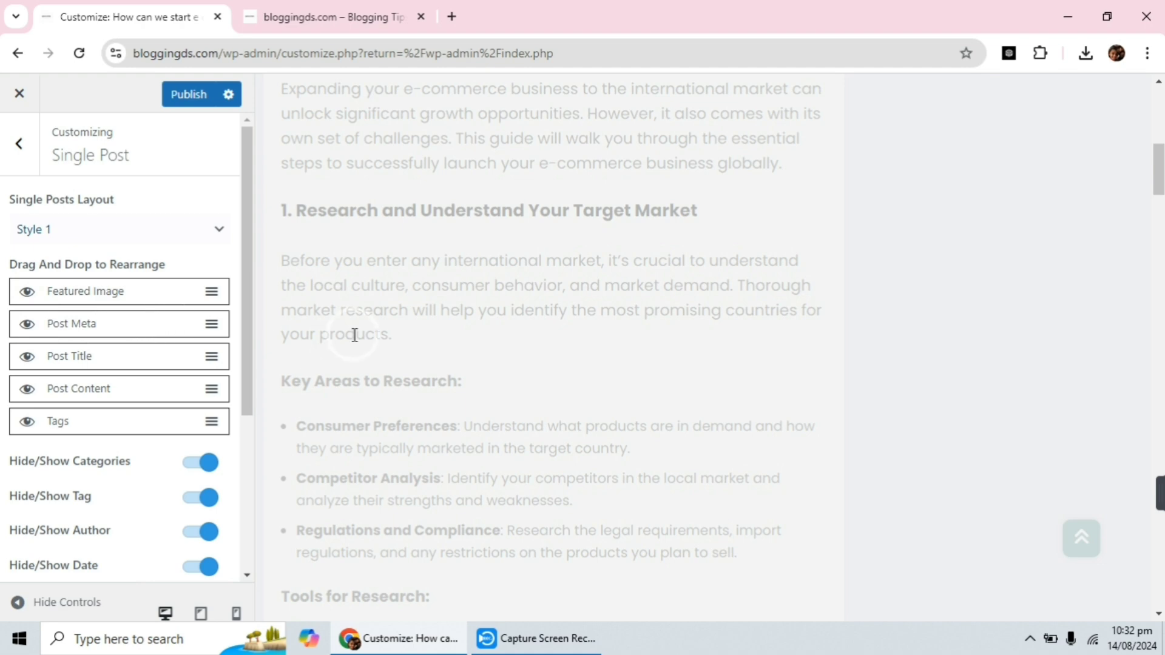
pyautogui.scroll(-2, 520, 296)
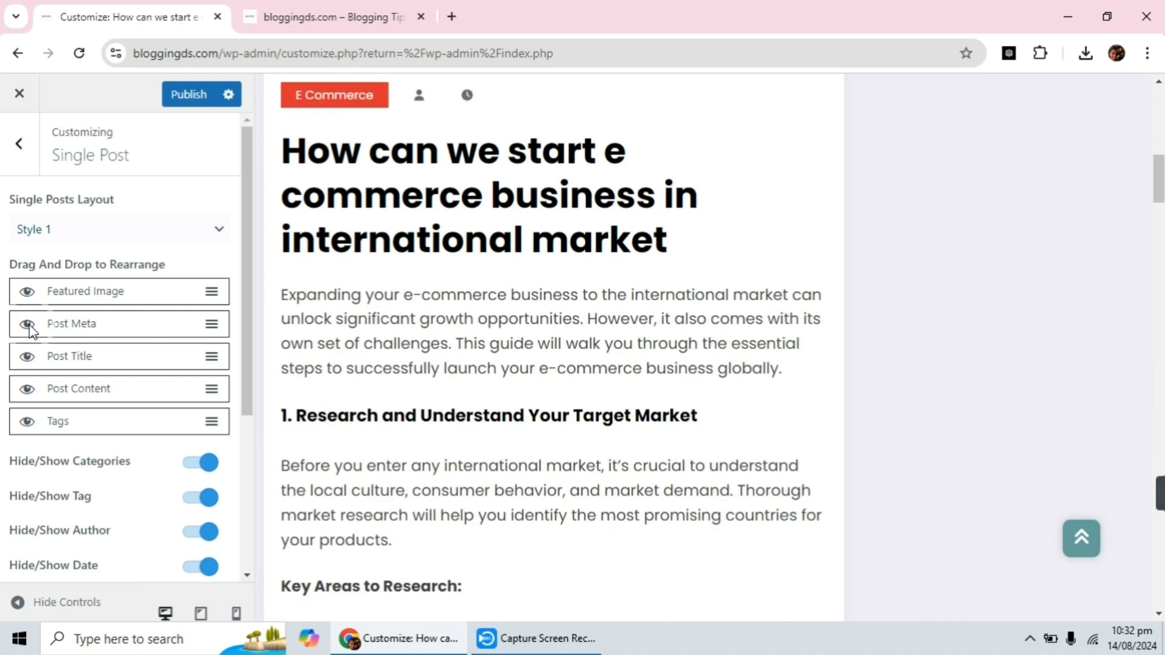
# Hide the Post Meta of the single post, show it again and look through the remaining Single Post options
pyautogui.click(27, 326)
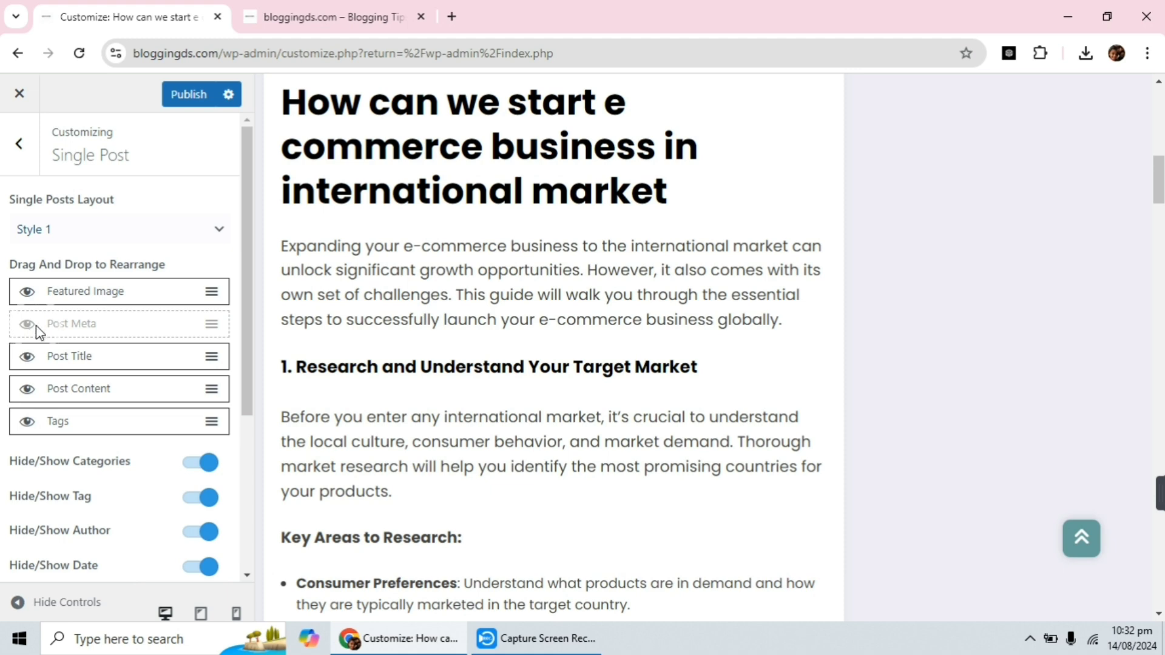
pyautogui.click(26, 318)
pyautogui.click(26, 328)
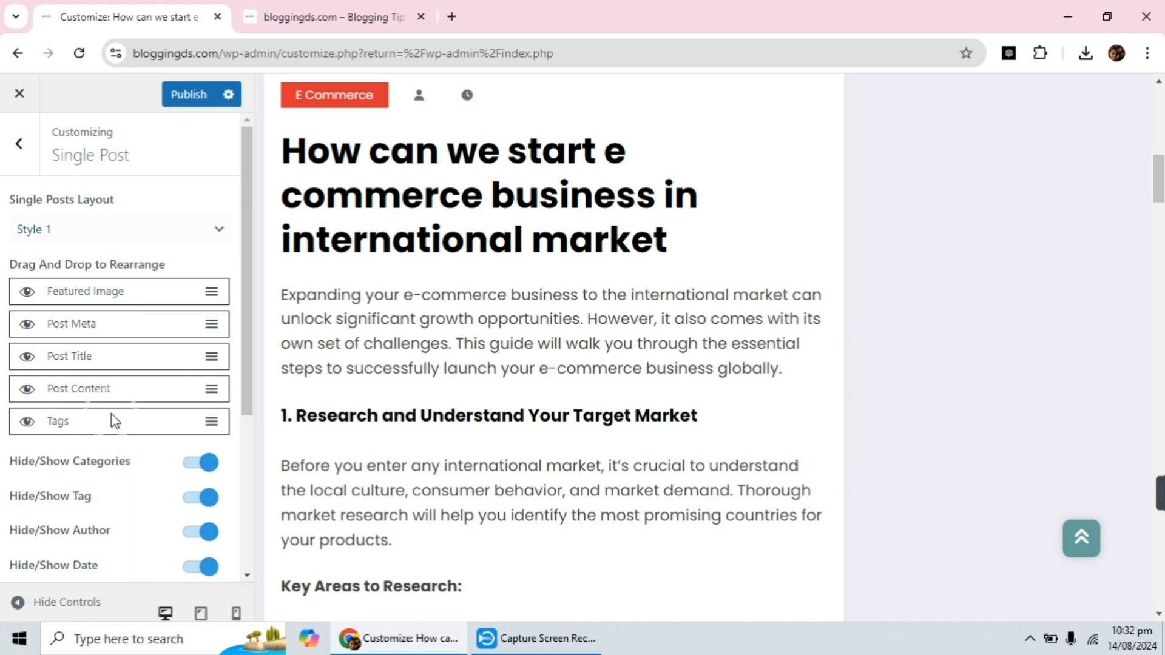
pyautogui.scroll(-3, 132, 369)
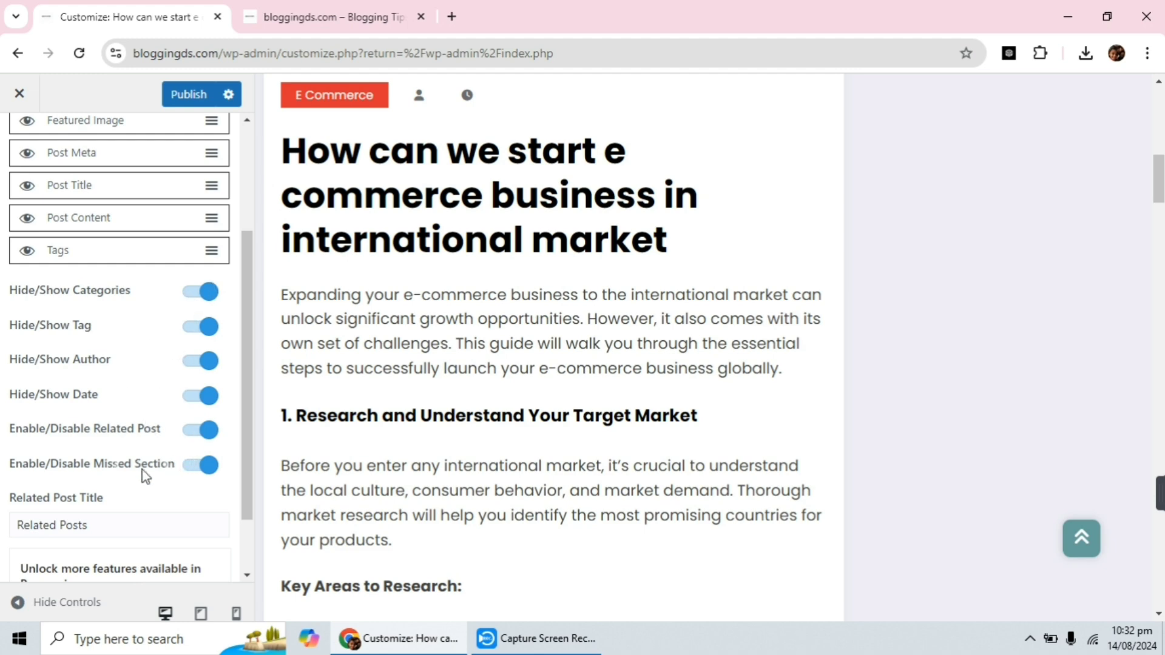
# Disable the Missed Section on single posts, check the area below the article in the preview and enable it again
pyautogui.scroll(-15, 533, 347)
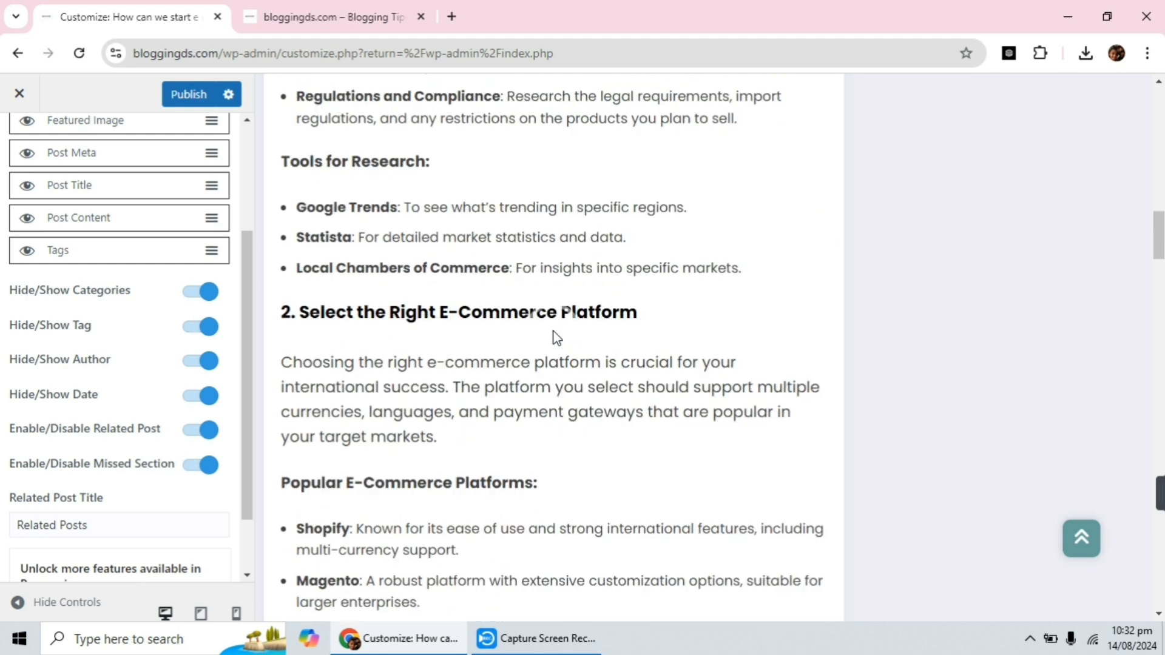
pyautogui.scroll(-20, 537, 350)
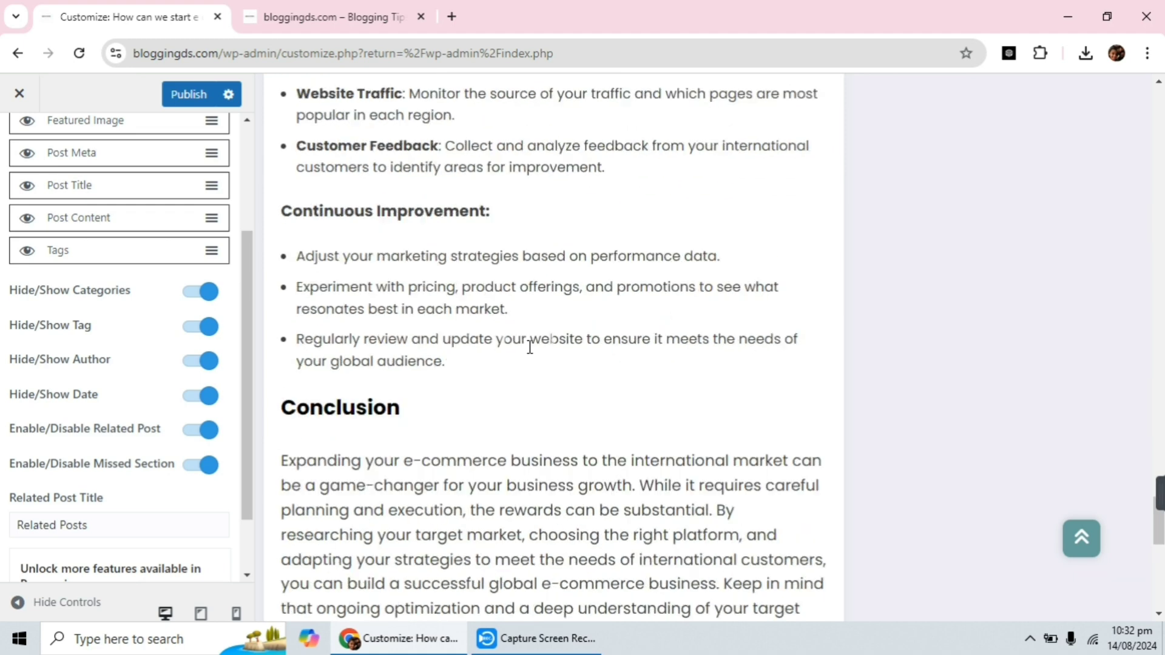
pyautogui.scroll(5, 528, 356)
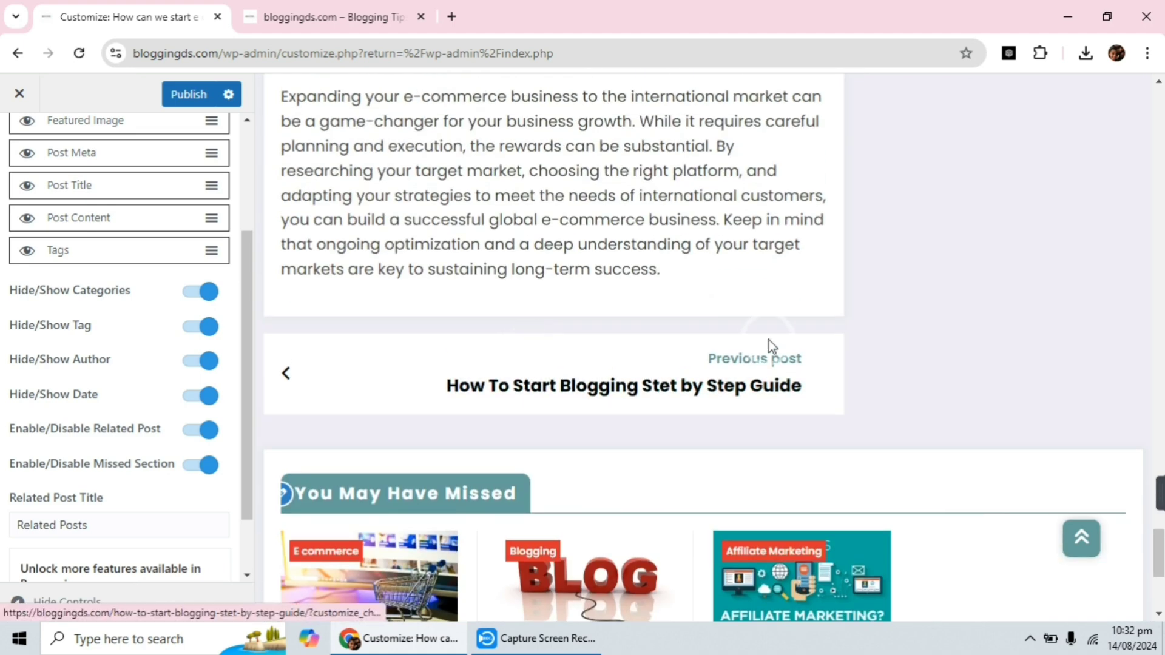
pyautogui.scroll(-4, 424, 413)
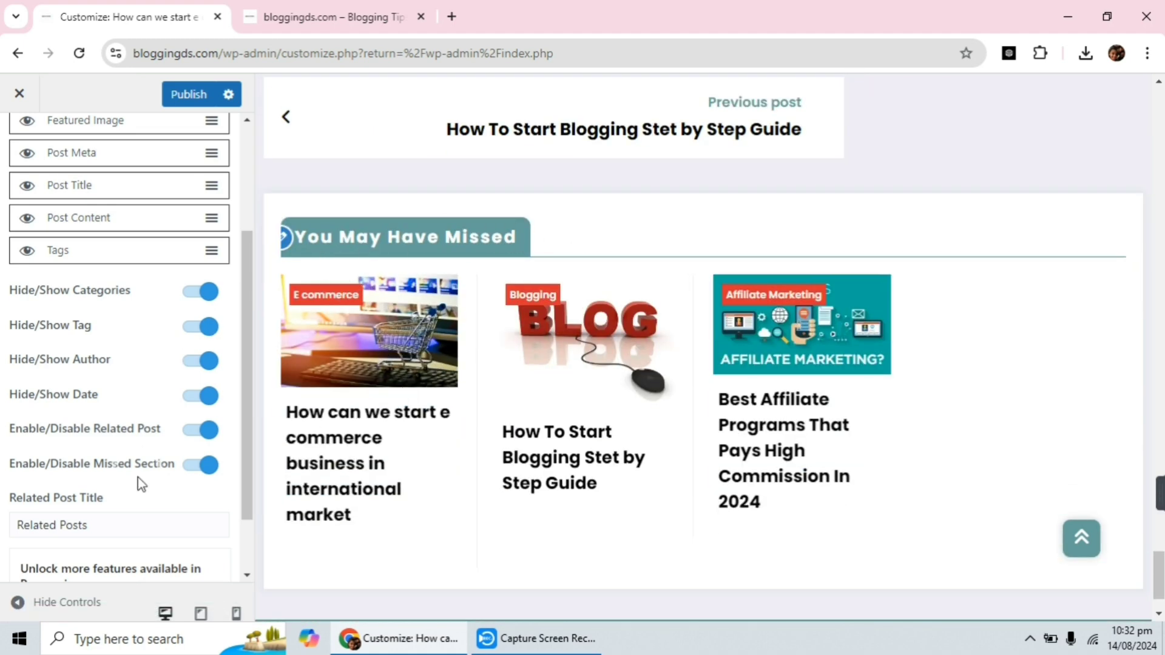
pyautogui.click(198, 470)
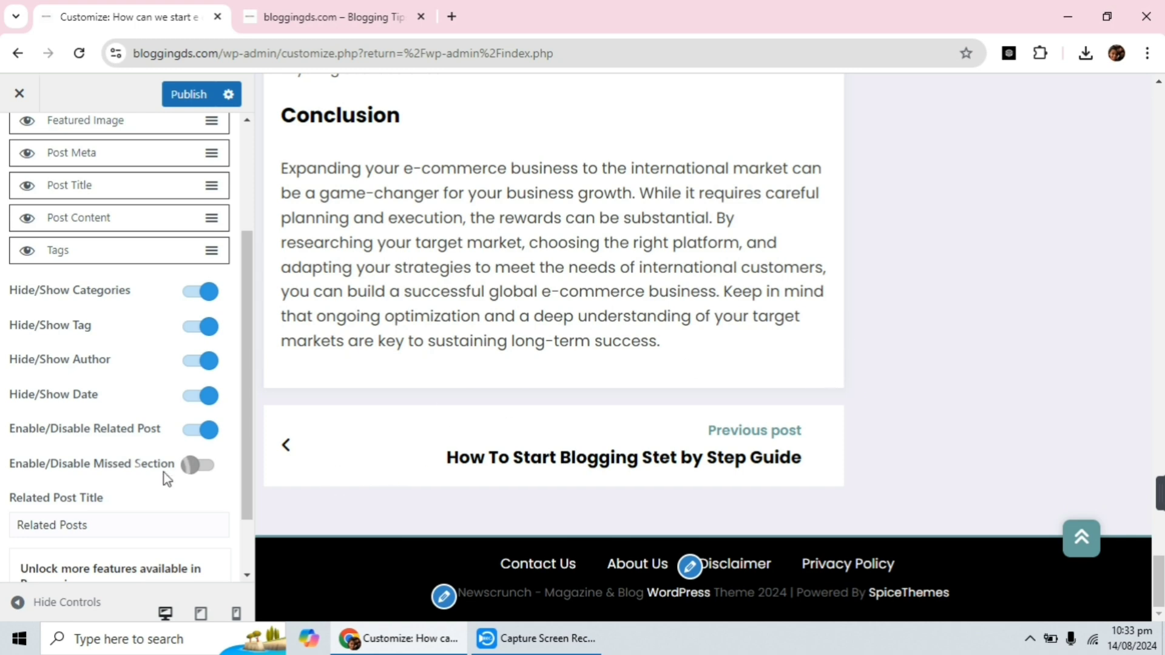
pyautogui.click(204, 467)
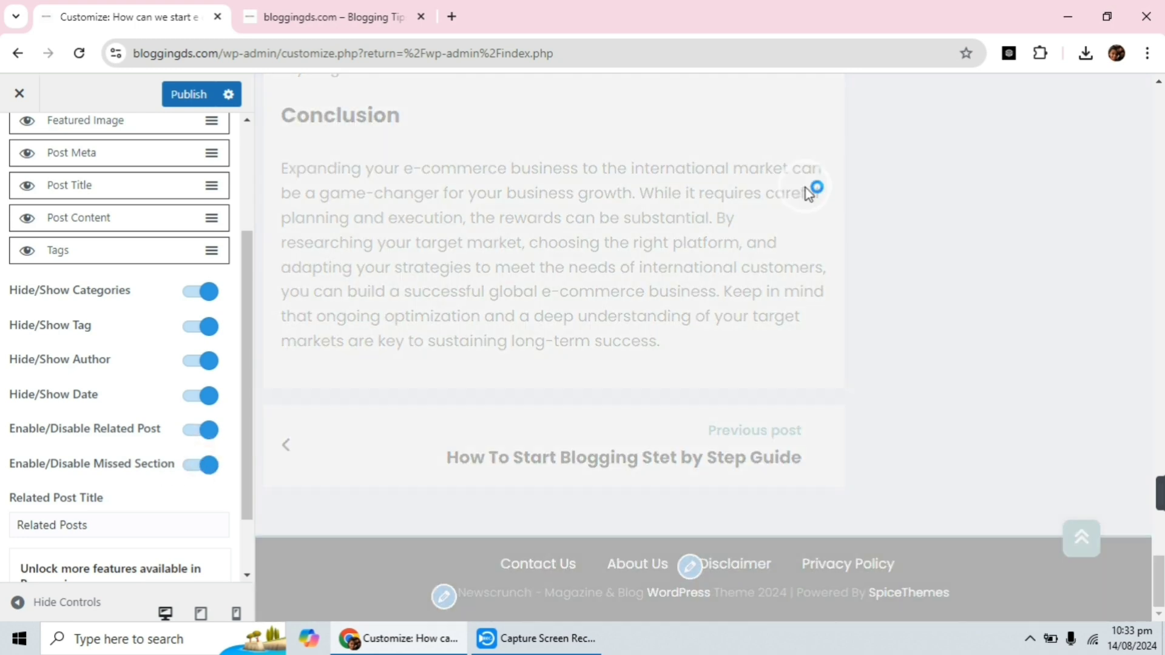
pyautogui.scroll(-5, 564, 282)
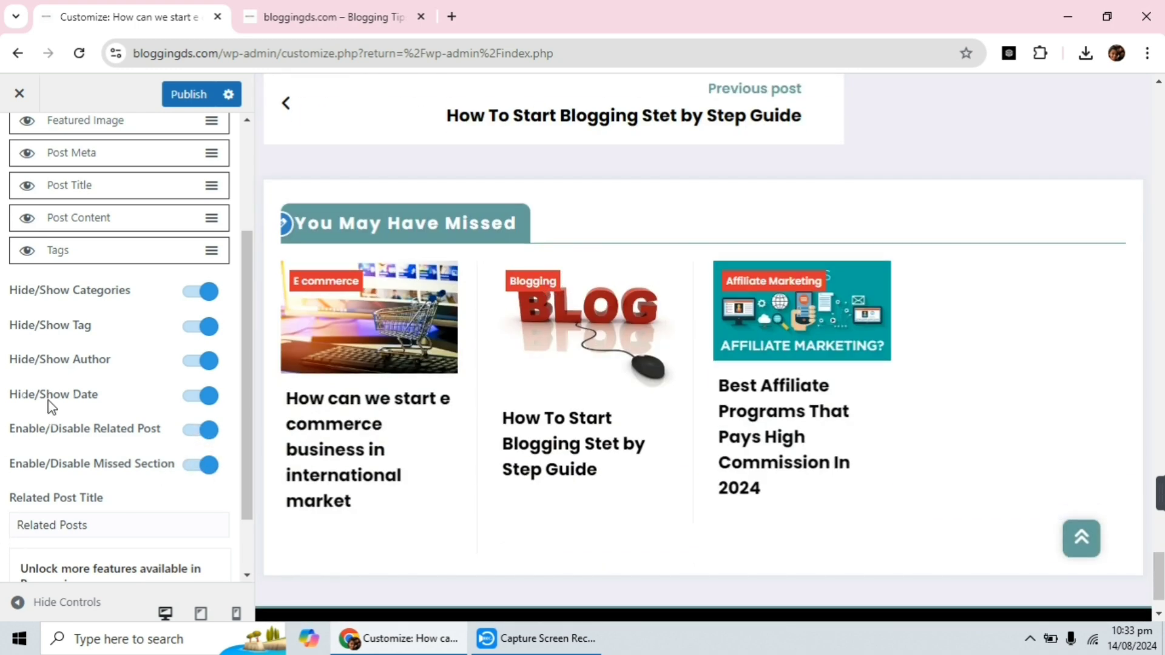
# Go to the Related Post Title field, leave its text as Related Posts and publish the Single Post settings
pyautogui.scroll(-2, 58, 400)
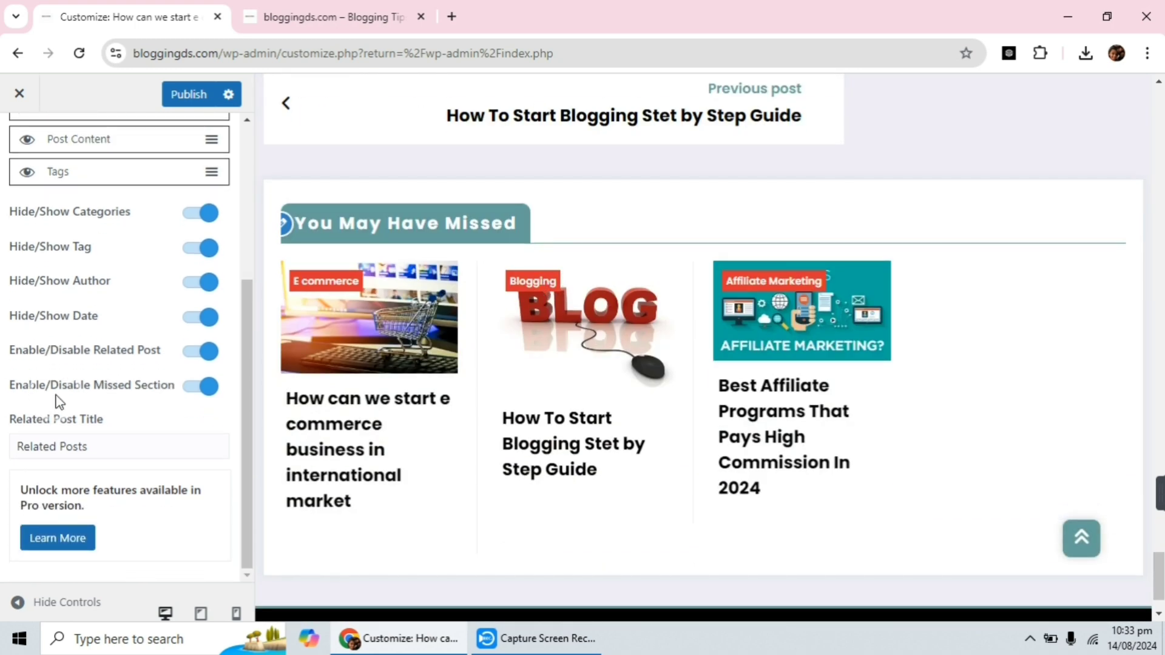
pyautogui.click(101, 450)
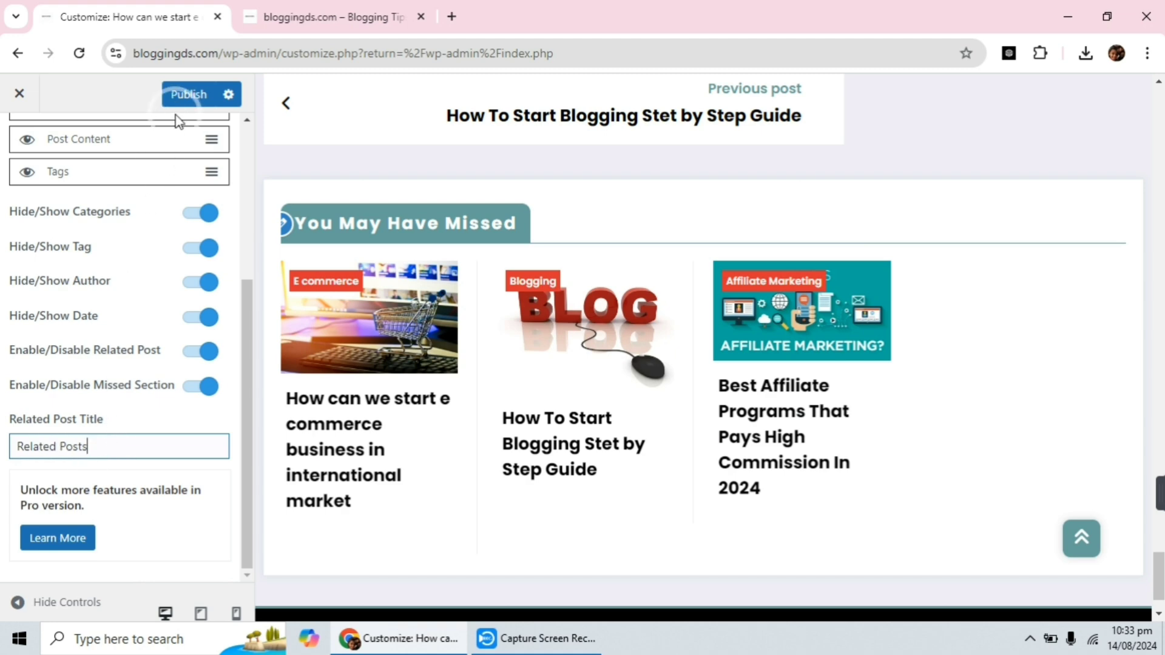
pyautogui.click(173, 95)
# Leave the Single Post settings and load the site's homepage in the preview
pyautogui.scroll(4, 107, 313)
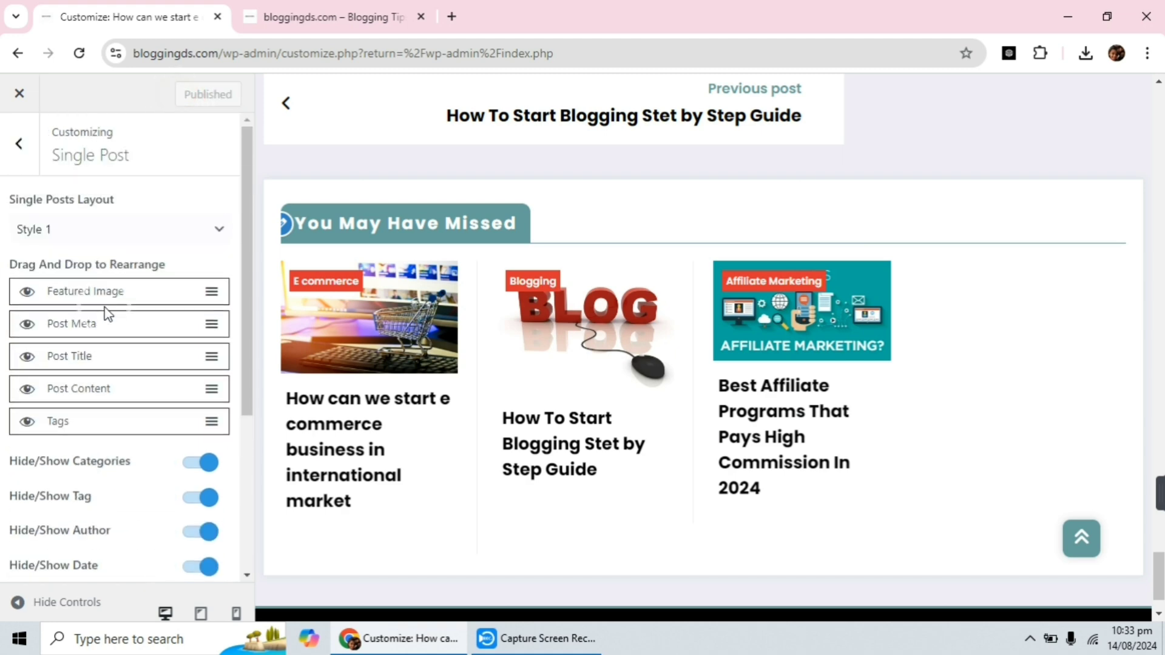
pyautogui.scroll(10, 599, 312)
pyautogui.scroll(15, 599, 312)
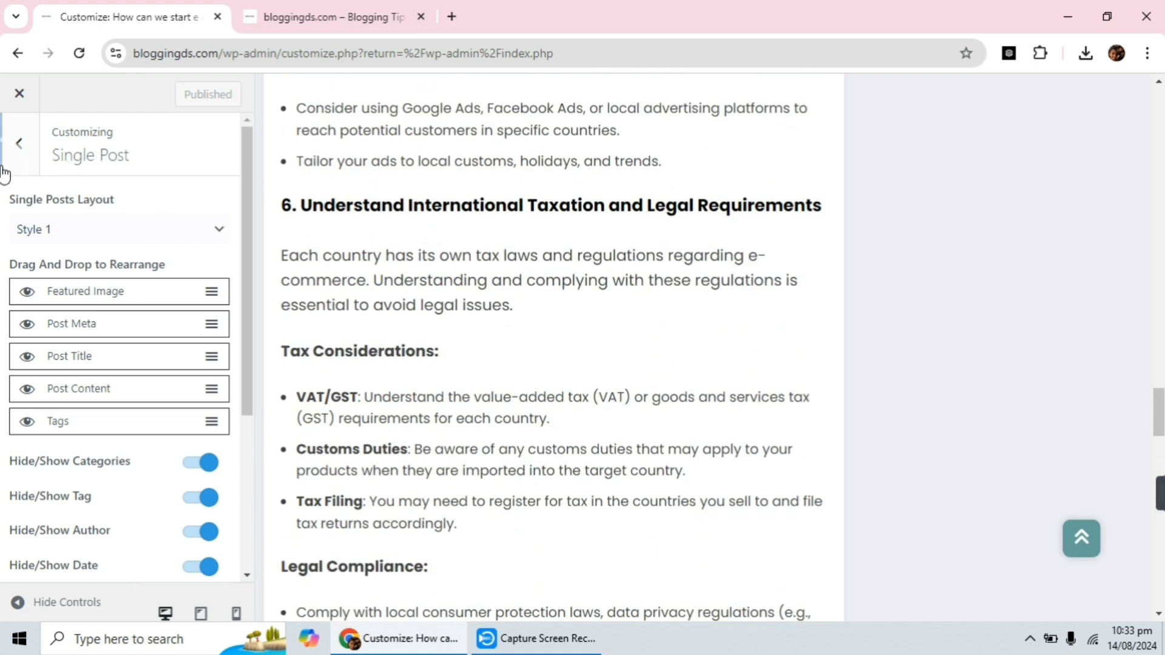
pyautogui.click(27, 145)
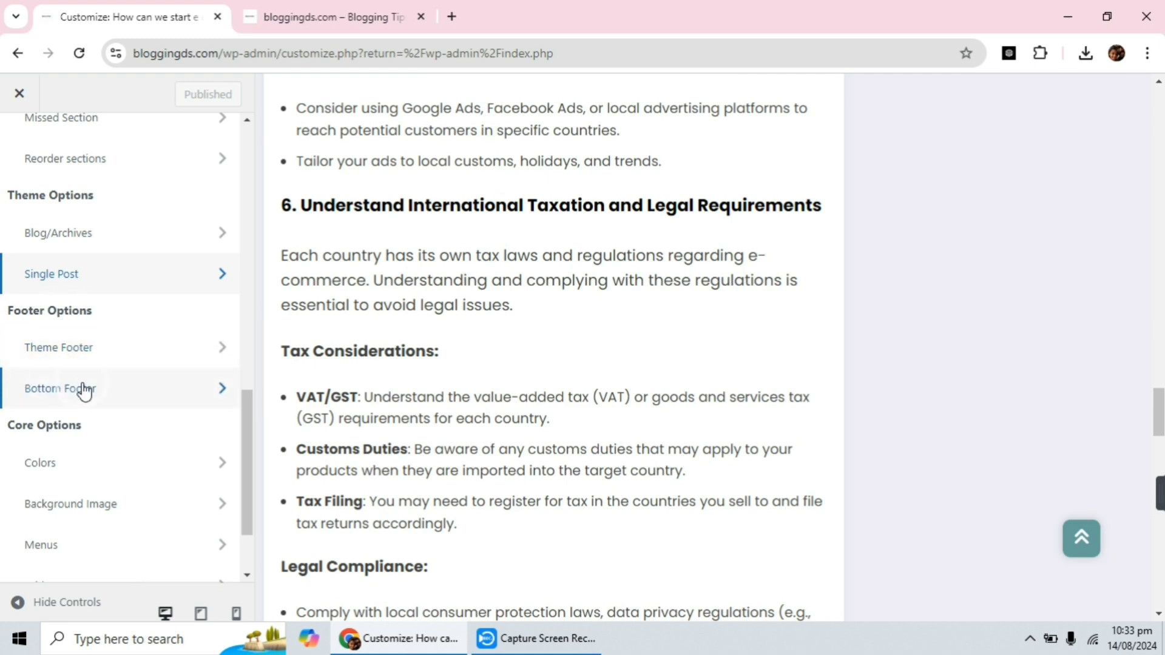
pyautogui.scroll(15, 676, 193)
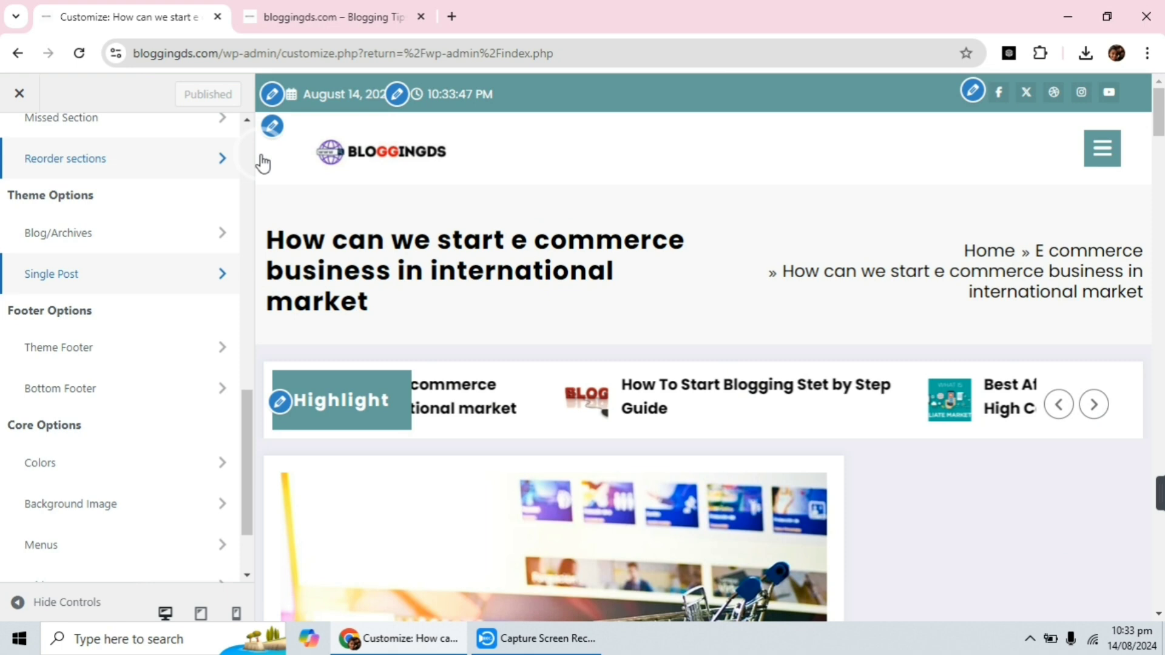
pyautogui.click(391, 155)
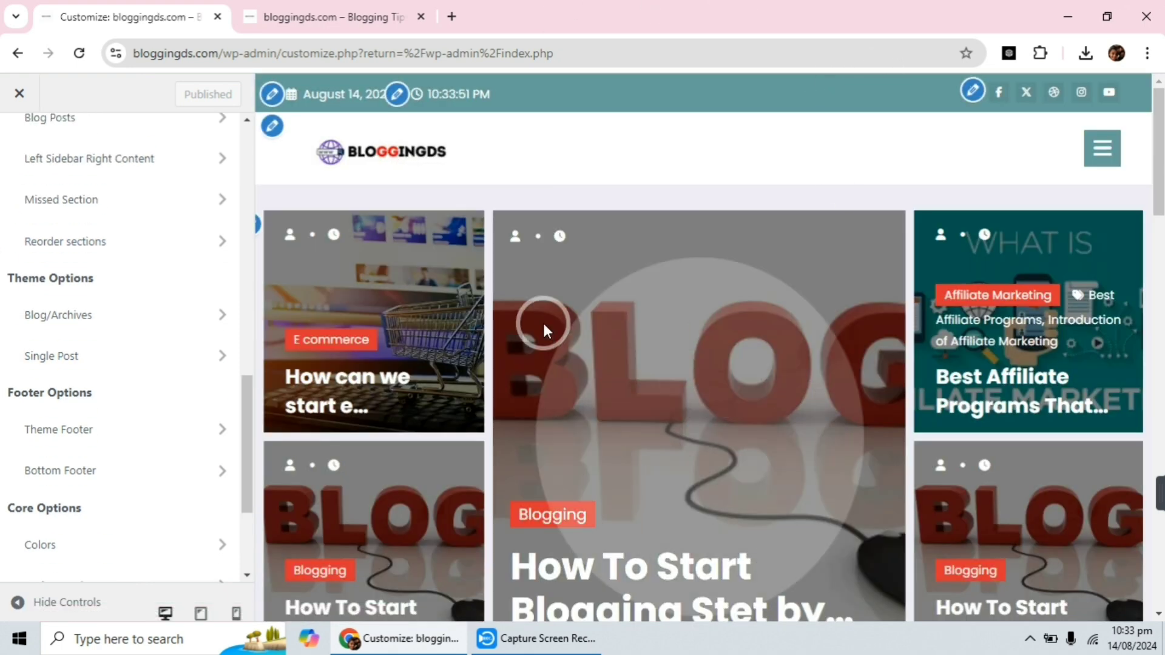
# Try the four-column Widgets Layout in the Theme Footer options, set it back to three columns and leave the section
pyautogui.scroll(-15, 552, 273)
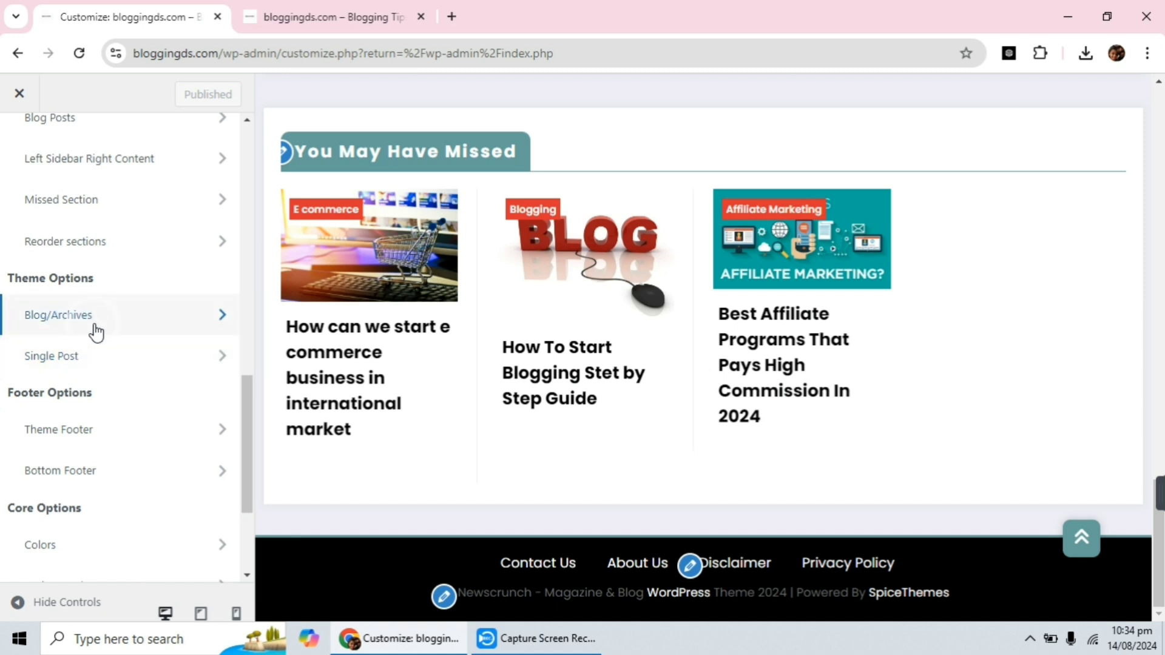
pyautogui.scroll(-3, 95, 332)
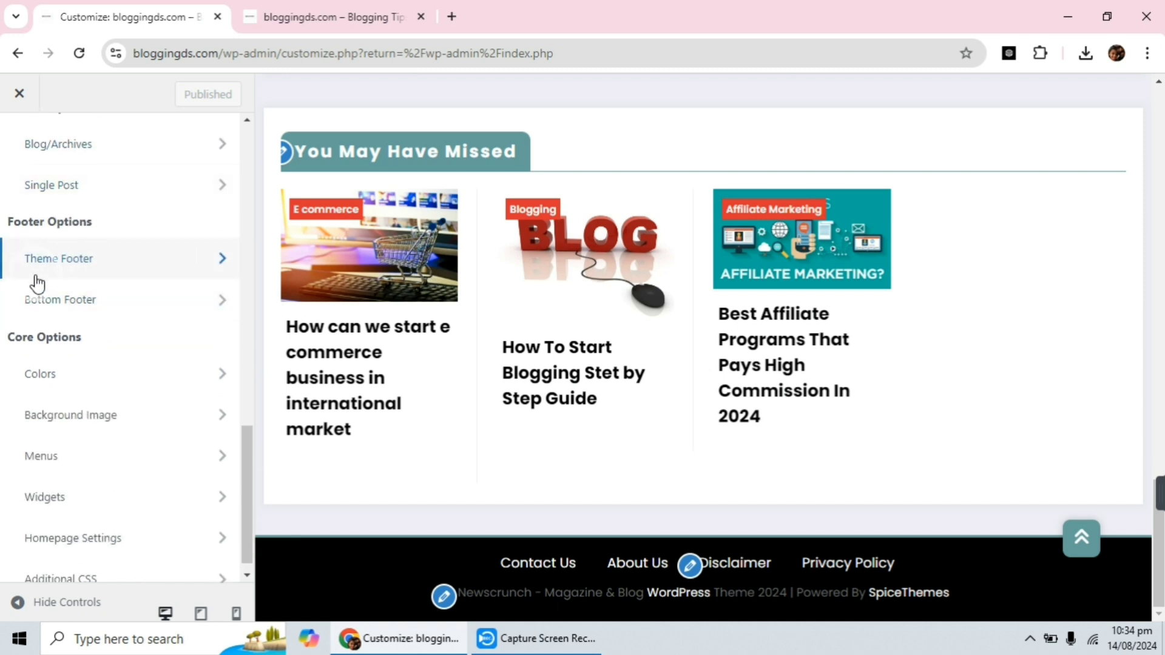
pyautogui.click(102, 267)
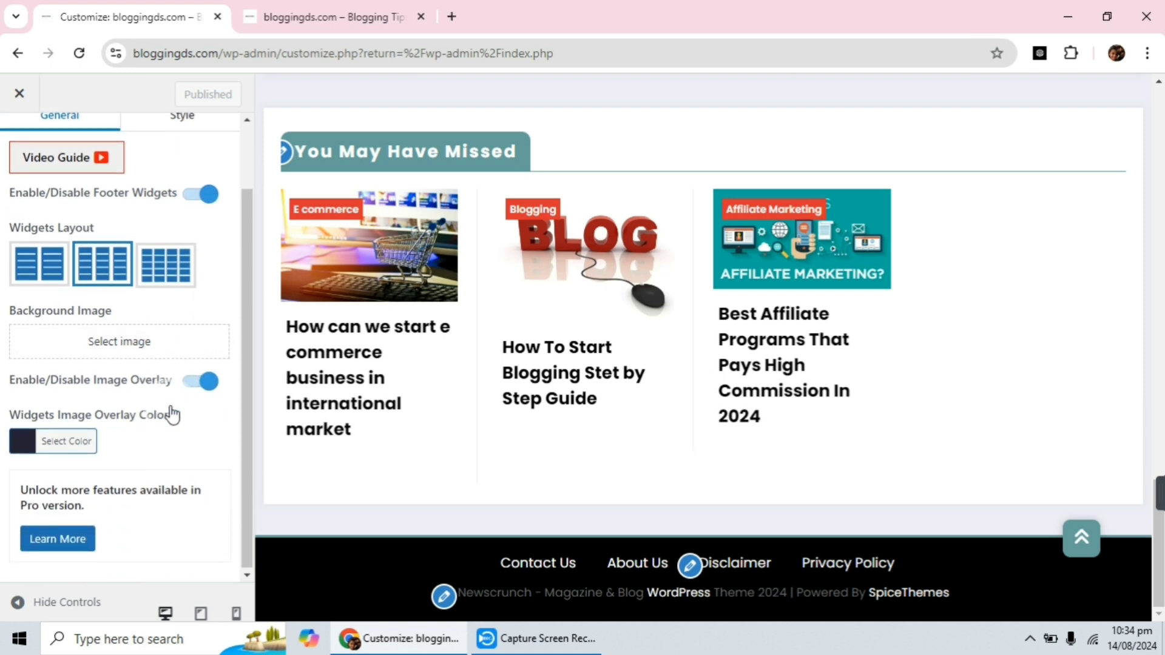
pyautogui.click(170, 369)
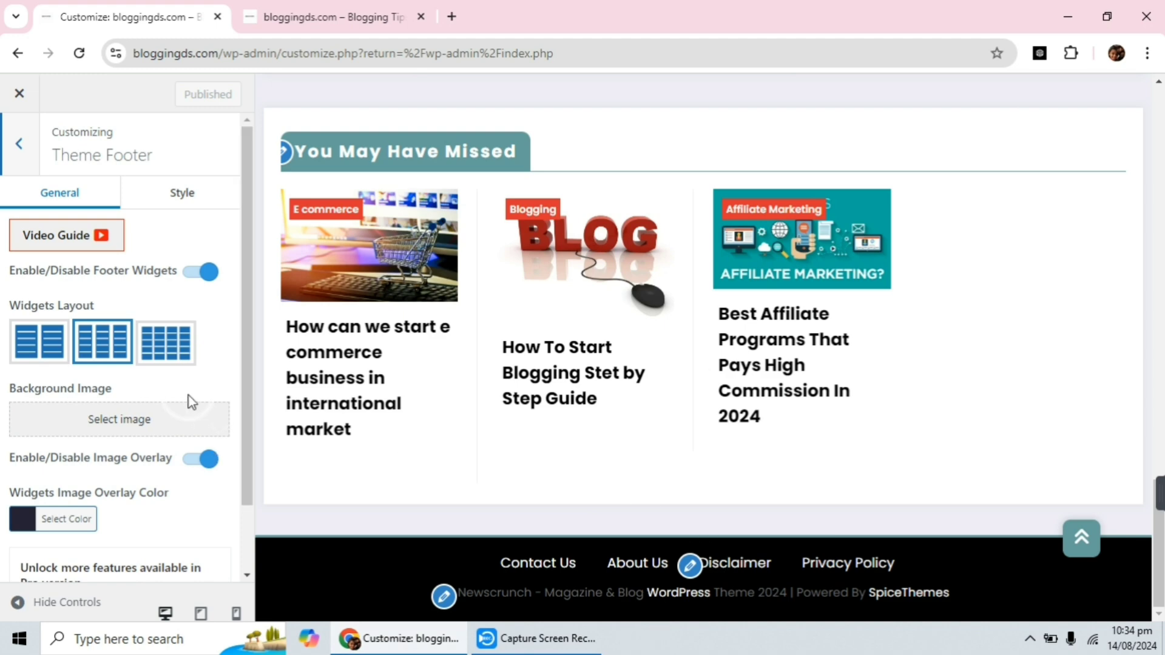
pyautogui.click(182, 342)
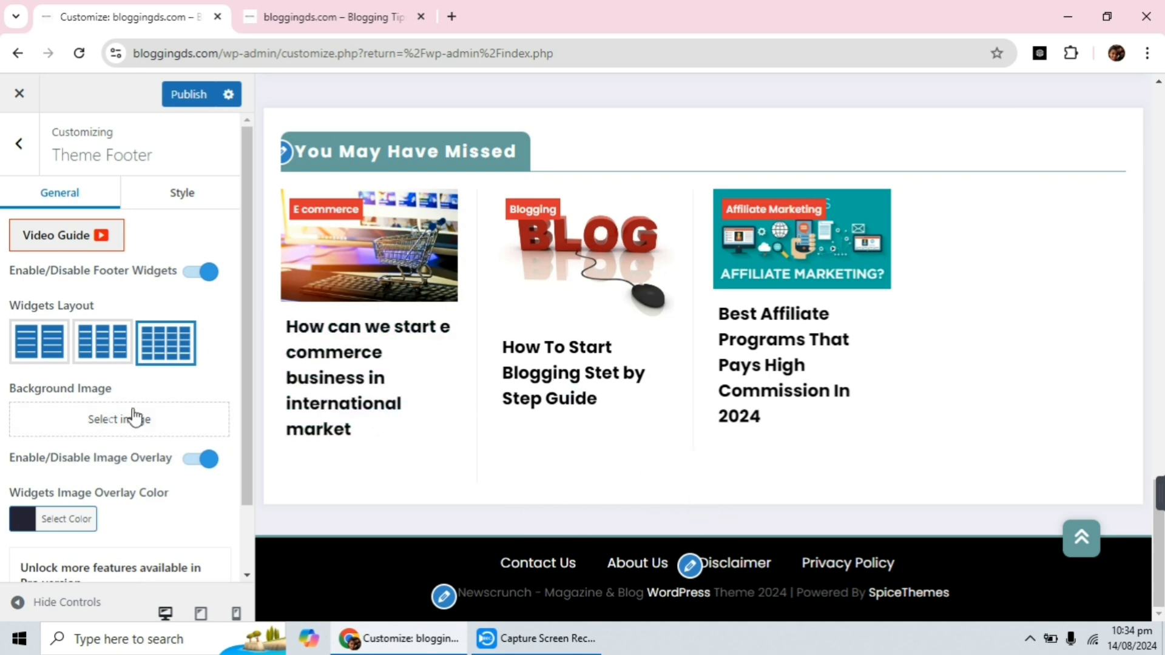
pyautogui.click(100, 340)
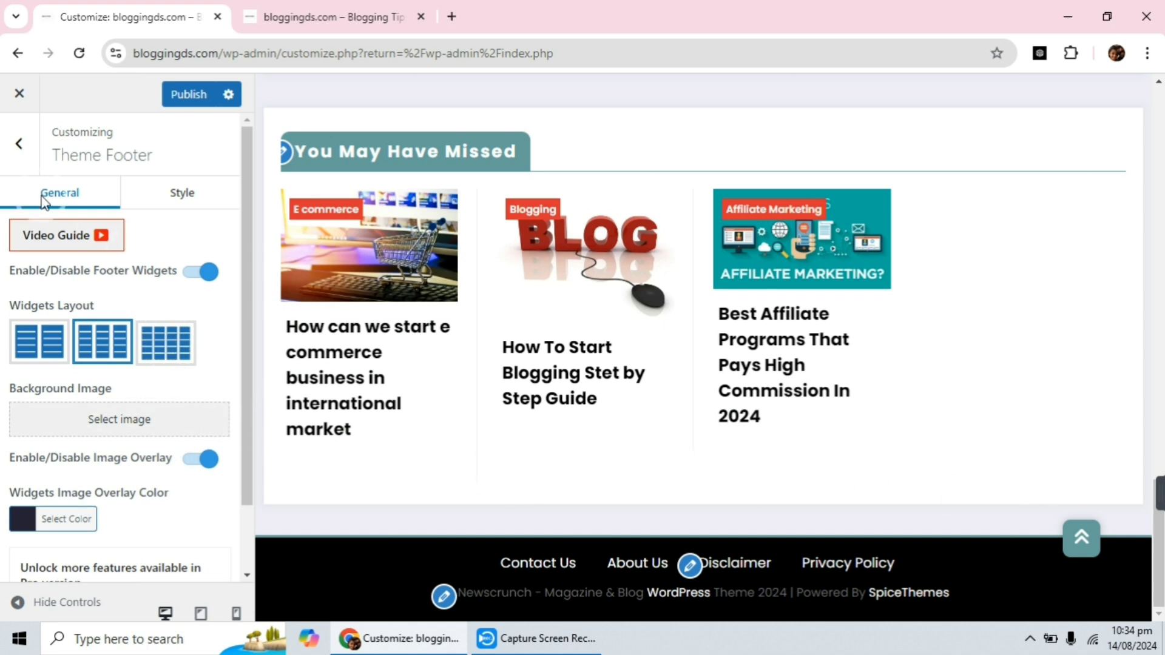
pyautogui.click(20, 146)
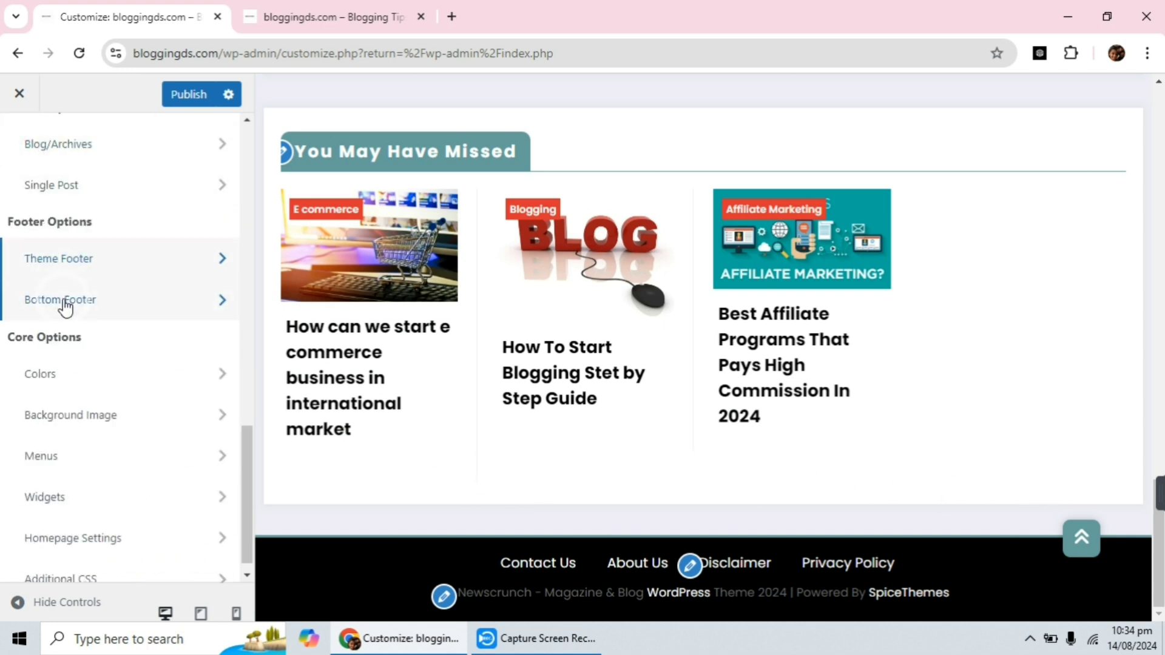
# Disable the Copyright Text in the Bottom Footer options and check the footer in the preview
pyautogui.click(65, 302)
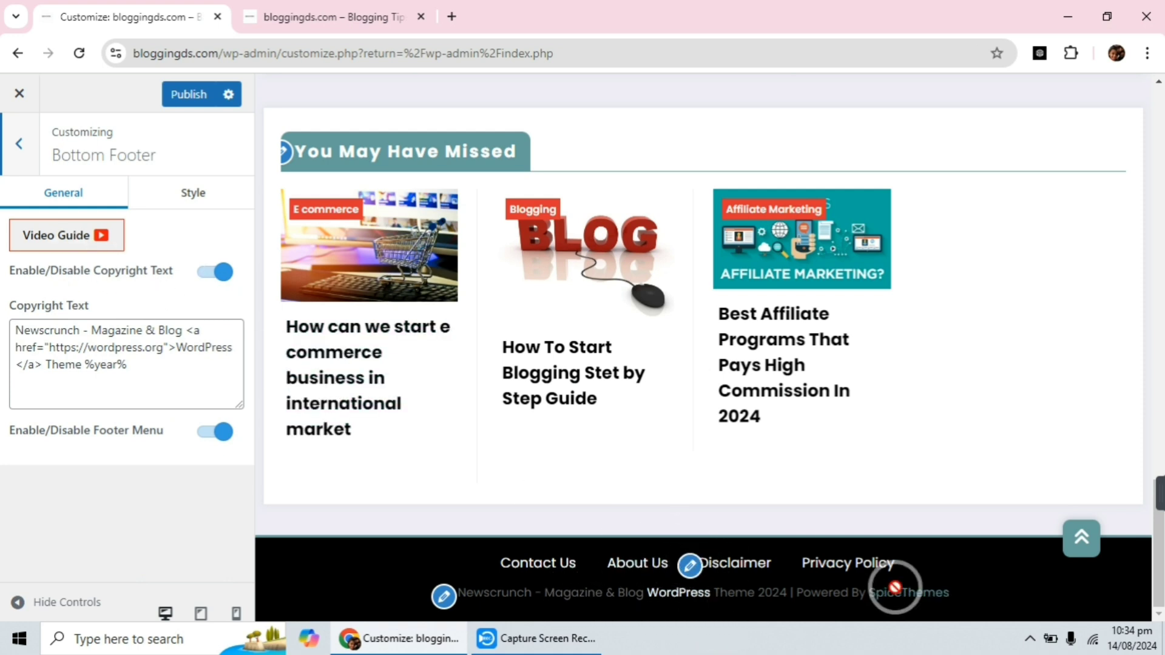
pyautogui.click(218, 274)
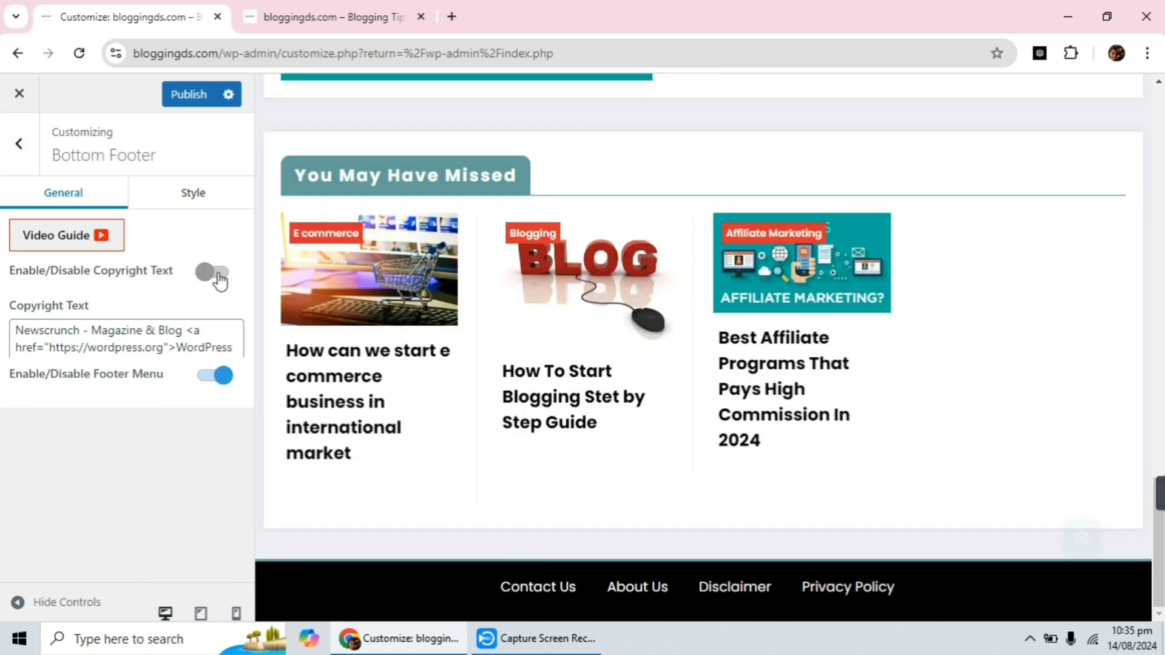
pyautogui.click(556, 598)
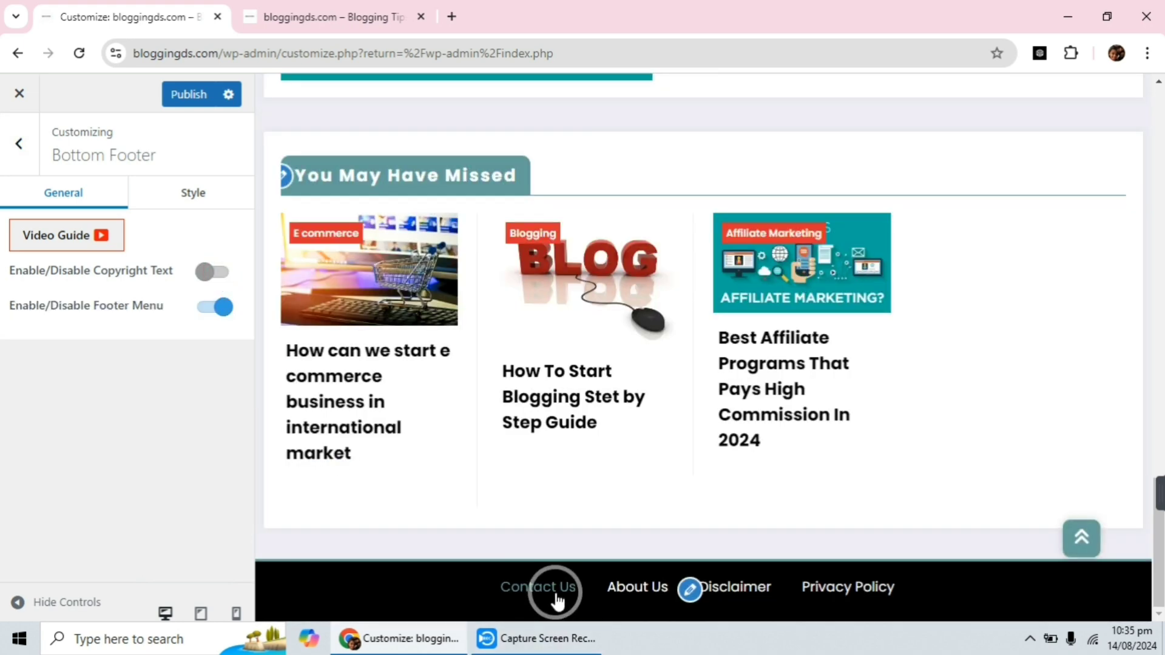
# Compare with the live site's footer, publish the copyright change and reload the live site to check it
pyautogui.click(345, 6)
pyautogui.scroll(-10, 910, 411)
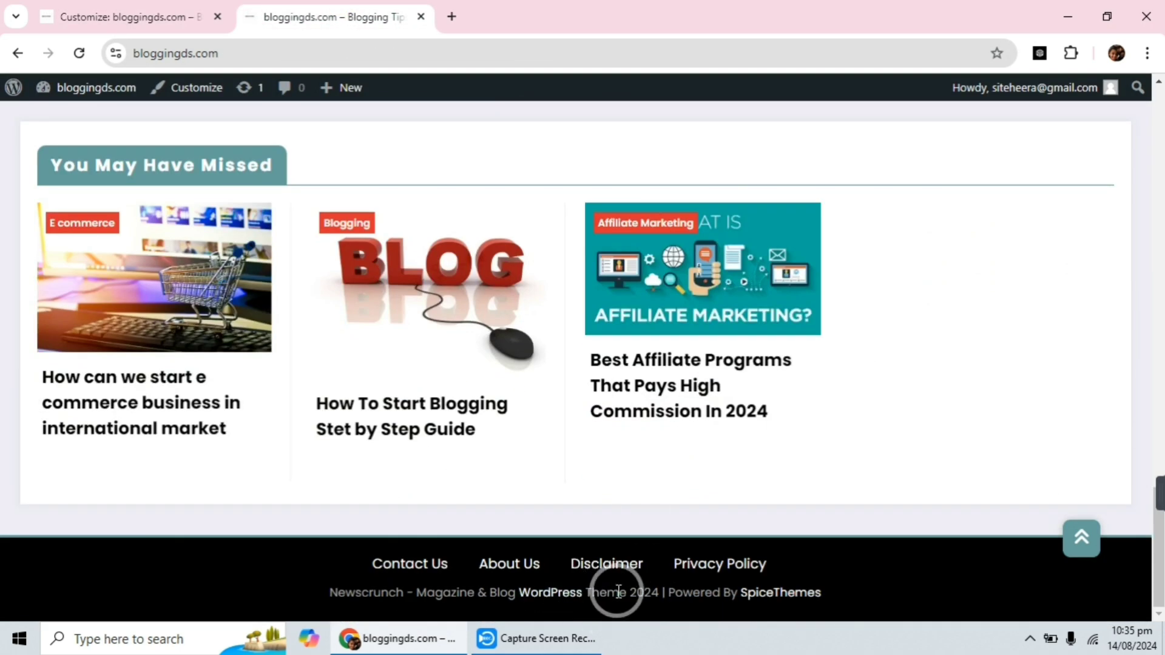
pyautogui.click(160, 7)
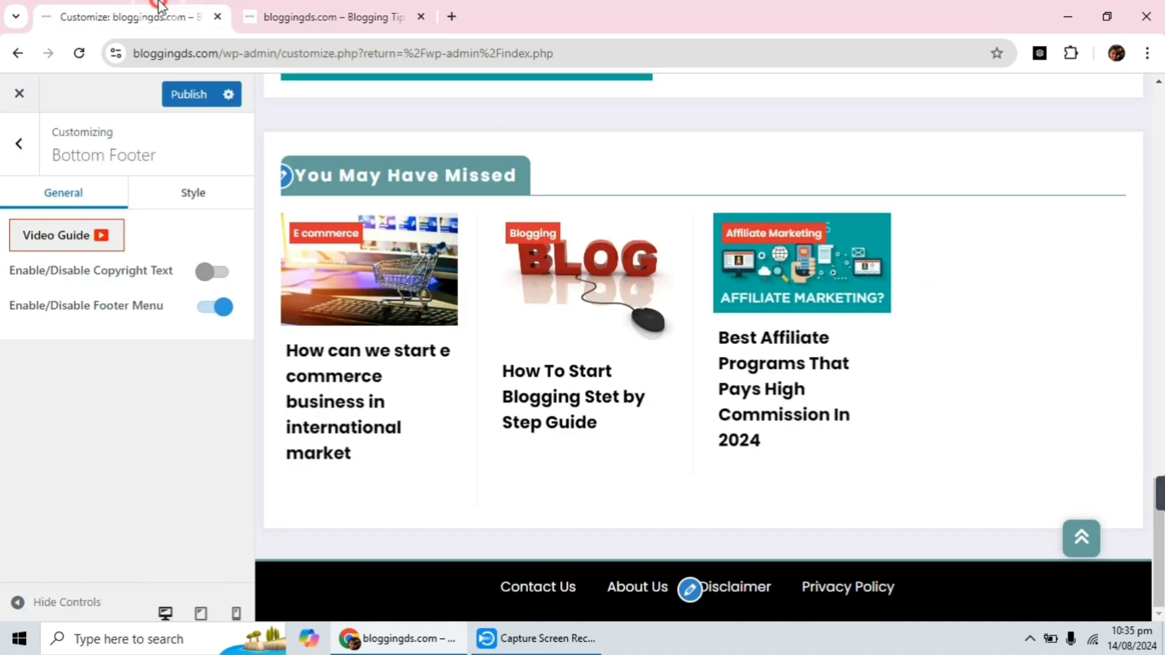
pyautogui.click(307, 8)
pyautogui.click(77, 55)
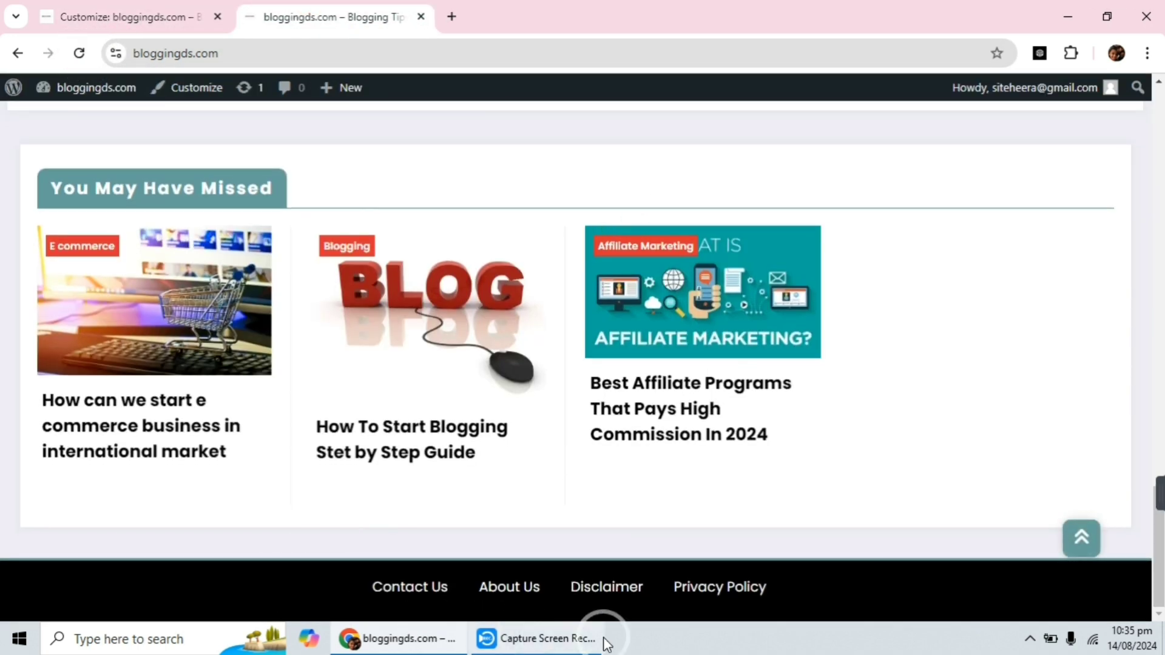
pyautogui.click(138, 12)
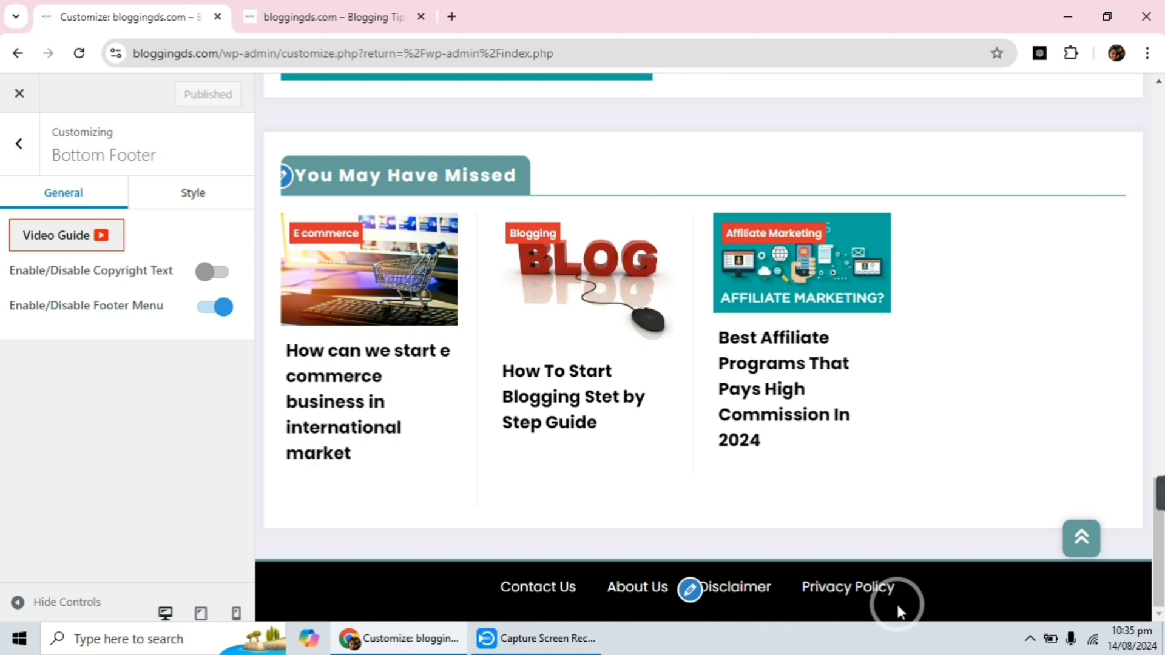
# Disable the Footer Menu in the Bottom Footer options, enable it again and publish
pyautogui.click(214, 307)
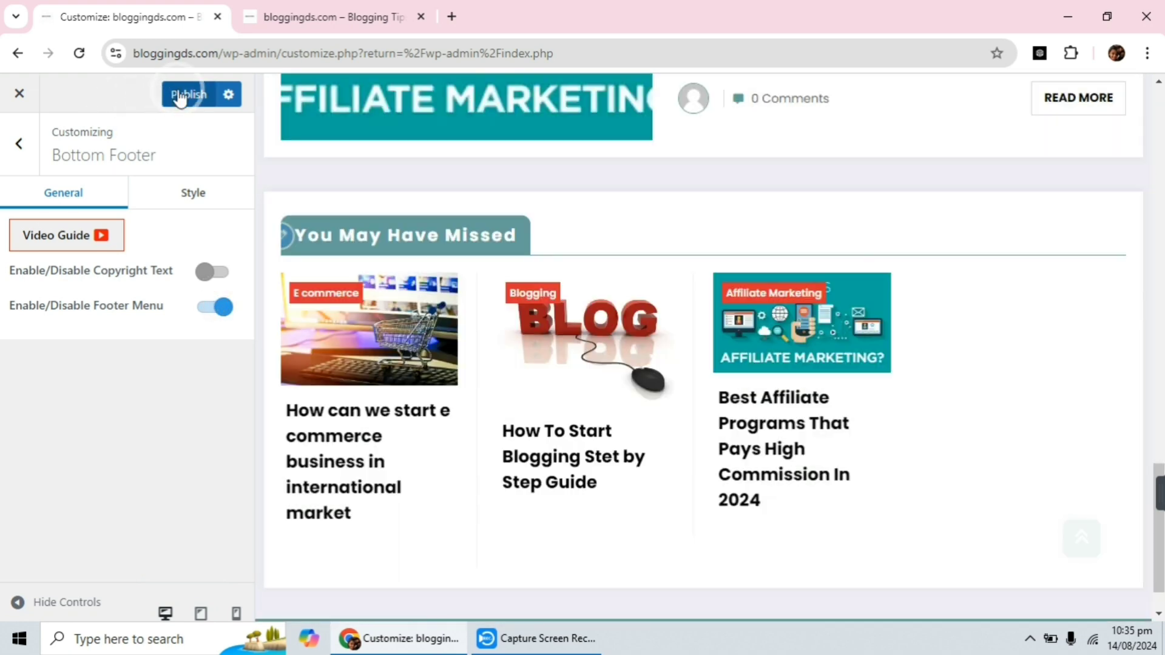
pyautogui.click(179, 94)
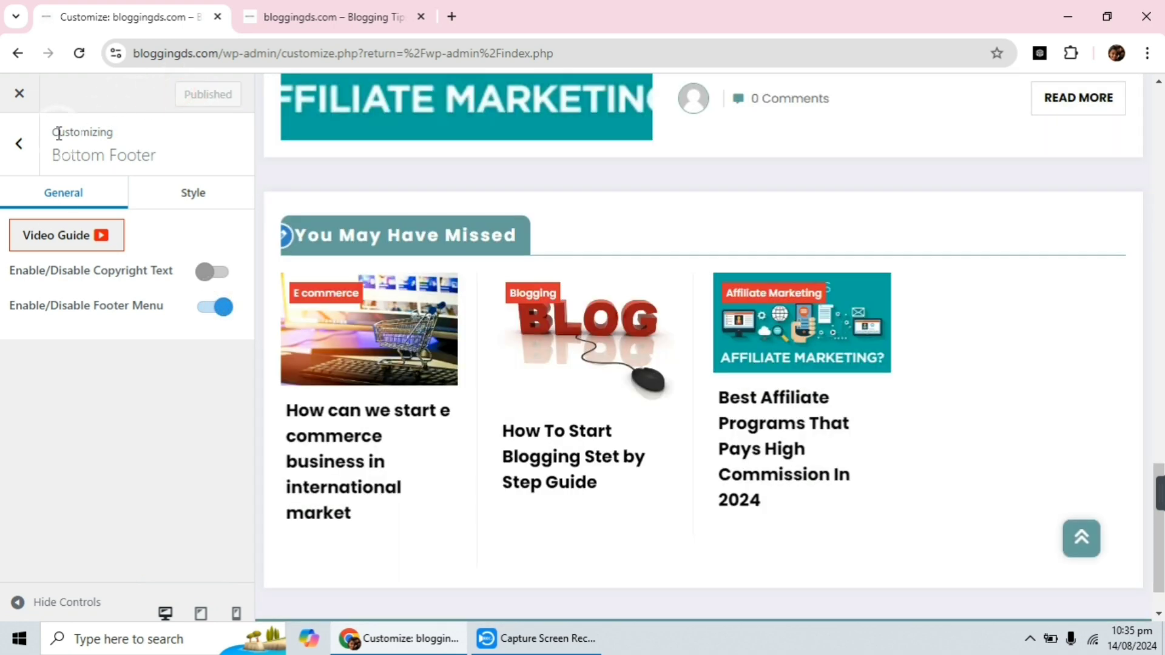
# Try the dark Background Color #0f000f in the Colors section of the Core Options
pyautogui.click(19, 146)
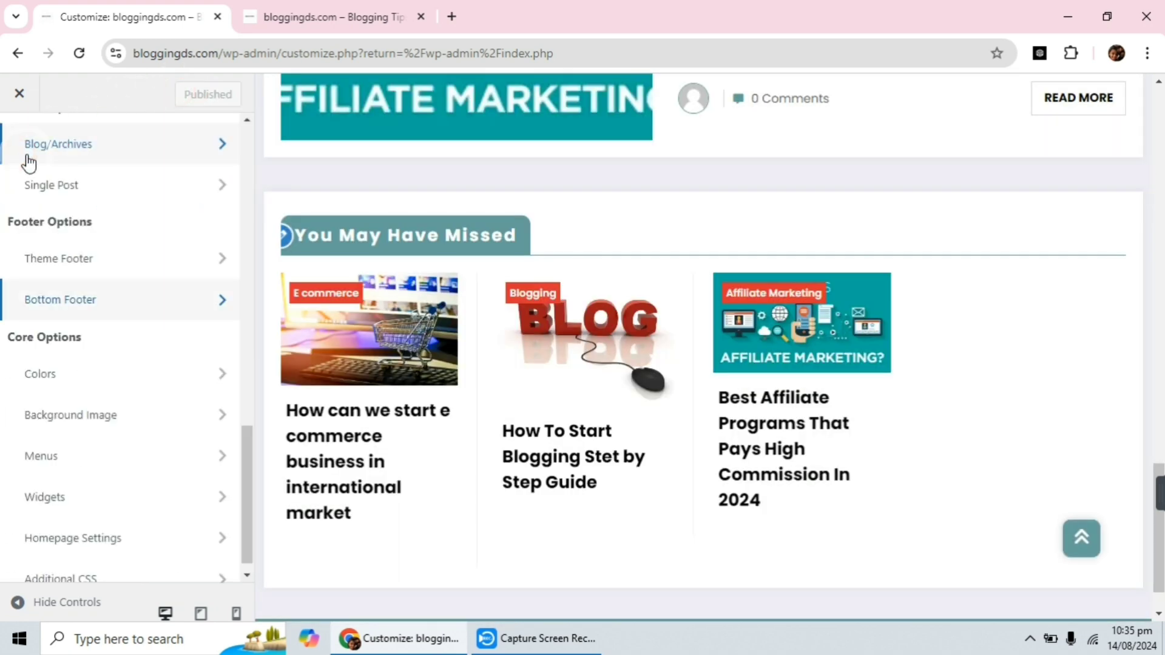
pyautogui.scroll(-1, 82, 281)
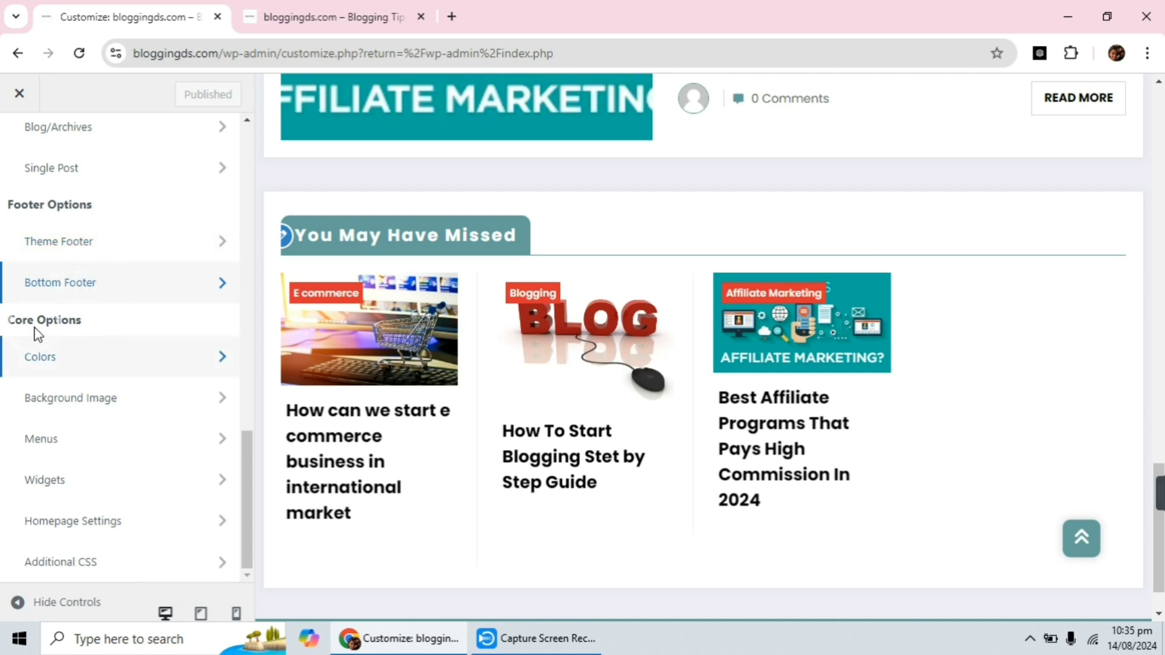
pyautogui.click(90, 358)
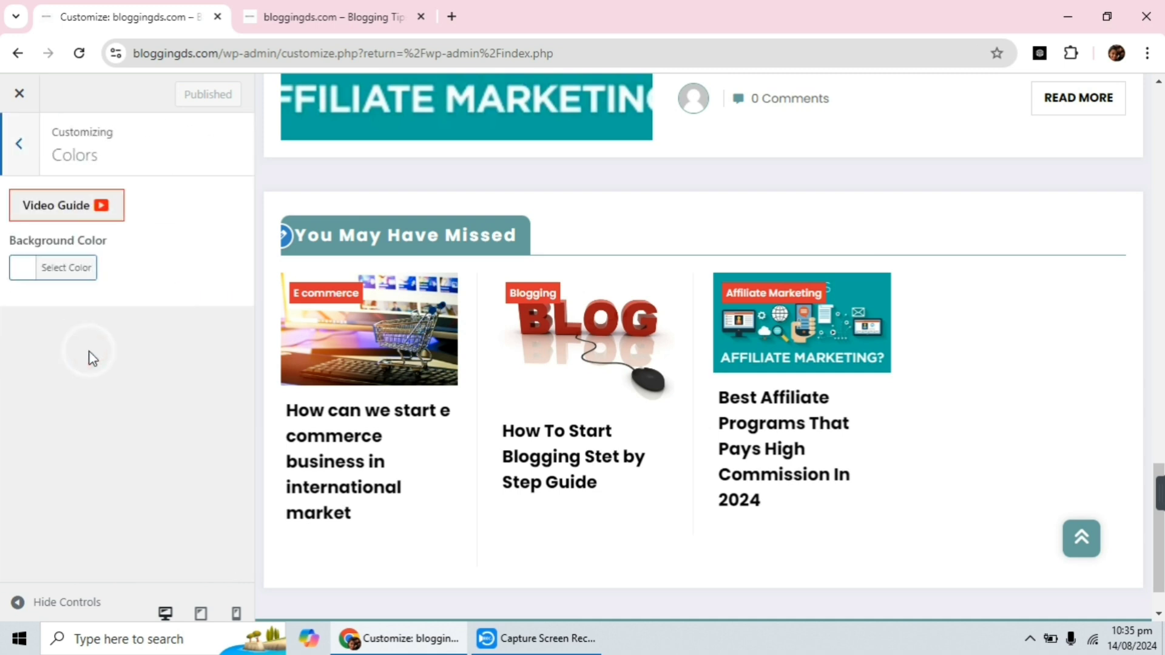
pyautogui.scroll(20, 617, 384)
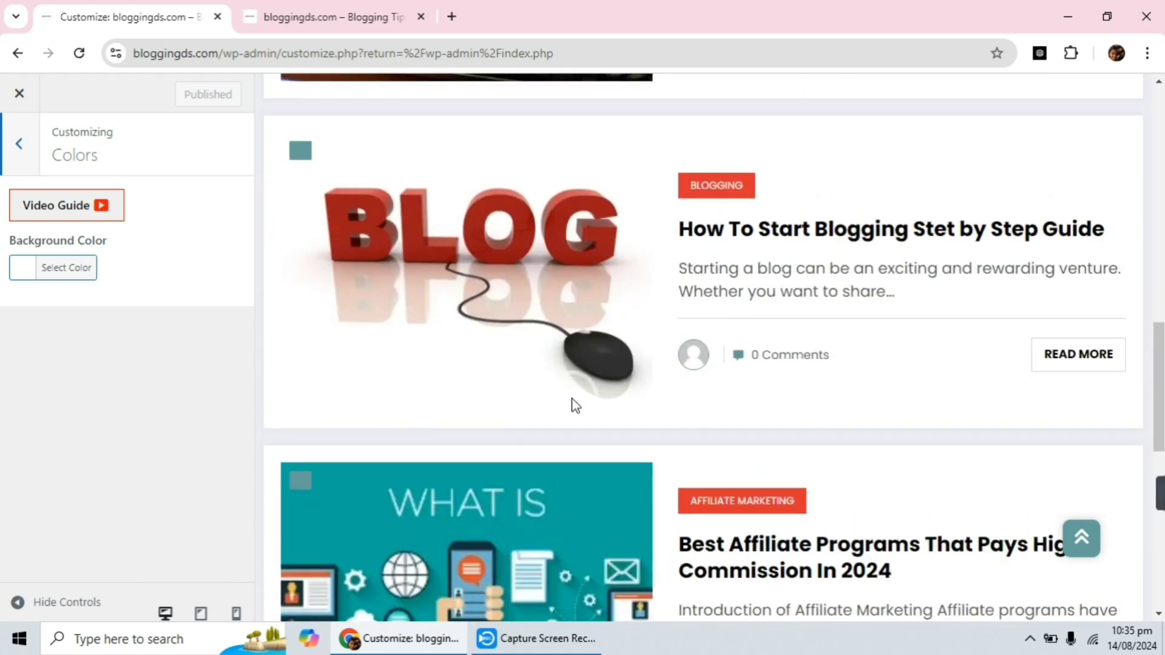
pyautogui.scroll(2, 807, 202)
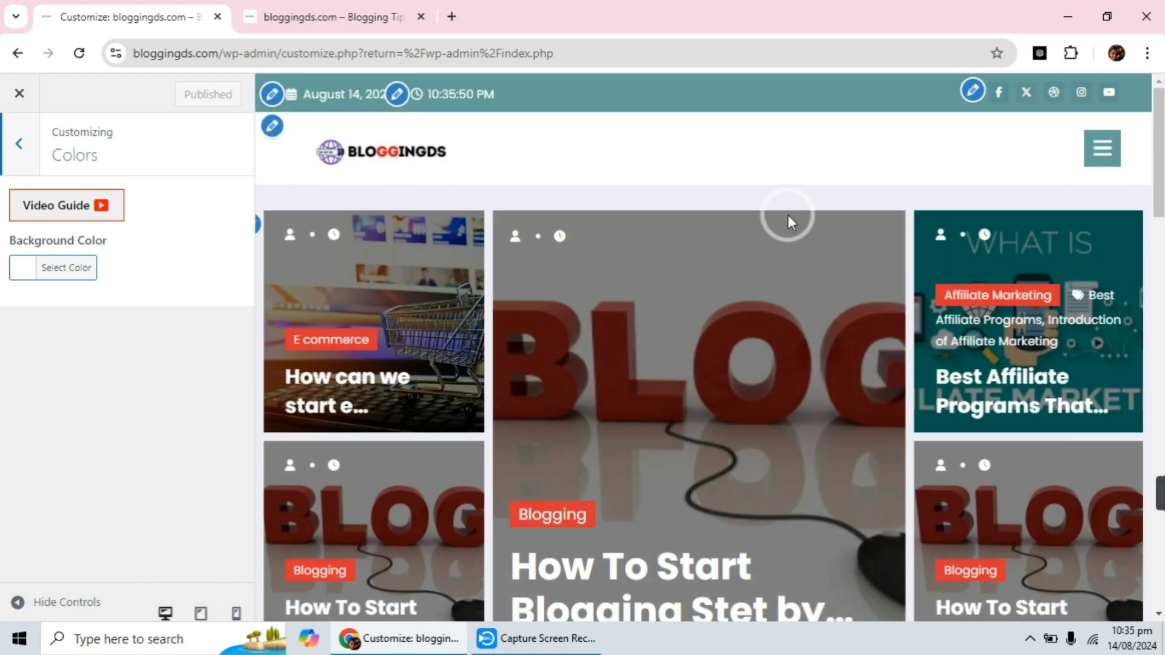
pyautogui.click(30, 273)
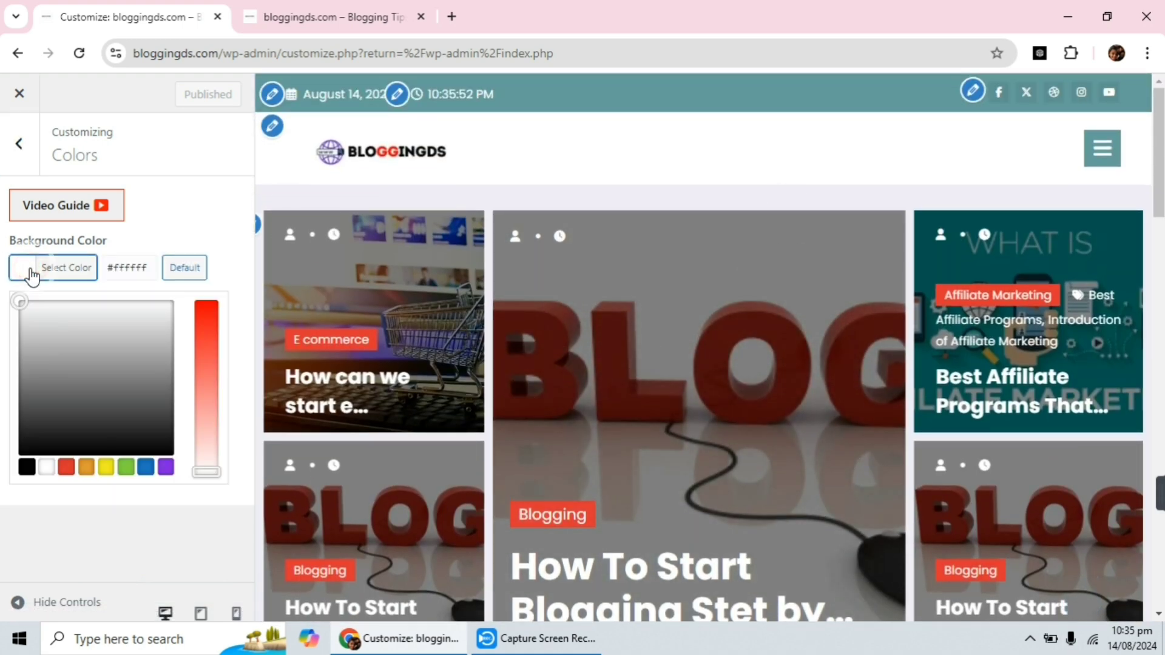
pyautogui.moveTo(67, 331); pyautogui.dragTo(142, 446)
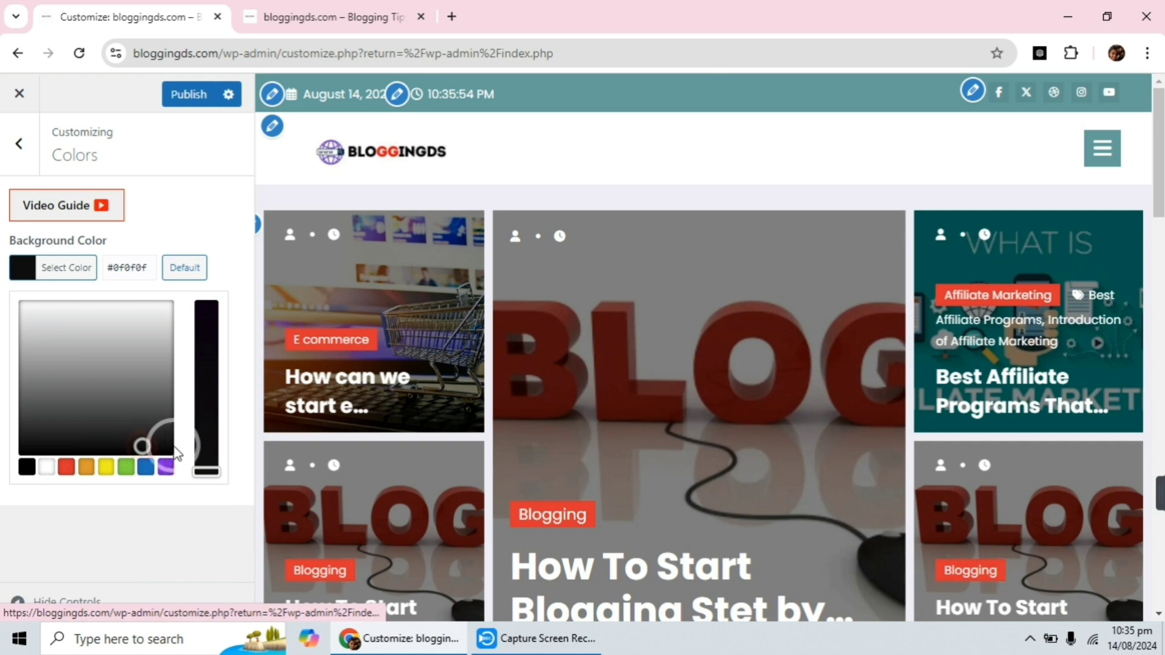
pyautogui.click(214, 468)
pyautogui.moveTo(210, 472); pyautogui.dragTo(210, 304)
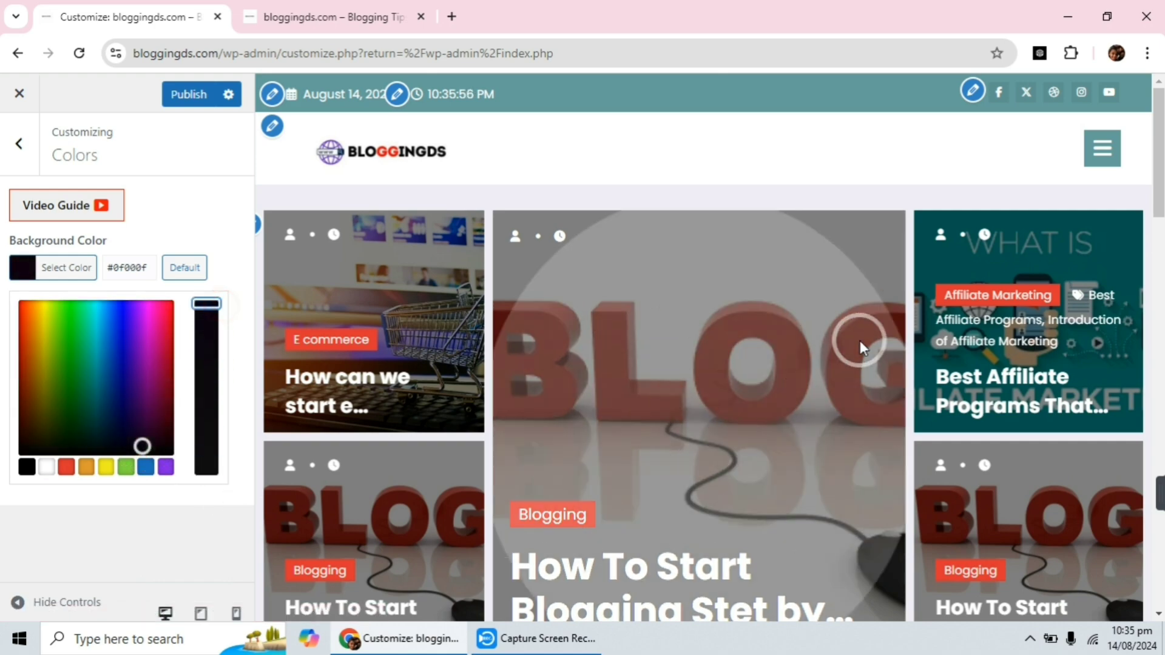
# Check the background color in the preview on the homepage, the How To Start Blogging post and the e commerce post
pyautogui.scroll(-15, 861, 340)
pyautogui.scroll(5, 844, 366)
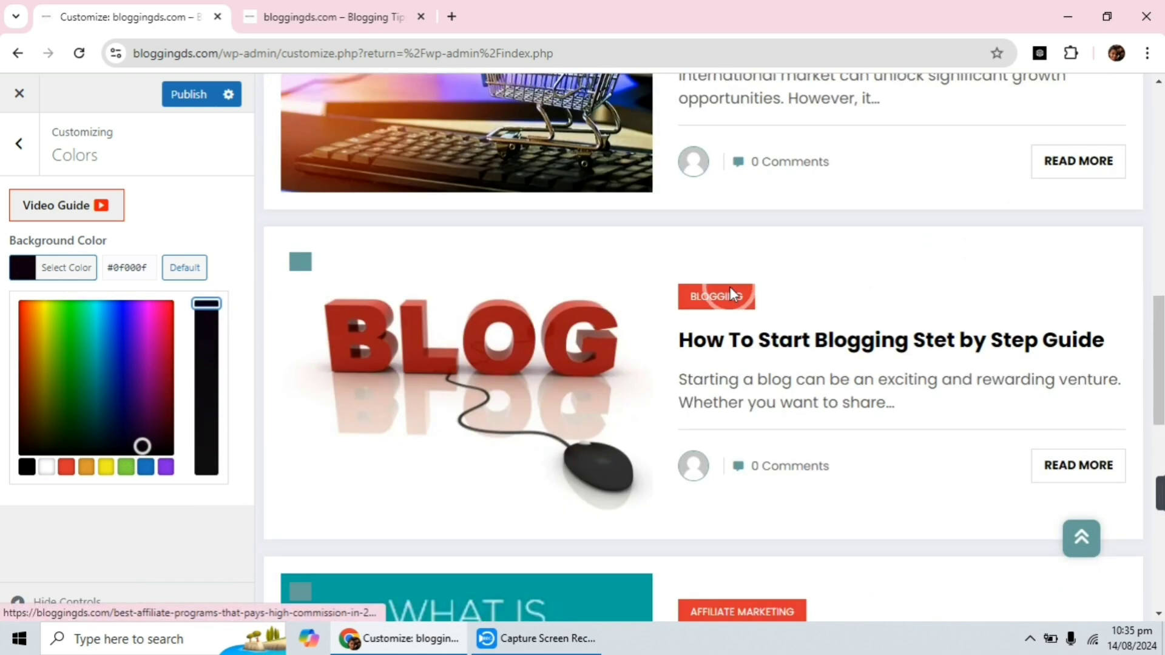
pyautogui.click(758, 337)
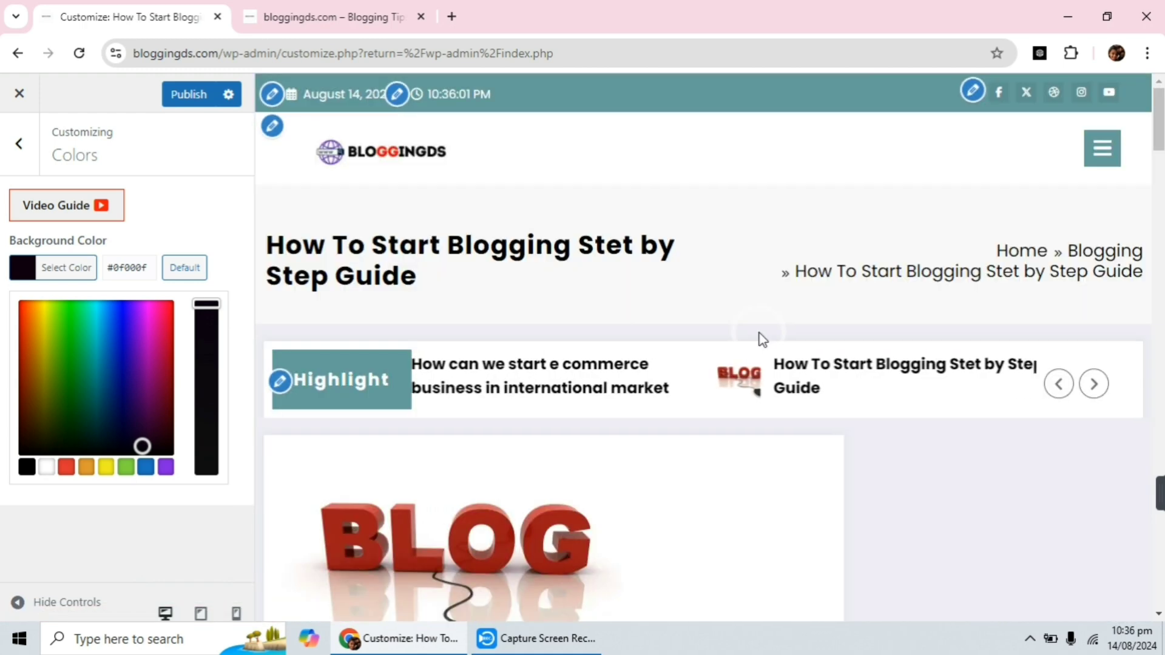
pyautogui.scroll(-7, 731, 352)
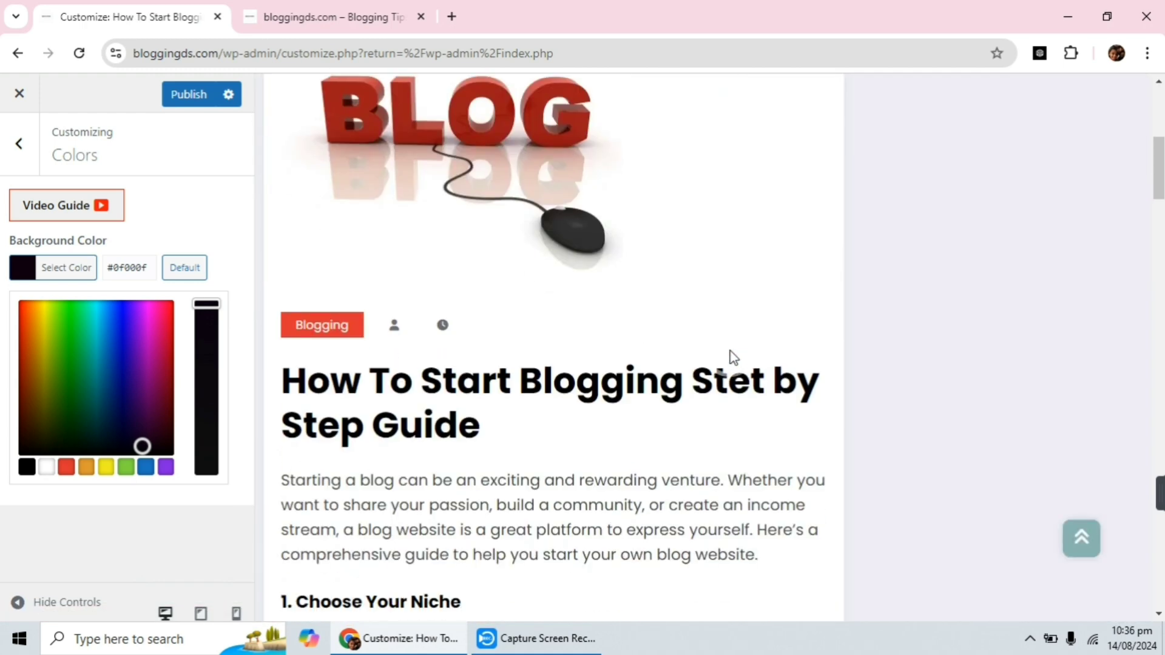
pyautogui.scroll(7, 622, 401)
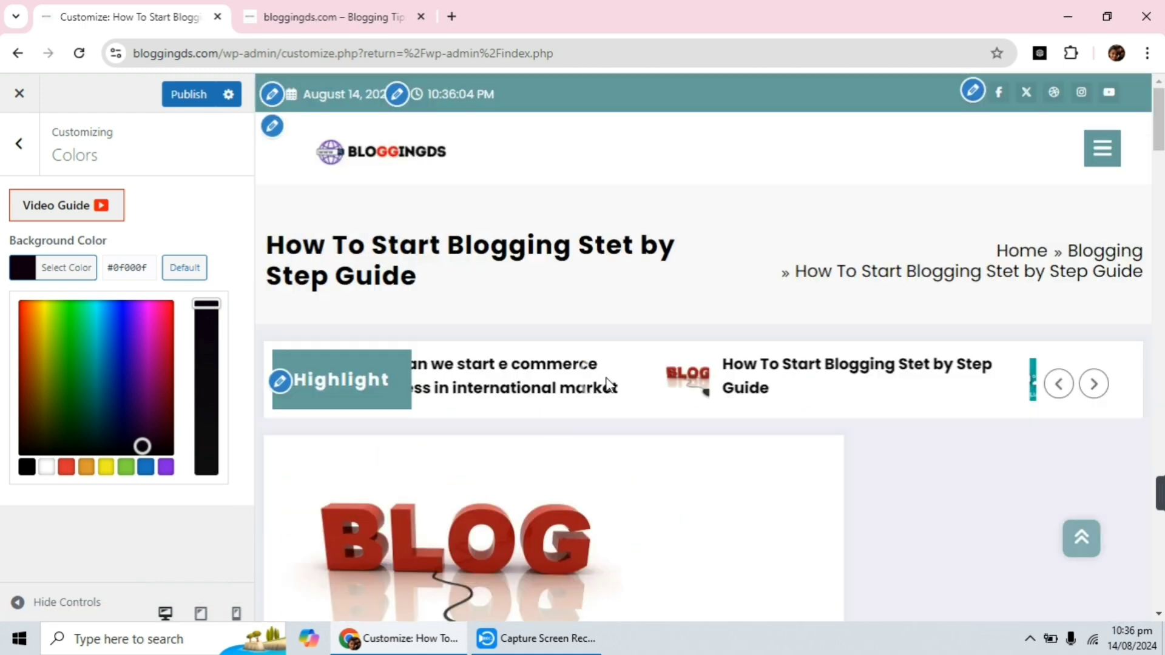
pyautogui.click(536, 377)
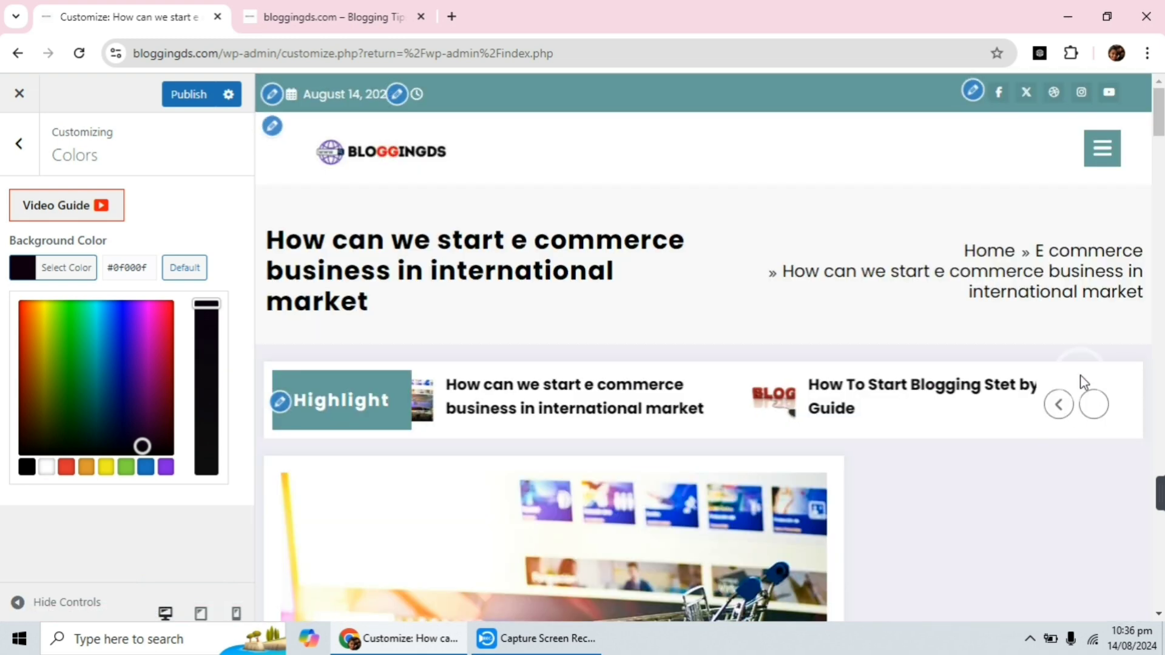
# Reset the Background Color to its default and view the Background Image section
pyautogui.click(177, 266)
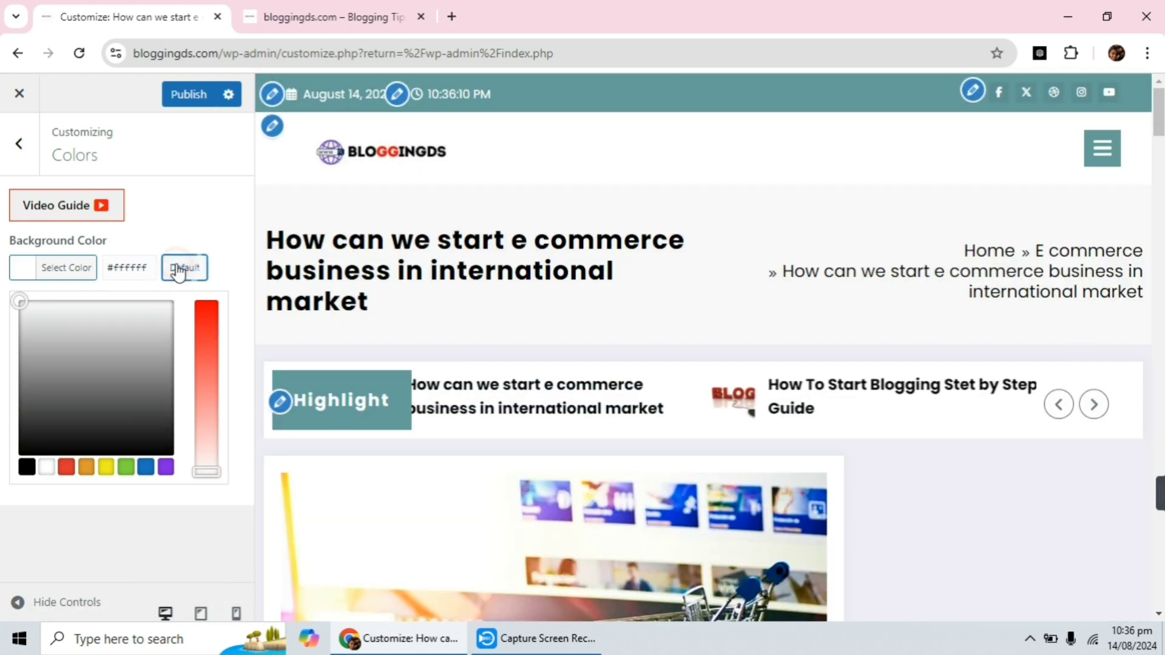
pyautogui.click(19, 146)
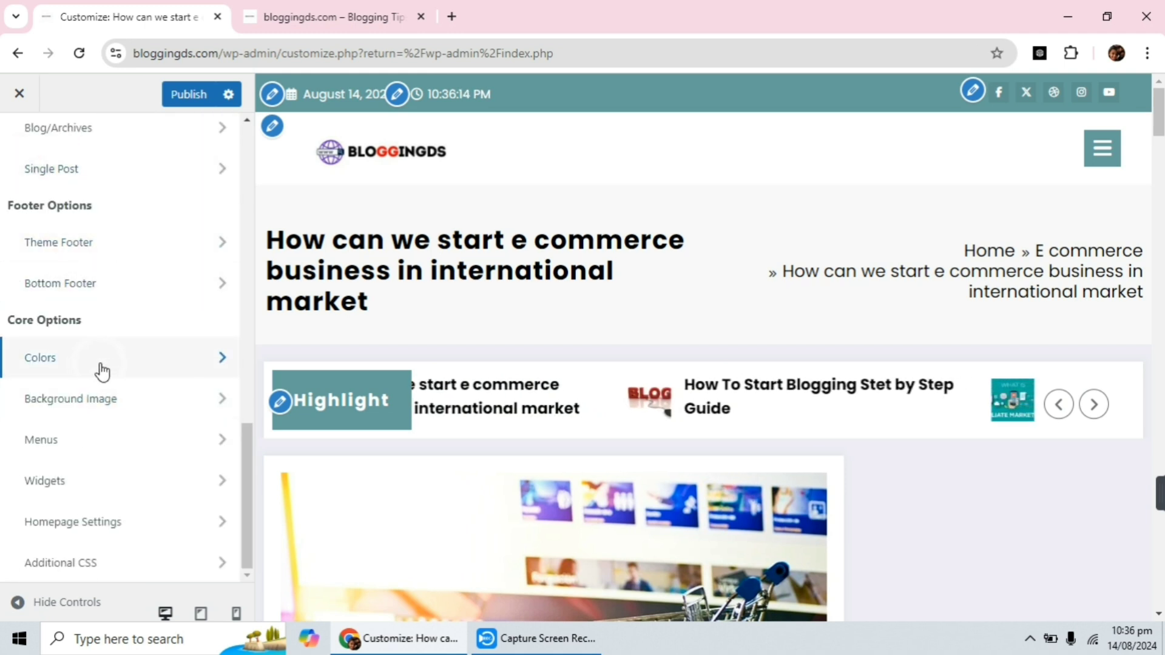
pyautogui.click(153, 406)
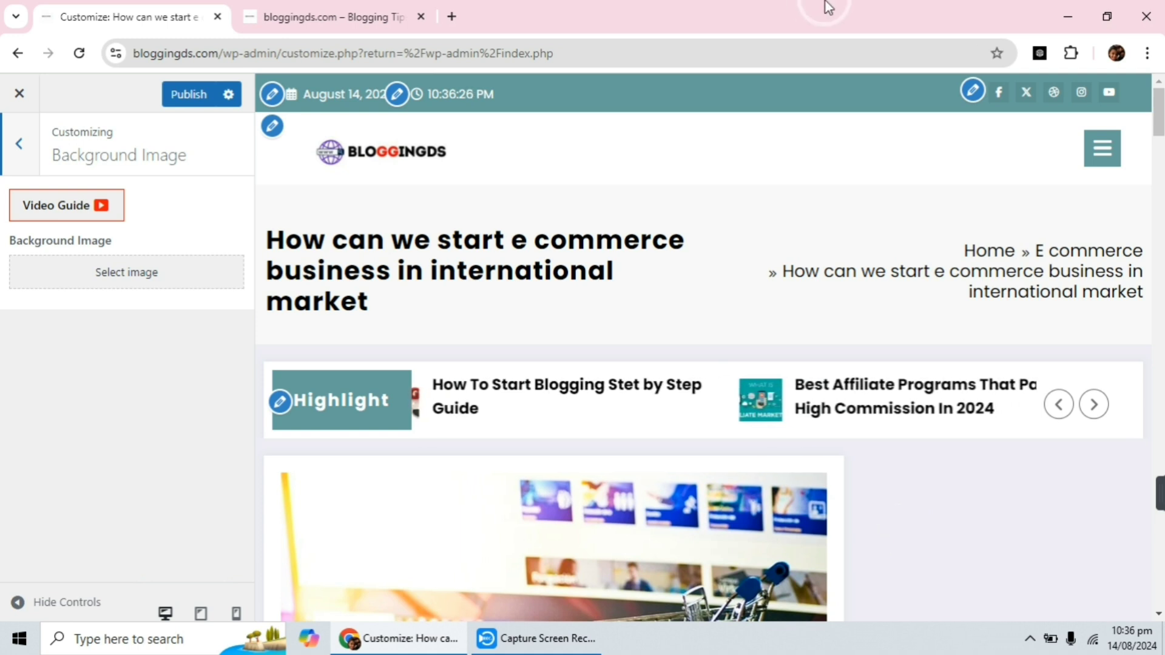
pyautogui.click(202, 99)
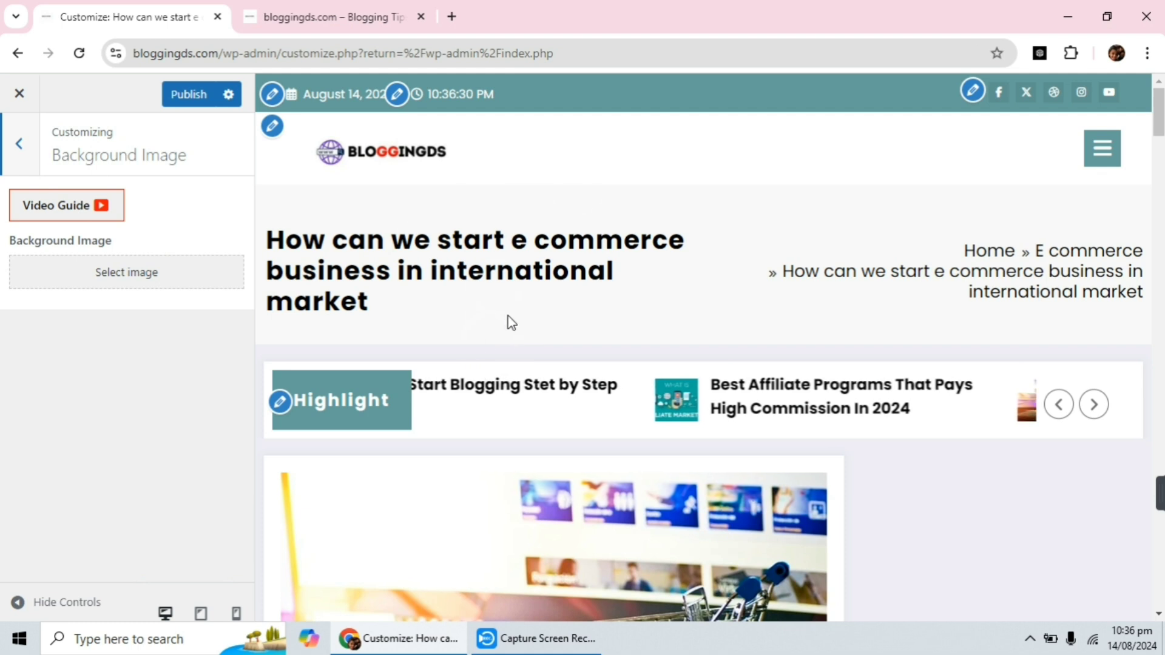
pyautogui.click(23, 159)
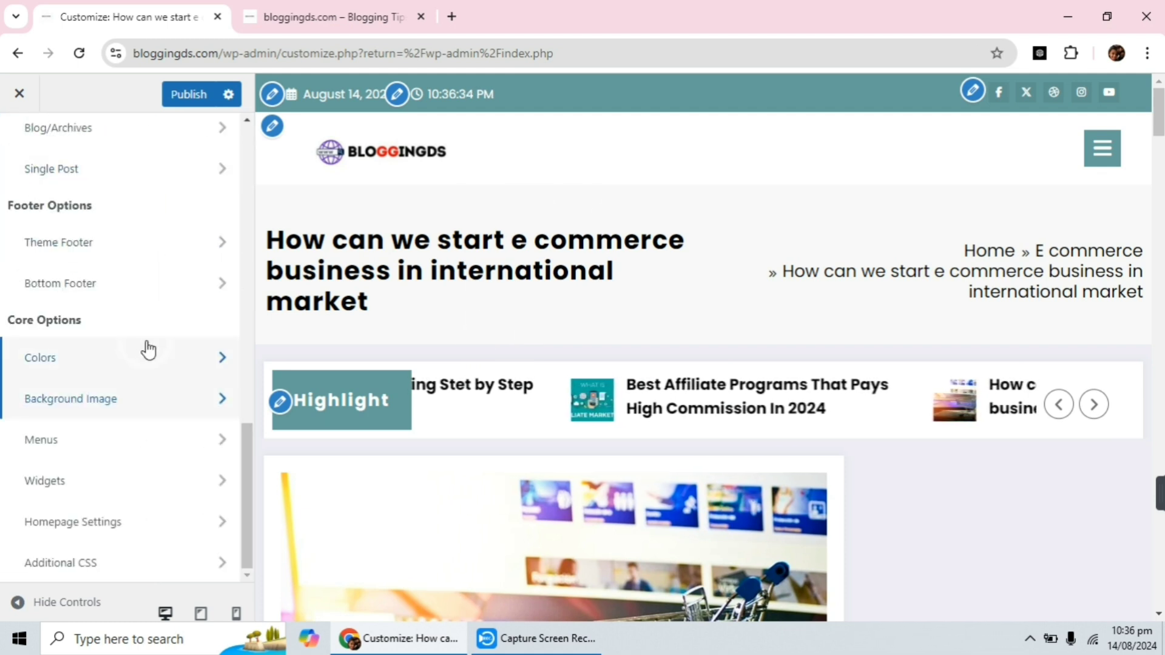
# Review the Footer menu's items, location and options in the Menus section, and return to the list of menus
pyautogui.click(107, 444)
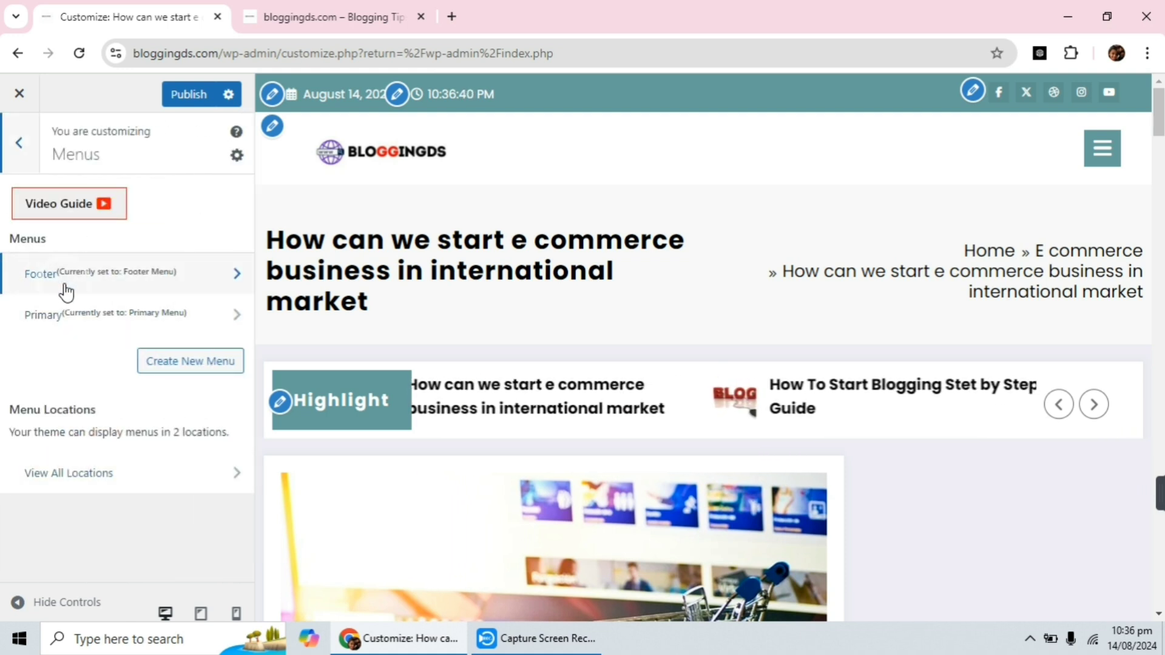
pyautogui.click(120, 285)
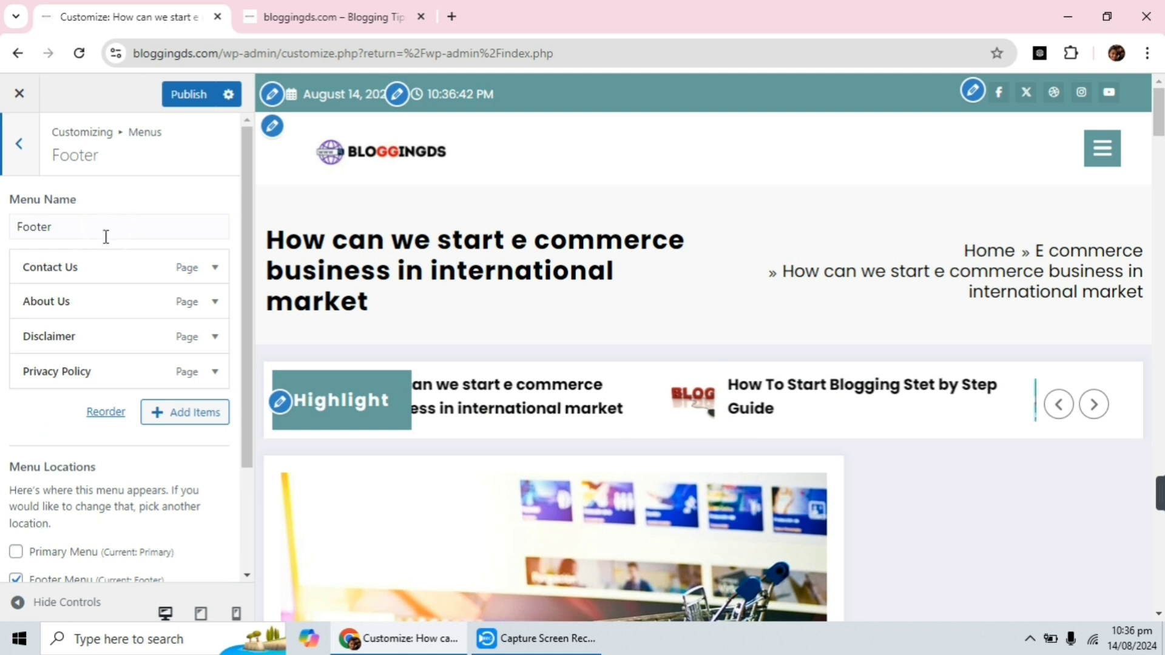
pyautogui.scroll(-3, 100, 382)
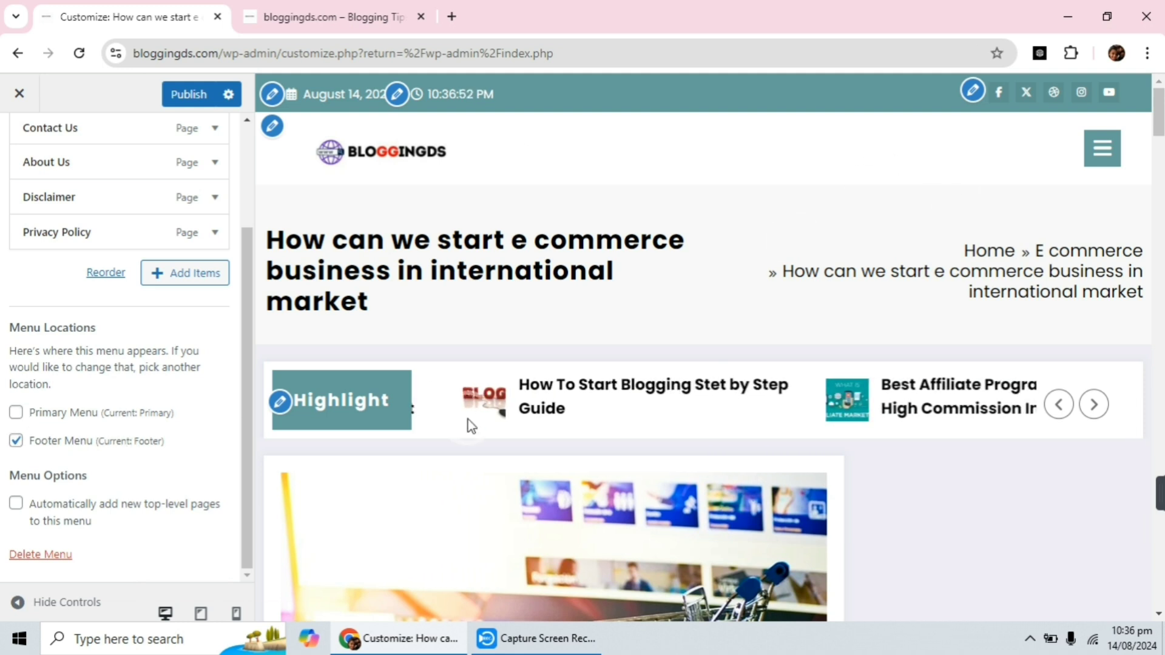
pyautogui.scroll(3, 42, 244)
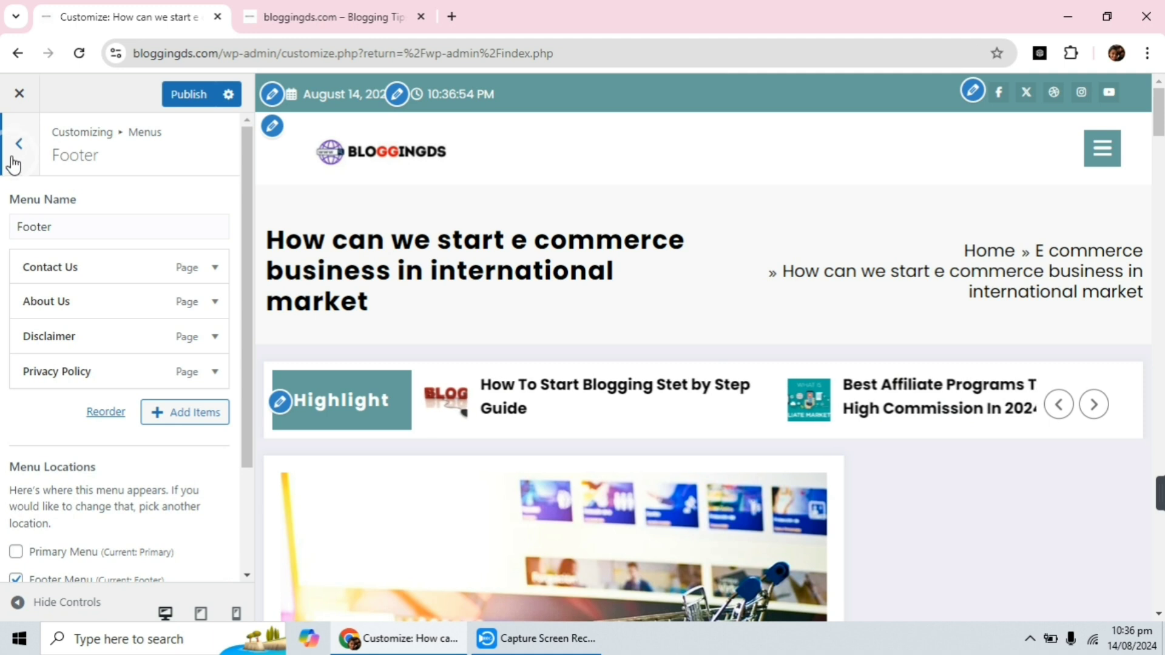
pyautogui.click(22, 151)
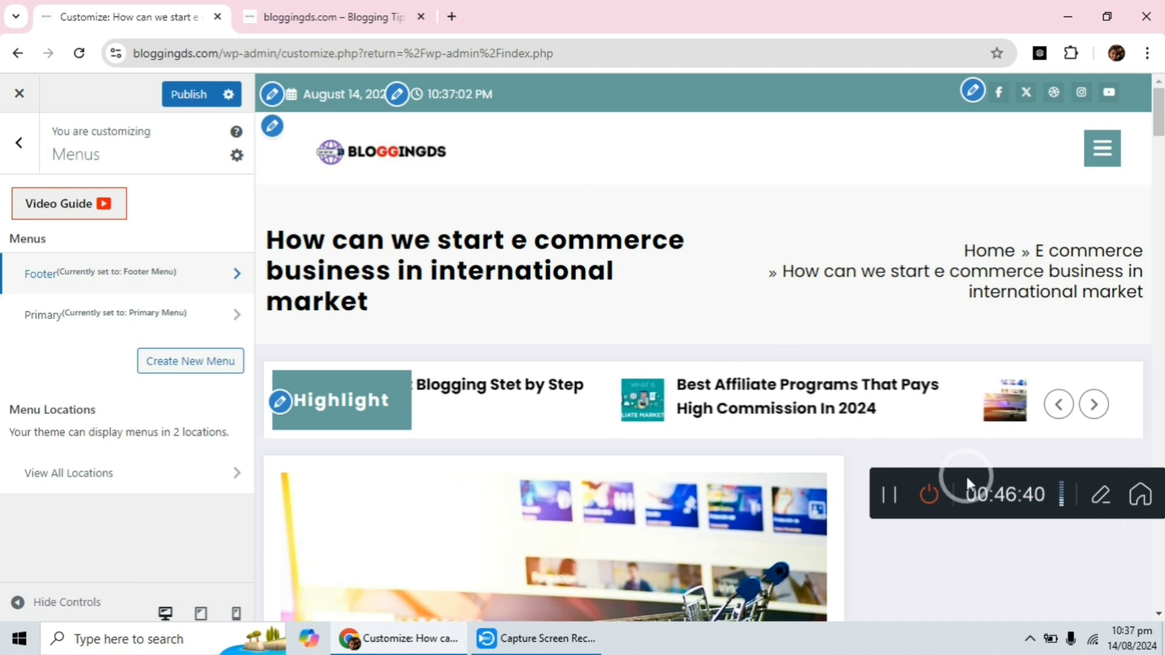
pyautogui.click(966, 483)
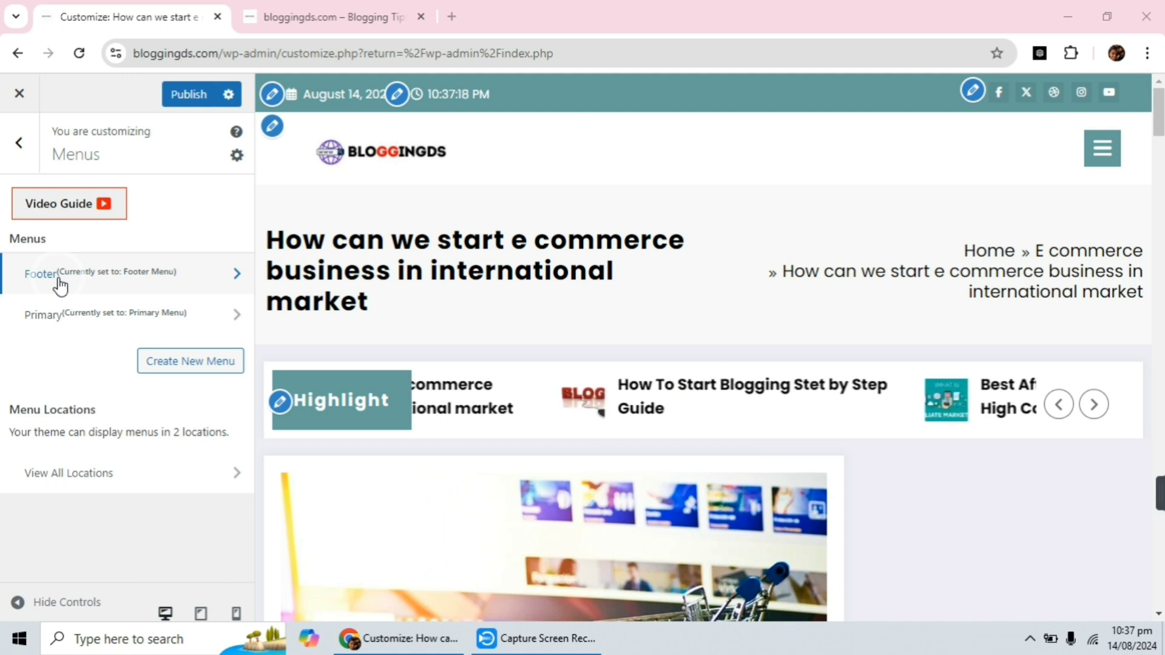
# Assign the Footer menu to the Primary Menu location under View All Locations and publish
pyautogui.click(89, 479)
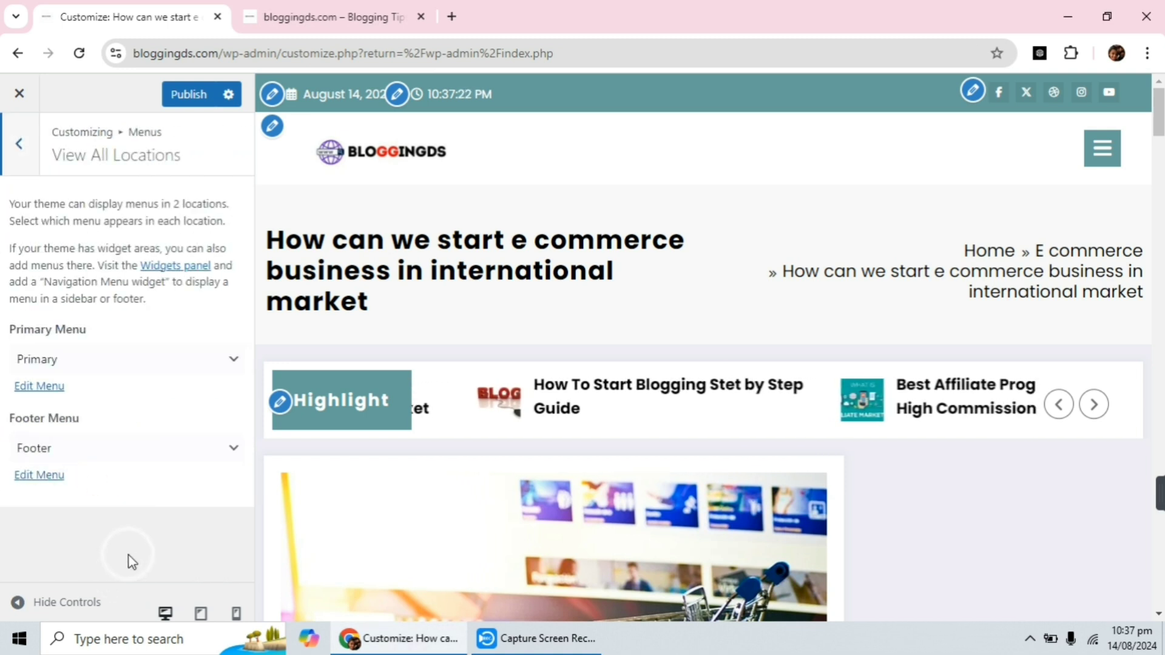
pyautogui.click(181, 358)
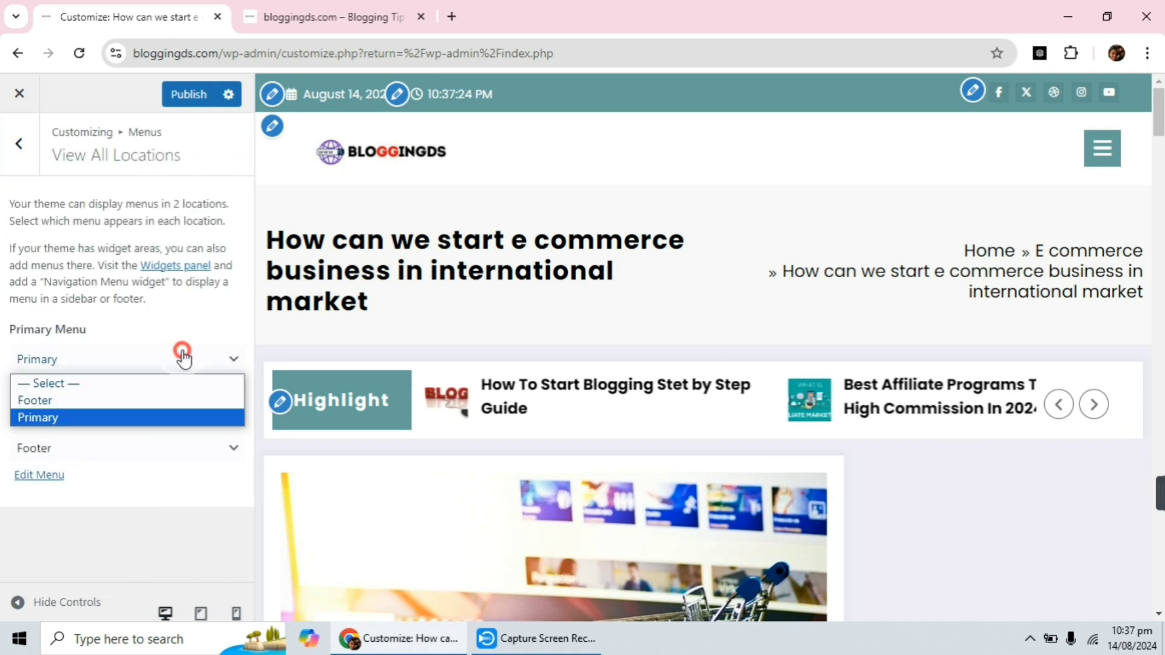
pyautogui.click(91, 401)
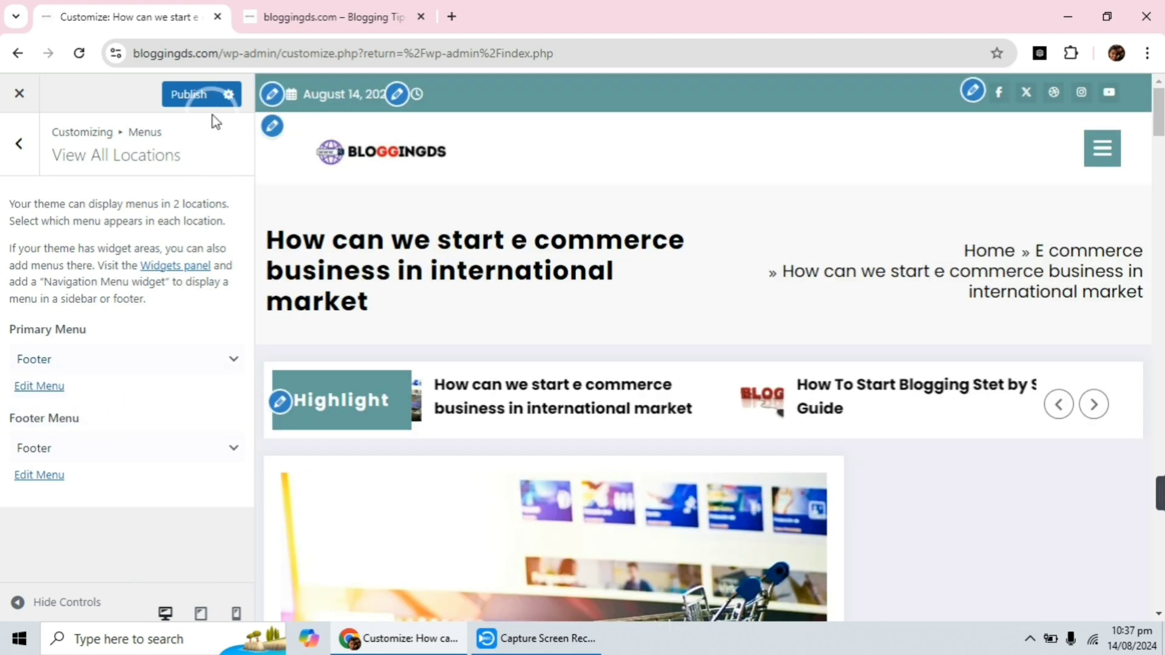
pyautogui.click(208, 95)
# Check the header menu on the live site and return to the customizer
pyautogui.click(286, 13)
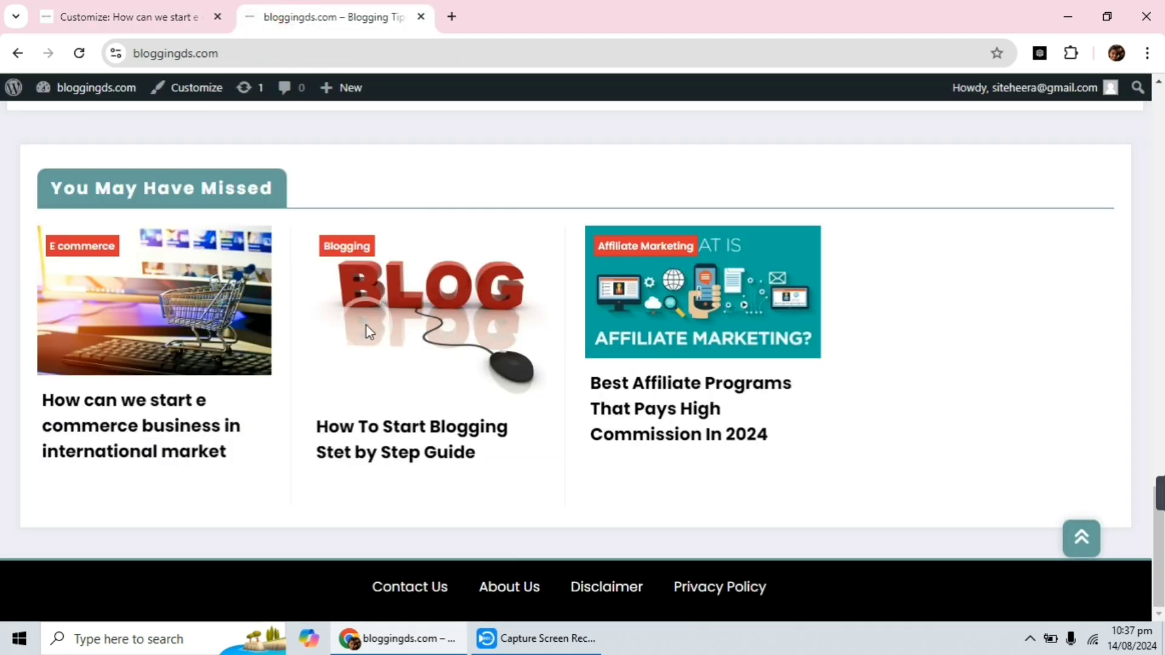
pyautogui.scroll(20, 489, 317)
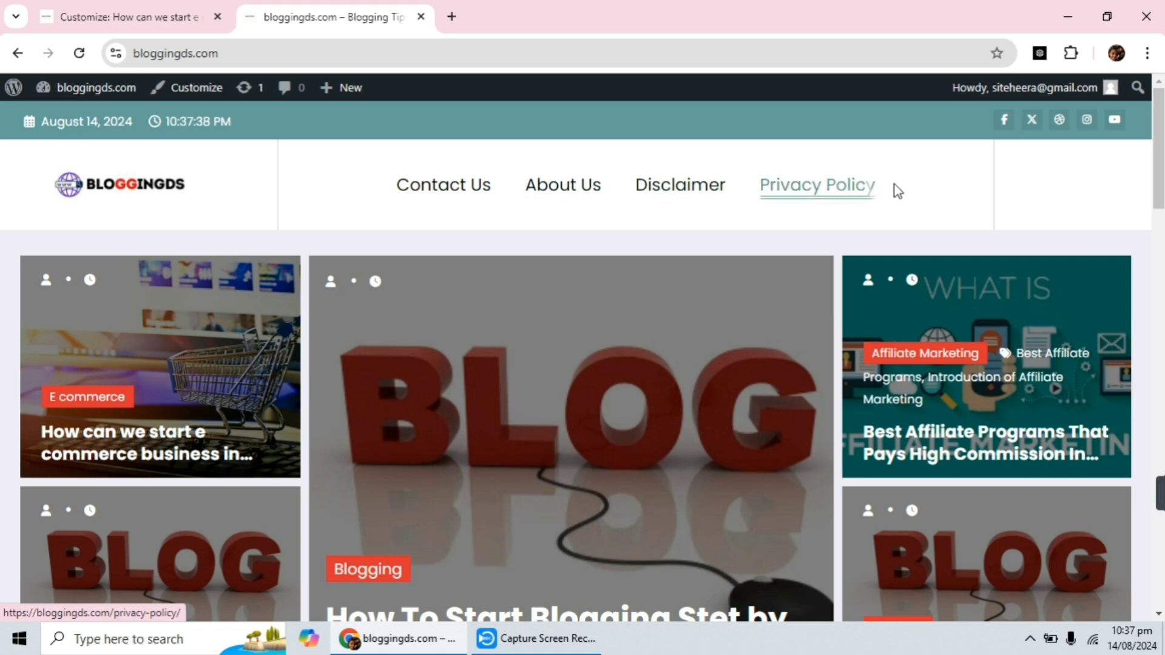
pyautogui.click(118, 8)
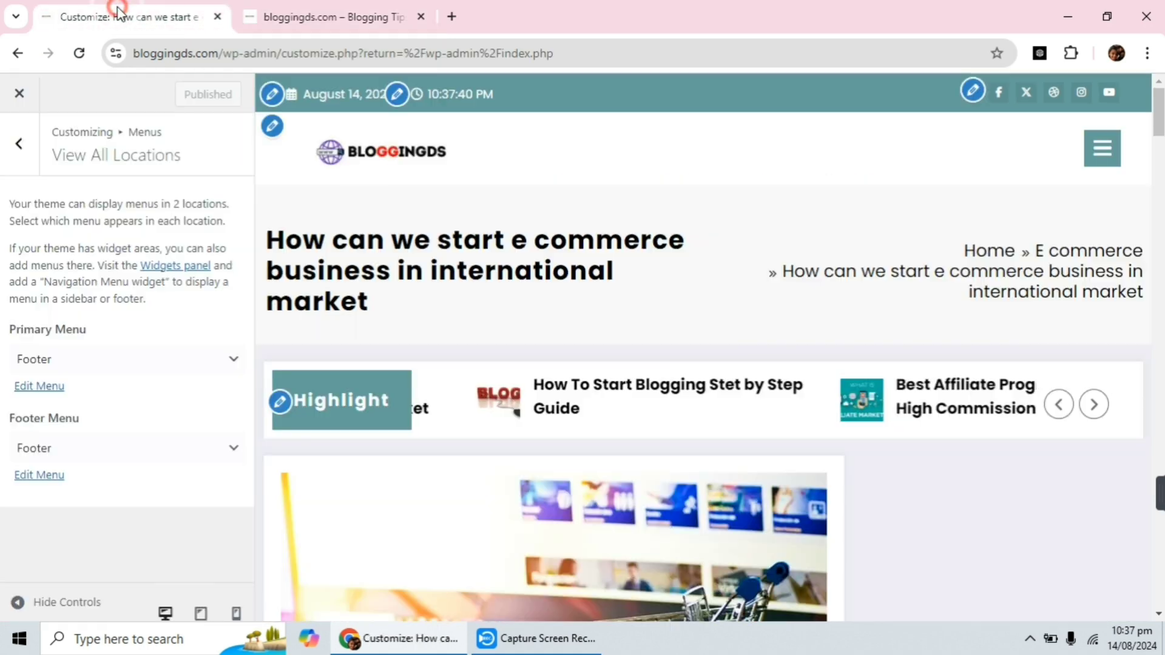
# Set the Primary Menu location back to the Primary menu and publish
pyautogui.click(137, 360)
pyautogui.click(80, 414)
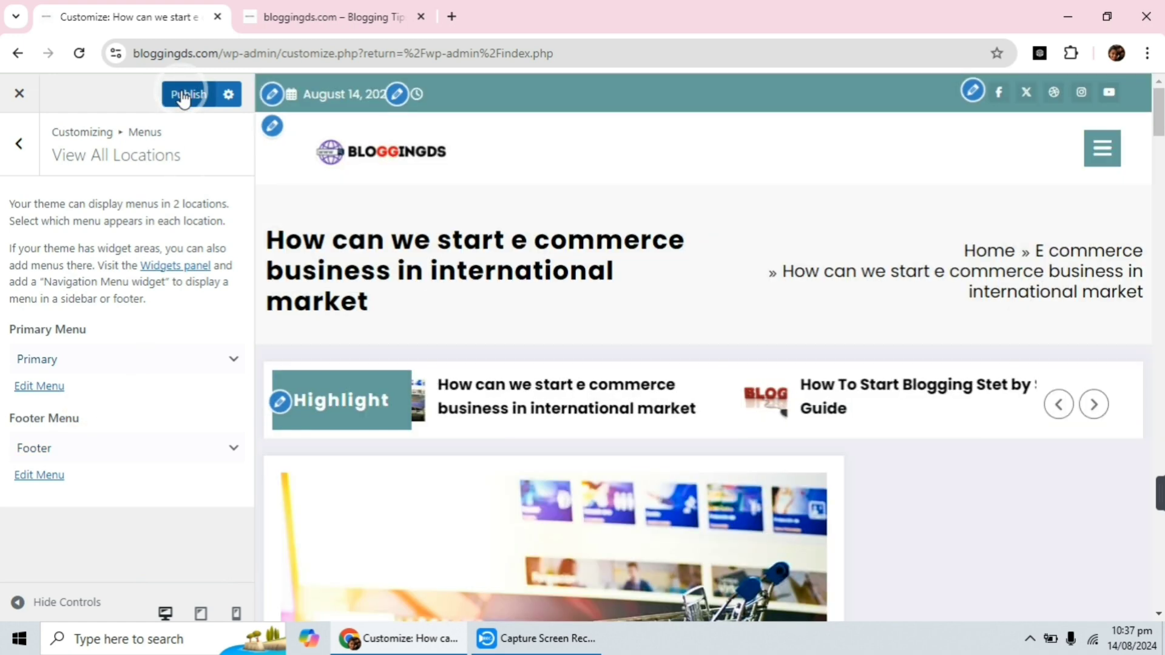
pyautogui.click(182, 95)
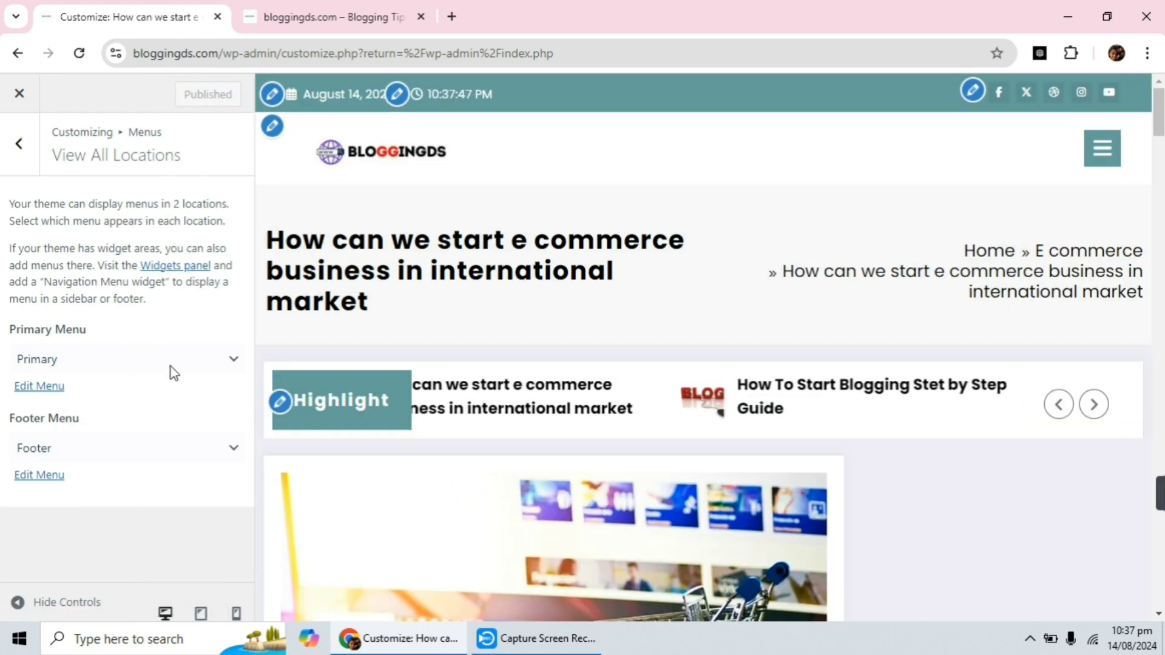
# Leave the menu settings and open the Widgets section in the Core Options
pyautogui.click(19, 144)
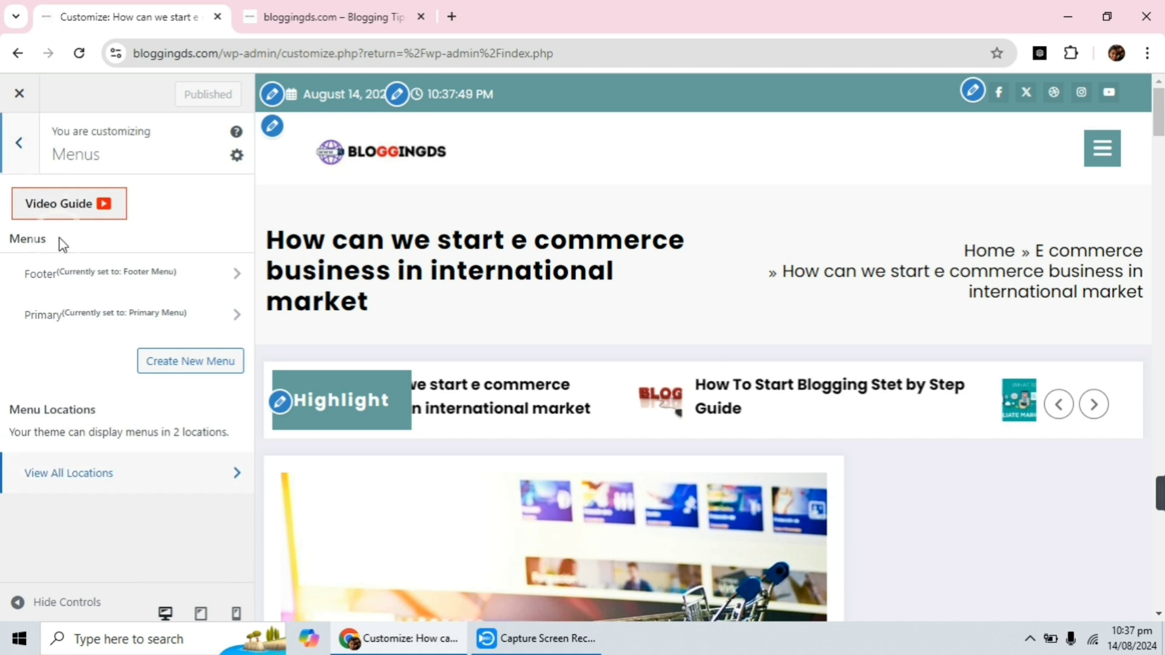
pyautogui.click(29, 138)
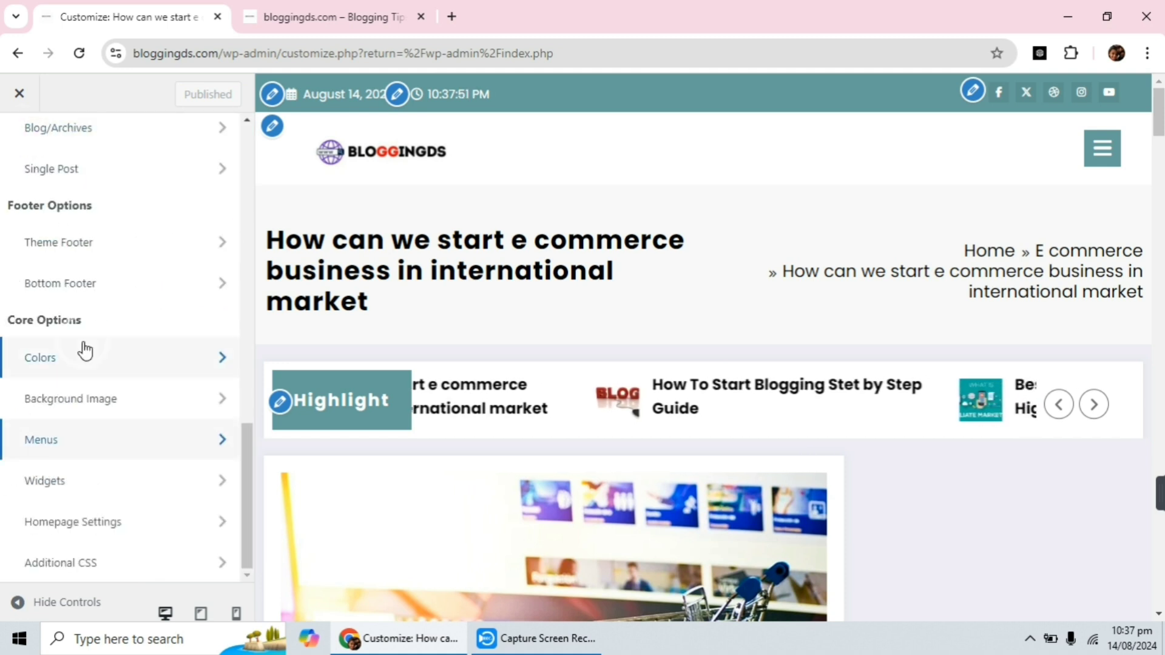
pyautogui.click(81, 493)
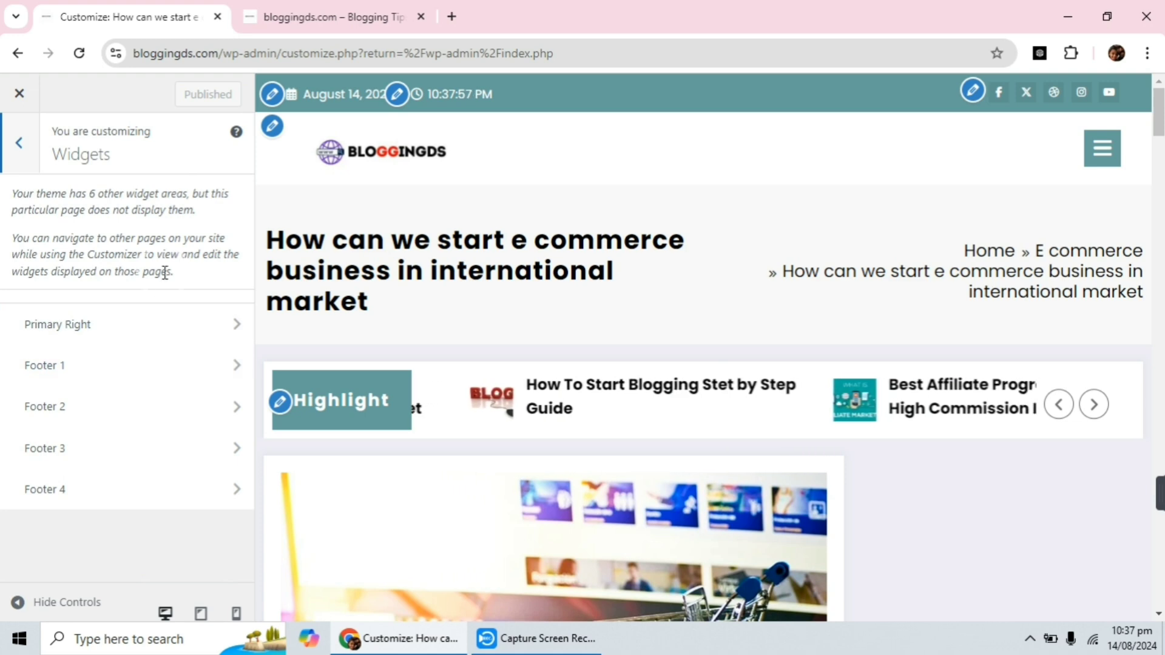
# Look over the post preview, switch the preview to the site's homepage, and examine it down to the footer
pyautogui.scroll(-5, 629, 240)
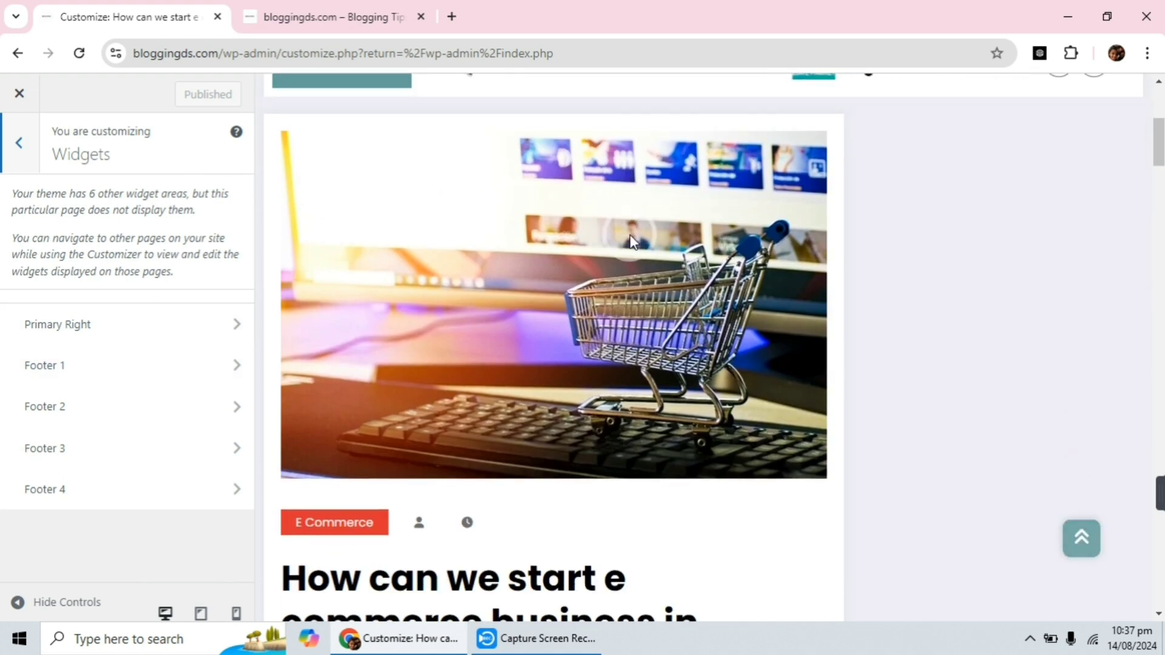
pyautogui.scroll(-3, 743, 371)
pyautogui.scroll(10, 749, 367)
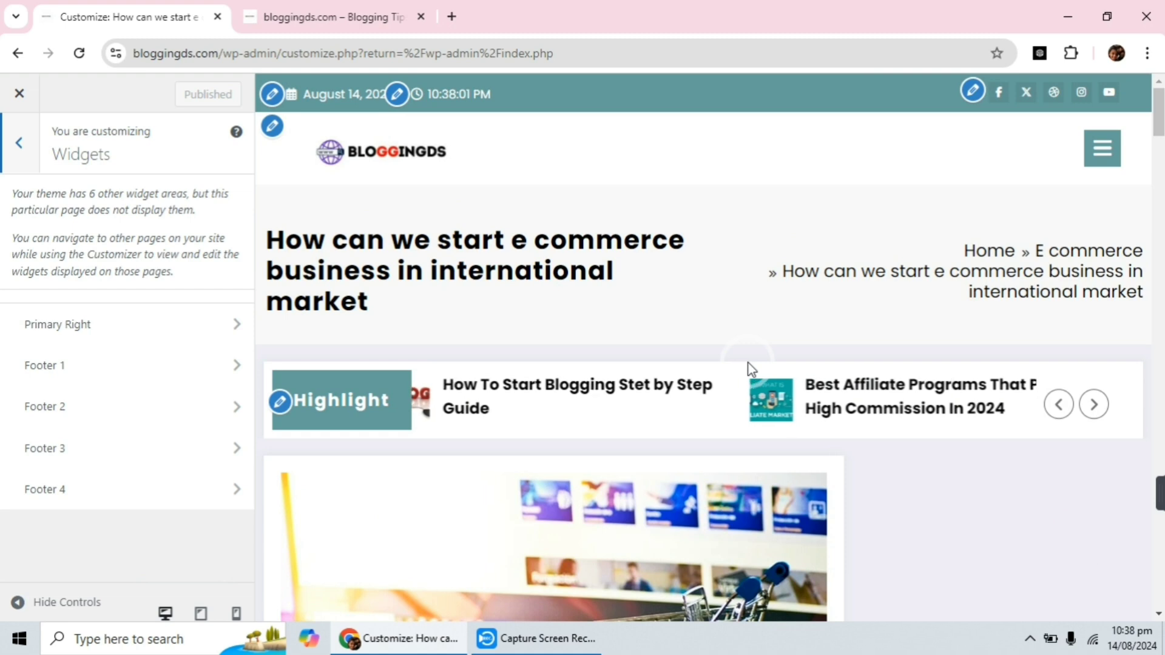
pyautogui.scroll(-1, 749, 368)
pyautogui.scroll(-6, 750, 361)
pyautogui.scroll(7, 757, 395)
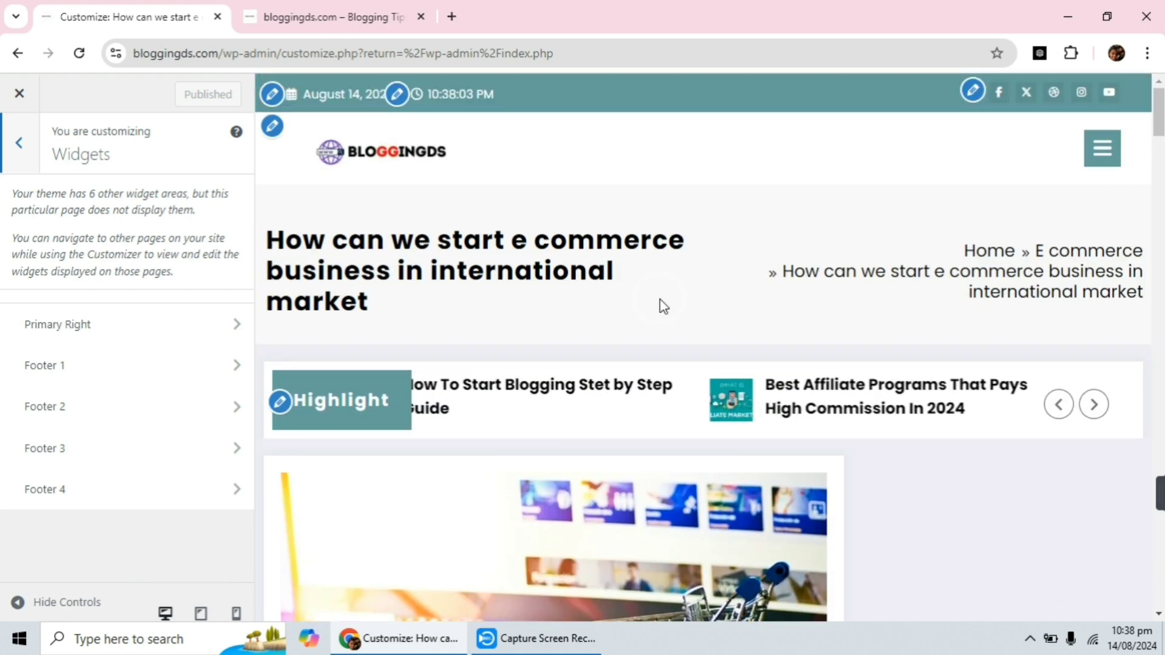
pyautogui.click(361, 159)
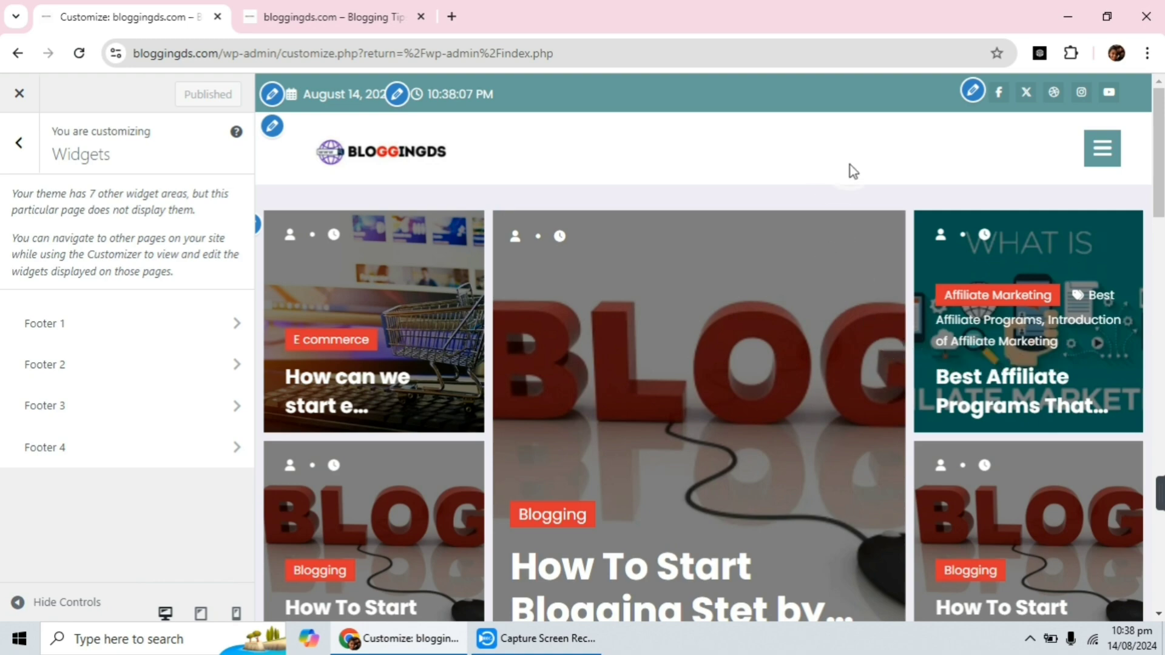
pyautogui.scroll(-10, 663, 319)
pyautogui.scroll(10, 730, 296)
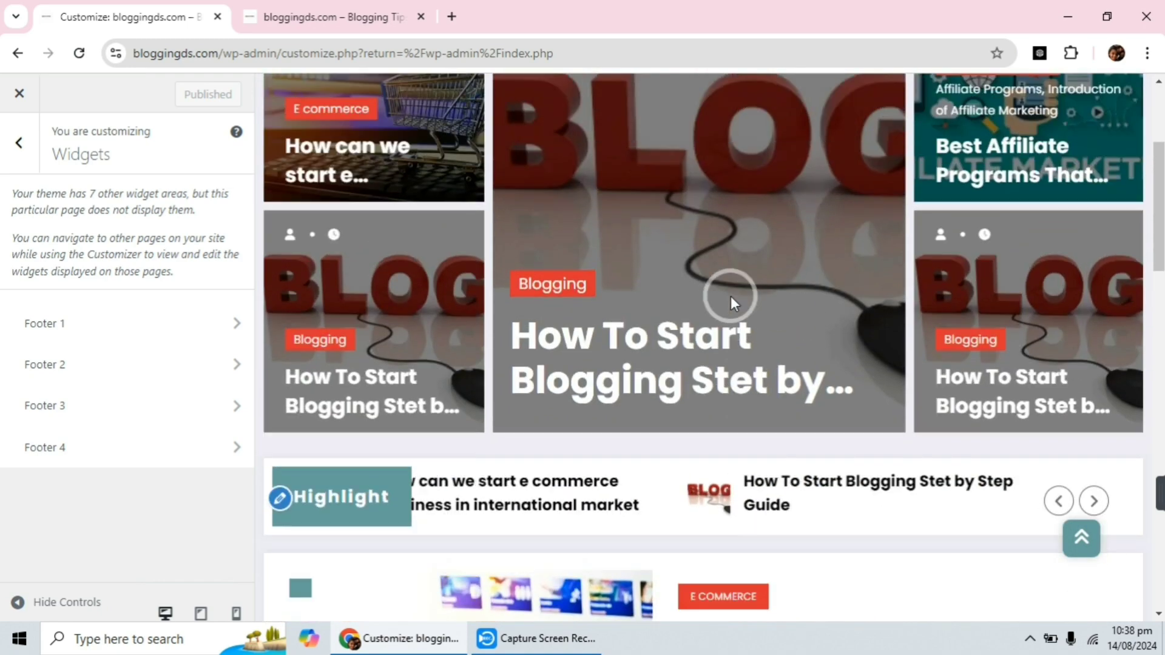
pyautogui.scroll(-10, 537, 286)
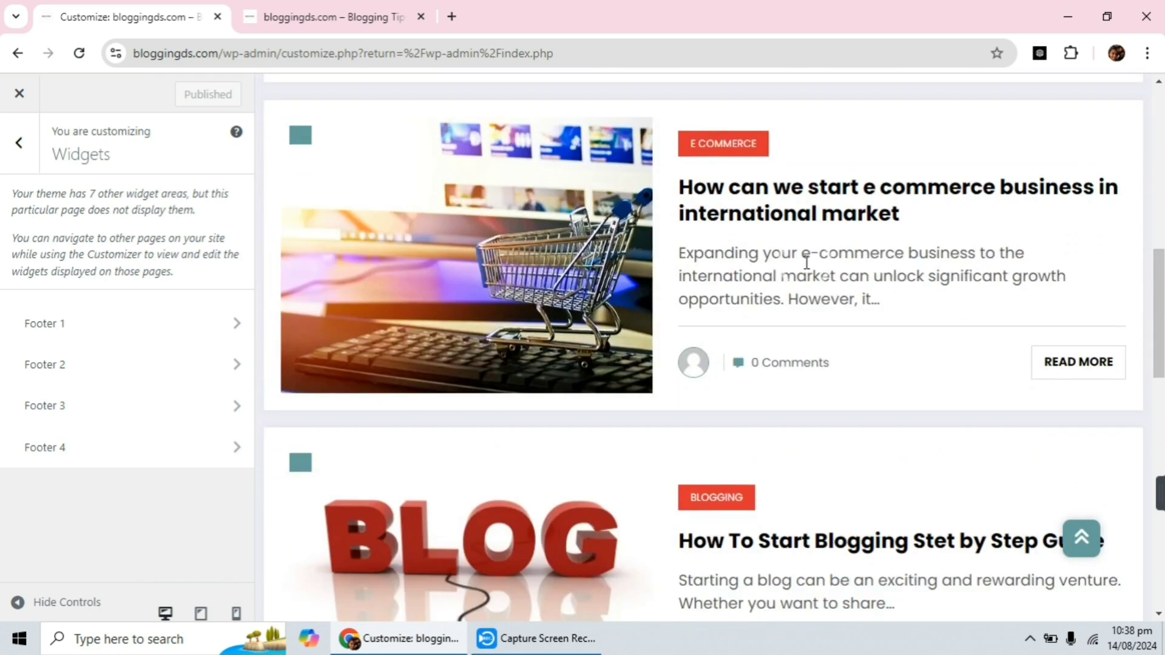
pyautogui.scroll(-15, 1026, 399)
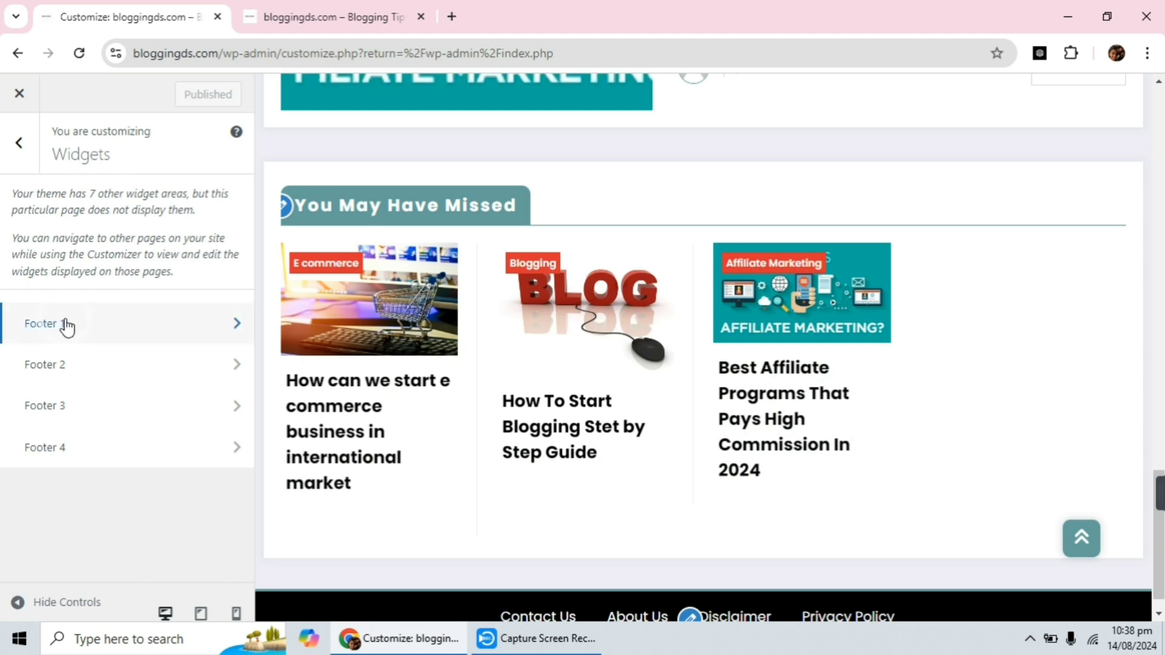
pyautogui.scroll(-1, 716, 212)
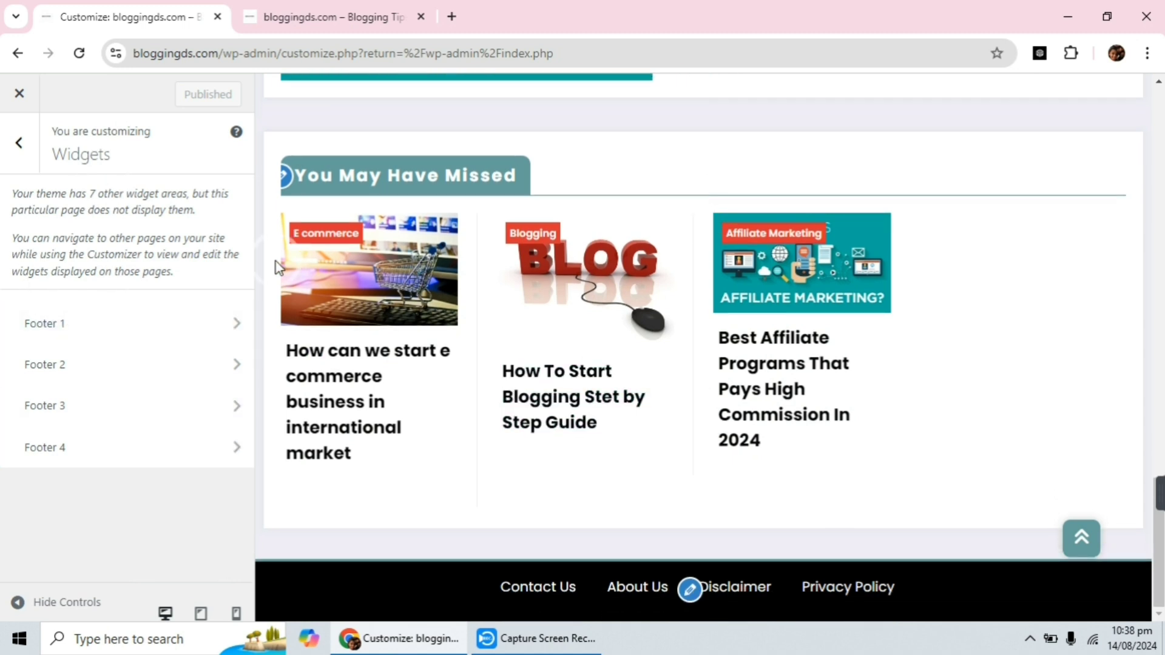
# Add a Categories List block to the Footer 1 widget area and publish
pyautogui.click(87, 326)
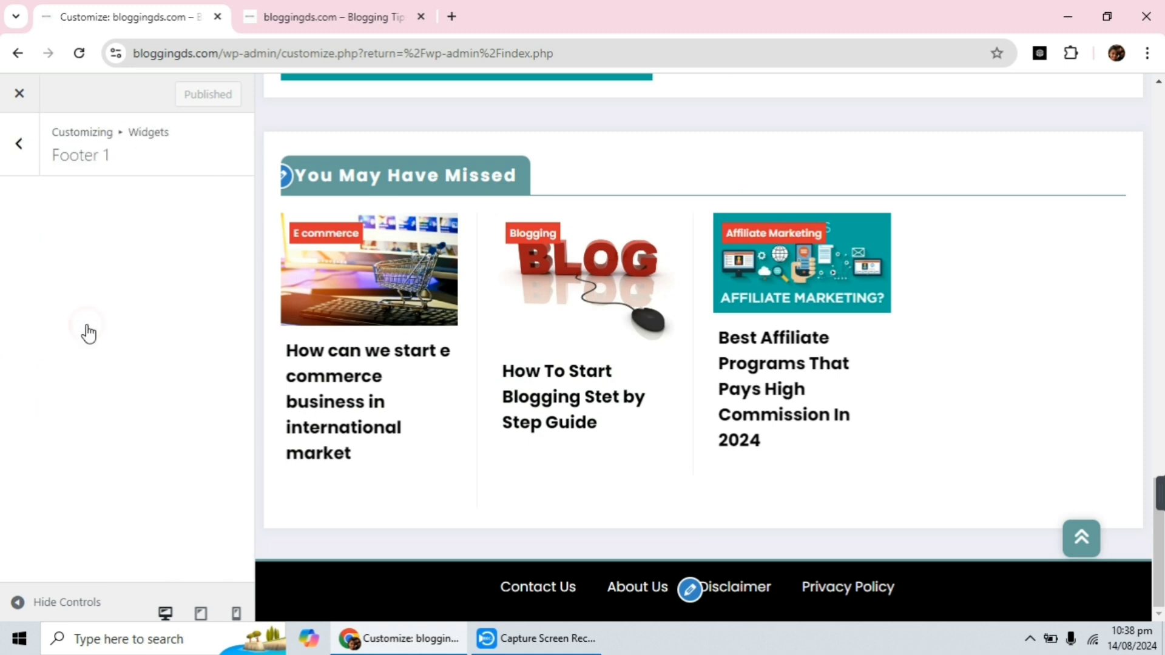
pyautogui.click(112, 321)
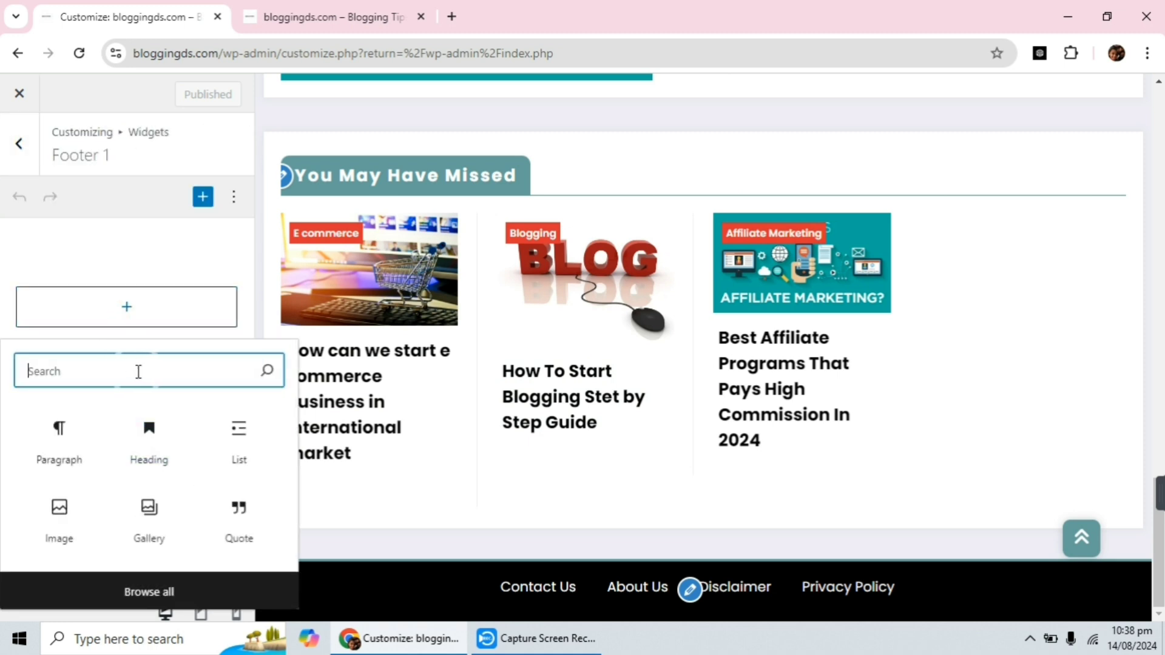
pyautogui.write('cater')
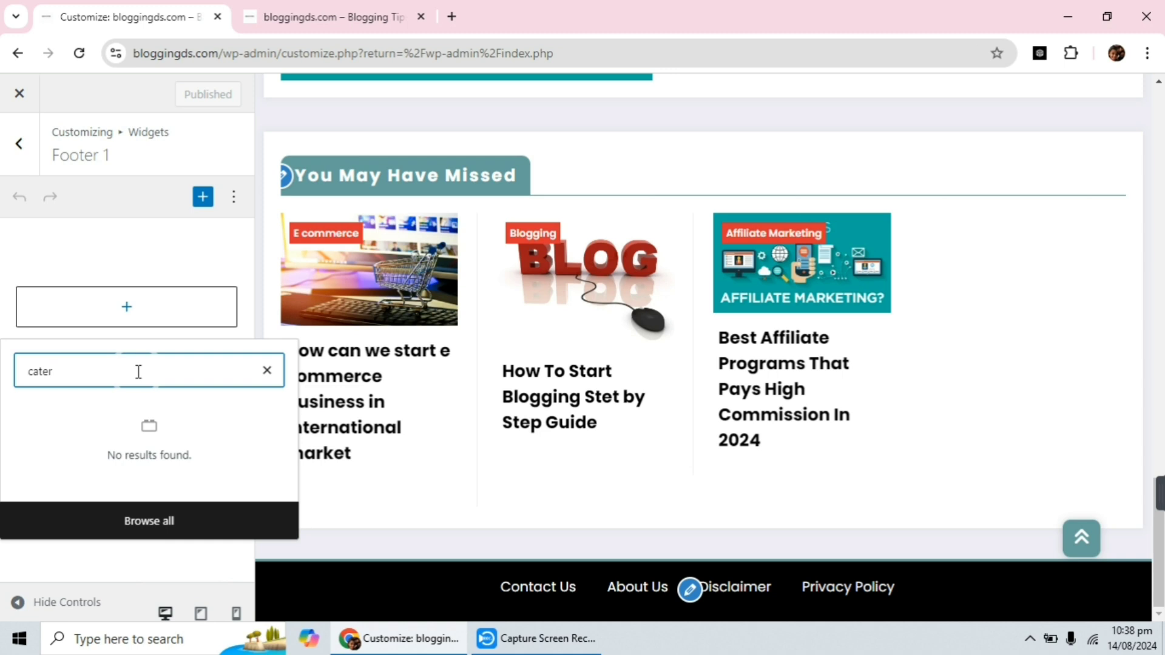
pyautogui.press('BackSpace')
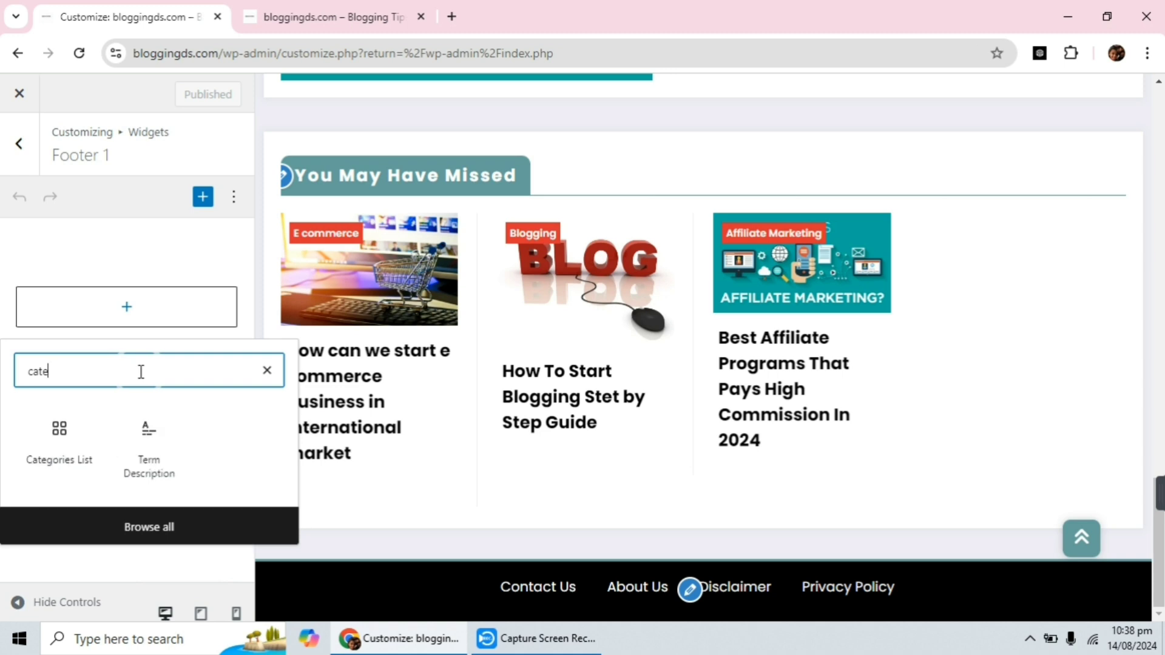
pyautogui.click(53, 433)
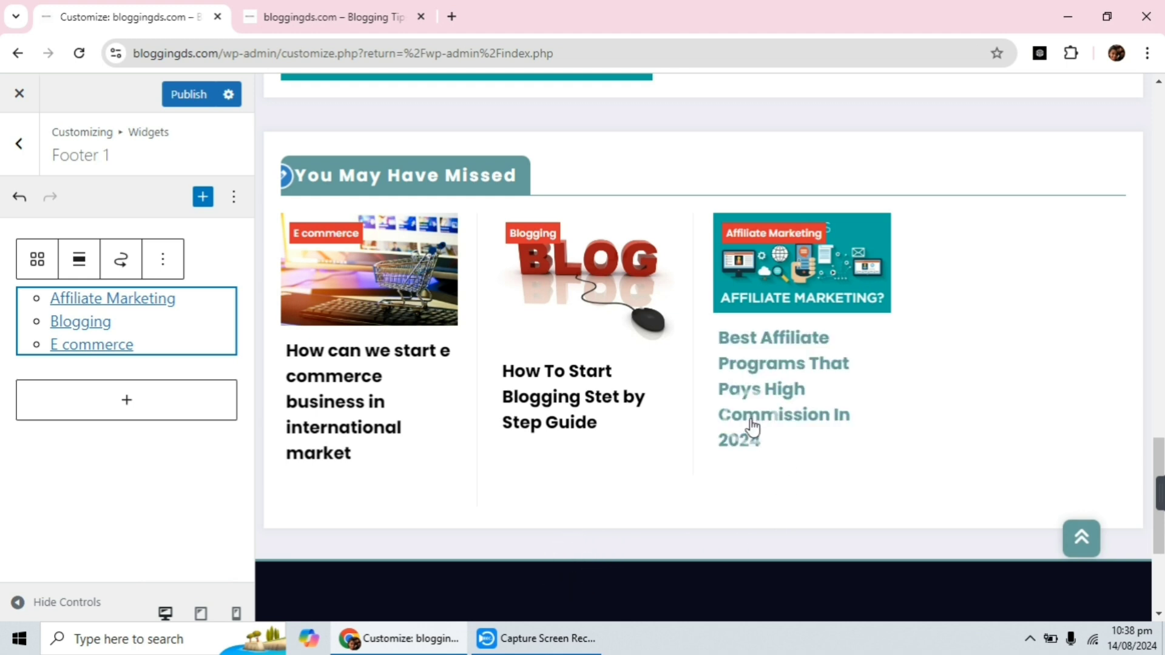
pyautogui.scroll(-4, 753, 413)
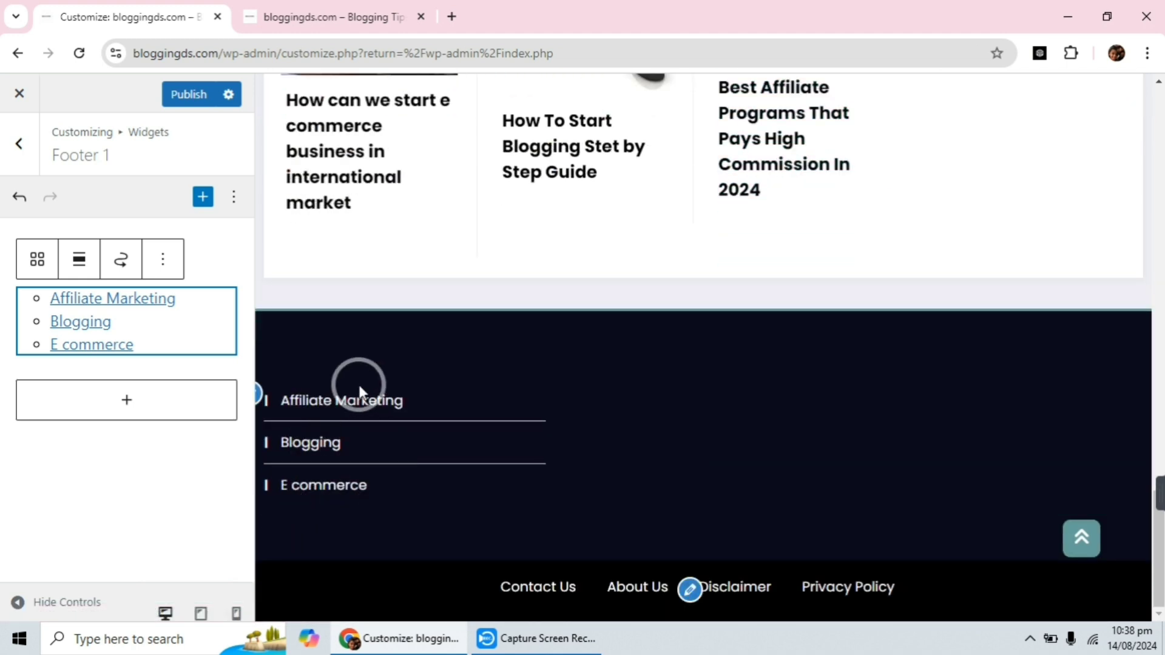
pyautogui.click(175, 97)
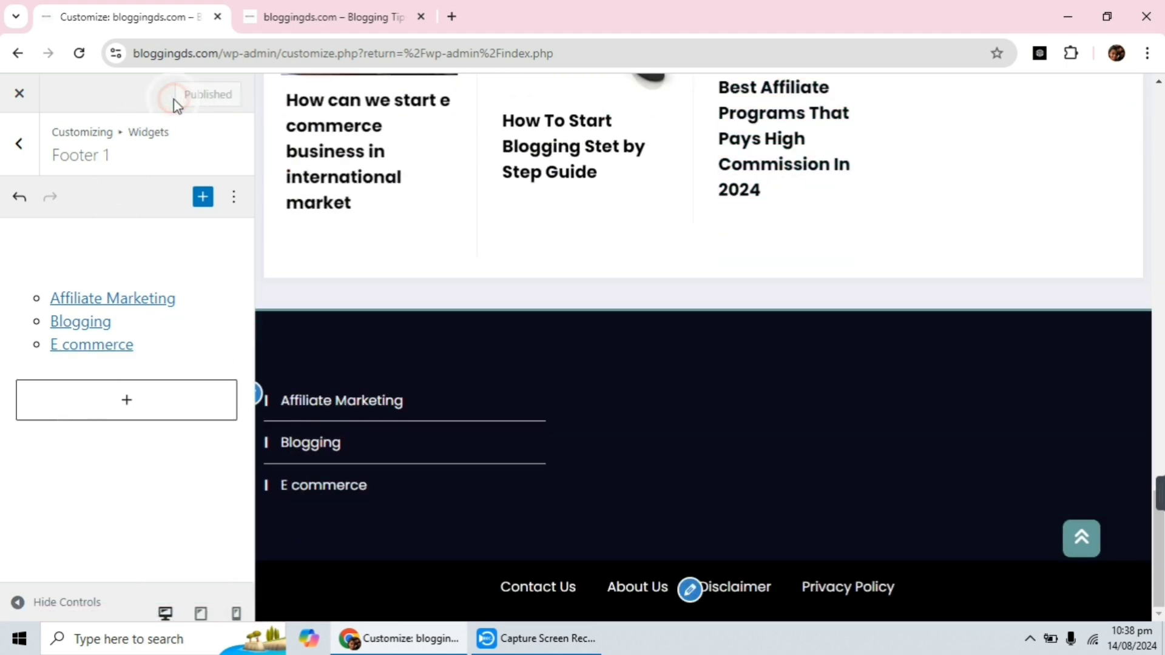
# Reload the live site, check the category links in its footer, and return to the customizer
pyautogui.click(298, 13)
pyautogui.click(76, 54)
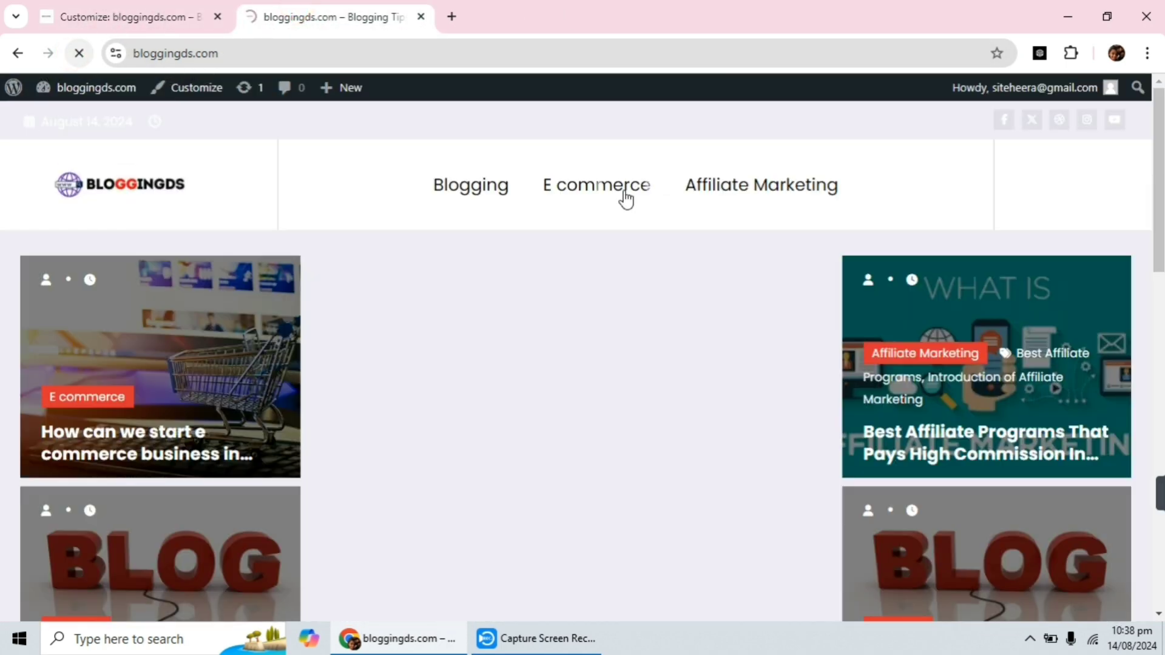
pyautogui.scroll(-20, 467, 297)
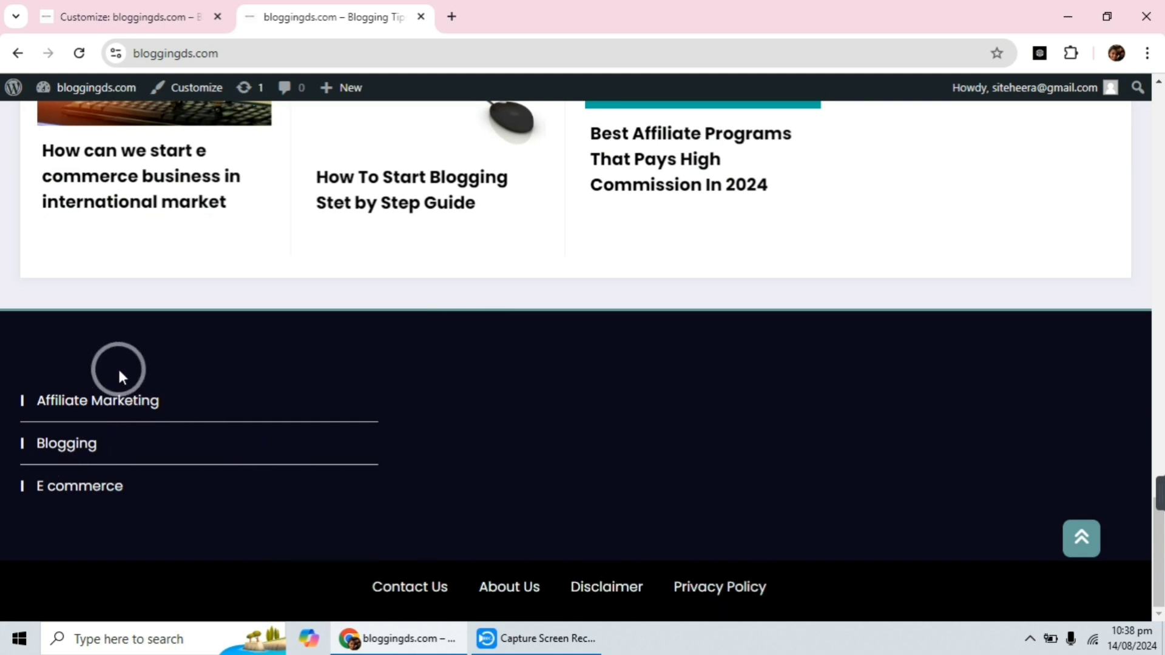
pyautogui.click(125, 14)
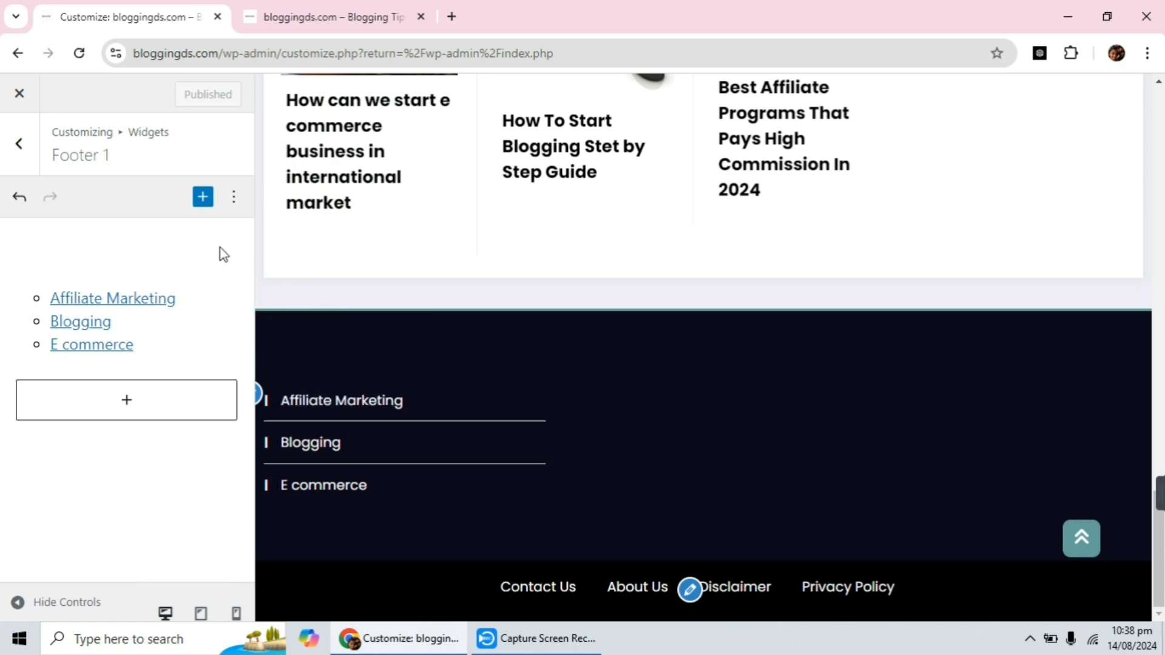
# Delete the Categories List block from the Footer 1 widget area and publish
pyautogui.click(234, 196)
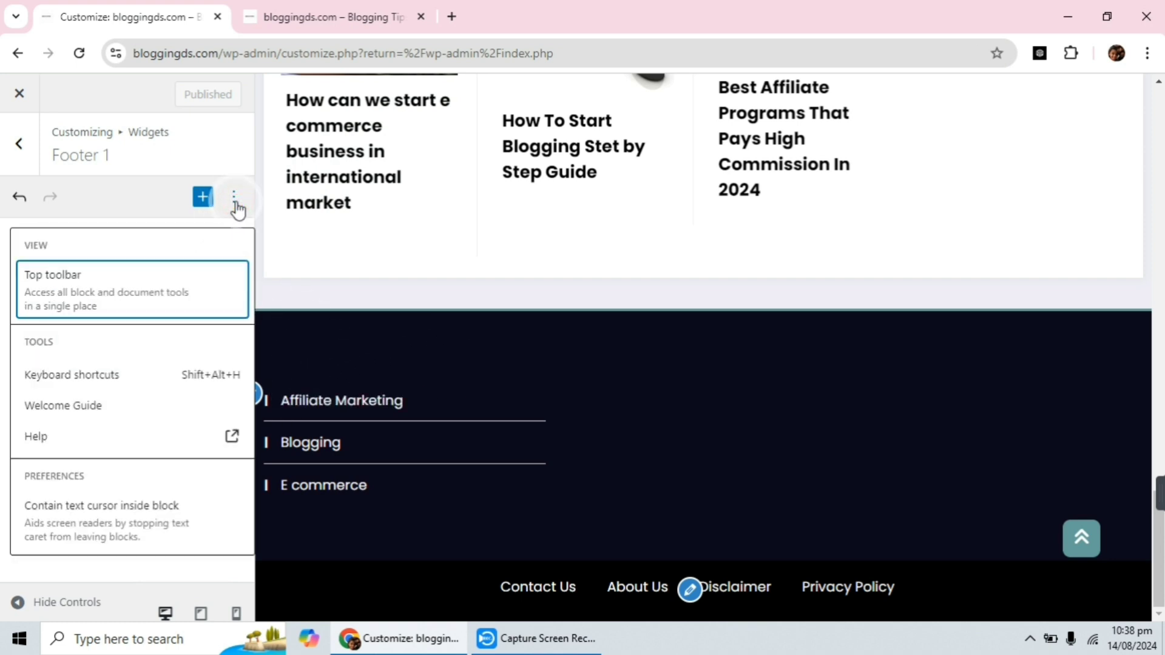
pyautogui.click(304, 349)
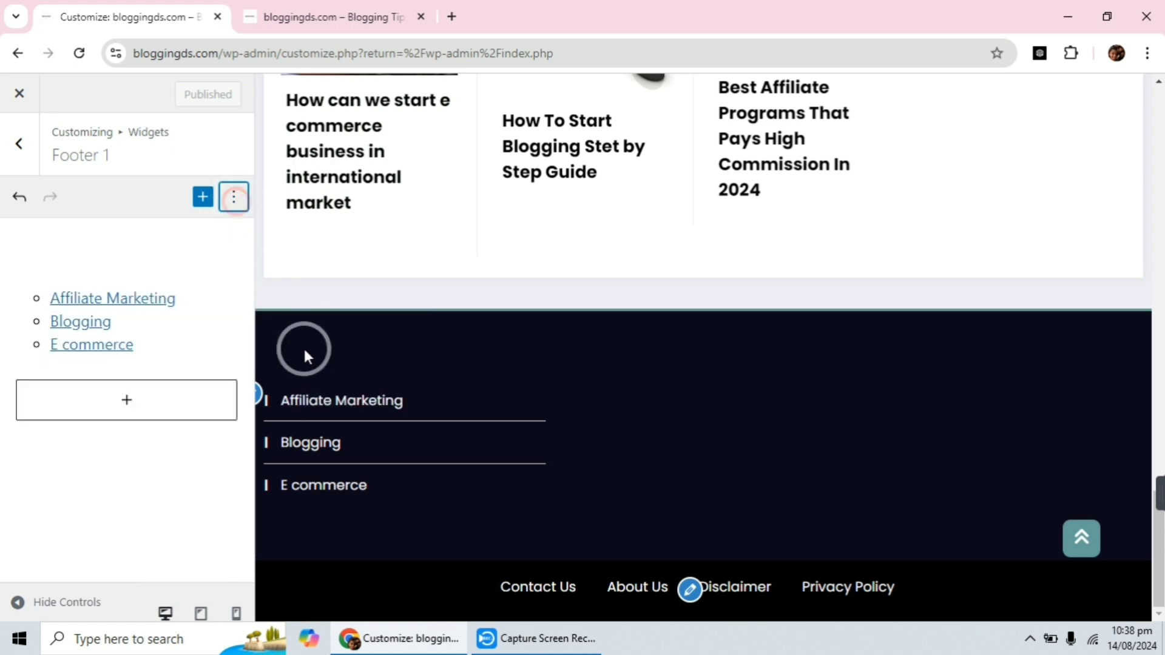
pyautogui.click(258, 392)
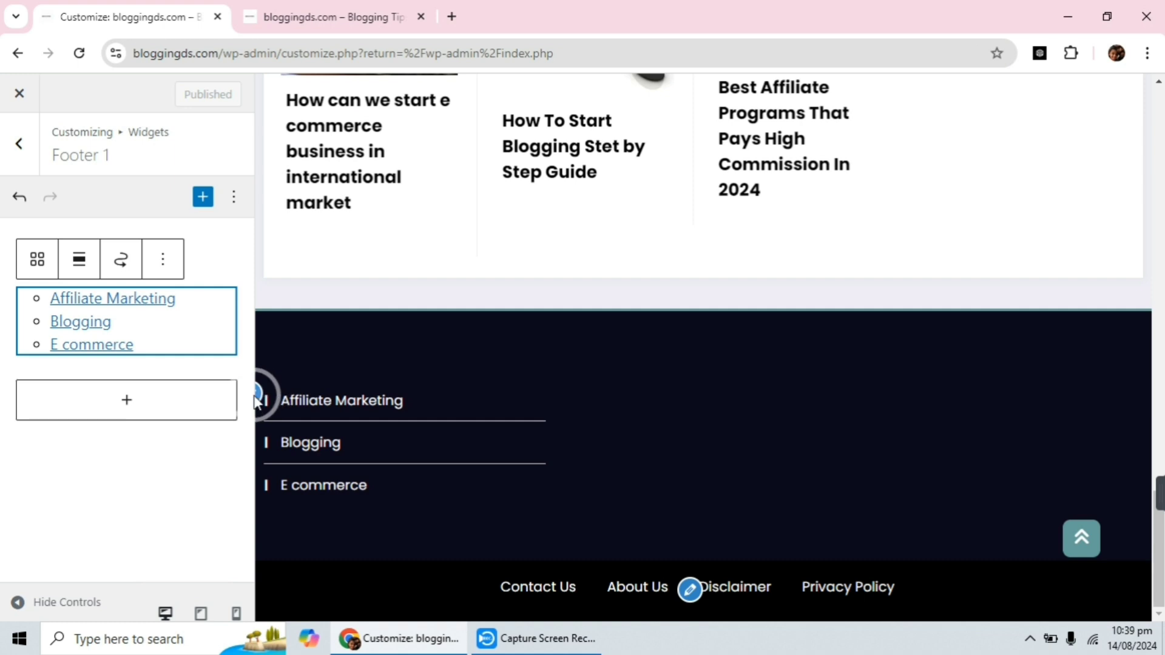
pyautogui.click(170, 262)
pyautogui.scroll(-1, 221, 508)
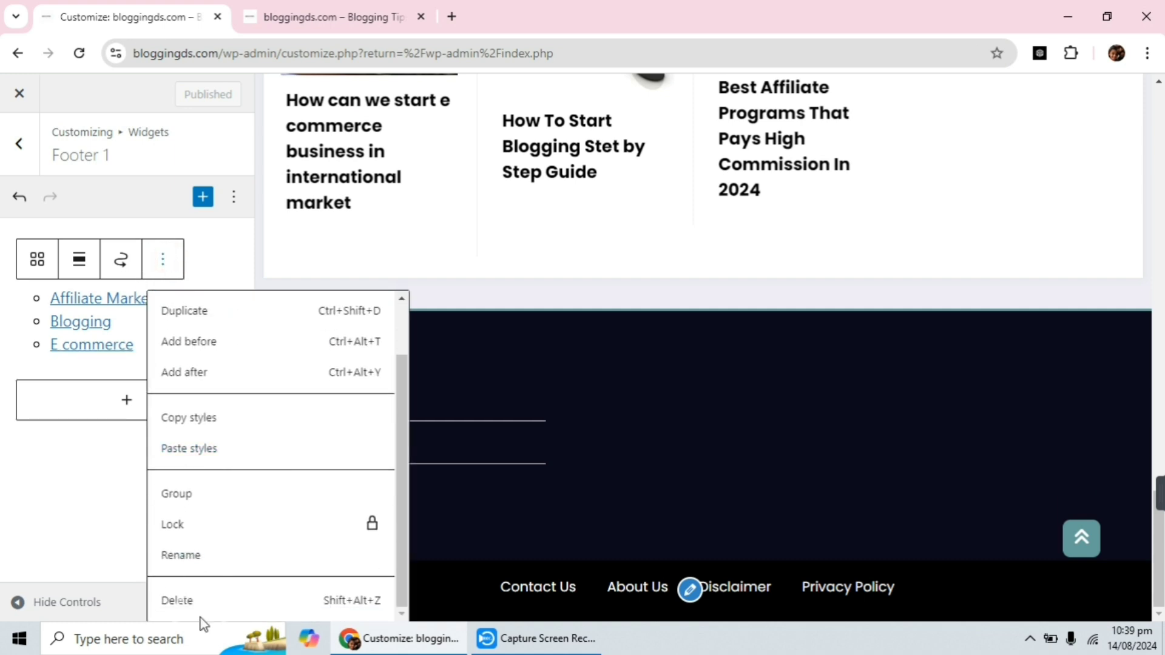
pyautogui.click(182, 601)
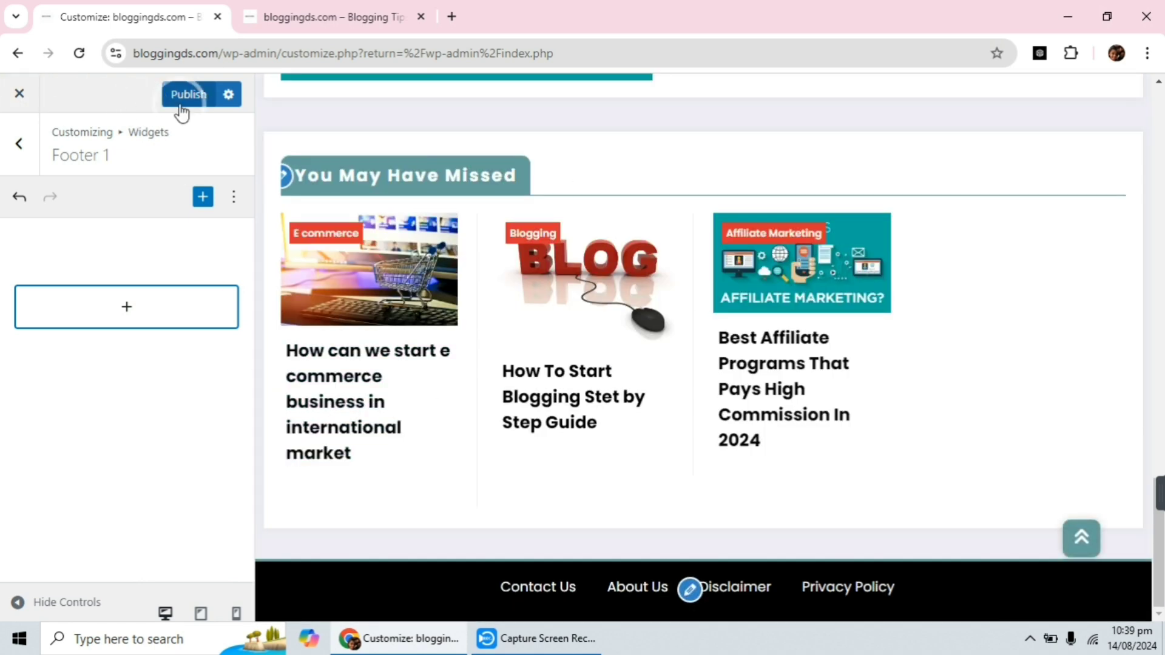
pyautogui.click(182, 97)
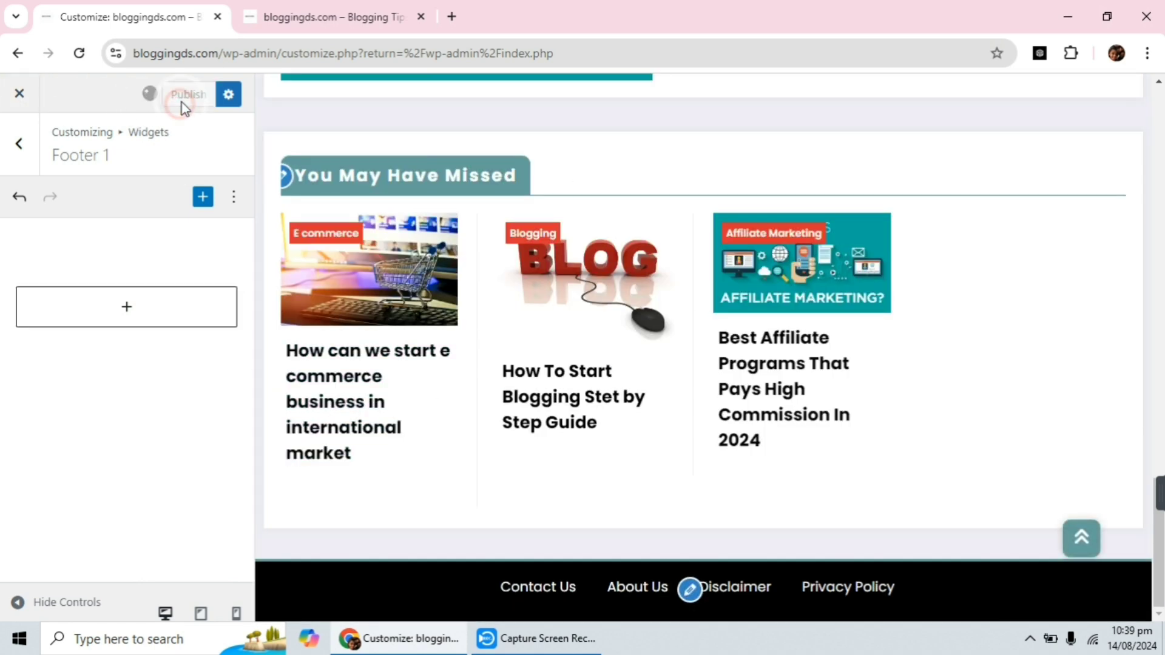
# Leave the Widgets section, open Homepage Settings in the Core Options, and look through the homepage preview
pyautogui.click(28, 152)
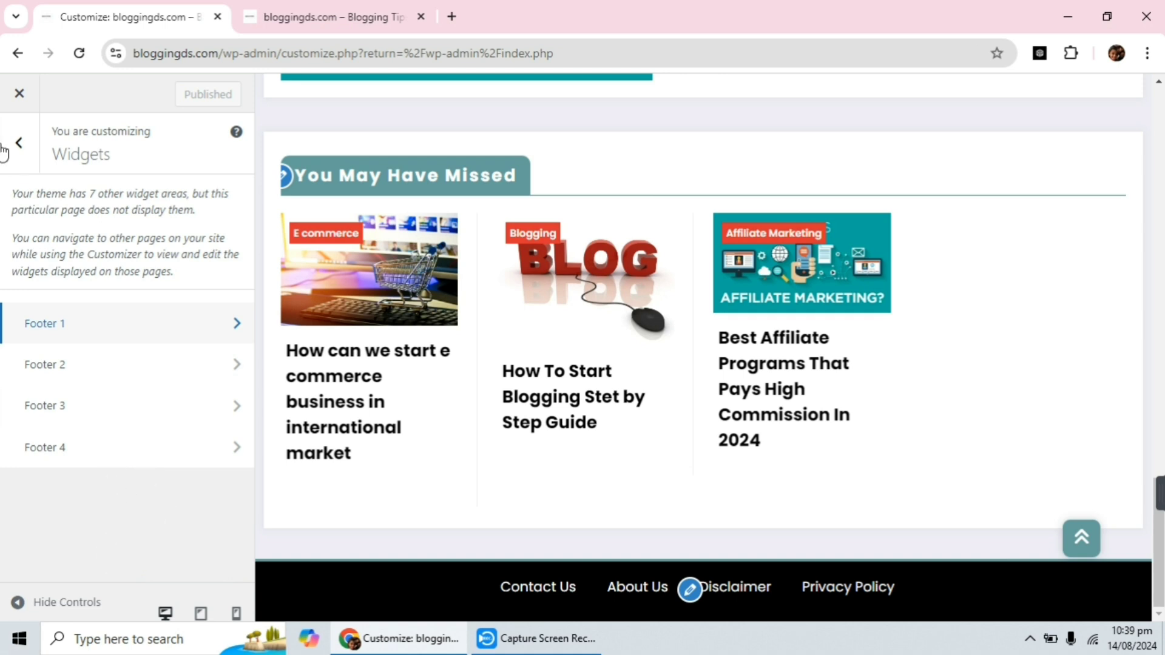
pyautogui.click(35, 151)
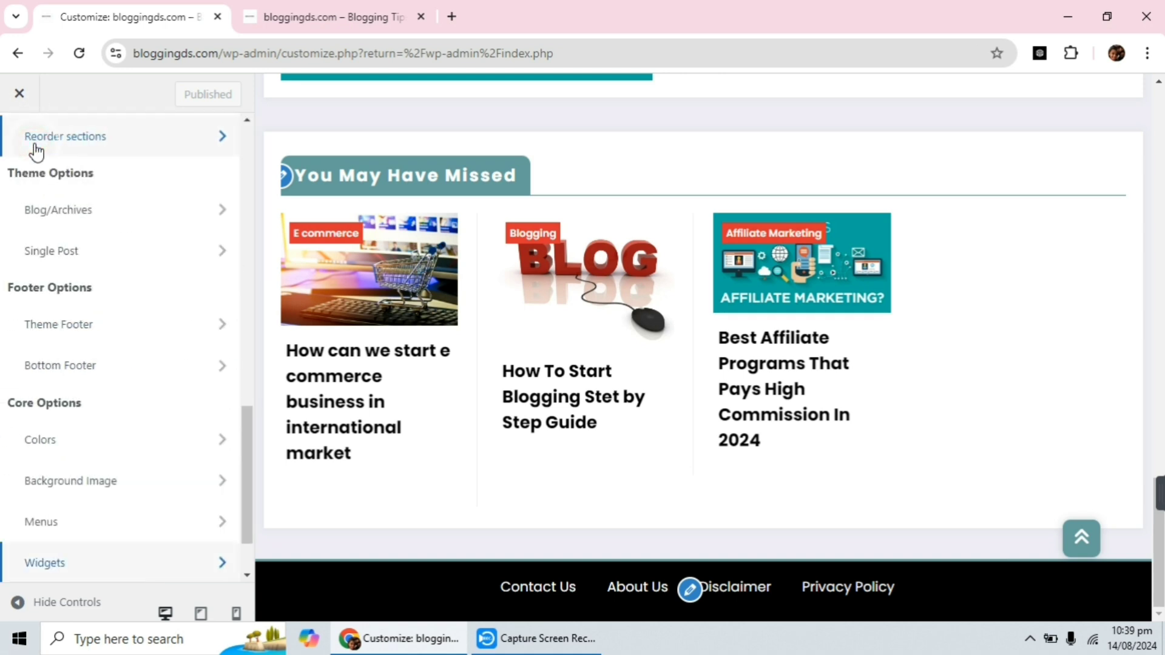
pyautogui.scroll(-2, 57, 394)
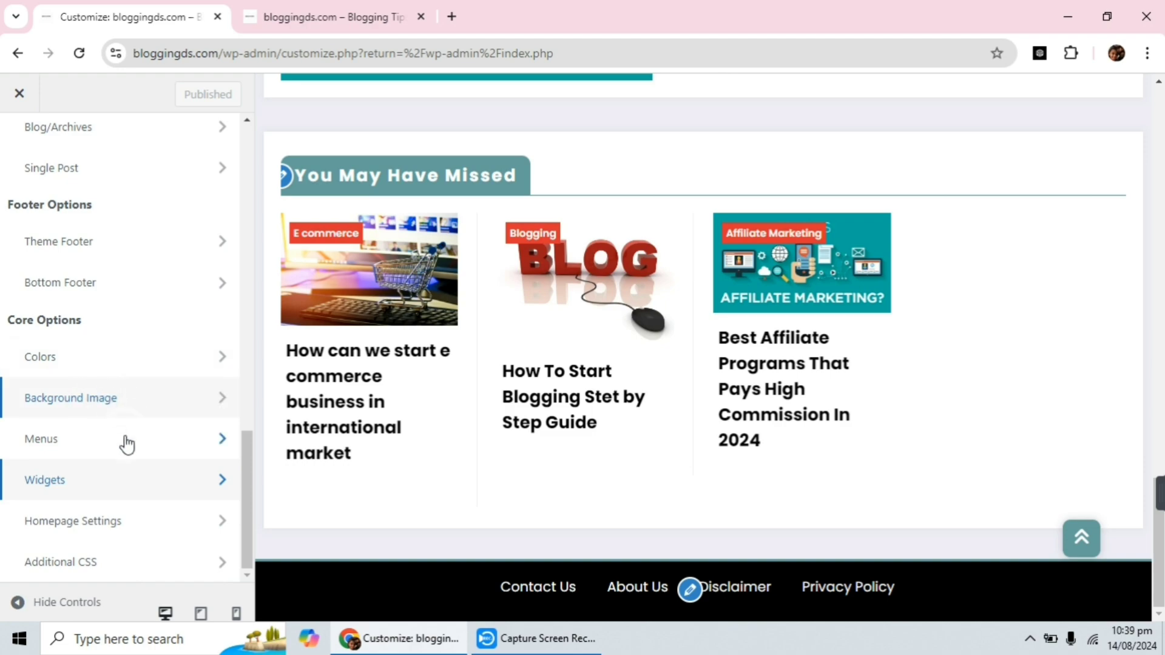
pyautogui.click(115, 524)
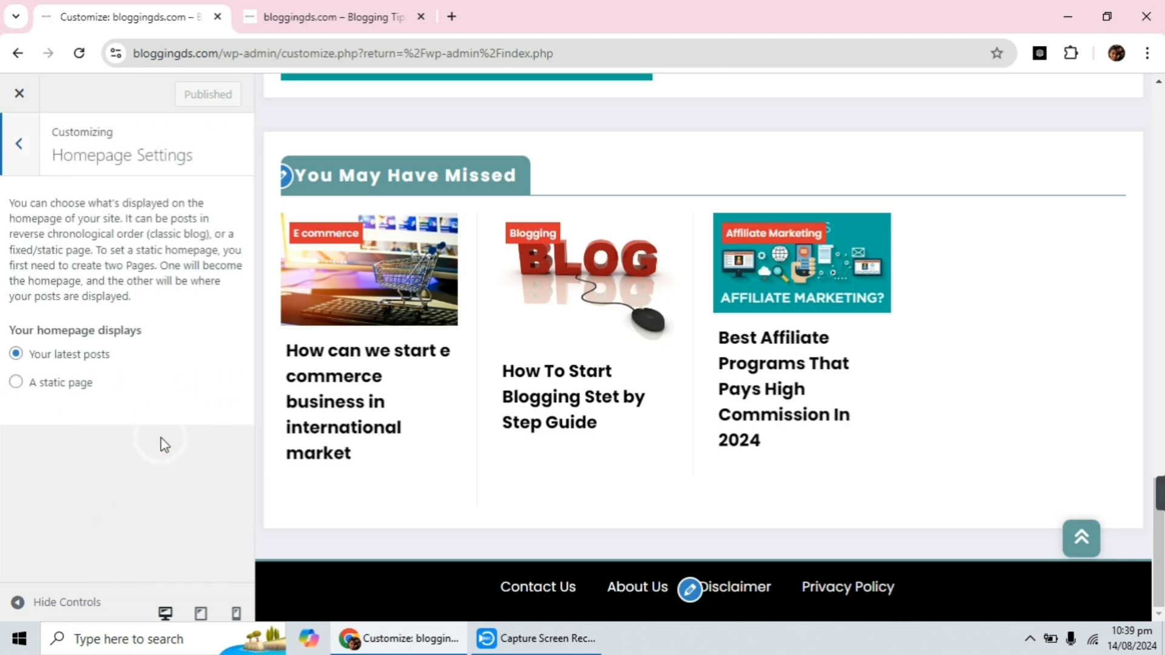
pyautogui.scroll(15, 425, 376)
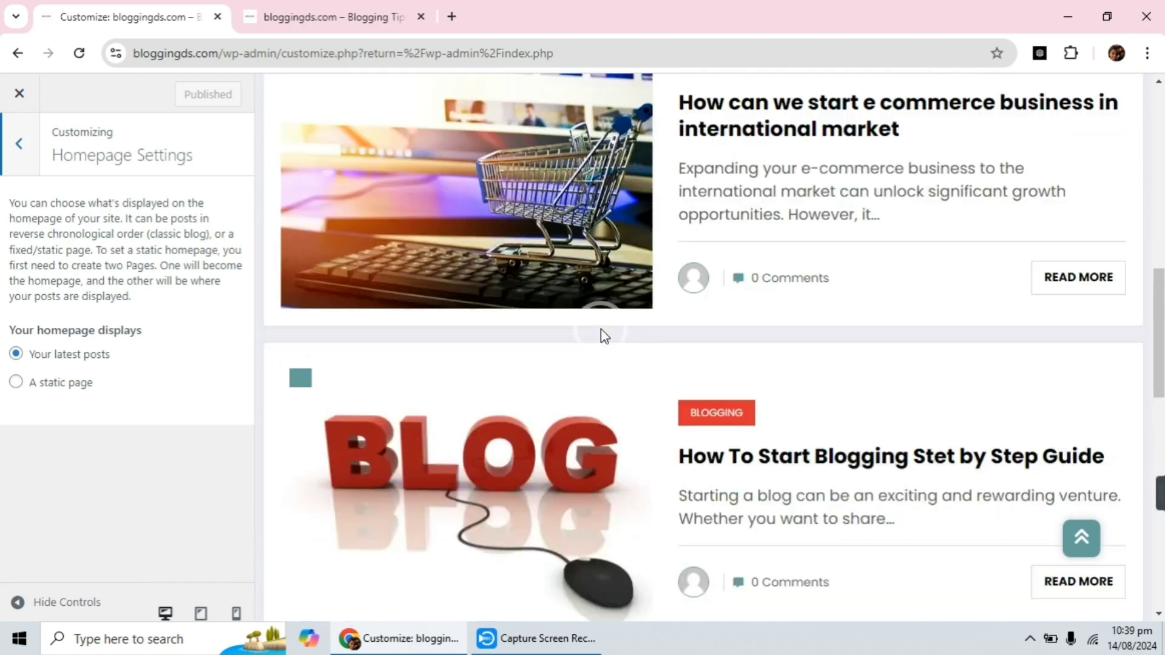
pyautogui.scroll(-8, 620, 317)
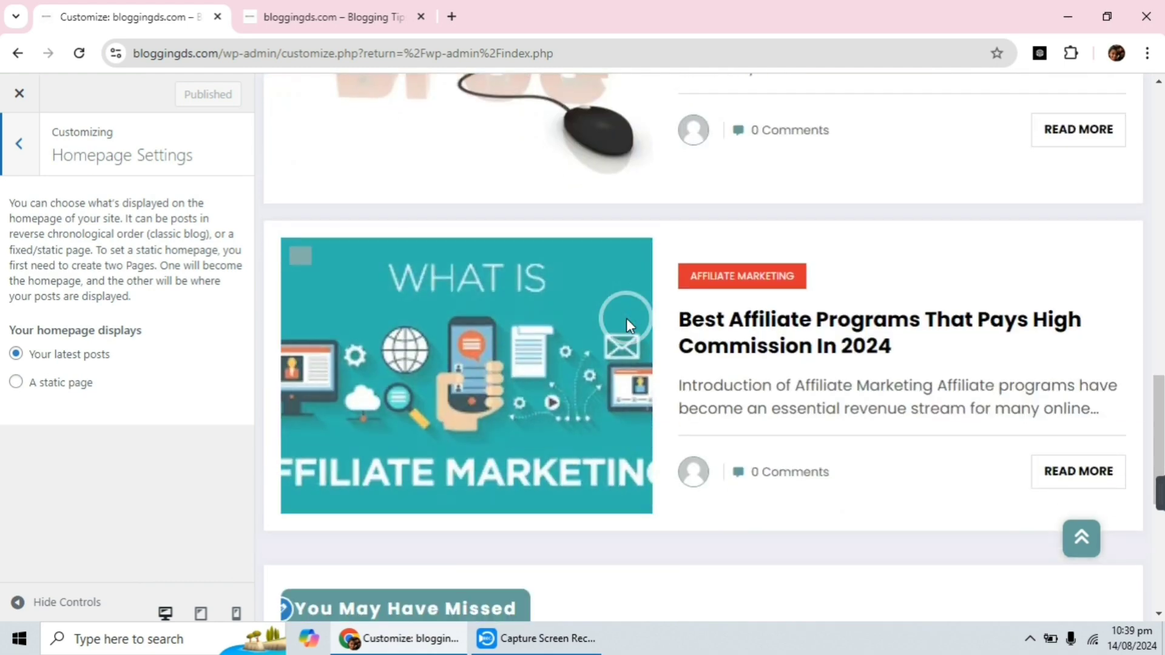
pyautogui.scroll(3, 626, 318)
pyautogui.scroll(8, 637, 315)
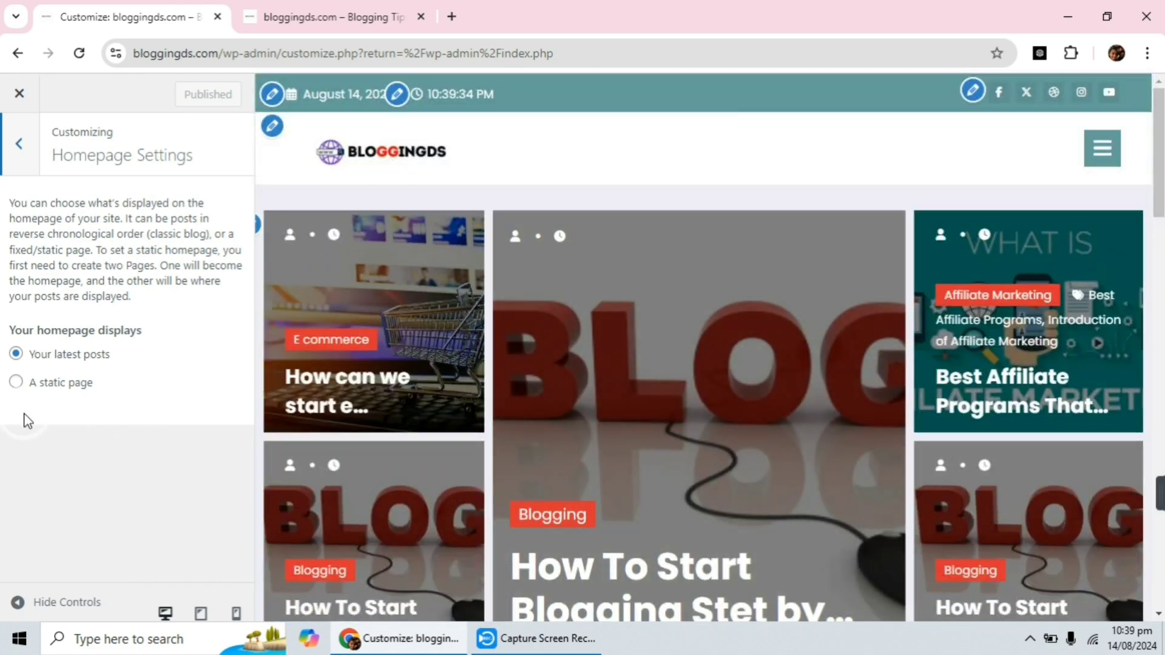
# Set the homepage to display a static page, choose Disclaimer as the Homepage, and publish
pyautogui.click(13, 383)
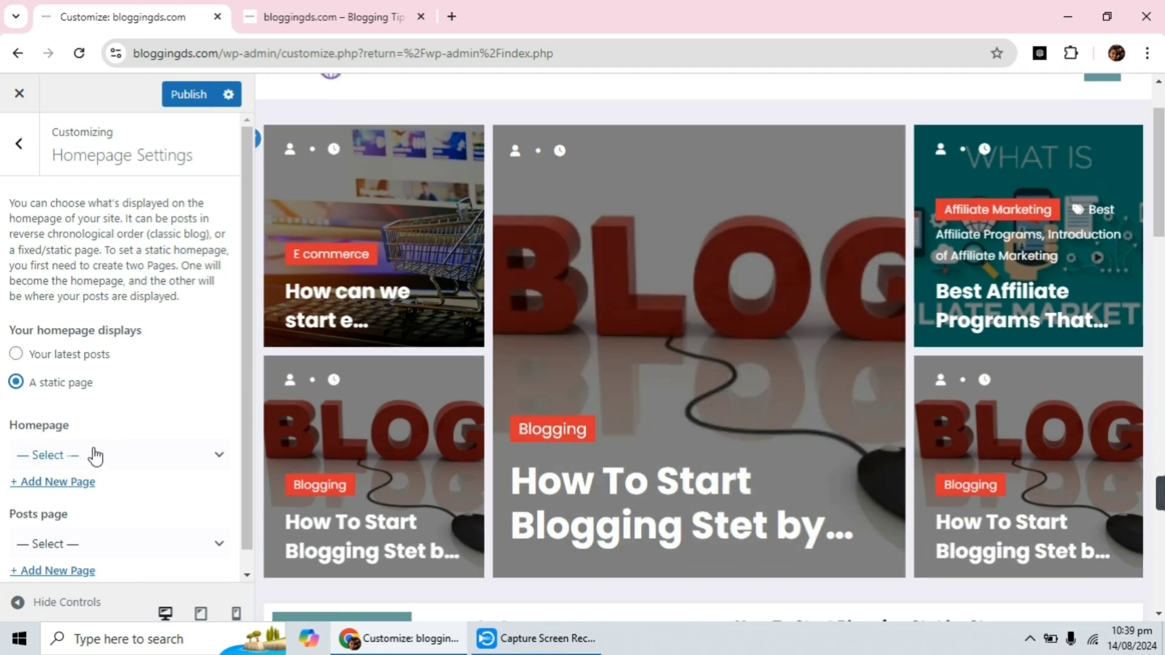
pyautogui.click(104, 452)
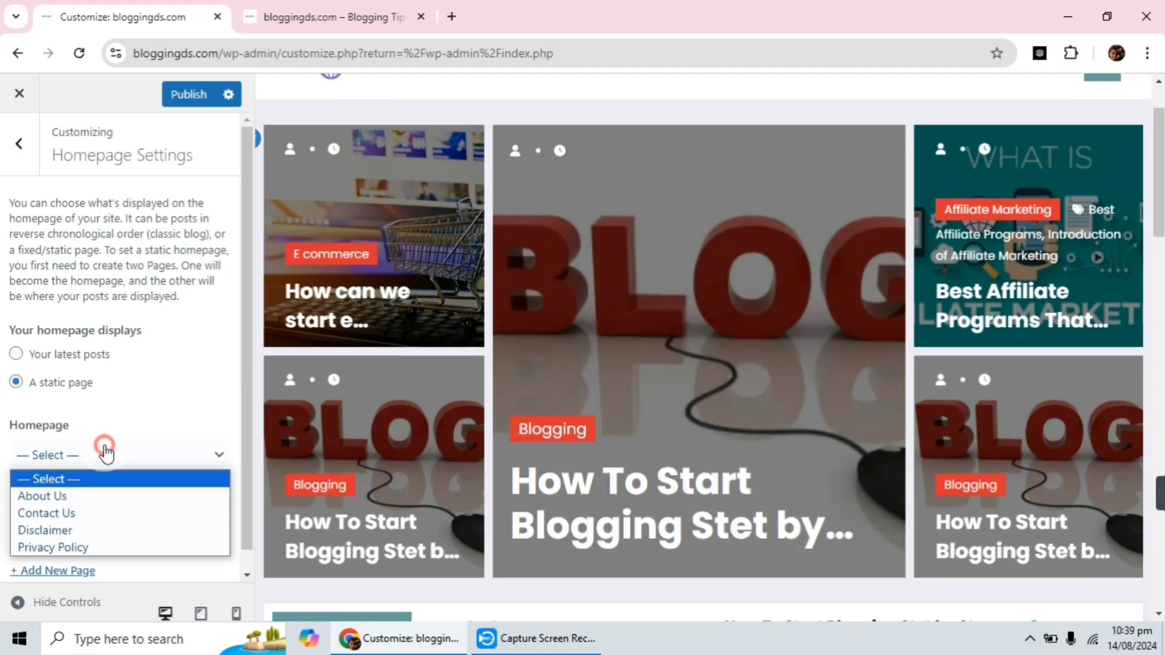
pyautogui.click(59, 530)
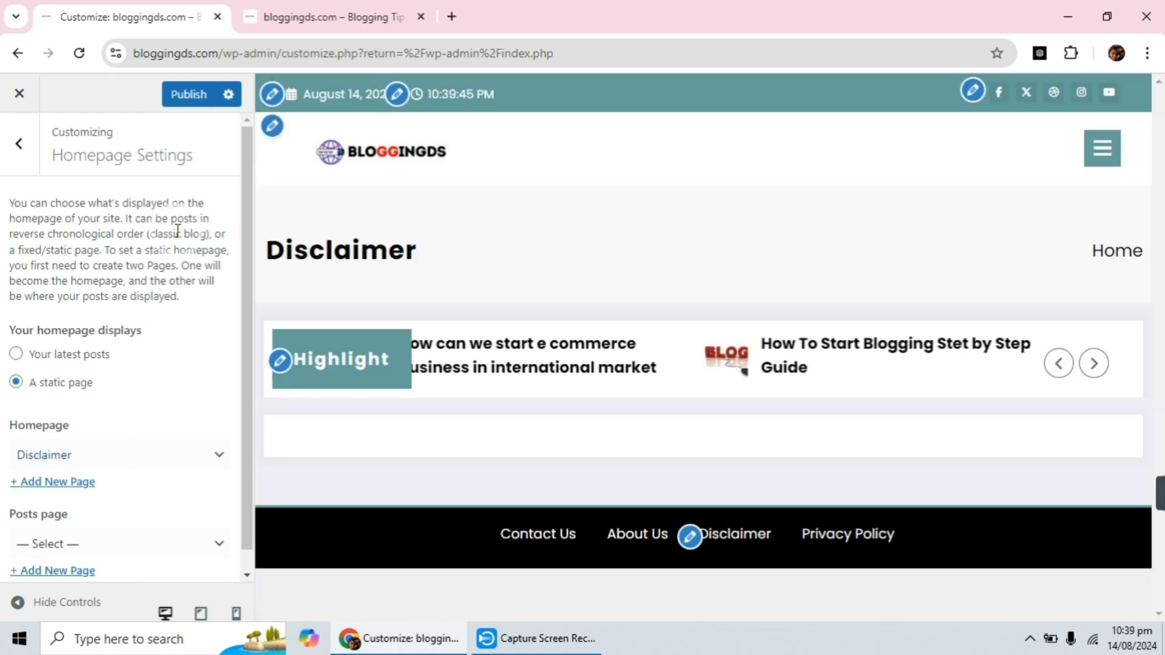
pyautogui.click(185, 94)
# Reload the live site's homepage to check the static Disclaimer page, and return to the customizer
pyautogui.click(271, 17)
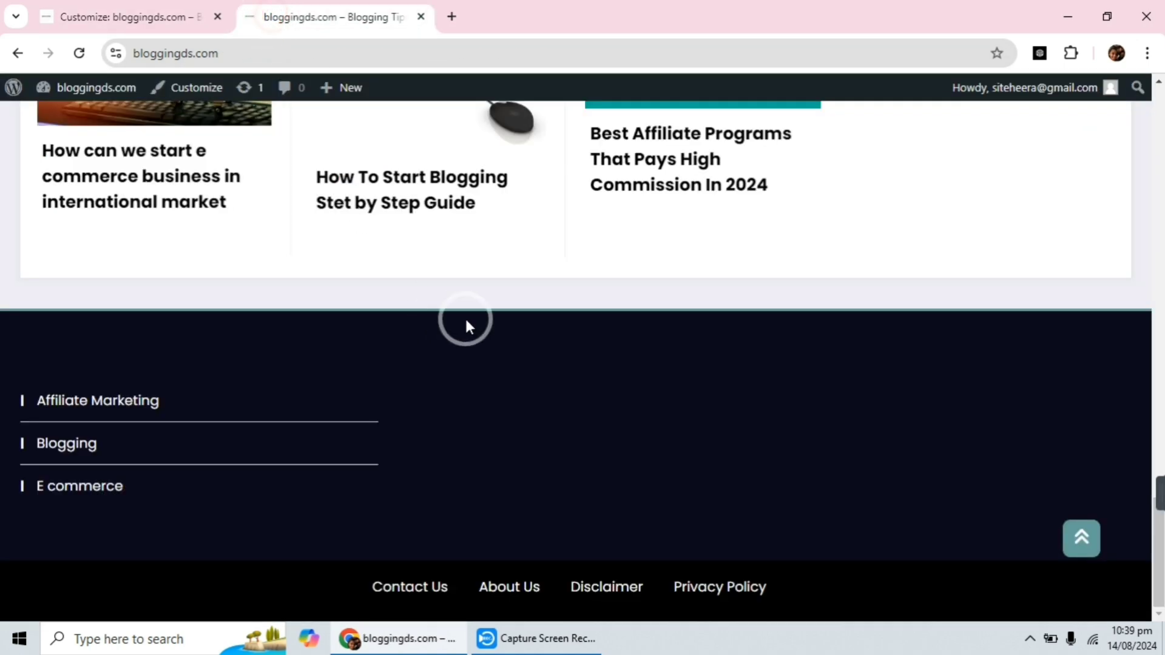
pyautogui.scroll(15, 514, 340)
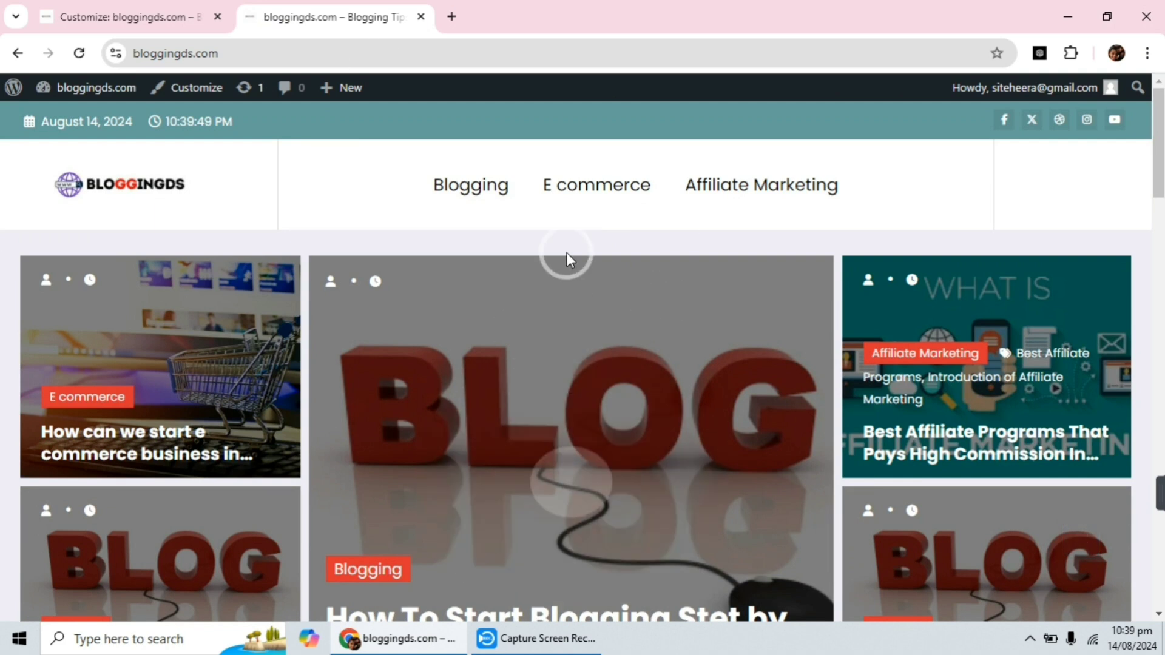
pyautogui.click(82, 53)
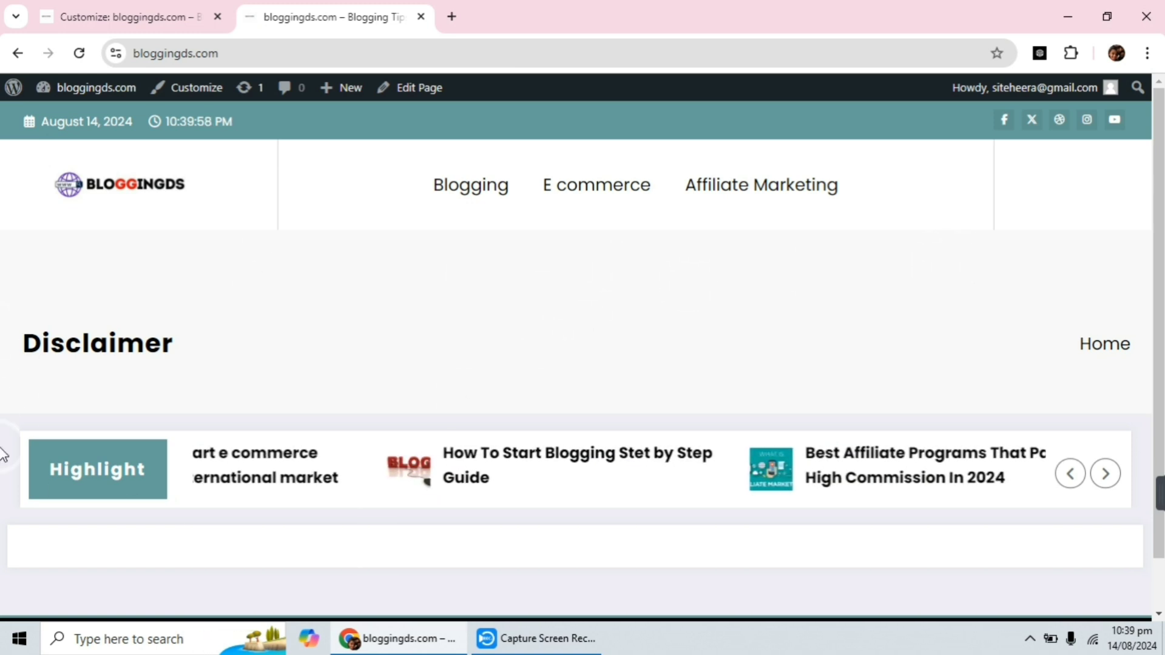
pyautogui.click(99, 7)
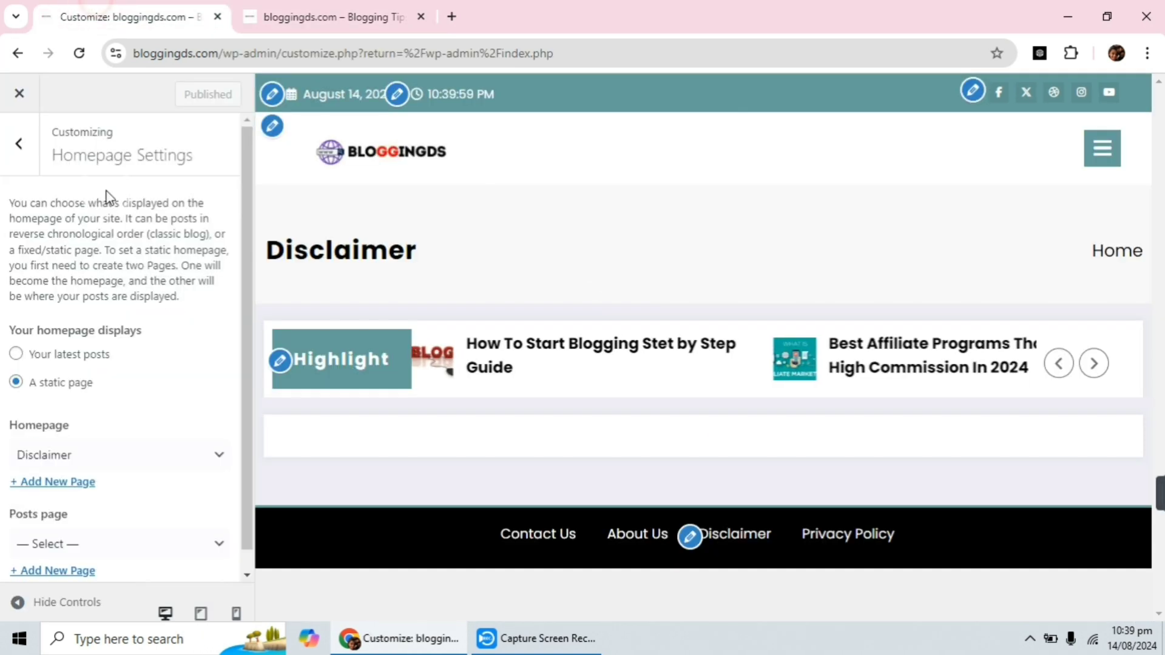
# Preview the homepage with the latest posts, and switch it back to a static page with Disclaimer as the Homepage
pyautogui.click(61, 357)
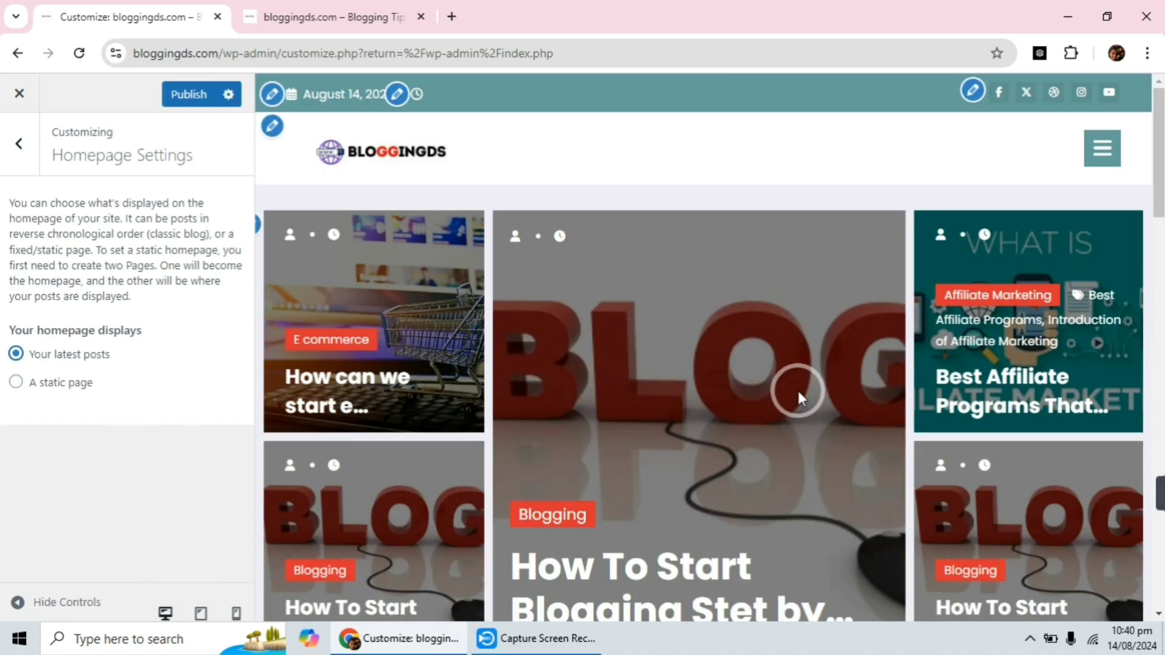
pyautogui.scroll(-10, 534, 303)
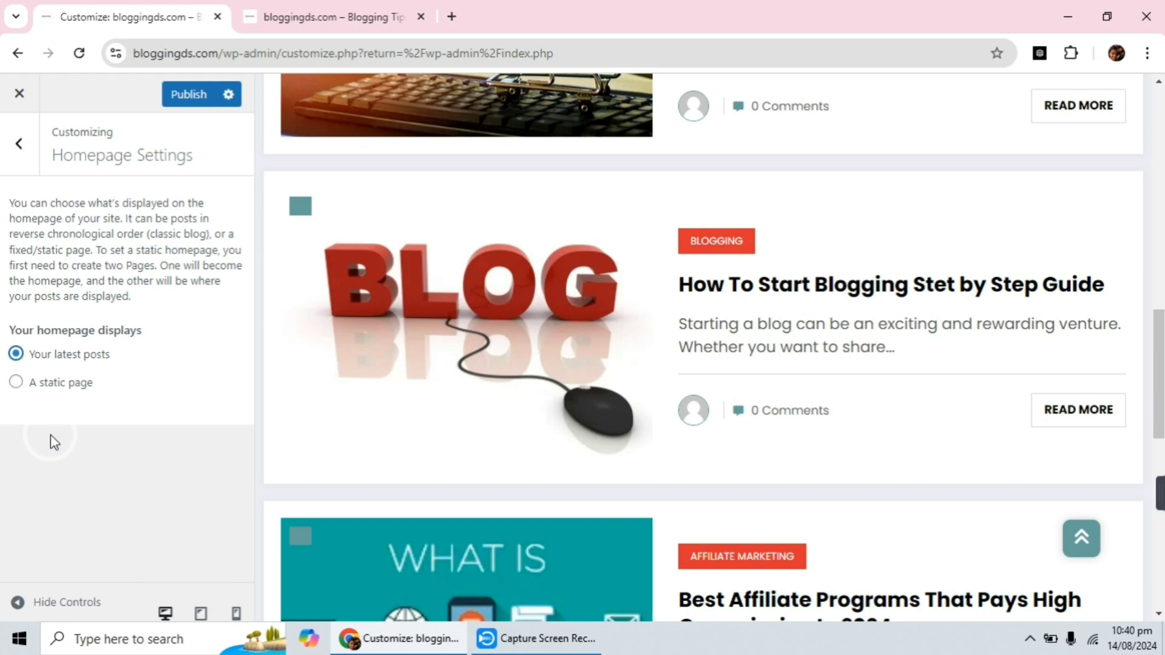
pyautogui.click(36, 383)
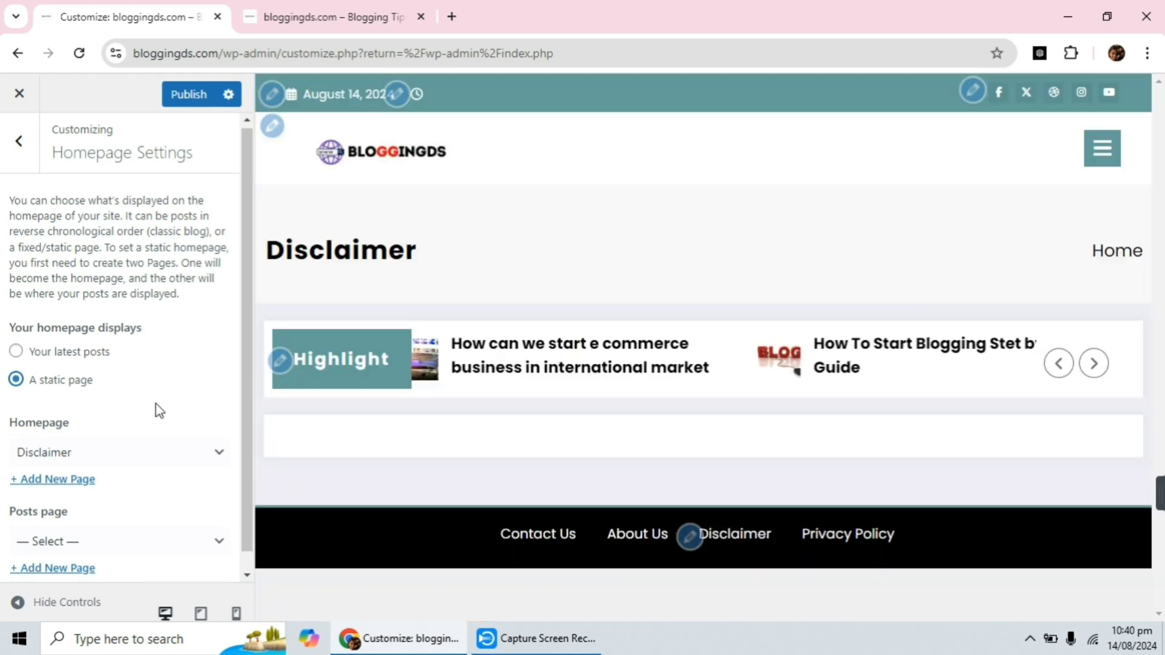
pyautogui.click(93, 434)
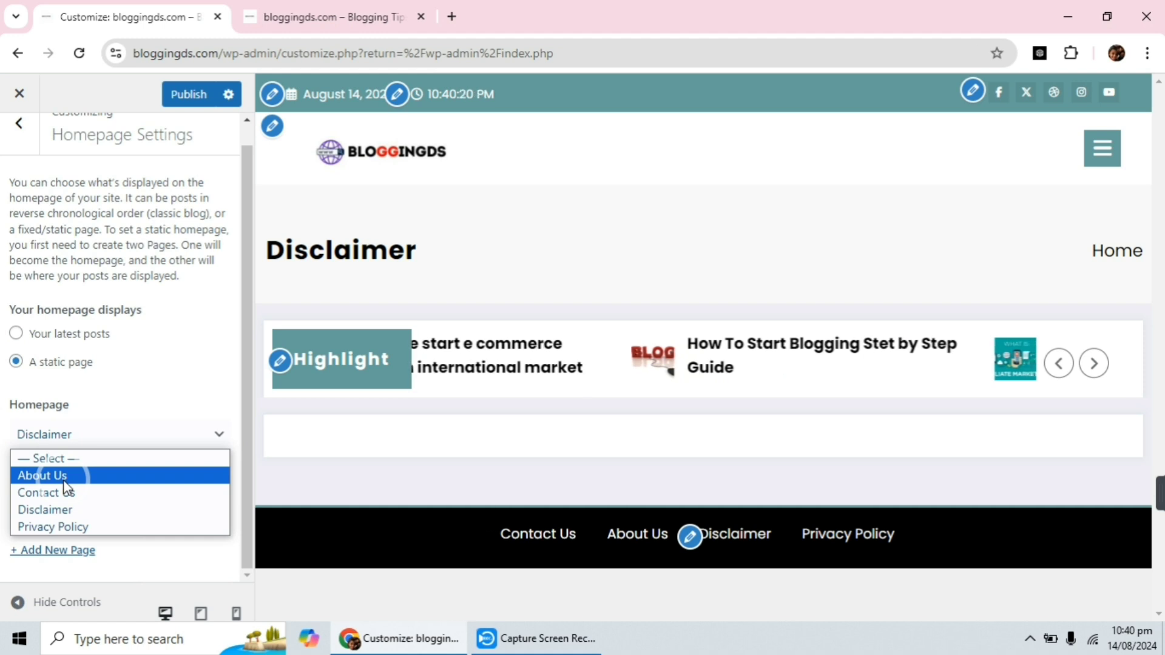
pyautogui.click(150, 399)
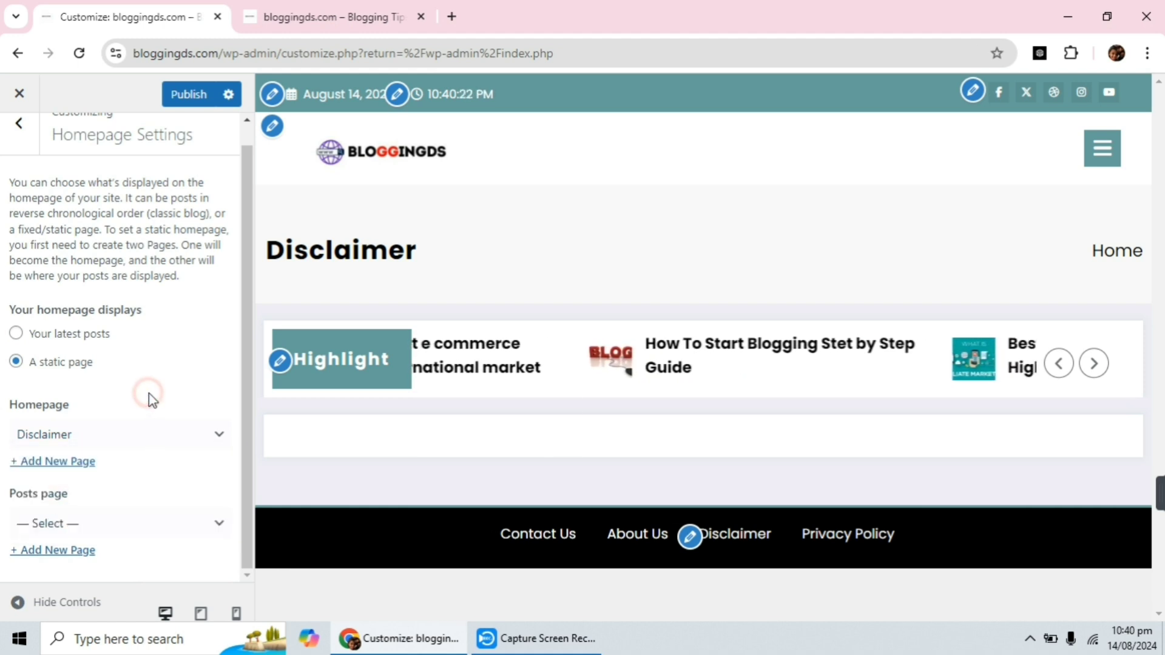
pyautogui.scroll(1, 102, 352)
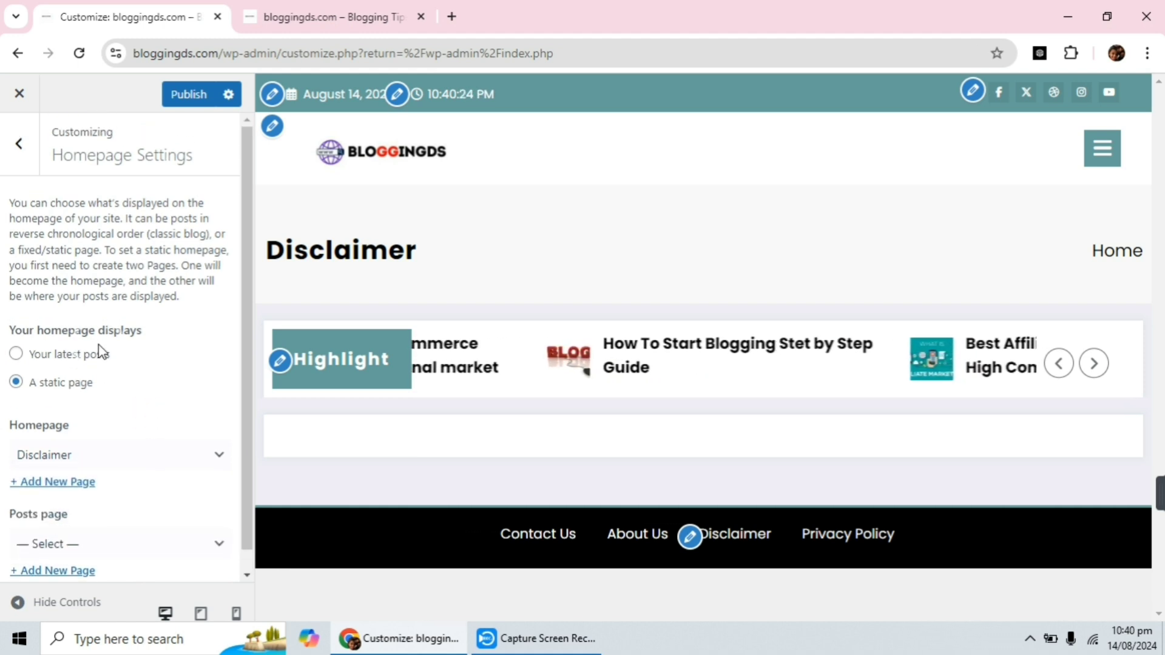
# Leave Homepage Settings, open Additional CSS in the Core Options, and look through its instructions and code editor
pyautogui.click(32, 156)
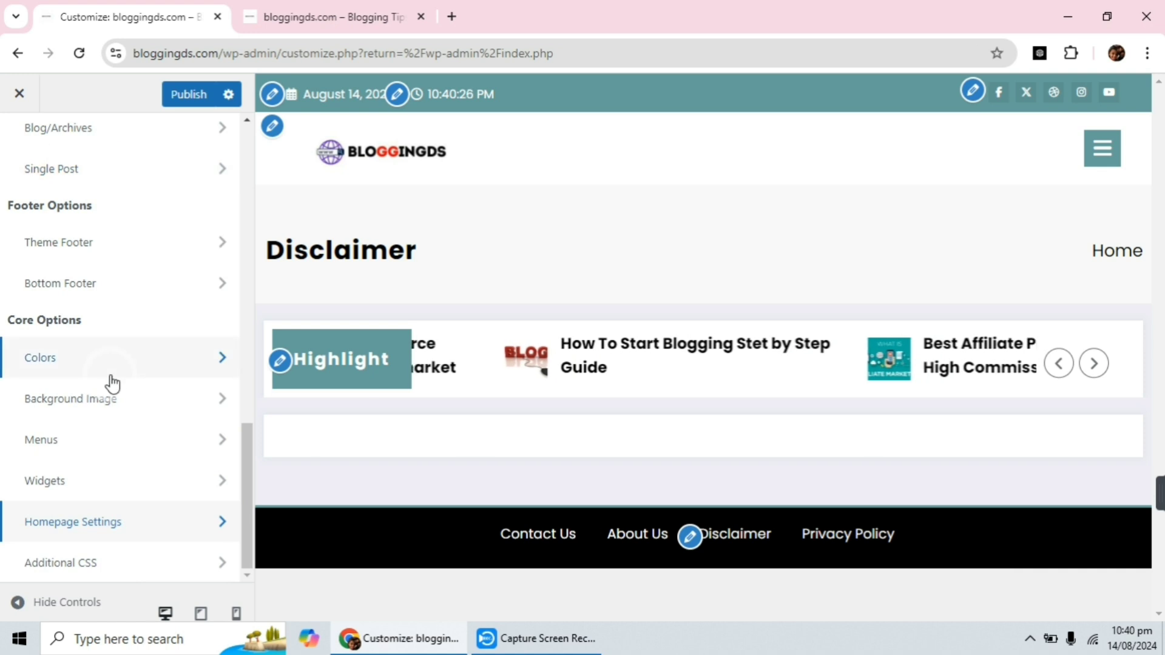
pyautogui.click(87, 563)
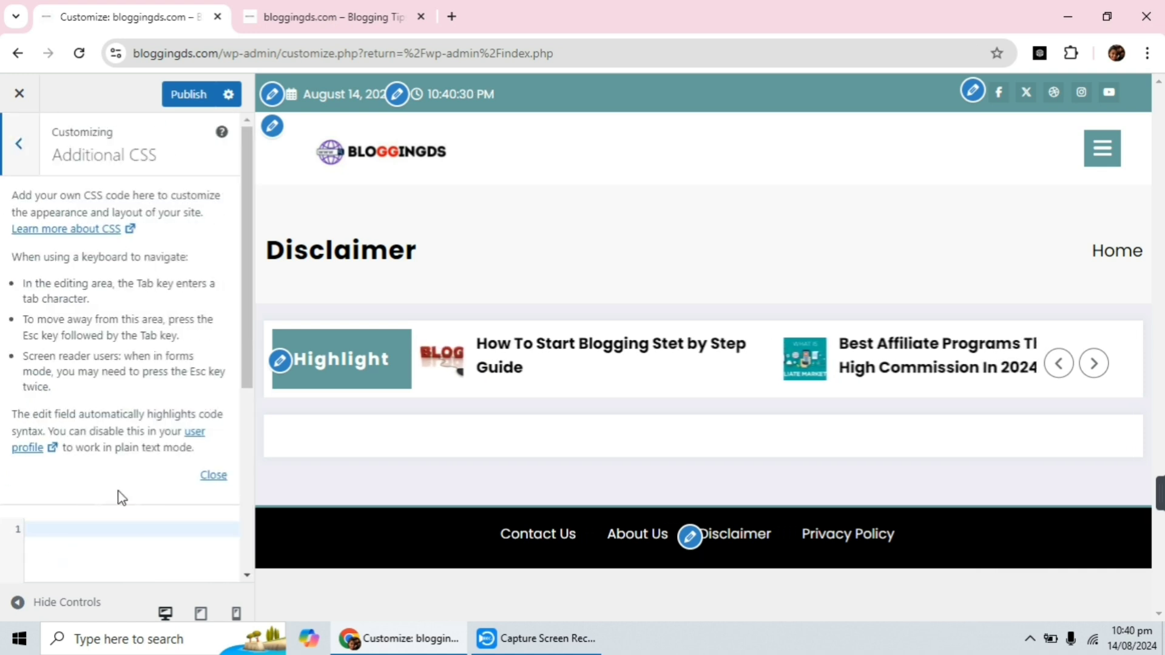
pyautogui.scroll(-5, 133, 432)
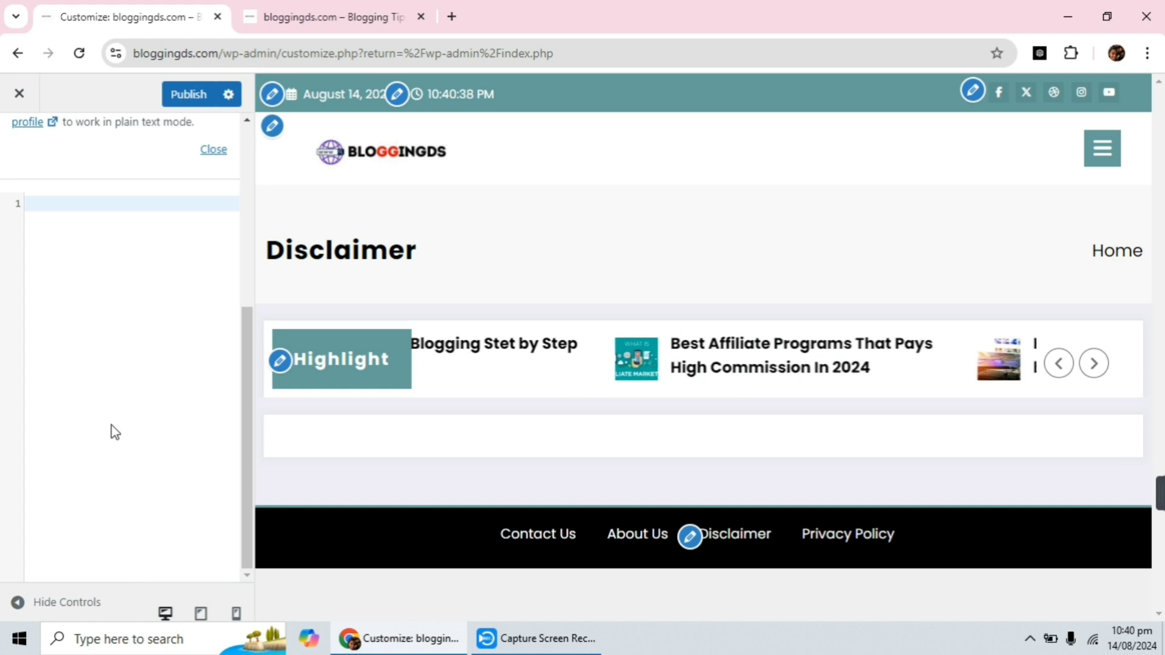
pyautogui.scroll(4, 114, 425)
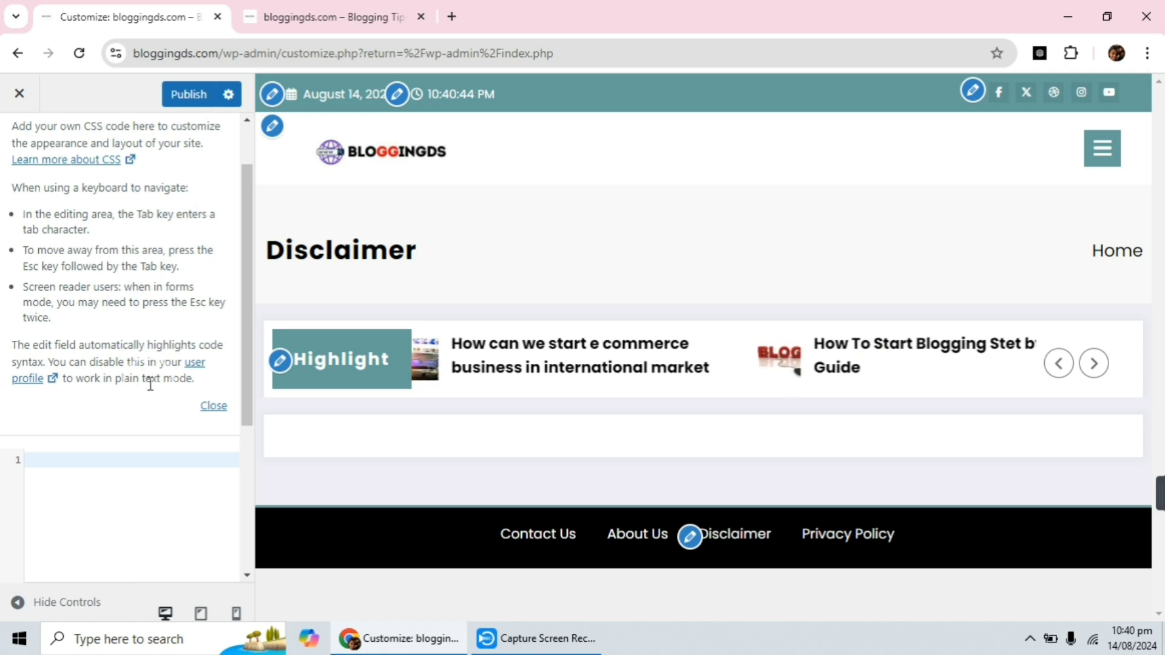
# Start closing the customizer, cancel leaving at the unsaved-changes warning, and publish the pending changes
pyautogui.click(20, 94)
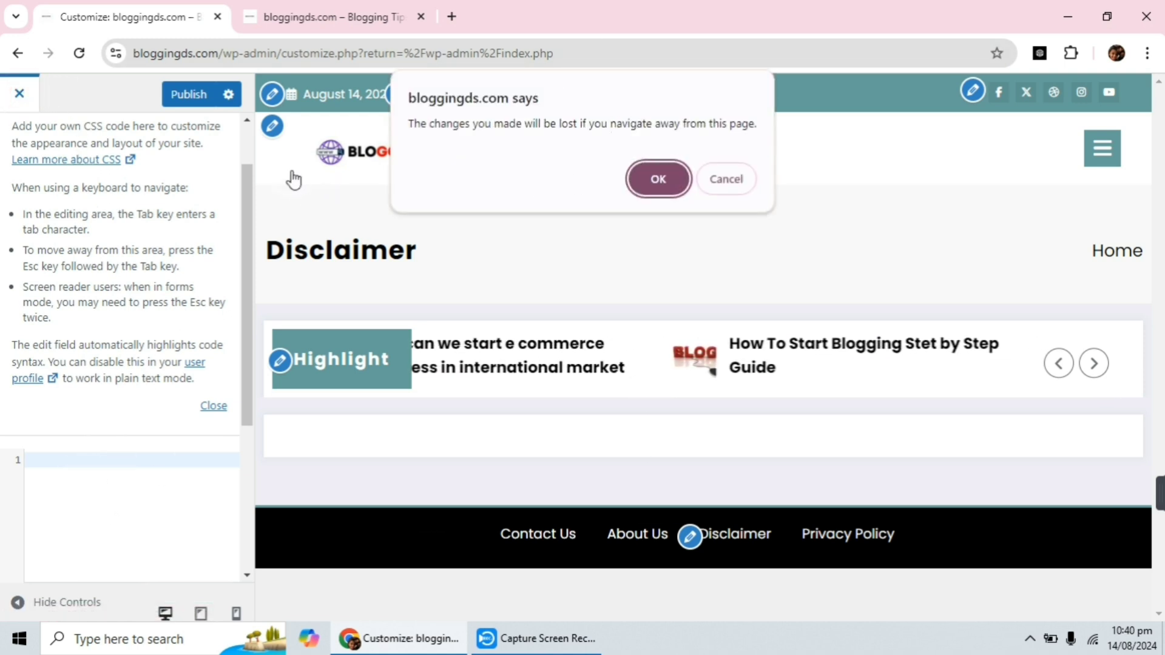
pyautogui.click(724, 192)
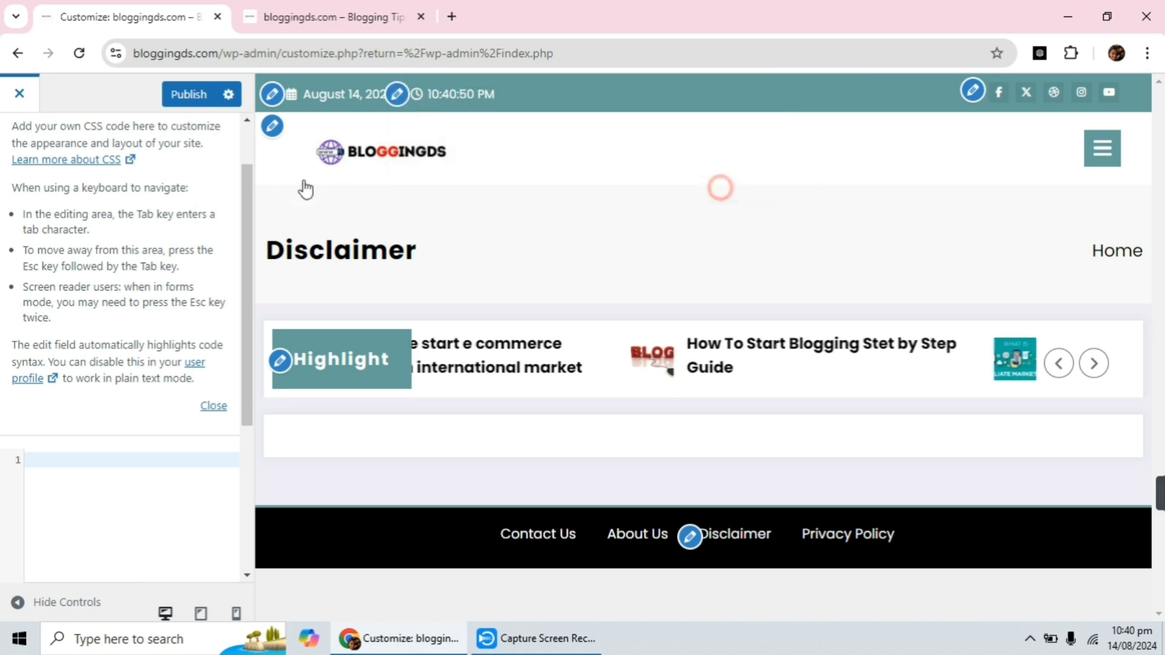
pyautogui.click(186, 108)
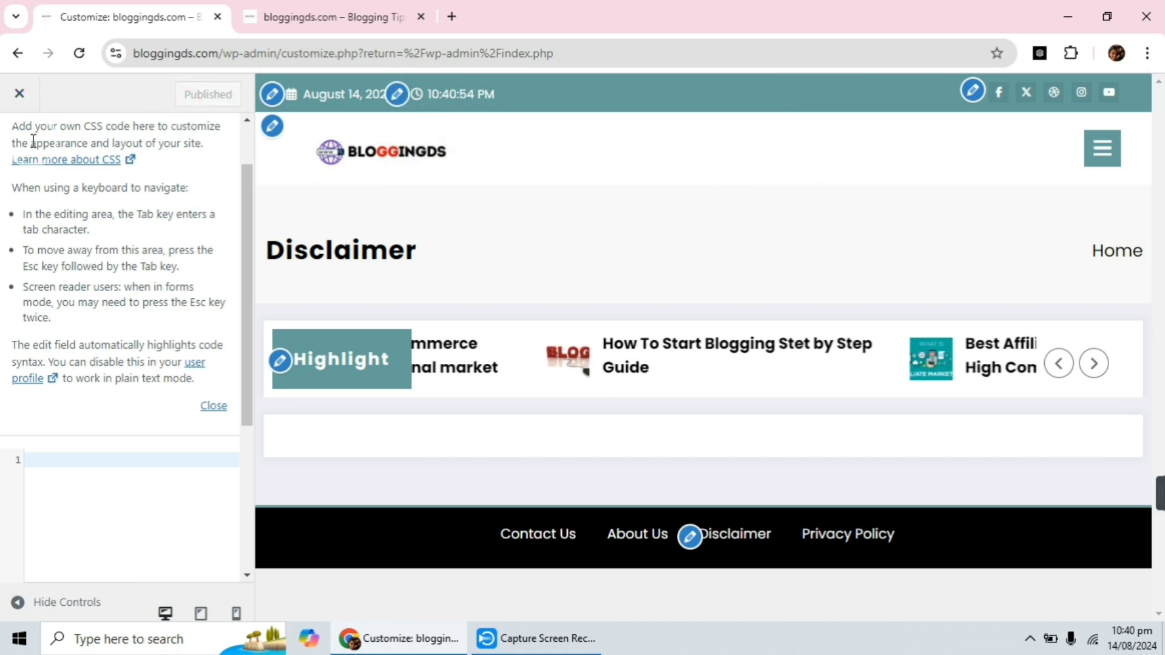
# Leave Additional CSS and review the customizer's full list of sections, from General Options through Core Options
pyautogui.scroll(1, 97, 249)
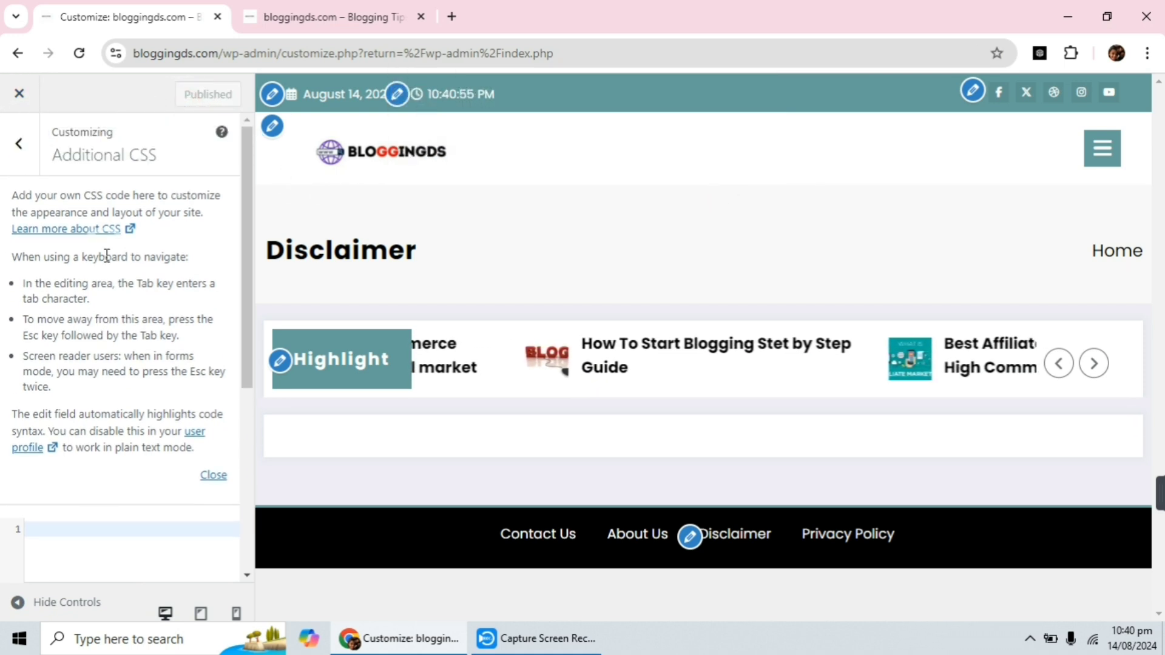
pyautogui.click(19, 144)
pyautogui.scroll(5, 114, 509)
pyautogui.scroll(6, 130, 356)
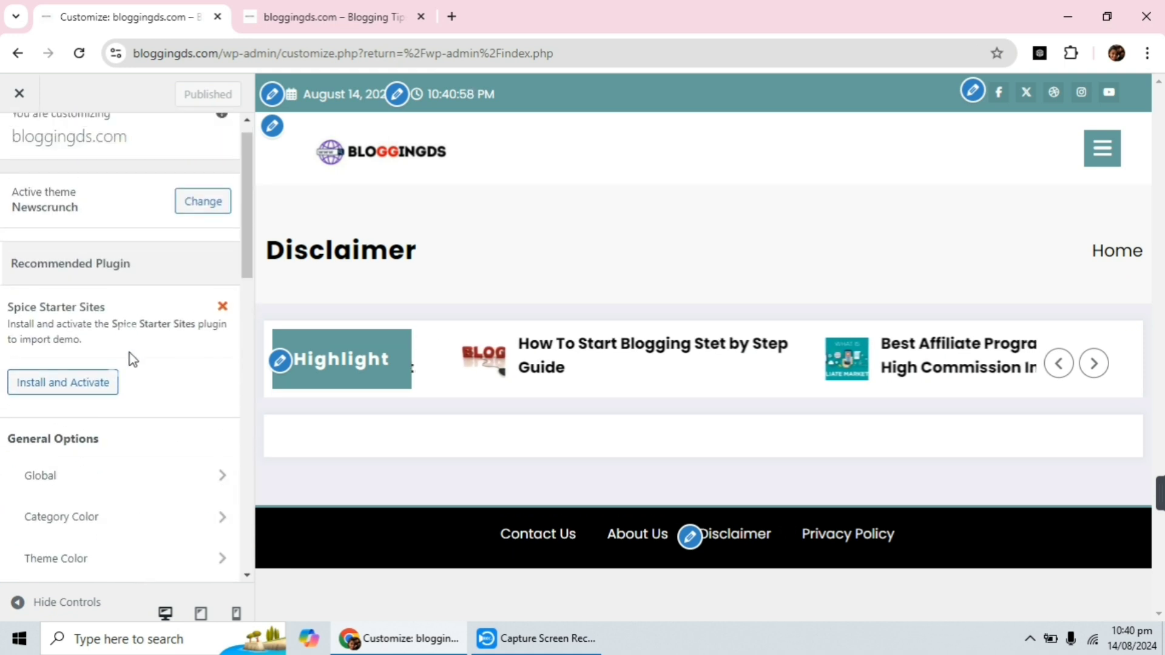
pyautogui.scroll(-12, 135, 354)
pyautogui.scroll(5, 136, 357)
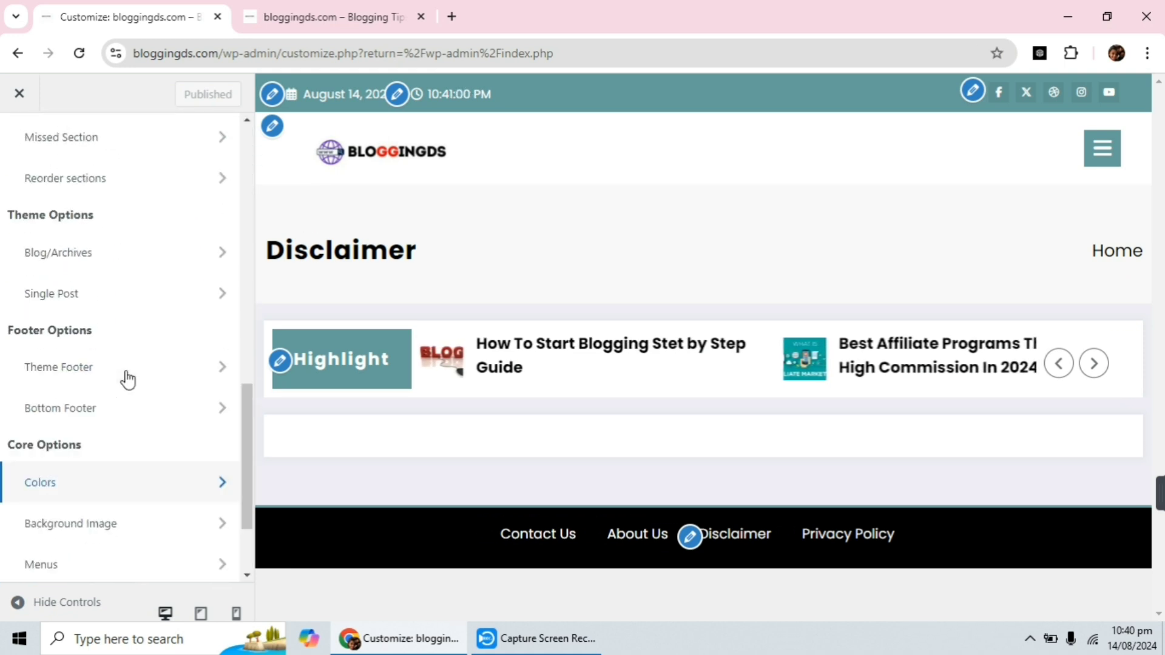
pyautogui.scroll(-8, 131, 353)
pyautogui.scroll(5, 129, 352)
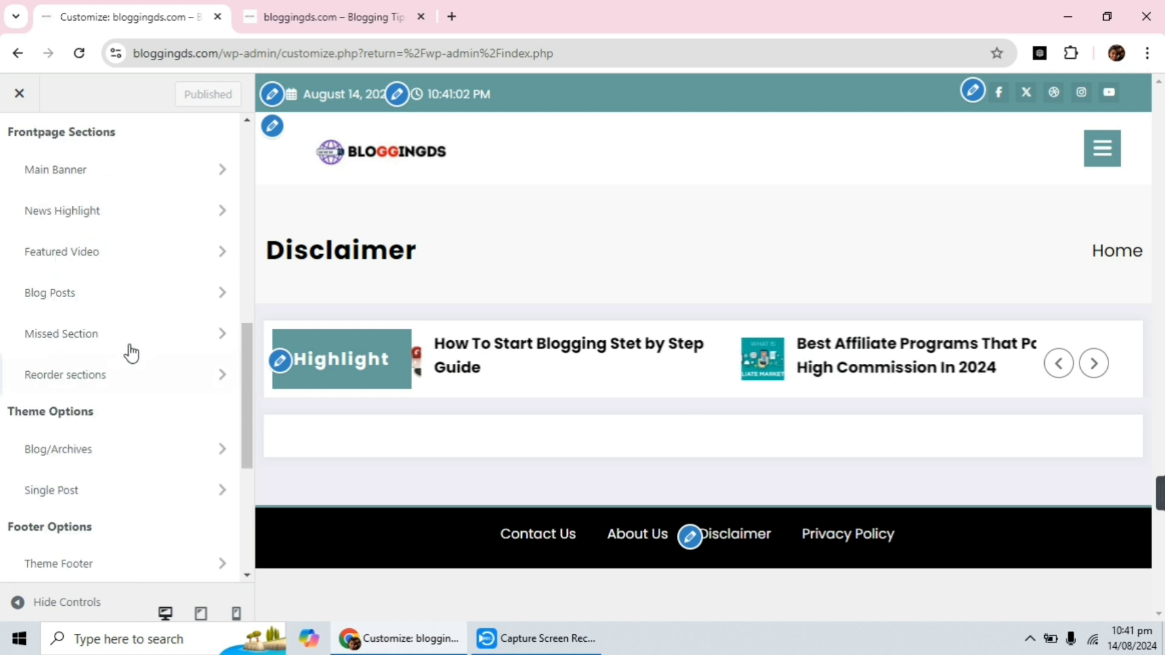
pyautogui.scroll(-10, 126, 368)
pyautogui.click(125, 364)
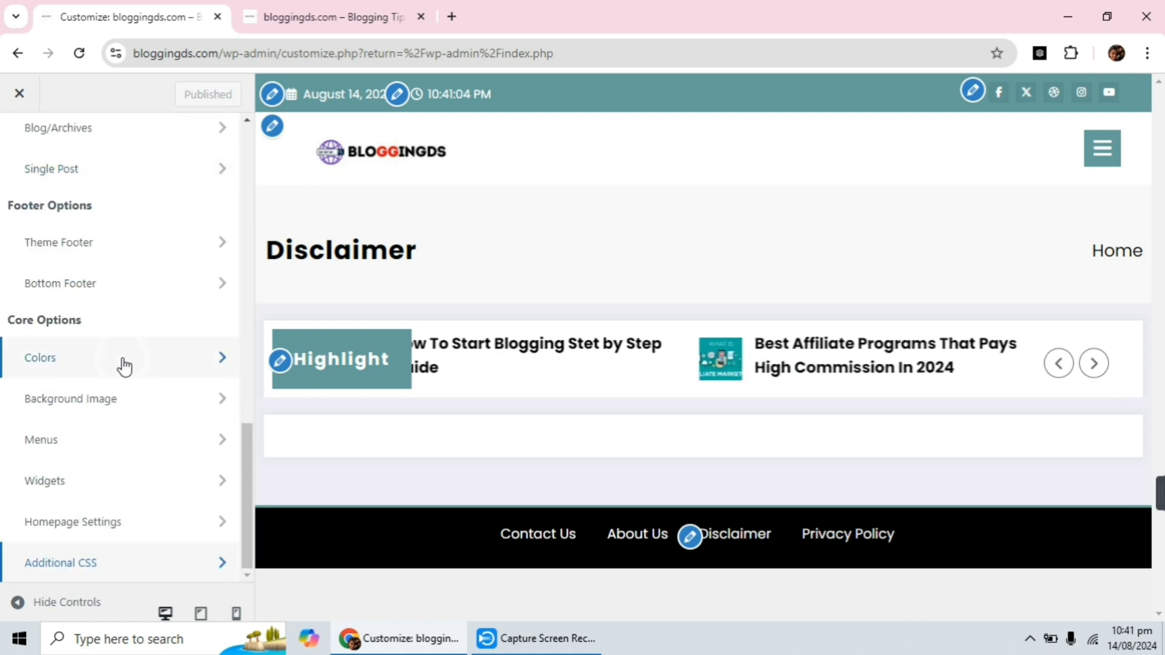
pyautogui.scroll(5, 124, 367)
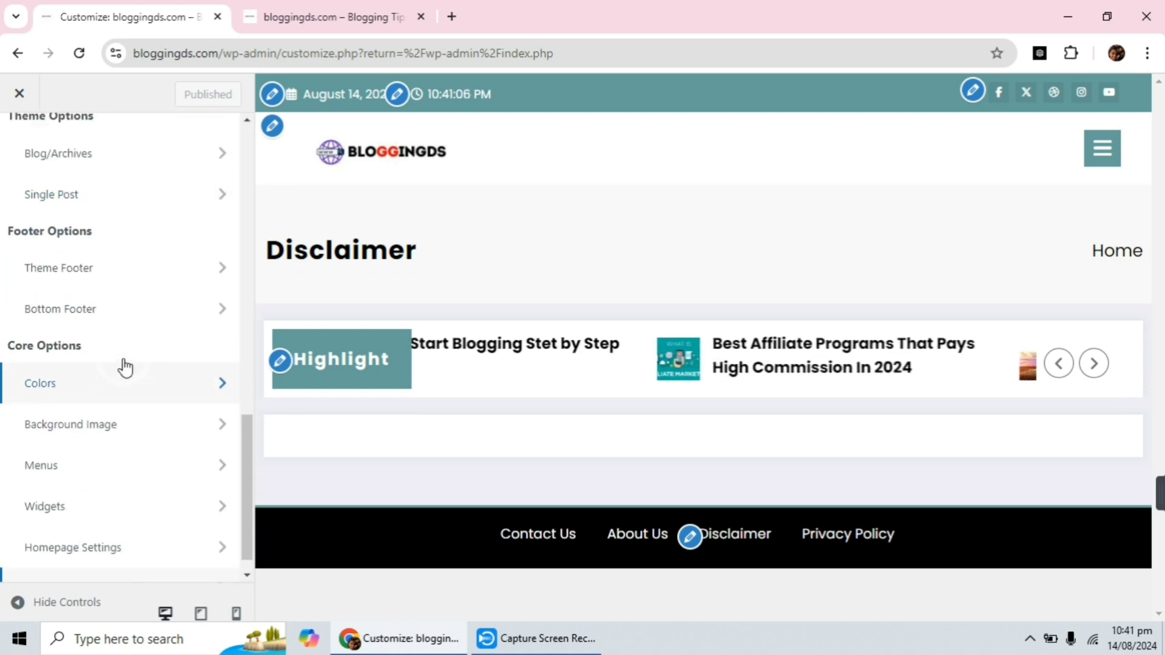
pyautogui.scroll(-8, 128, 382)
pyautogui.click(128, 376)
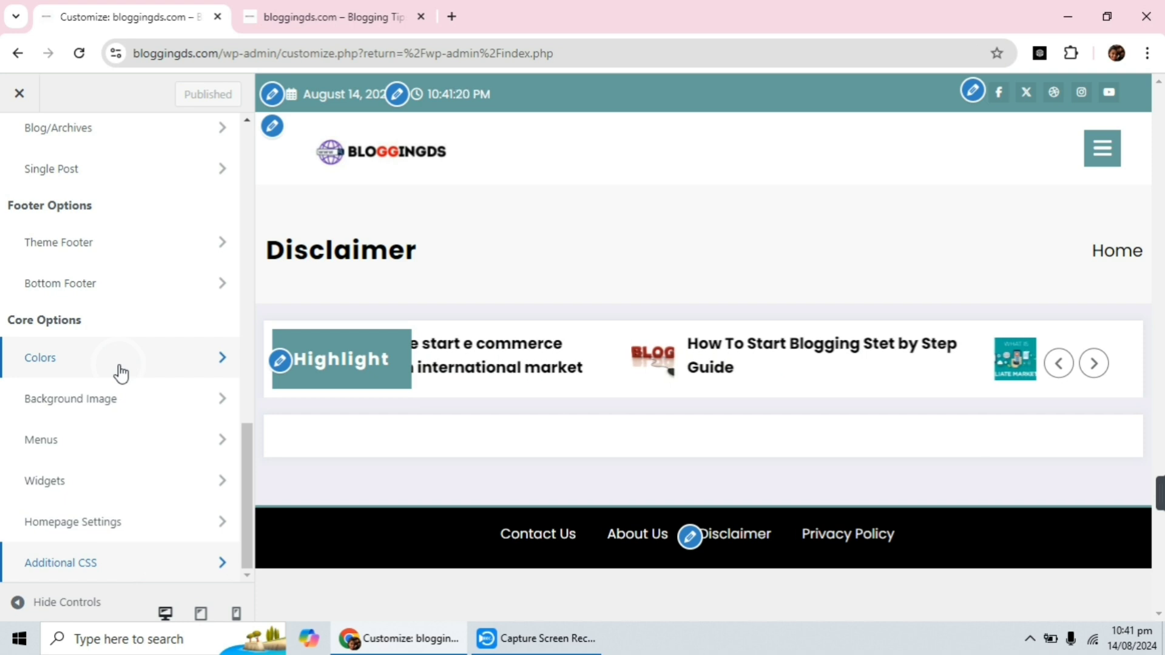
pyautogui.scroll(12, 120, 374)
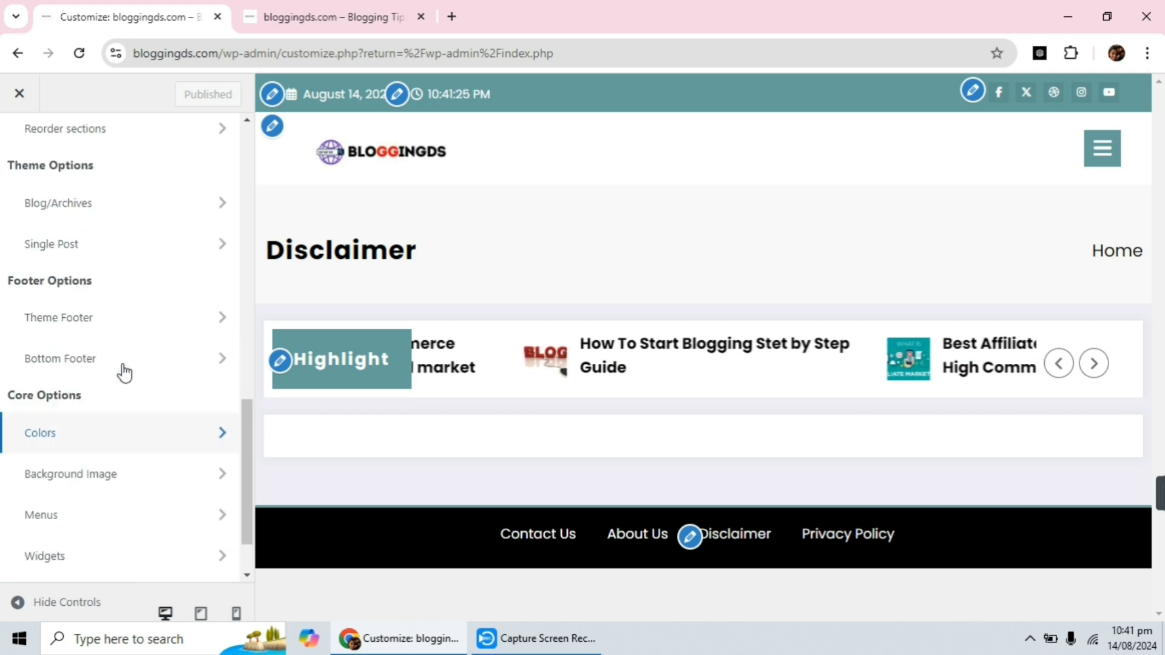
pyautogui.scroll(-8, 125, 302)
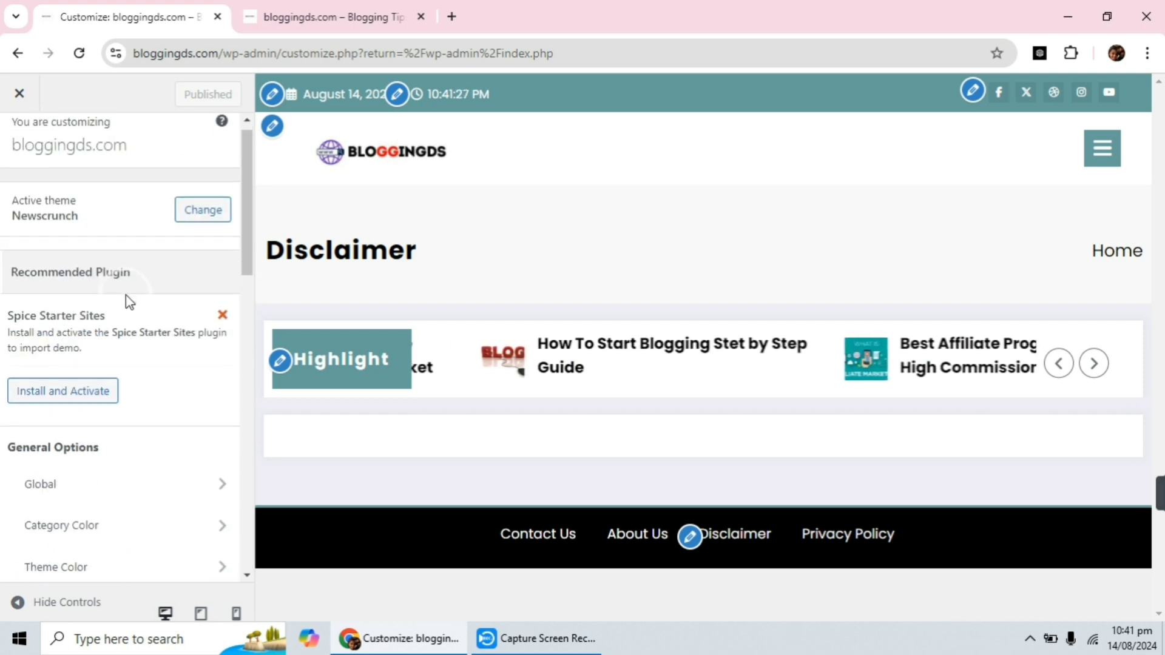
pyautogui.scroll(6, 111, 397)
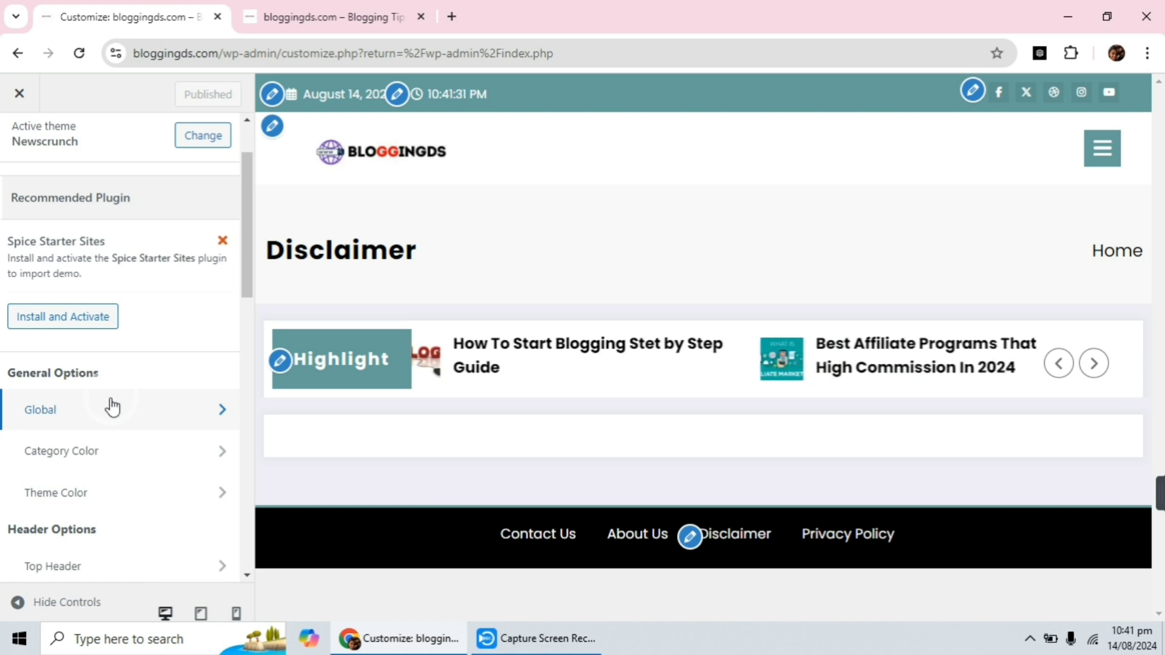
pyautogui.scroll(-8, 110, 239)
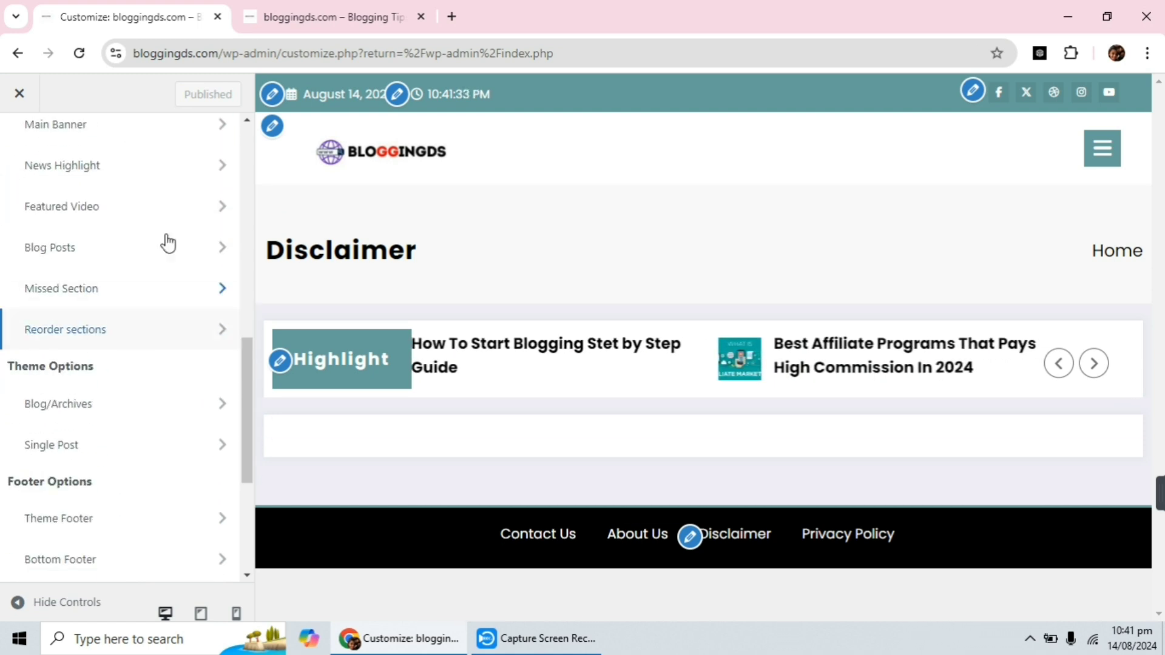
pyautogui.scroll(-4, 66, 429)
pyautogui.scroll(12, 104, 393)
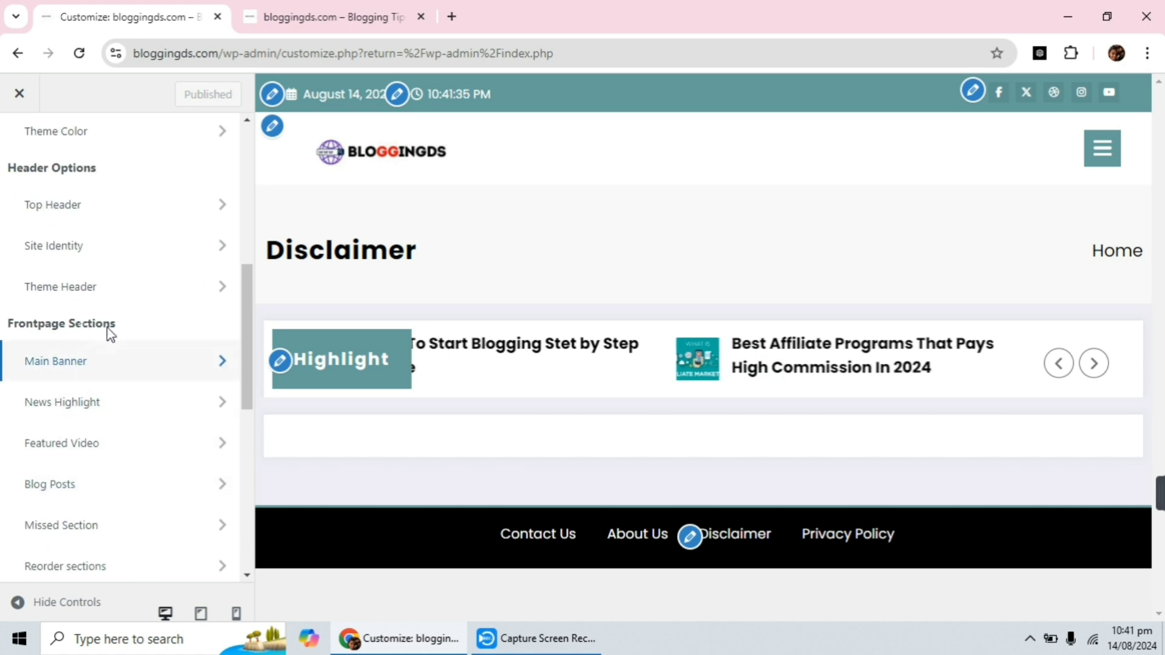
pyautogui.scroll(-10, 96, 265)
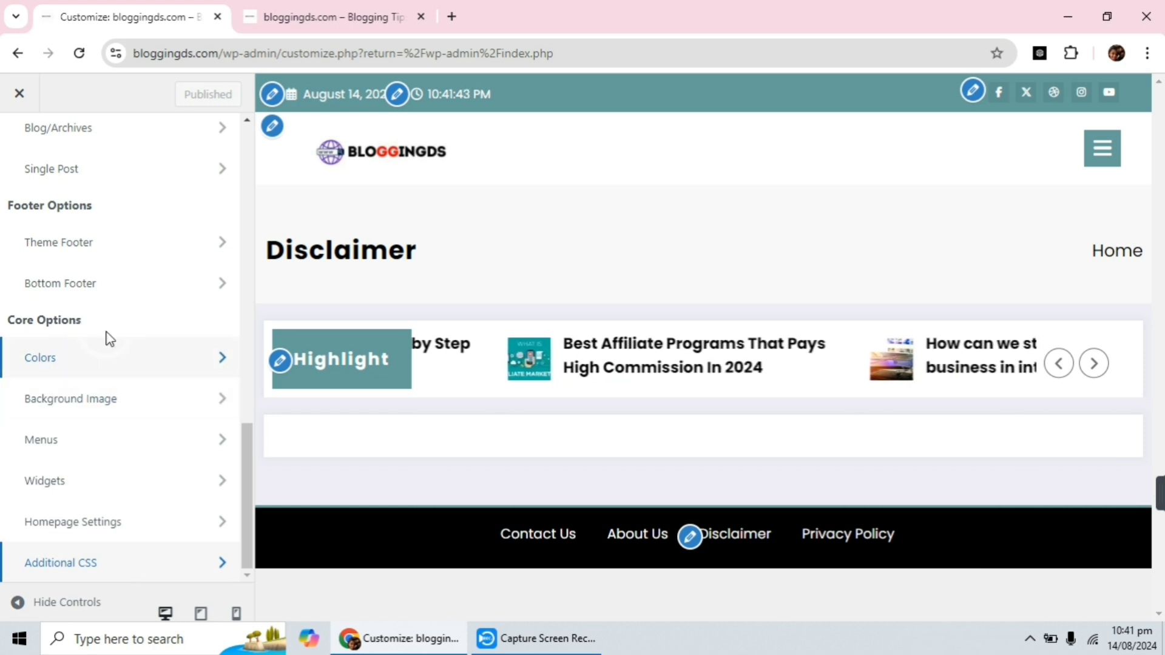
pyautogui.scroll(5, 115, 309)
pyautogui.scroll(1, 117, 292)
pyautogui.scroll(-6, 115, 322)
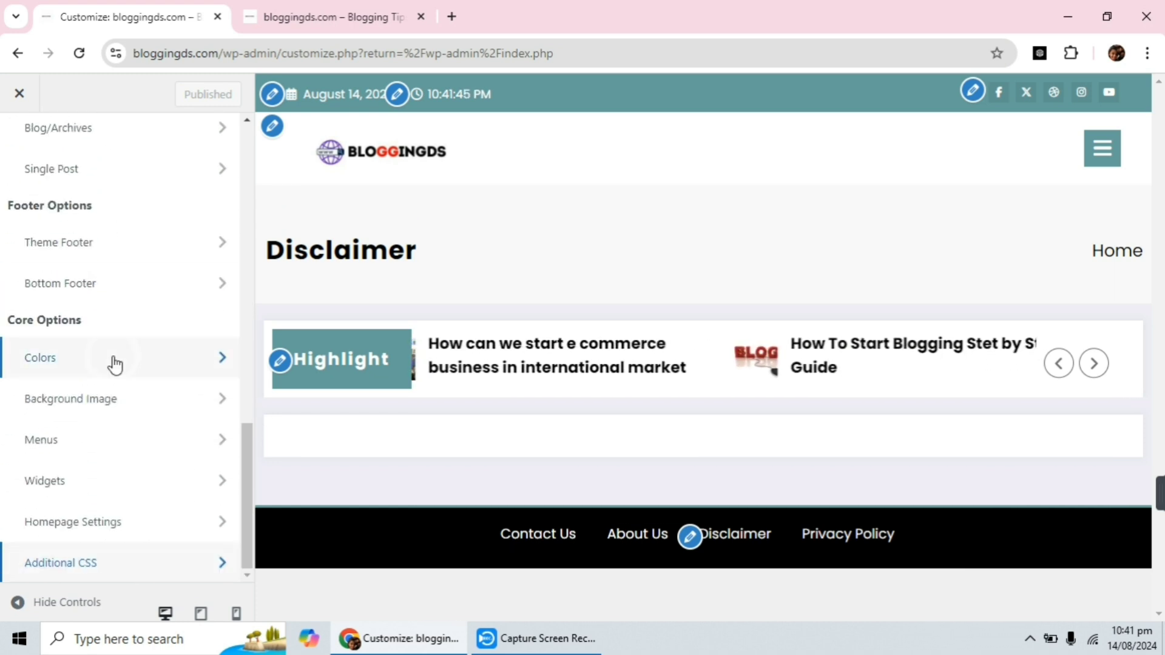
pyautogui.click(65, 406)
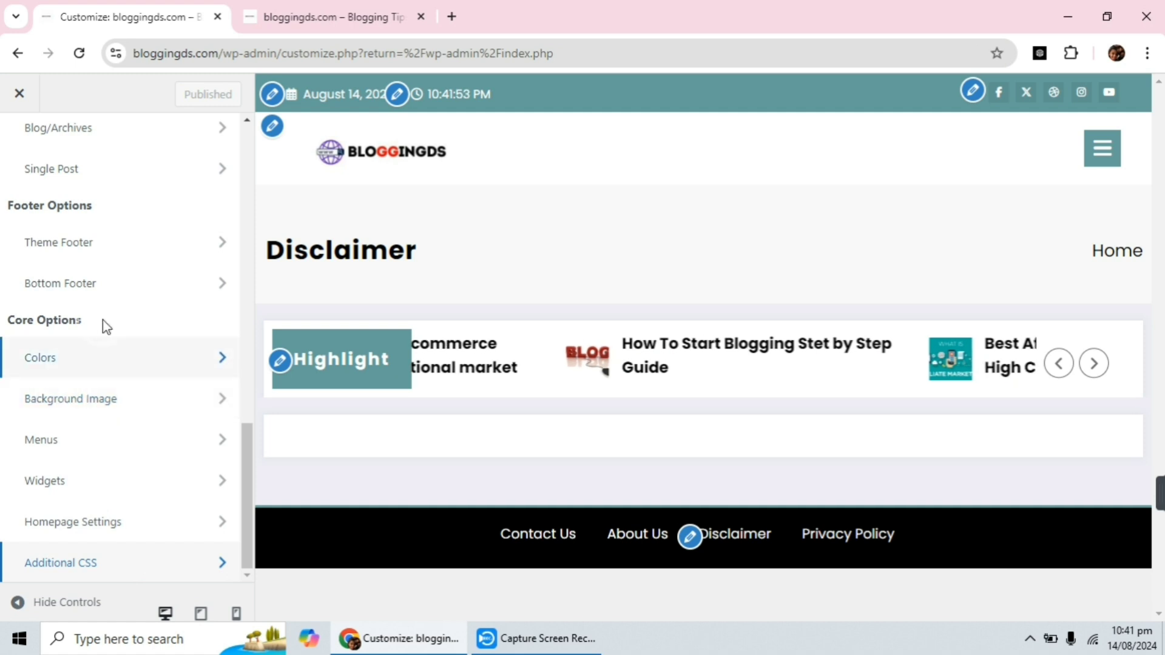
pyautogui.scroll(8, 112, 310)
pyautogui.scroll(-8, 116, 316)
pyautogui.scroll(3, 115, 326)
pyautogui.scroll(7, 116, 326)
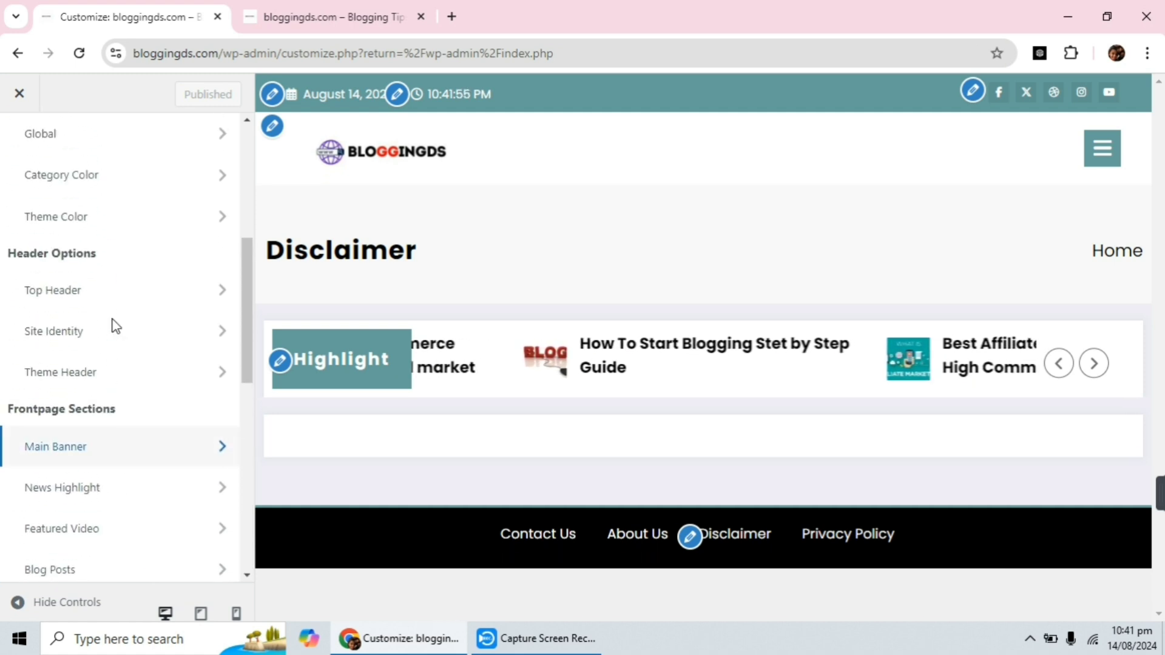
pyautogui.scroll(5, 109, 322)
pyautogui.scroll(-10, 109, 322)
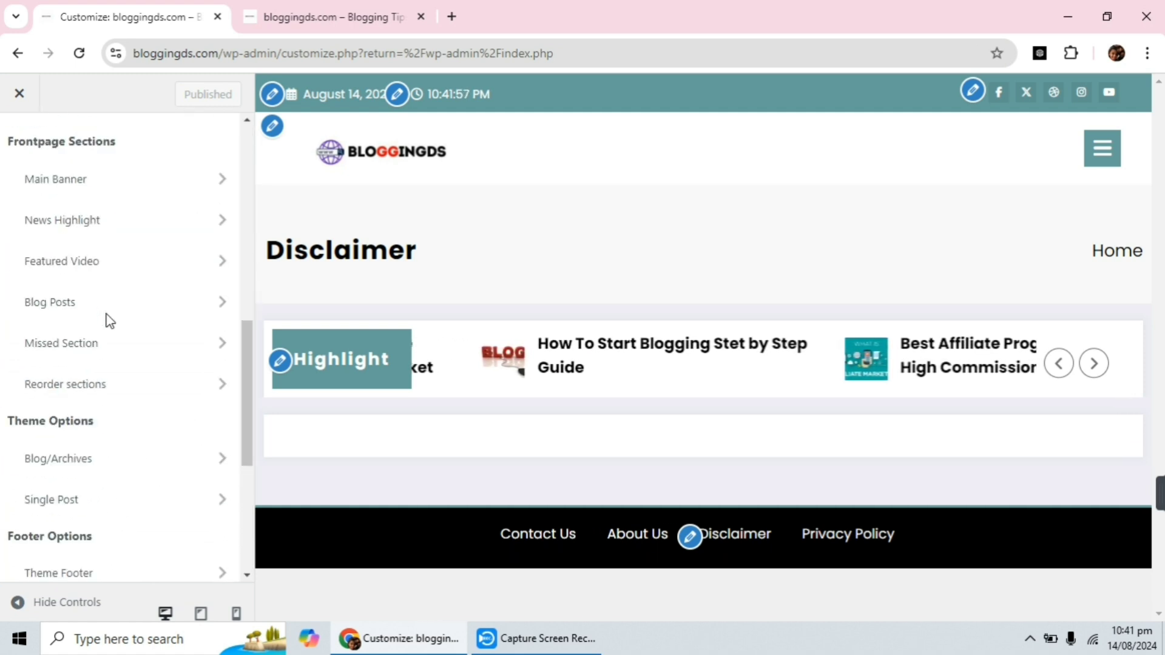
pyautogui.scroll(-3, 109, 322)
pyautogui.scroll(2, 109, 322)
pyautogui.scroll(6, 109, 321)
pyautogui.scroll(-9, 109, 321)
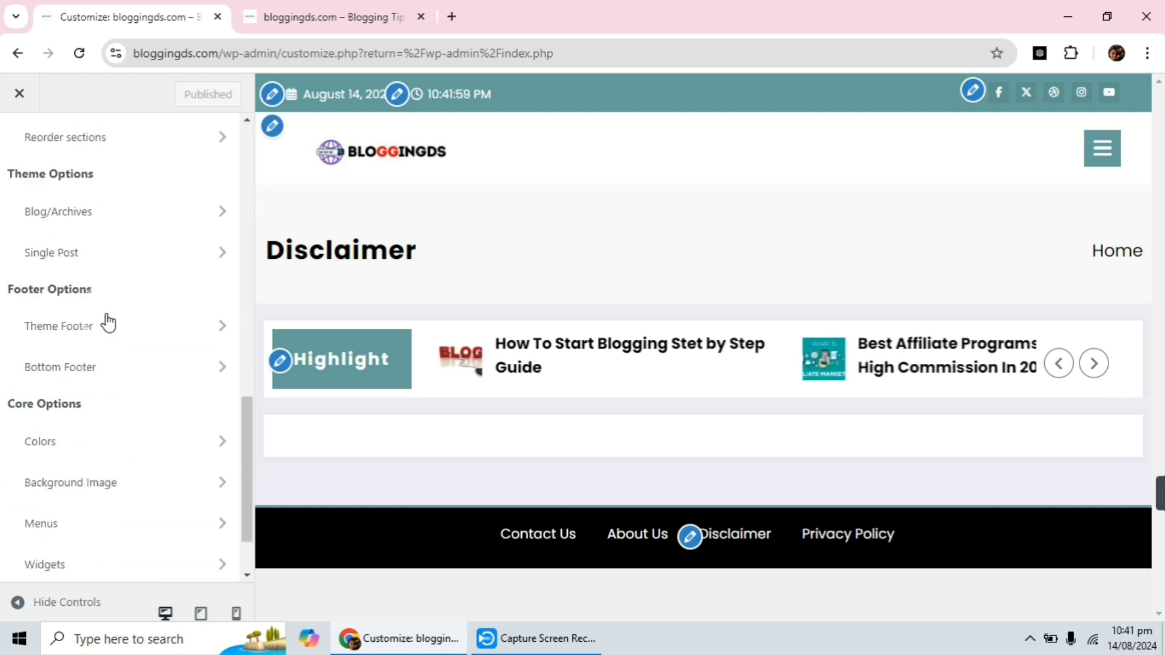